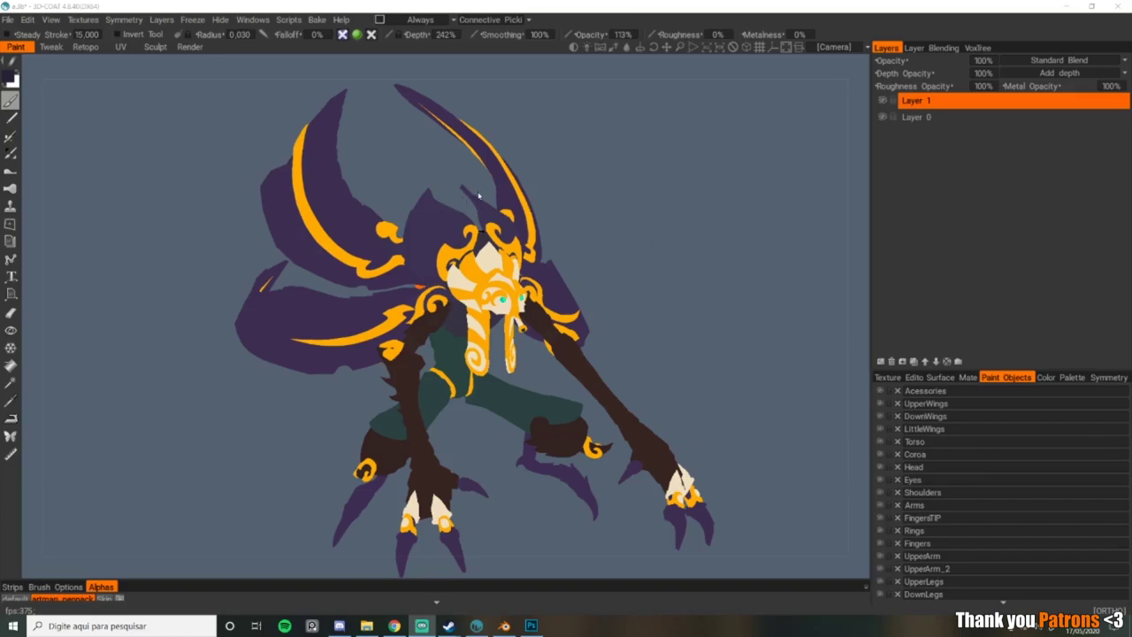
Step: Examine the flat-coloured creature model from the front and from several three-quarter angles, up close and at full size
right_click_drag(555, 227, 603, 251)
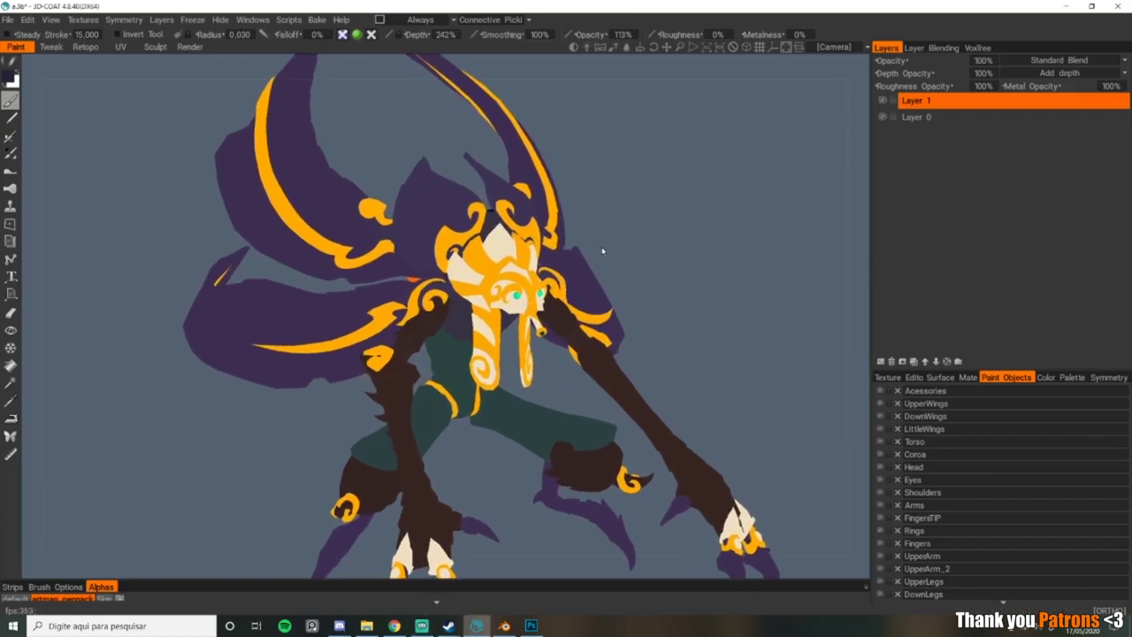
left_click_drag(602, 250, 569, 248)
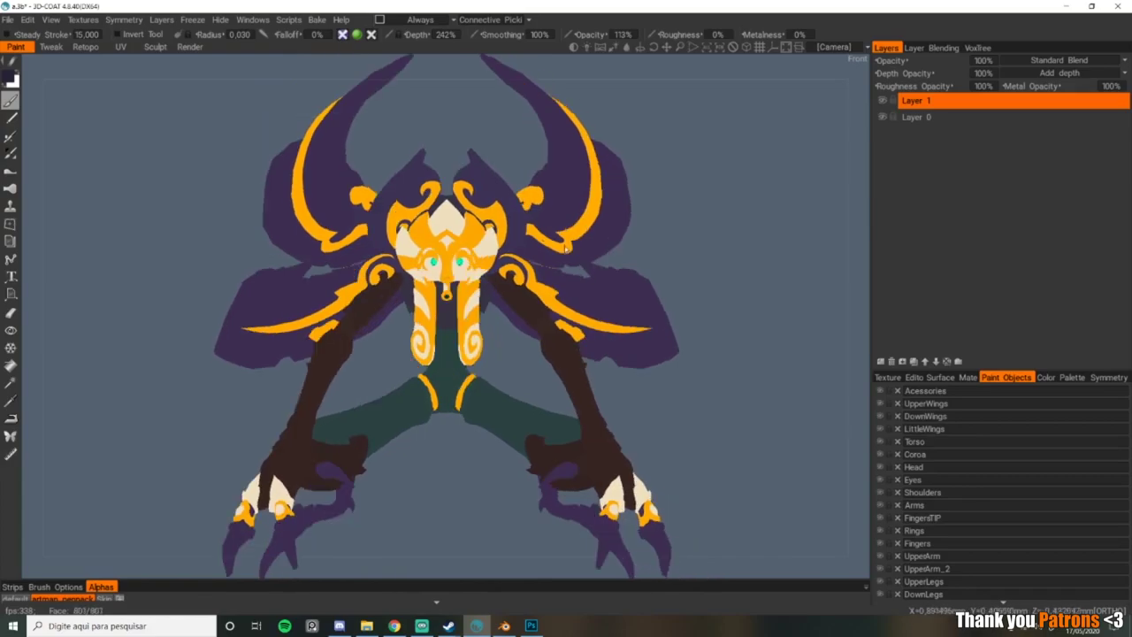
scroll(575, 266, "up", 4)
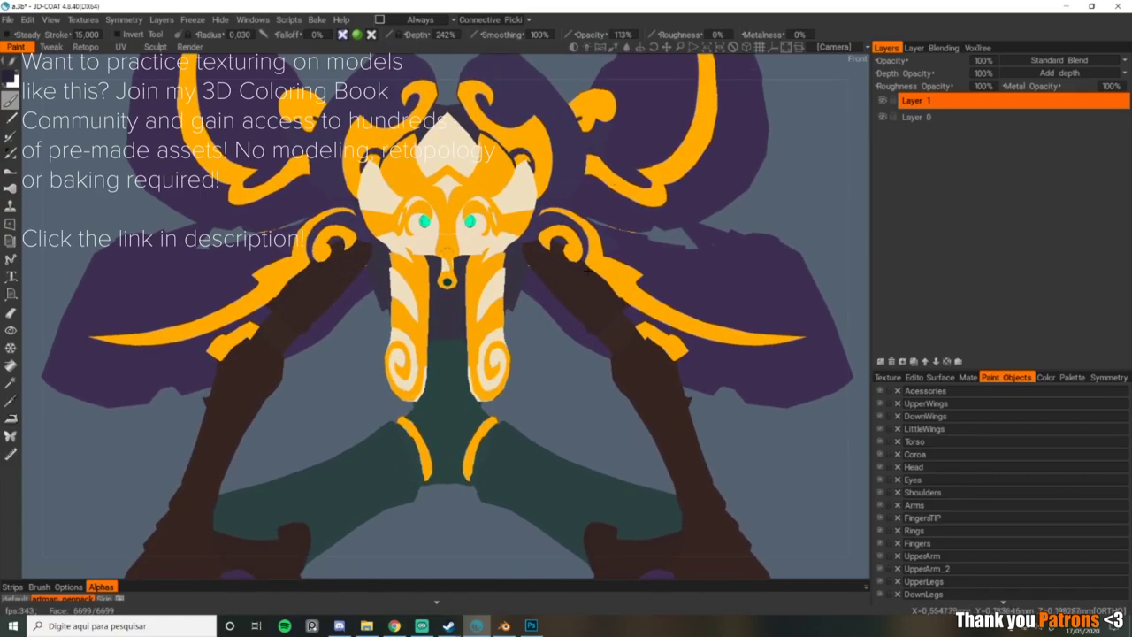
middle_click_drag(550, 230, 532, 246)
left_click_drag(532, 246, 564, 255, "alt")
right_click_drag(551, 250, 517, 252, "alt")
middle_click_drag(517, 252, 499, 253)
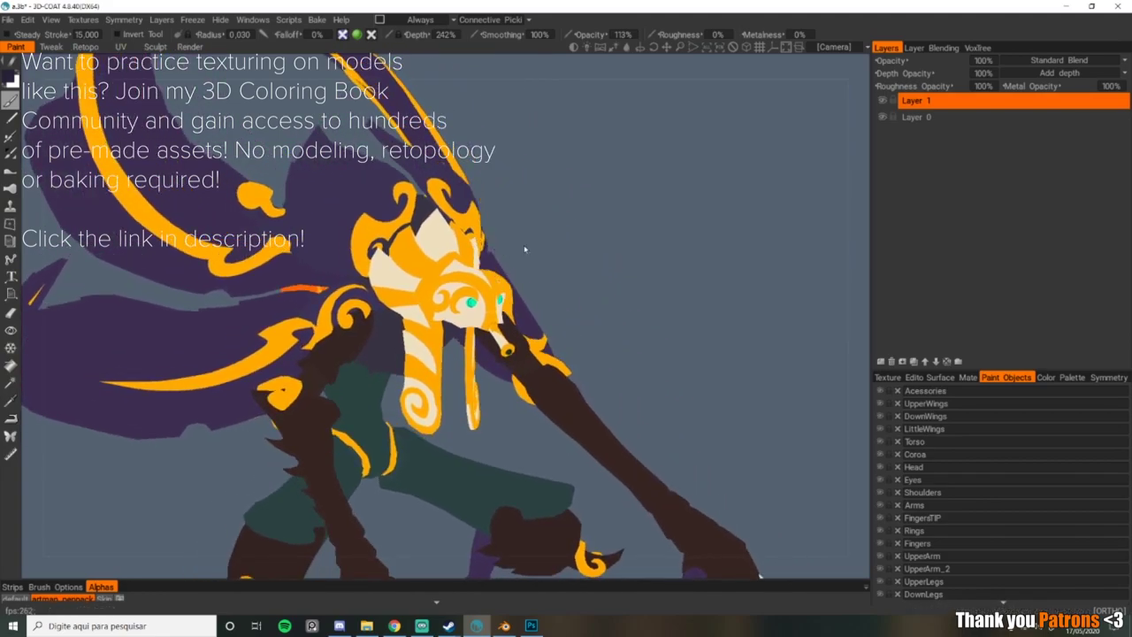
right_click_drag(560, 277, 498, 263, "alt")
left_click_drag(498, 249, 390, 248, "alt")
middle_click_drag(391, 249, 542, 266)
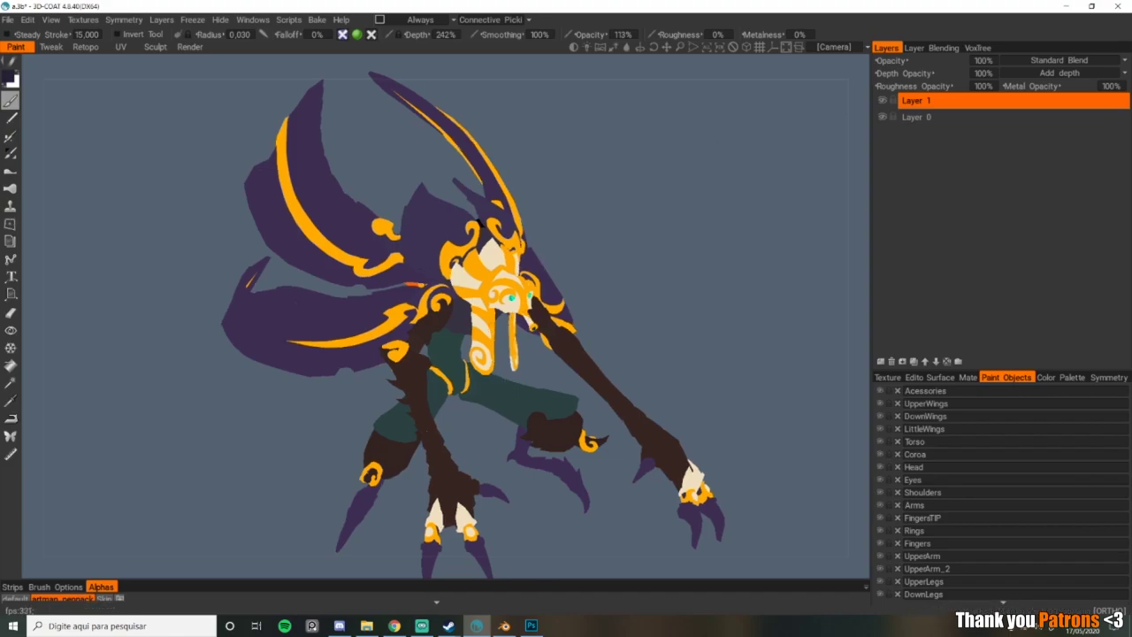
Step: Switch to Photoshop and copy the entire bake_ao.psd image into Layers.psd as a top layer with Multiply blending
left_click(531, 625)
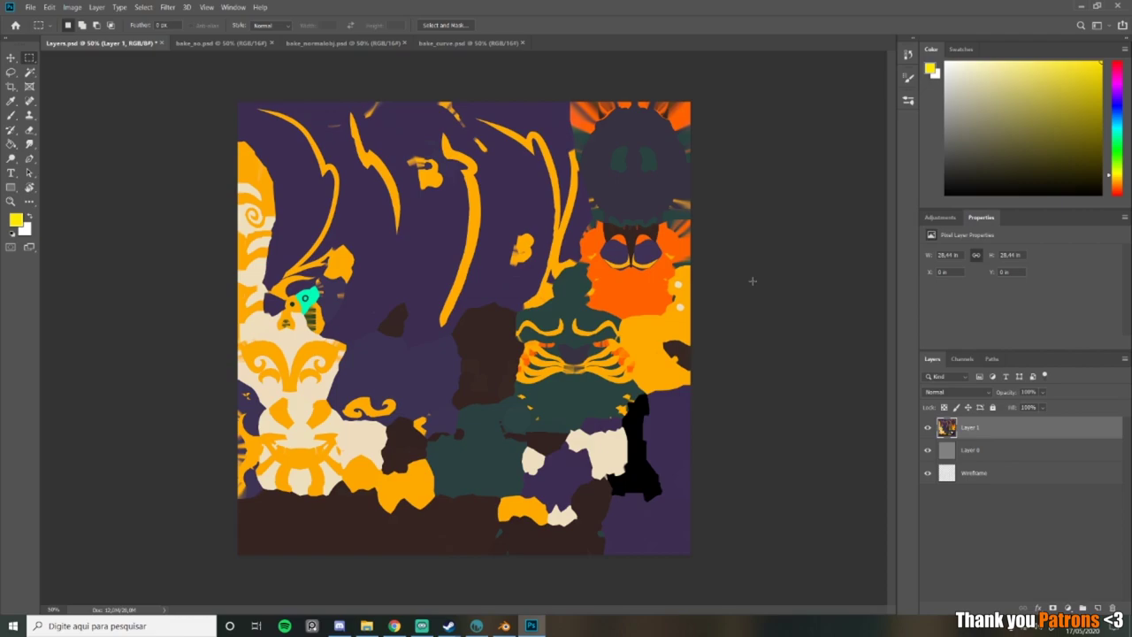
left_click(187, 46)
key("ctrl+a")
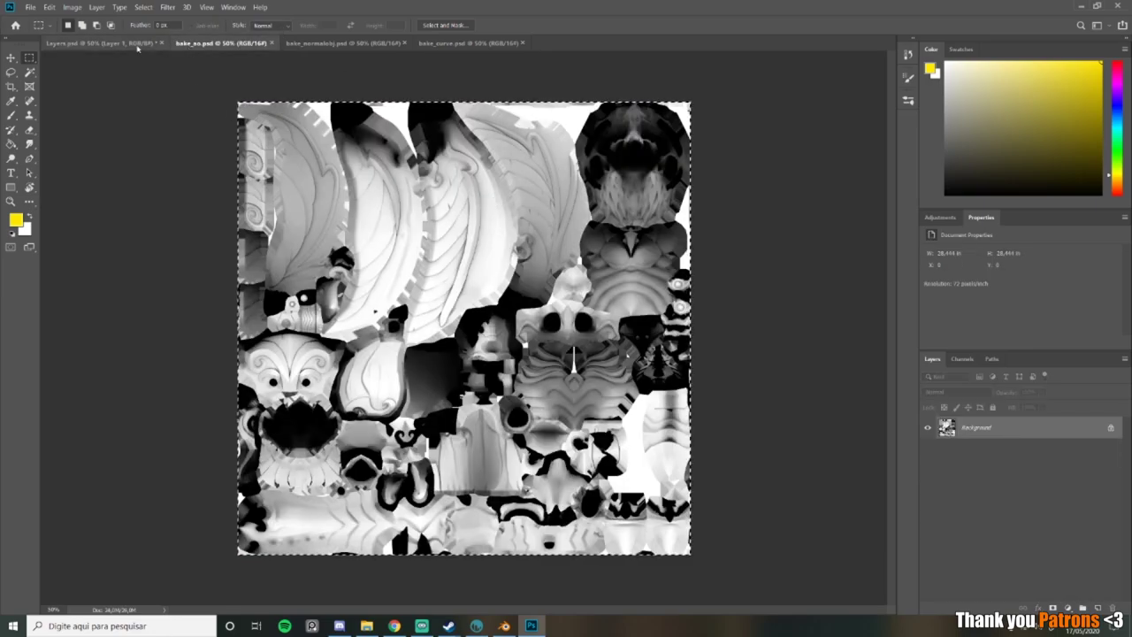
key("ctrl+c")
left_click(133, 43)
key("ctrl+v")
left_click(956, 392)
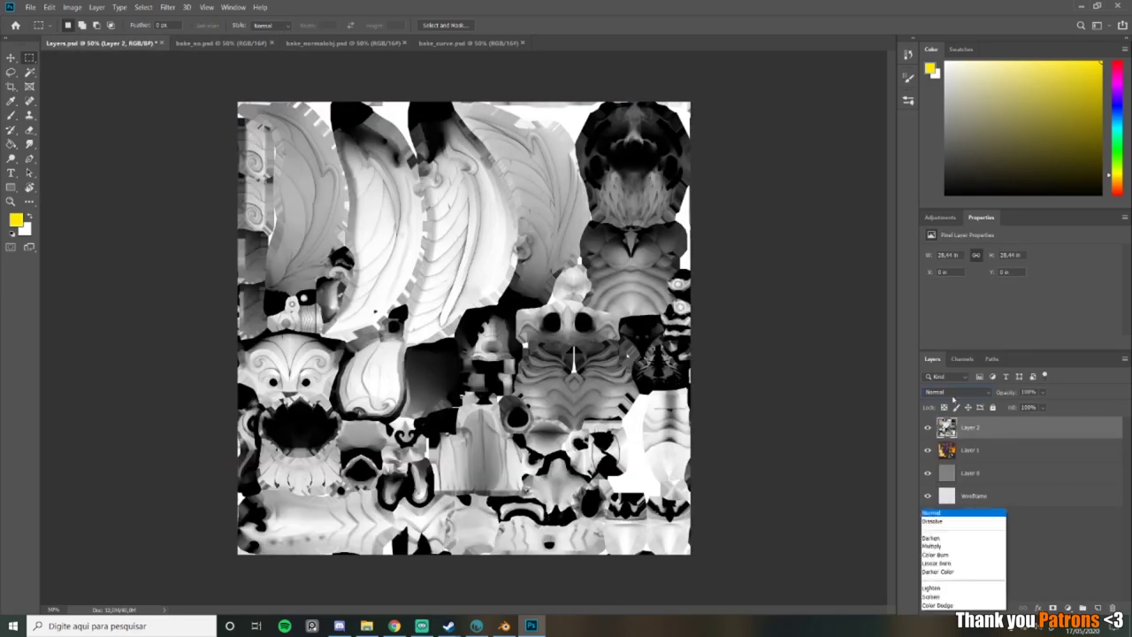
left_click(940, 377)
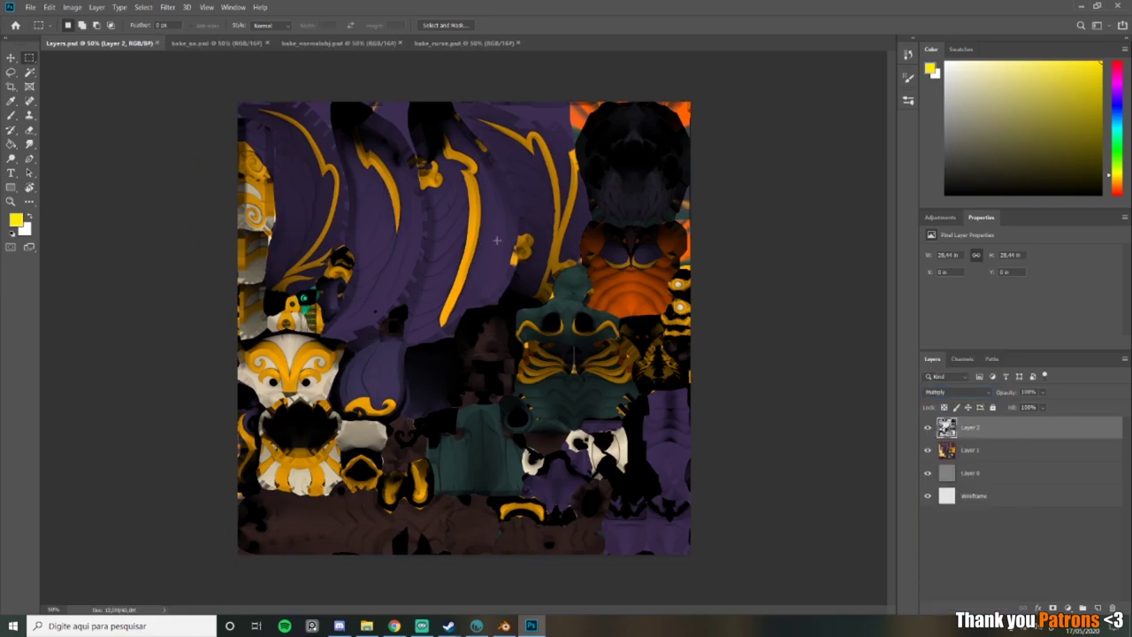
Step: Switch to 3D-Coat and inspect the ambient occlusion shading on the model's head, wings and arms from several angles
left_click(476, 625)
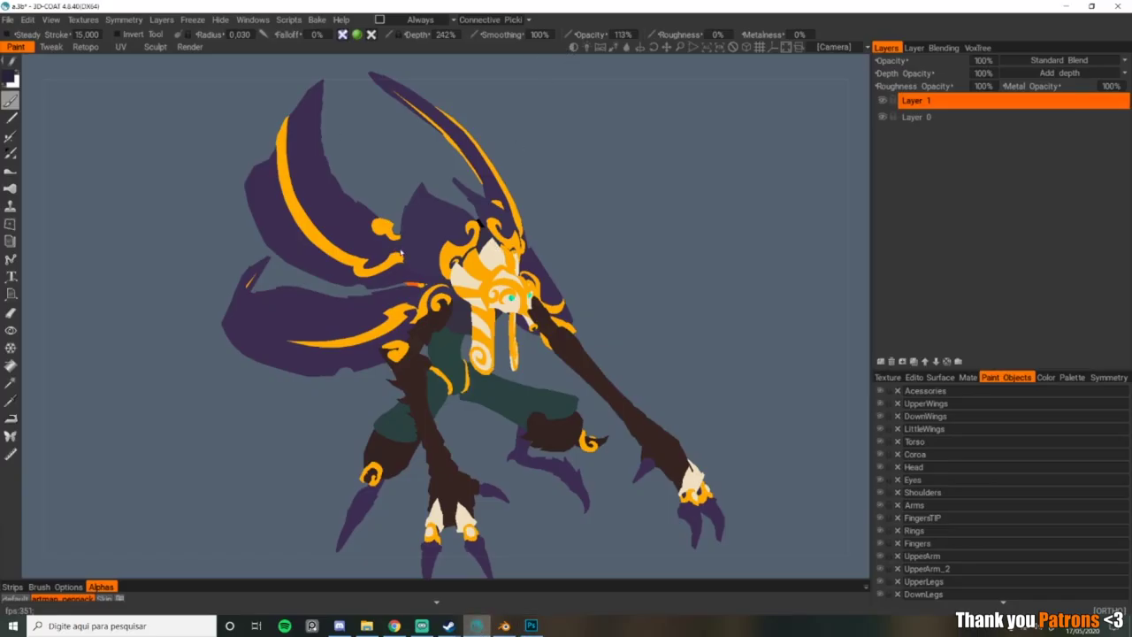
mouse_move(584, 264)
left_mouse_down()
mouse_move(476, 230)
mouse_move(558, 245)
mouse_move(538, 334)
left_mouse_up()
scroll(629, 278, "up", 4)
mouse_move(629, 277)
left_mouse_down()
mouse_move(323, 212)
mouse_move(632, 276)
left_mouse_up()
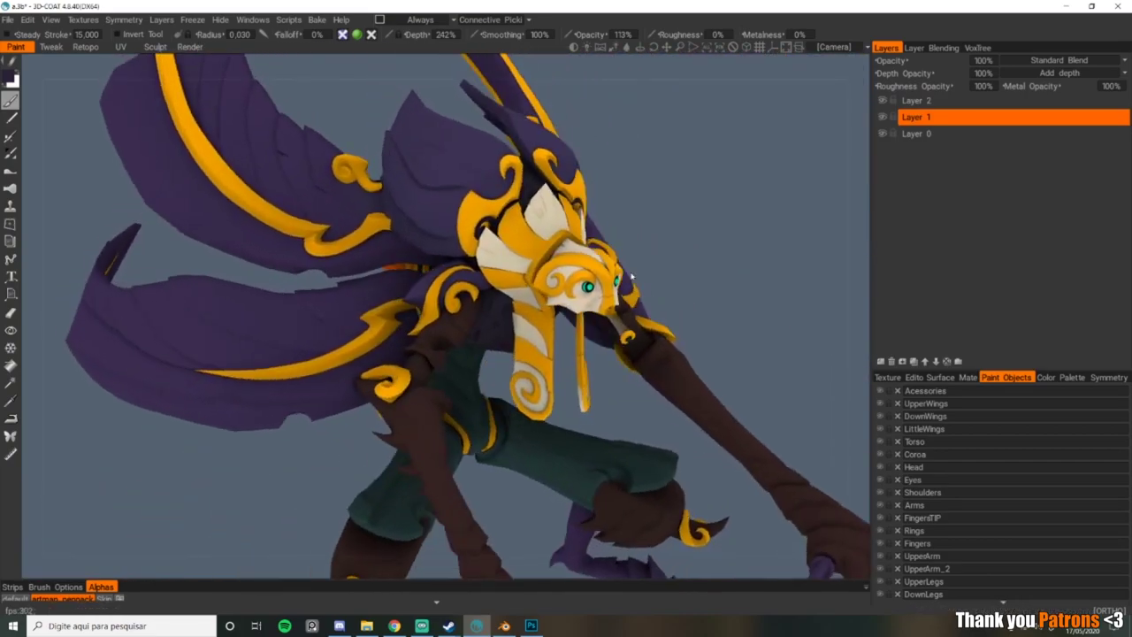
scroll(631, 277, "down", 5)
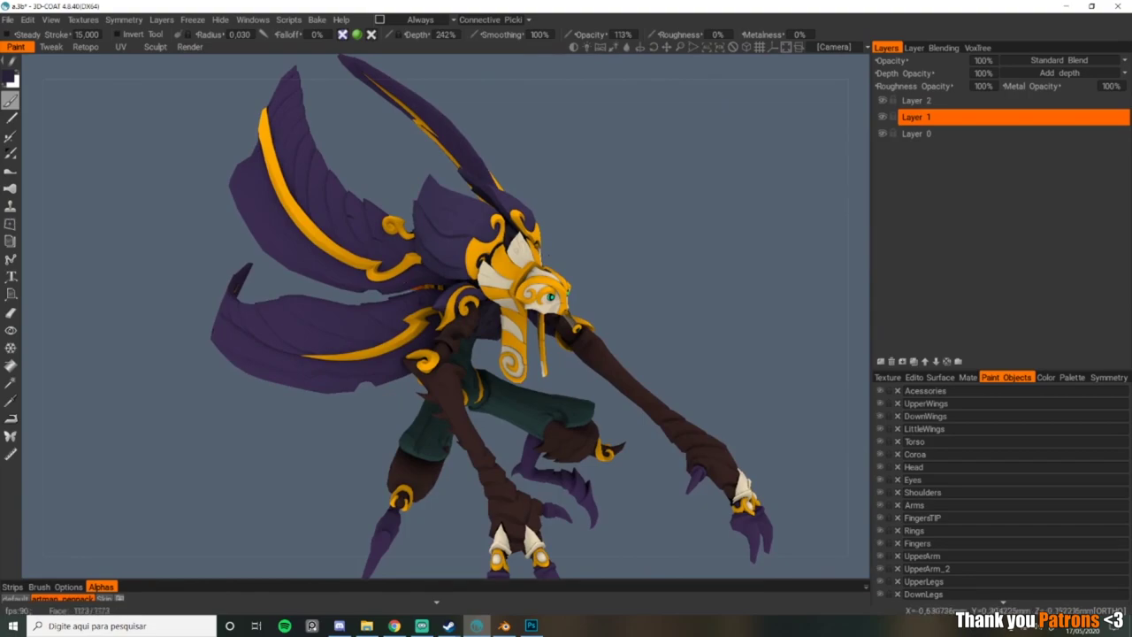
scroll(546, 251, "up", 5)
left_click_drag(516, 299, 500, 289, "alt")
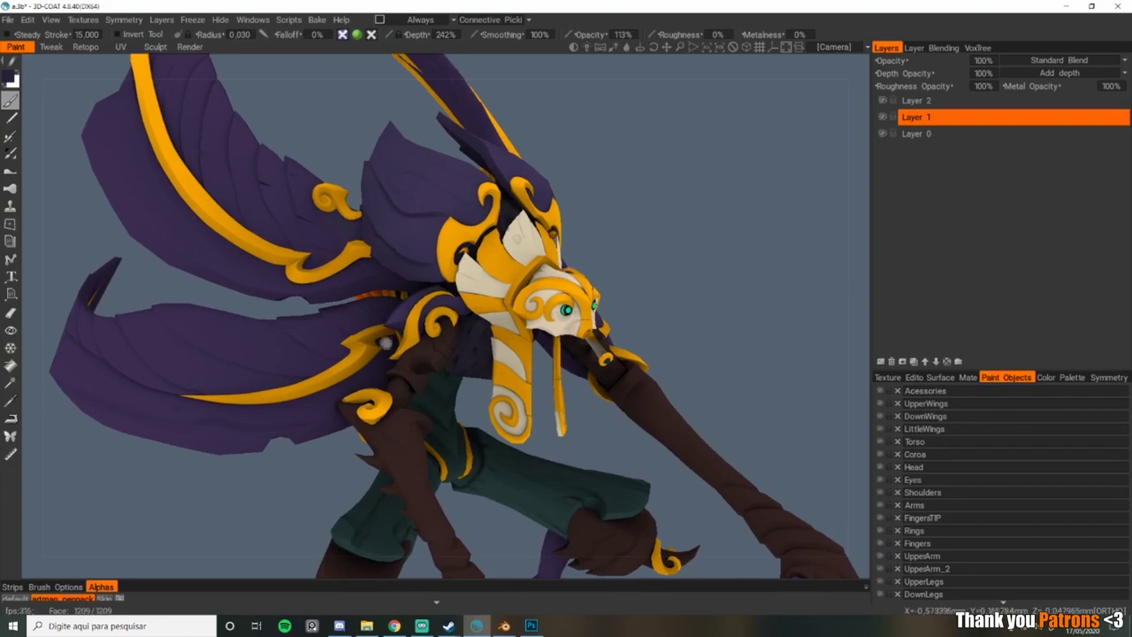
scroll(518, 238, "down", 3)
left_click_drag(519, 238, 404, 209, "alt")
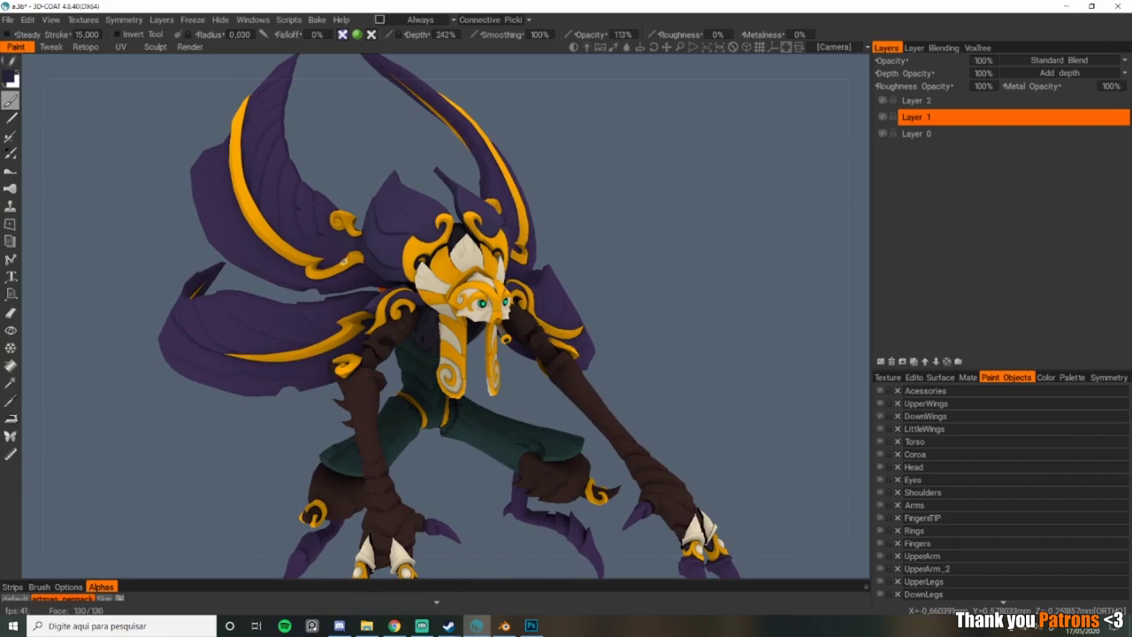
left_click_drag(337, 159, 439, 246)
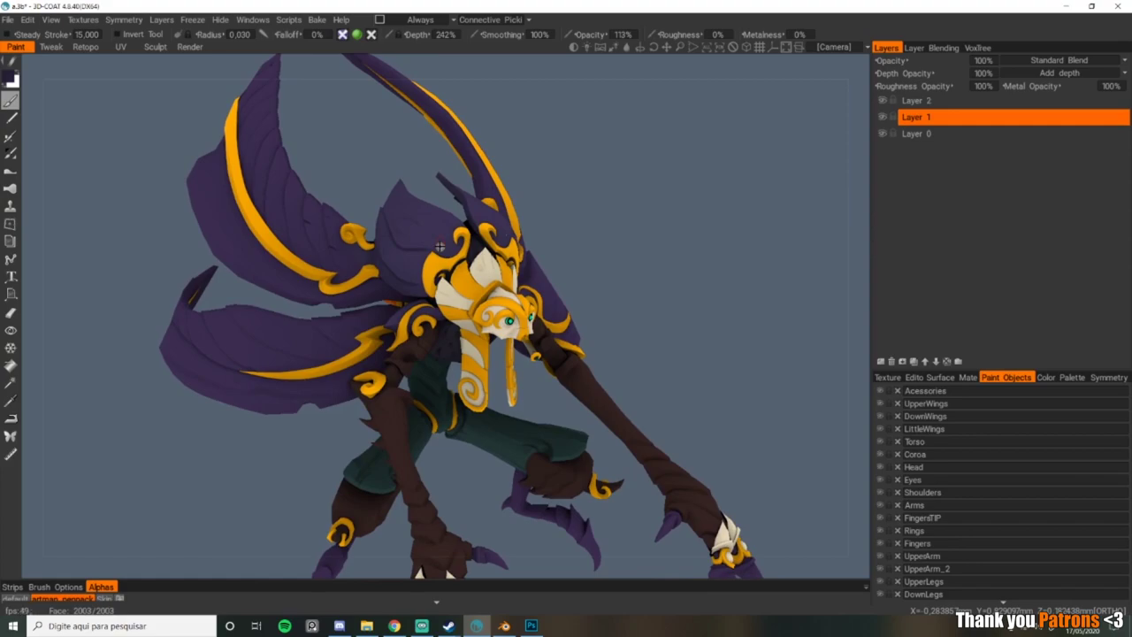
middle_click_drag(439, 245, 498, 293)
scroll(498, 292, "down", 1)
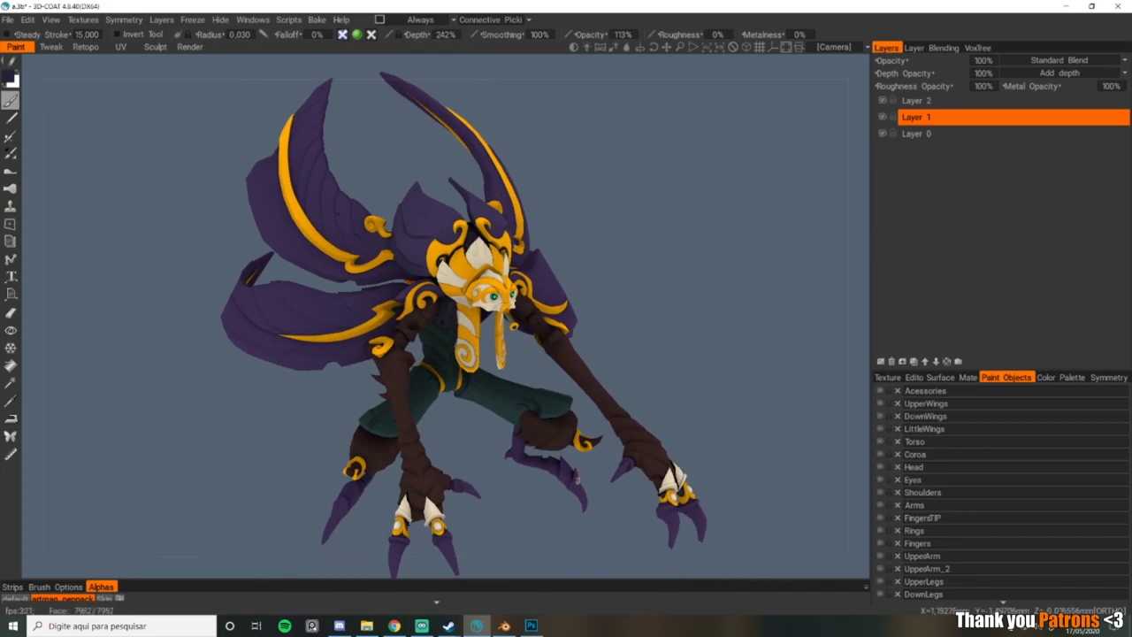
Step: Switch to Photoshop and try colorizing the whole occlusion layer with hue 342, saturation 32 and lightness +15
left_click(533, 627)
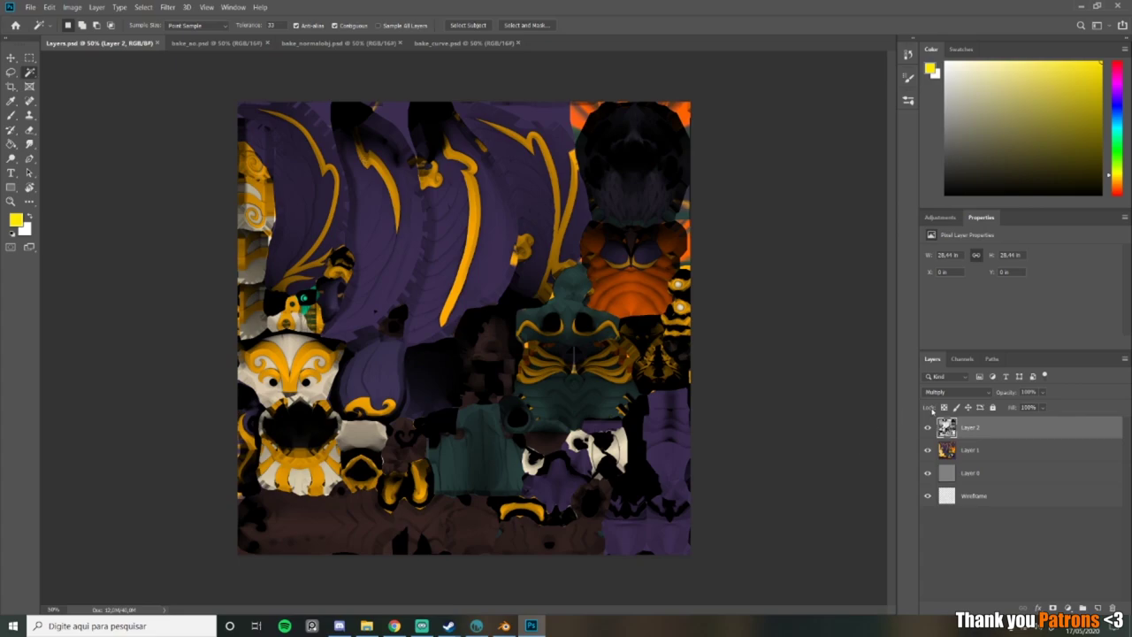
key("ctrl+u")
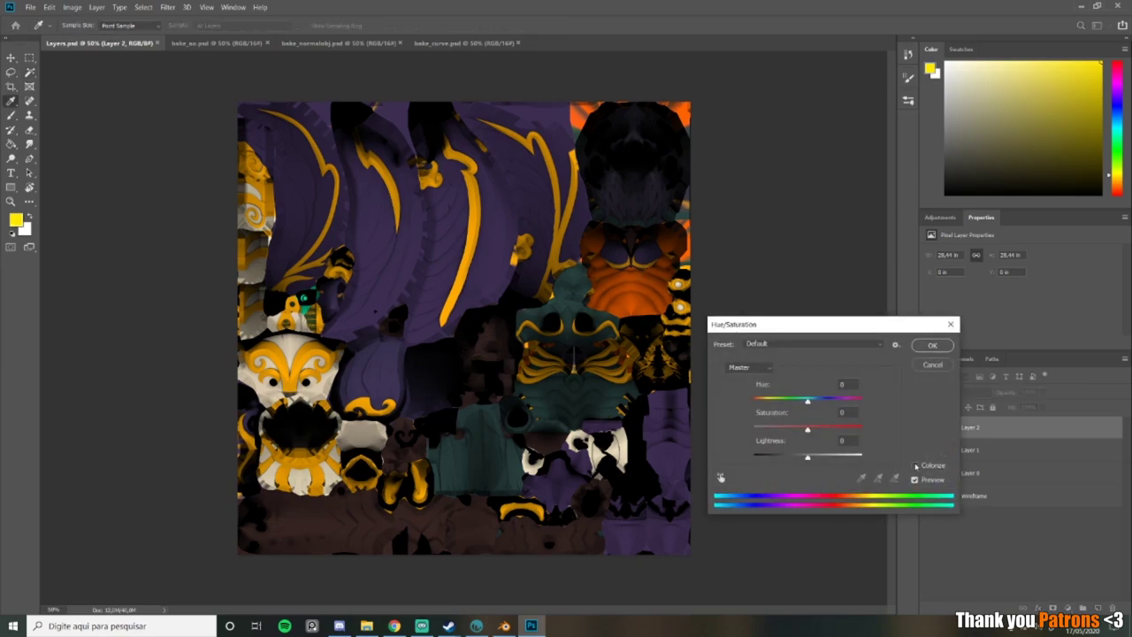
left_click(917, 466)
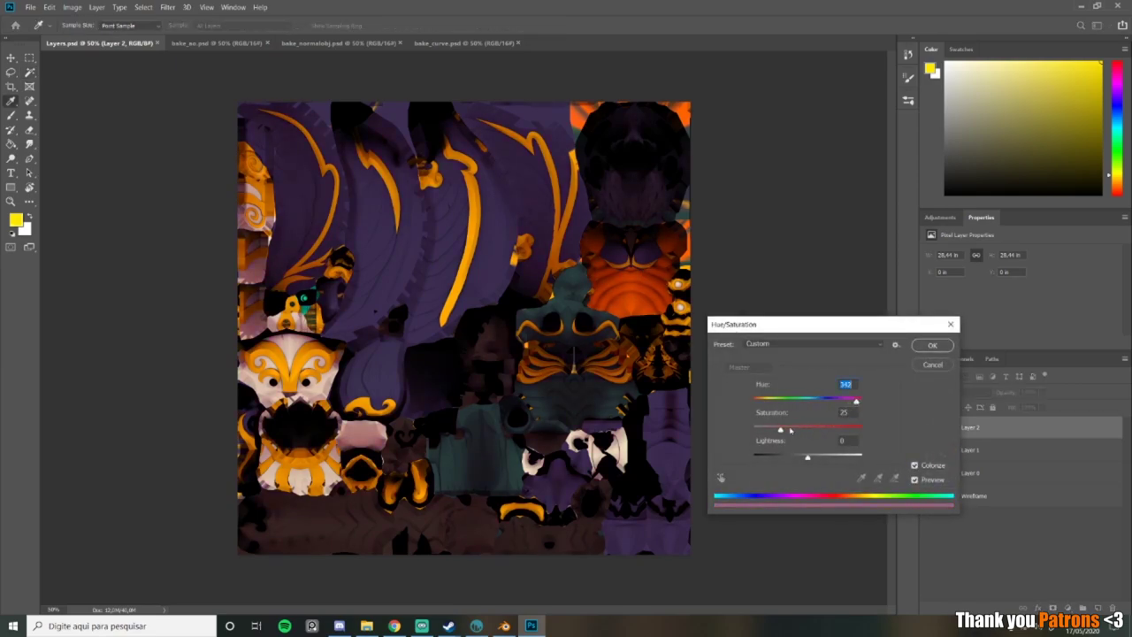
left_click(823, 460)
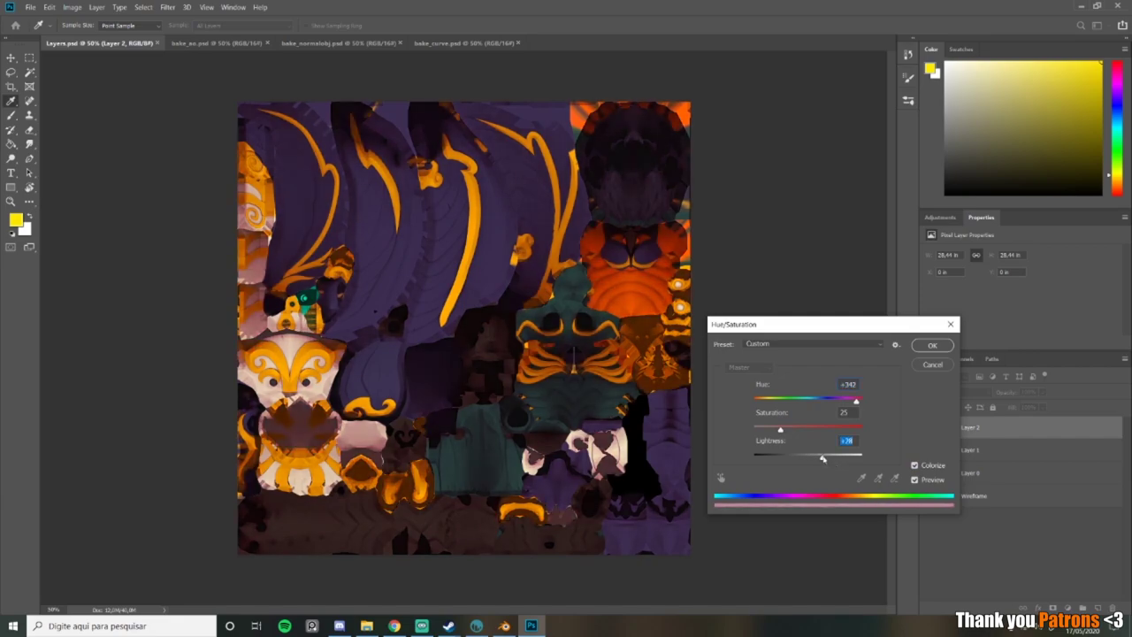
left_click_drag(781, 430, 817, 457)
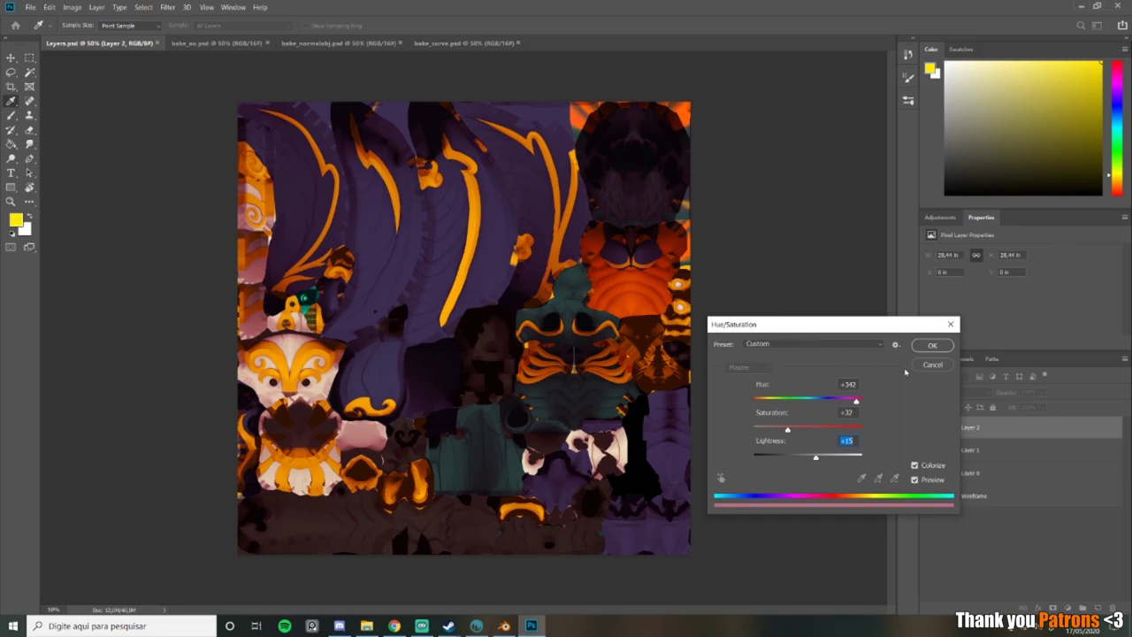
key("Return")
Step: Select all gold-coloured areas of Layer 1 using the Magic Wand with Contiguous turned off
key("w")
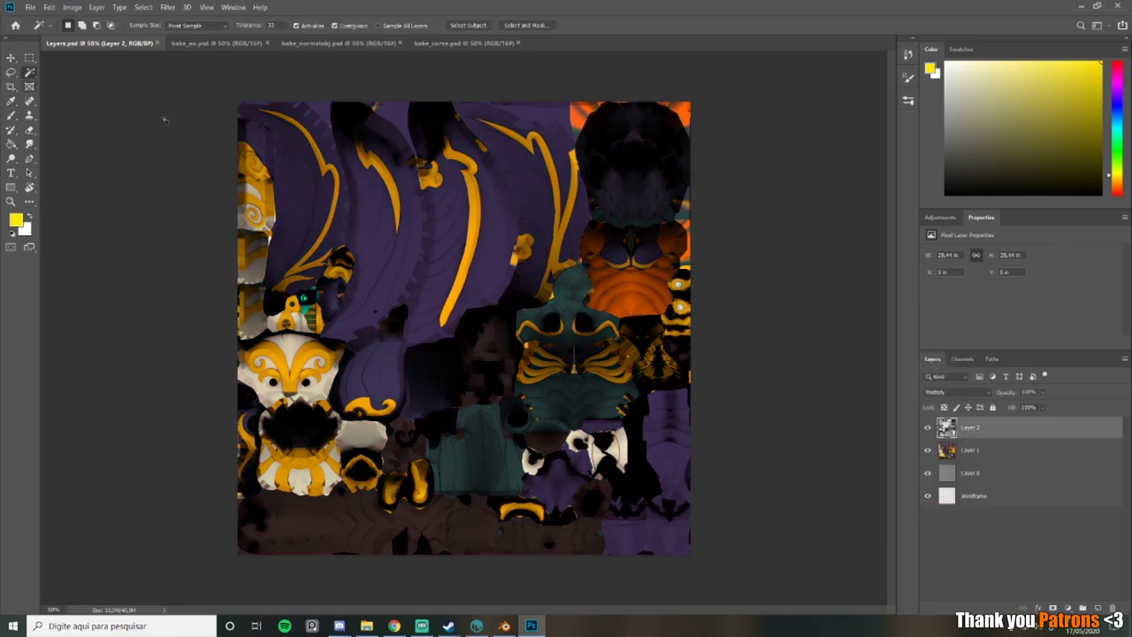
left_click(969, 451)
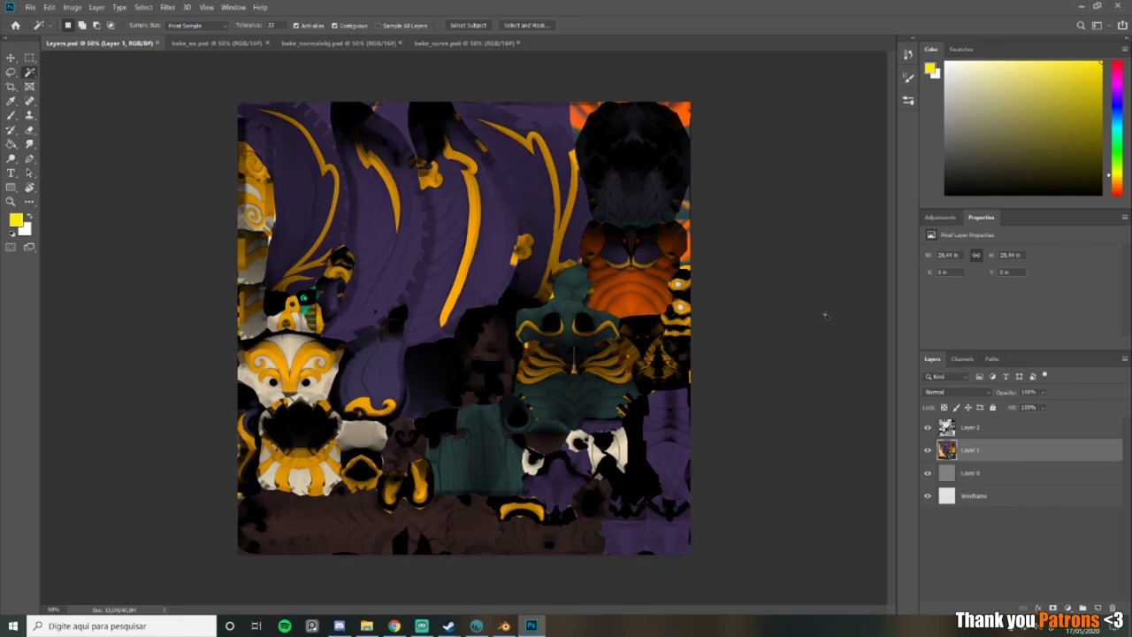
left_click(474, 202)
left_click(335, 24)
key("ctrl+d")
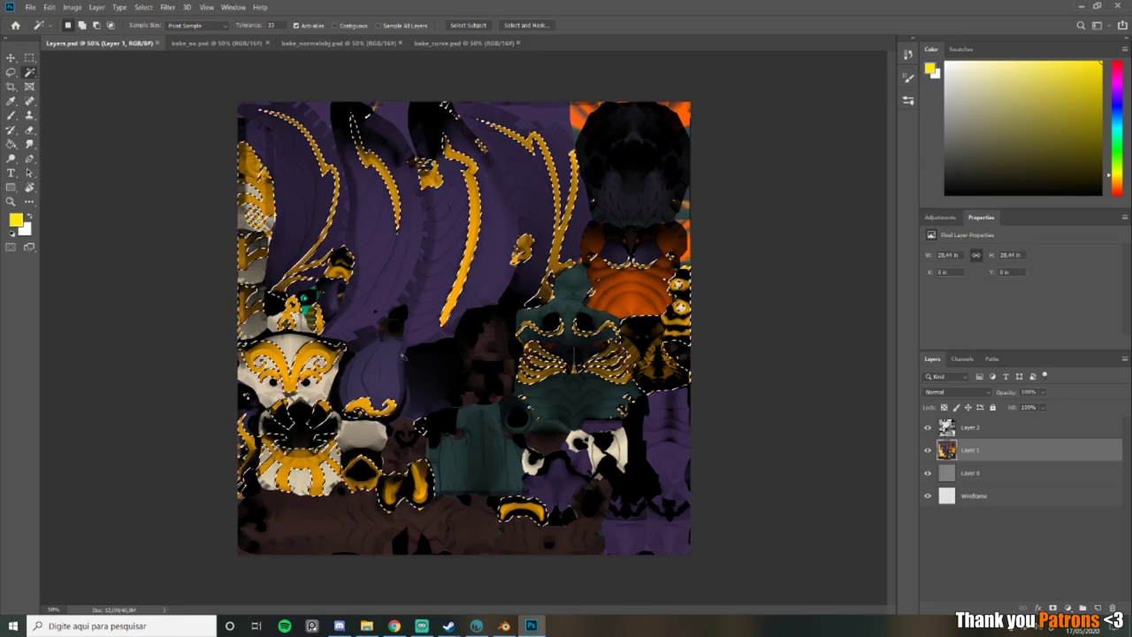
Step: Cut the selected gold areas out of the occlusion on Layer 2 into a new layer set to Multiply
left_click(979, 431)
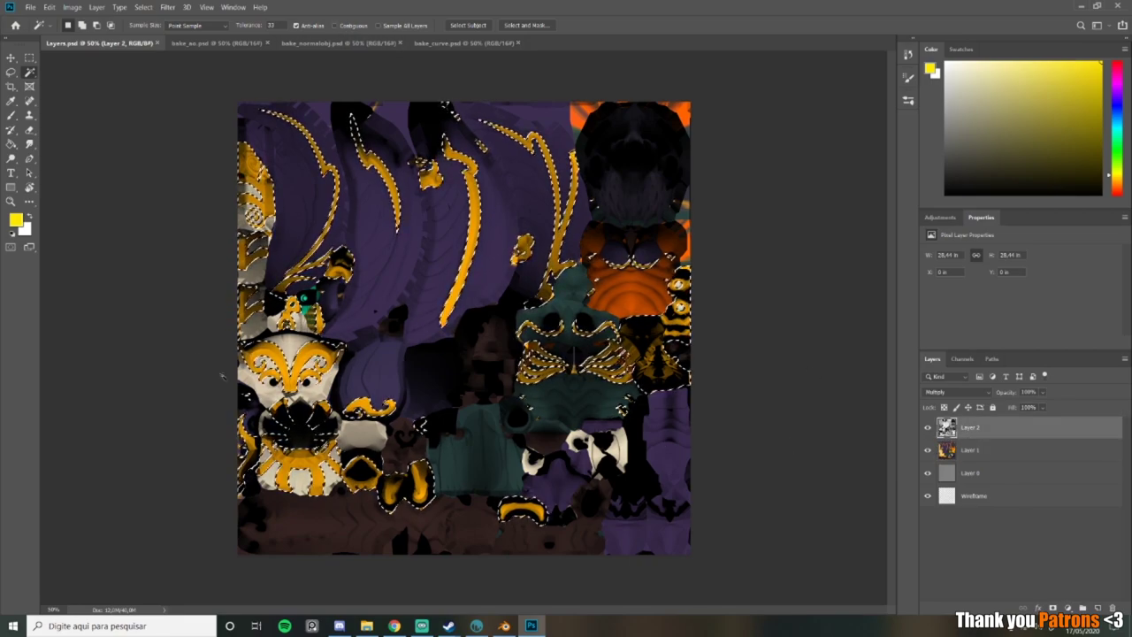
key("ctrl+shift+j")
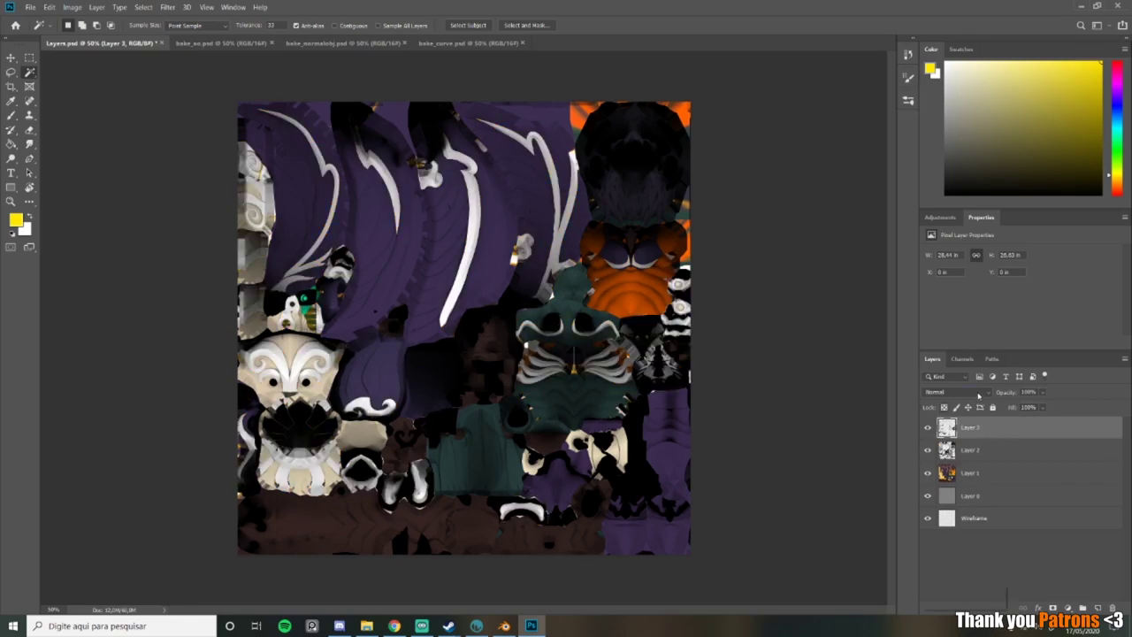
left_click(951, 392)
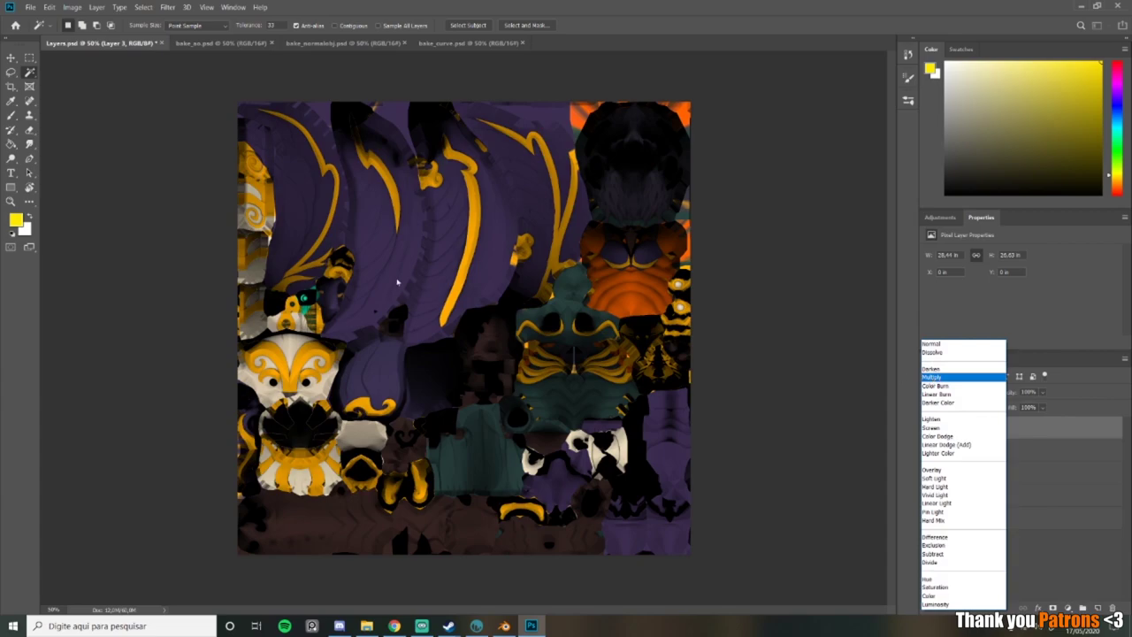
key("Return")
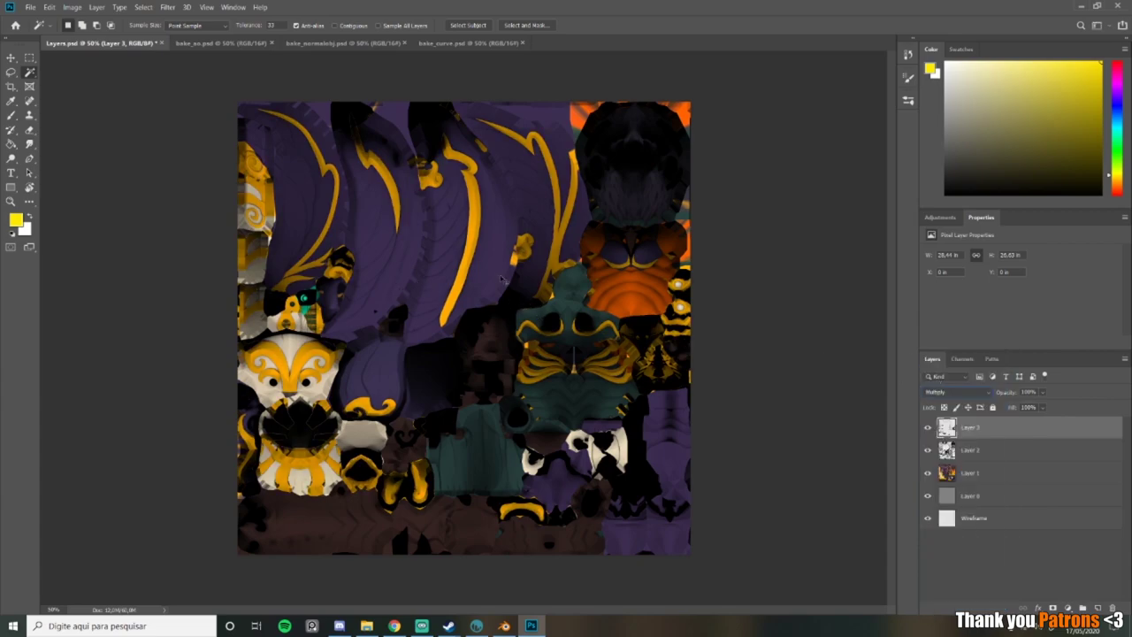
Step: Colorize the gold areas' occlusion layer using Hue/Saturation with hue 0, saturation 28 and lightness +22
key("ctrl+u")
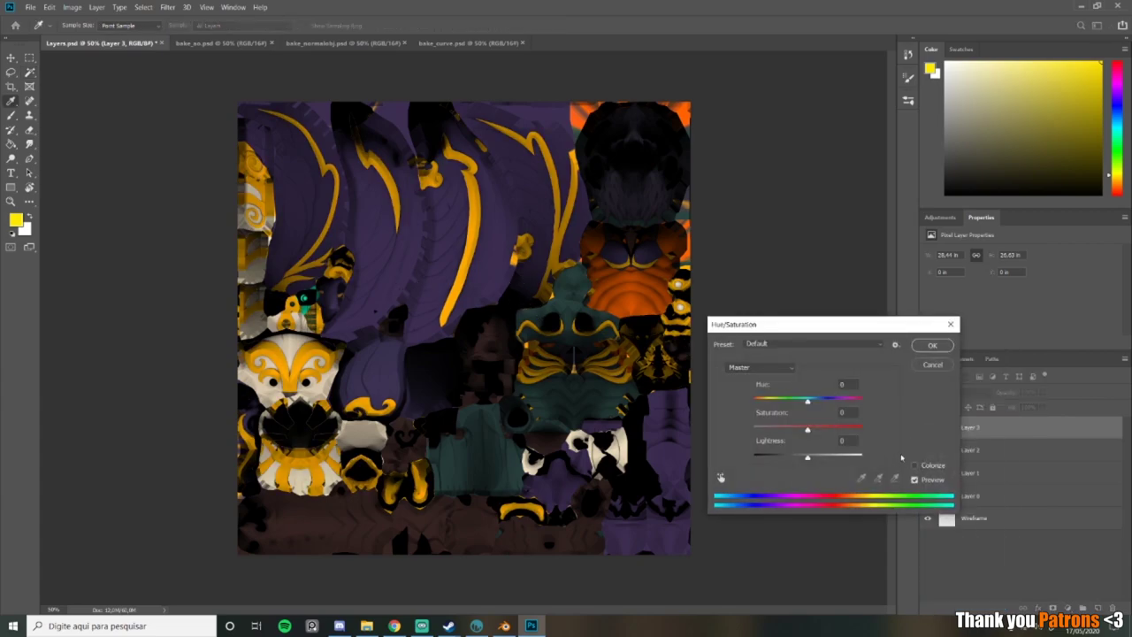
left_click_drag(811, 329, 686, 262)
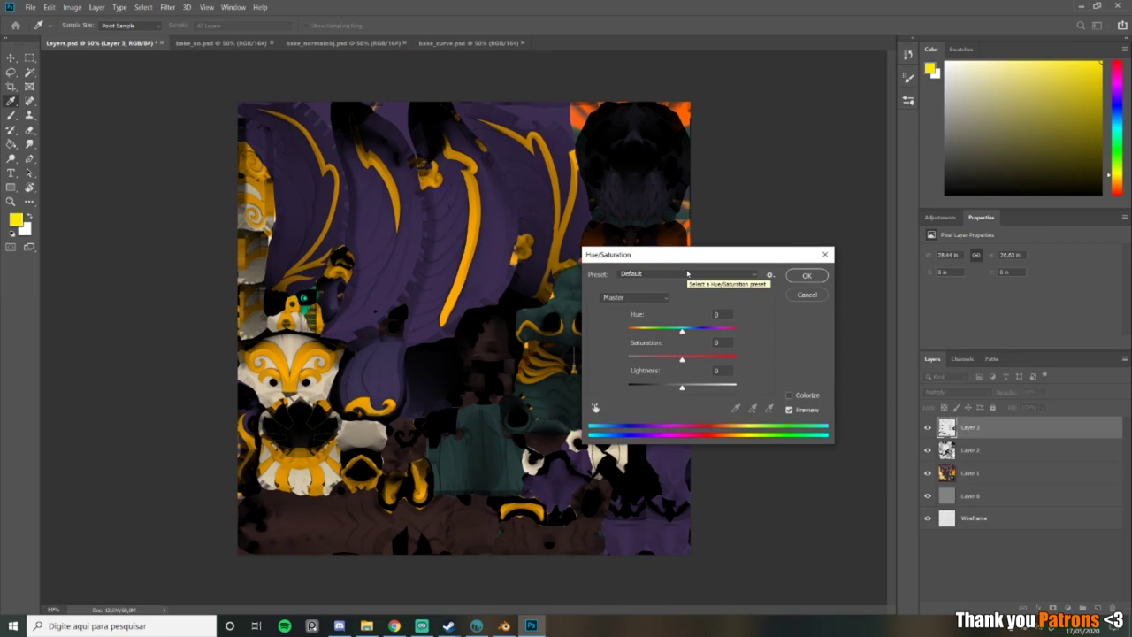
left_click(790, 395)
left_click_drag(736, 255, 772, 264)
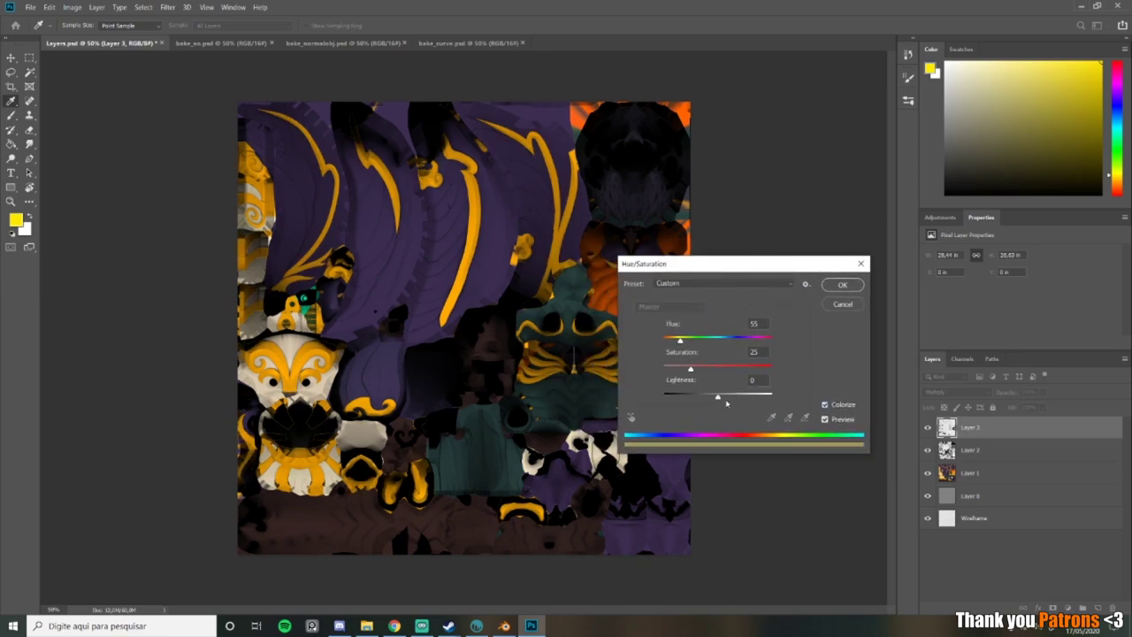
left_click_drag(727, 403, 734, 371)
left_click_drag(680, 340, 734, 398)
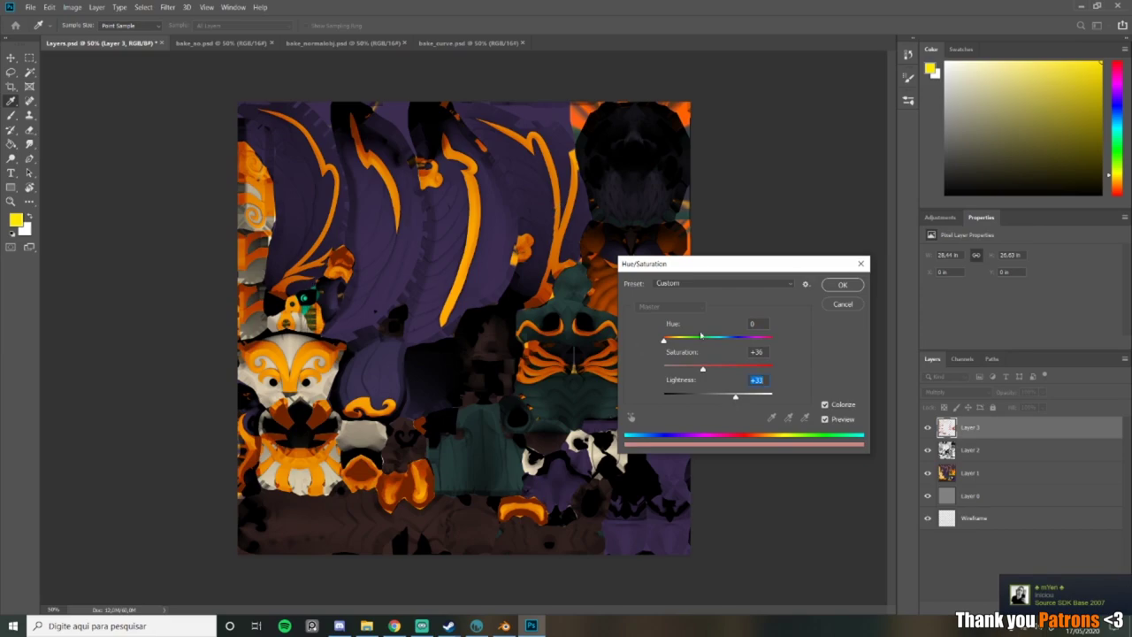
left_click_drag(735, 396, 731, 398)
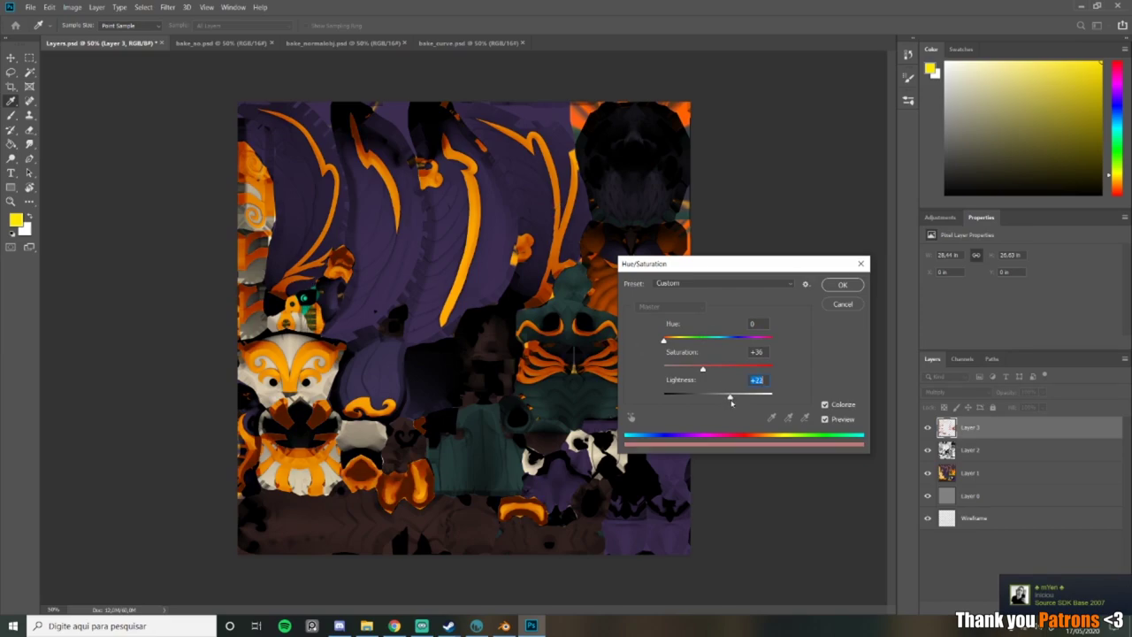
left_click(694, 370)
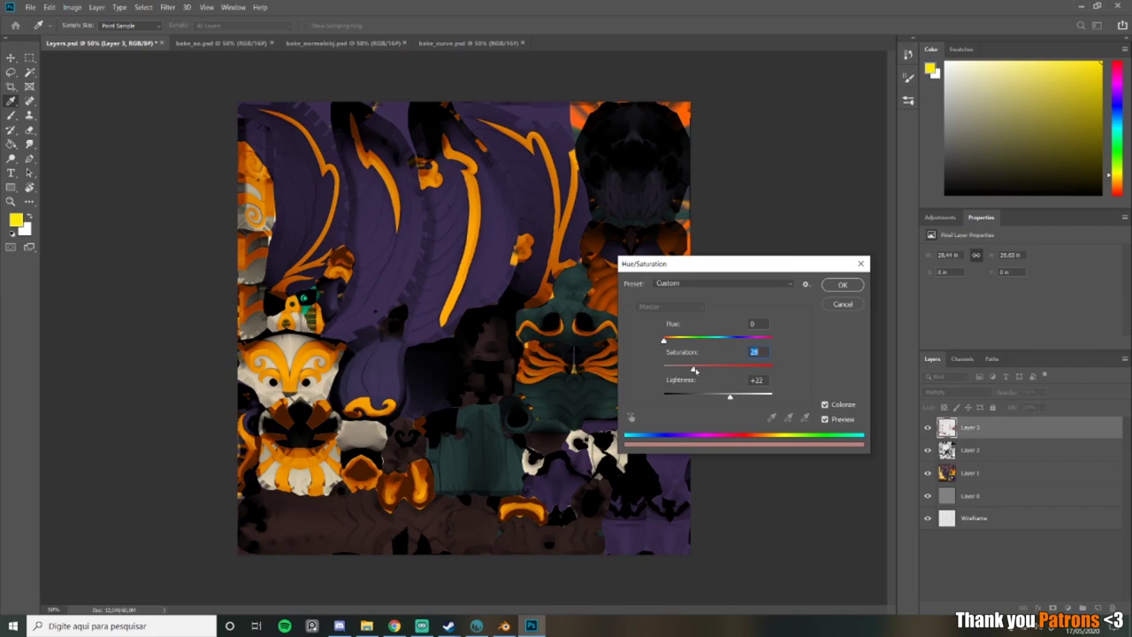
left_click(843, 285)
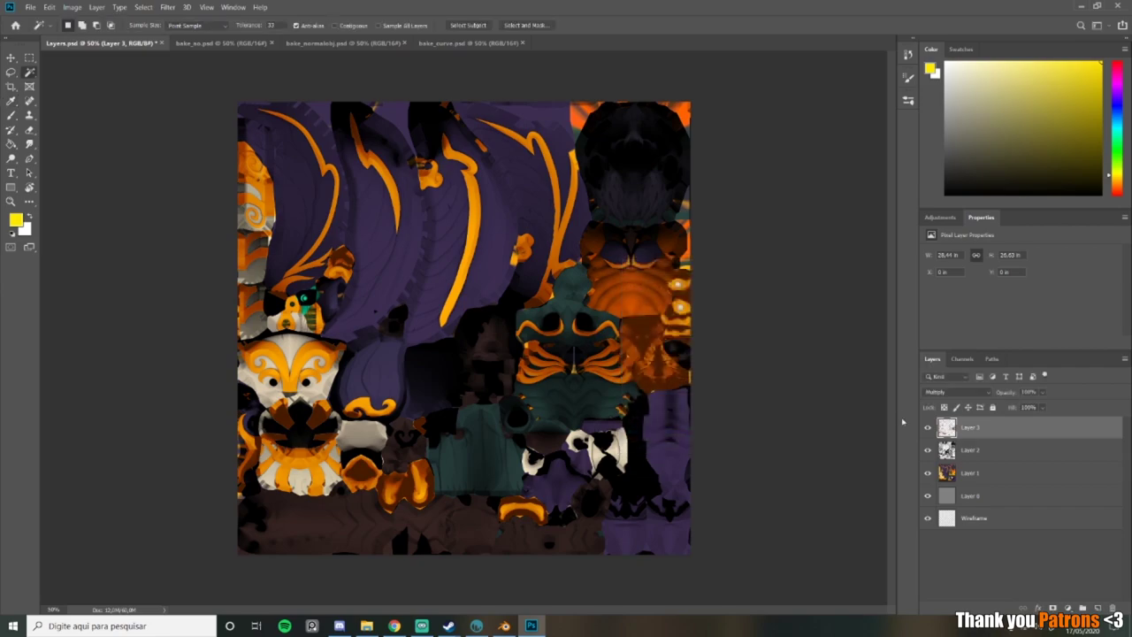
Step: Compare the gold areas with and without the tinted occlusion of Layer 3
left_click(929, 430)
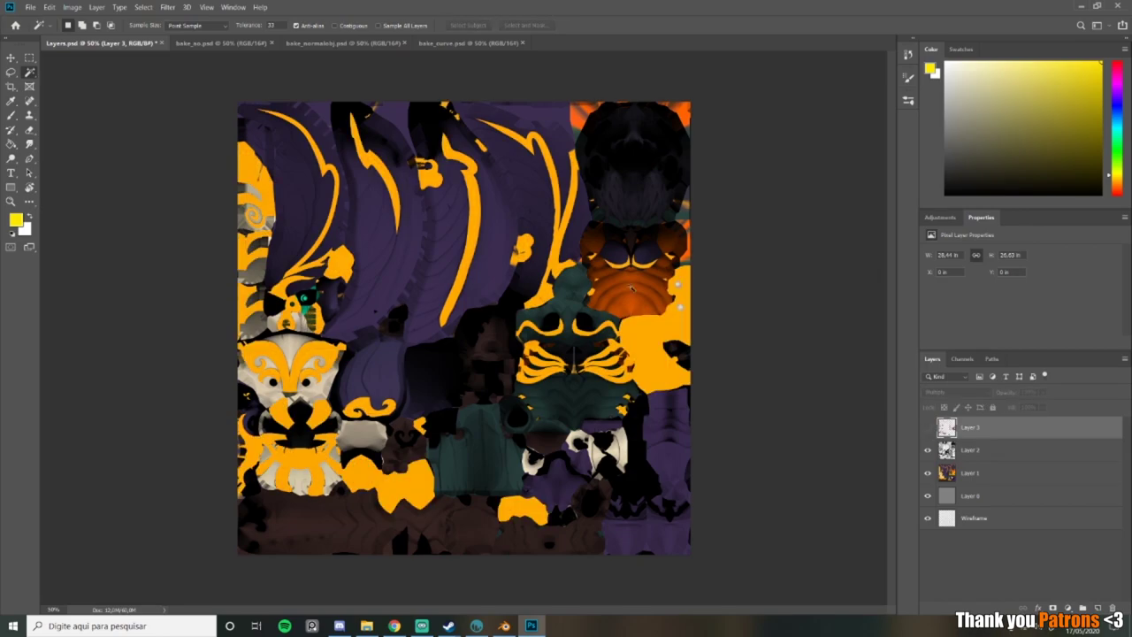
left_click(928, 429)
left_click(949, 448)
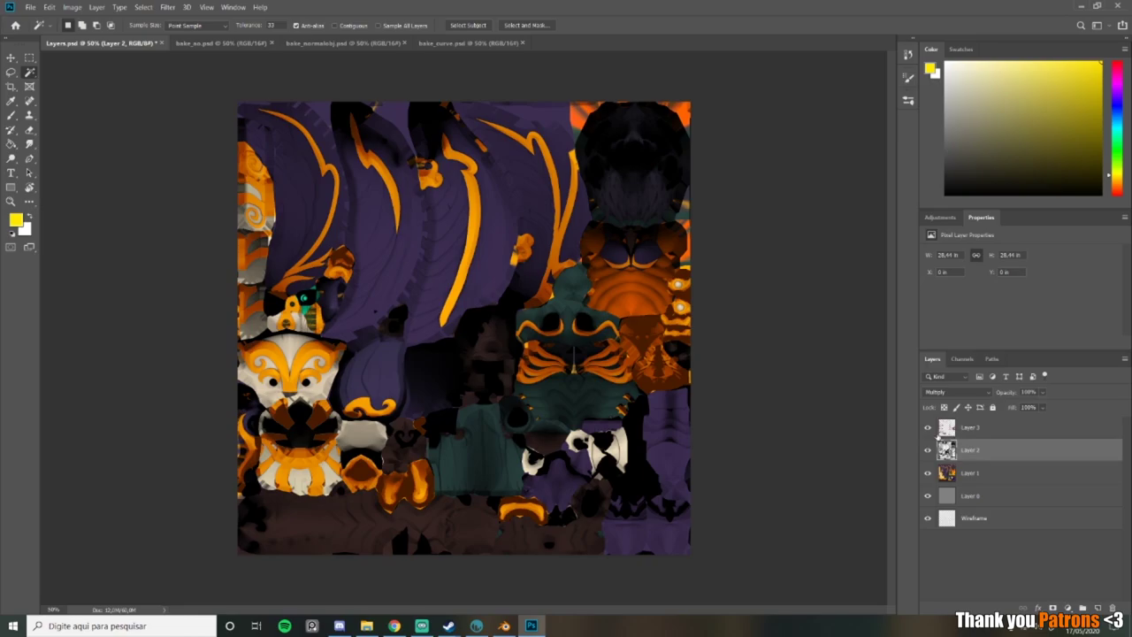
left_click(954, 476)
left_click(466, 189)
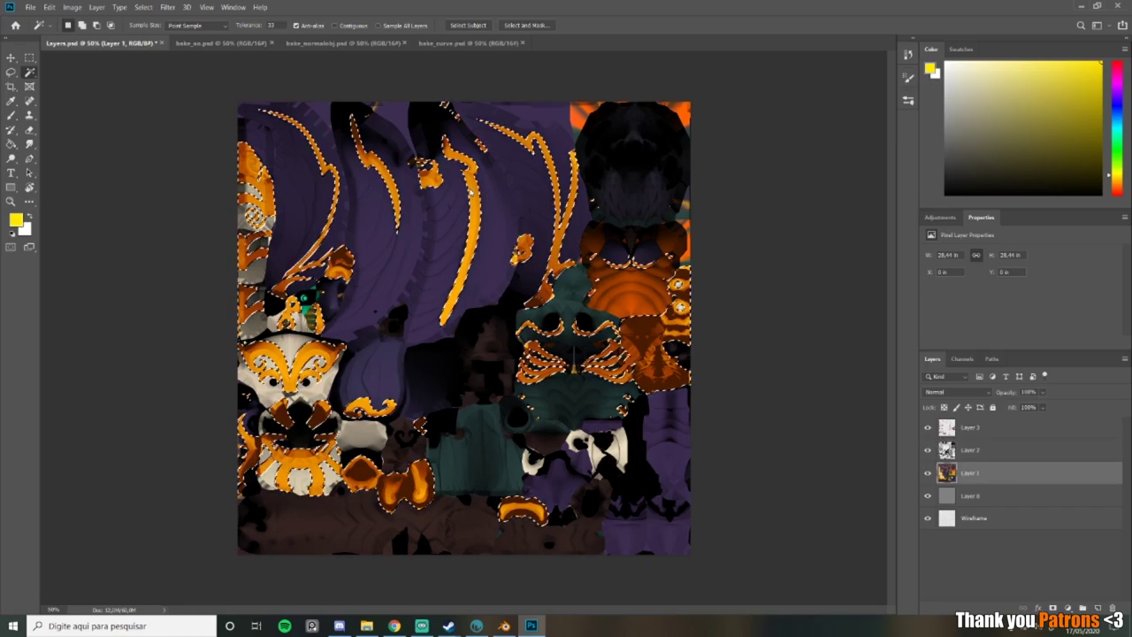
left_click(948, 450)
left_click(947, 428)
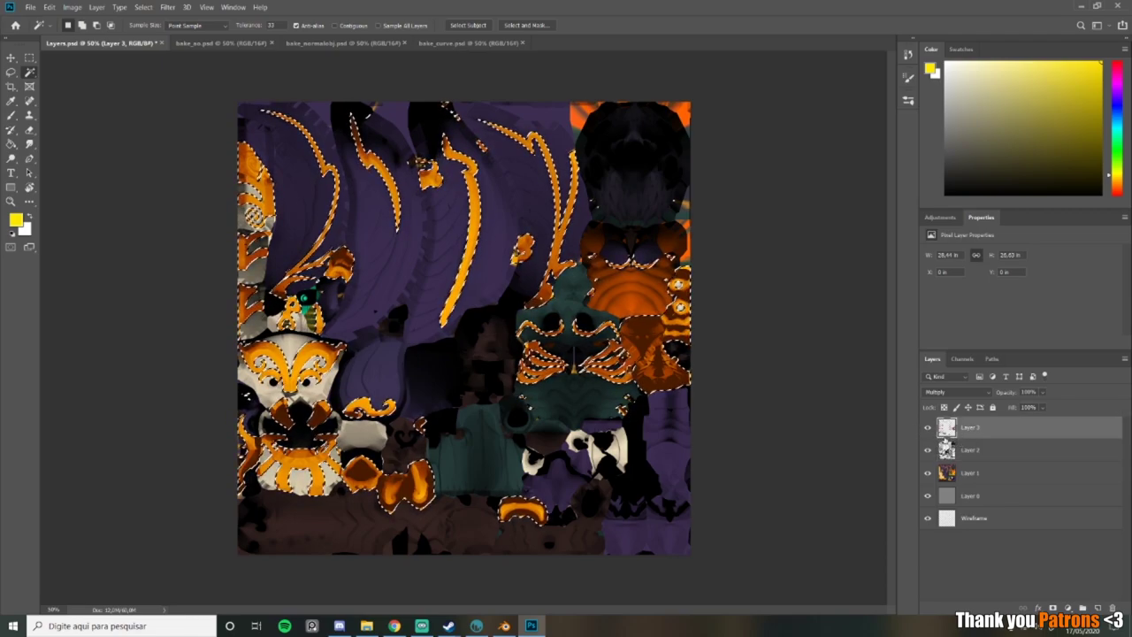
key("m")
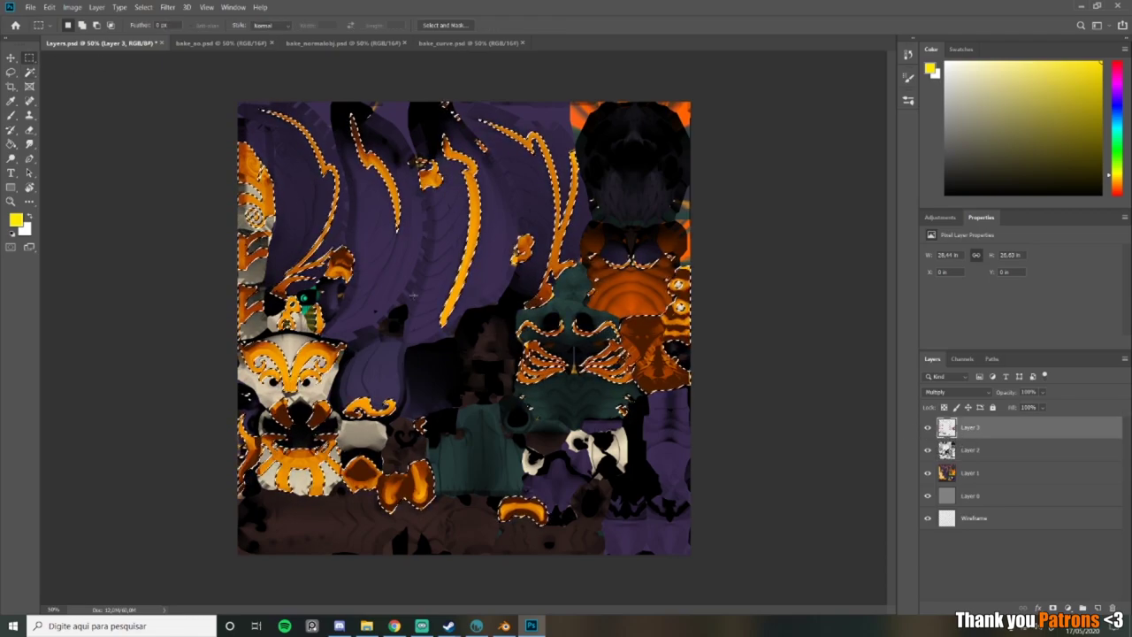
left_click(445, 355)
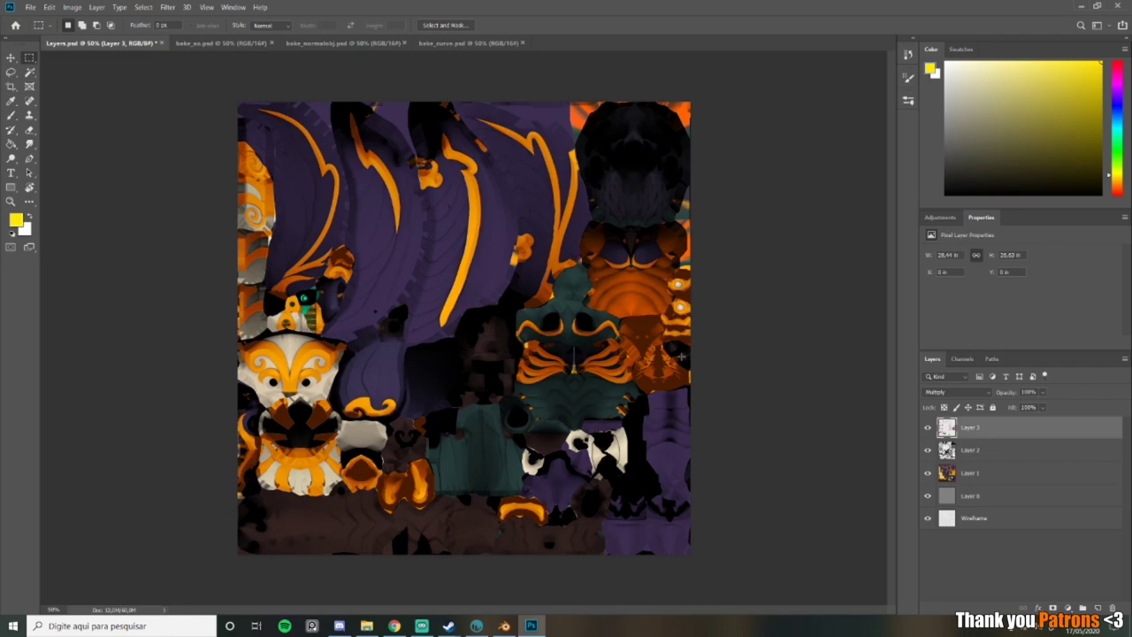
Step: Paste the cut gold occlusion again as a new layer directly below Layer 3 and set it to Multiply
key("ctrl+v")
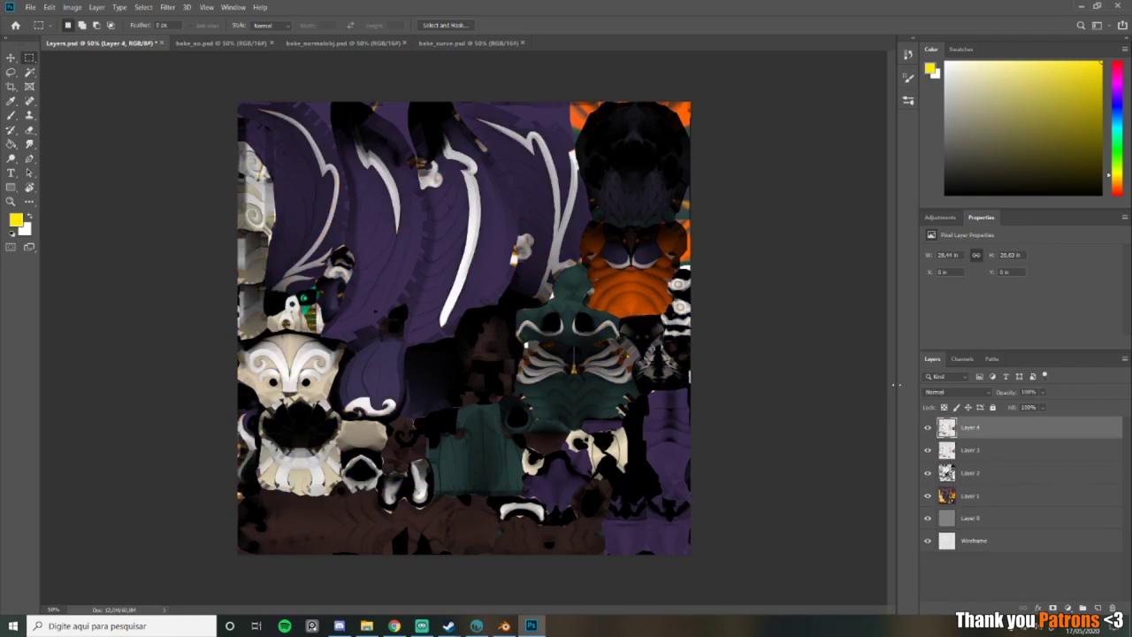
left_click_drag(989, 433, 1023, 452)
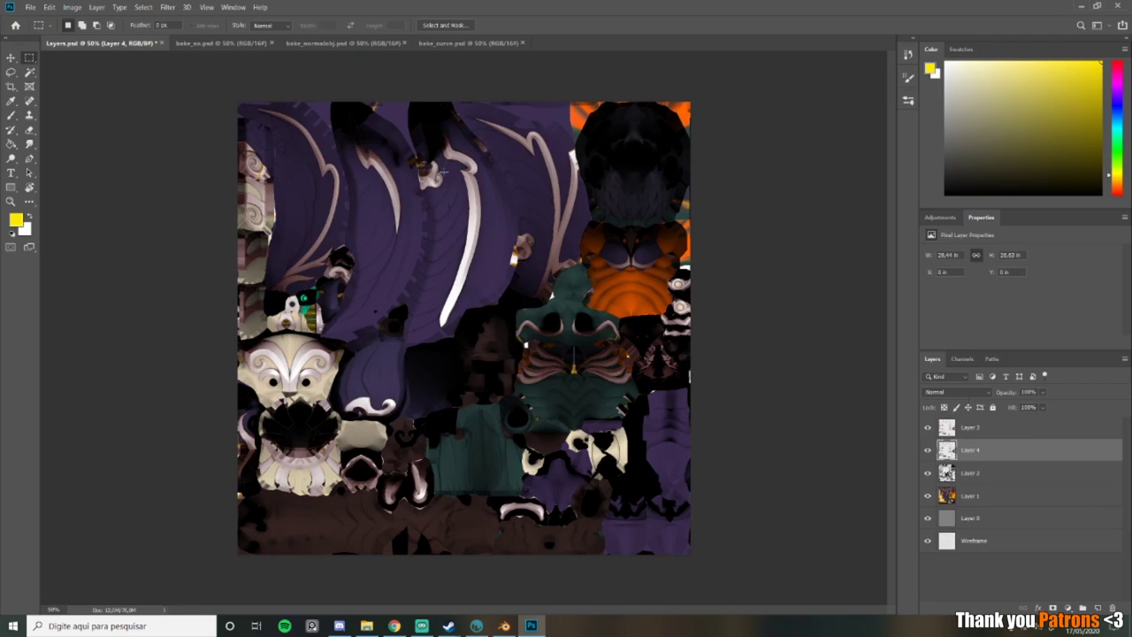
left_click(955, 395)
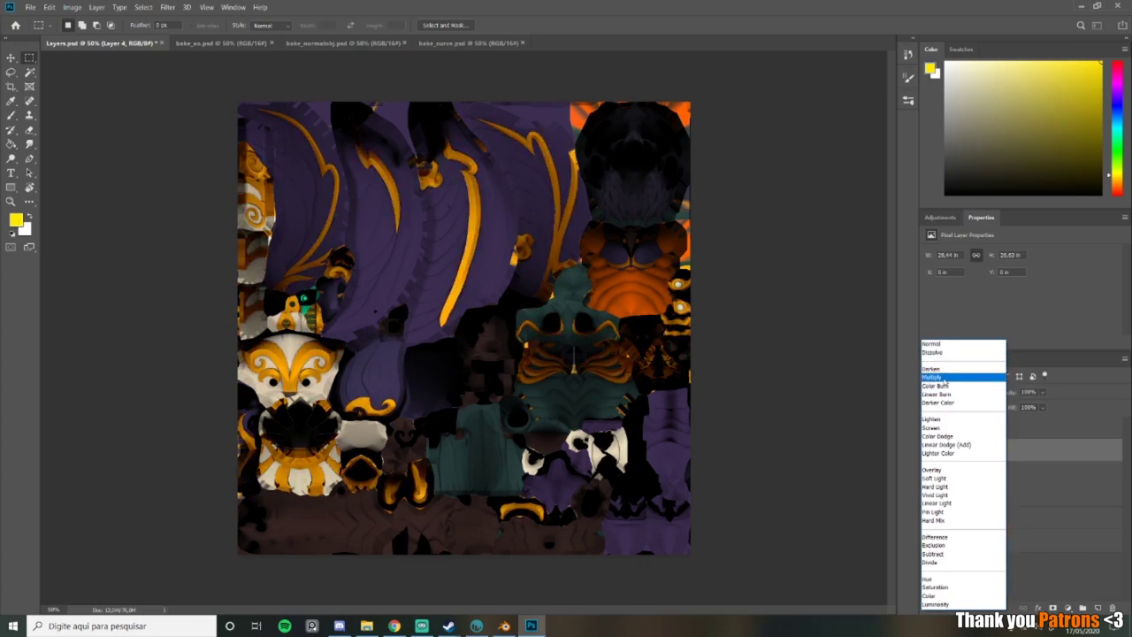
left_click(944, 381)
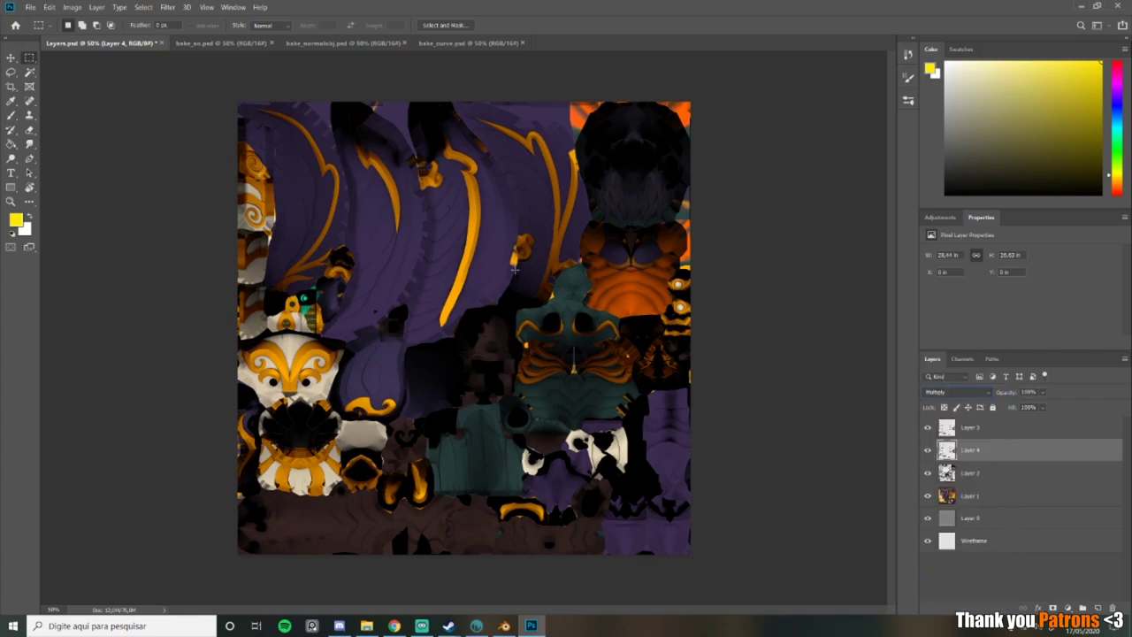
Step: Compare the gold areas with and without Layer 4, reduce that layer's opacity to 41%, and save the document
left_click(928, 450)
left_click(928, 450)
left_click(928, 450)
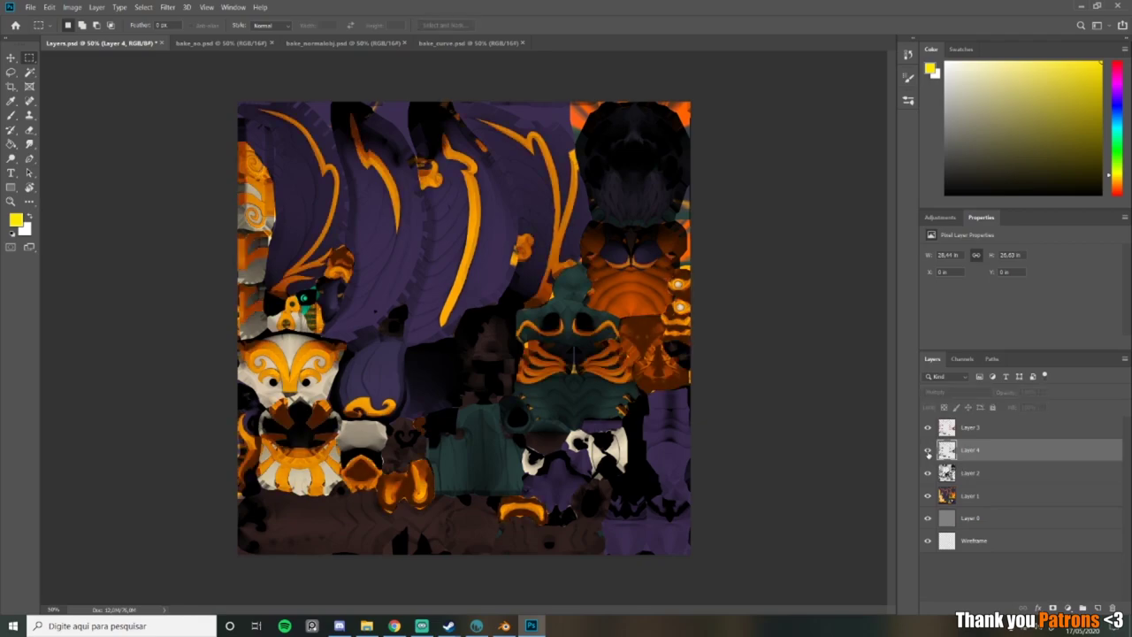
left_click(928, 450)
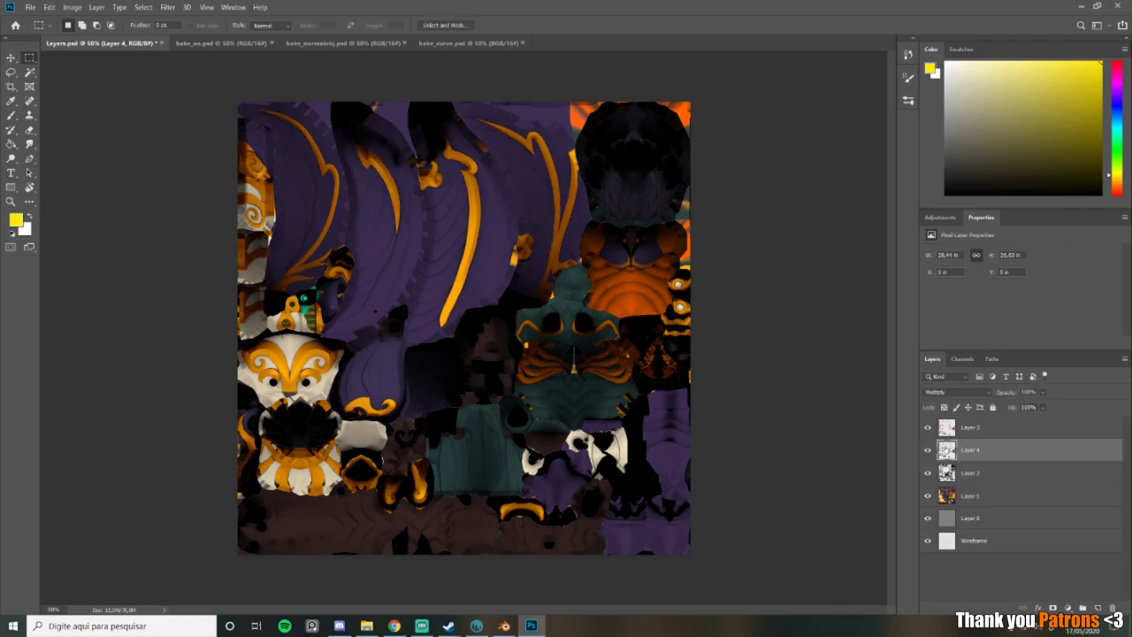
left_click(928, 451)
left_click(928, 450)
left_click(1044, 394)
left_click(1034, 406)
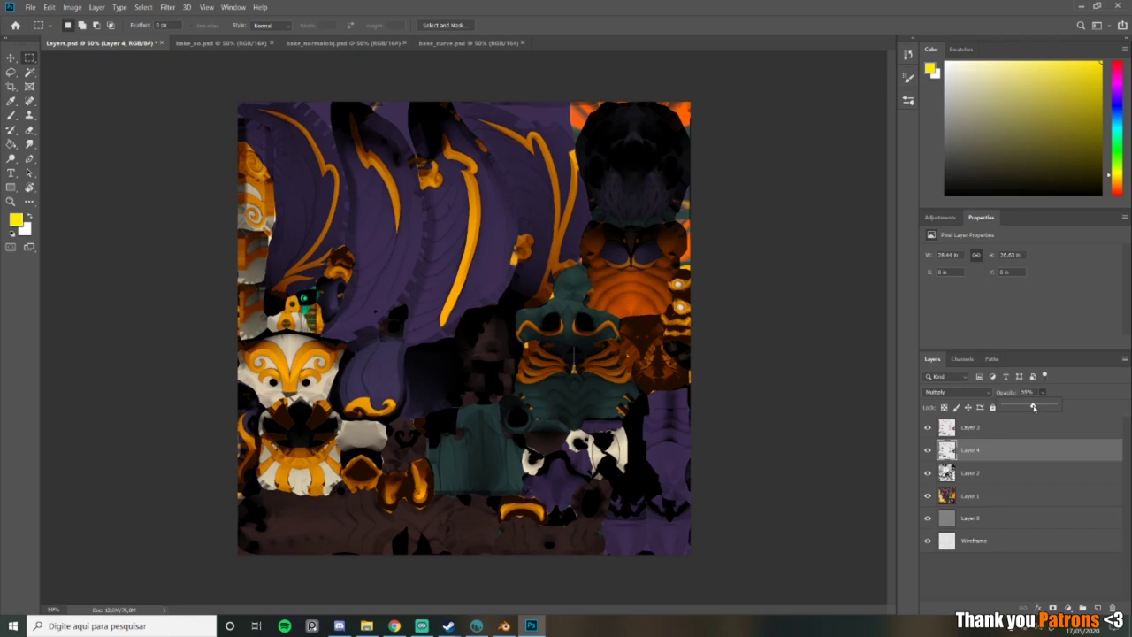
mouse_move(1033, 406)
left_mouse_down()
mouse_move(1009, 406)
mouse_move(1024, 406)
left_mouse_up()
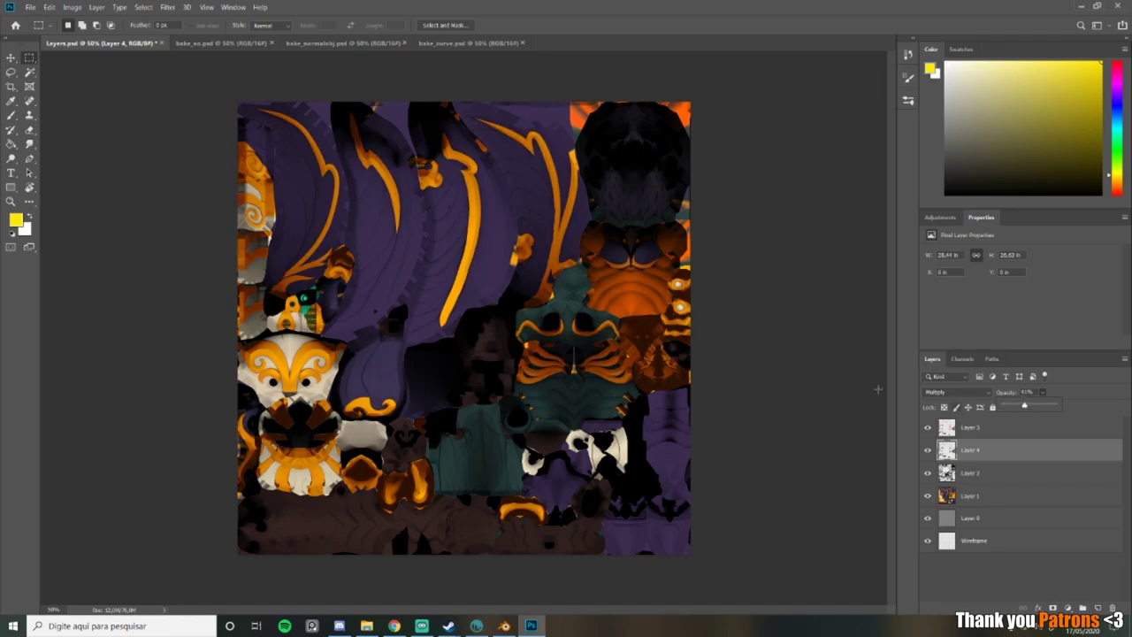
left_click(746, 10)
key("ctrl+s")
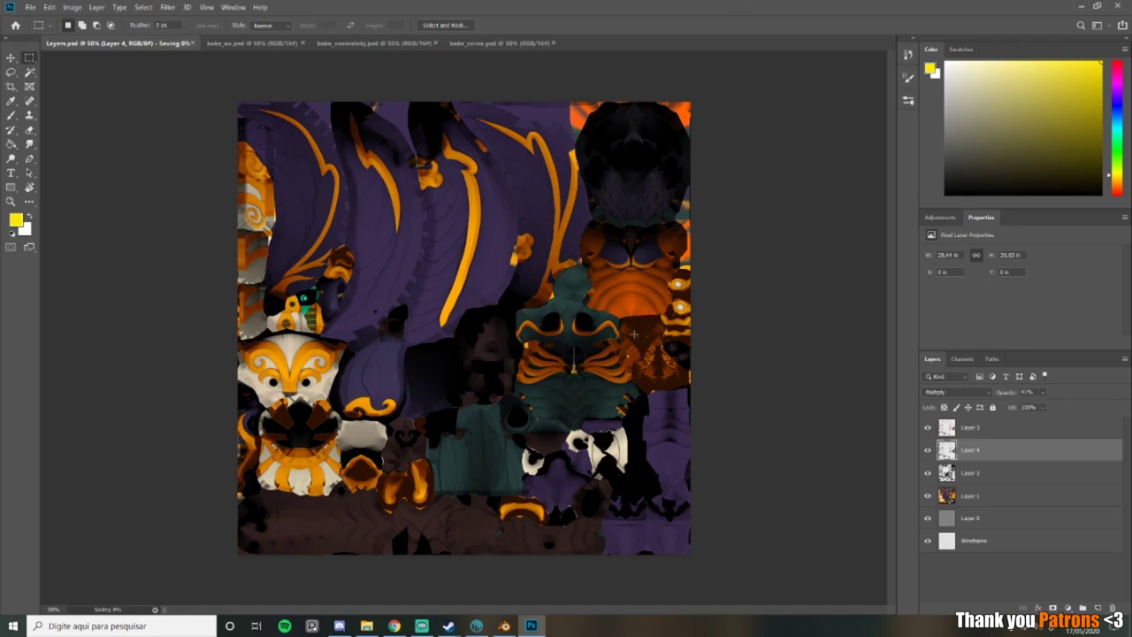
Step: Switch to 3D-Coat and examine the updated shading on the creature's gold parts, head and wings from several angles
left_click(476, 625)
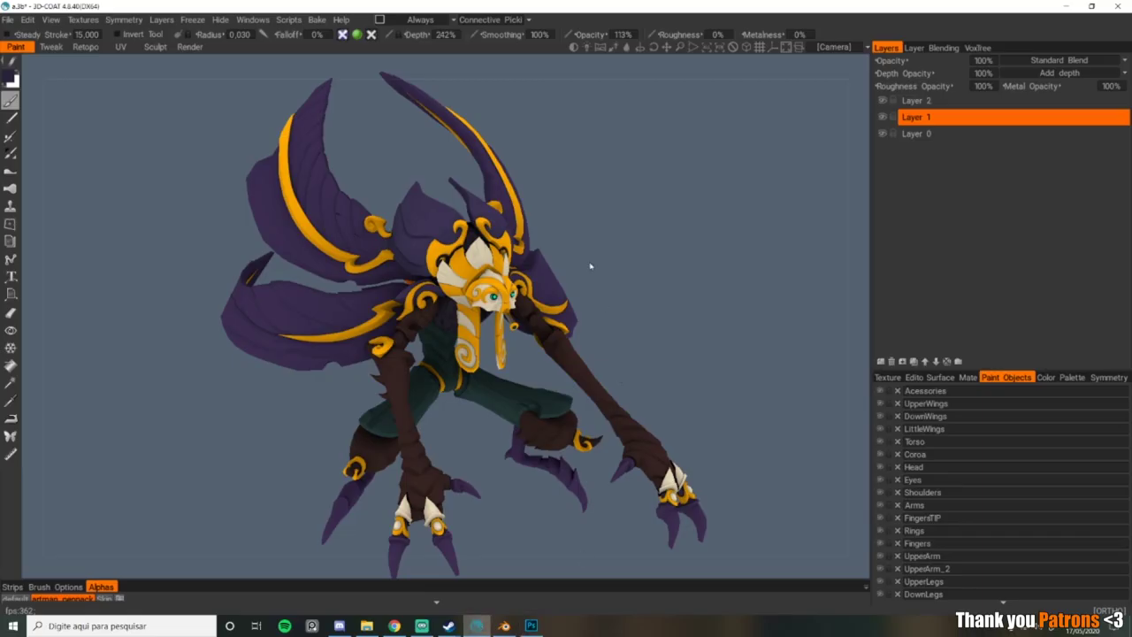
left_click_drag(603, 256, 655, 249)
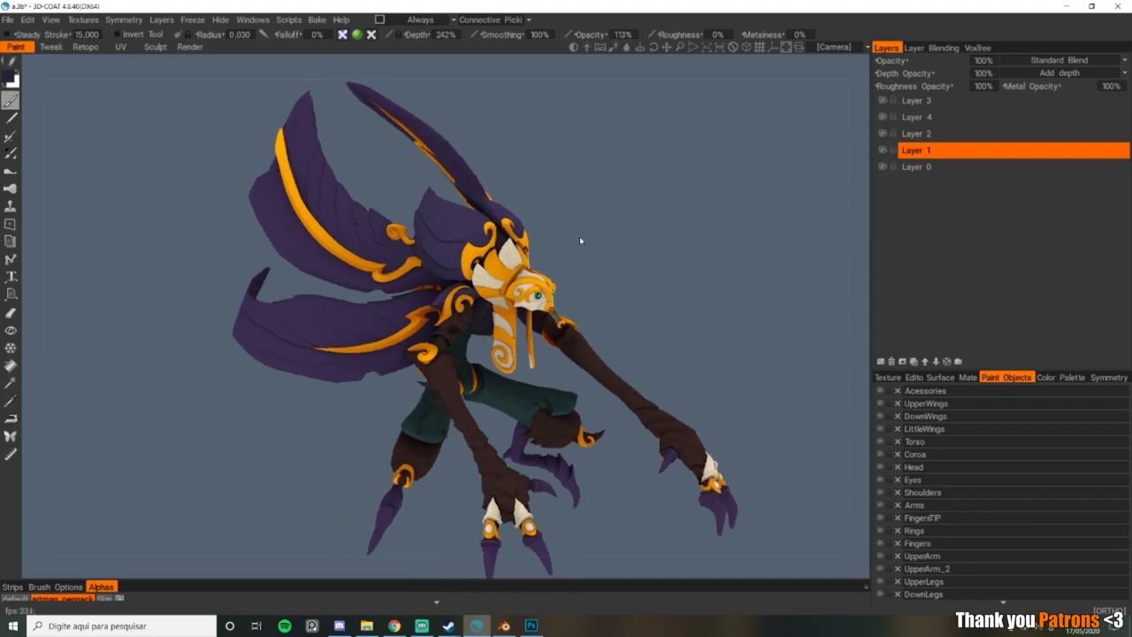
scroll(581, 237, "up", 3)
middle_click_drag(580, 237, 628, 284)
left_click_drag(484, 242, 517, 255)
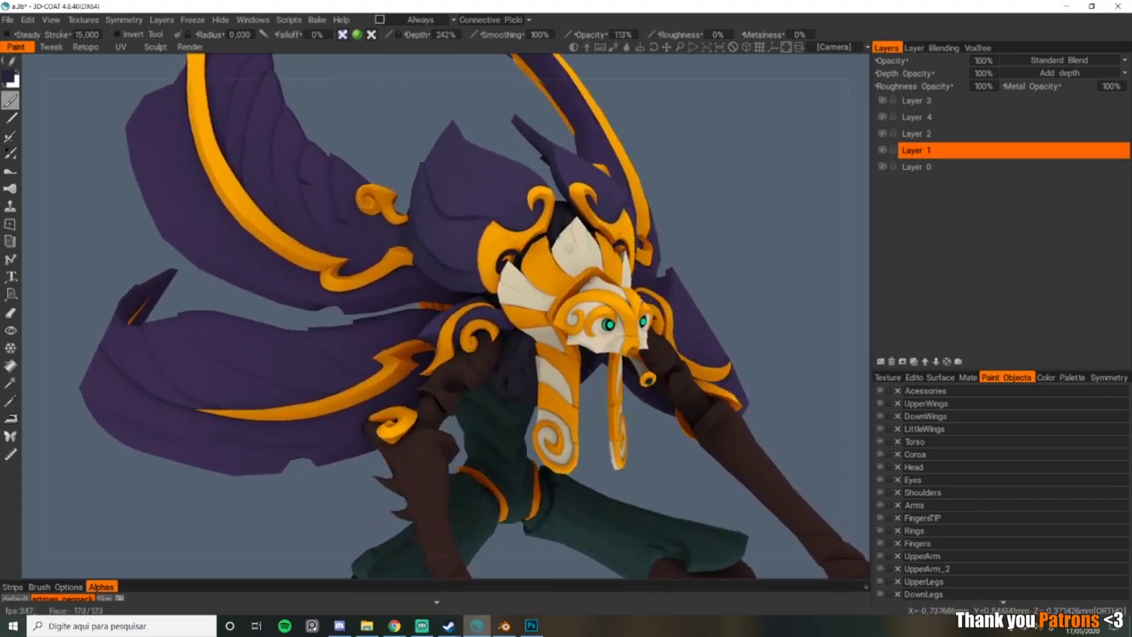
middle_click_drag(361, 263, 418, 328)
right_click_drag(417, 328, 435, 320, "alt")
left_click_drag(435, 320, 548, 323)
scroll(549, 324, "down", 1)
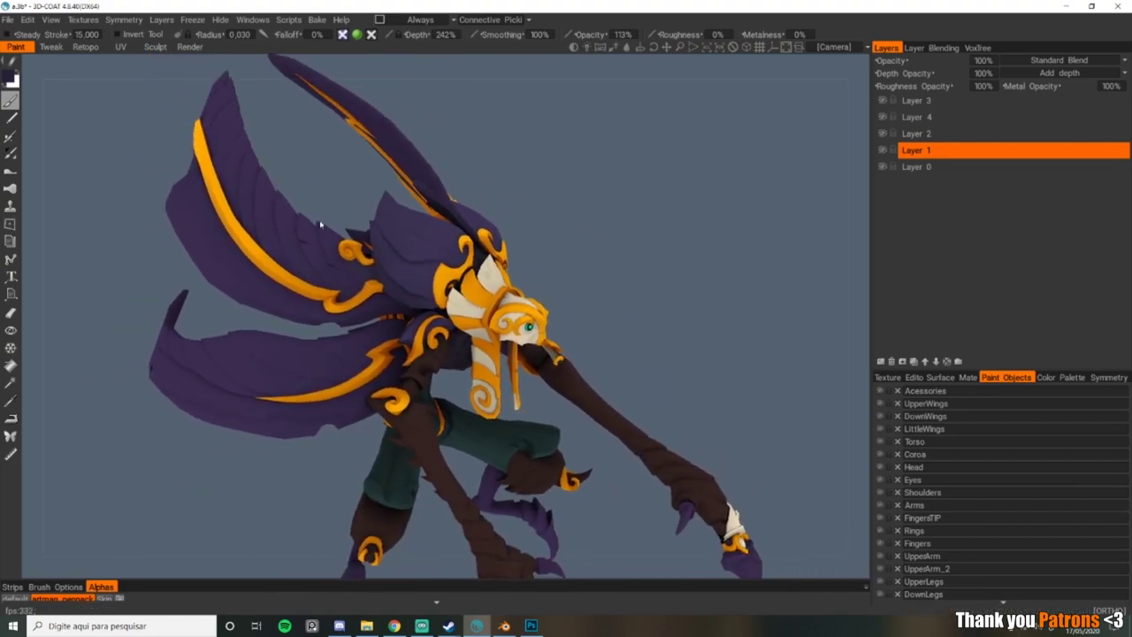
left_click_drag(382, 258, 450, 332)
Step: Switch back to Photoshop and select all purple areas of Layer 1 with the Magic Wand
key("alt+Tab")
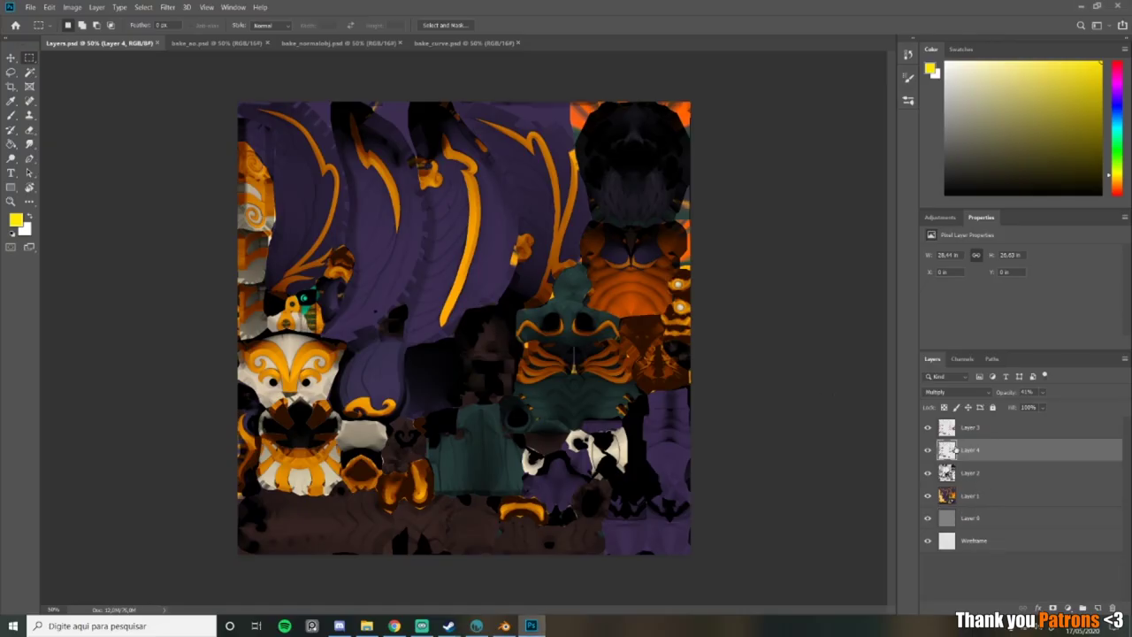
left_click(962, 473)
left_click(961, 496)
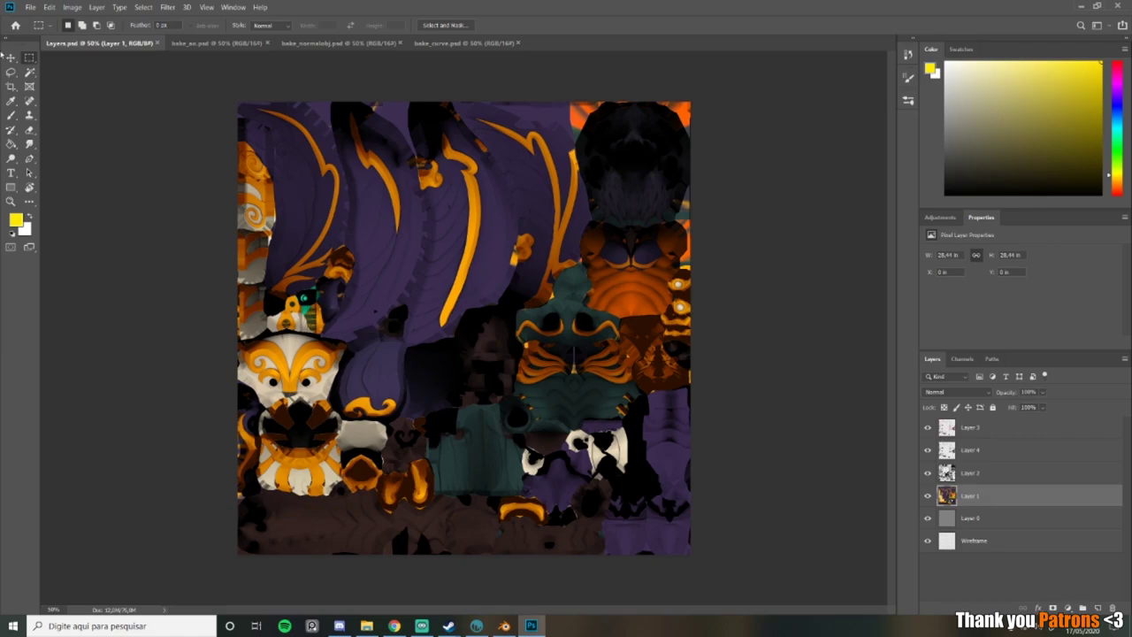
left_click(29, 73)
left_click(355, 219)
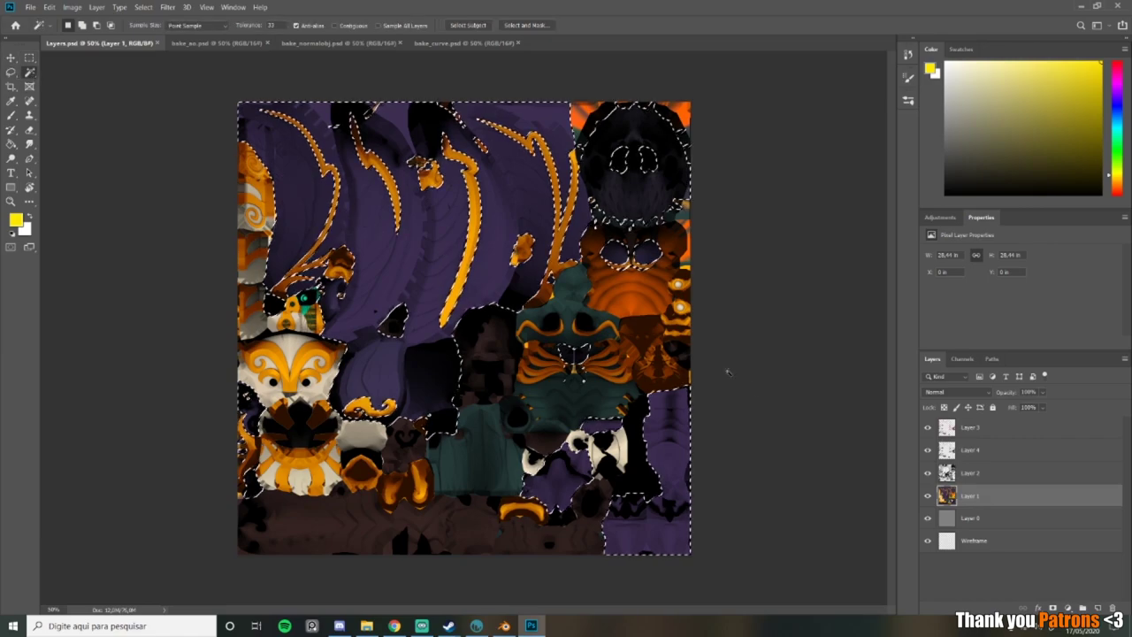
Step: Copy the selected purple areas of the occlusion on Layer 2 into a new layer set to Multiply
left_click(970, 473)
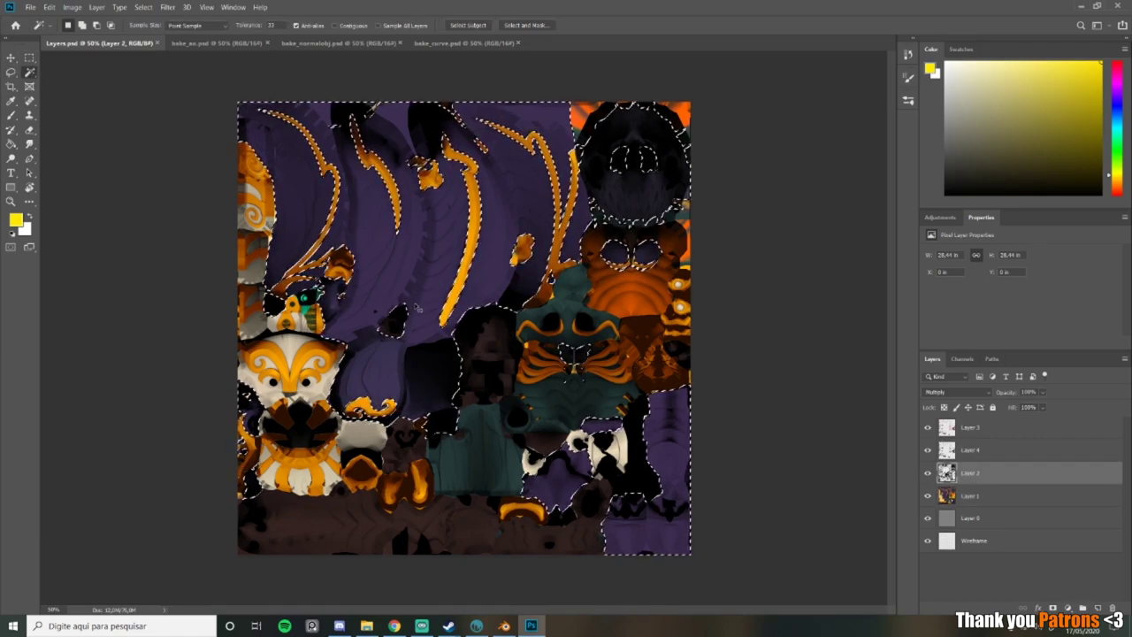
key("ctrl+j")
left_click(937, 392)
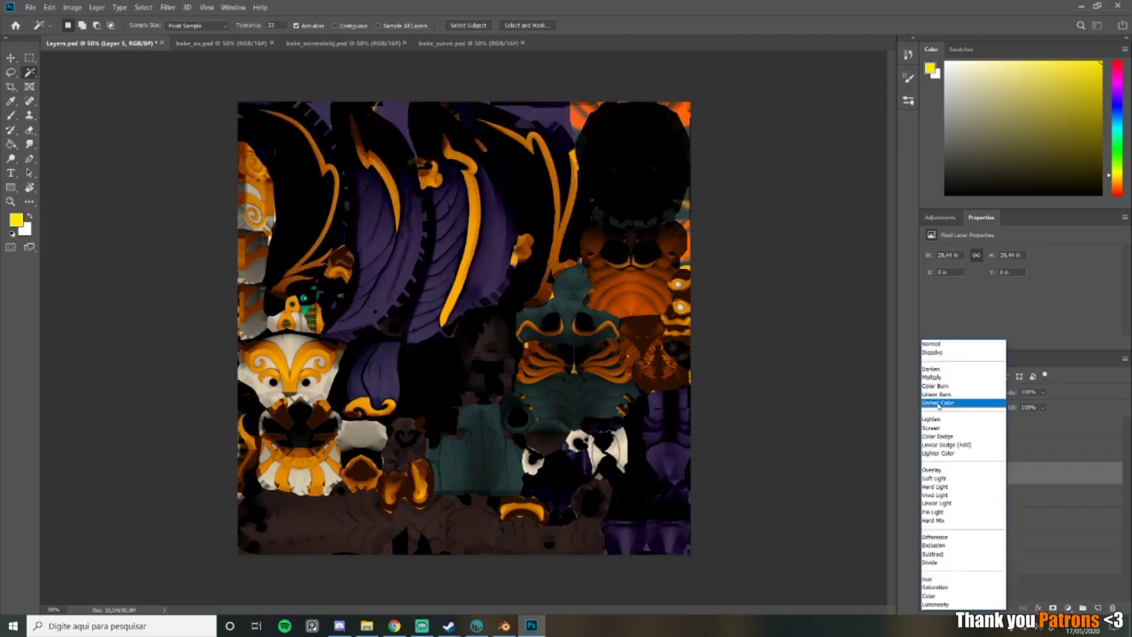
left_click(956, 381)
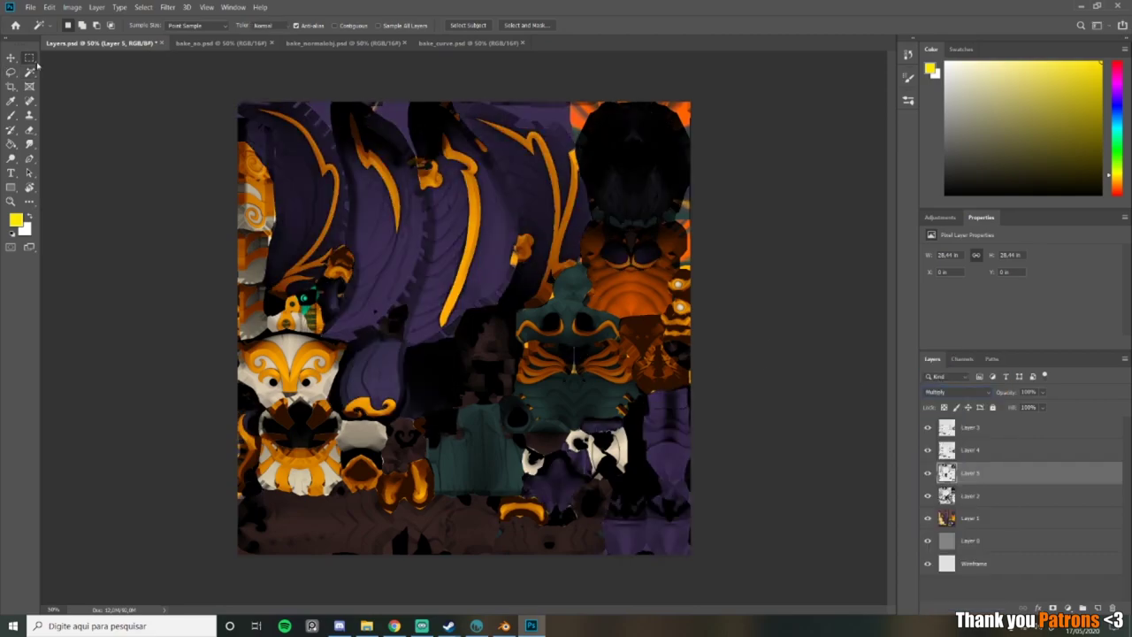
Step: Colorize the purple areas' occlusion layer using Hue/Saturation with hue 345, saturation +82 and lightness +21
key("ctrl+u")
left_click(826, 405)
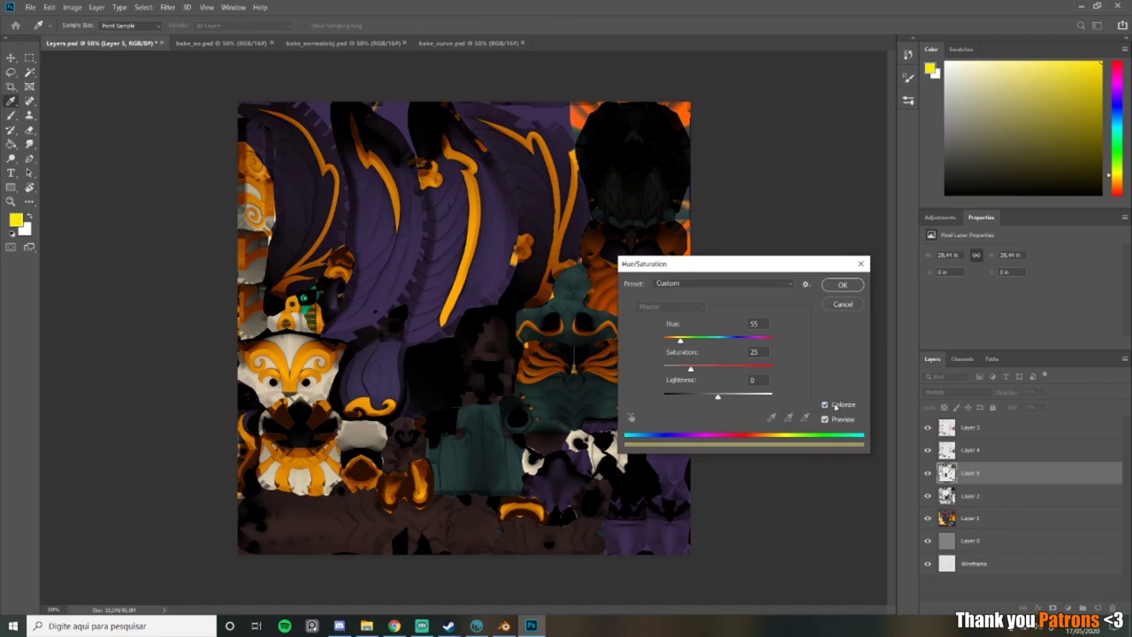
left_click_drag(706, 370, 730, 395)
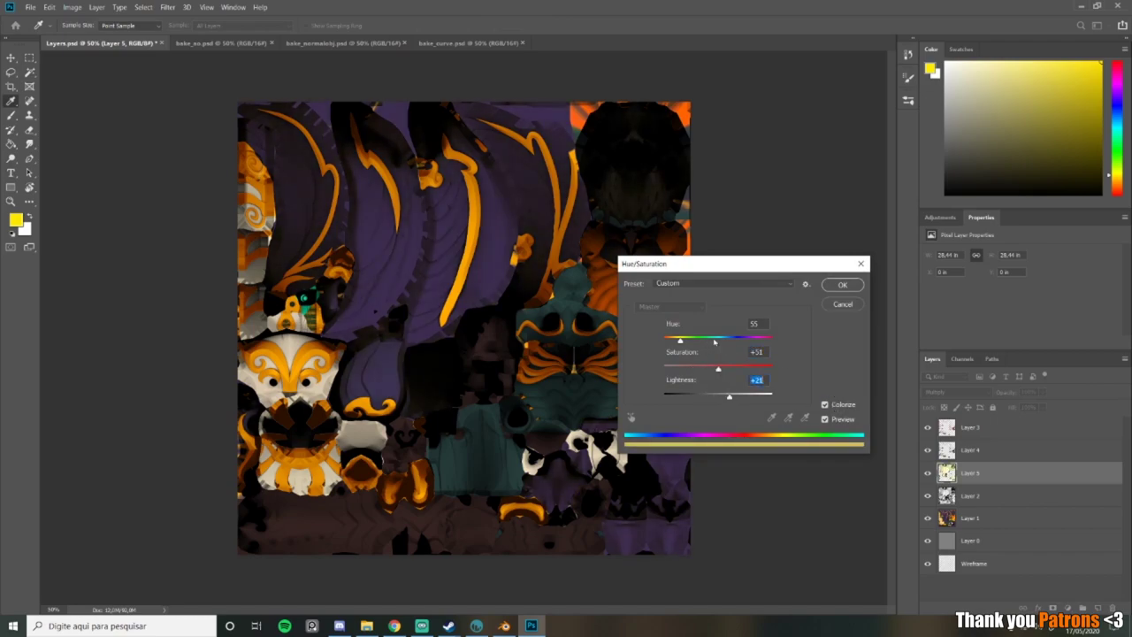
left_click_drag(714, 342, 766, 341)
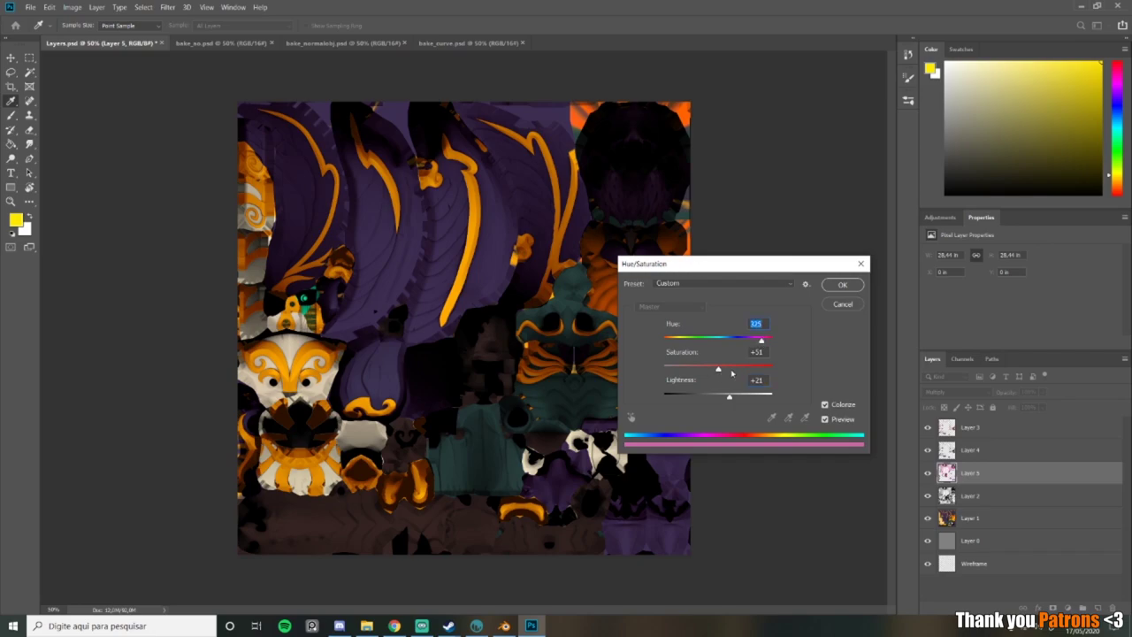
left_click_drag(733, 372, 769, 343)
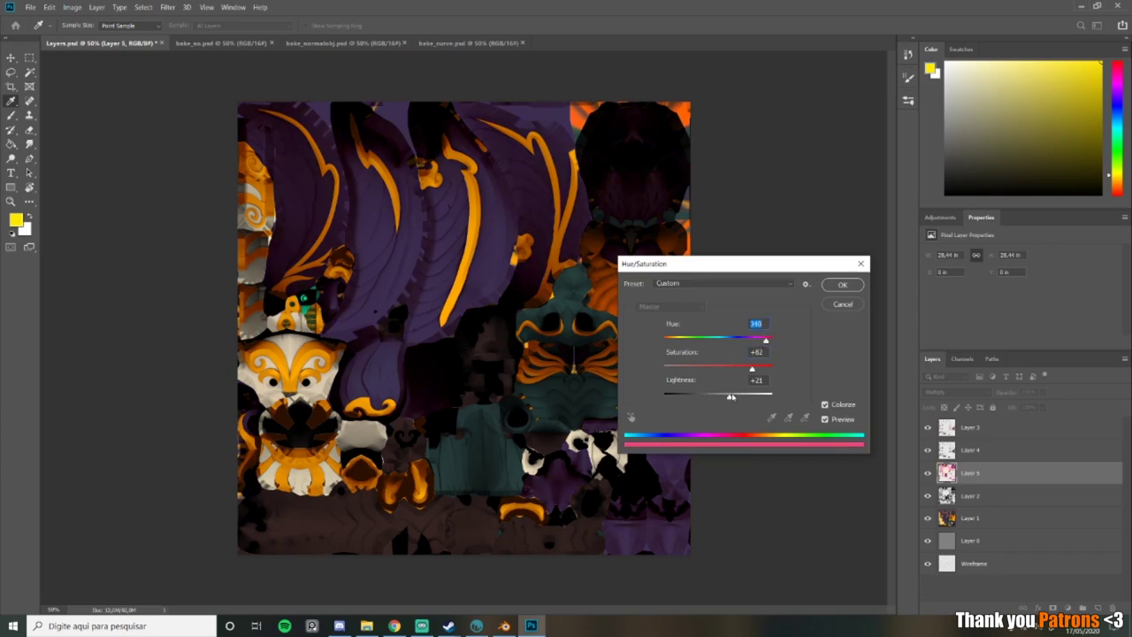
left_click(842, 284)
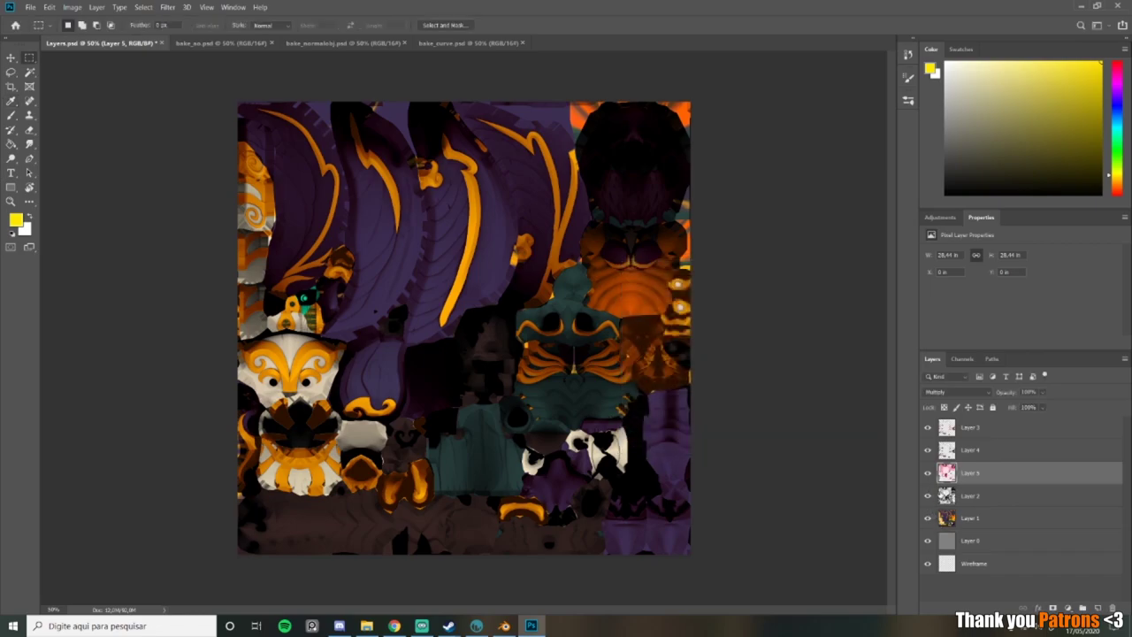
Step: Compare the texture with and without the untinted occlusion of Layer 2
left_click(925, 498)
left_click(928, 497)
left_click(928, 496)
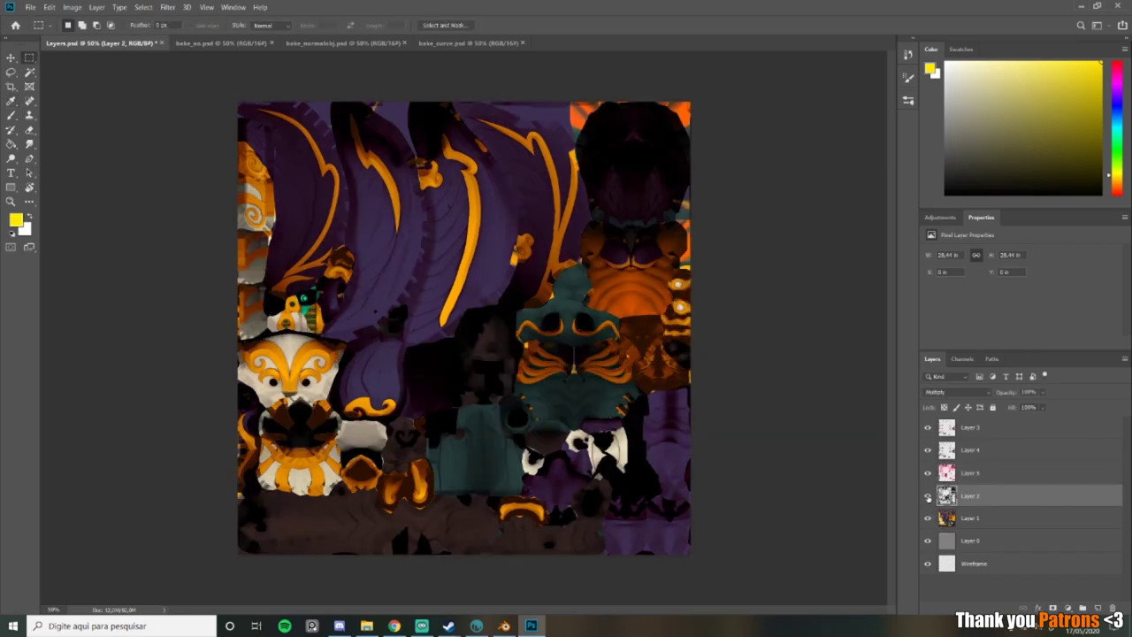
Step: Select the purple areas of Layer 1, cut them out of the occlusion on Layer 2 and paste them as a new layer
left_click(947, 519)
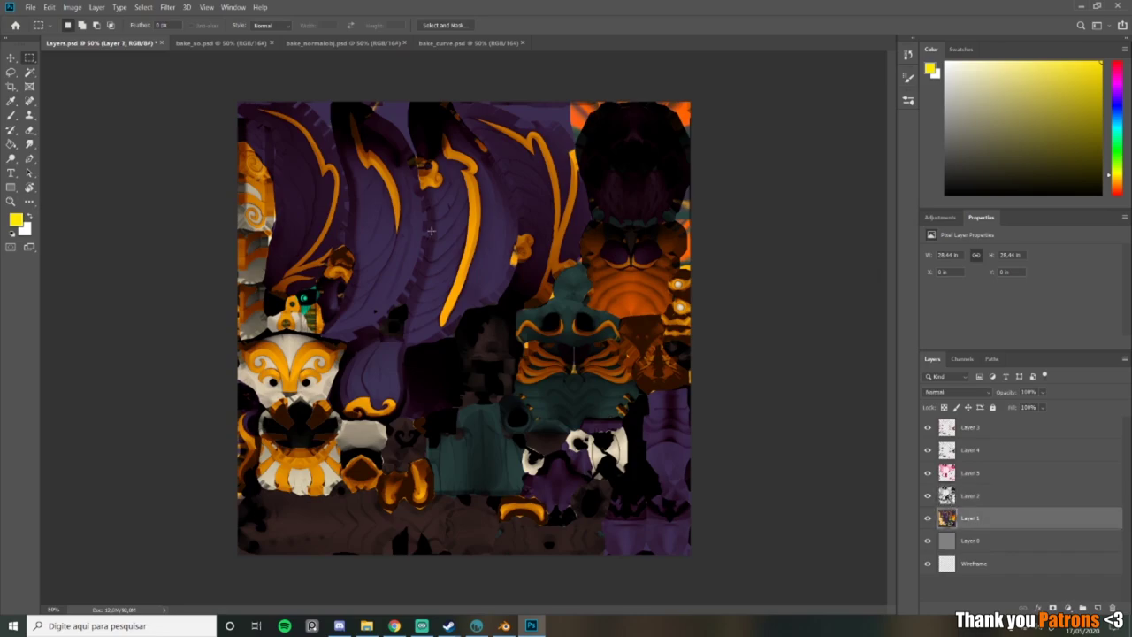
left_click(28, 74)
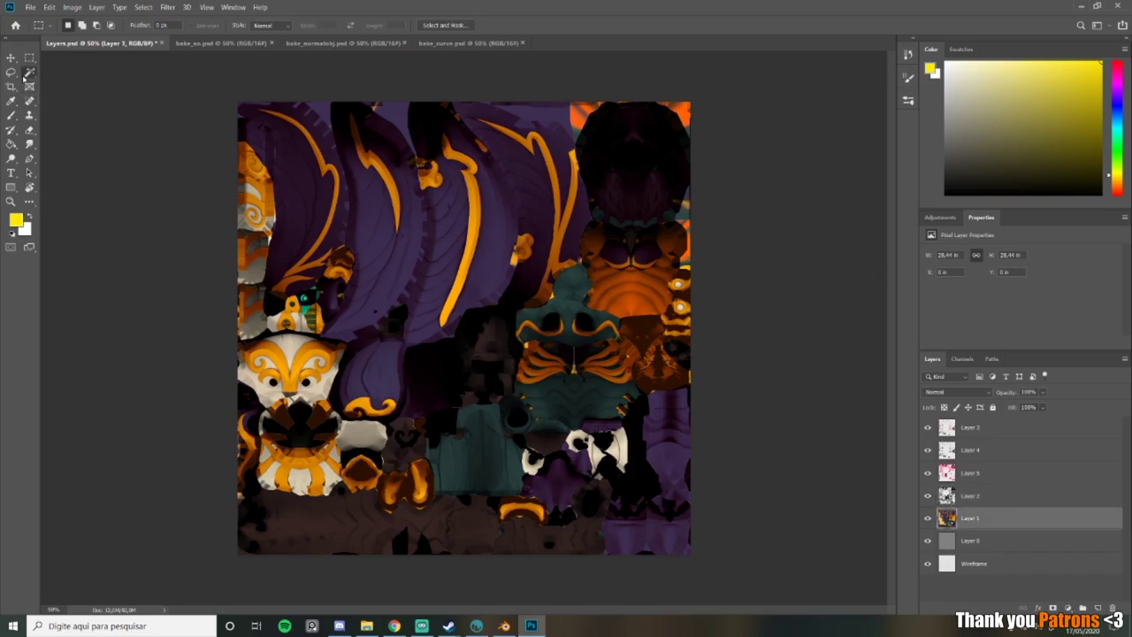
left_click(446, 210)
left_click(950, 496)
key("ctrl+x")
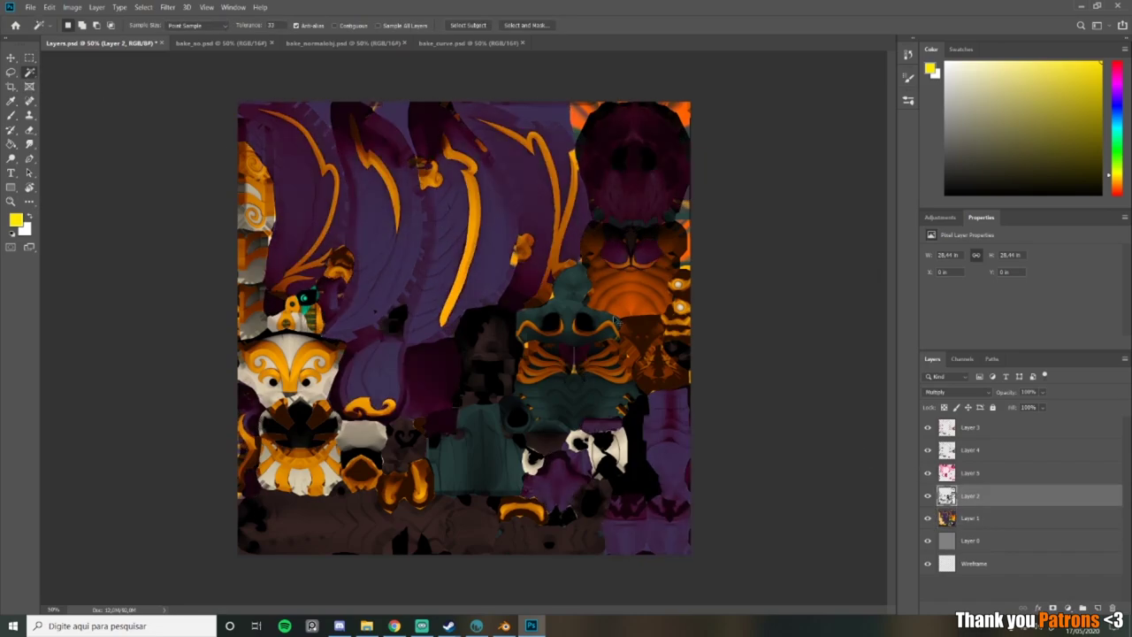
key("ctrl+v")
left_click(29, 57)
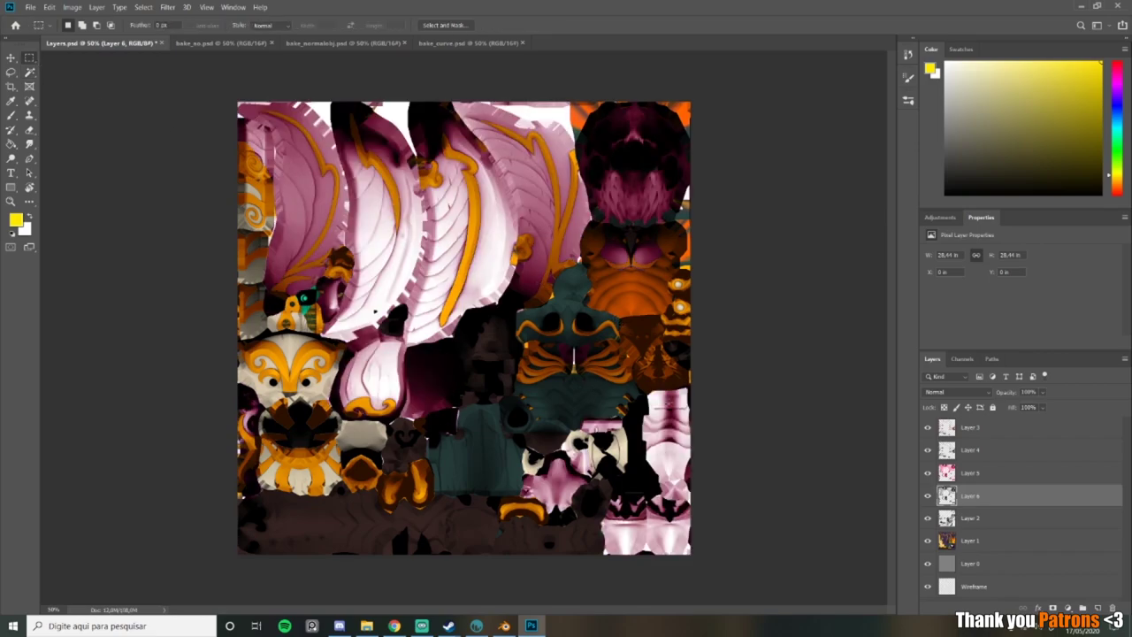
Step: Set Layer 6, the purple areas' untinted occlusion, to Multiply blending with 43% opacity
left_click(955, 392)
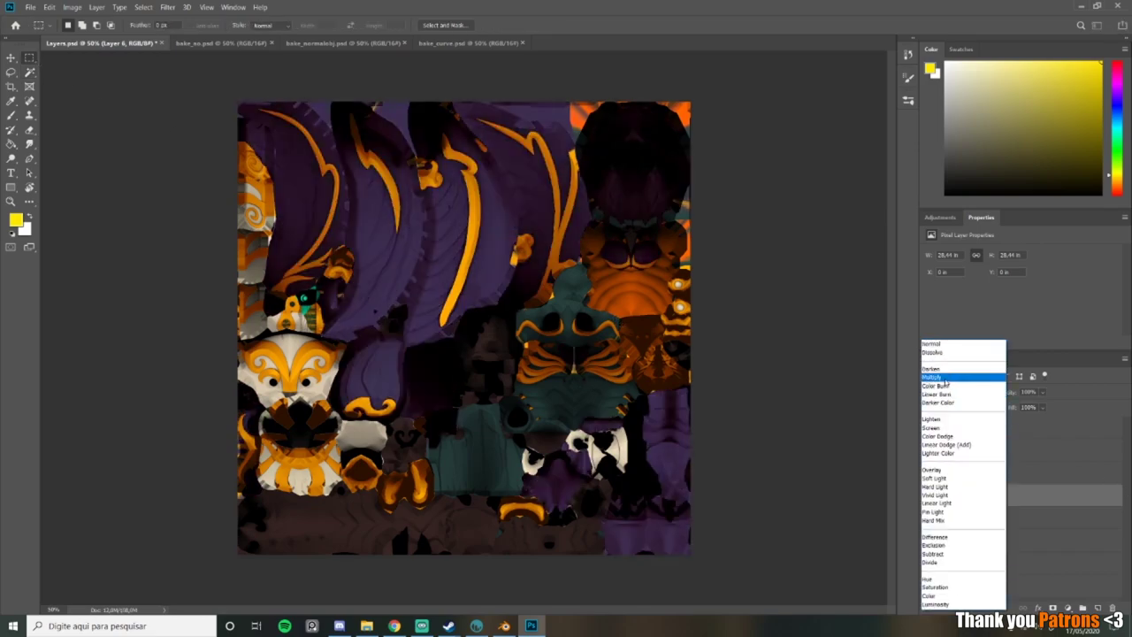
left_click(947, 386)
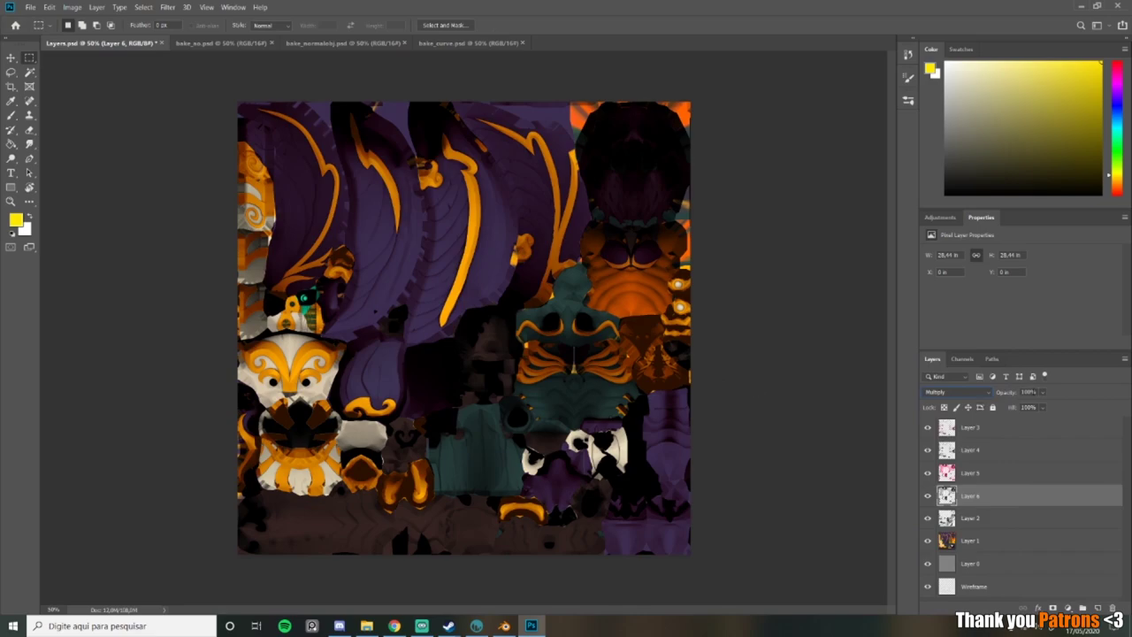
left_click(1045, 392)
left_click_drag(1055, 406, 1026, 406)
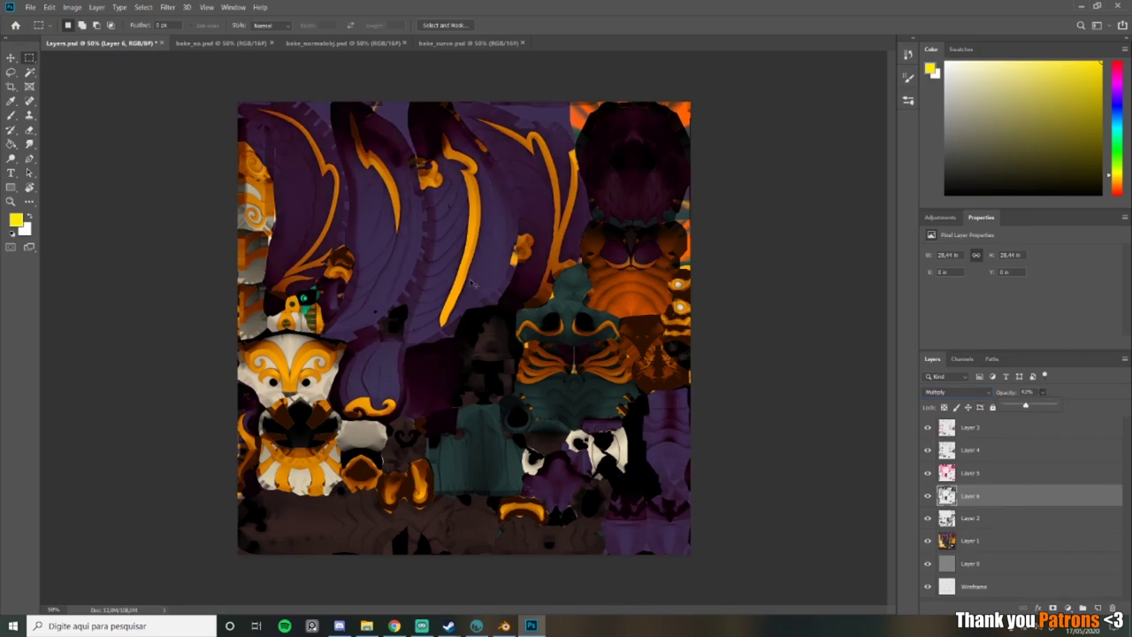
Step: Switch to 3D-Coat and inspect the updated shading on the creature's wings, head and arms up close
left_click(477, 626)
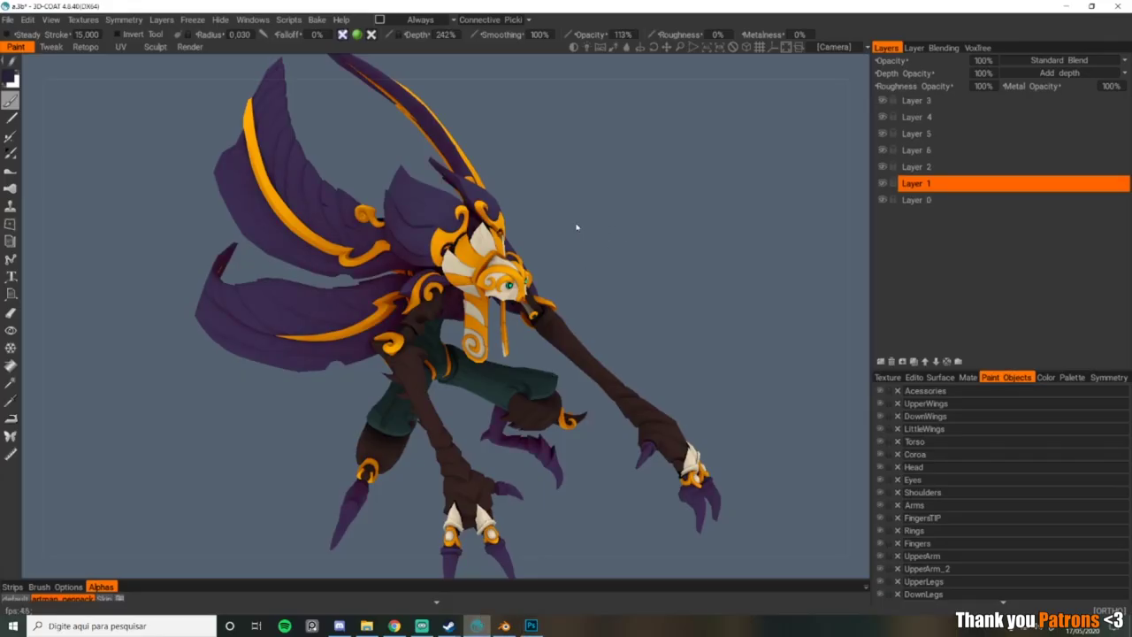
left_click_drag(576, 227, 542, 258, "alt")
scroll(535, 208, "up", 4)
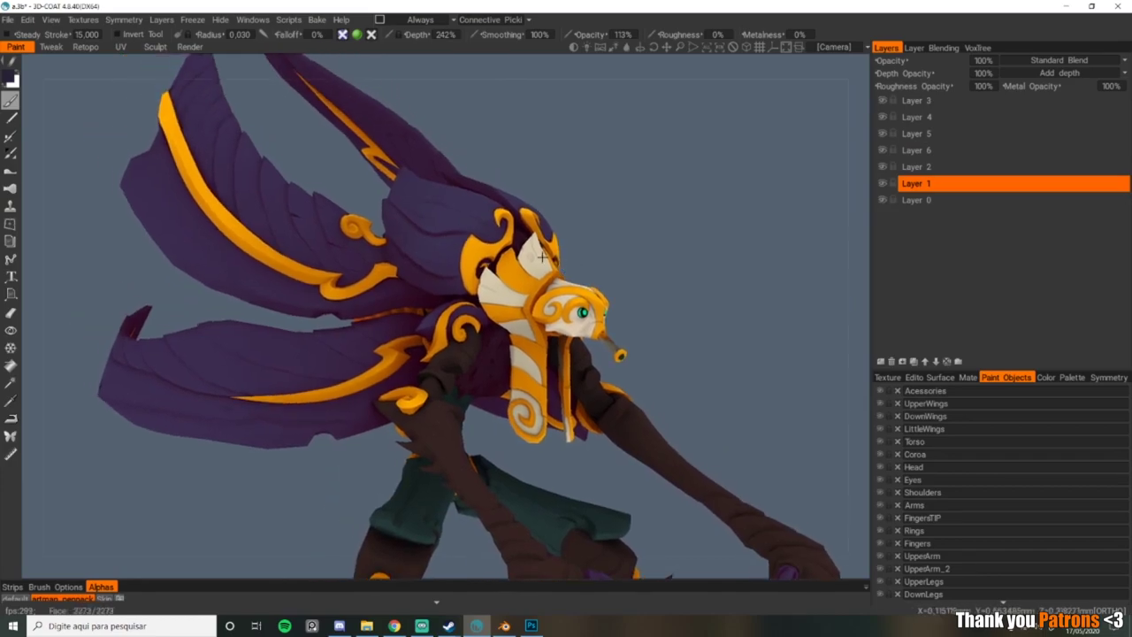
right_click_drag(542, 257, 460, 245)
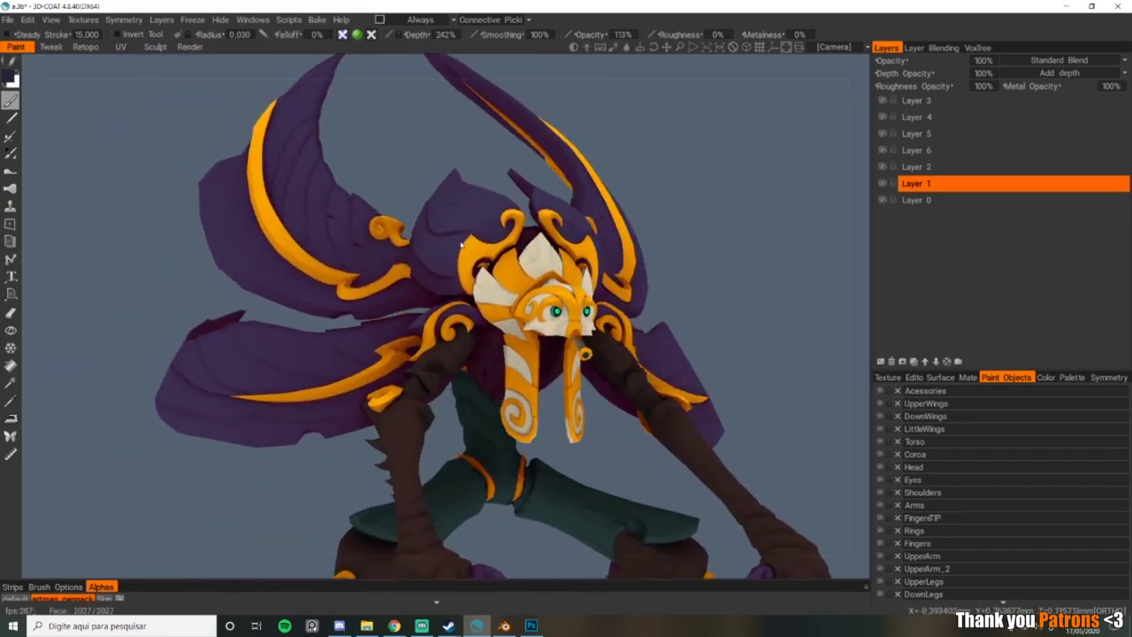
left_click_drag(467, 234, 448, 272, "alt")
scroll(432, 268, "up", 3)
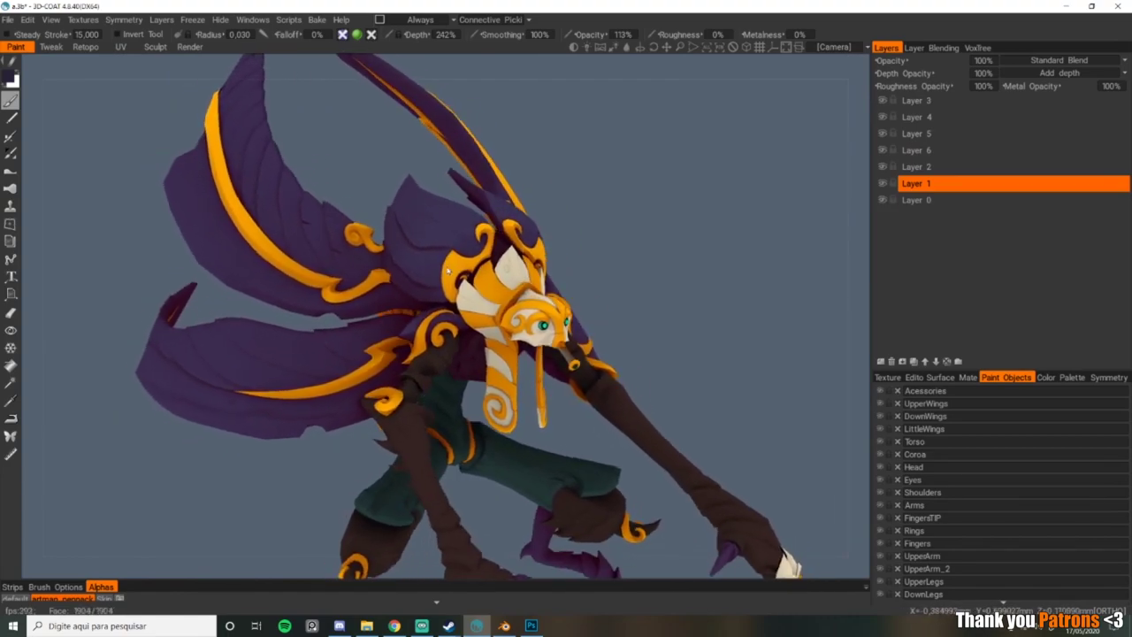
right_click_drag(449, 271, 439, 255)
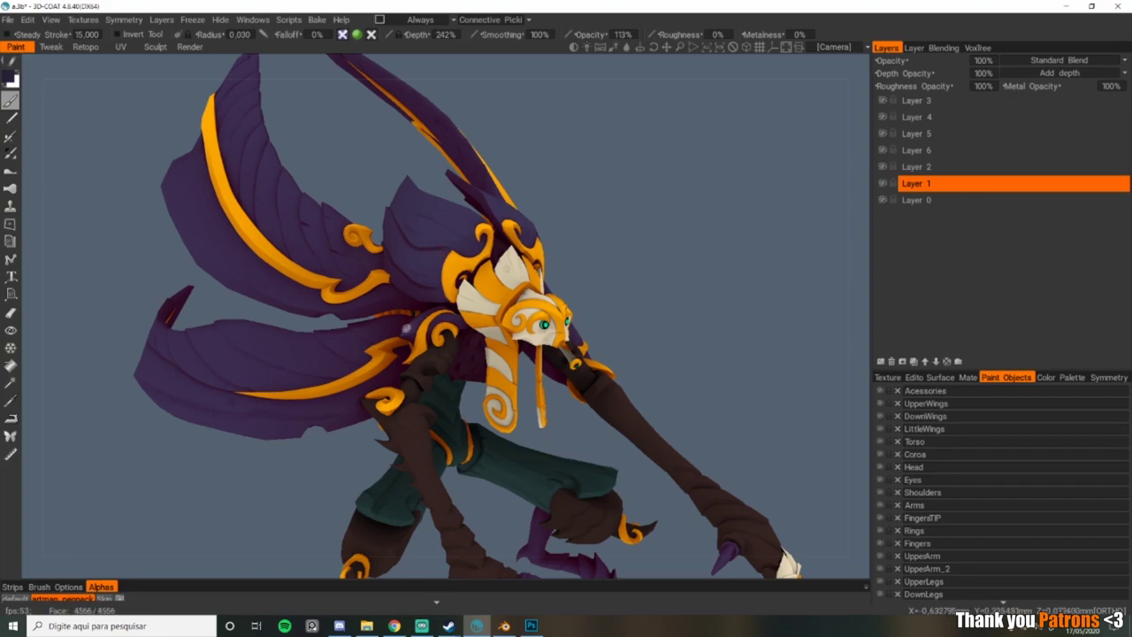
right_click_drag(406, 328, 420, 379, "alt")
middle_click_drag(419, 379, 435, 301, "alt")
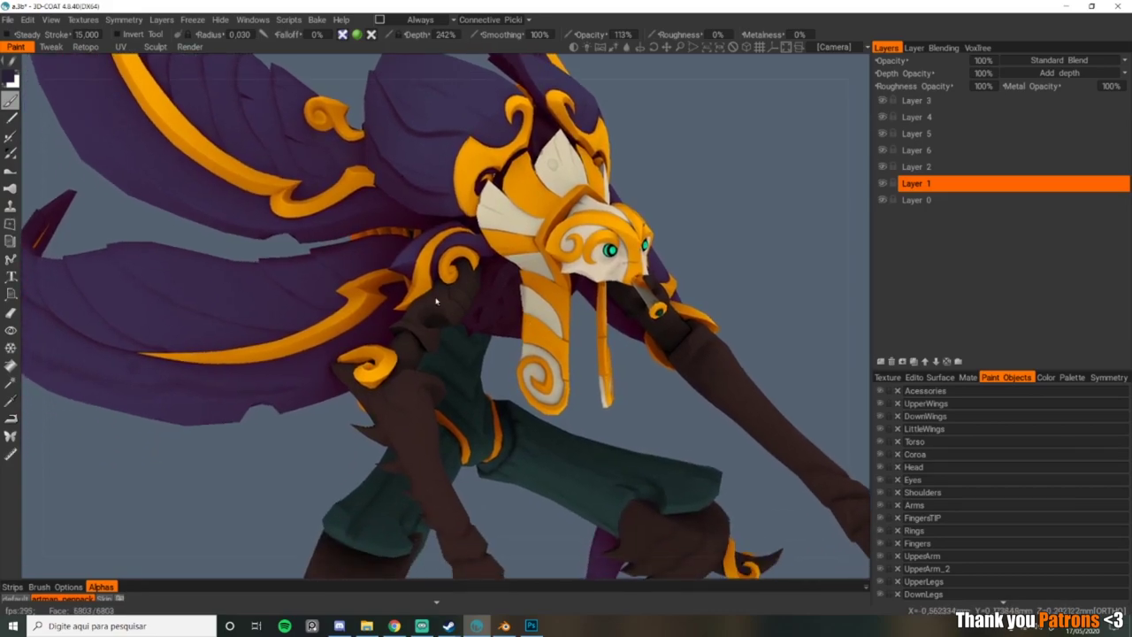
scroll(437, 309, "up", 5)
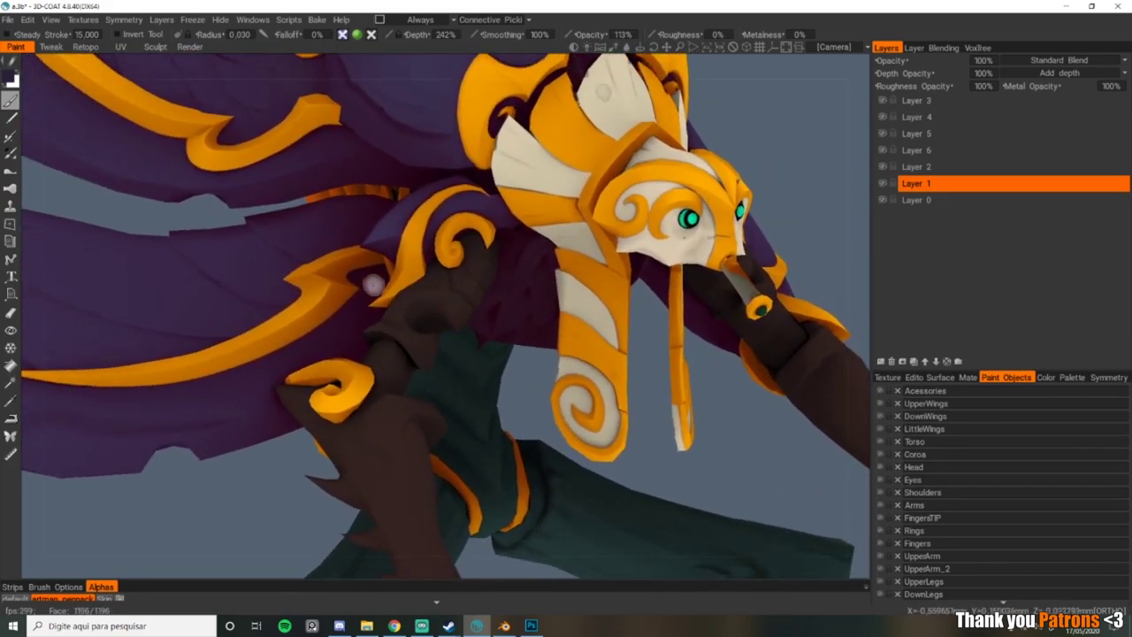
Step: Sample the light and shadowed browns of the upper arm and compare their hue, saturation and lightness in the colour palette
key("v")
key("bracketright")
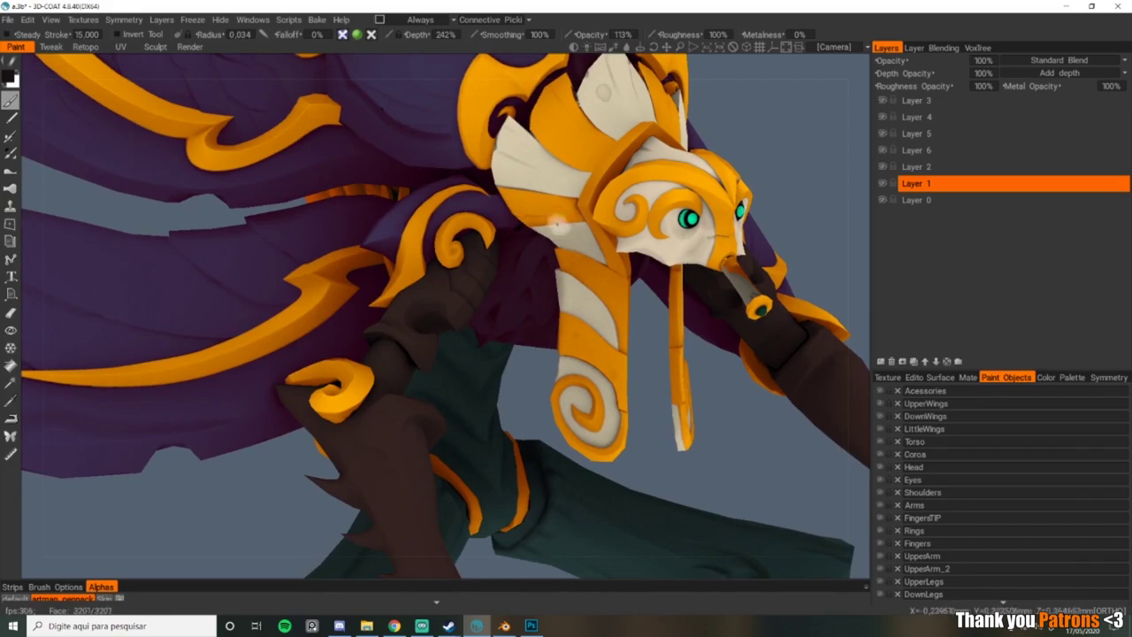
left_click(1049, 377)
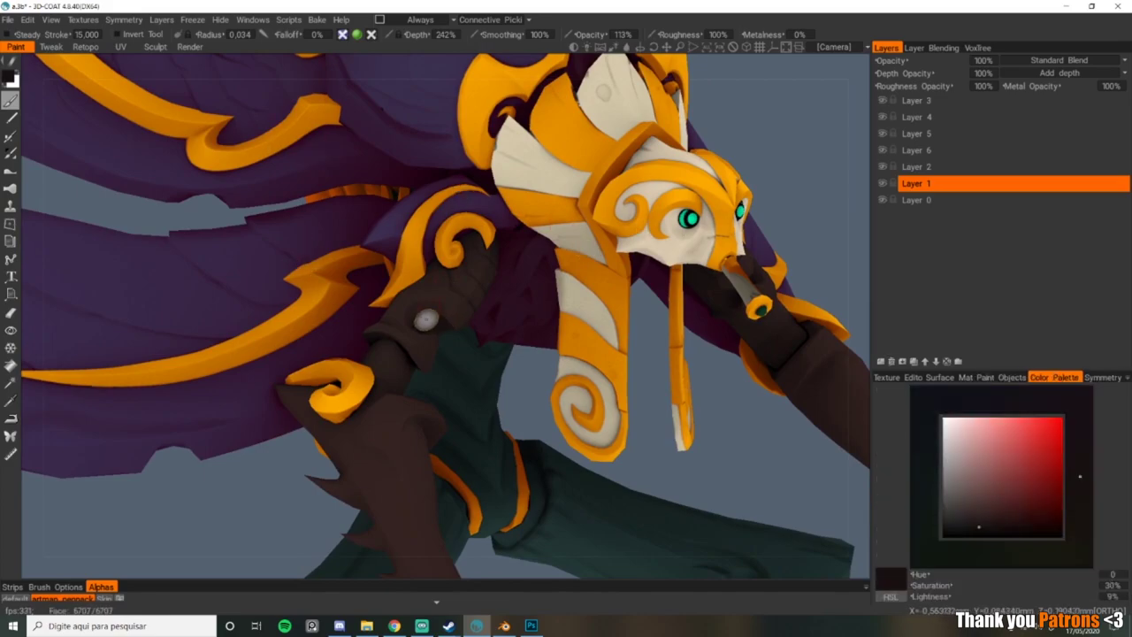
key("v")
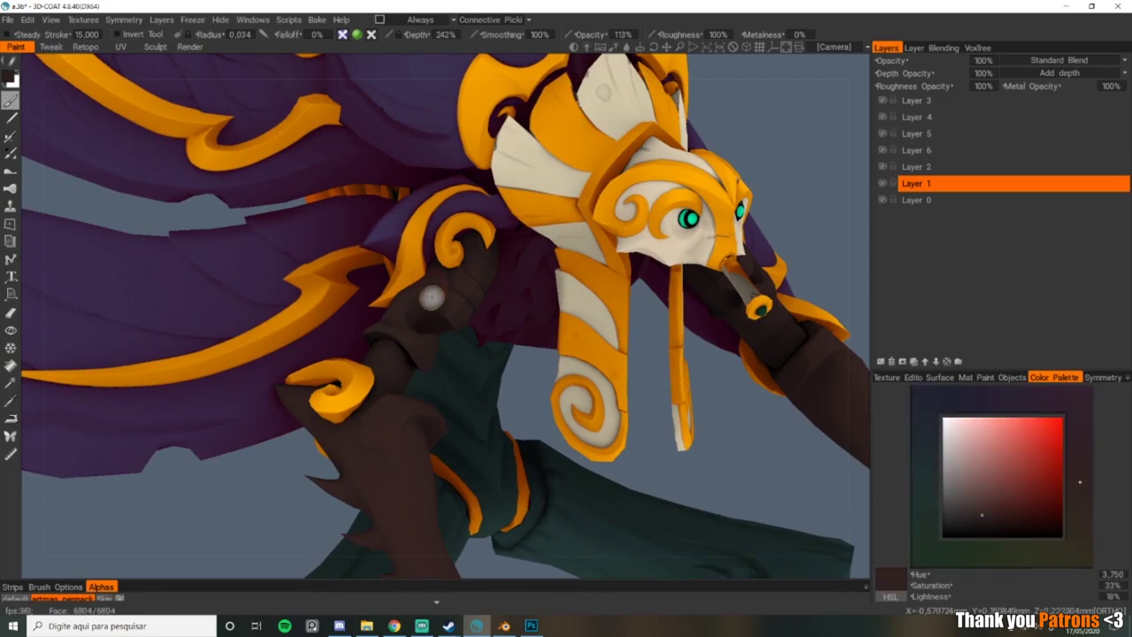
scroll(462, 347, "up", 3)
left_click_drag(461, 347, 420, 329, "alt")
key("v")
key("v")
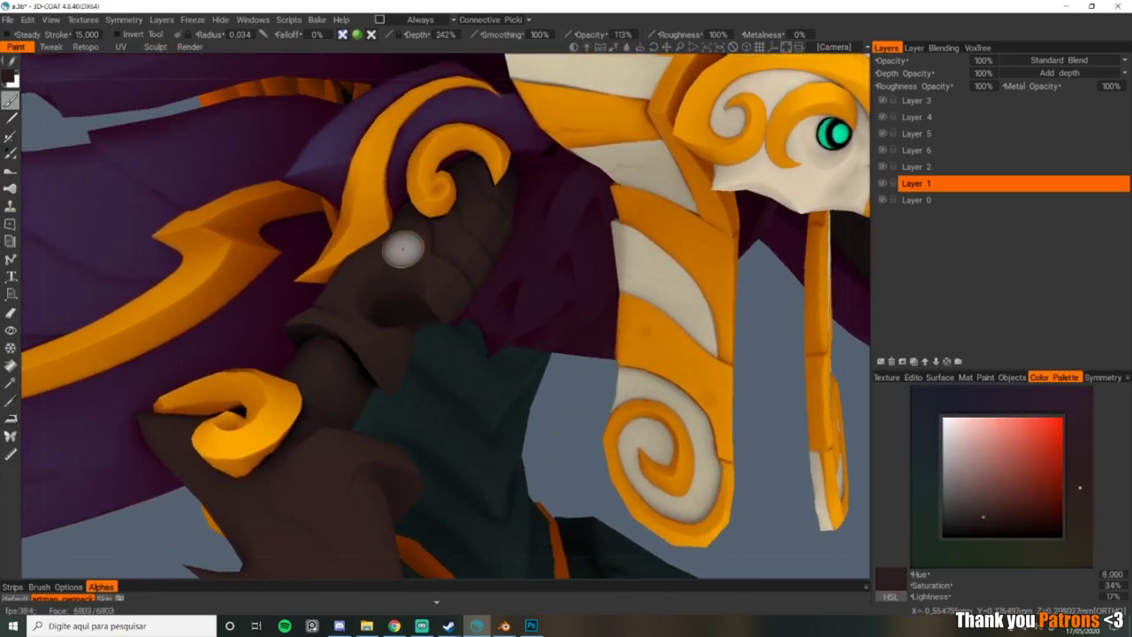
key("v")
key("v")
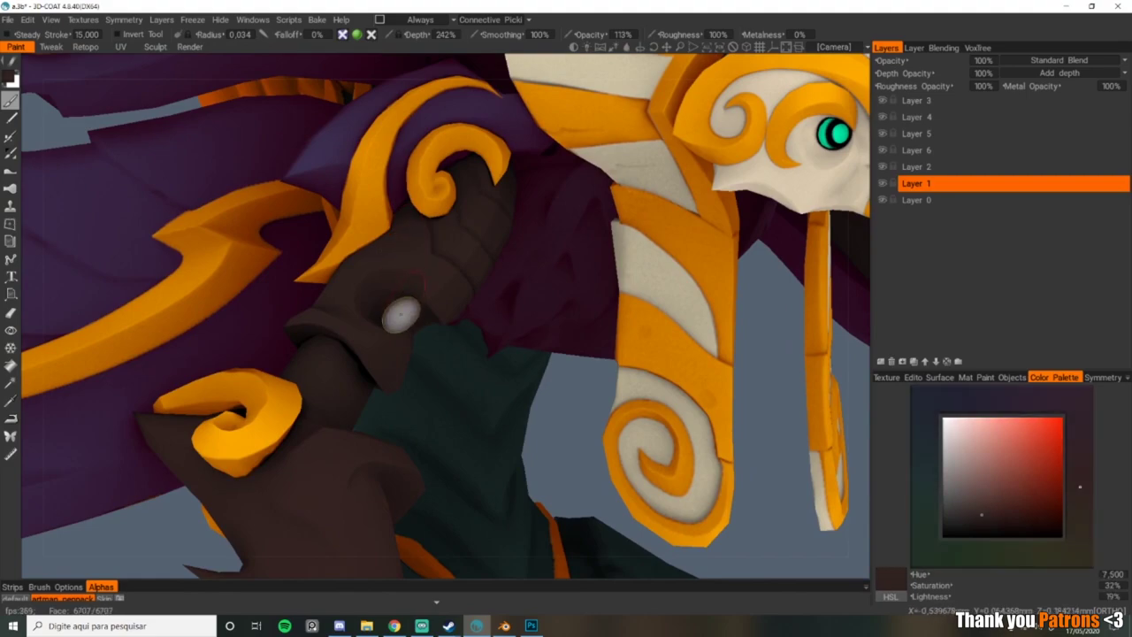
key("v")
key("v")
left_click_drag(409, 255, 396, 318)
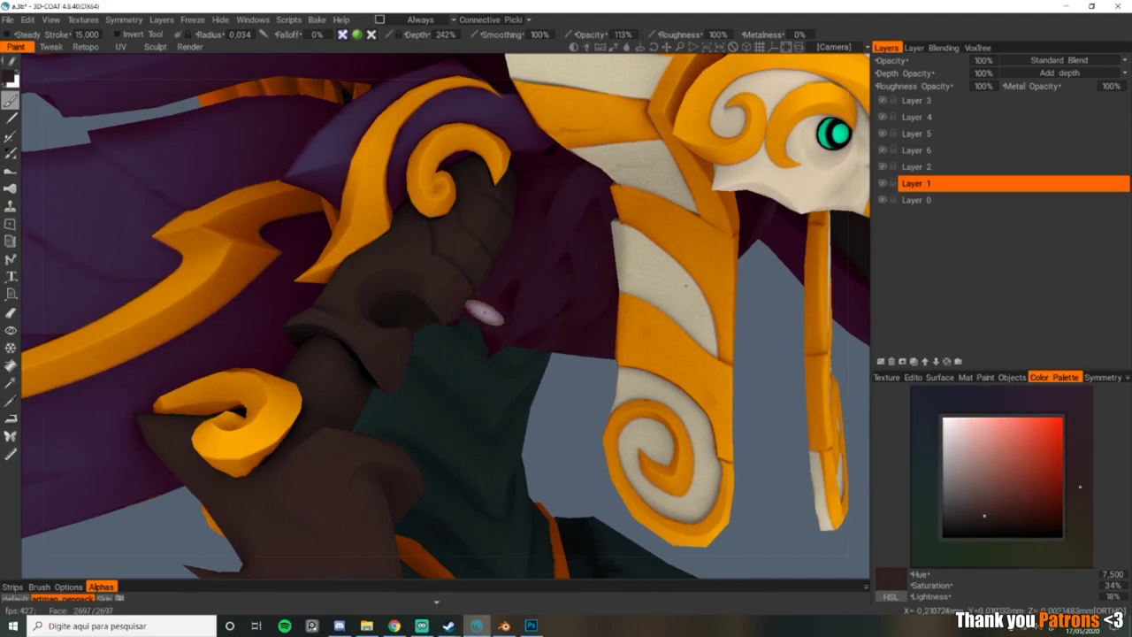
Step: Sample the wings' shadowed and lit purples to compare their hue, saturation and lightness
right_click_drag(416, 320, 256, 282, "alt")
middle_click_drag(256, 282, 352, 298, "alt")
right_click_drag(351, 298, 407, 293, "alt")
middle_click_drag(407, 293, 404, 414, "alt")
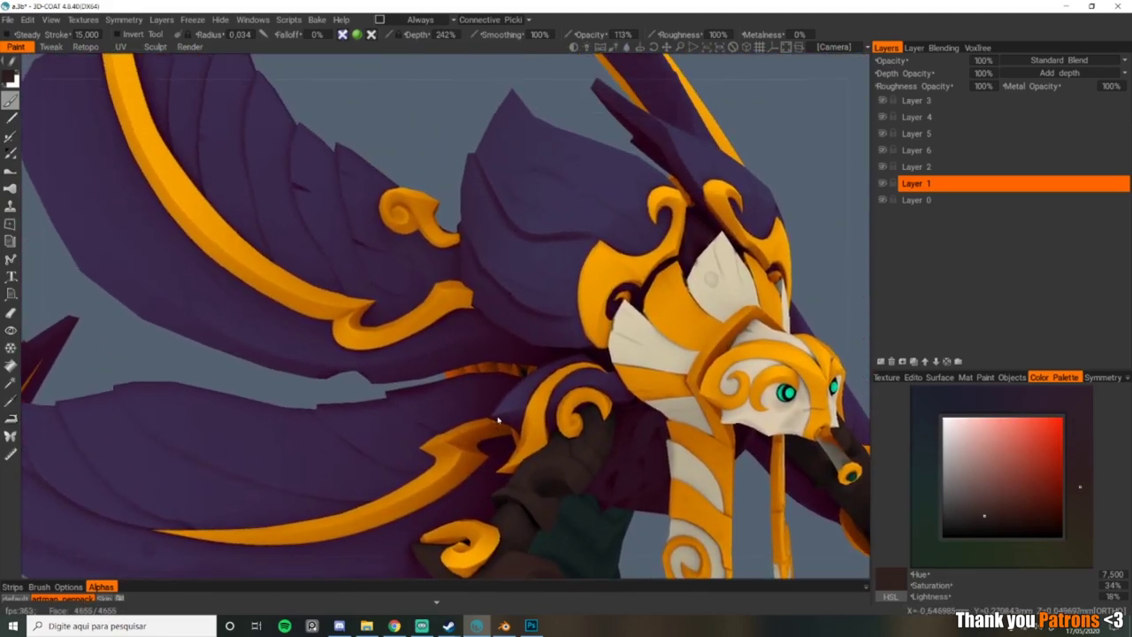
middle_click_drag(498, 420, 509, 374, "alt")
key("v")
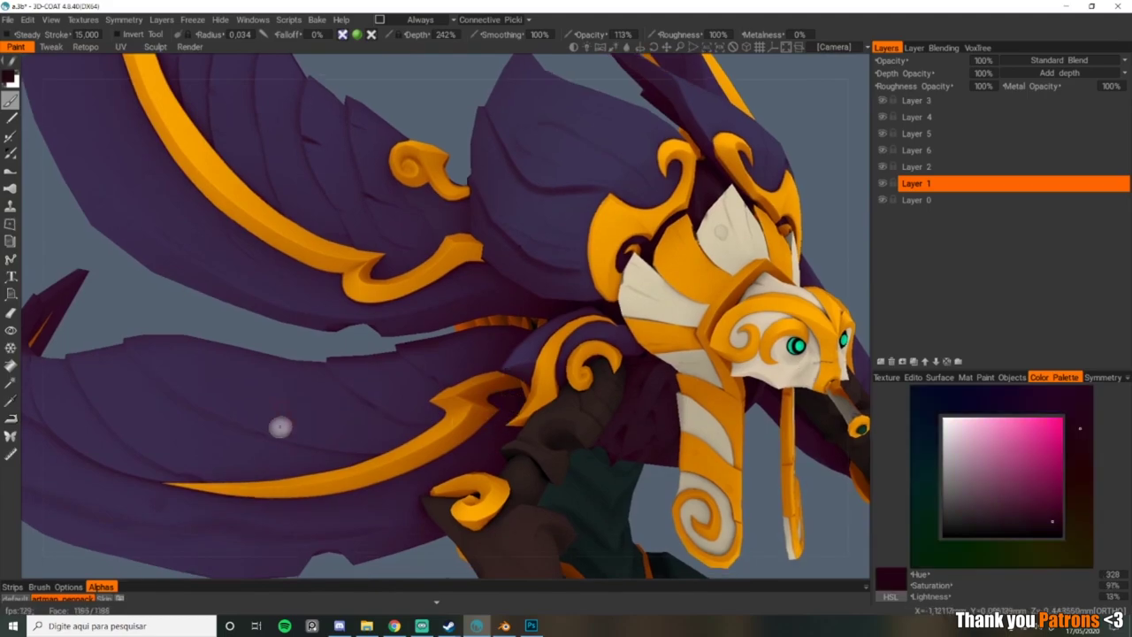
key("v")
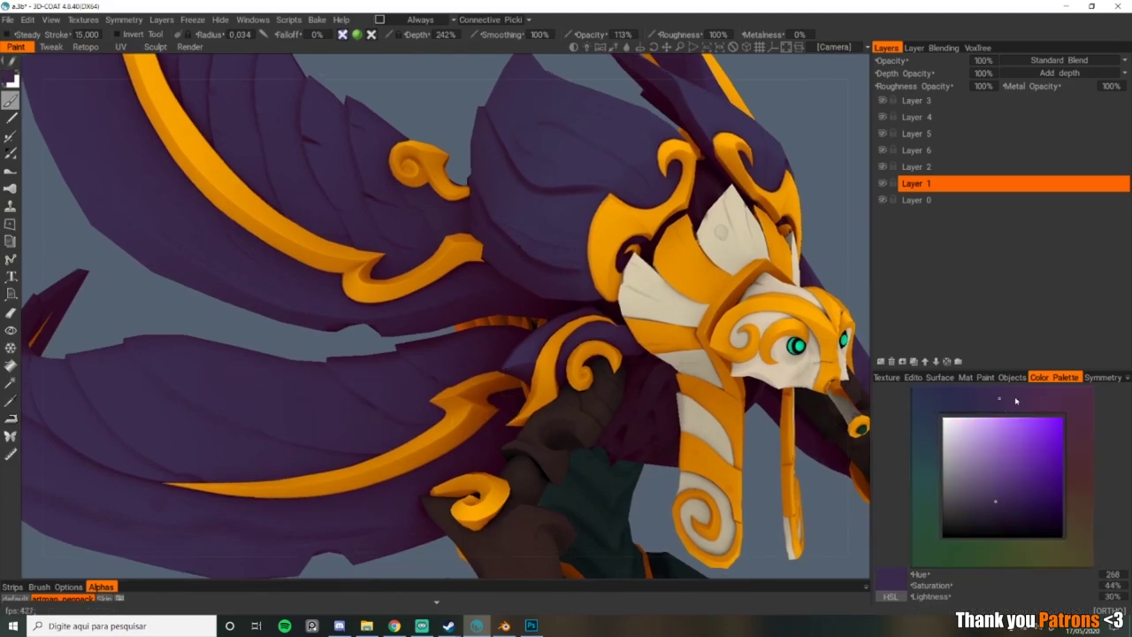
Step: Examine the whole creature from several angles to judge the tinted occlusion on the wings and head
right_click_drag(367, 296, 285, 284, "alt")
middle_click_drag(285, 285, 255, 269, "alt")
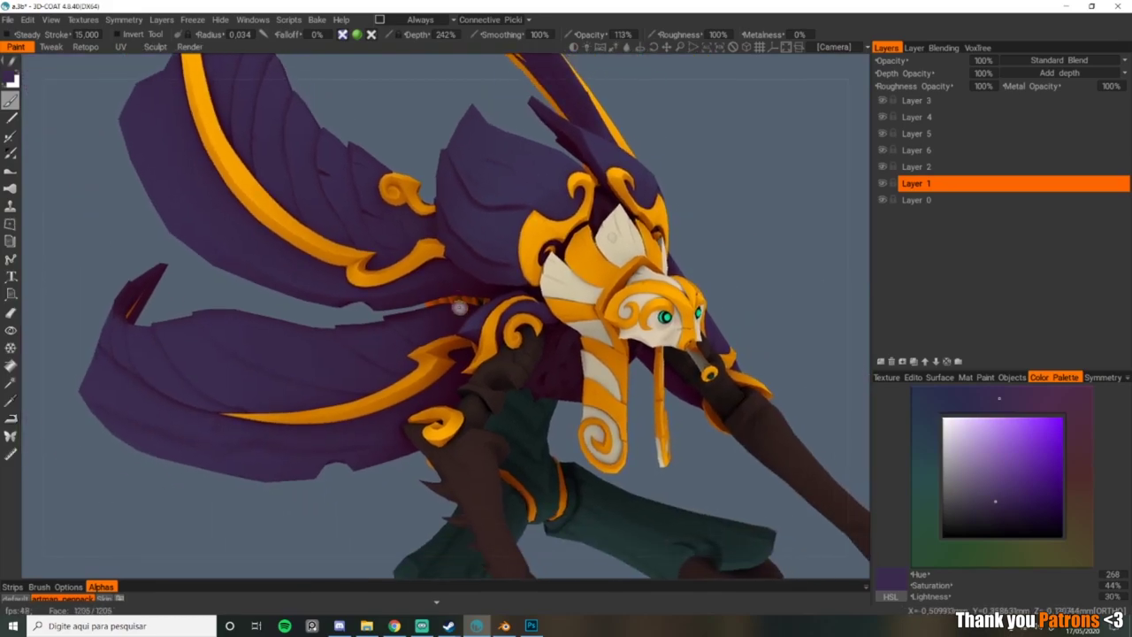
scroll(459, 300, "up", 3)
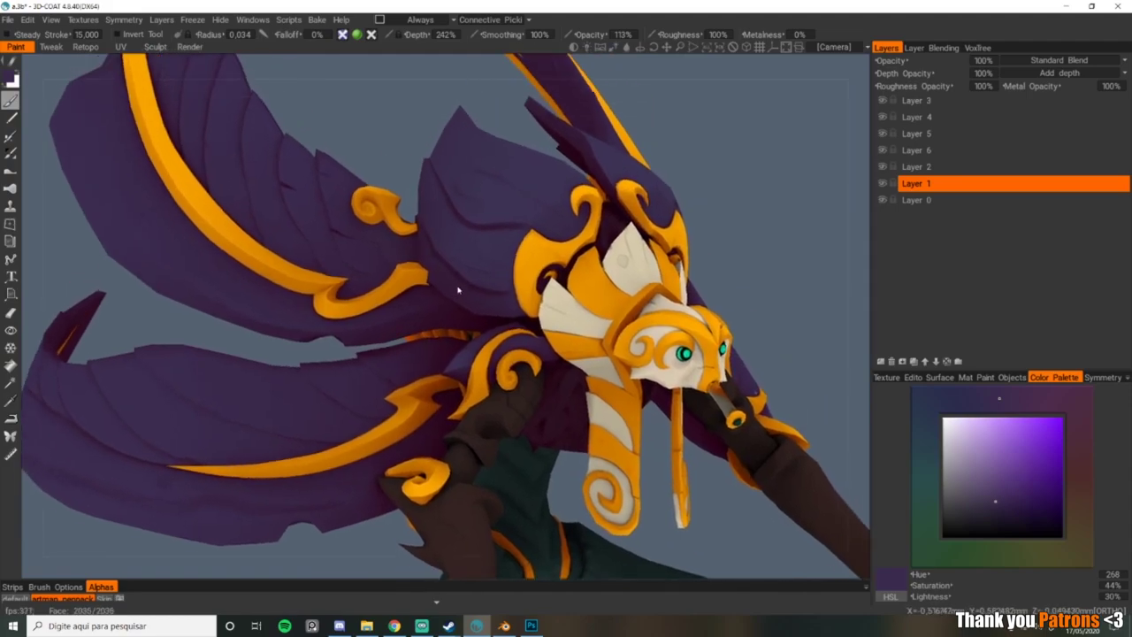
middle_click_drag(514, 297, 425, 293, "alt")
right_click_drag(425, 294, 376, 291, "alt")
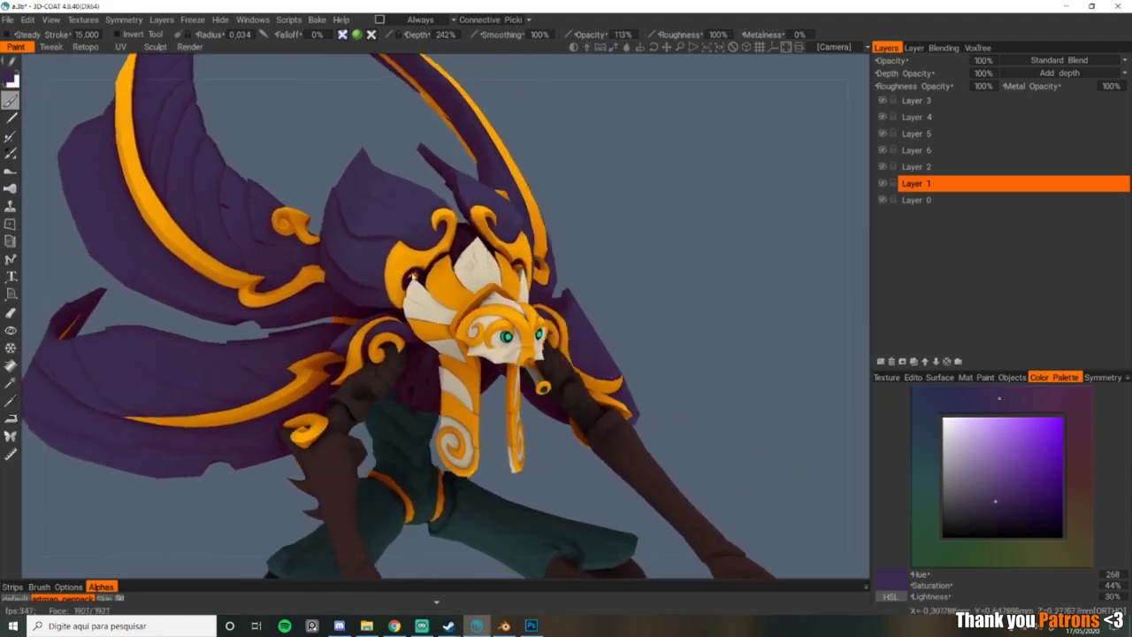
left_click_drag(376, 290, 425, 296, "alt")
right_click_drag(425, 296, 398, 283, "alt")
middle_click_drag(398, 283, 404, 243, "alt")
left_click_drag(405, 243, 378, 241, "alt")
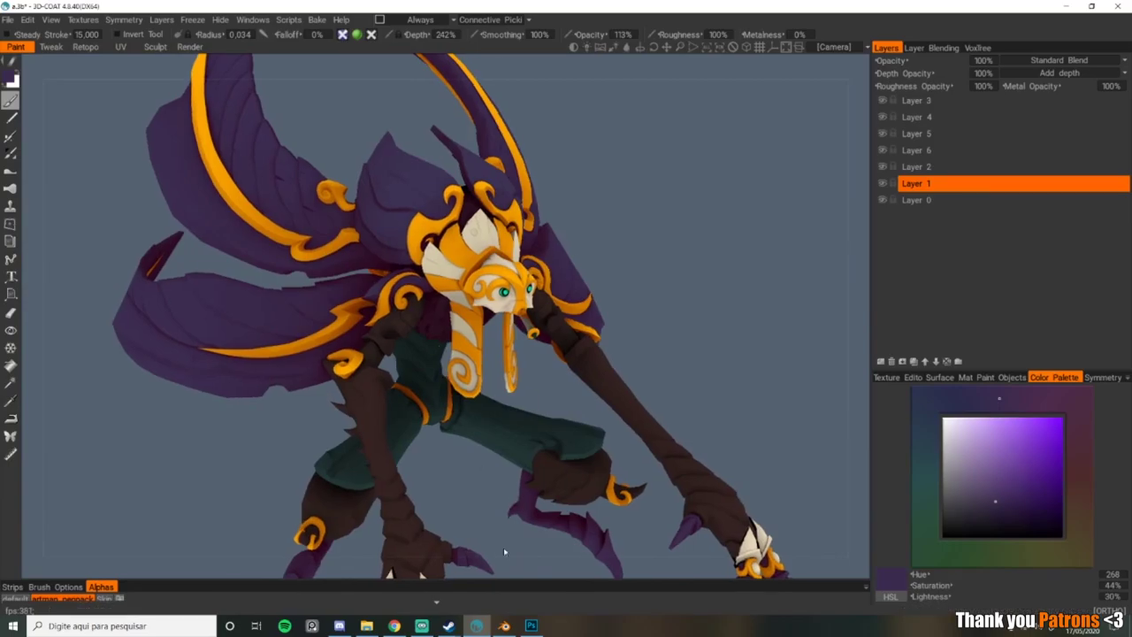
Step: Switch to Photoshop, select the teal areas of Layer 1 and copy their occlusion from Layer 2 into two new layers
left_click(531, 626)
left_click(29, 72)
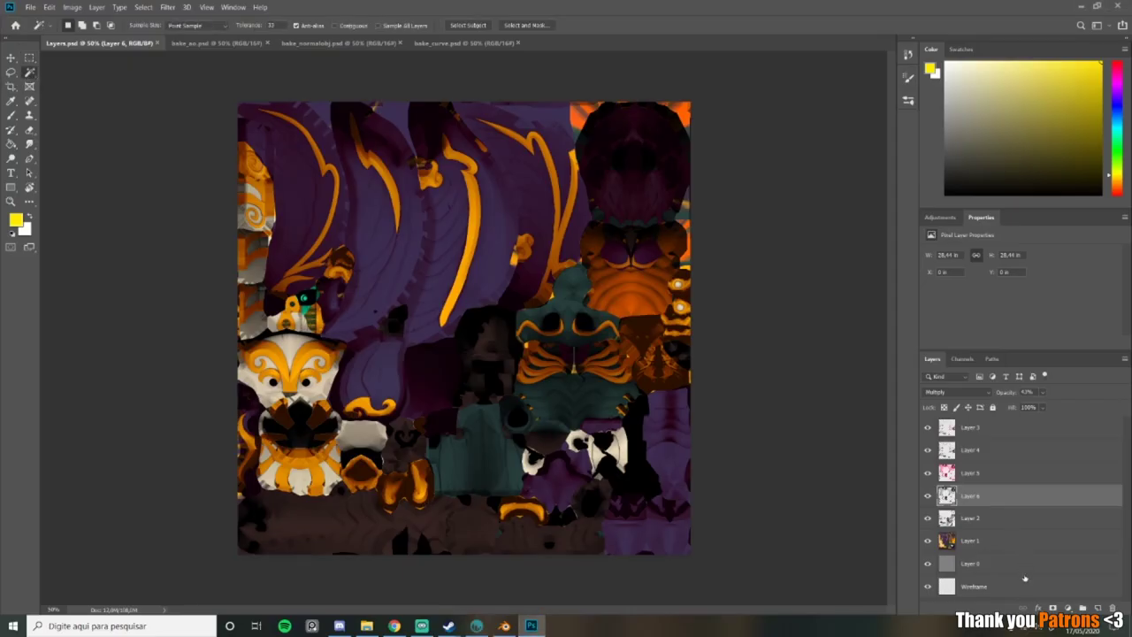
left_click(972, 542)
left_click(475, 364)
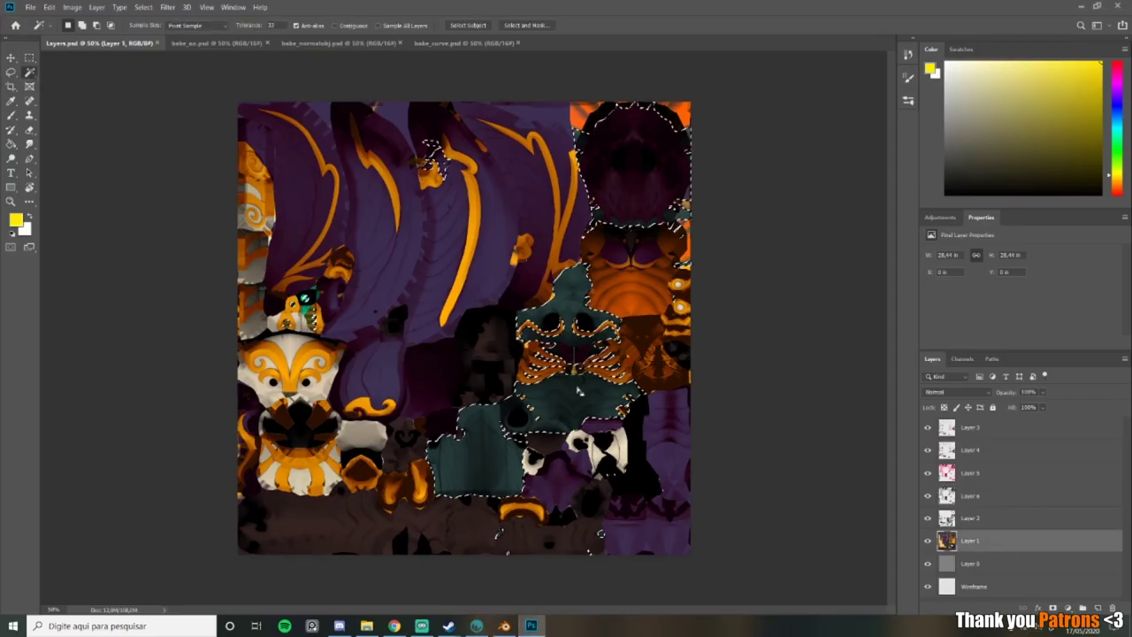
left_click(955, 518)
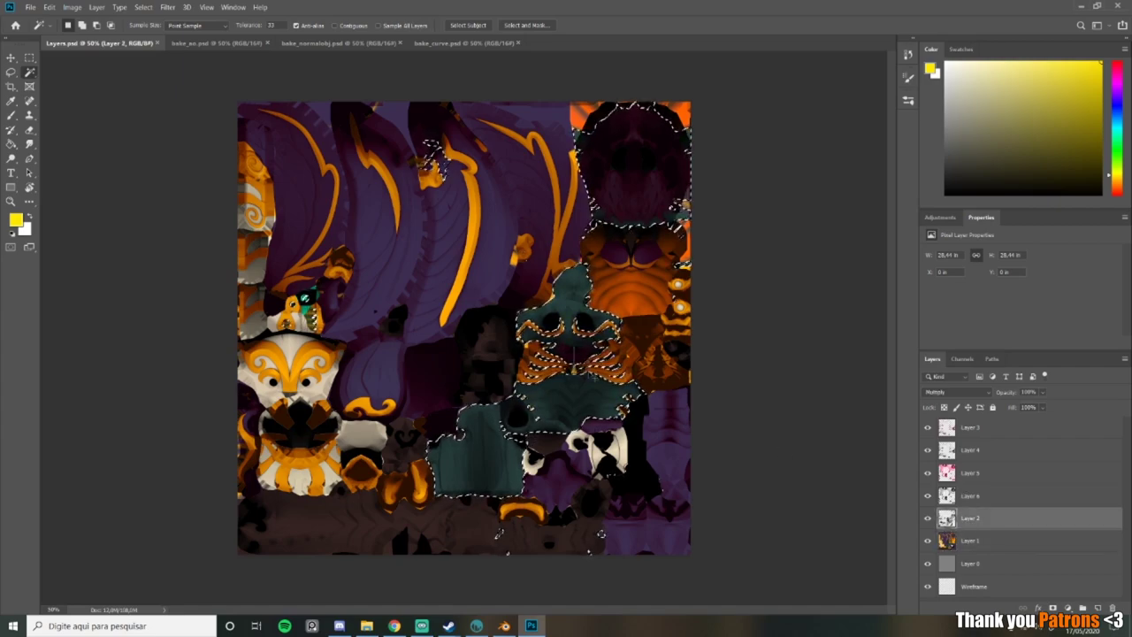
key("ctrl+j")
key("ctrl+shift+alt+n")
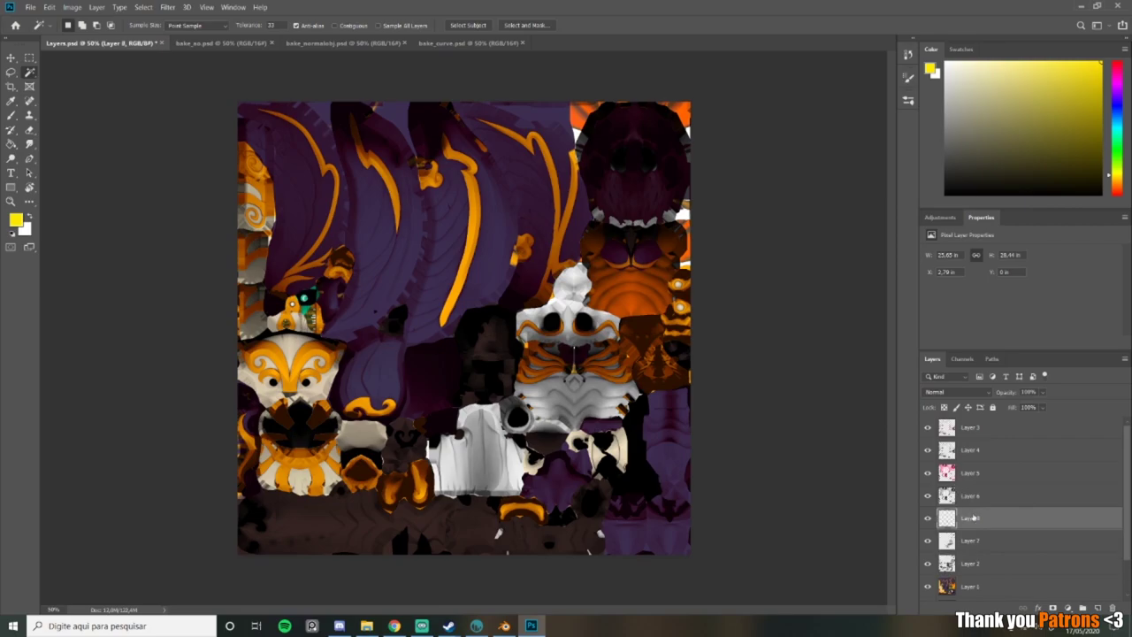
Step: Hide Layer 8 and set Layer 7, the lower teal occlusion copy, to Multiply
left_click(928, 519)
left_click(968, 541)
left_click(951, 392)
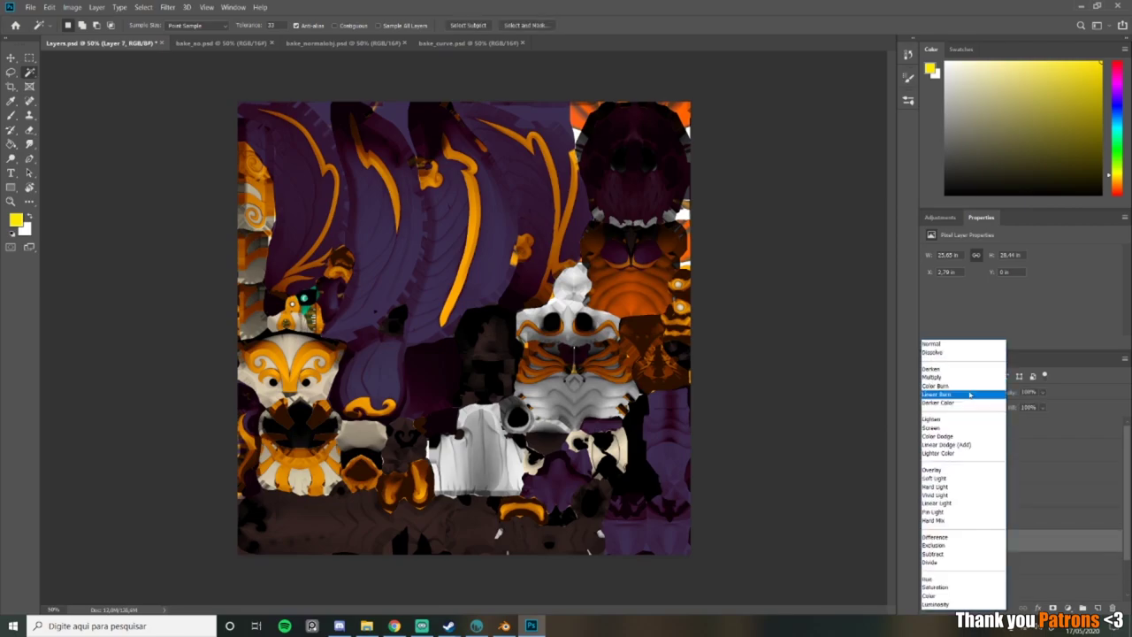
left_click(941, 377)
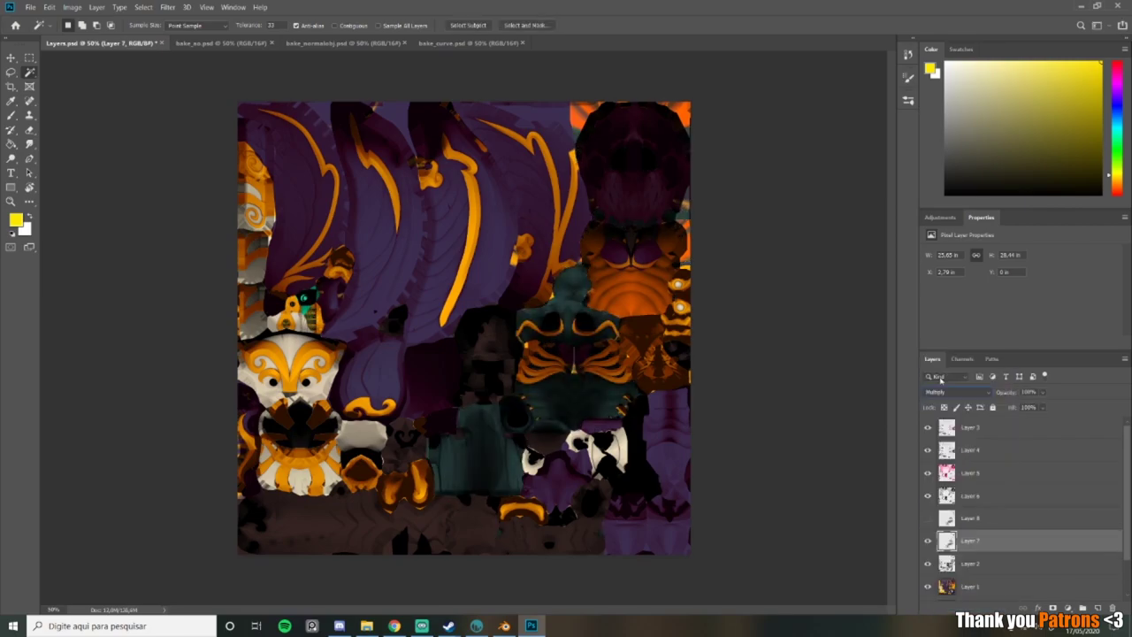
Step: Delete the teal areas from Layer 2 using Layer 7's outline as the selection, with Layer 7 hidden only during the deletion
left_click(928, 541)
left_click(957, 564)
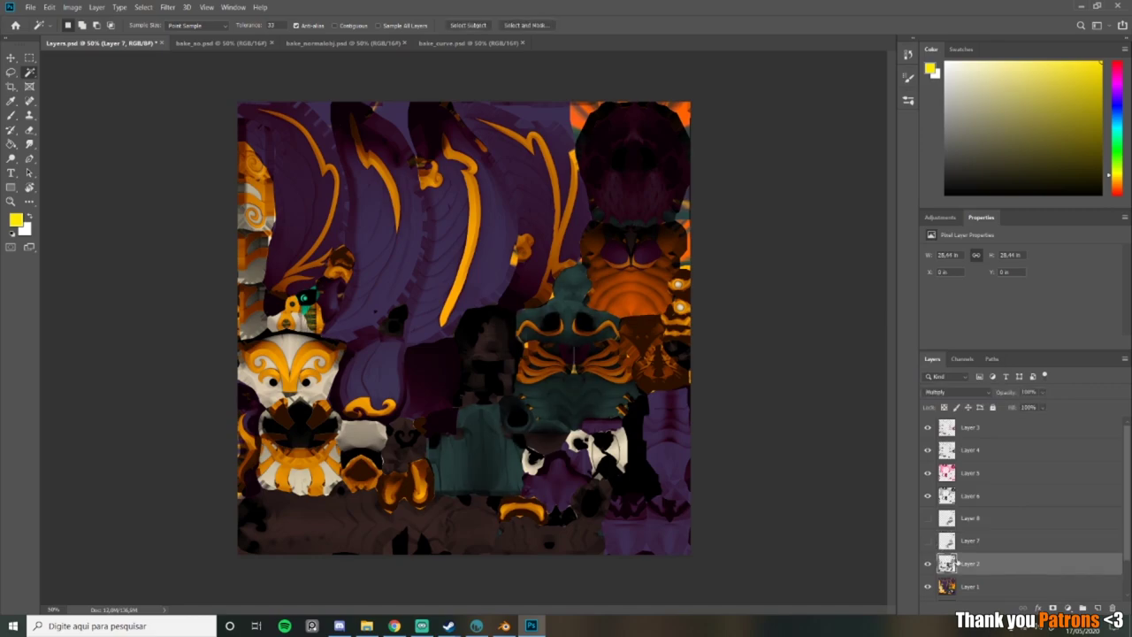
left_click(951, 539, "ctrl")
key("Delete")
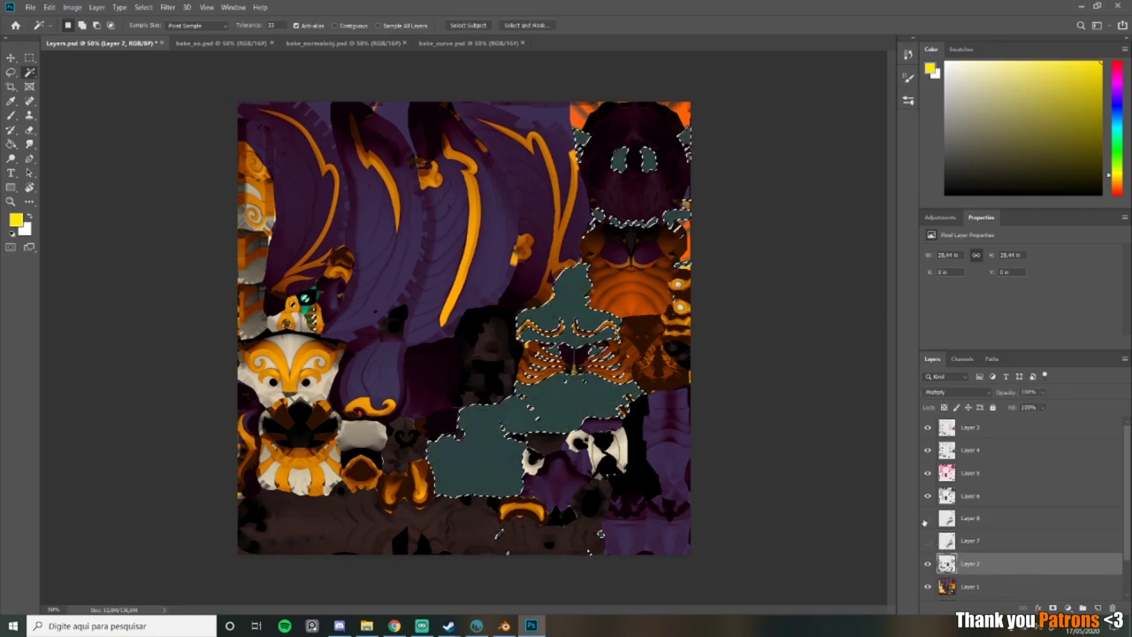
left_click(968, 546)
left_click(928, 540)
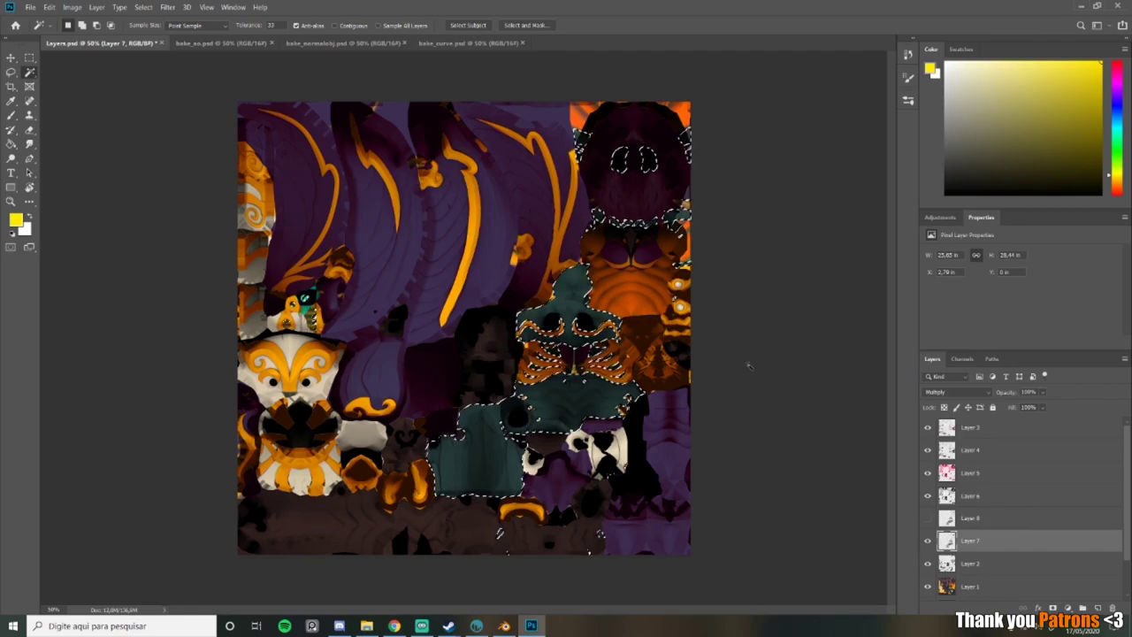
Step: Show Layer 8 and set the teal occlusion copy to Multiply, leaving Hue/Saturation without an adjustment
left_click(928, 518)
left_click(971, 517)
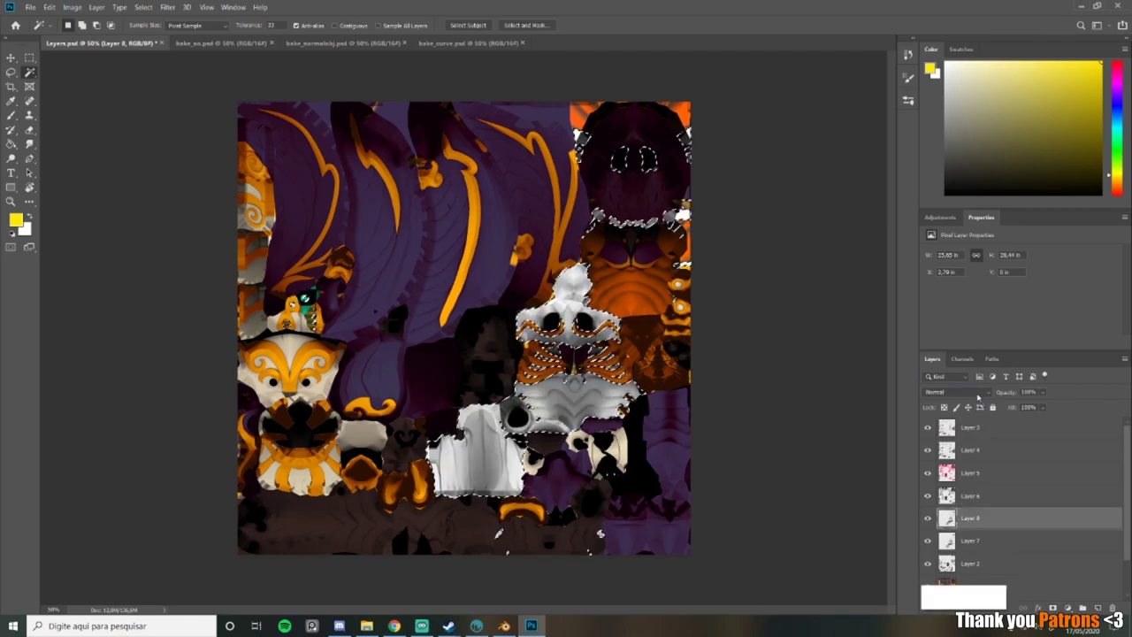
left_click(947, 392)
left_click(952, 400)
key("ctrl+u")
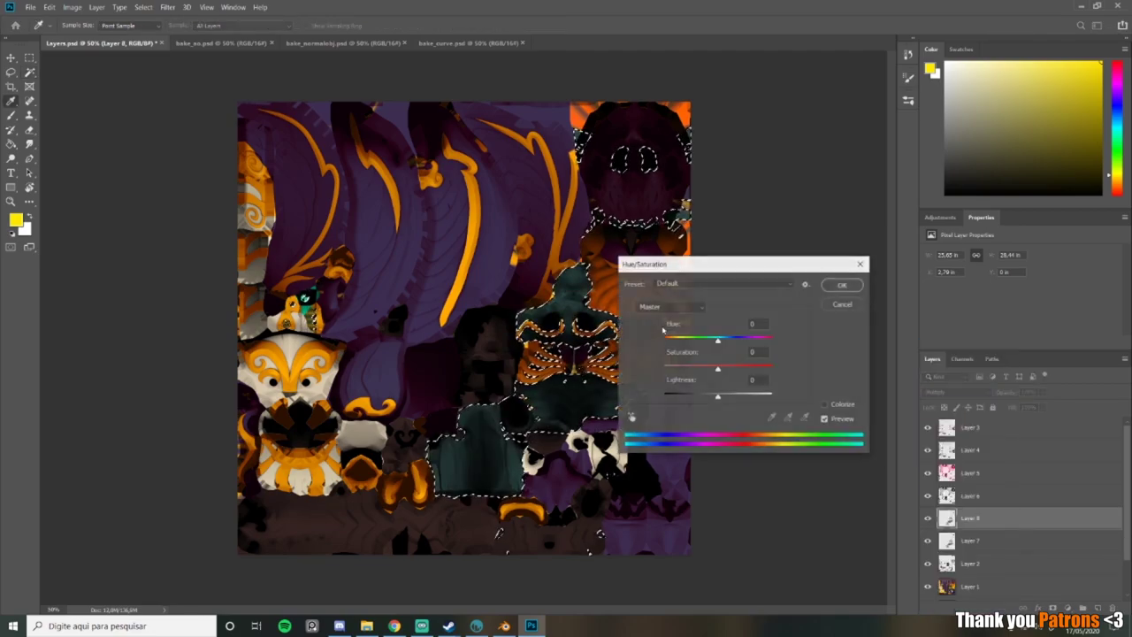
left_click(854, 309)
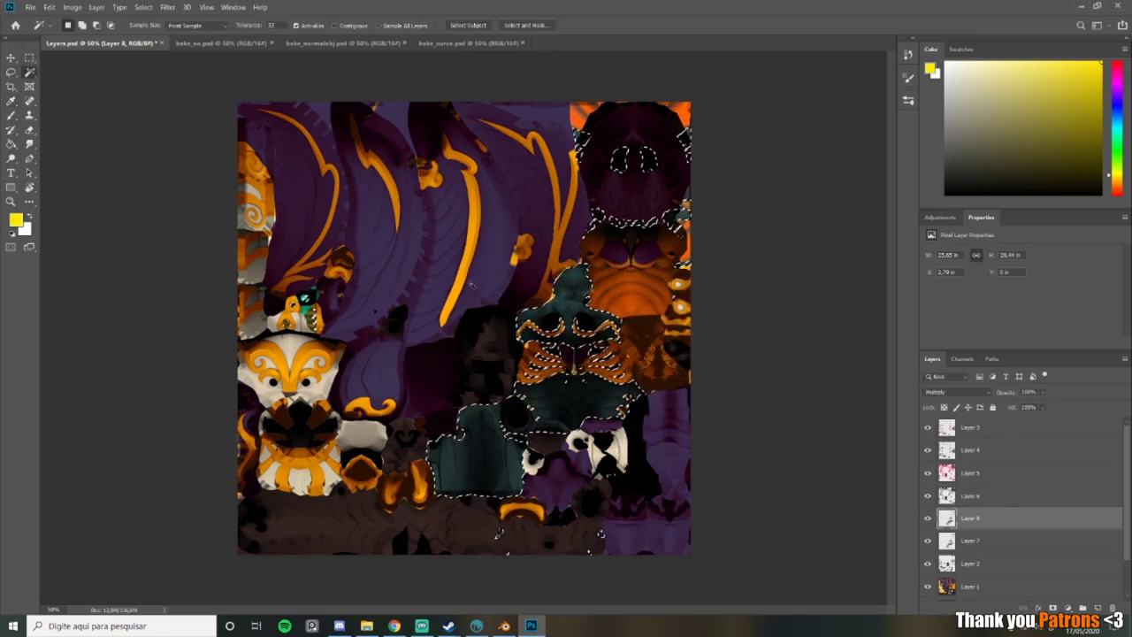
Step: Clear the selection and colorize Layer 8, the upper teal occlusion copy, with hue 219, saturation 73 and lightness +37
key("ctrl+shift+i")
key("ctrl+d")
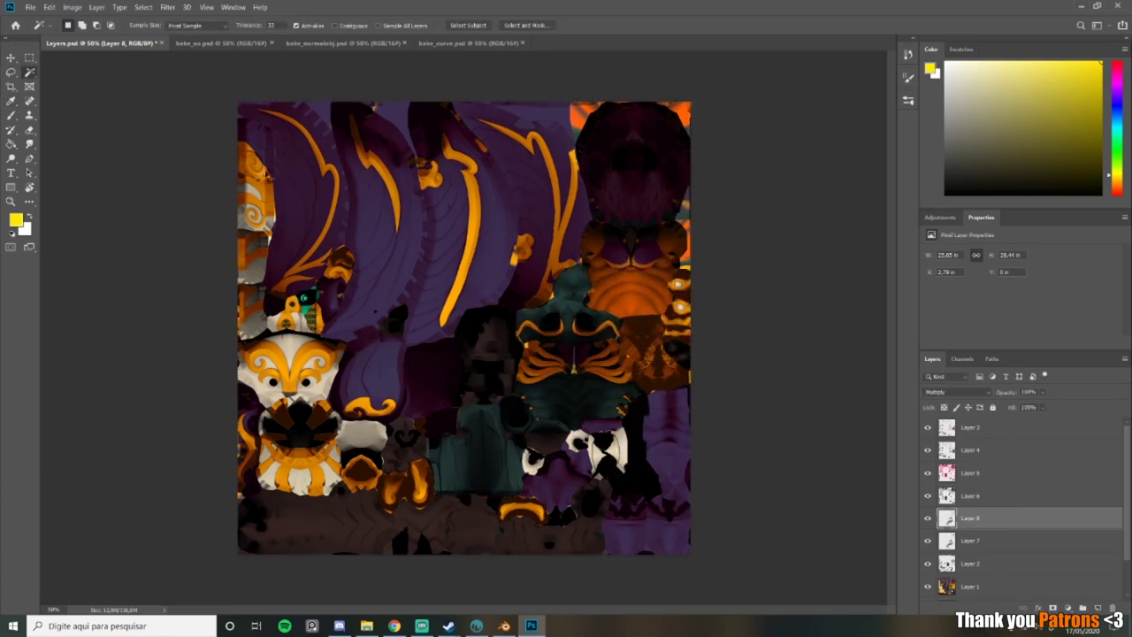
key("ctrl+u")
left_click_drag(804, 265, 859, 274)
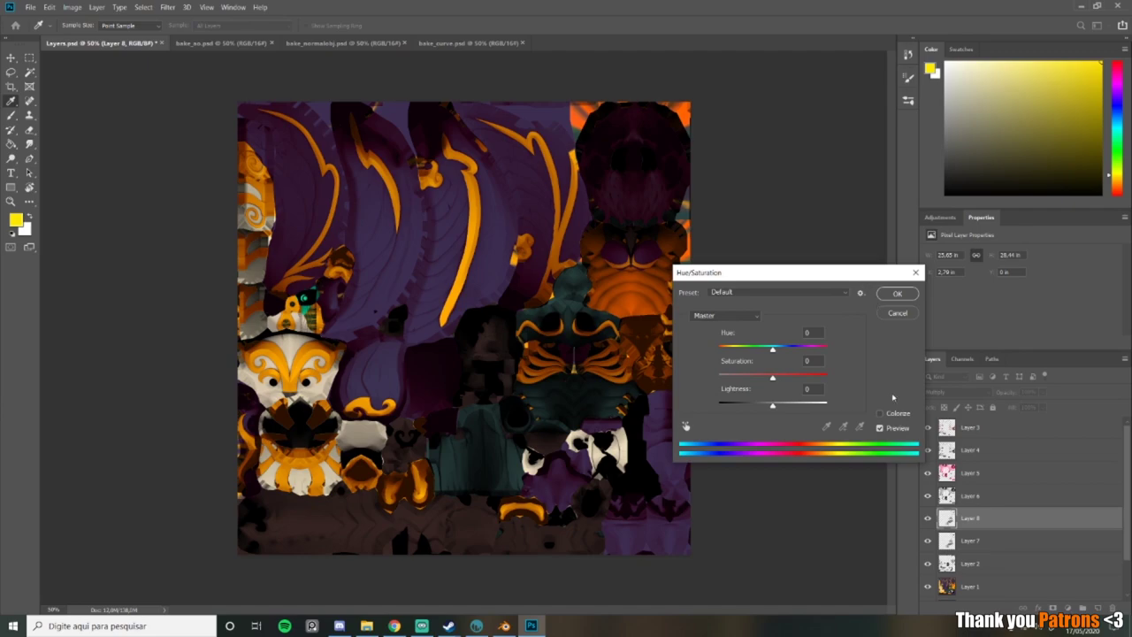
left_click(880, 413)
left_click_drag(791, 347, 794, 407)
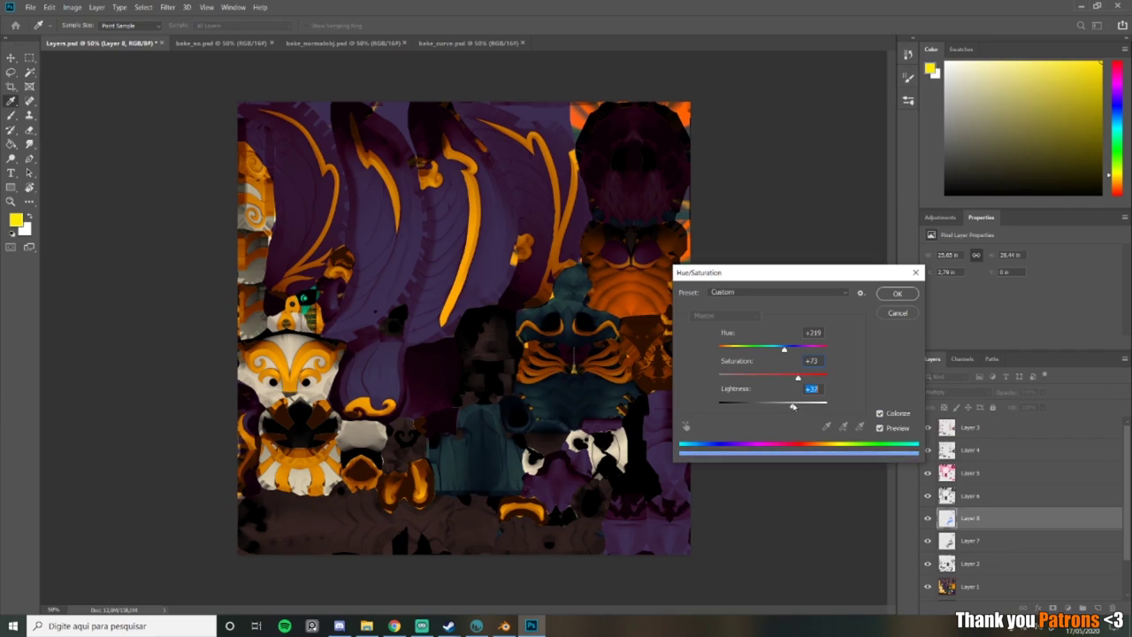
left_click(897, 294)
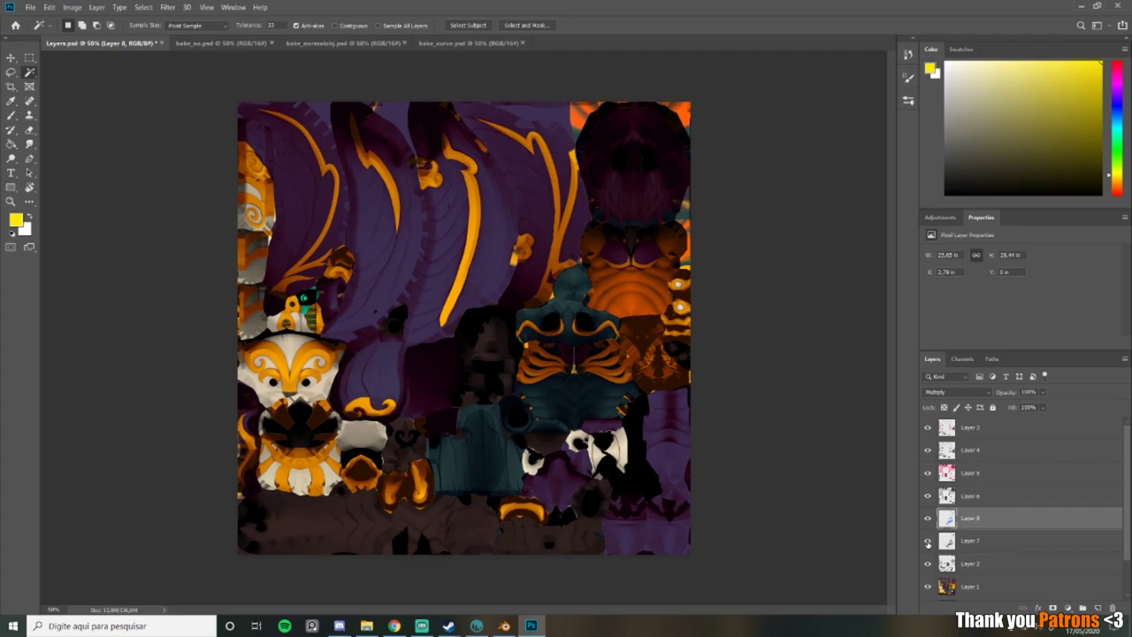
Step: Reduce the opacity of Layer 7, the lower teal occlusion copy, to about 69%
left_click(960, 541)
left_click(1045, 391)
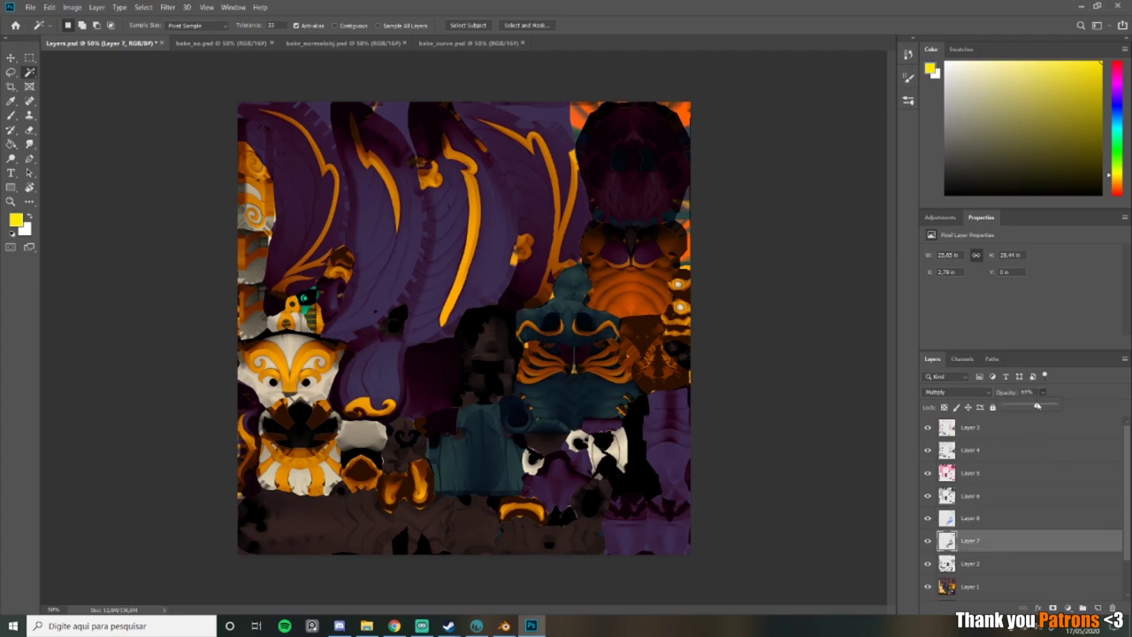
Step: Shift Layer 8's hue toward purple with saturation +22 and lightness +33 in Hue/Saturation, and save the document
left_click(969, 518)
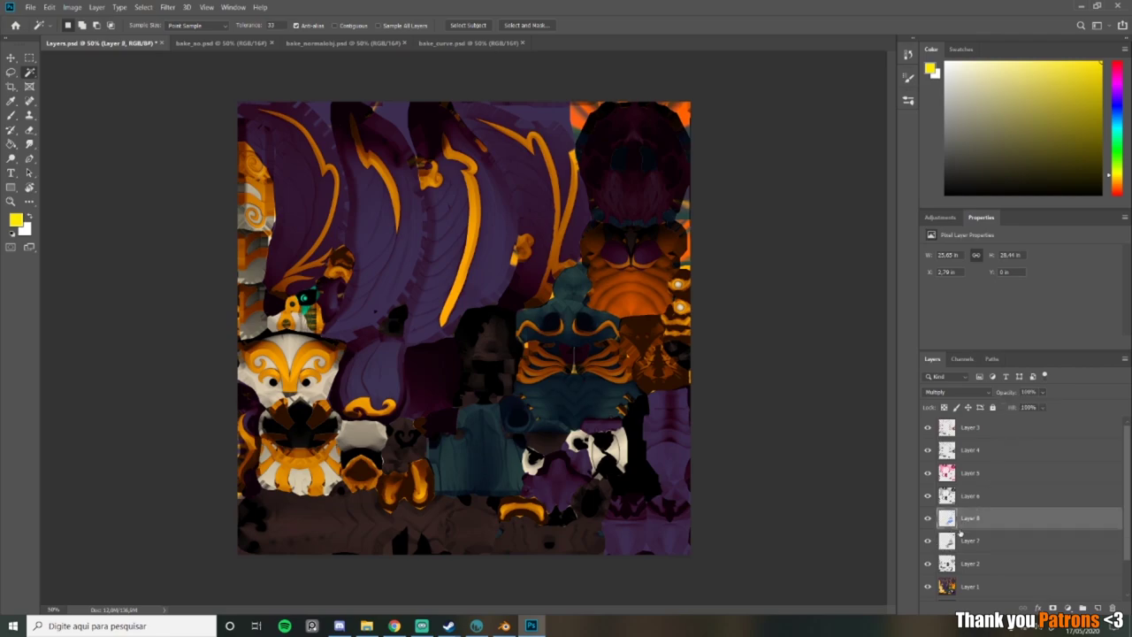
key("ctrl+u")
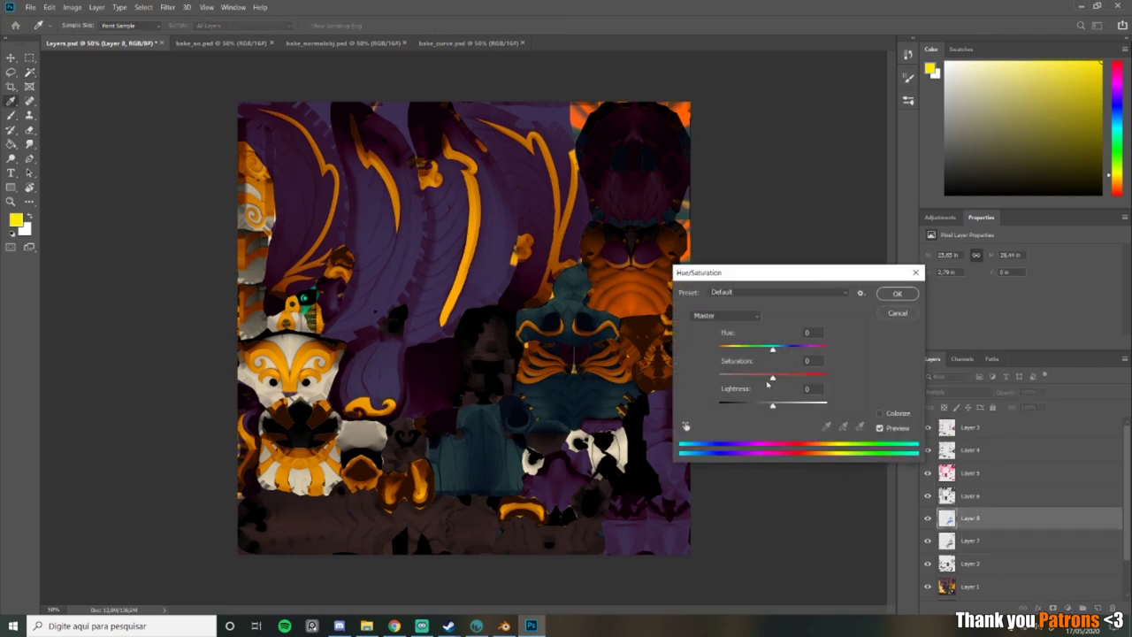
left_click_drag(775, 350, 799, 407)
left_click_drag(795, 348, 809, 349)
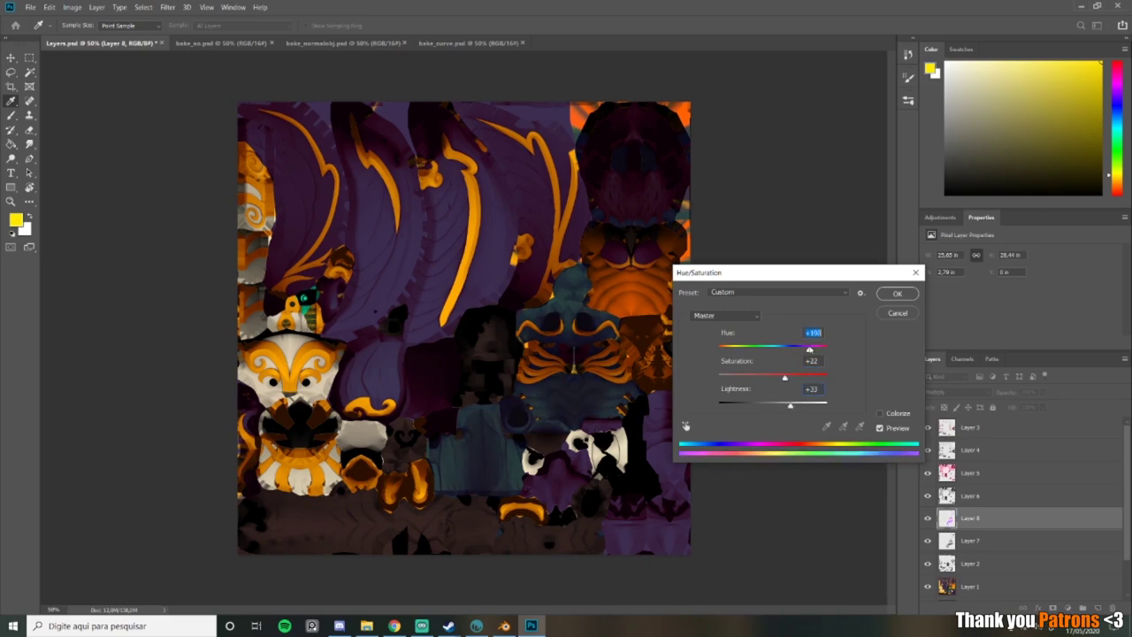
left_click(897, 293)
key("ctrl+s")
key("w")
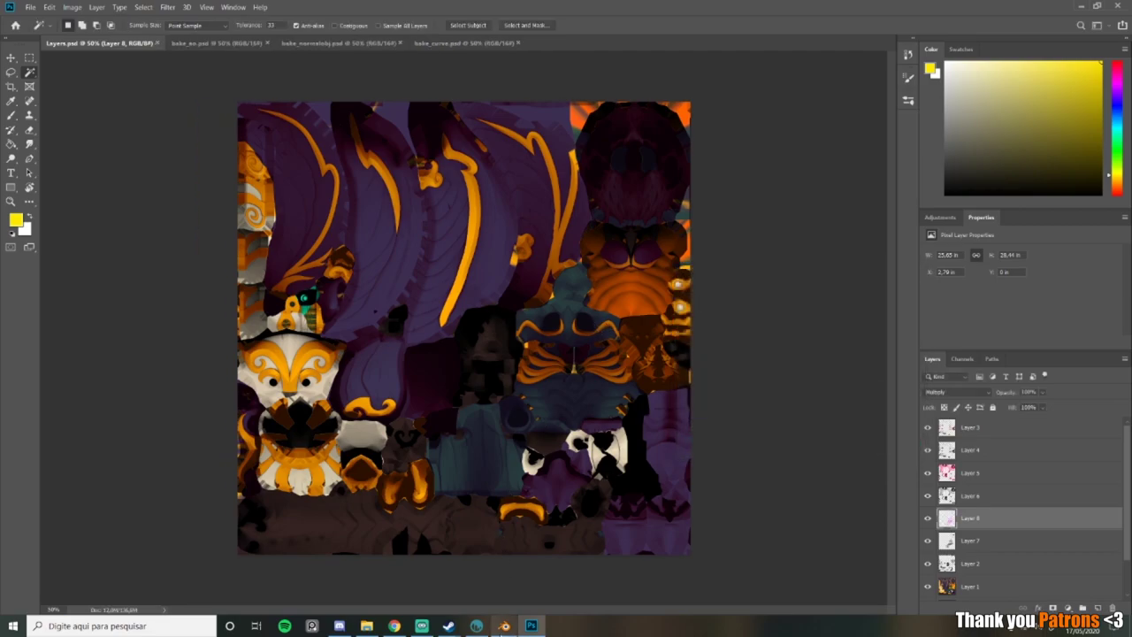
Step: Switch to 3D-Coat and examine the tinted teal shading on the creature from several angles
left_click(477, 625)
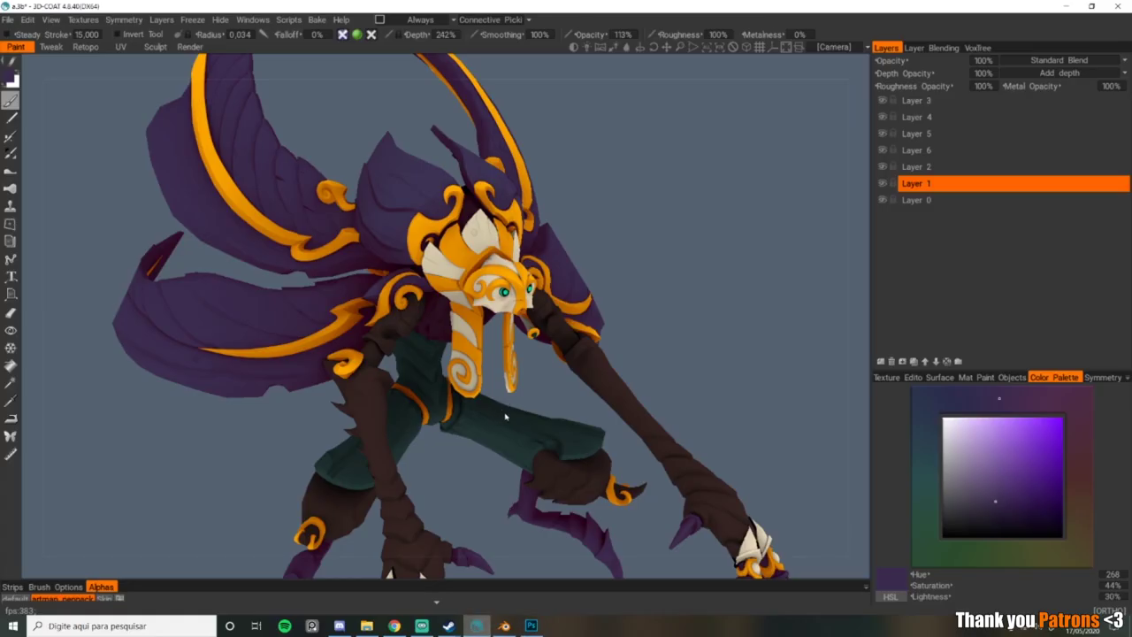
mouse_move(521, 411)
left_mouse_down("alt")
mouse_move(412, 405)
mouse_move(518, 415)
left_mouse_up("alt")
right_click_drag(517, 414, 649, 339)
left_click_drag(648, 339, 489, 340, "alt")
right_click_drag(488, 340, 516, 360, "alt")
left_click_drag(516, 360, 520, 386, "alt")
Step: Switch to Photoshop, select the dark brown areas of Layer 1 and move their occlusion from Layer 2 into two new layers
key("alt+Tab")
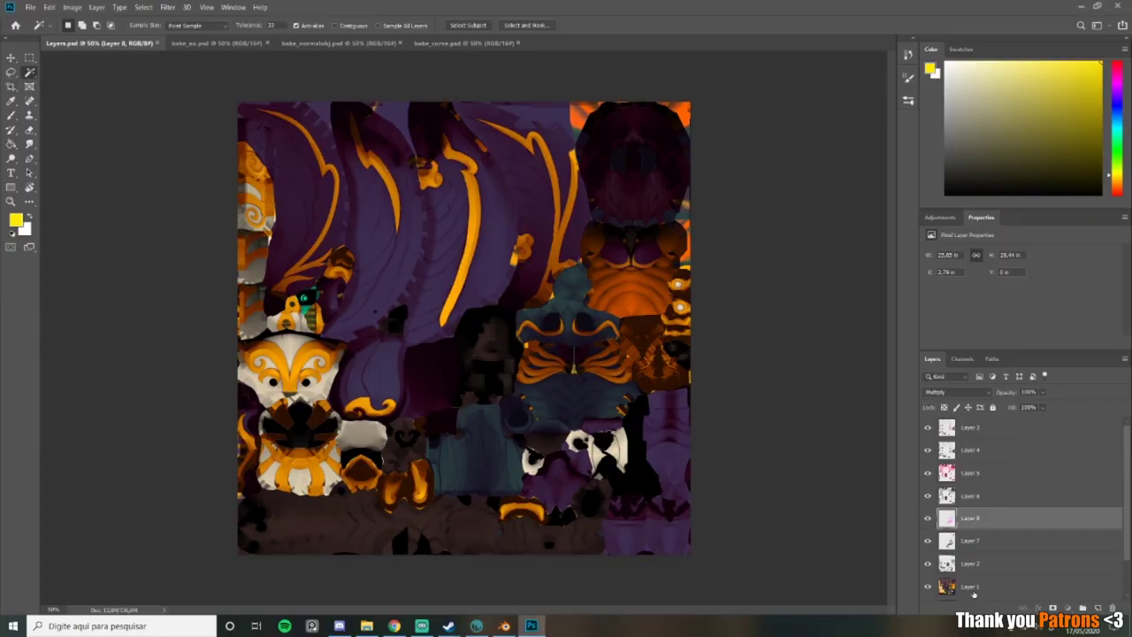
left_click(972, 587)
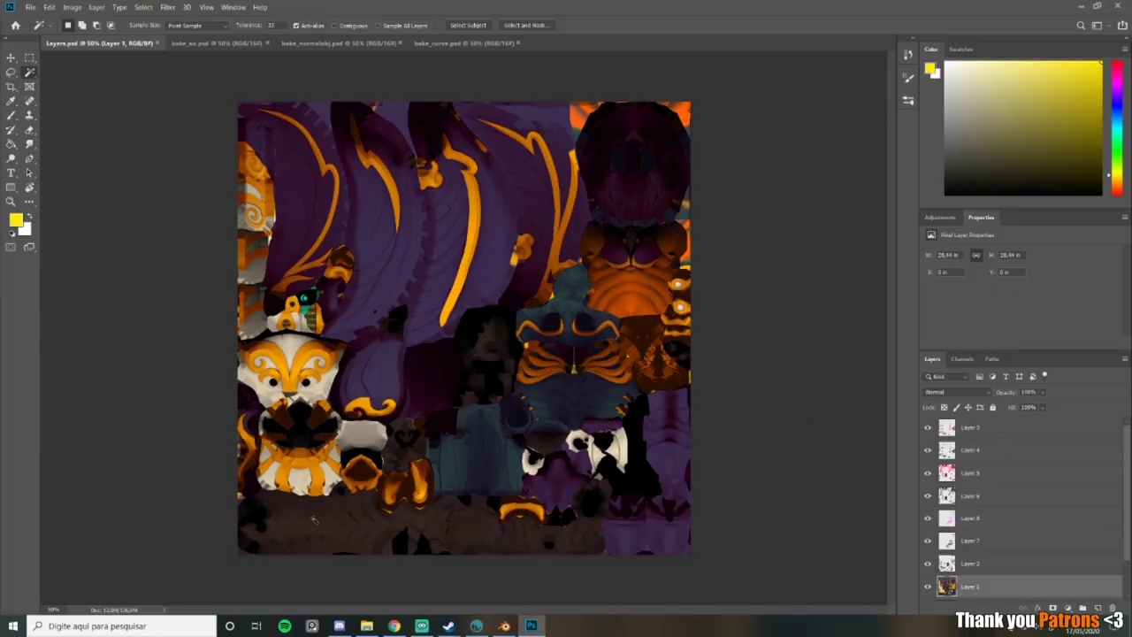
left_click(314, 519)
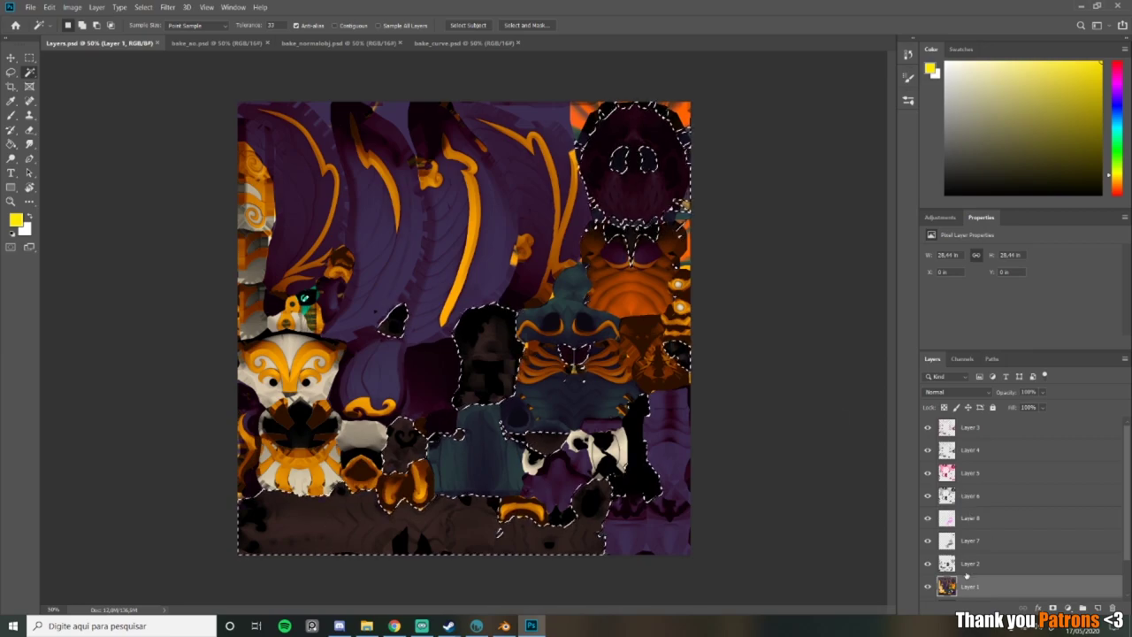
left_click(970, 563)
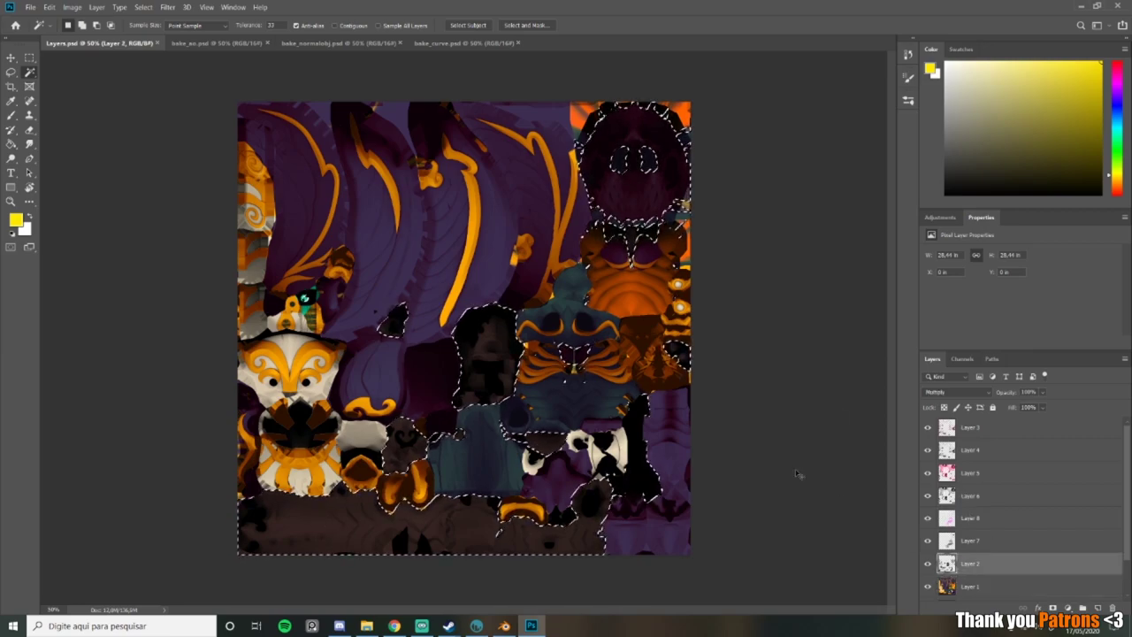
key("Delete")
key("ctrl+d")
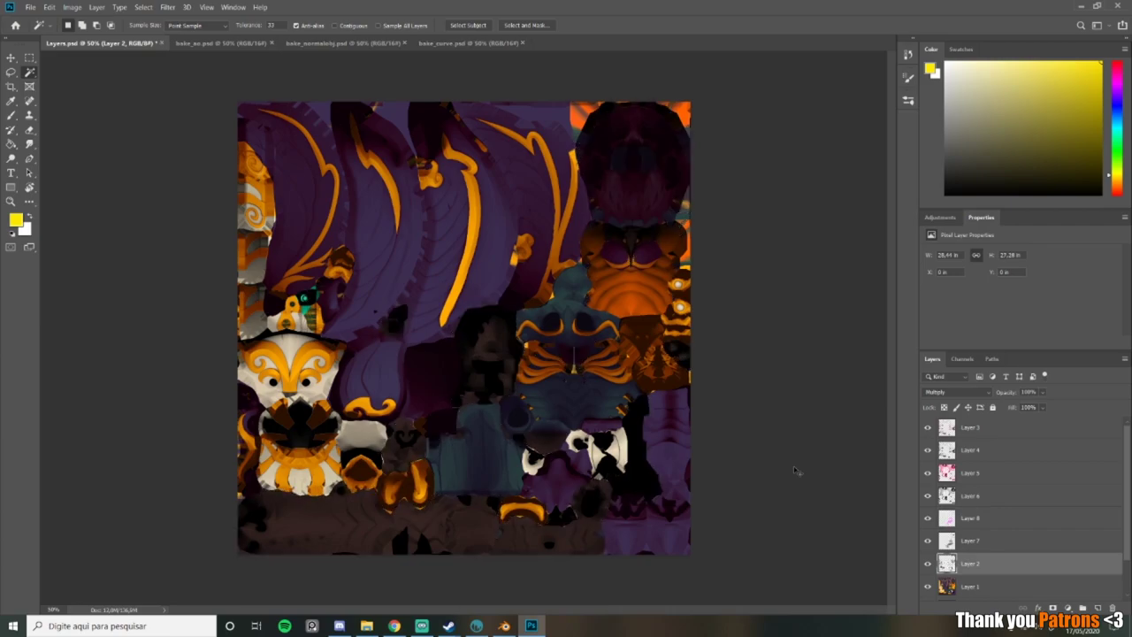
key("ctrl+v")
key("ctrl+v")
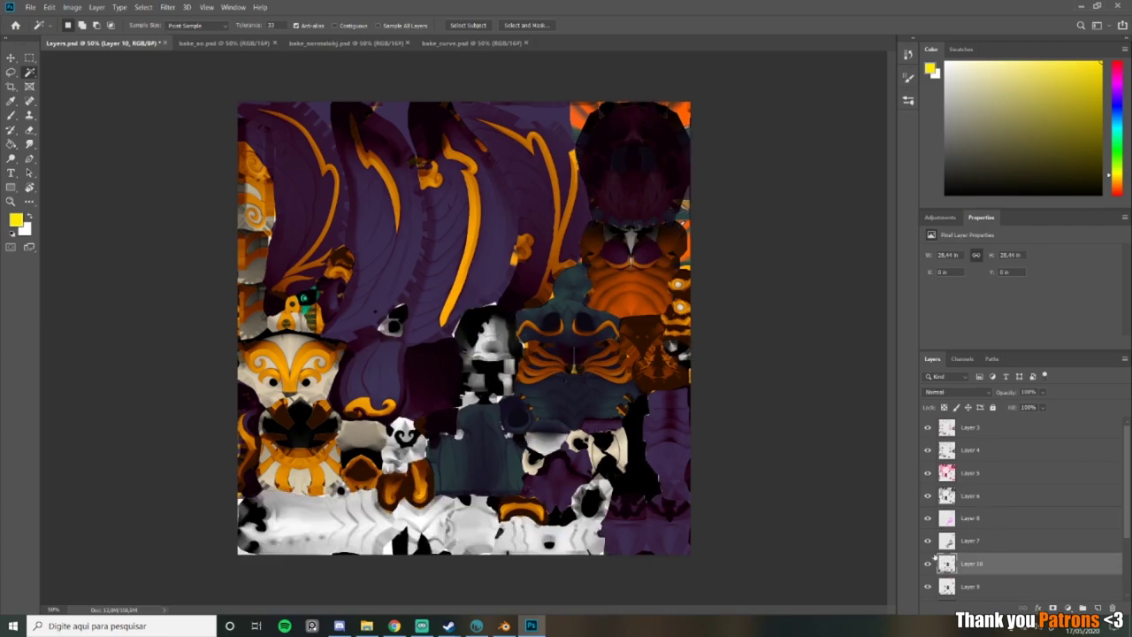
Step: Set the brown occlusion copies, Layer 9 and Layer 10, to Multiply, with Layer 10 hidden while Layer 9 is changed
scroll(985, 545, "down", 2)
left_click(964, 499)
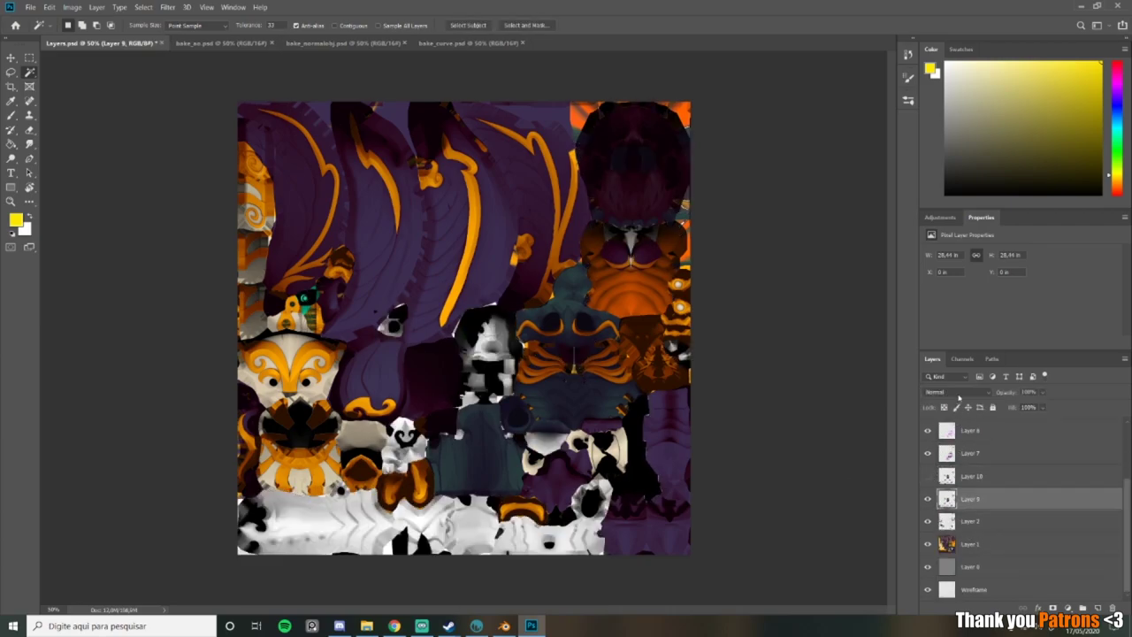
left_click(942, 392)
left_click(939, 378)
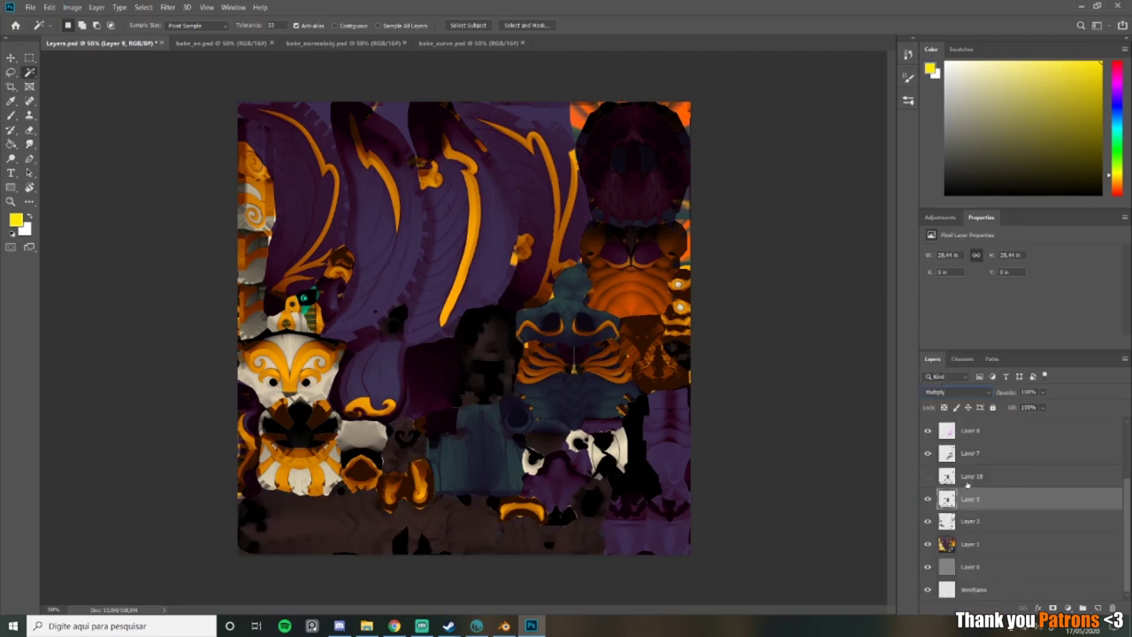
left_click(1043, 391)
left_click(939, 476)
left_click(928, 476)
left_click(960, 393)
left_click(947, 379)
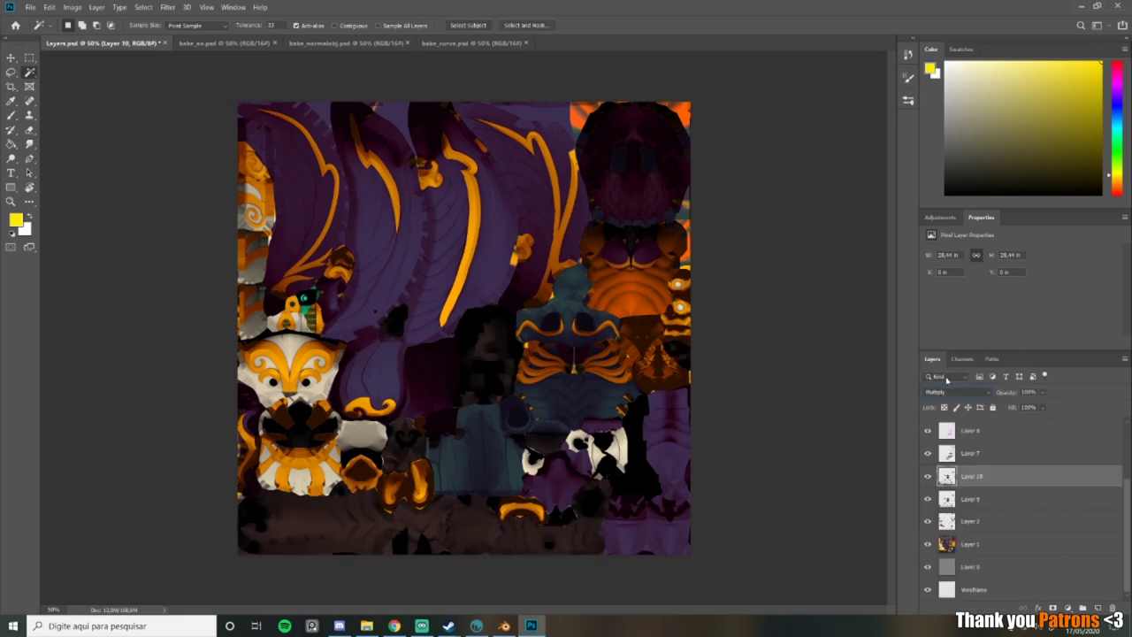
Step: Colorize Layer 10 purple with hue 296, saturation 63 and lightness -10, and save the document
key("ctrl+u")
left_click(878, 413)
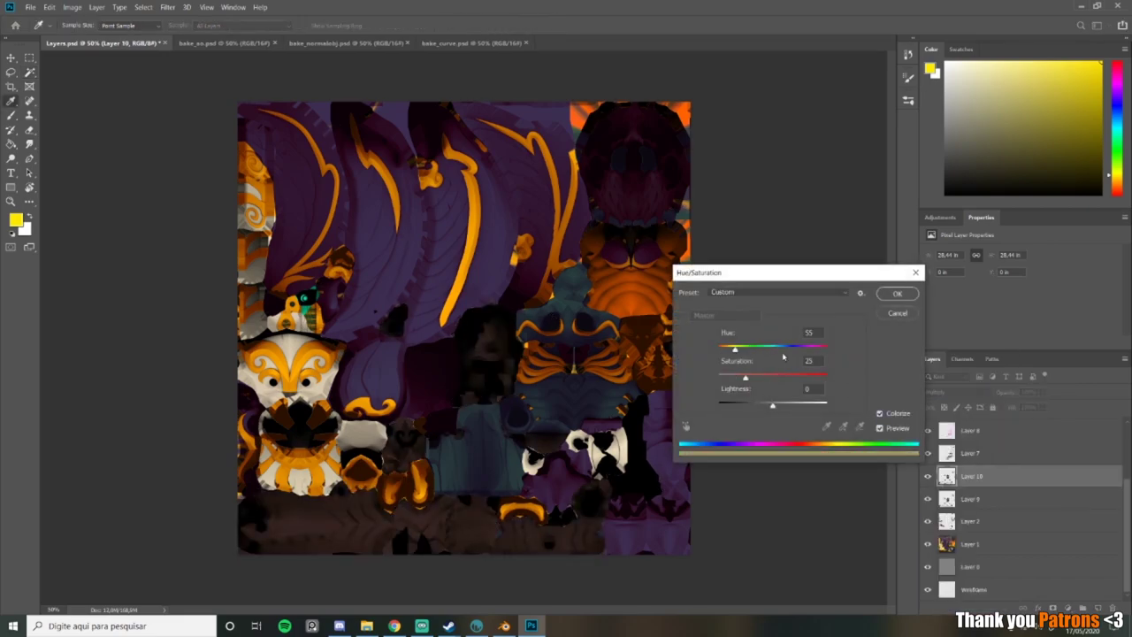
left_click_drag(734, 350, 768, 406)
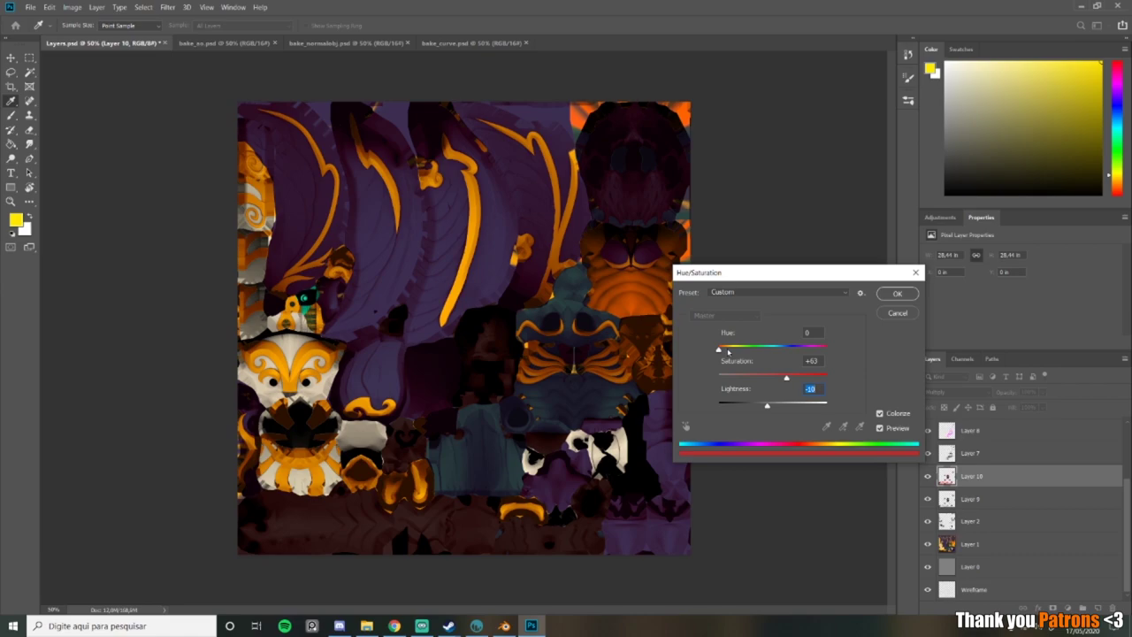
left_click_drag(728, 352, 807, 351)
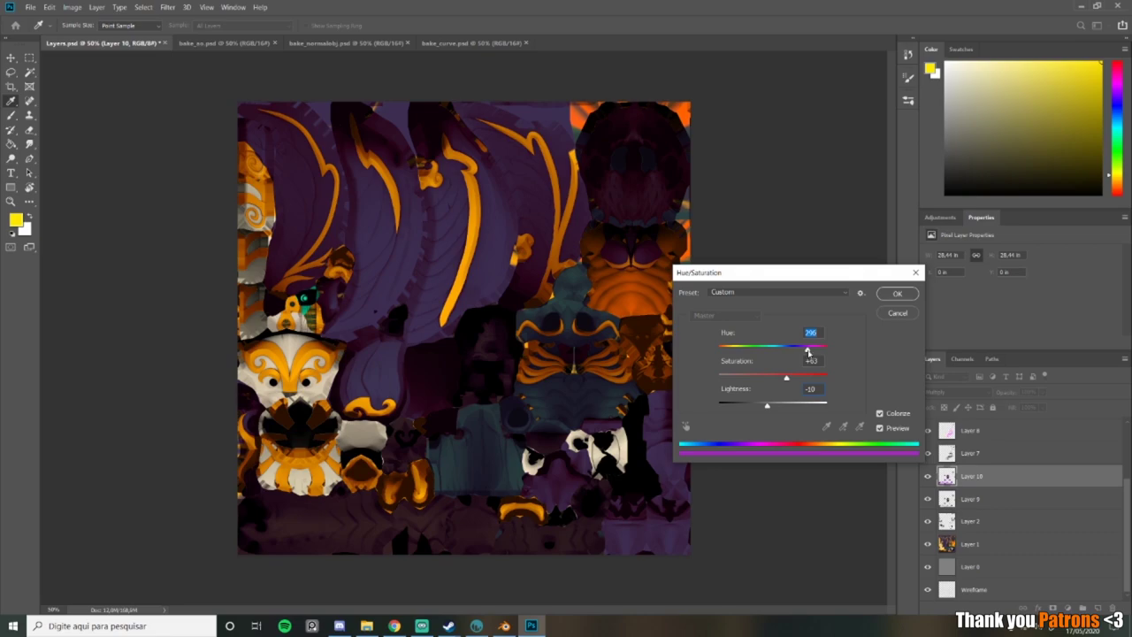
left_click(895, 296)
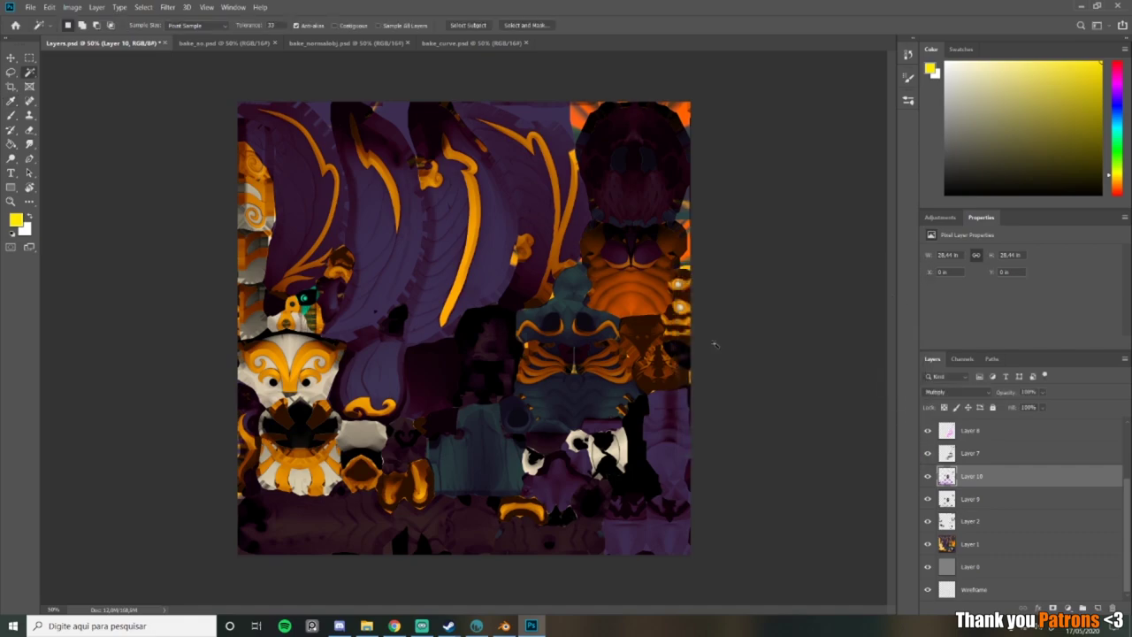
key("ctrl+s")
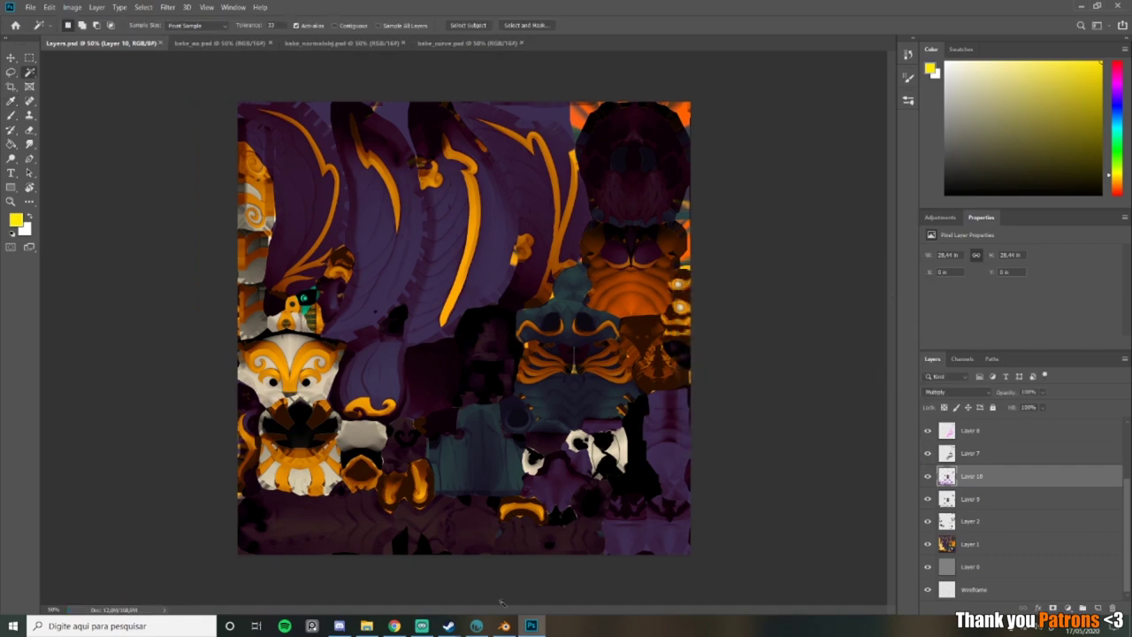
Step: Switch to 3D-Coat and examine the purple-tinted shading on the creature's brown limbs
left_click(476, 625)
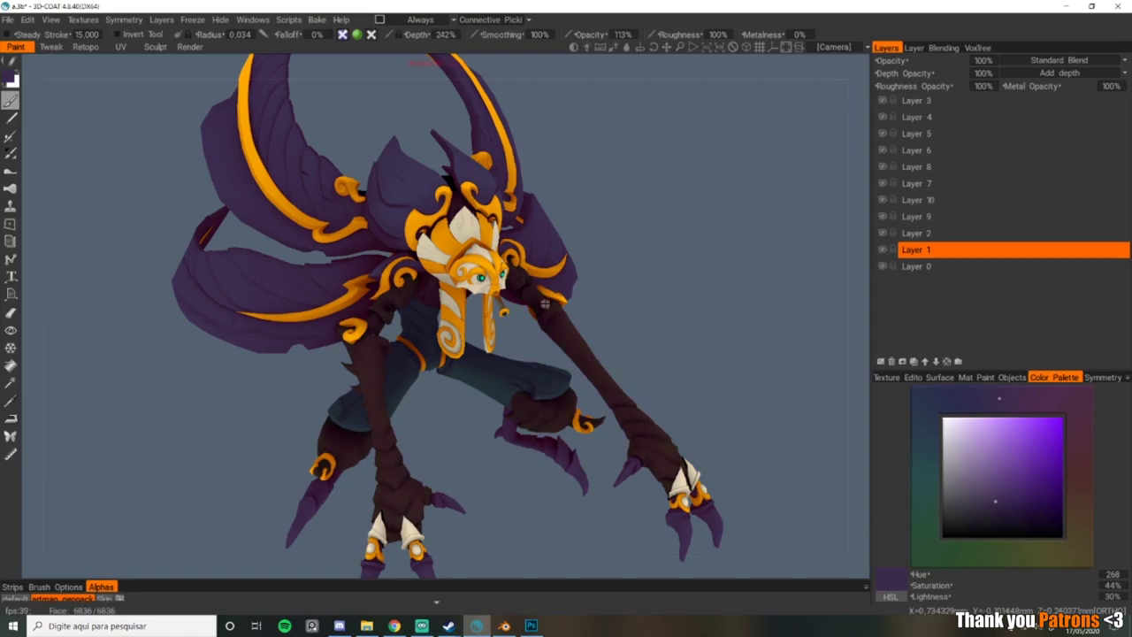
middle_click_drag(546, 307, 337, 285)
scroll(572, 293, "up", 3)
middle_click_drag(337, 285, 446, 255)
middle_click_drag(354, 310, 622, 356)
right_click_drag(622, 356, 624, 336)
Step: Switch to Photoshop, select Layer 1's white areas, colorize them on Layer 2 with hue 26 and saturation 25, then deselect and save
key("alt+Tab")
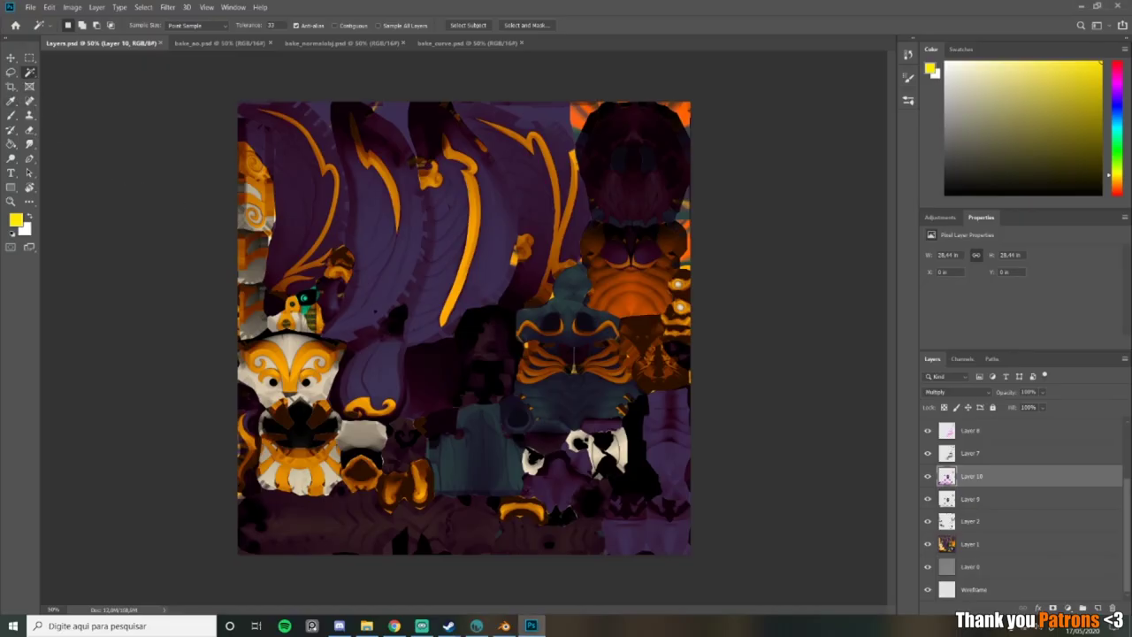
left_click(980, 544)
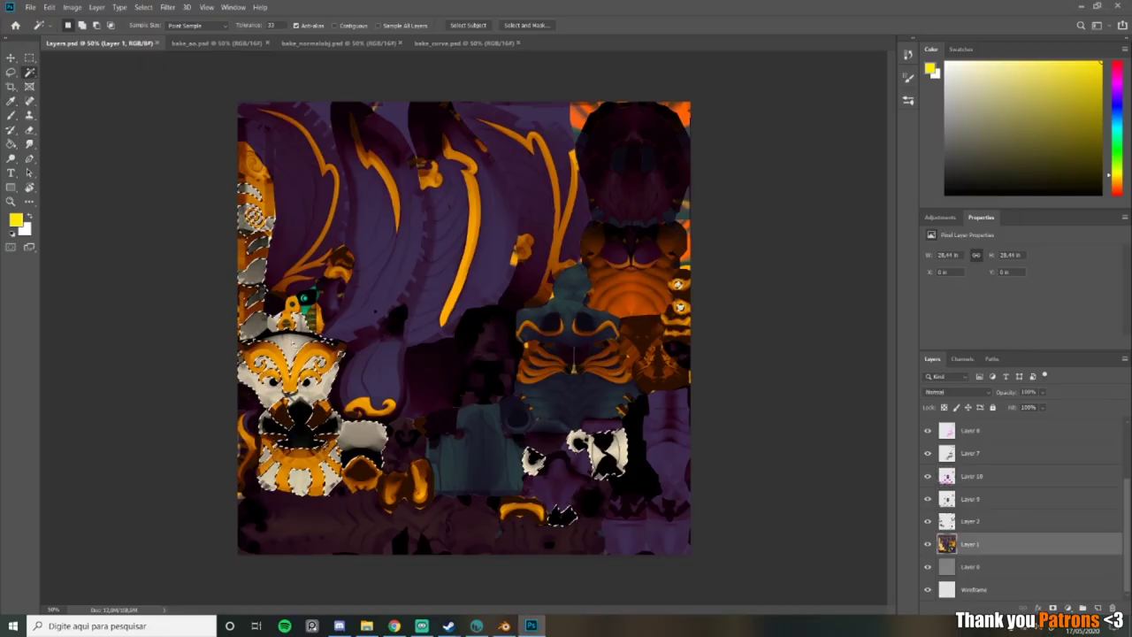
left_click(971, 521)
key("ctrl+u")
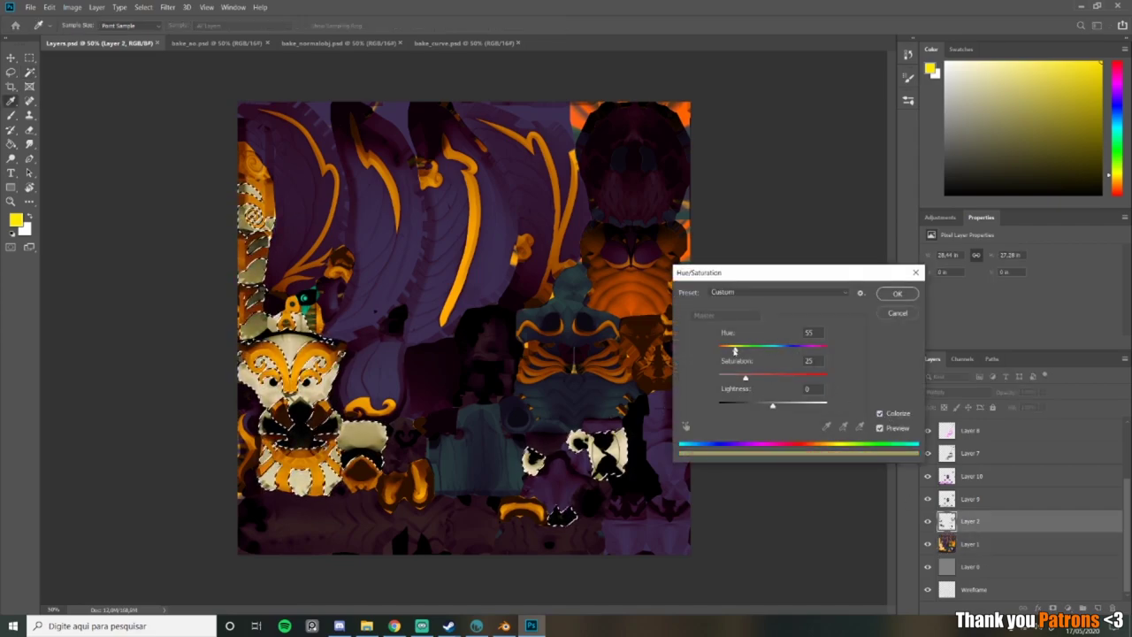
left_click_drag(735, 348, 734, 351)
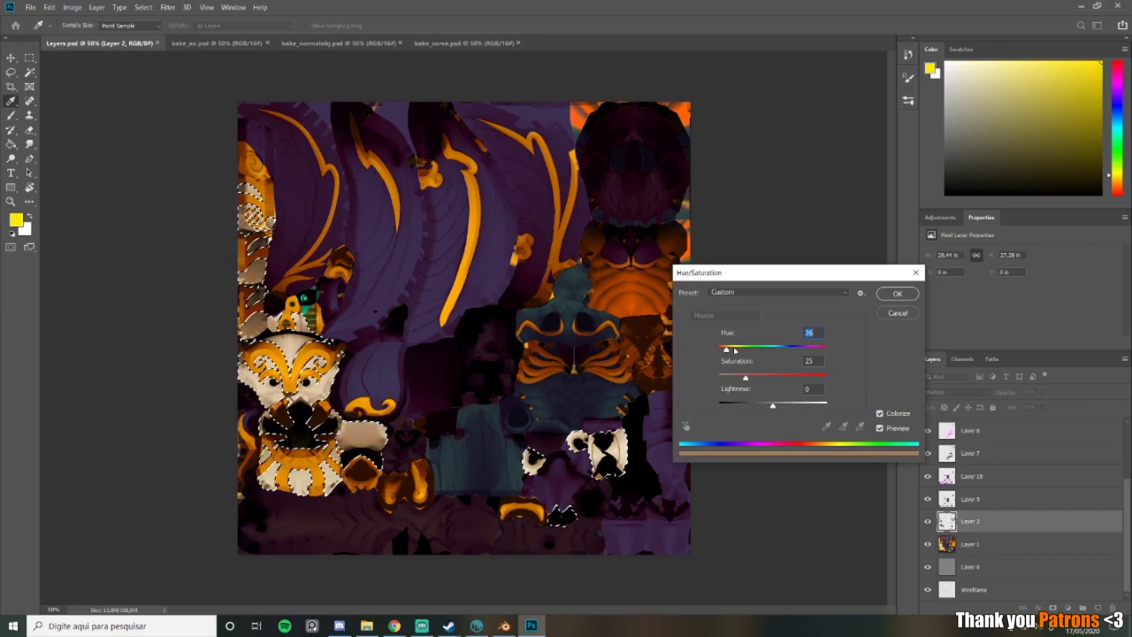
left_click(898, 294)
left_click(30, 59)
left_click(392, 241)
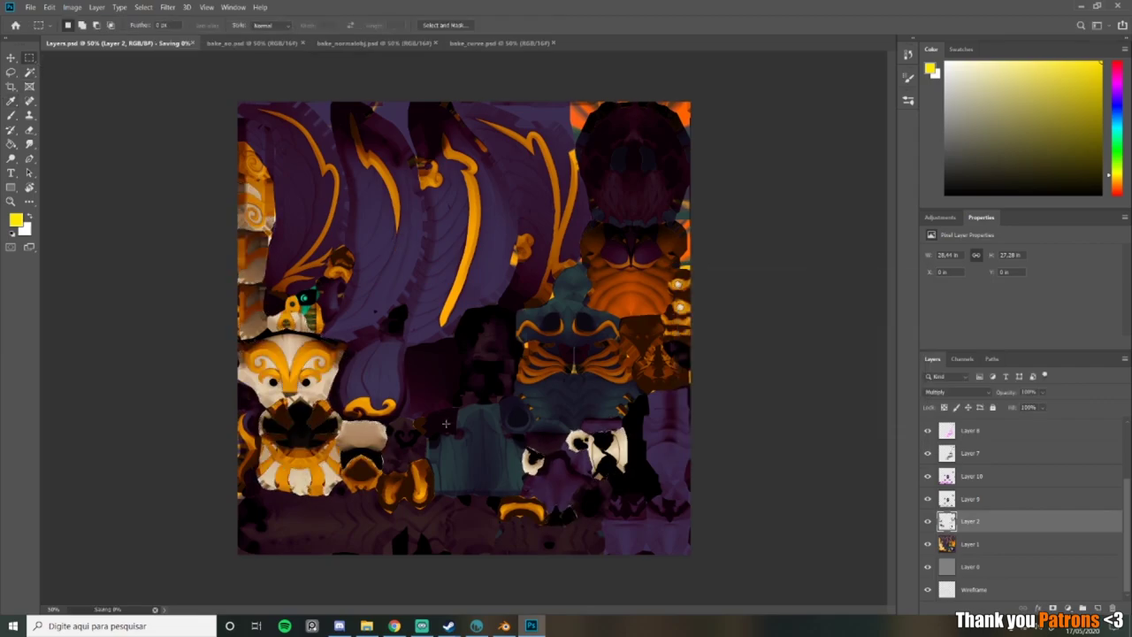
Step: Switch to 3D-Coat and examine the warm shading on the creature's white mask and claw ornaments
left_click(477, 626)
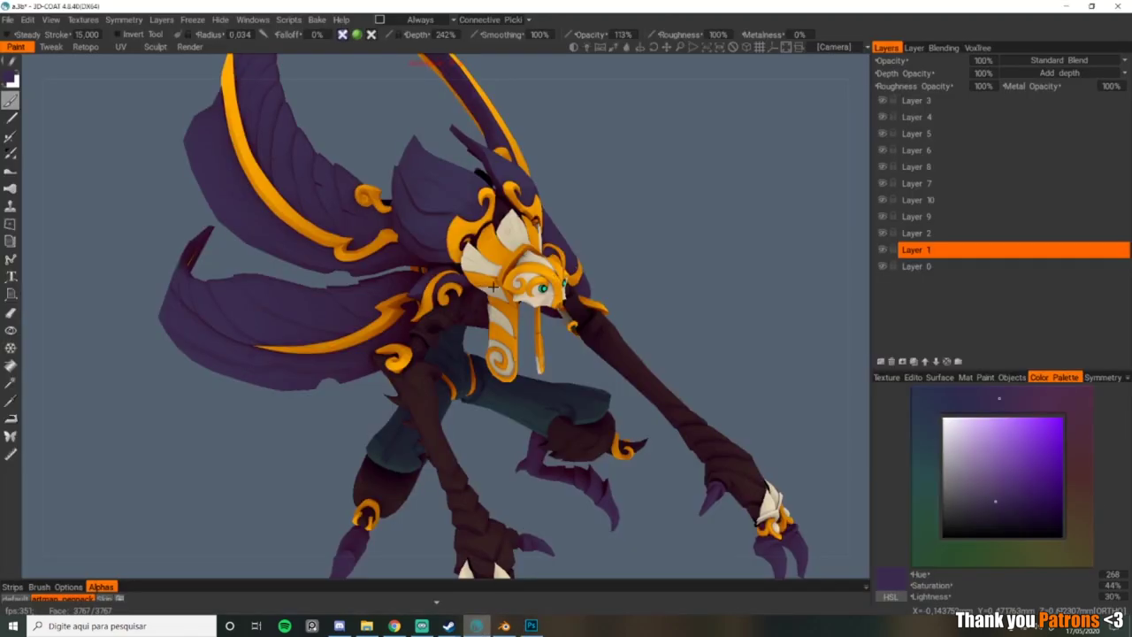
key("ctrl+s")
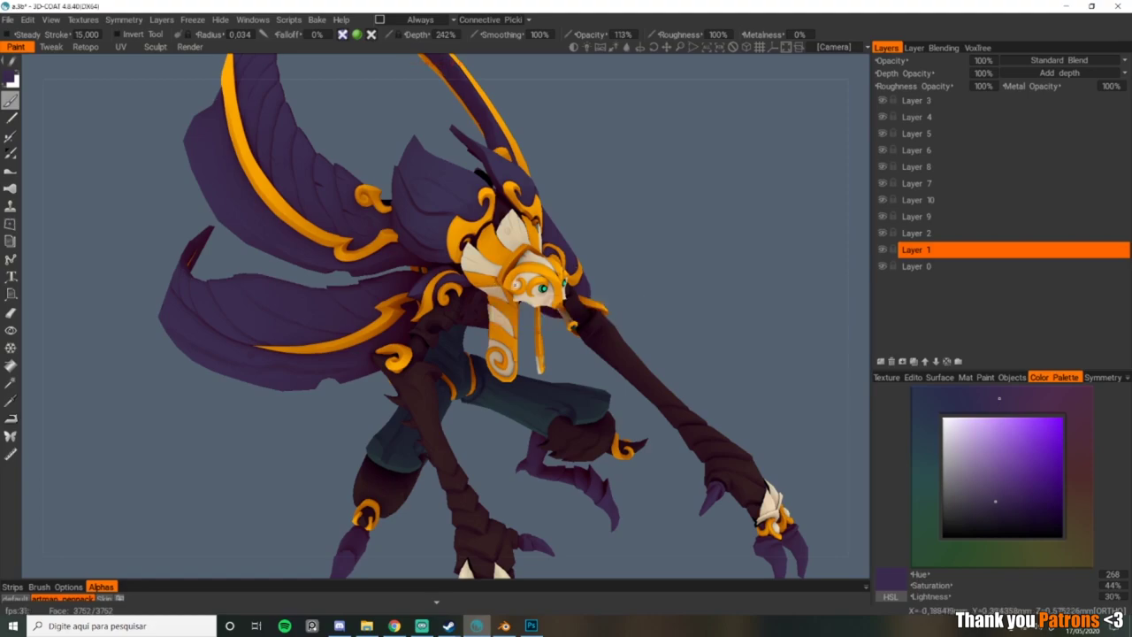
mouse_move(555, 292)
left_mouse_down("alt")
mouse_move(486, 292)
mouse_move(539, 315)
mouse_move(545, 285)
left_mouse_up("alt")
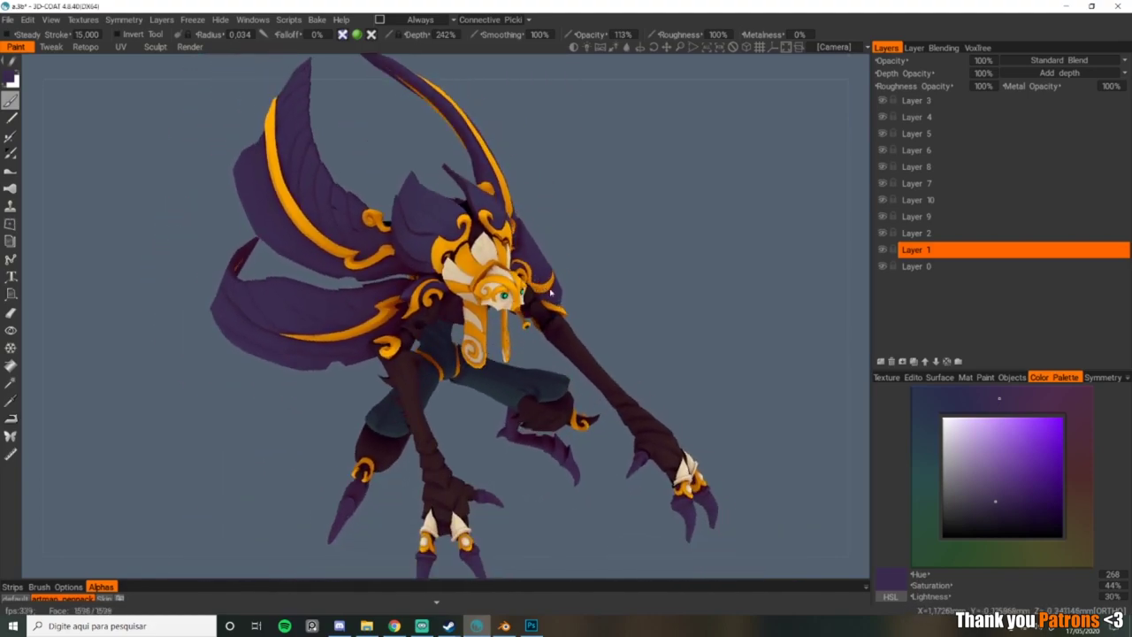
scroll(545, 286, "up", 2)
Step: Switch to Photoshop, look through the AO bake document and open the channel list of bake_normalobj.psd
left_click(532, 626)
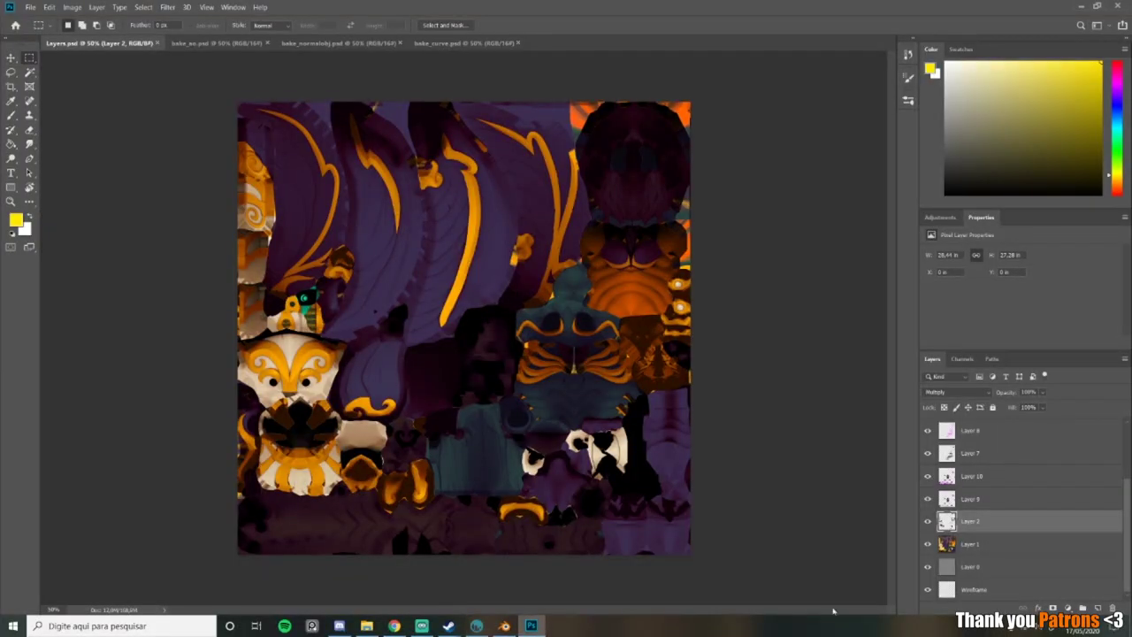
left_click(220, 43)
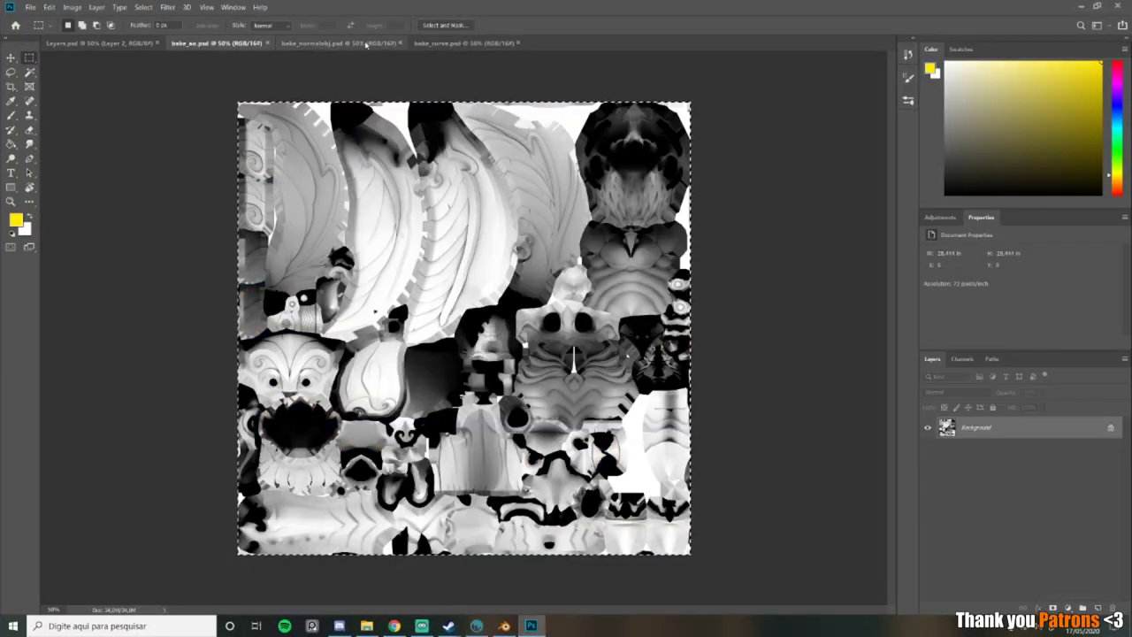
left_click(336, 43)
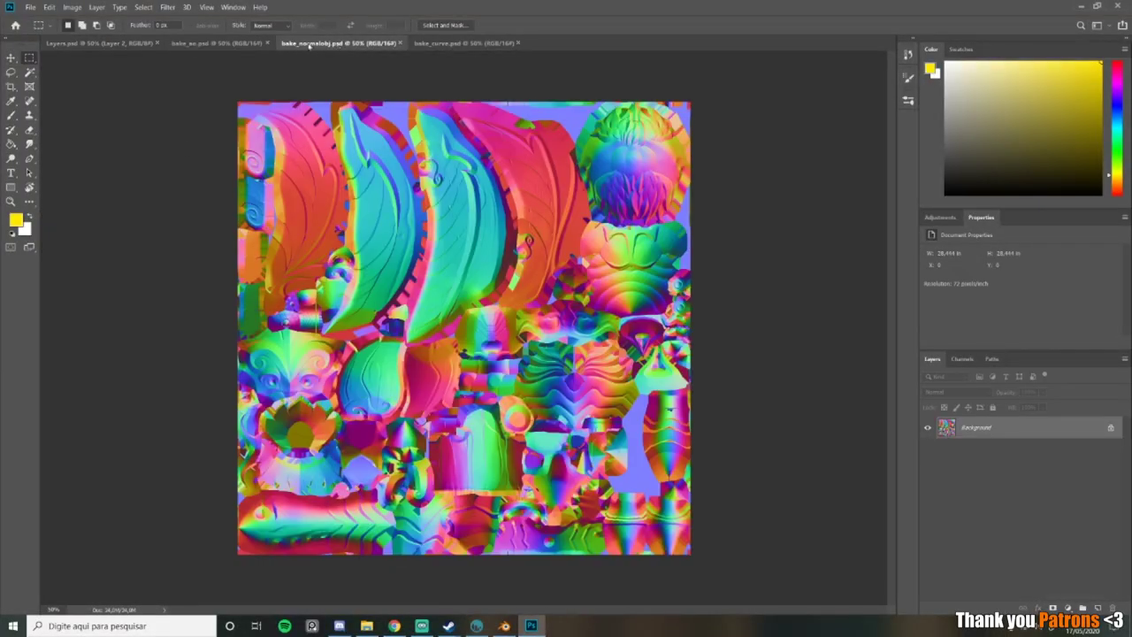
left_click(964, 360)
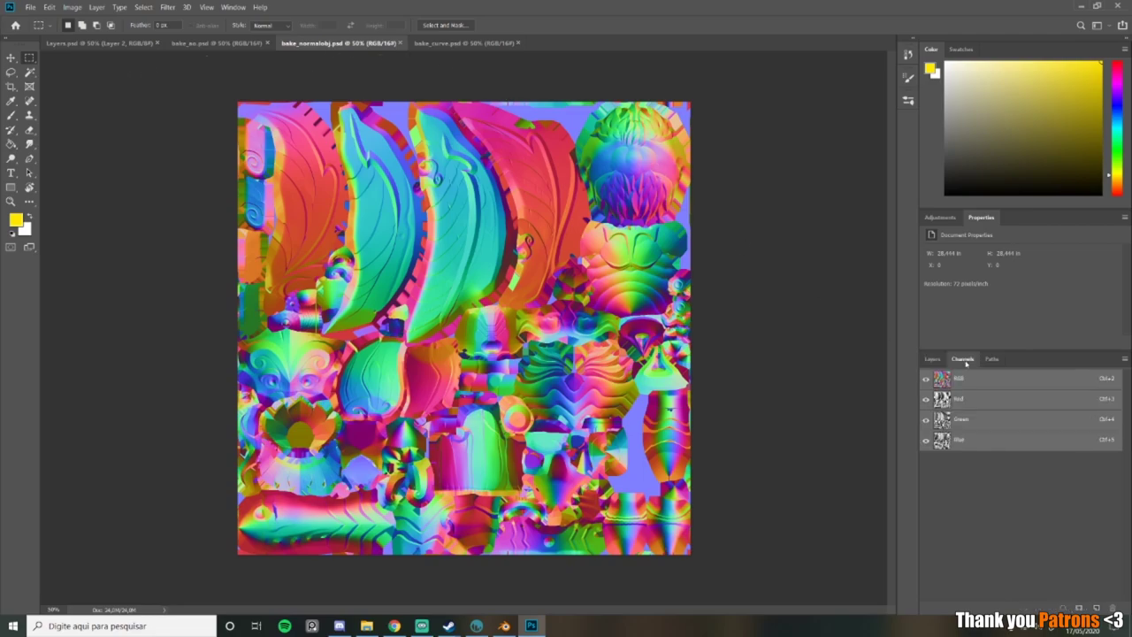
left_click(932, 359)
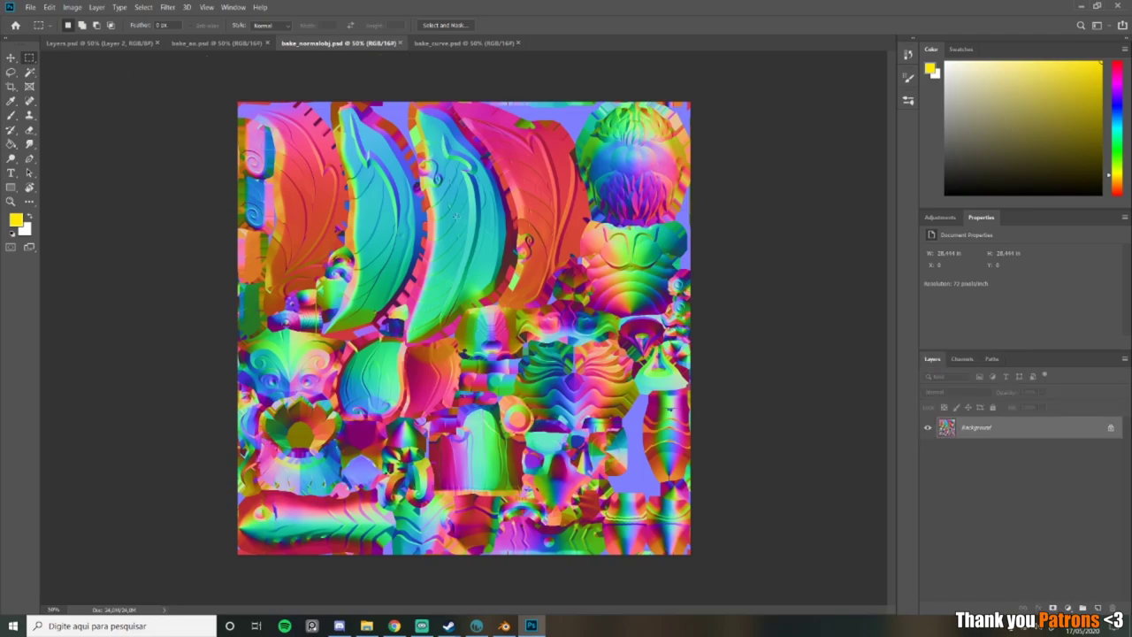
left_click(968, 363)
Step: Compare the red, green and blue channels of bake_normalobj.psd to examine the light direction each one gives
left_click(959, 439)
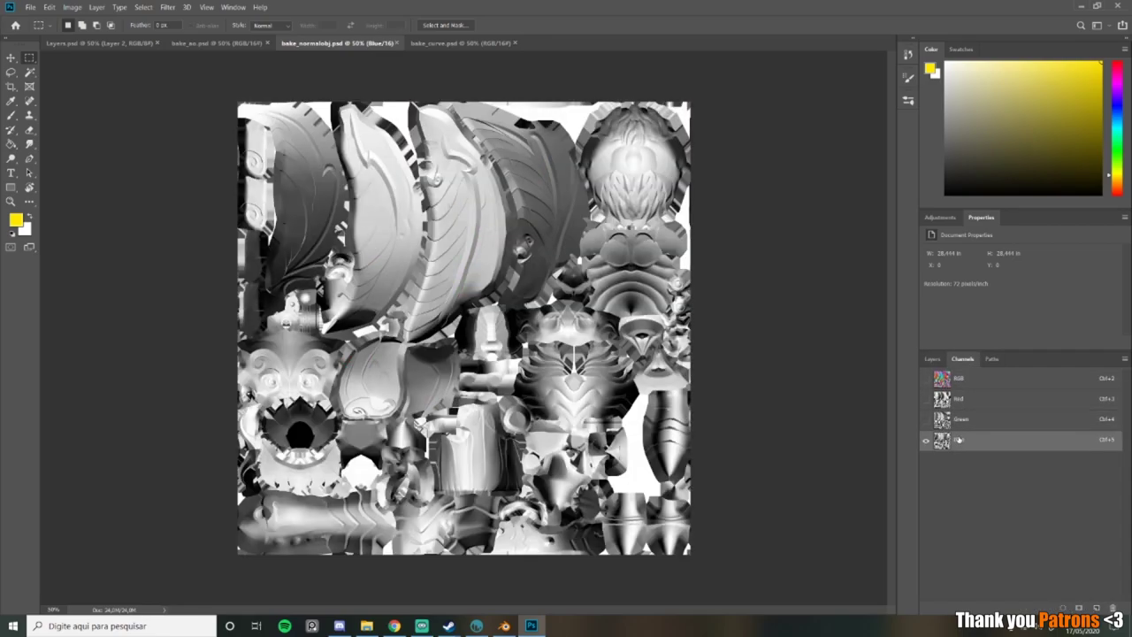
left_click(961, 421)
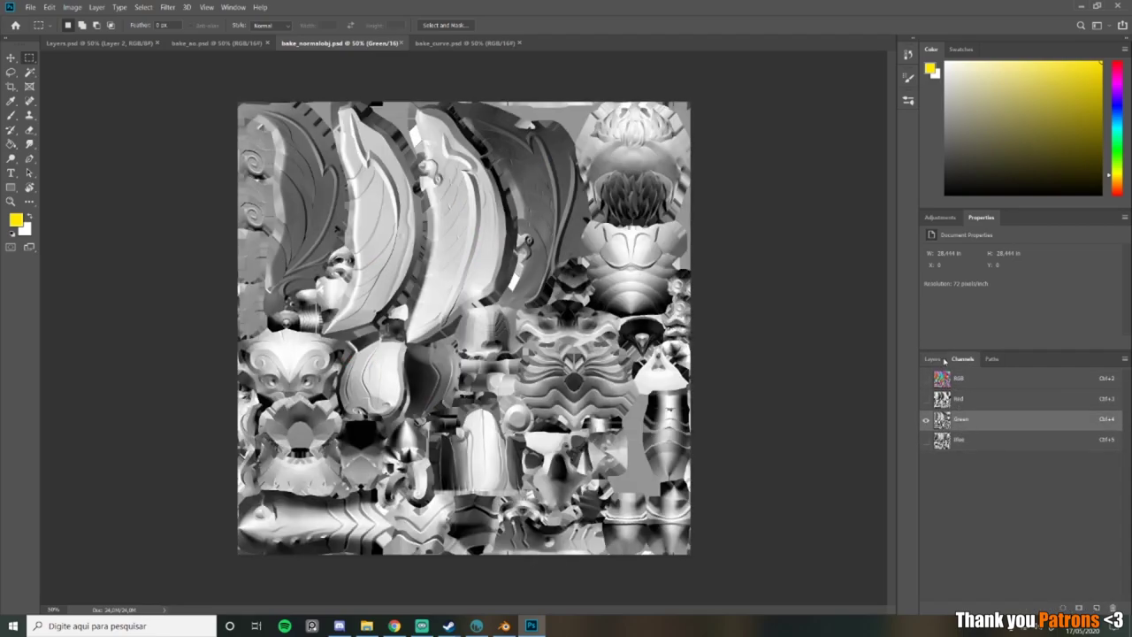
left_click(965, 400)
left_click(970, 426)
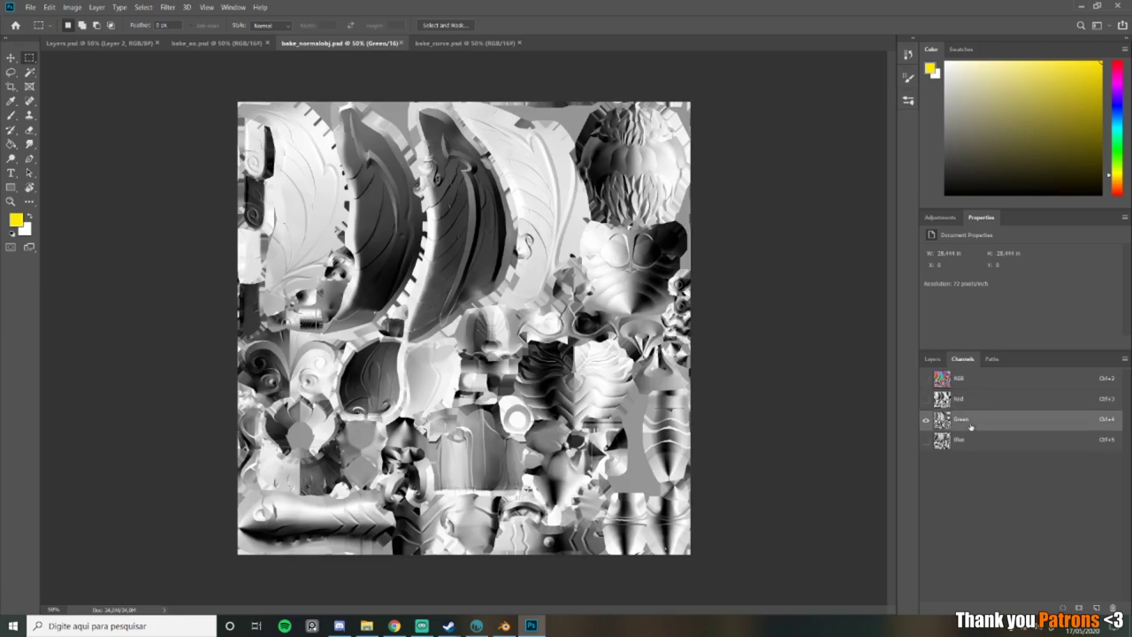
left_click(972, 443)
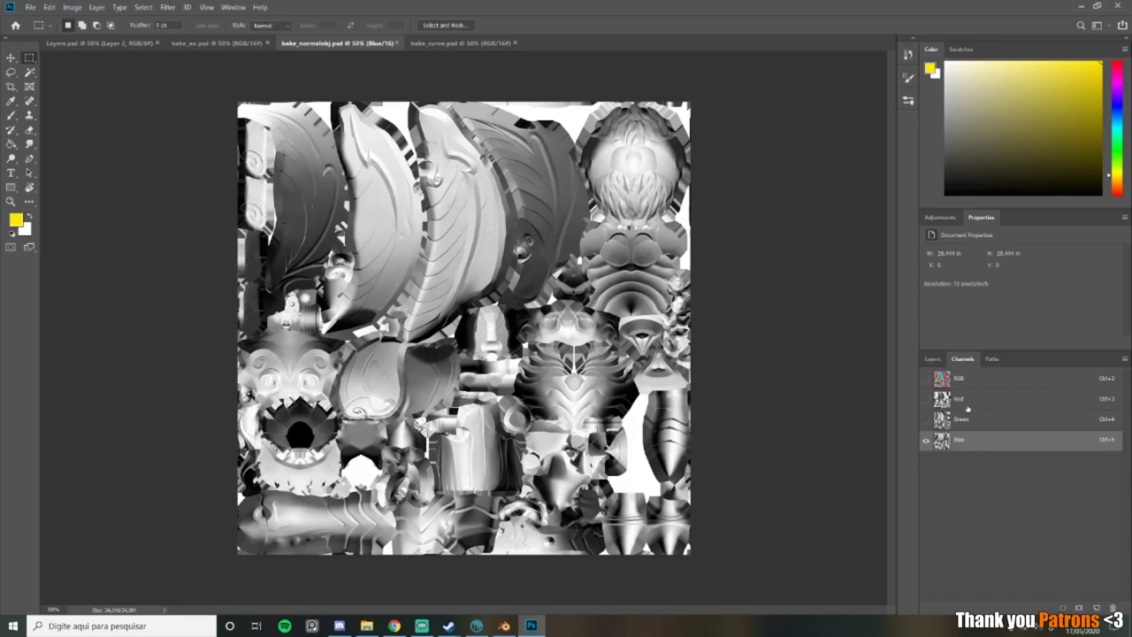
left_click(968, 408)
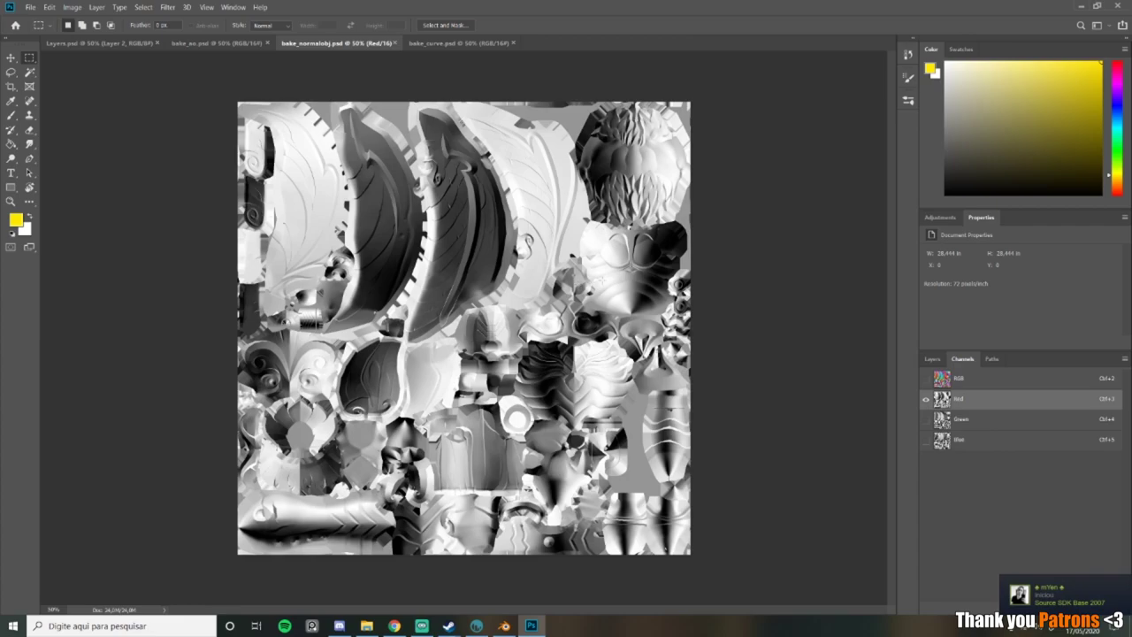
left_click(960, 421)
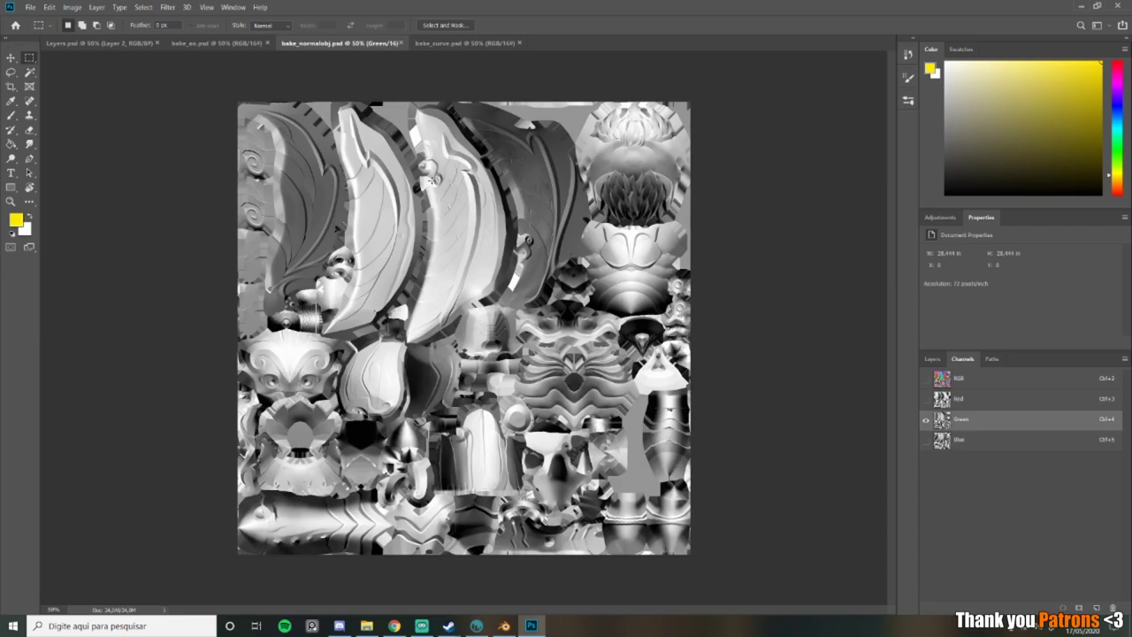
left_click_drag(428, 182, 563, 270)
left_click(521, 191)
left_click(974, 447)
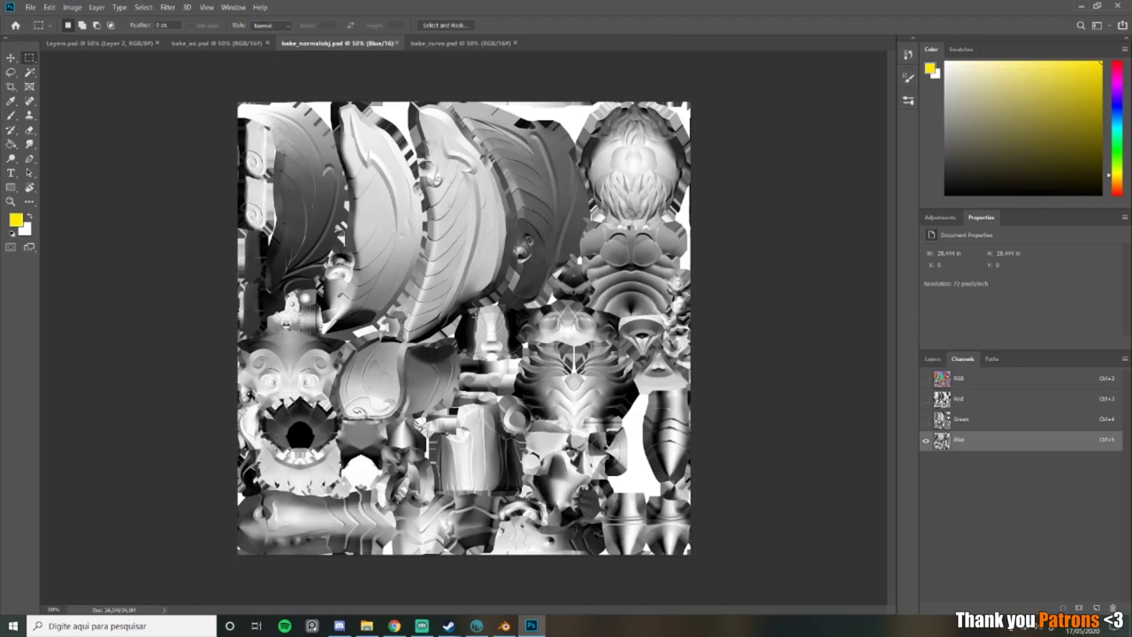
left_click(979, 398)
Step: Copy the whole green channel of bake_normalobj.psd into Layers.psd as a new top layer blended with Soft Light
left_click(951, 421)
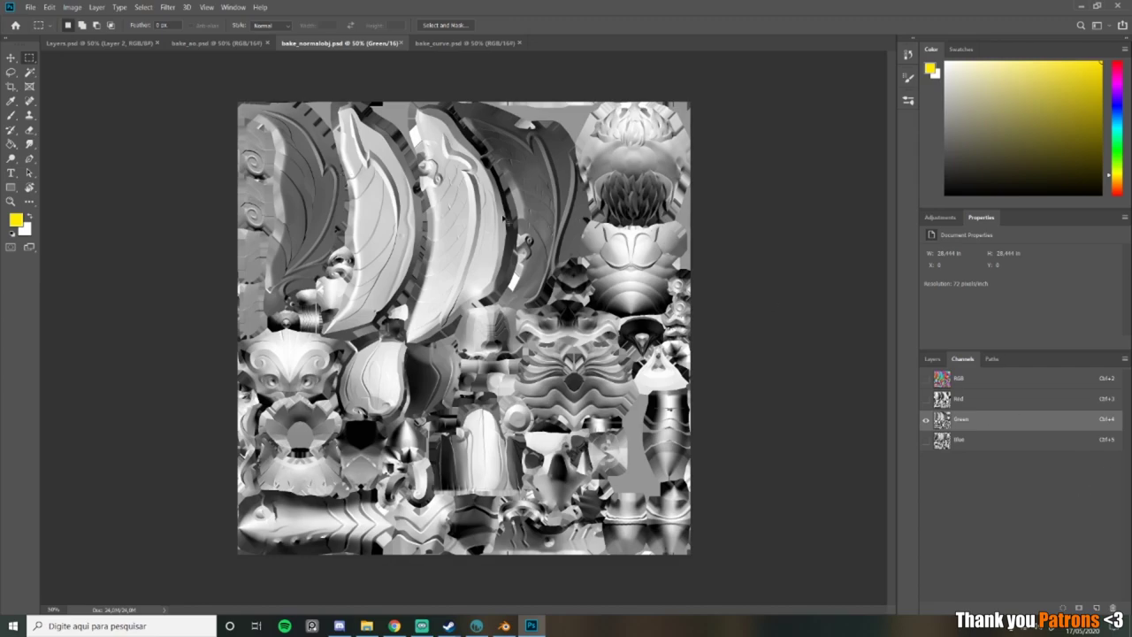
key("ctrl+a")
left_click(100, 42)
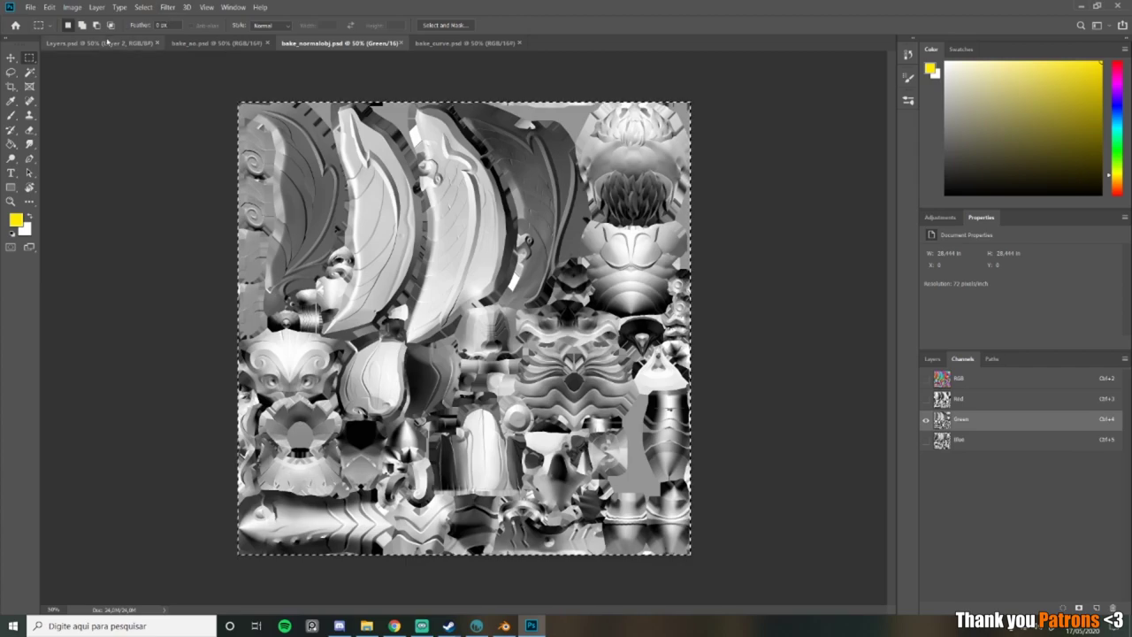
left_click(932, 359)
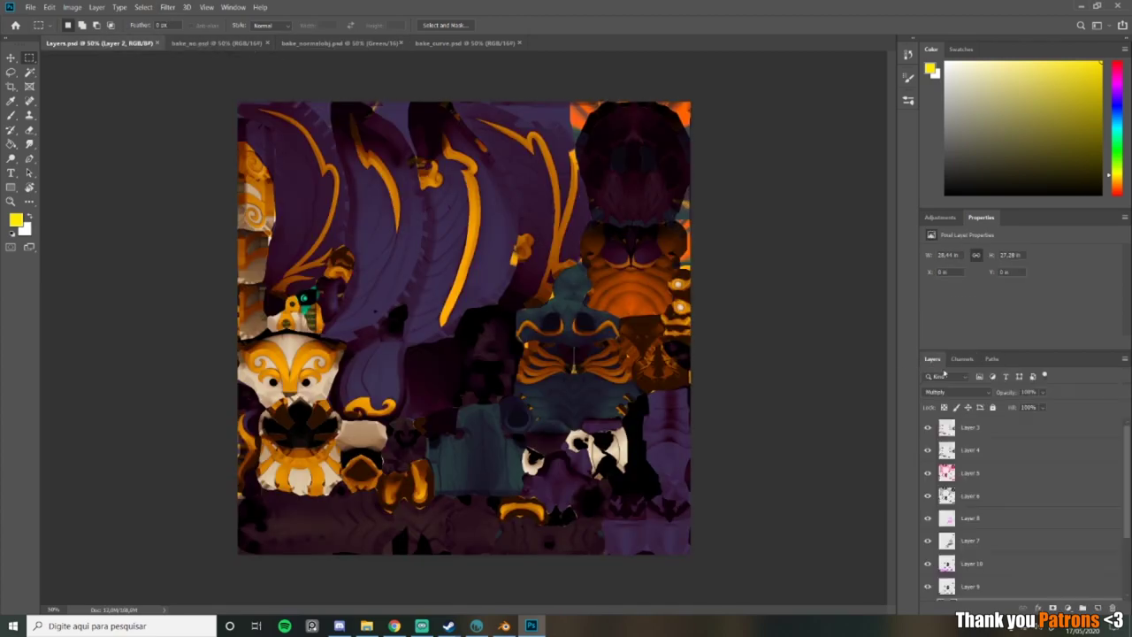
key("ctrl+v")
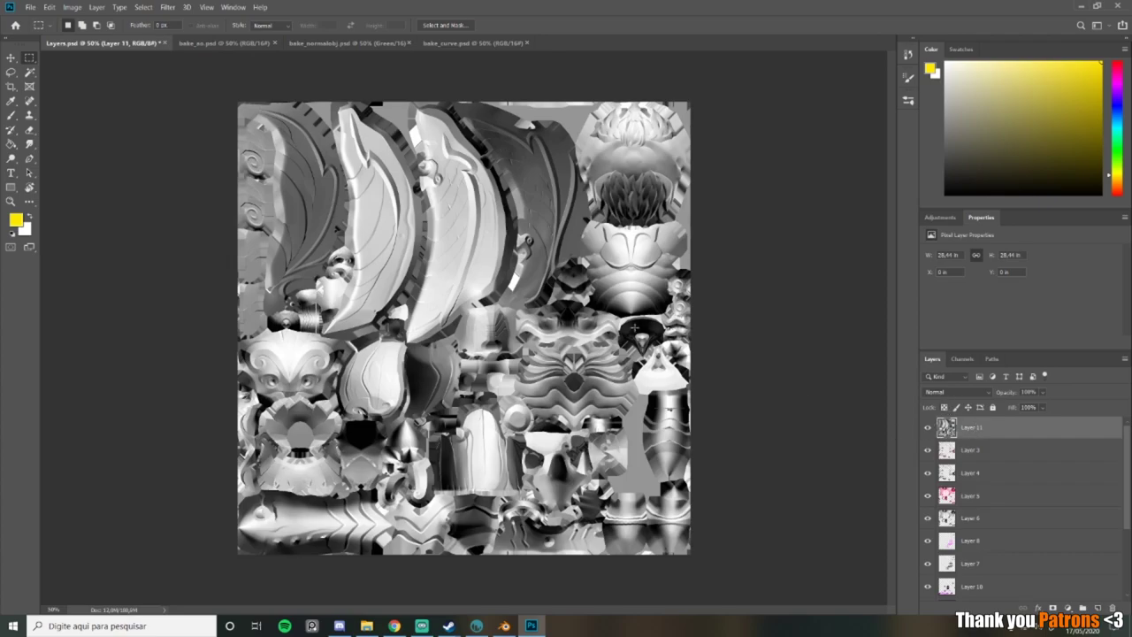
left_click(940, 391)
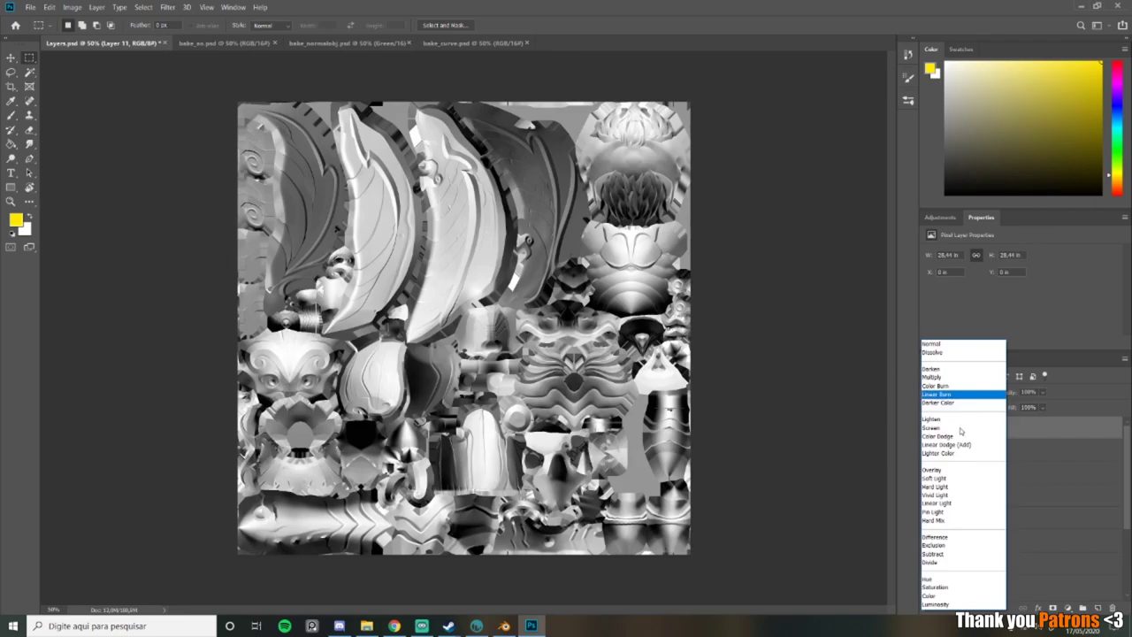
left_click(950, 479)
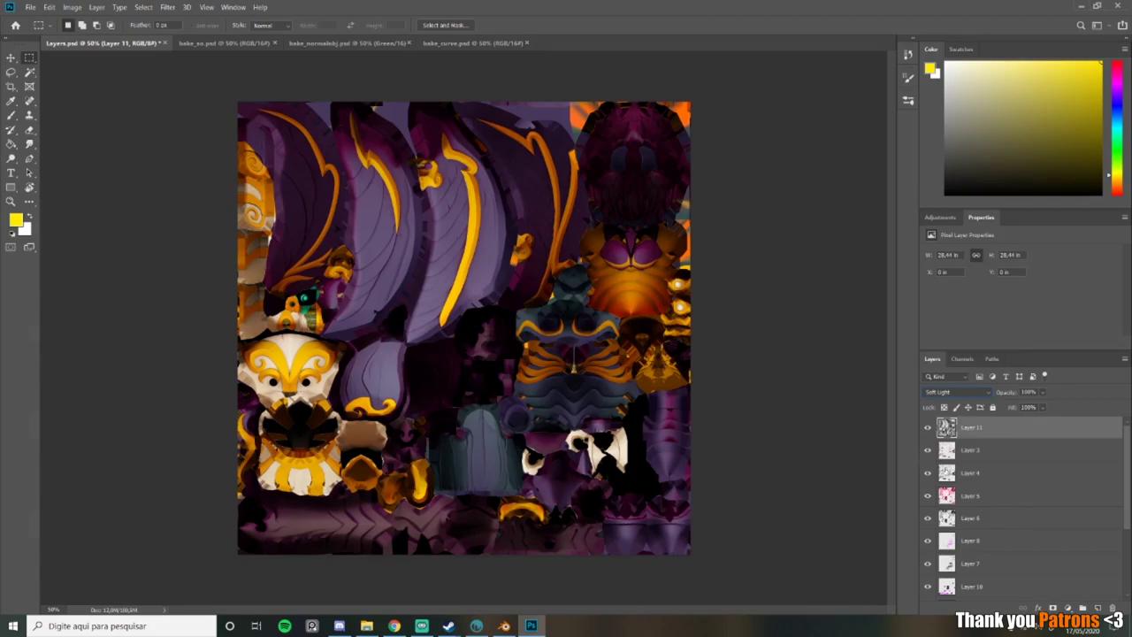
Step: Select Layer 1's purple areas with the Magic Wand and cut that part of Layer 11 onto a new layer
scroll(973, 500, "down", 3)
left_click(966, 541)
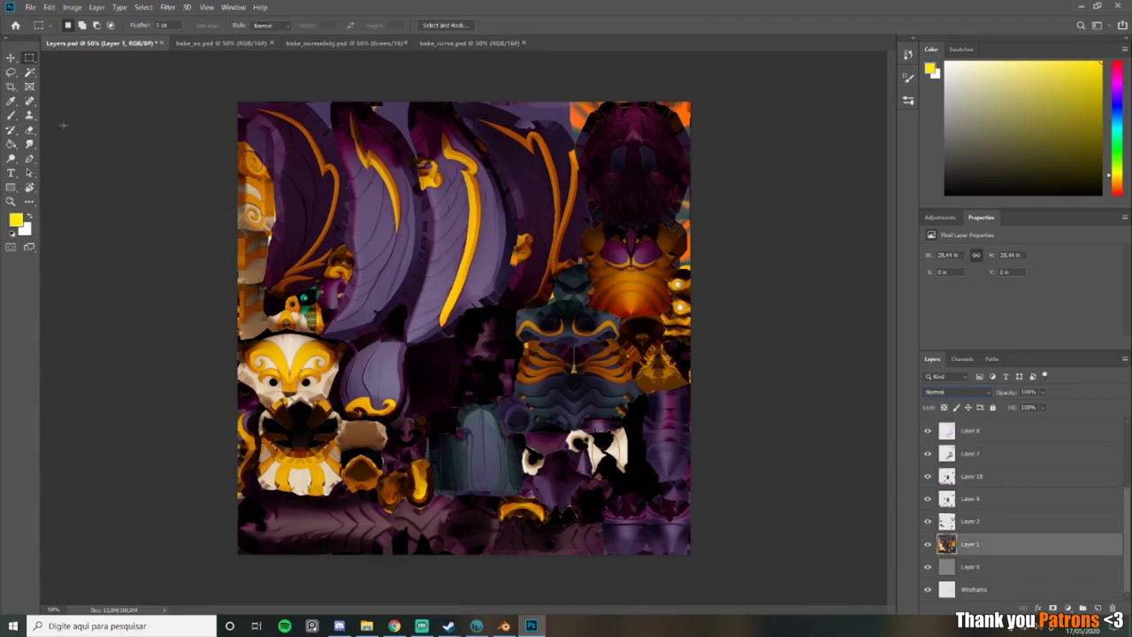
left_click(29, 72)
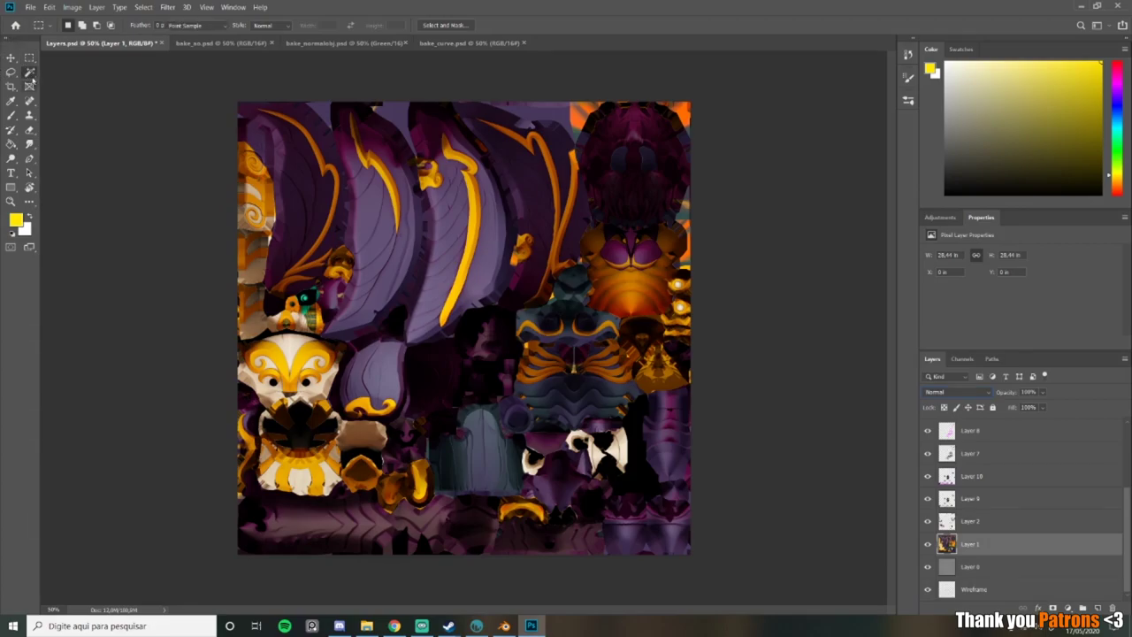
left_click(383, 222)
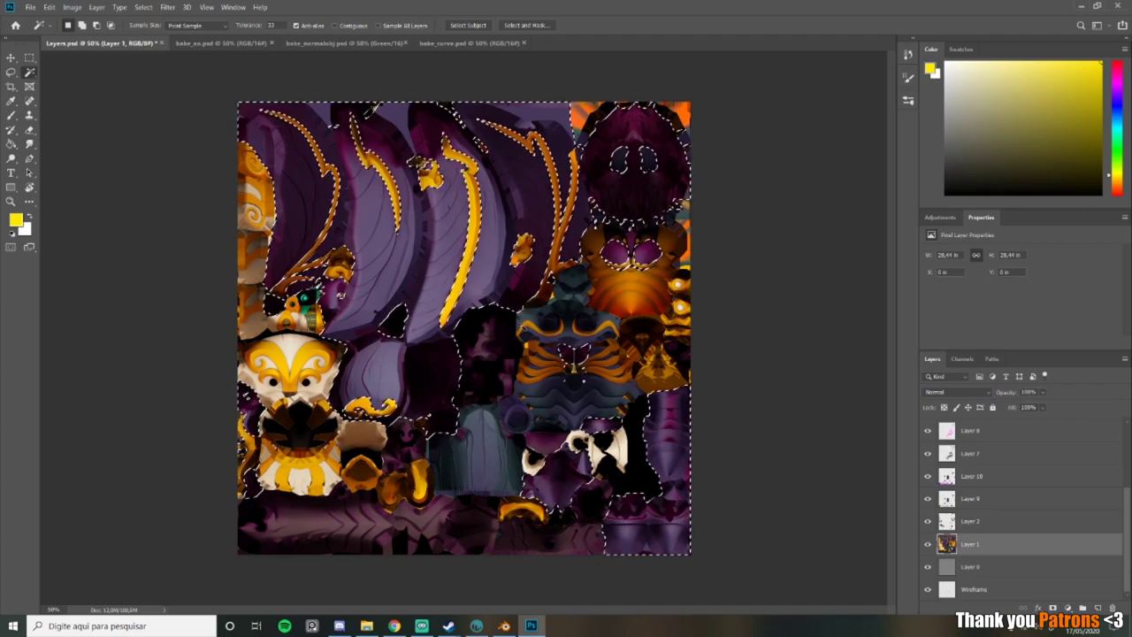
scroll(1017, 496, "up", 3)
left_click(970, 428)
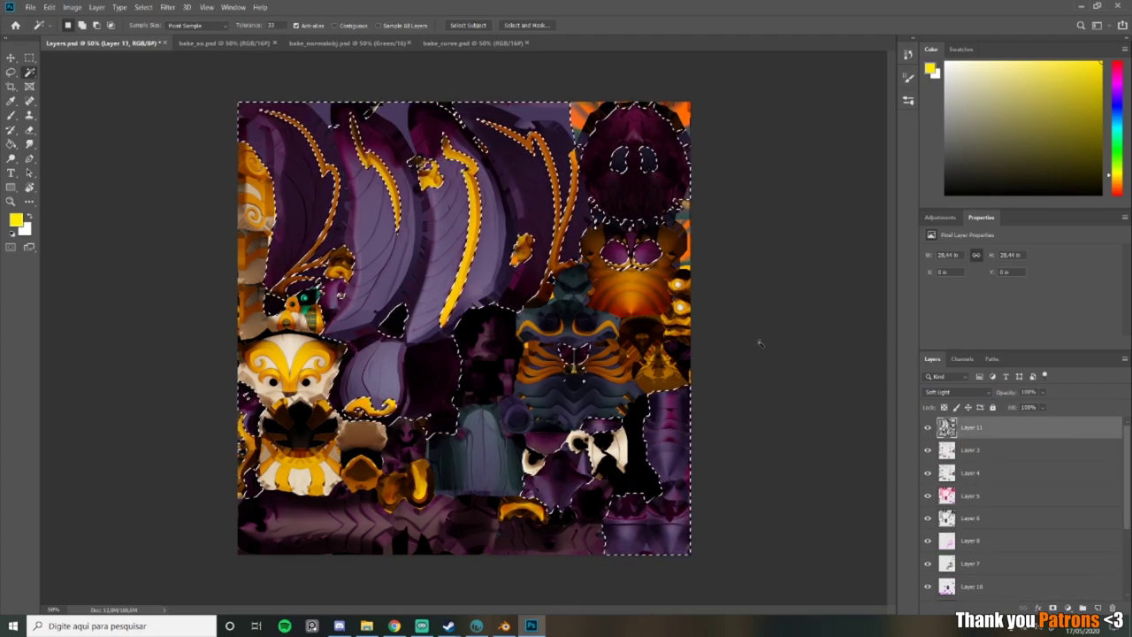
key("ctrl+j")
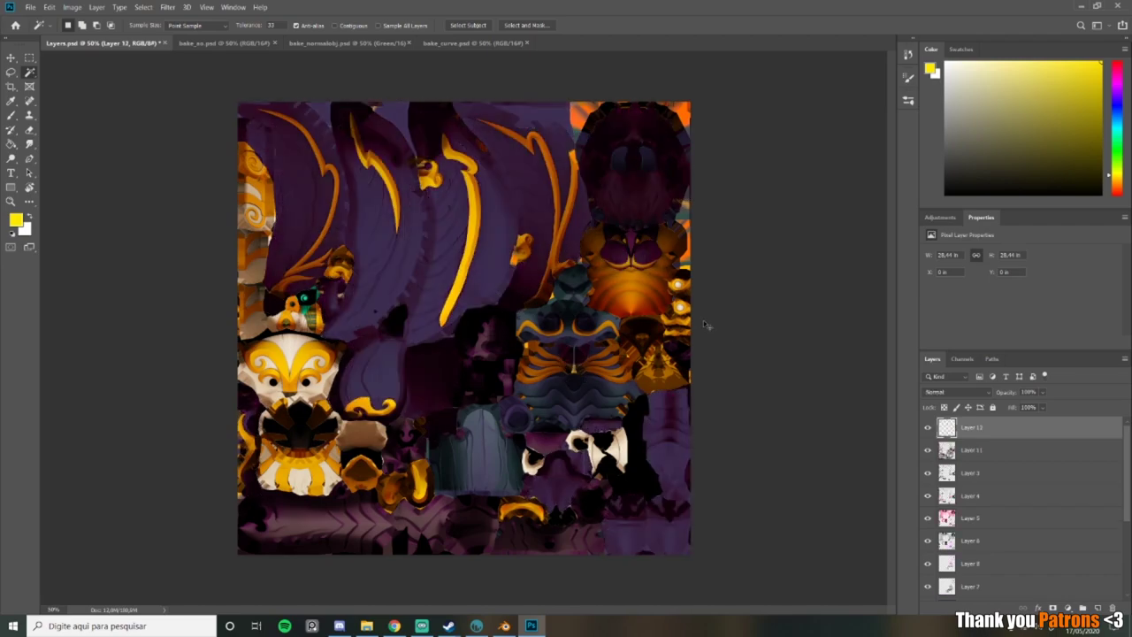
Step: Hide Layer 11, try other blend modes on Layer 12 and set it to Soft Light
left_click(928, 451)
left_click(955, 394)
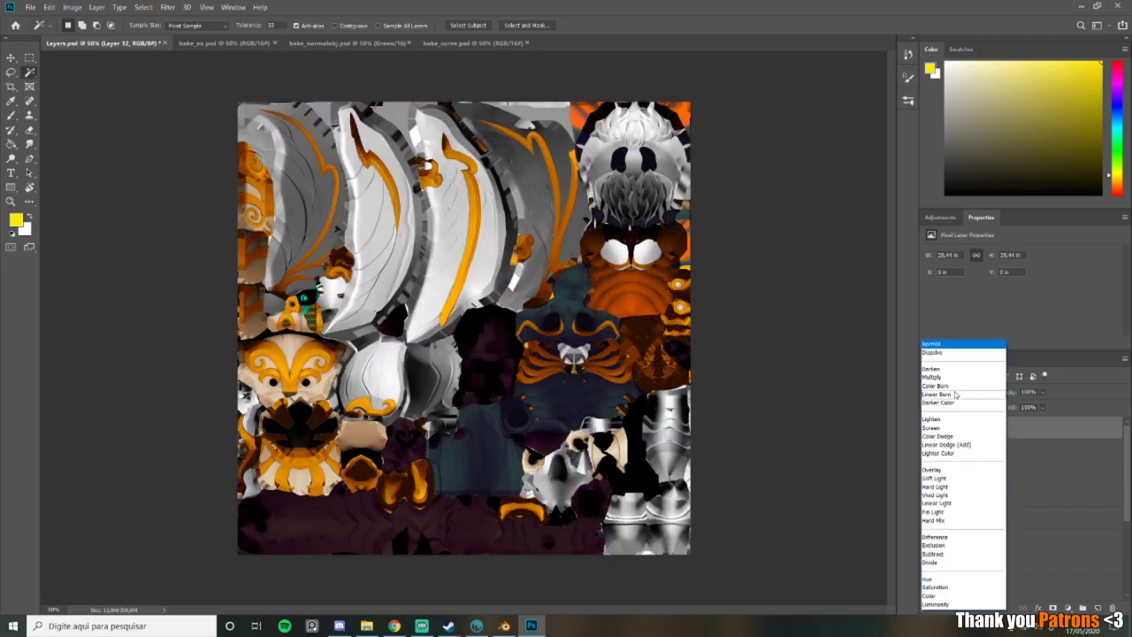
left_click(935, 478)
left_click(966, 391)
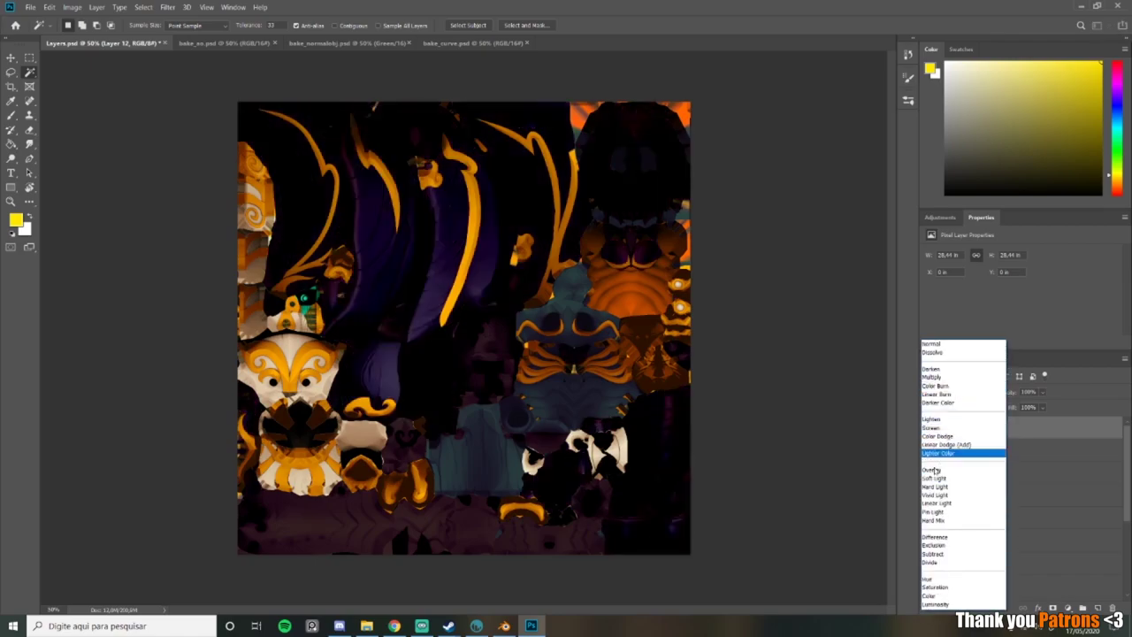
left_click(960, 458)
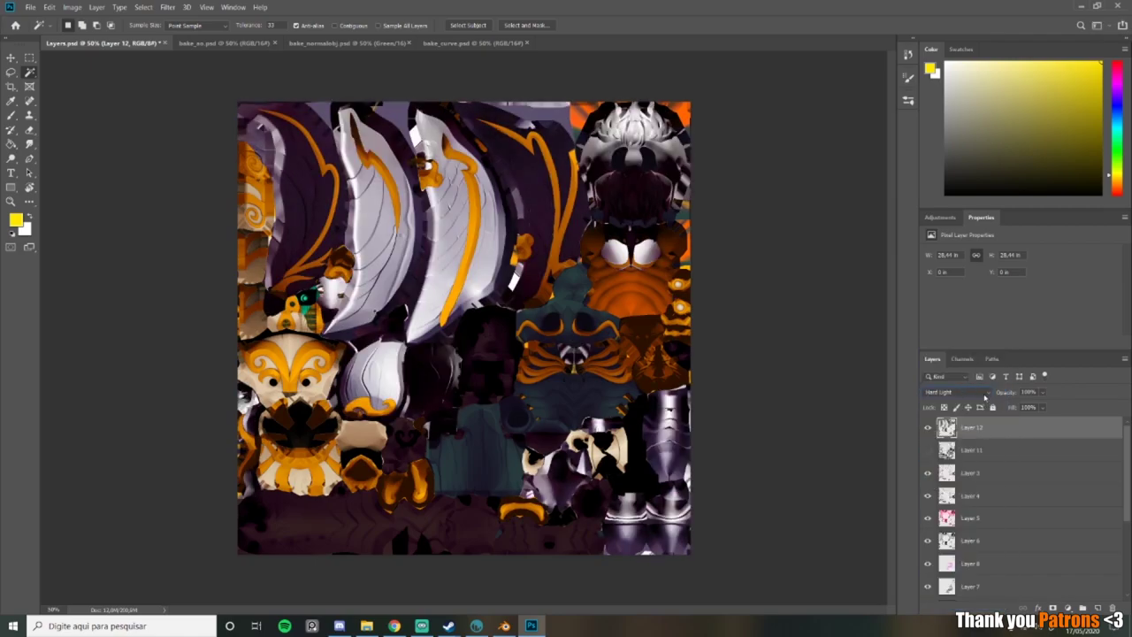
left_click(954, 392)
left_click(944, 479)
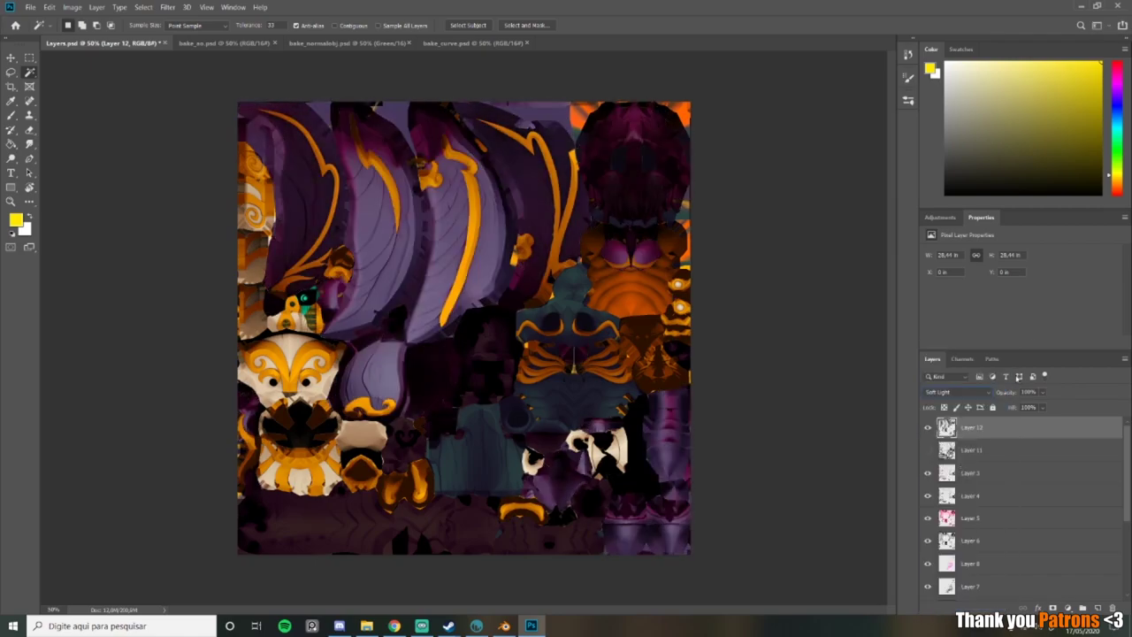
Step: Lower Layer 12's opacity to 34% and compare the texture with and without the layer
left_click(1042, 392)
left_click_drag(1046, 407, 1021, 406)
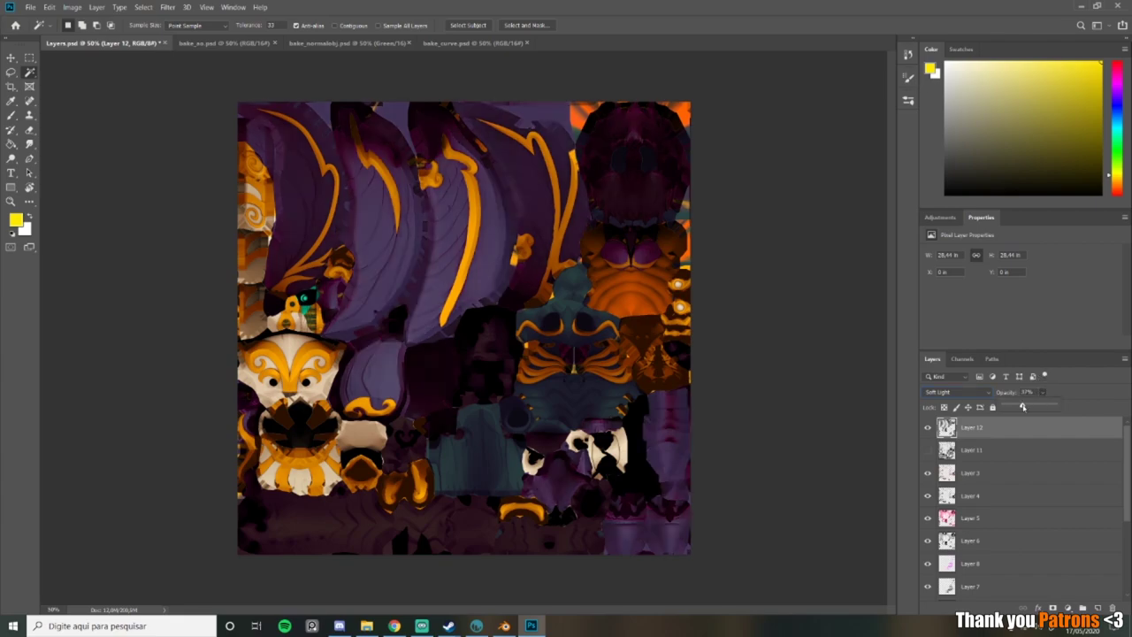
left_click(927, 428)
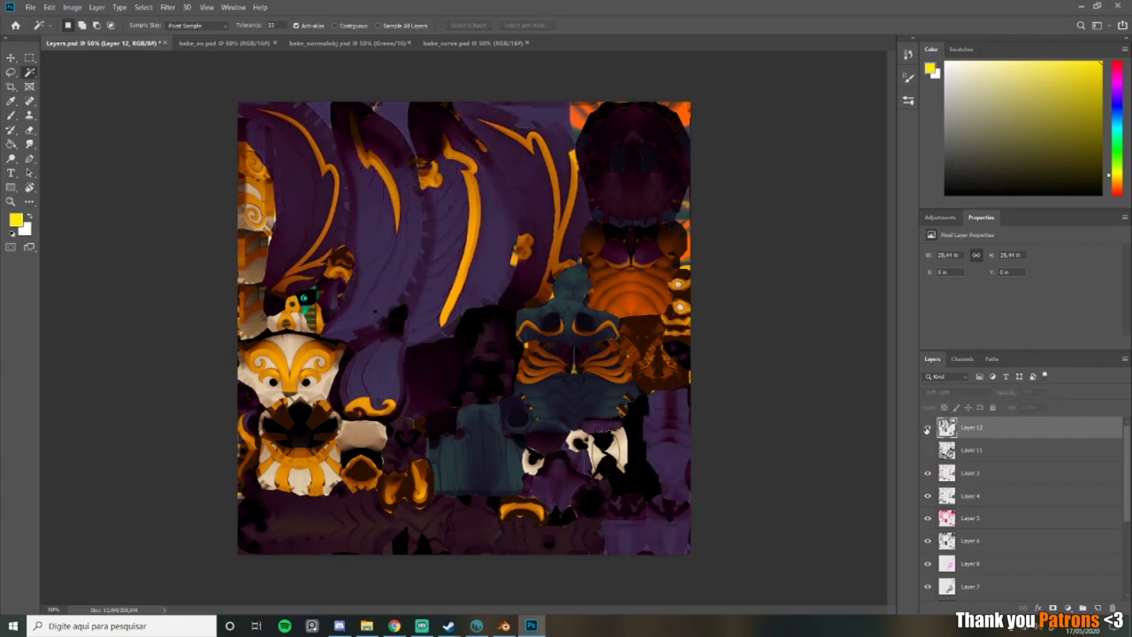
left_click(927, 428)
Step: Colorize Layer 12 purple with hue 285, saturation 61 and lightness -2
key("ctrl+u")
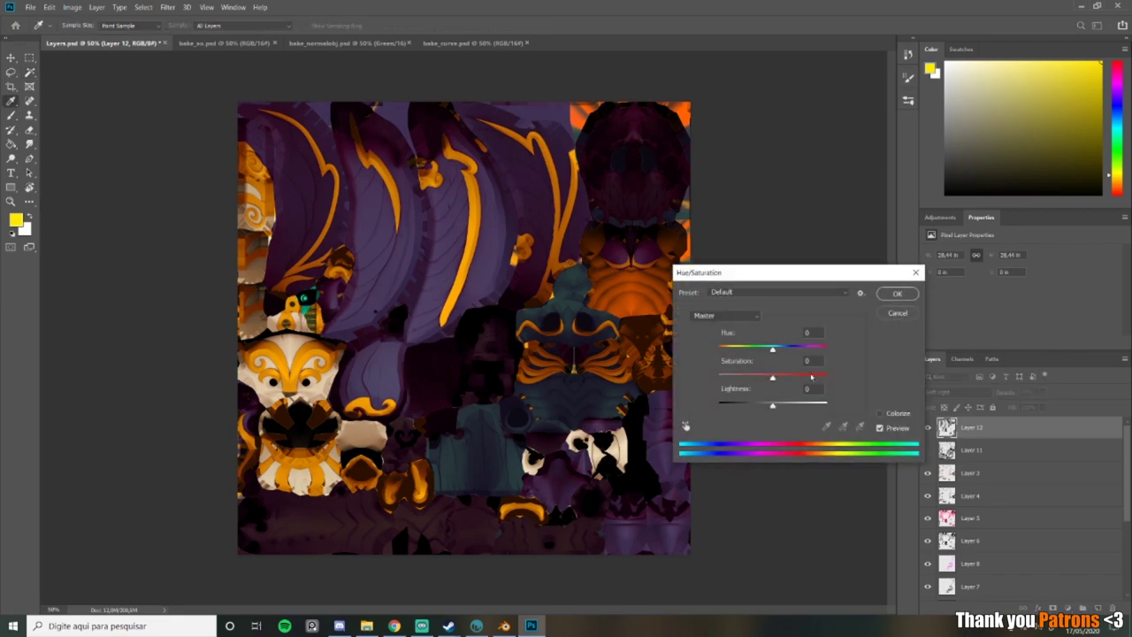
left_click(886, 413)
left_click_drag(759, 346, 781, 348)
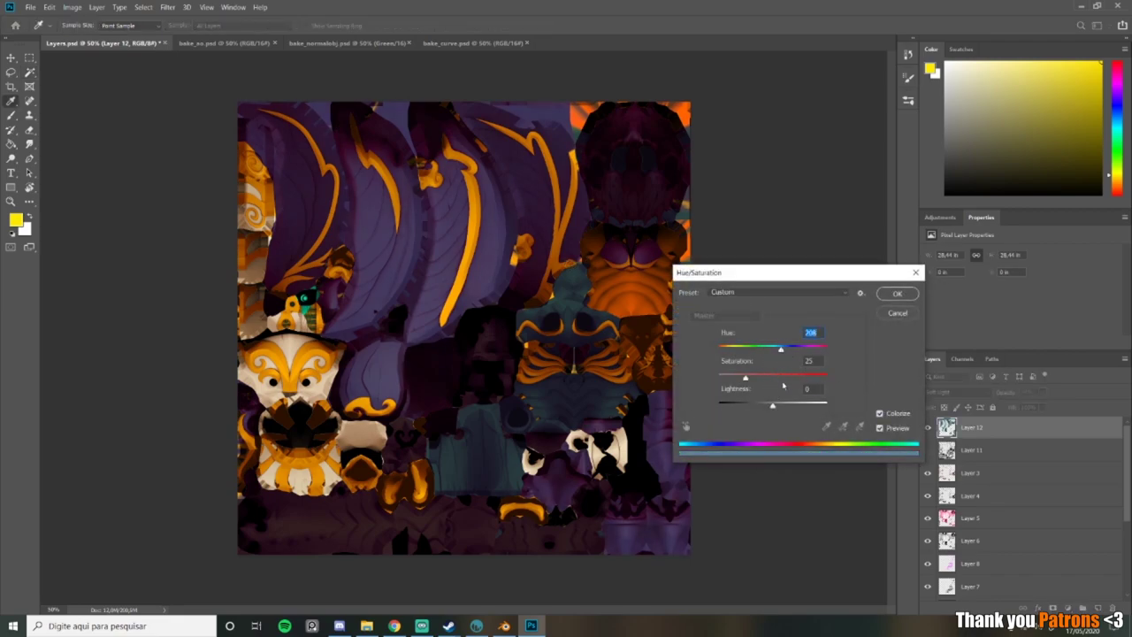
mouse_move(773, 403)
left_mouse_down()
mouse_move(794, 407)
mouse_move(755, 377)
mouse_move(778, 377)
mouse_move(807, 351)
mouse_move(773, 407)
left_mouse_up()
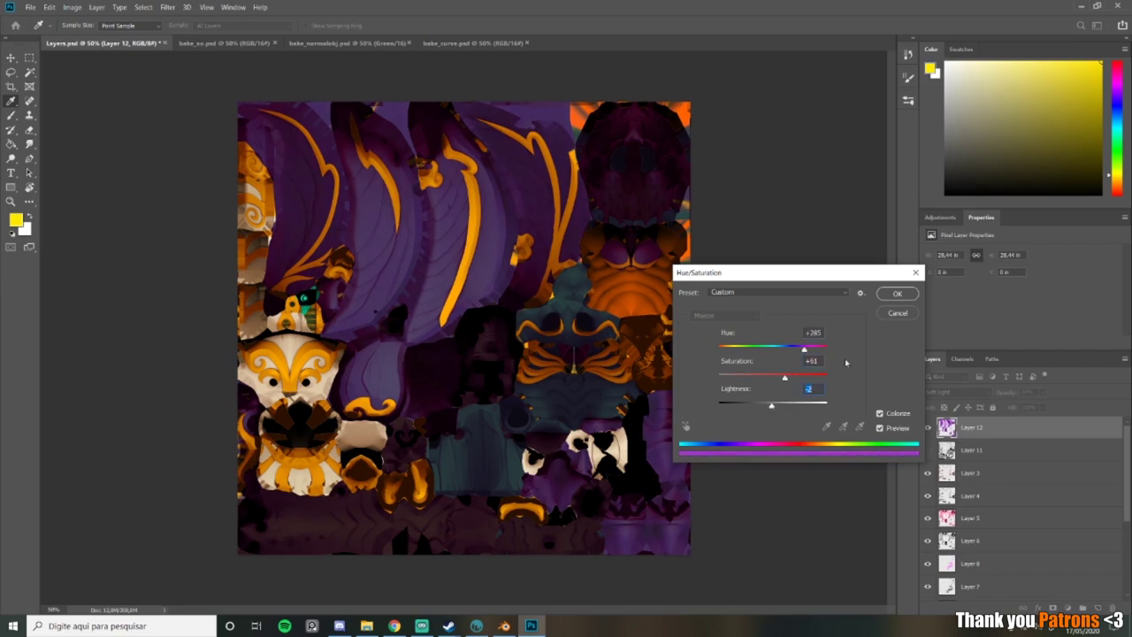
left_click(897, 294)
Step: Compare the texture with Layer 12 hidden and shown, leave the layer visible and save the document
left_click(927, 429)
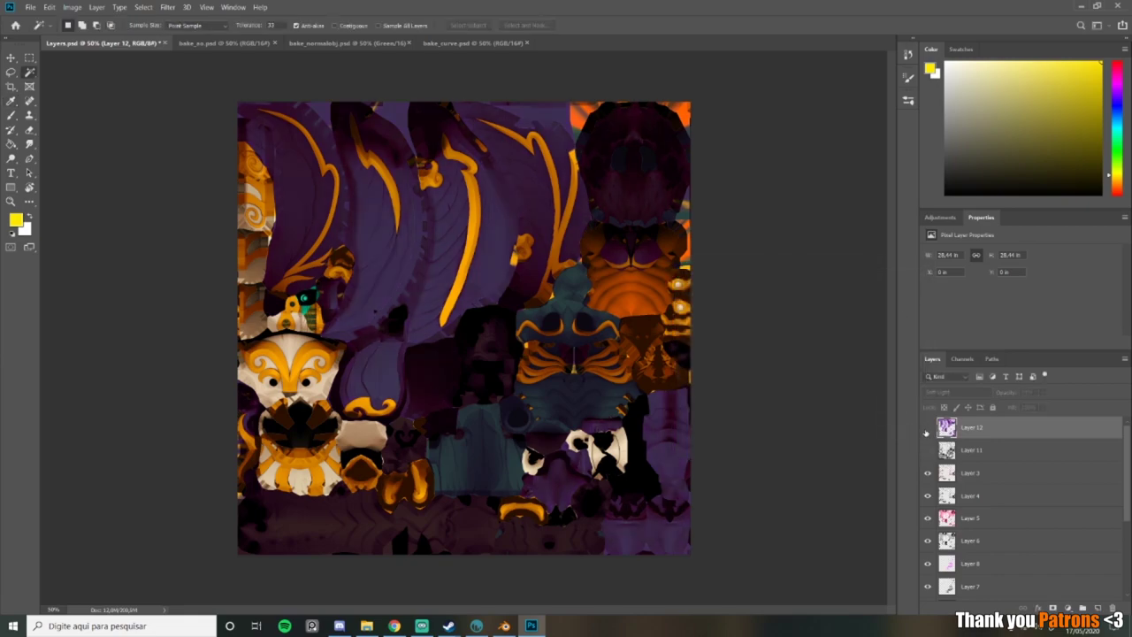
left_click(927, 429)
left_click(927, 430)
left_click(927, 429)
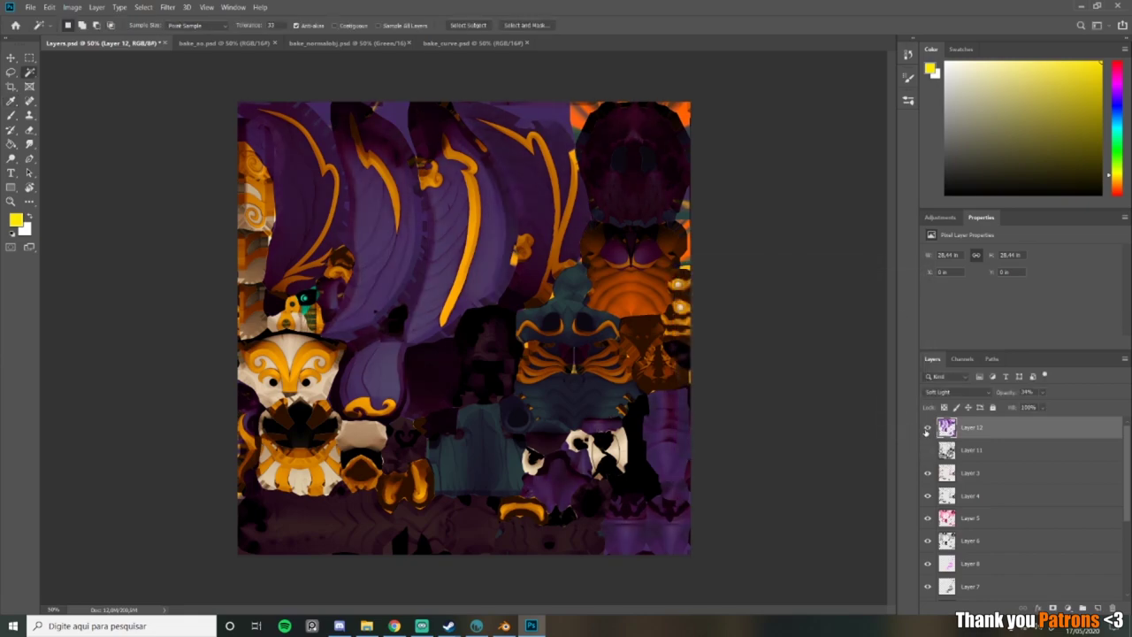
left_click(927, 429)
left_click(927, 429)
key("ctrl+s")
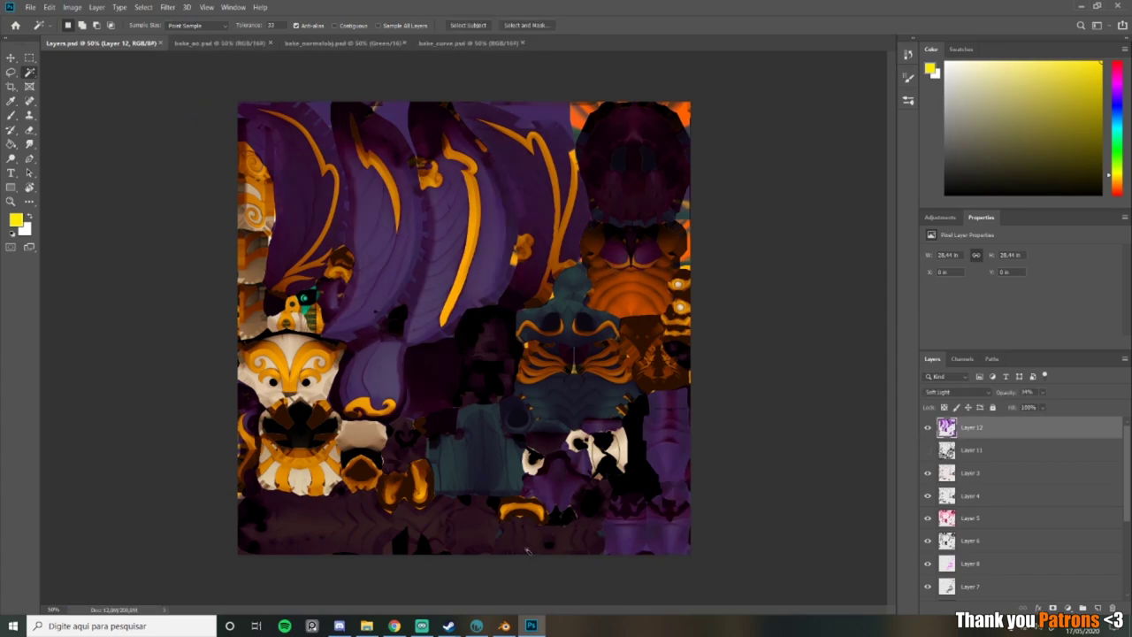
Step: Switch to 3D-Coat and compare the creature with Layer 12 hidden and shown
left_click(482, 627)
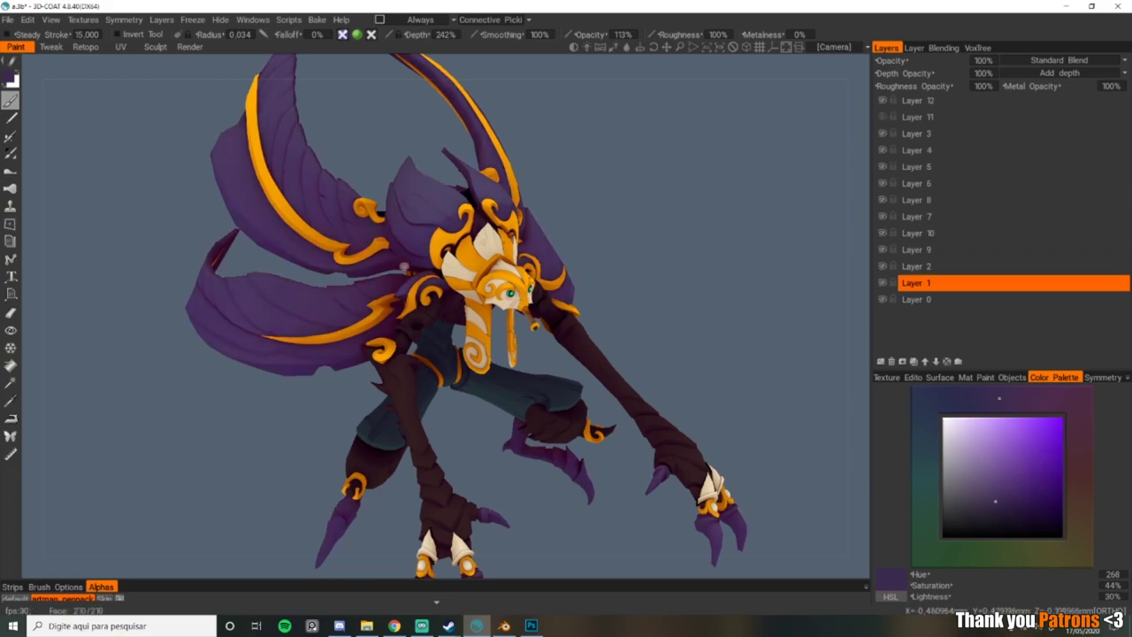
mouse_move(420, 276)
left_mouse_down("alt")
mouse_move(332, 268)
mouse_move(420, 262)
left_mouse_up("alt")
middle_click_drag(421, 261, 463, 297, "alt")
right_click_drag(462, 297, 463, 284, "alt")
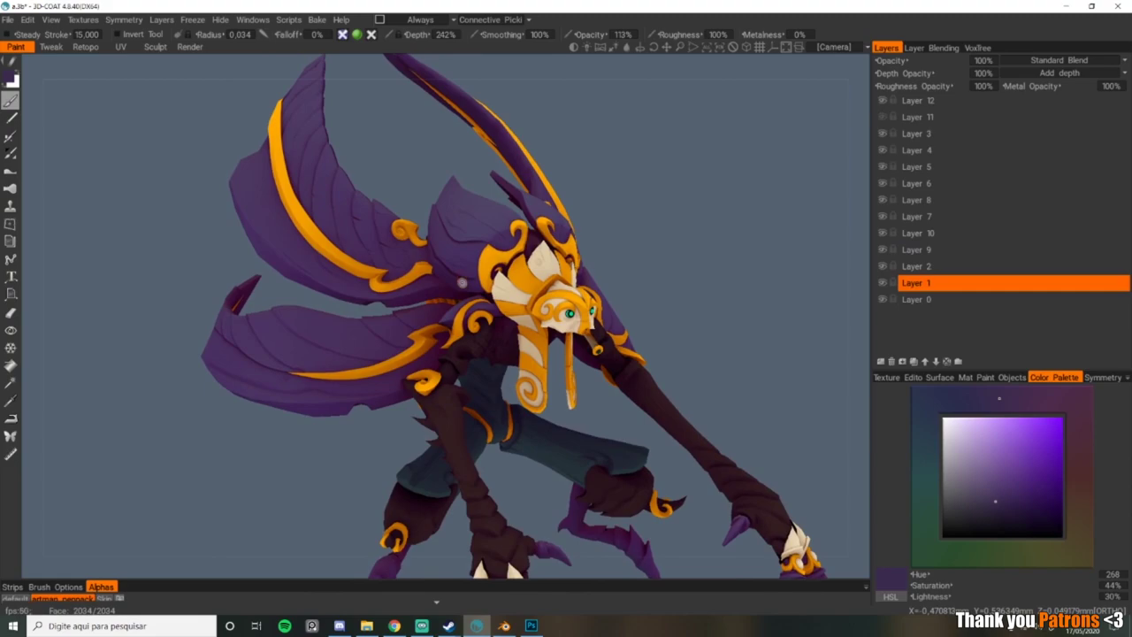
left_click(911, 100)
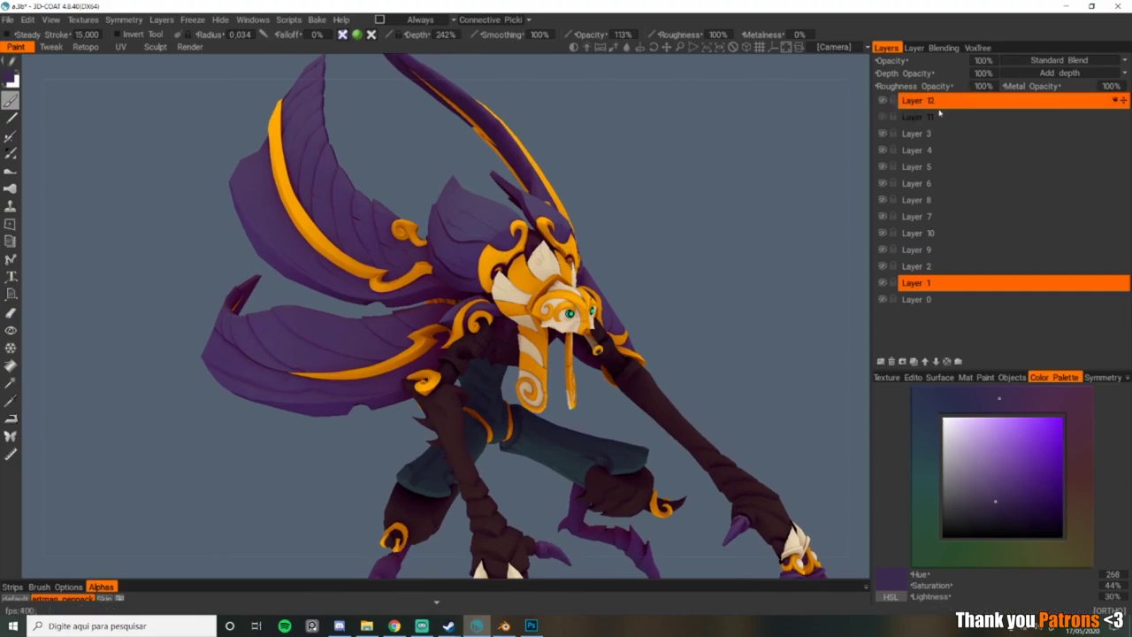
left_click(882, 103)
left_click(882, 103)
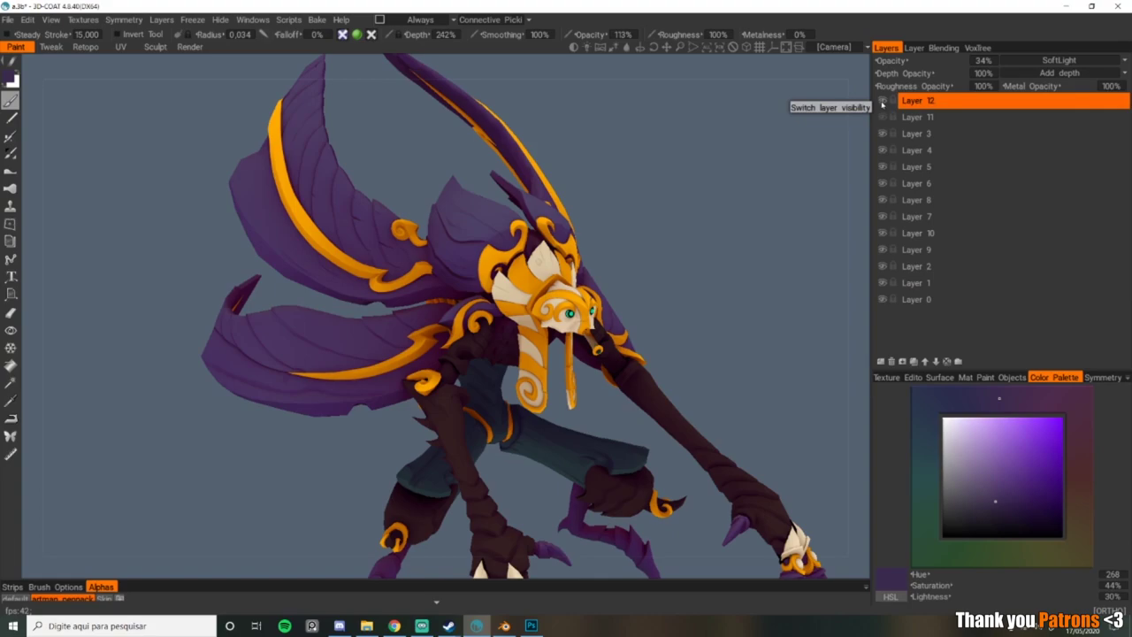
Step: Choose a soft round alpha from the artman penpack set and set the brush radius to about 0.208
left_click_drag(626, 181, 656, 189)
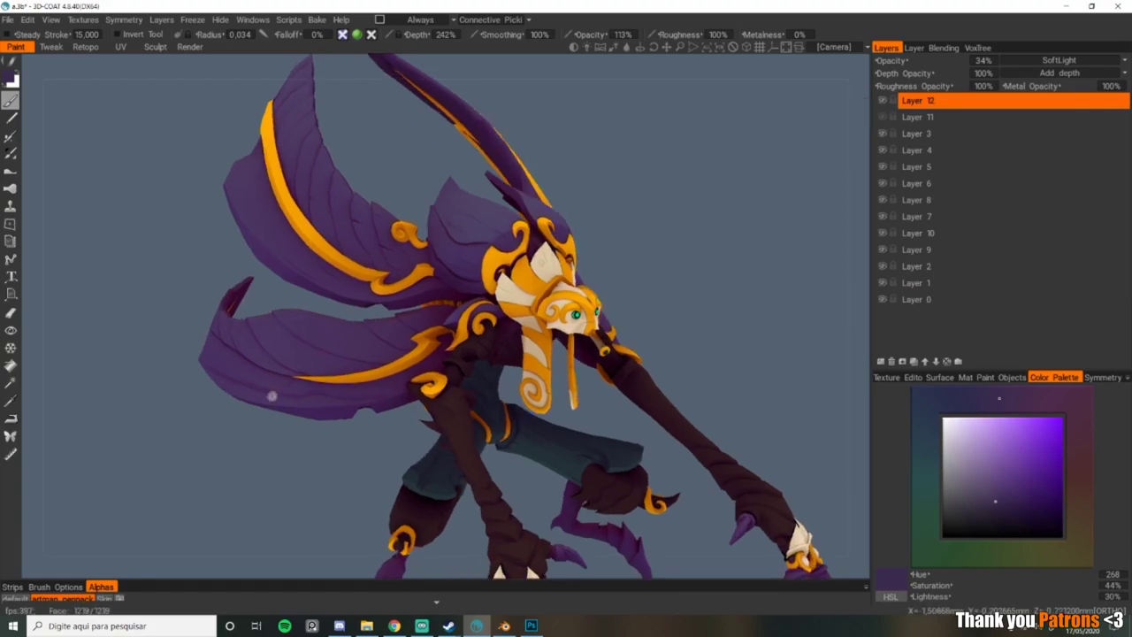
left_click_drag(457, 580, 457, 543)
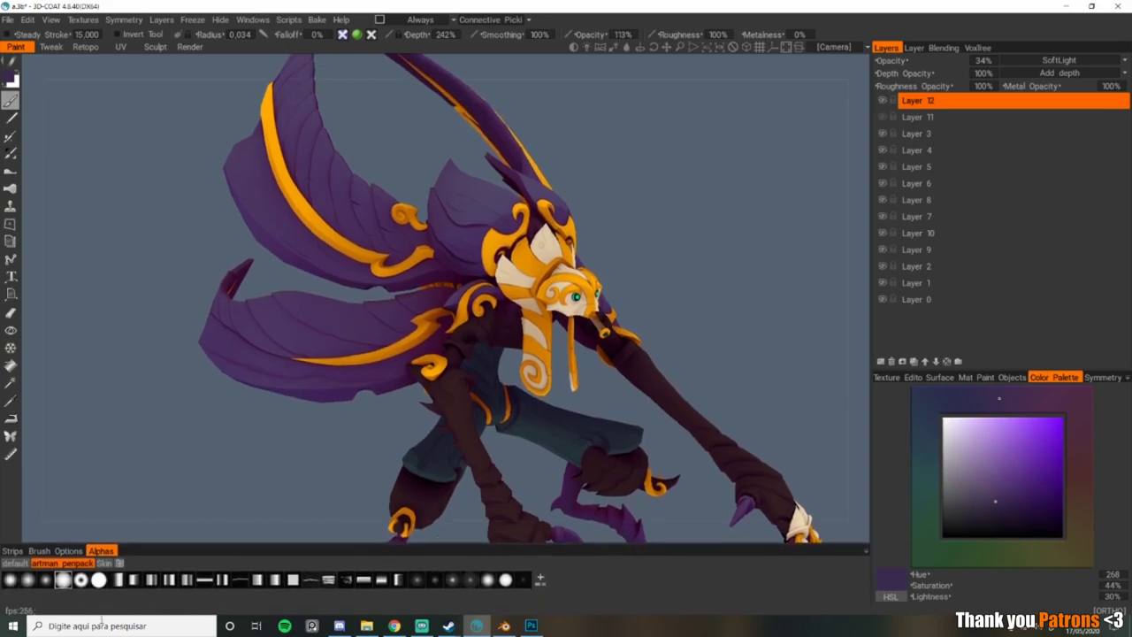
left_click(46, 580)
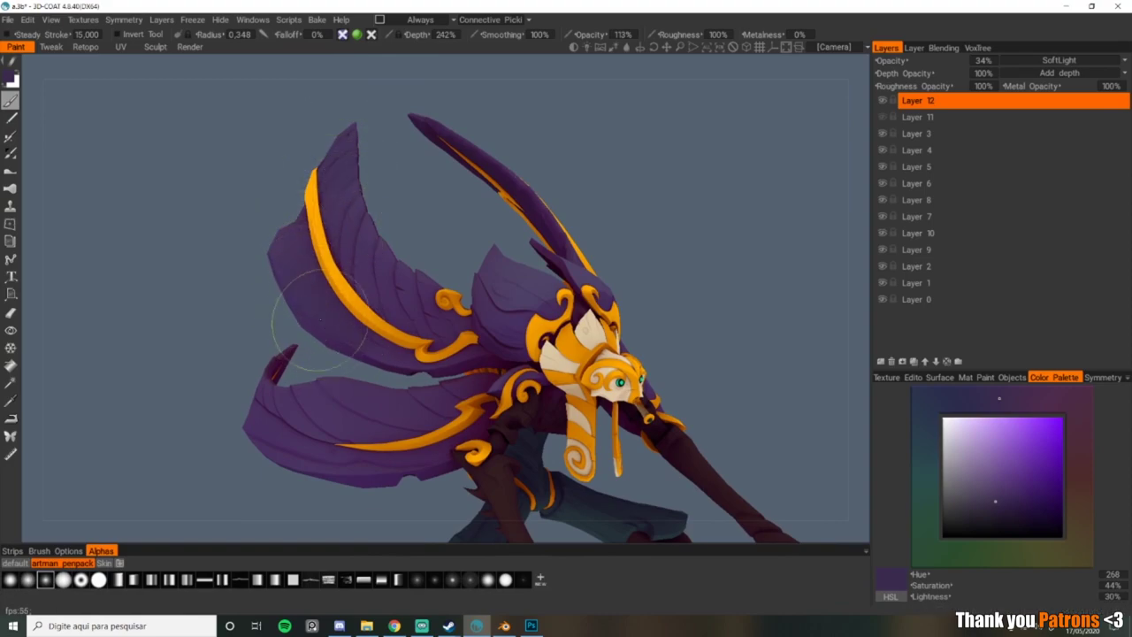
right_click_drag(557, 290, 525, 270)
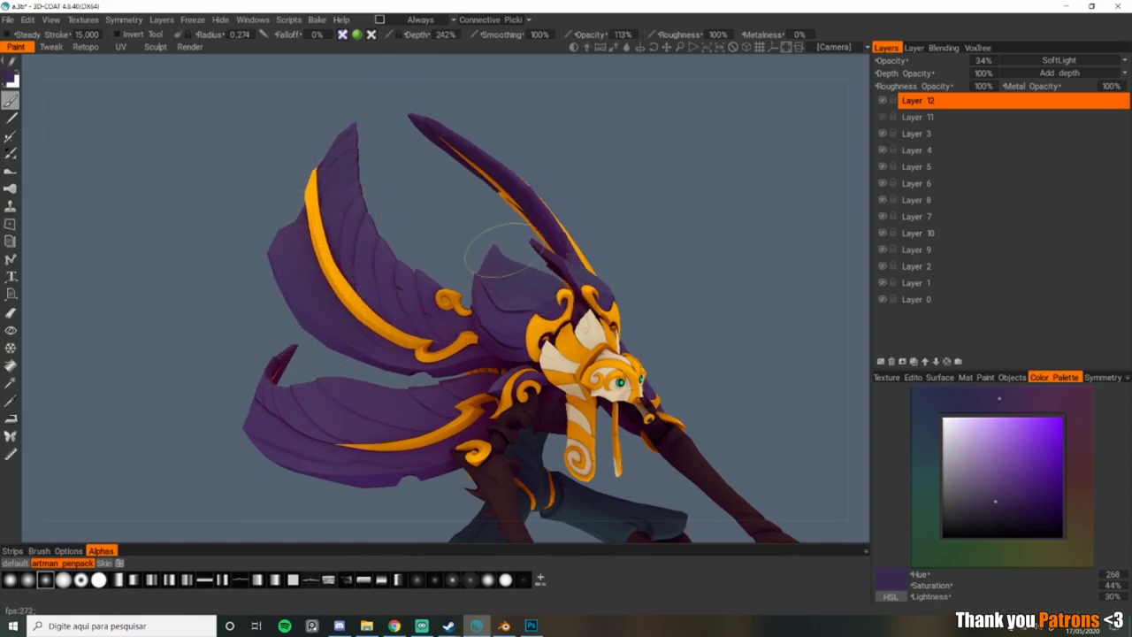
left_click_drag(630, 186, 530, 210)
right_click_drag(527, 290, 511, 276)
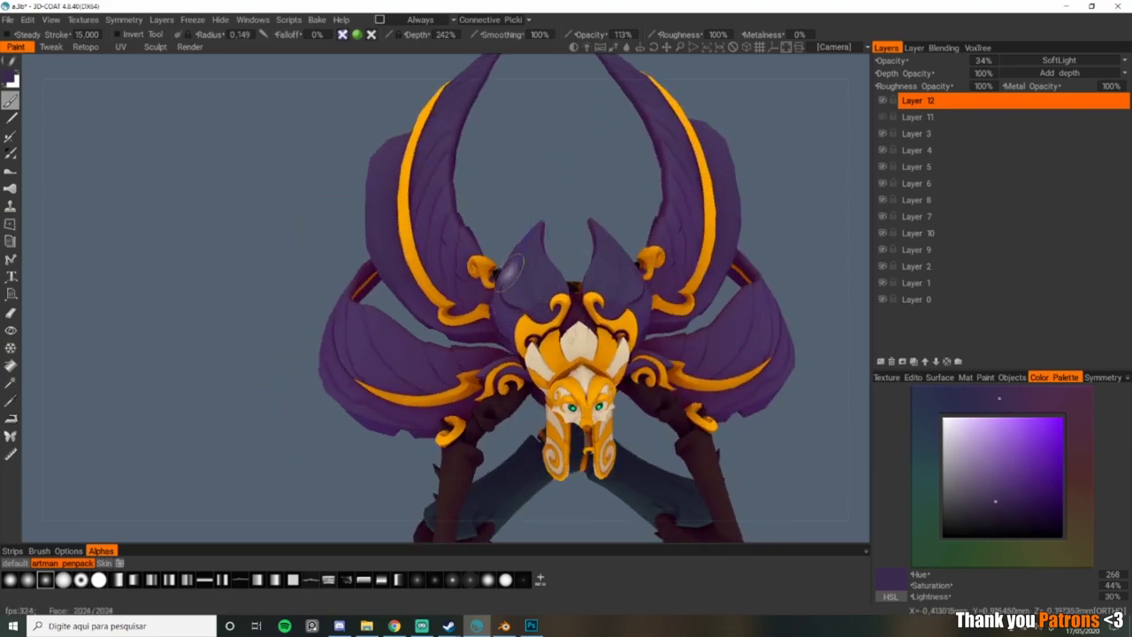
middle_click_drag(557, 242, 510, 205)
left_click_drag(500, 165, 520, 156)
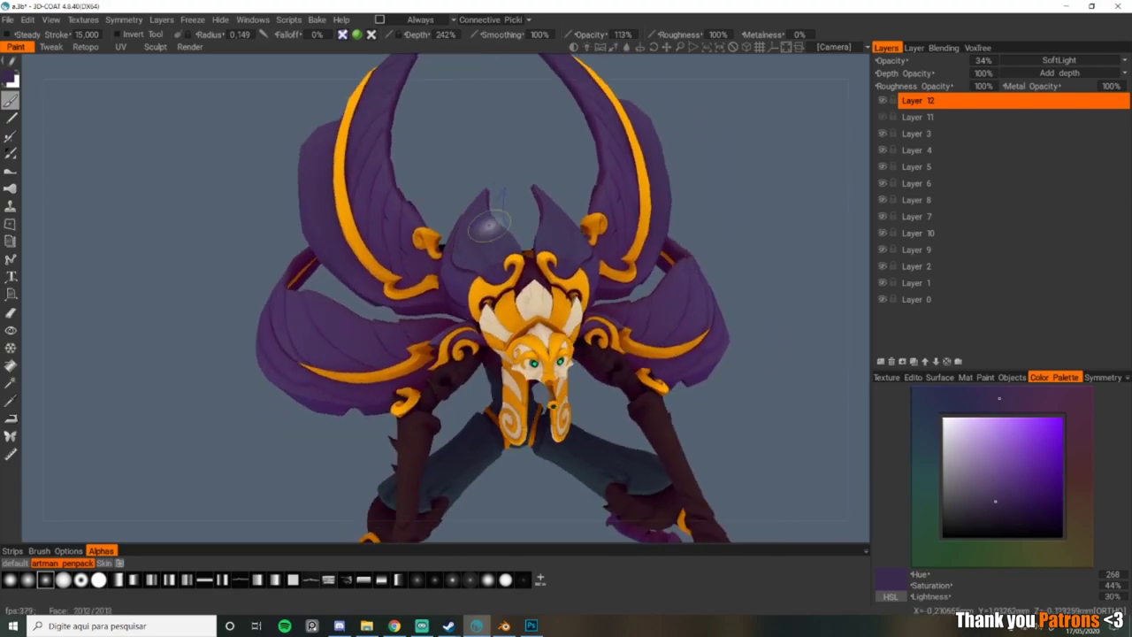
right_click_drag(489, 219, 501, 216)
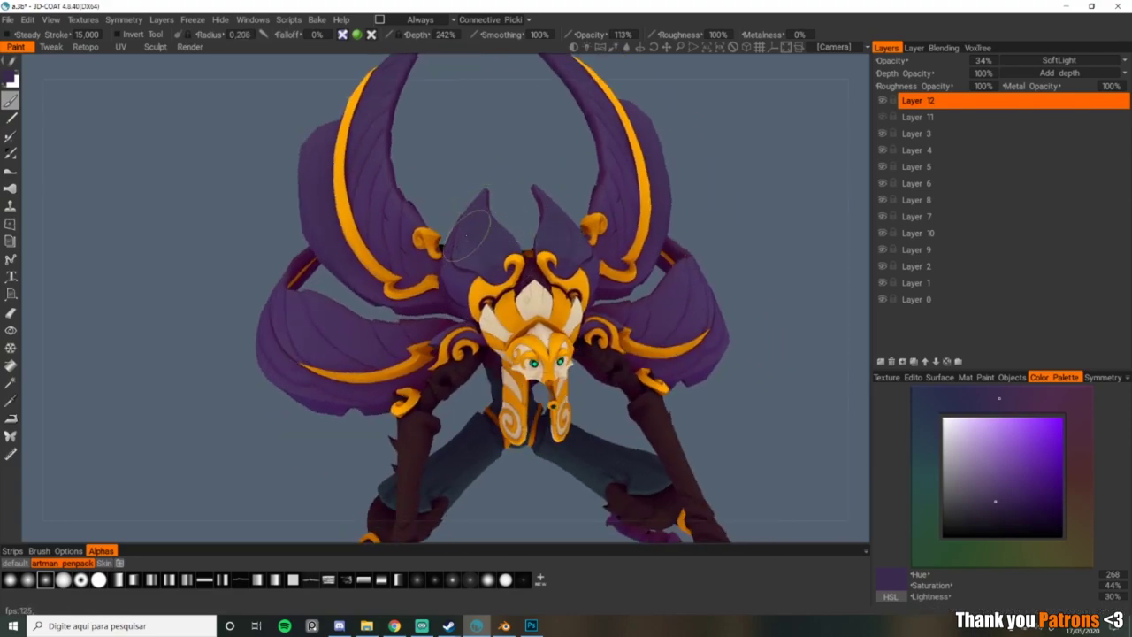
Step: Examine the wings, shoulder plates and head from several angles, trying brush sizes over the purple parts
left_click_drag(237, 254, 308, 262)
right_click_drag(430, 326, 414, 336)
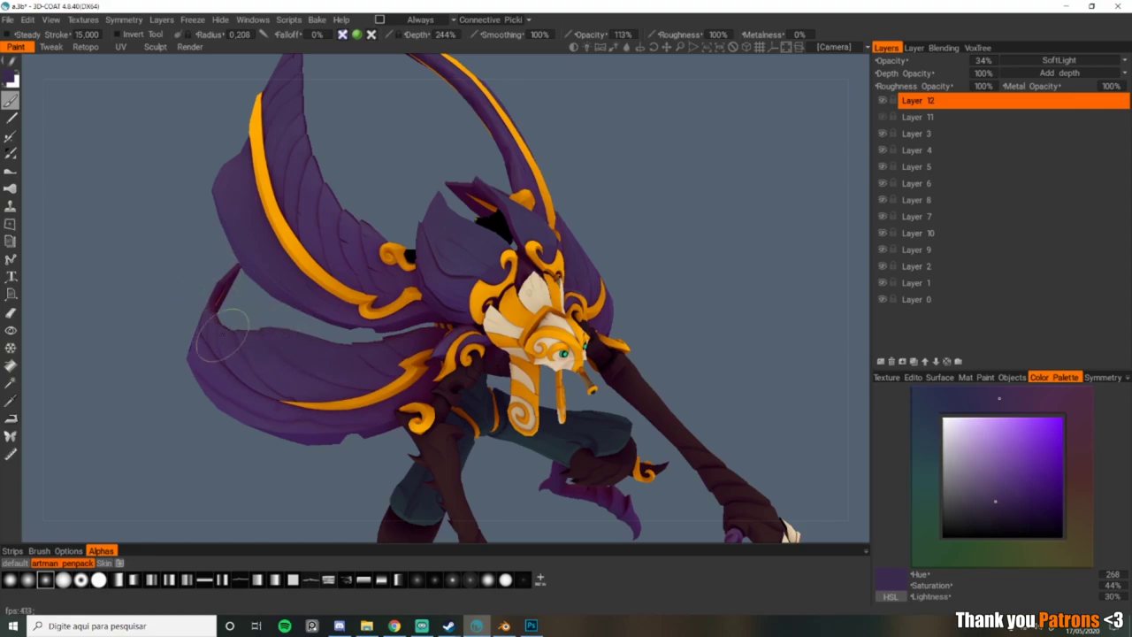
middle_click_drag(341, 118, 362, 209)
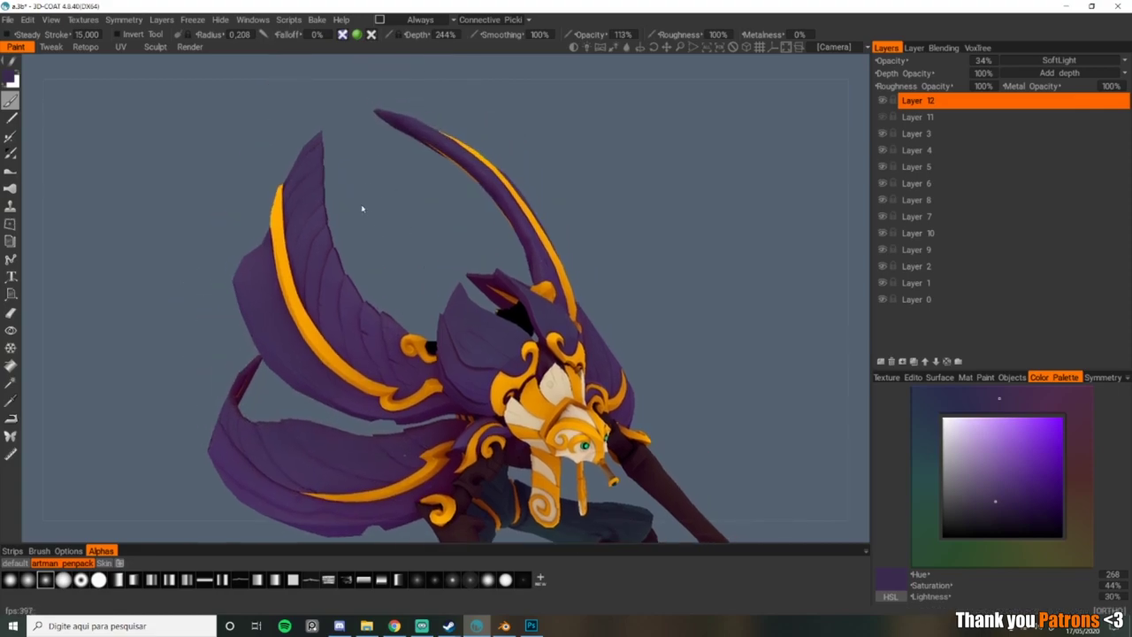
mouse_move(362, 209)
left_mouse_down()
mouse_move(362, 192)
mouse_move(372, 238)
left_mouse_up()
right_click_drag(320, 229, 341, 230)
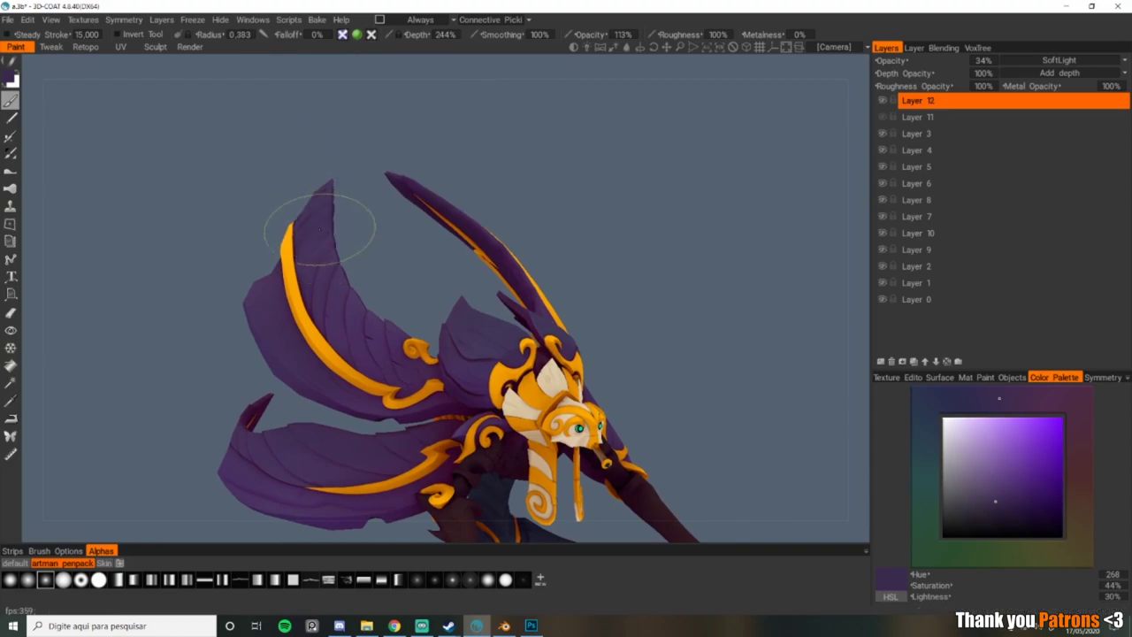
left_click(320, 284)
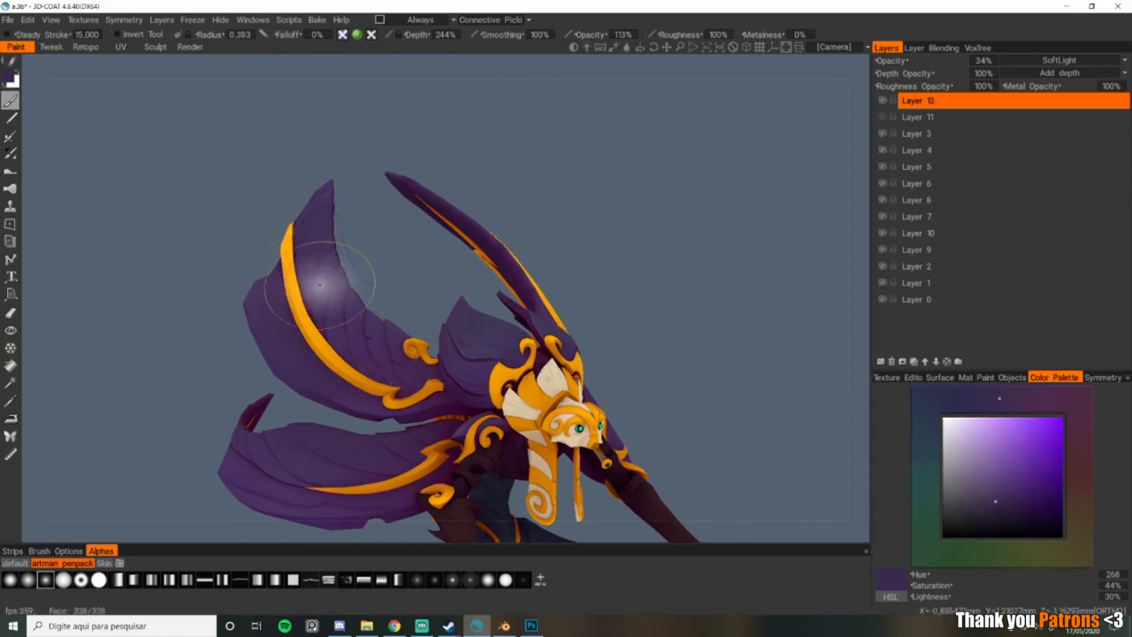
left_click_drag(428, 322, 422, 319)
right_click_drag(484, 323, 469, 310)
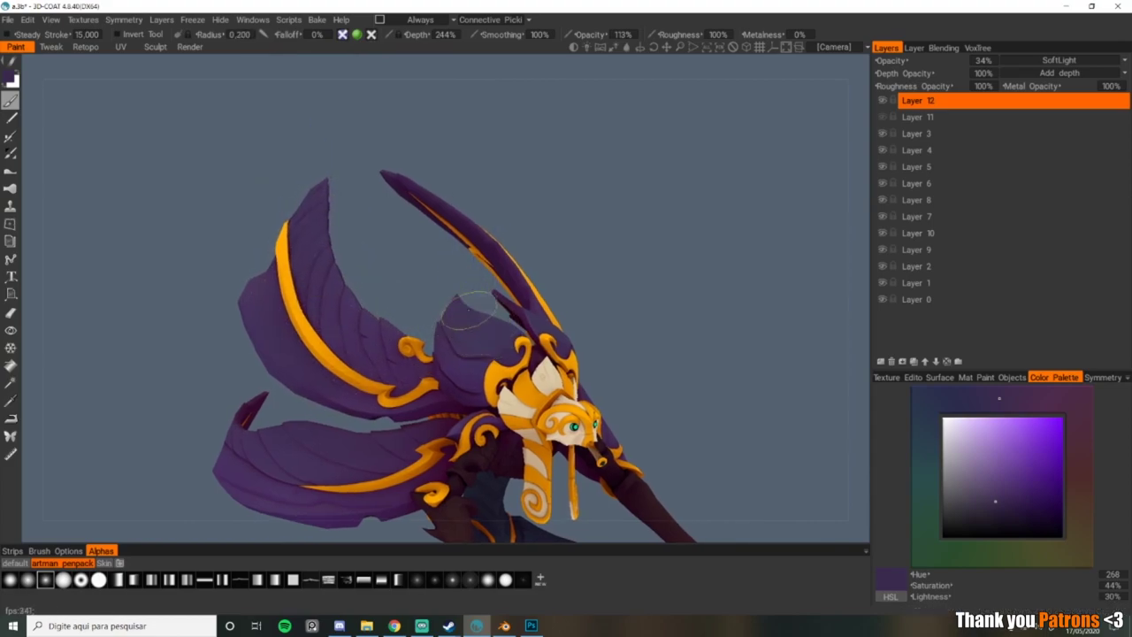
middle_click_drag(513, 225, 449, 114, "alt")
left_click_drag(579, 203, 501, 212, "alt")
middle_click_drag(531, 172, 560, 154, "alt")
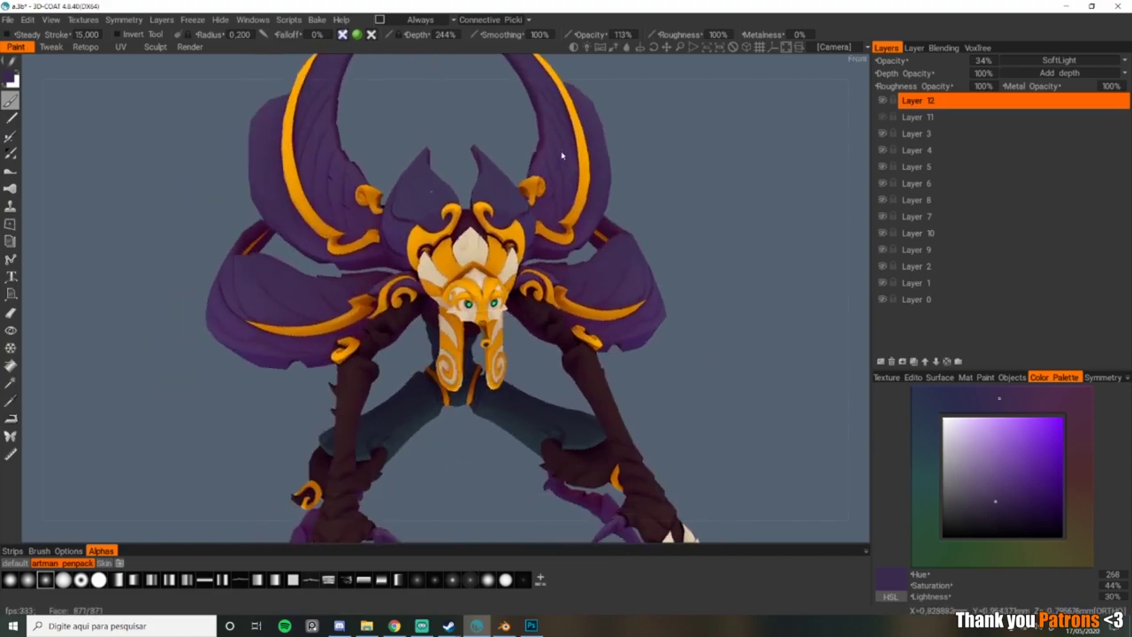
right_click_drag(560, 154, 522, 165, "alt")
mouse_move(522, 165)
left_mouse_down("alt")
mouse_move(533, 169)
mouse_move(505, 169)
mouse_move(556, 201)
mouse_move(513, 169)
mouse_move(536, 178)
left_mouse_up("alt")
scroll(555, 201, "up", 2)
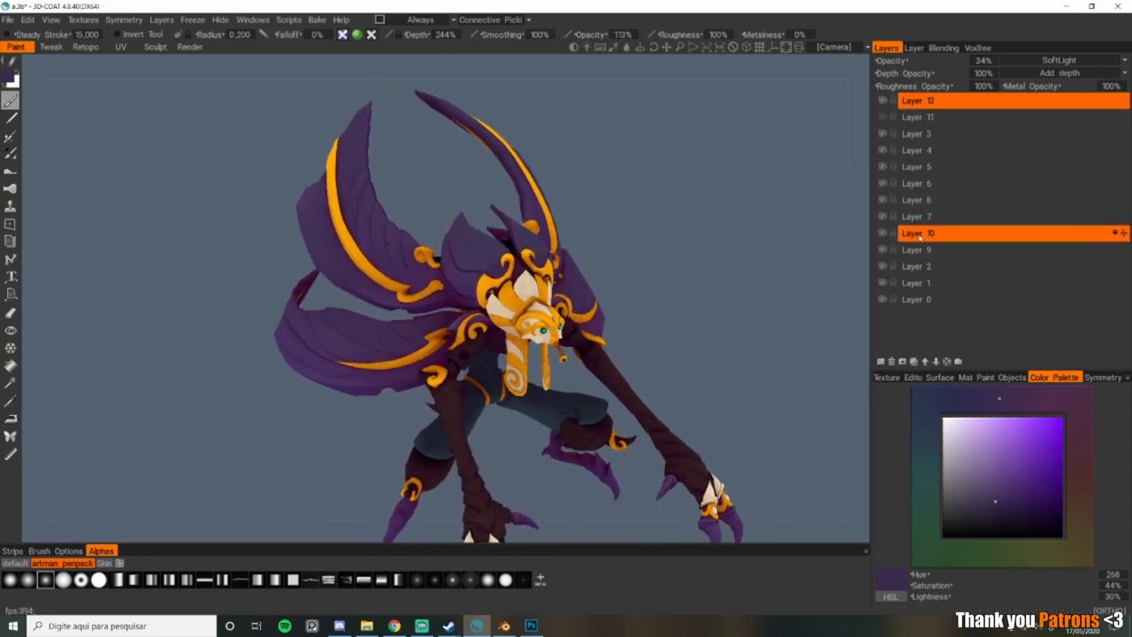
Step: Select Layer 1 and compare the model with that base color layer hidden and shown
scroll(675, 151, "up", 2)
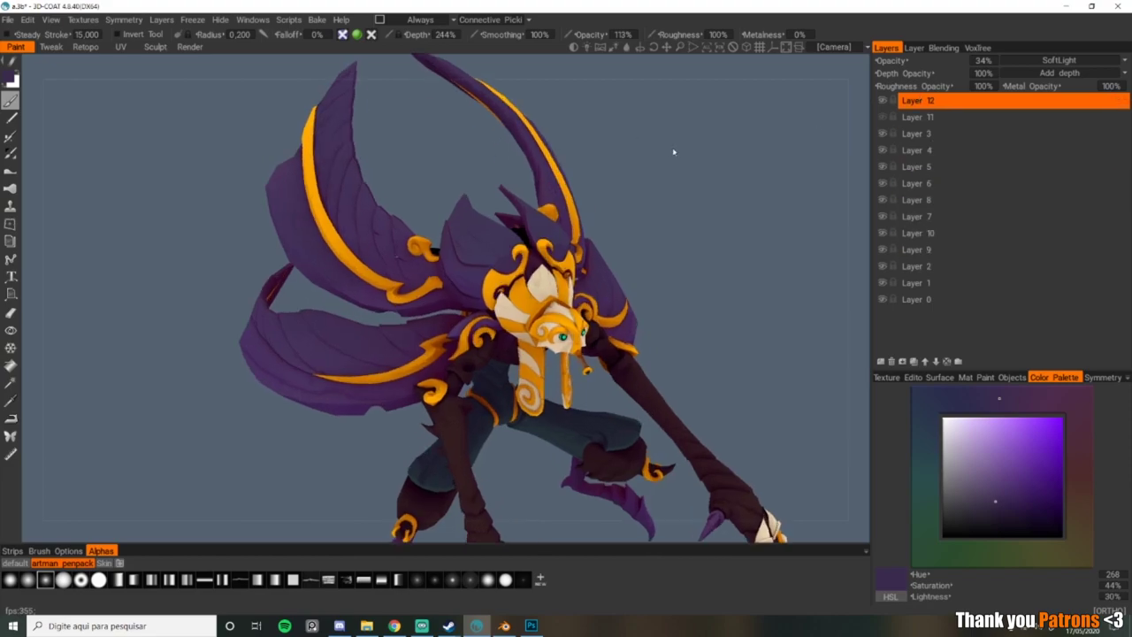
left_click(924, 281)
left_click(882, 283)
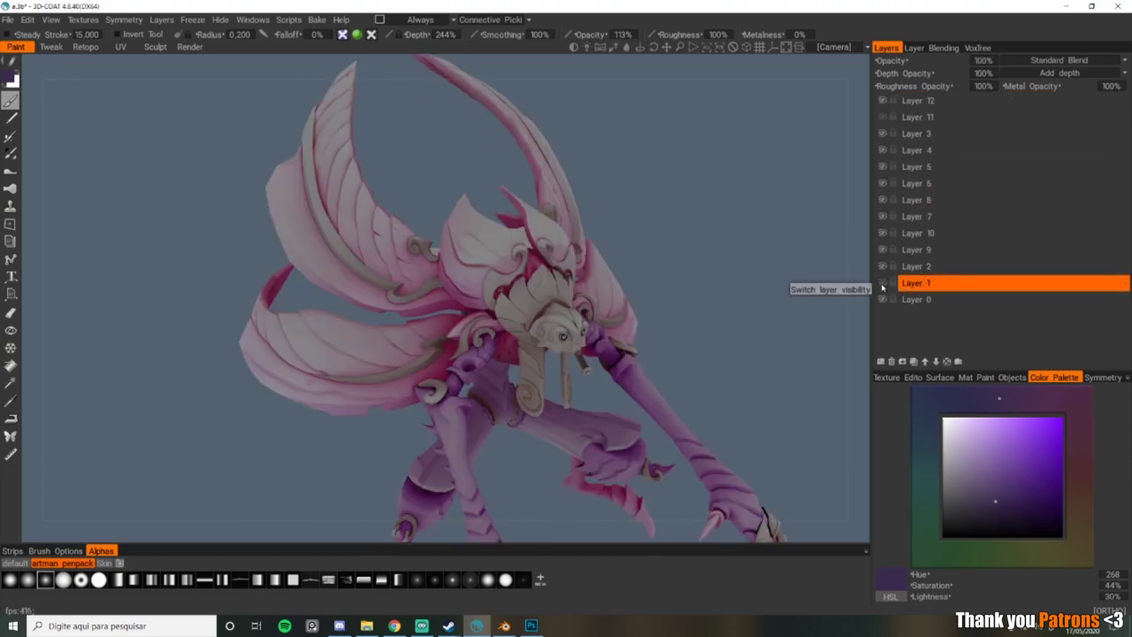
left_click(883, 285)
scroll(655, 257, "up", 3)
scroll(654, 257, "down", 3)
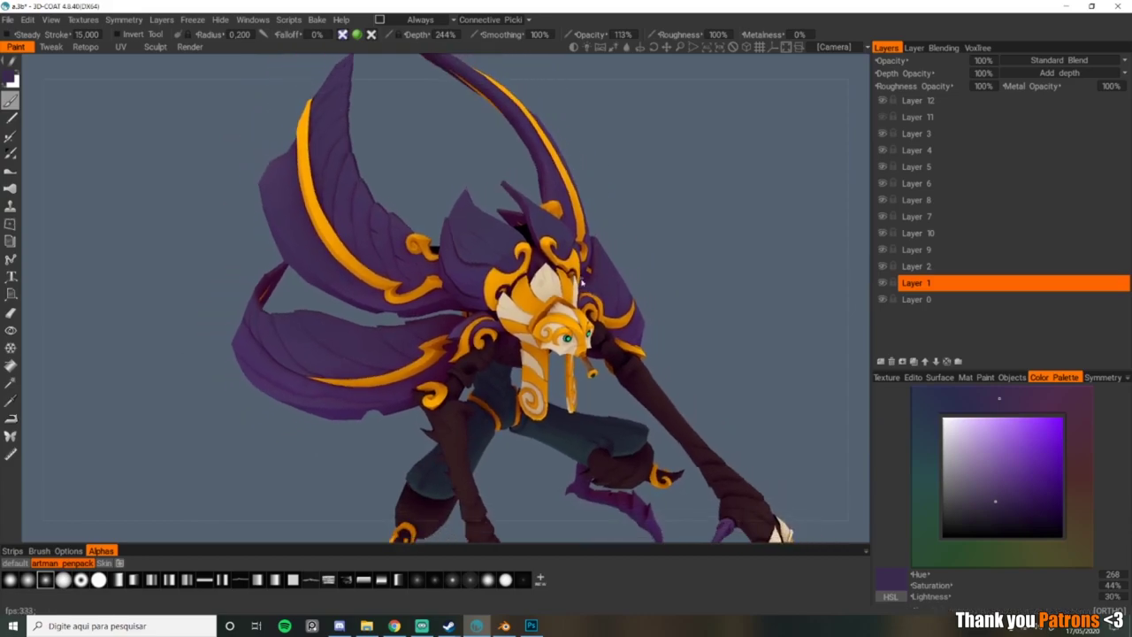
Step: Add a new paint layer directly above Layer 1
left_click_drag(654, 256, 551, 265)
mouse_move(551, 265)
right_mouse_down()
mouse_move(517, 253)
mouse_move(536, 246)
right_mouse_up()
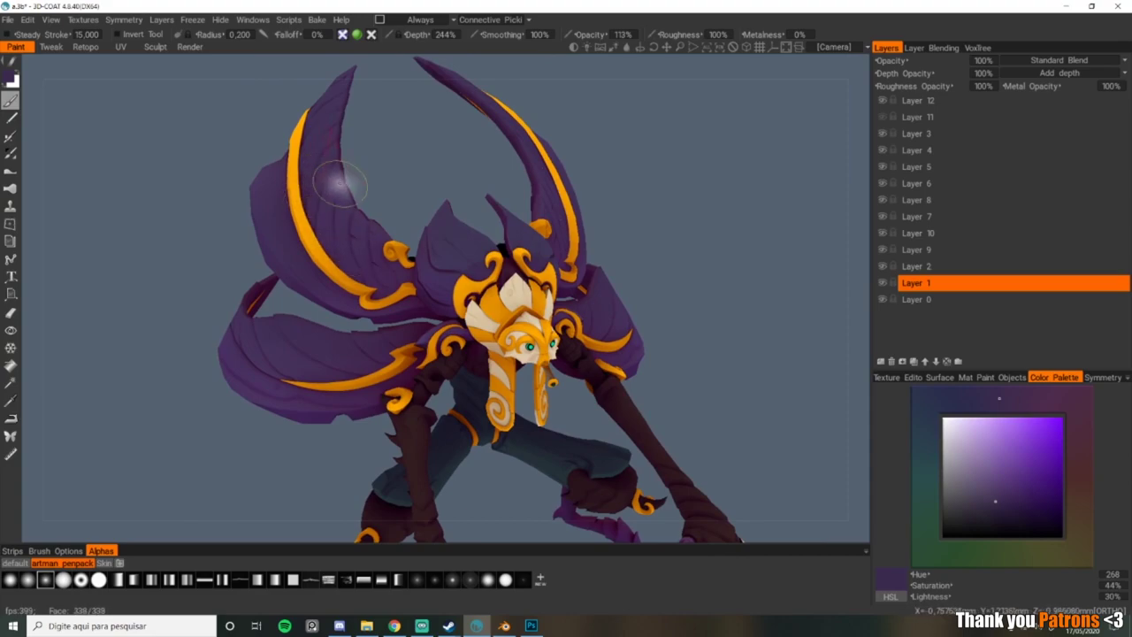
right_click_drag(432, 256, 472, 279)
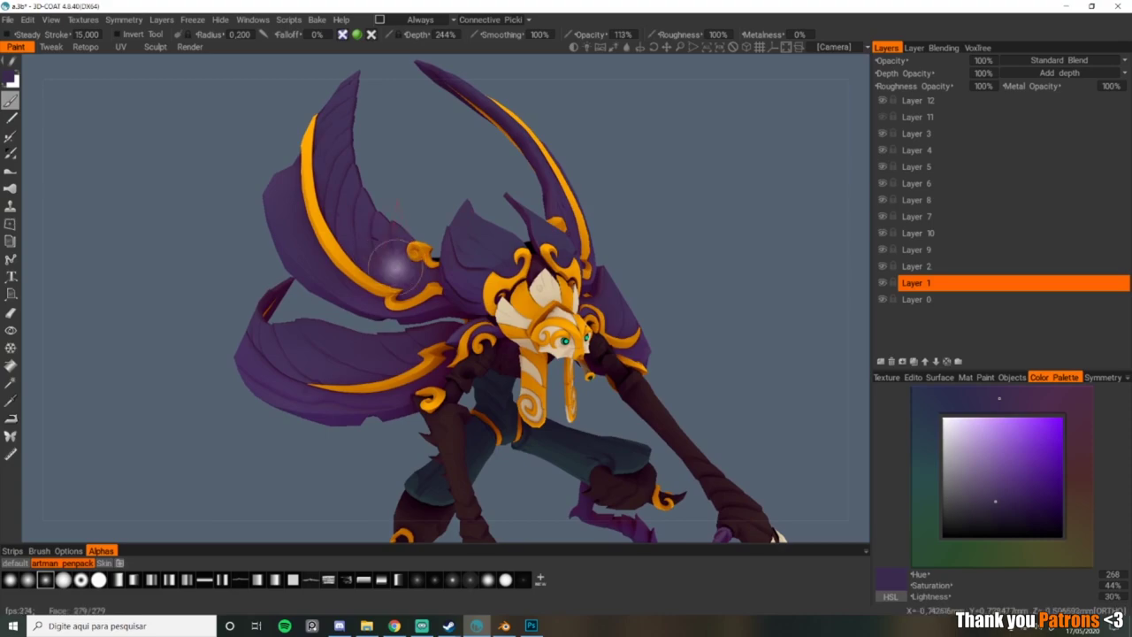
mouse_move(478, 276)
left_mouse_down("alt")
mouse_move(435, 263)
mouse_move(482, 272)
left_mouse_up("alt")
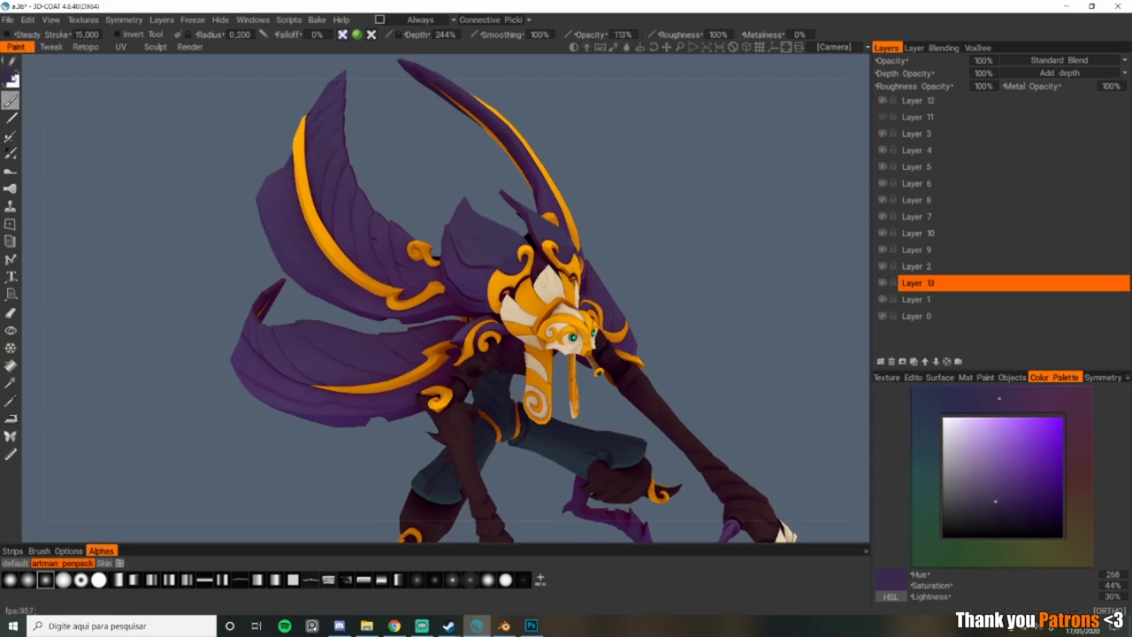
Step: Set the primary paint color to a dark teal with hue 194, saturation 79% and lightness 43%
left_click(11, 78)
left_click(482, 265)
left_click_drag(407, 201, 371, 235)
mouse_move(466, 261)
left_mouse_down()
mouse_move(463, 274)
mouse_move(453, 263)
left_mouse_up()
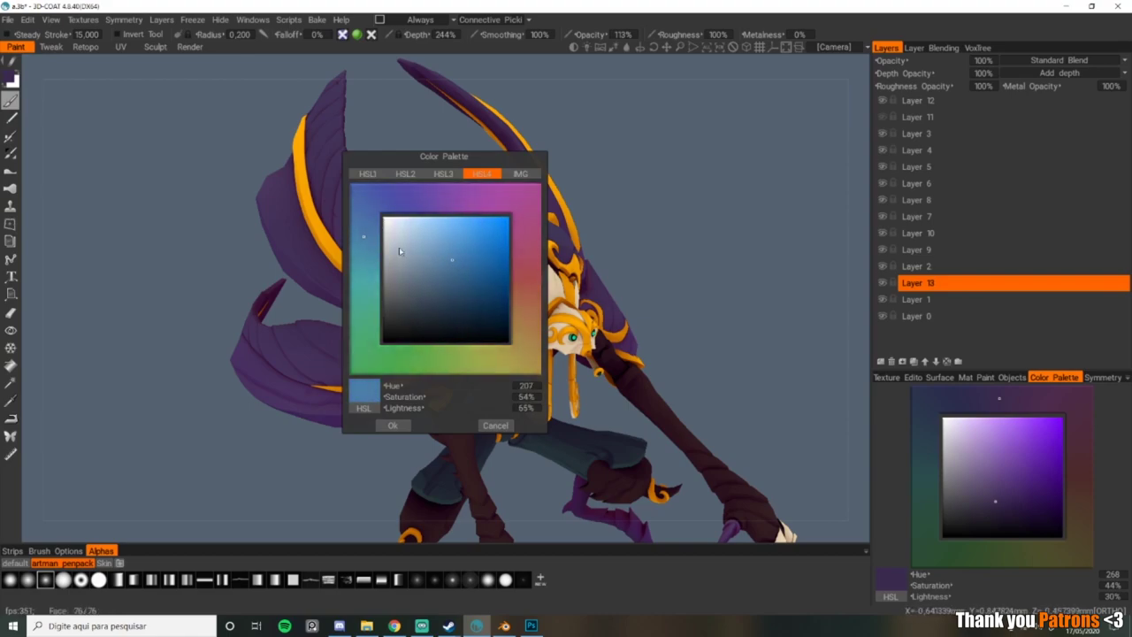
left_click(363, 222)
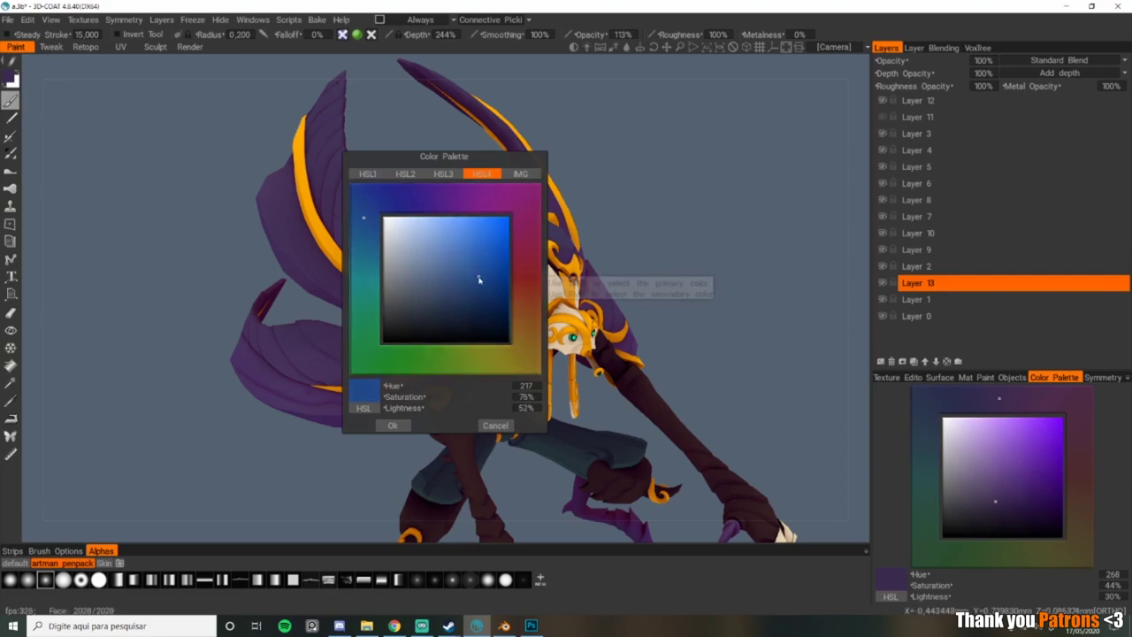
left_click(476, 278)
left_click(363, 257)
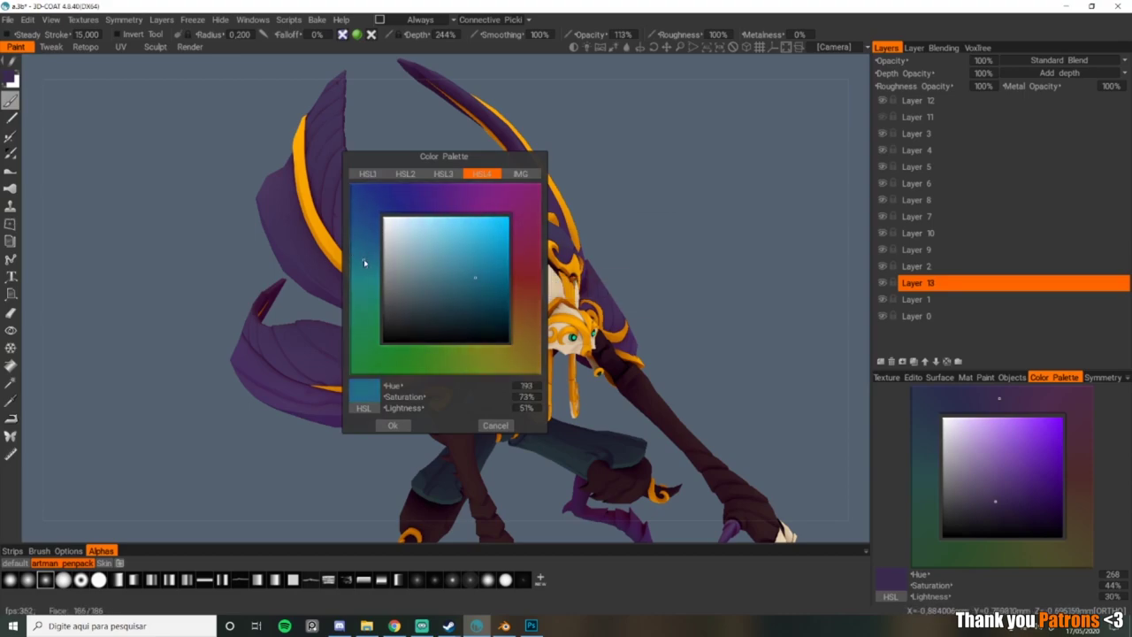
left_click(483, 289)
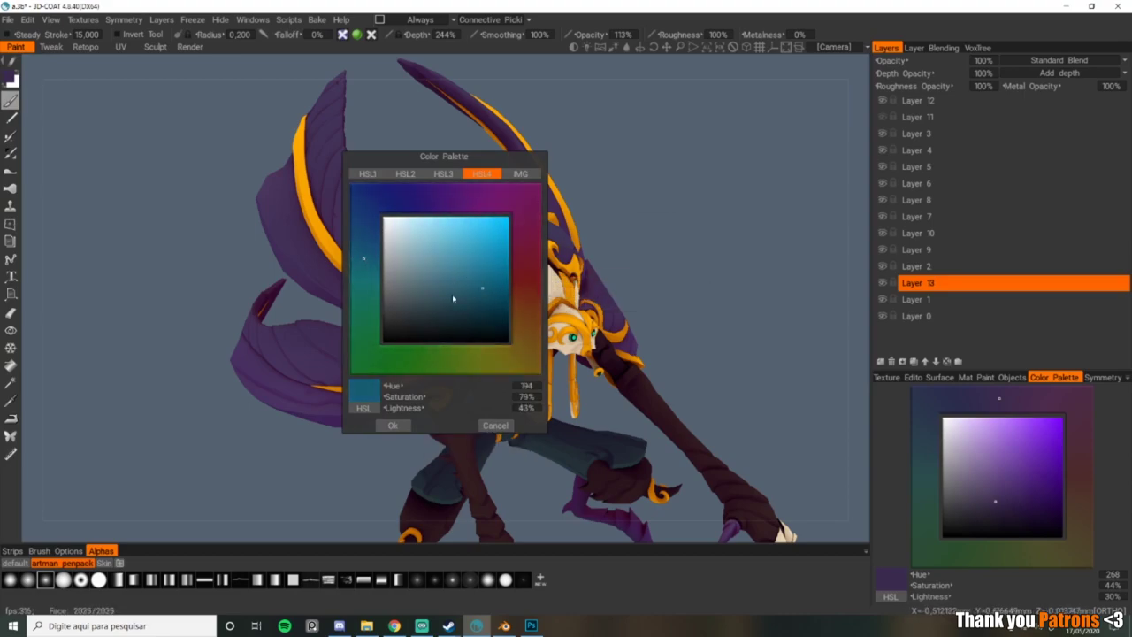
left_click(409, 430)
Step: Paint a soft teal gradient over the inner areas of the upper wings with a brush radius of about 0.283
left_click_drag(529, 137, 397, 241, "alt")
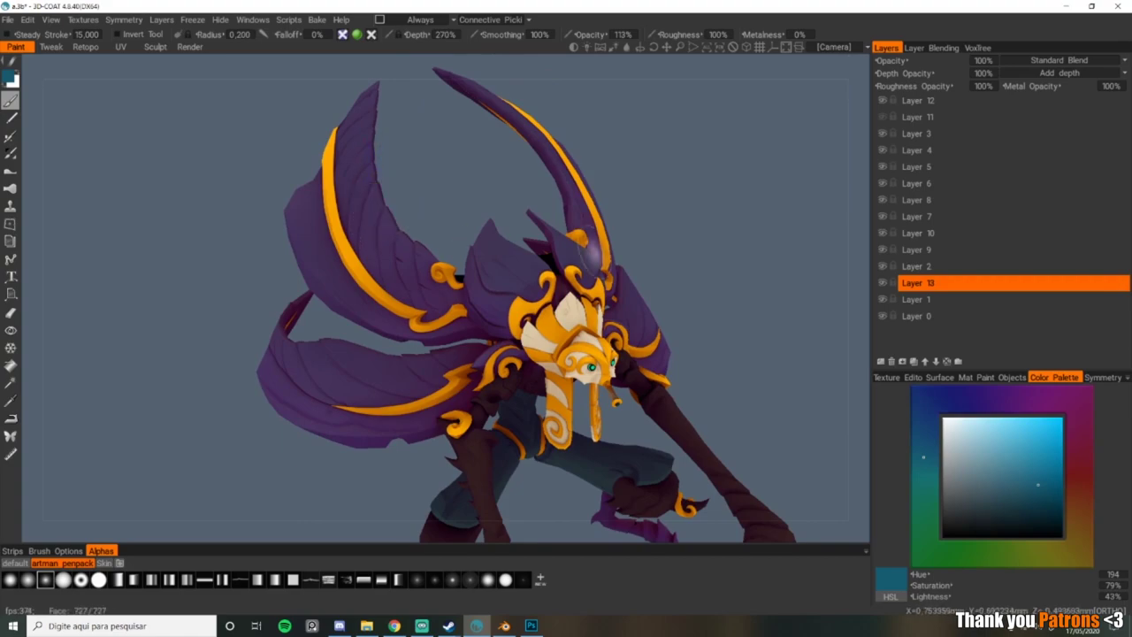
left_click(909, 317, "ctrl")
right_click_drag(370, 219, 382, 218)
left_click_drag(377, 214, 429, 268)
key("ctrl+z")
mouse_move(392, 226)
left_mouse_down()
mouse_move(419, 251)
mouse_move(369, 178)
mouse_move(404, 254)
mouse_move(427, 256)
mouse_move(357, 130)
mouse_move(398, 298)
mouse_move(370, 289)
mouse_move(319, 205)
left_mouse_up()
left_click_drag(400, 299, 427, 314)
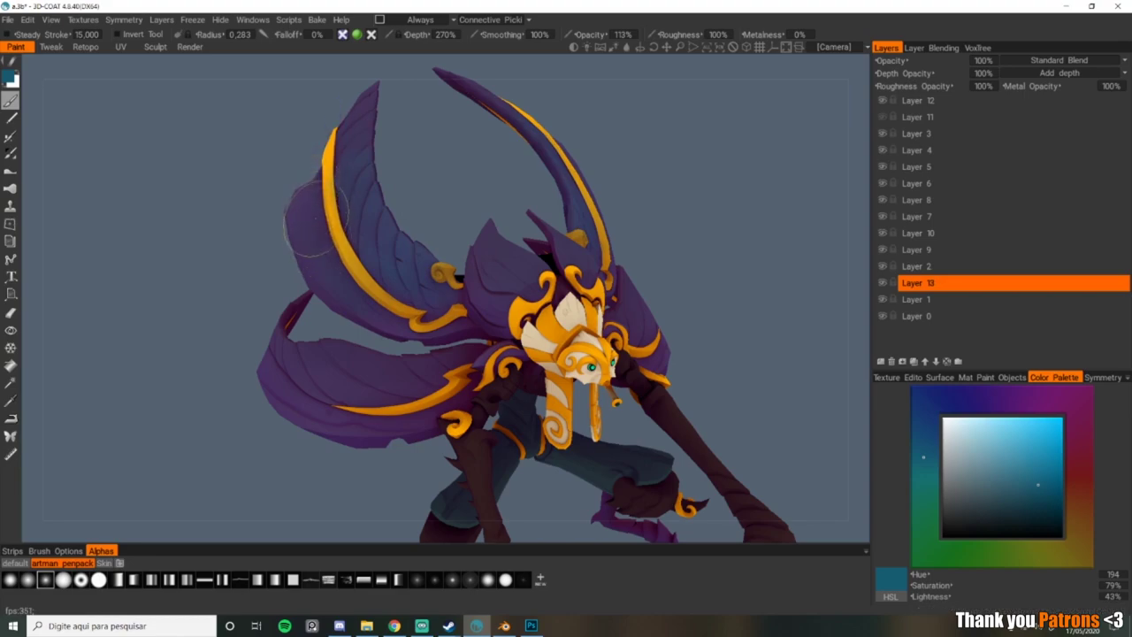
mouse_move(364, 119)
left_mouse_down()
mouse_move(356, 159)
mouse_move(404, 262)
mouse_move(369, 162)
mouse_move(357, 162)
left_mouse_up()
left_click_drag(424, 282, 438, 276)
Step: Paint the same soft teal tint over the lower wings, along the upper edge and near the gold trim
middle_click_drag(378, 148, 361, 70)
left_click_drag(425, 277, 389, 287)
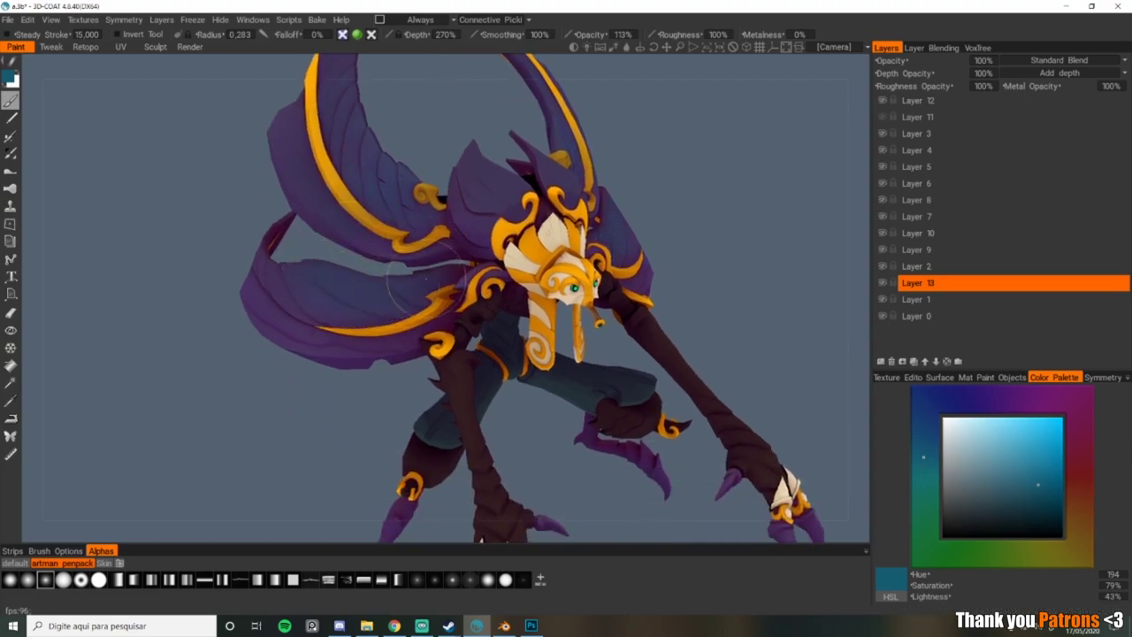
left_click_drag(427, 279, 439, 270)
mouse_move(426, 335)
left_mouse_down()
mouse_move(389, 342)
mouse_move(298, 311)
left_mouse_up()
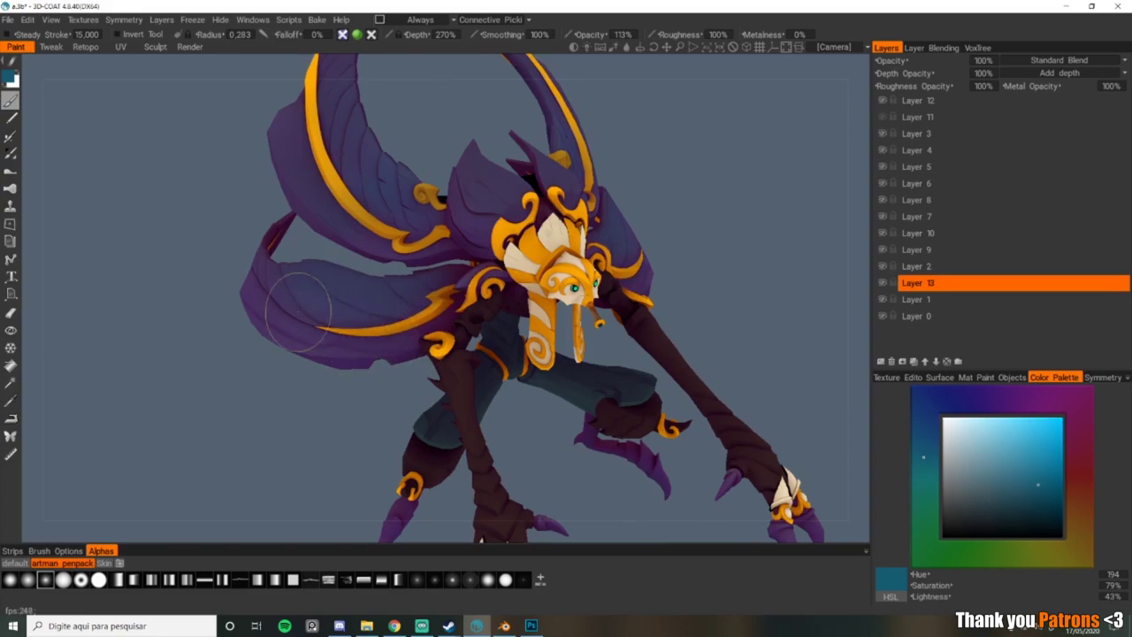
Step: Paint the dark teal tint over the pointed shoulder plates, reducing the brush radius to about 0.157
mouse_move(245, 222)
right_mouse_down()
mouse_move(298, 258)
mouse_move(431, 297)
mouse_move(399, 268)
right_mouse_up()
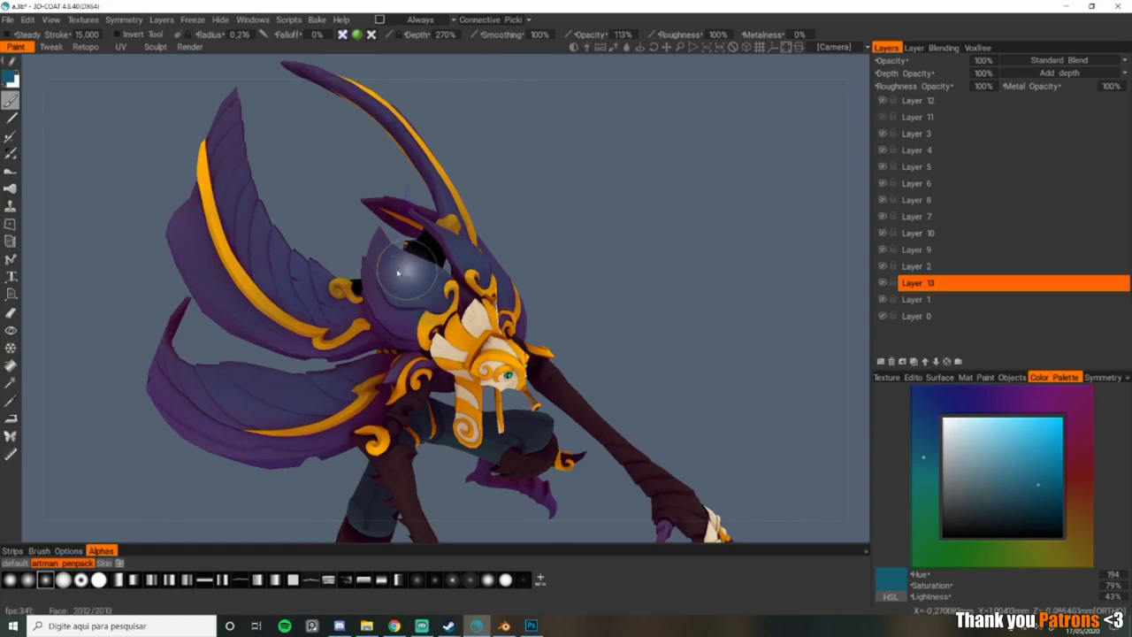
left_click_drag(595, 217, 506, 237)
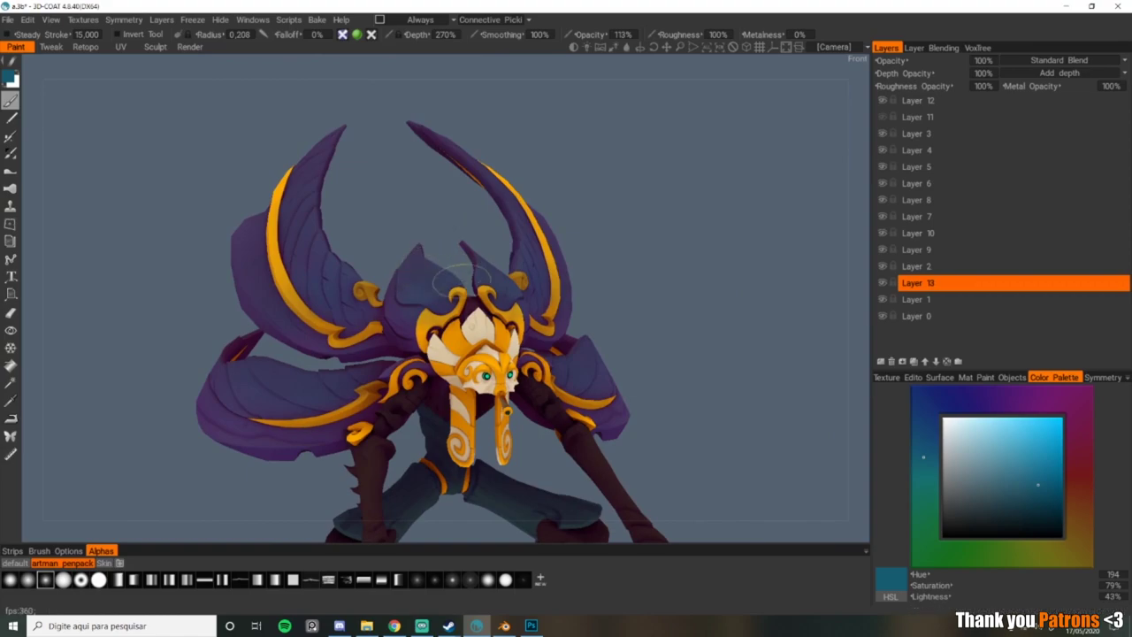
middle_click_drag(416, 262, 491, 288, "alt")
right_click_drag(378, 264, 399, 271)
key("[")
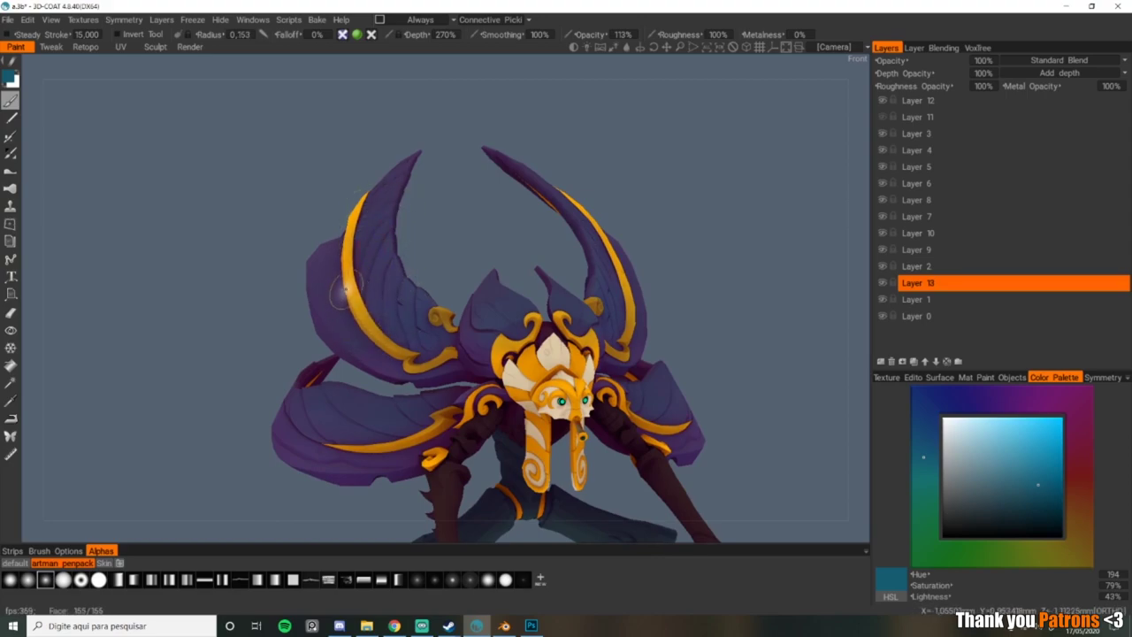
key("[")
key("[")
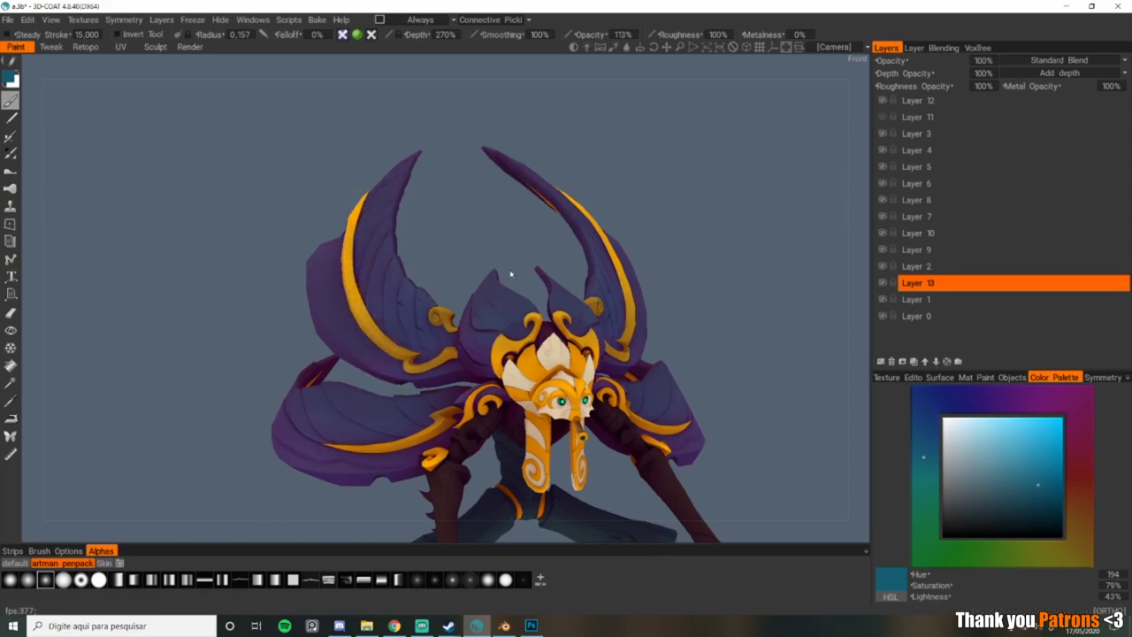
Step: Set the paint color to hue 194, saturation 77% and lightness 56%, and softly tint the wings' outer areas with it
left_click(1038, 472)
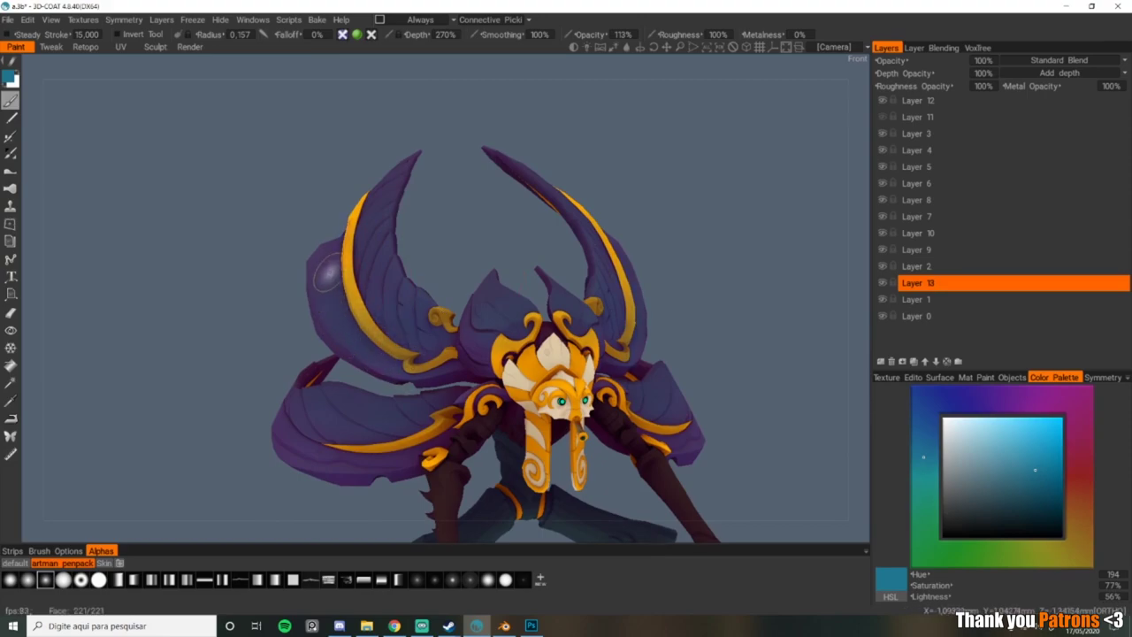
middle_click_drag(439, 357, 398, 247)
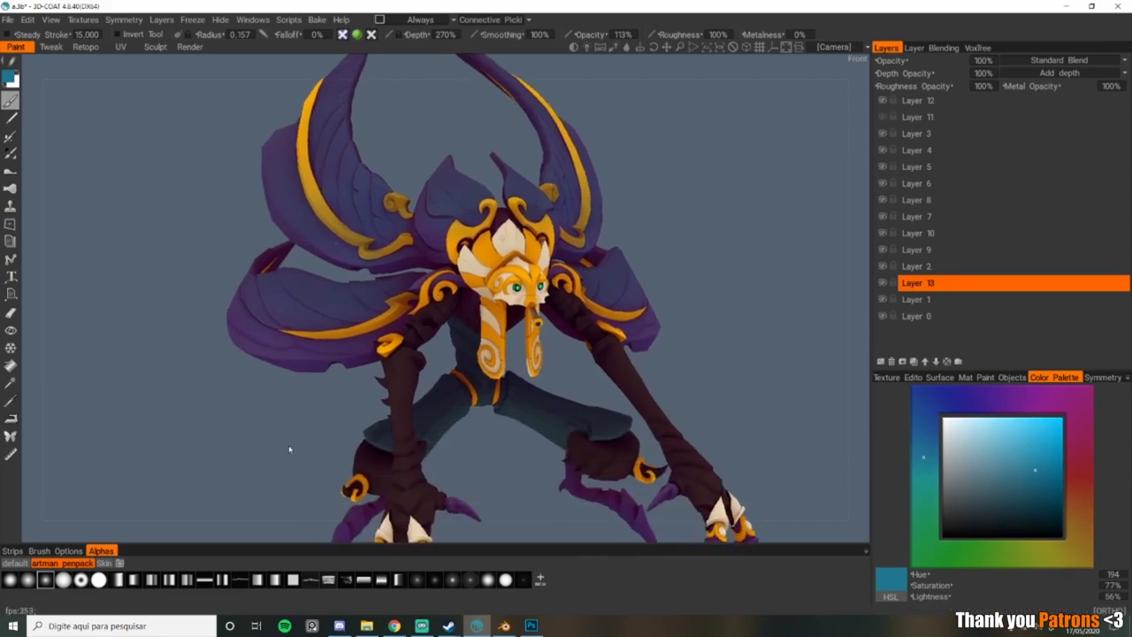
left_click_drag(290, 449, 381, 433)
right_click_drag(479, 232, 479, 297)
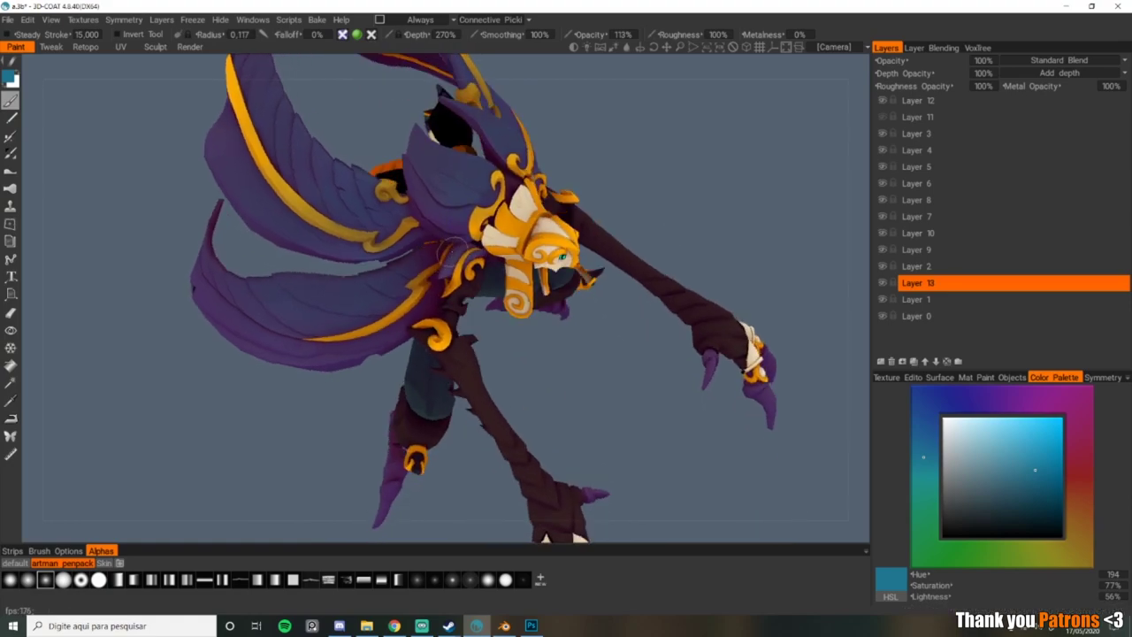
right_click_drag(657, 224, 406, 189)
left_click_drag(406, 188, 543, 198)
scroll(498, 230, "up", 3)
right_click_drag(493, 237, 453, 232)
scroll(453, 232, "down", 1)
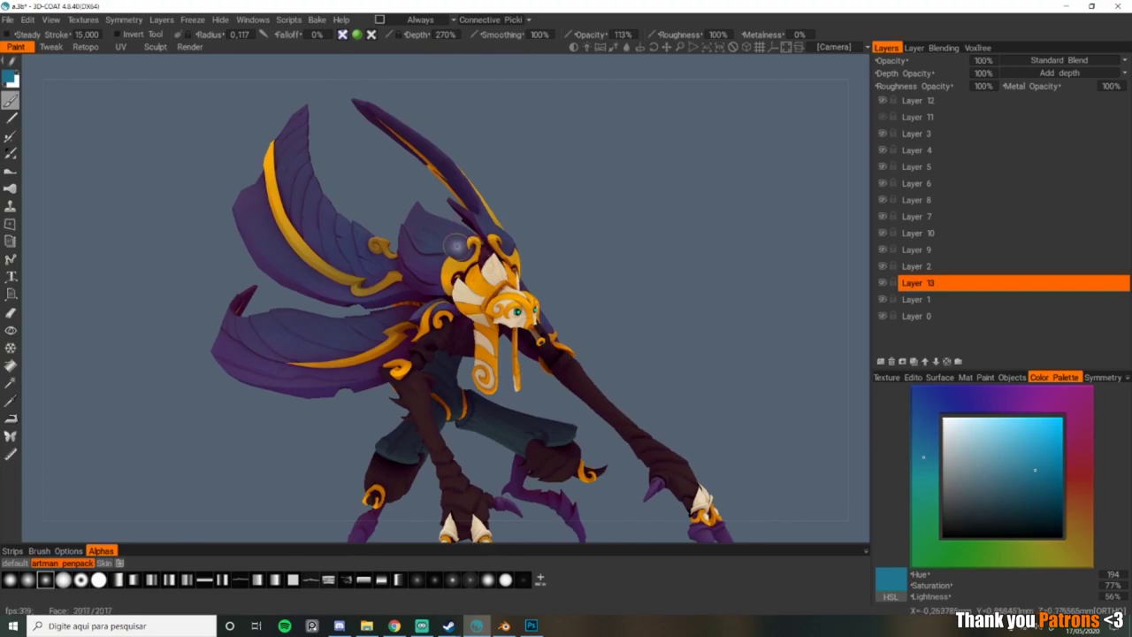
Step: Blend the lighter teal further over the upper wings with a brush radius of about 0.140, undoing the unwanted last stroke
left_click_drag(467, 249, 542, 217, "alt")
scroll(496, 267, "up", 3)
scroll(445, 243, "down", 2)
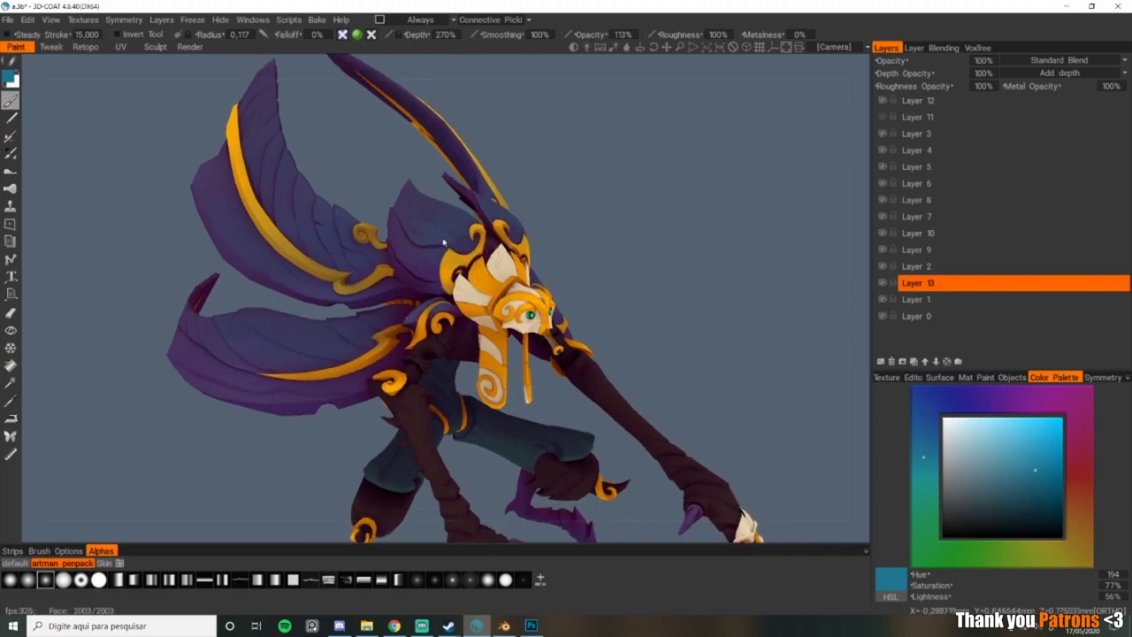
scroll(405, 301, "up", 3)
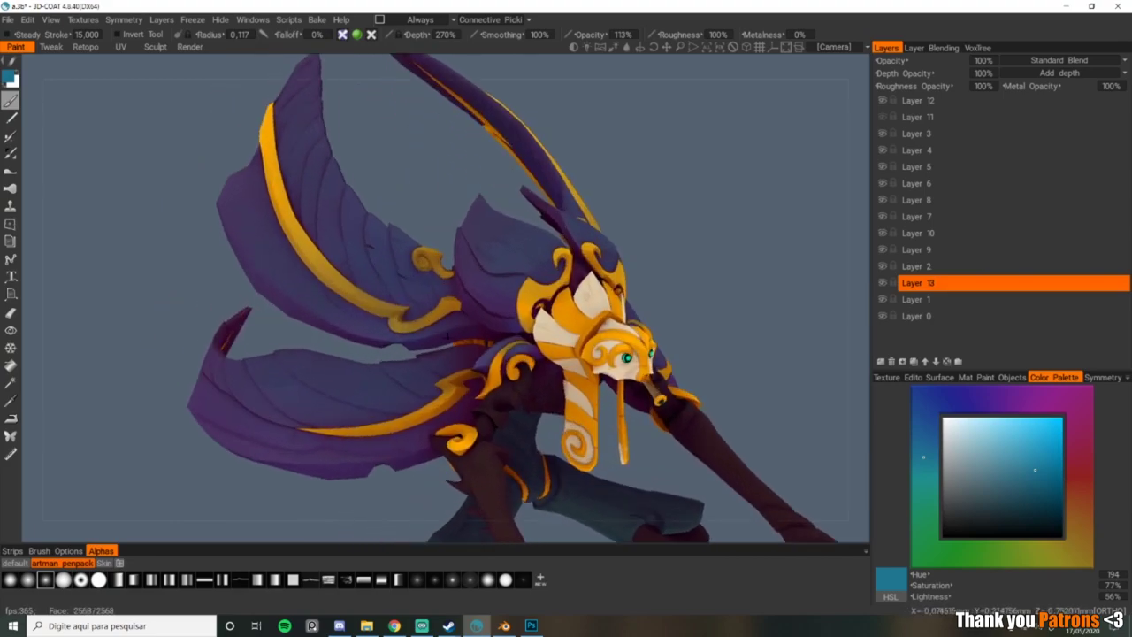
scroll(386, 281, "up", 2)
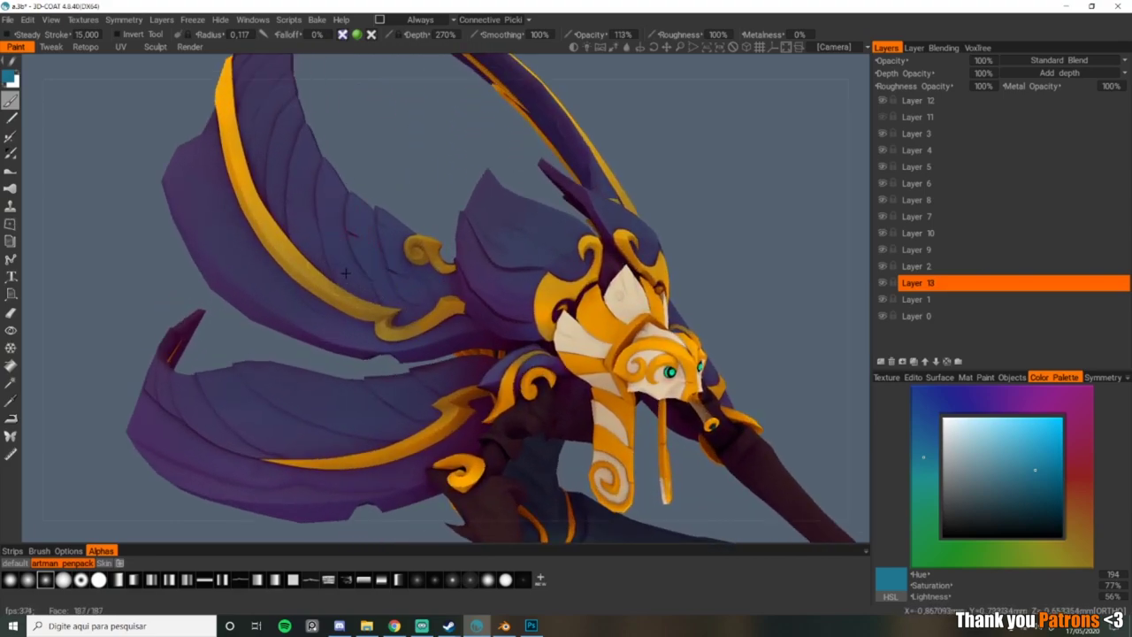
mouse_move(345, 273)
left_mouse_down("alt")
mouse_move(432, 281)
mouse_move(330, 290)
mouse_move(391, 331)
mouse_move(283, 230)
mouse_move(414, 334)
mouse_move(344, 285)
mouse_move(386, 306)
mouse_move(414, 266)
left_mouse_up("alt")
key("]")
key("ctrl+z")
right_click_drag(493, 214, 409, 161, "alt")
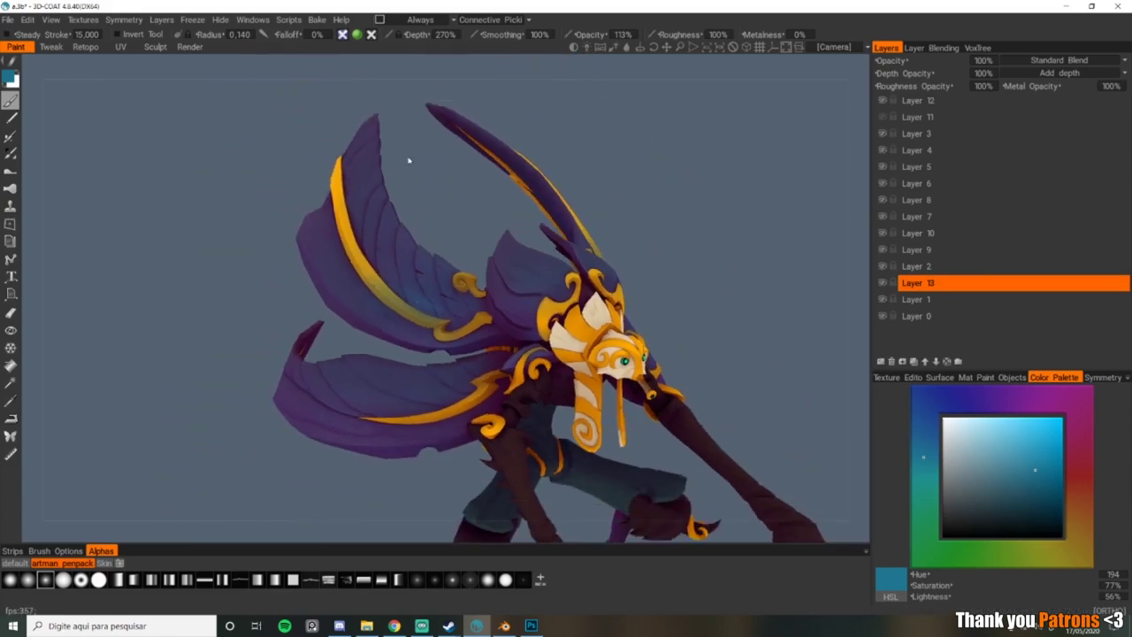
scroll(395, 131, "down", 3)
scroll(450, 227, "up", 5)
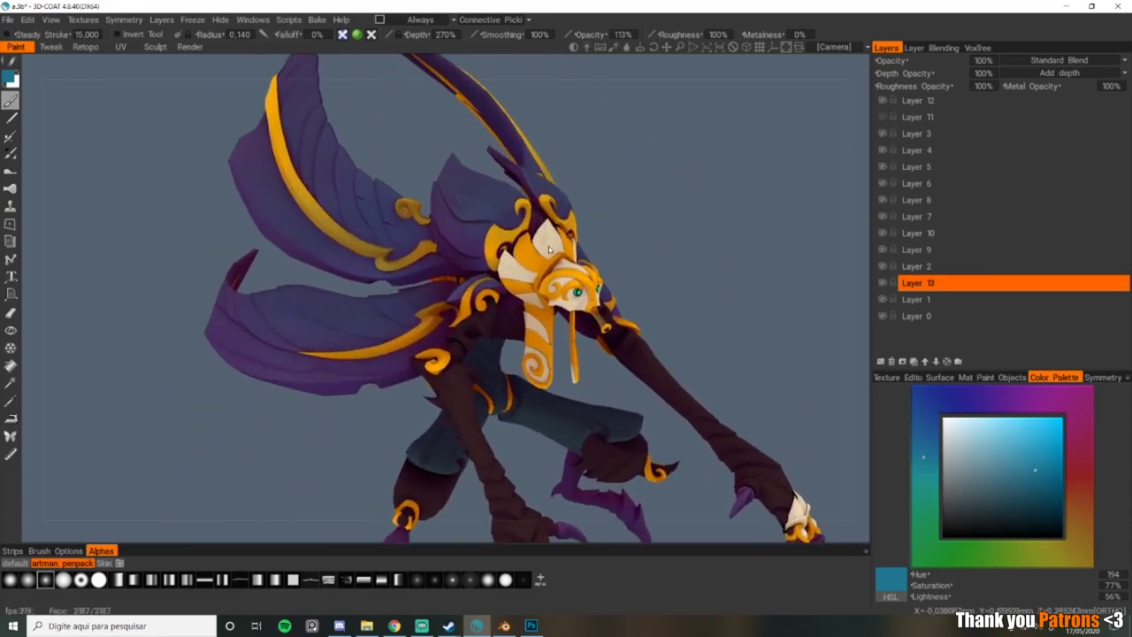
scroll(549, 249, "down", 3)
left_click_drag(522, 258, 619, 232, "alt")
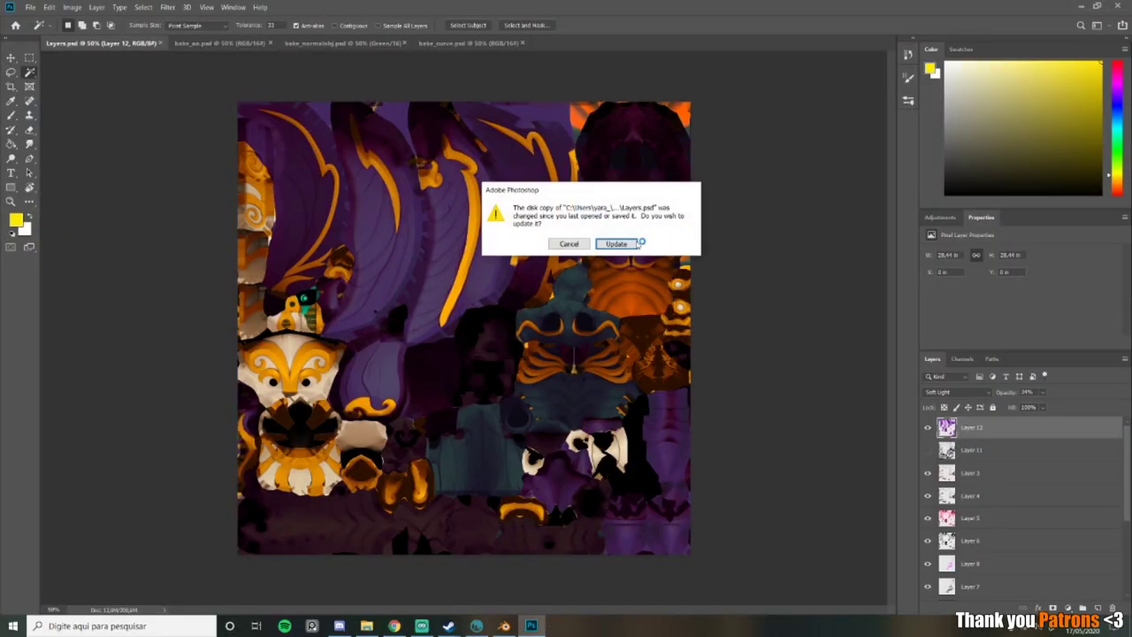
Step: Switch to Photoshop, update Layers.psd from the changed disk copy and make Layer 1 active, undoing a trial duplicate of it
left_click(639, 243)
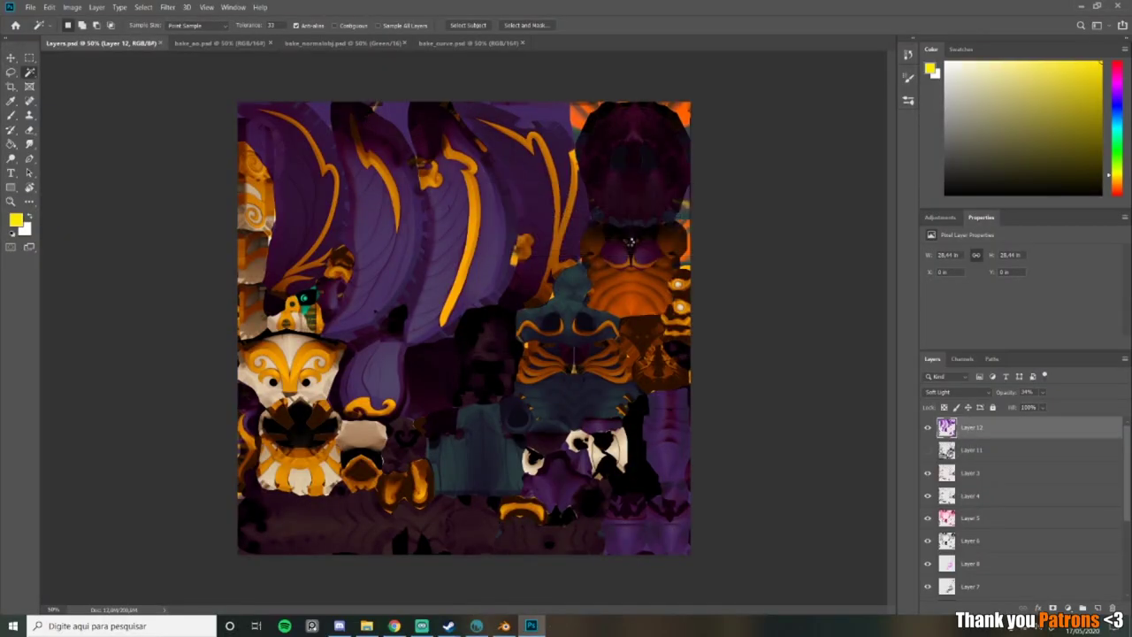
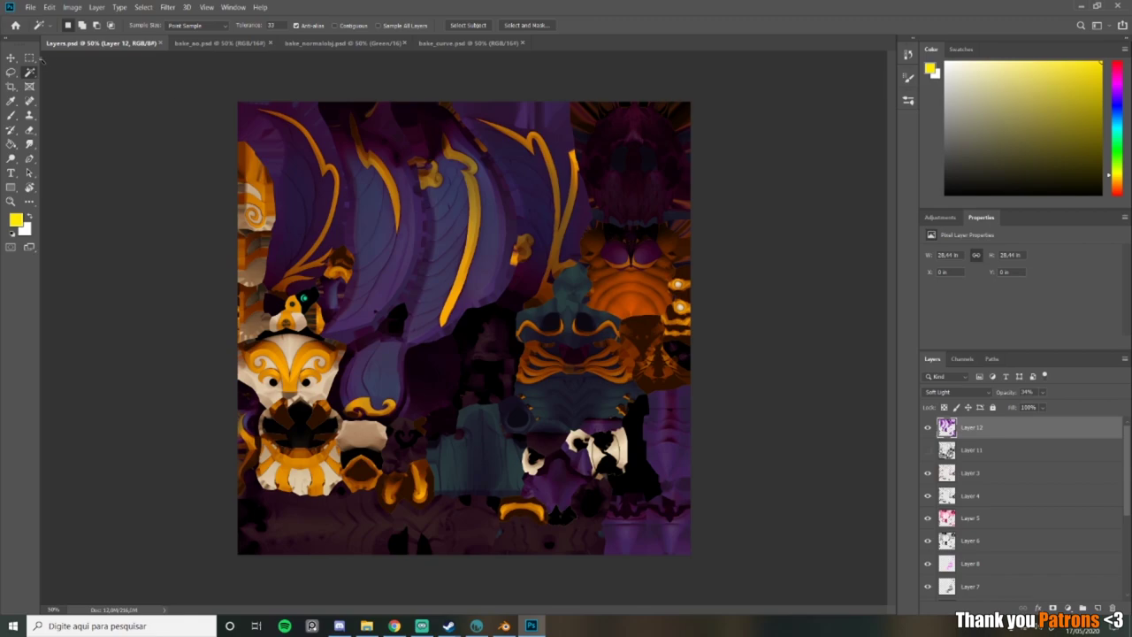
key("m")
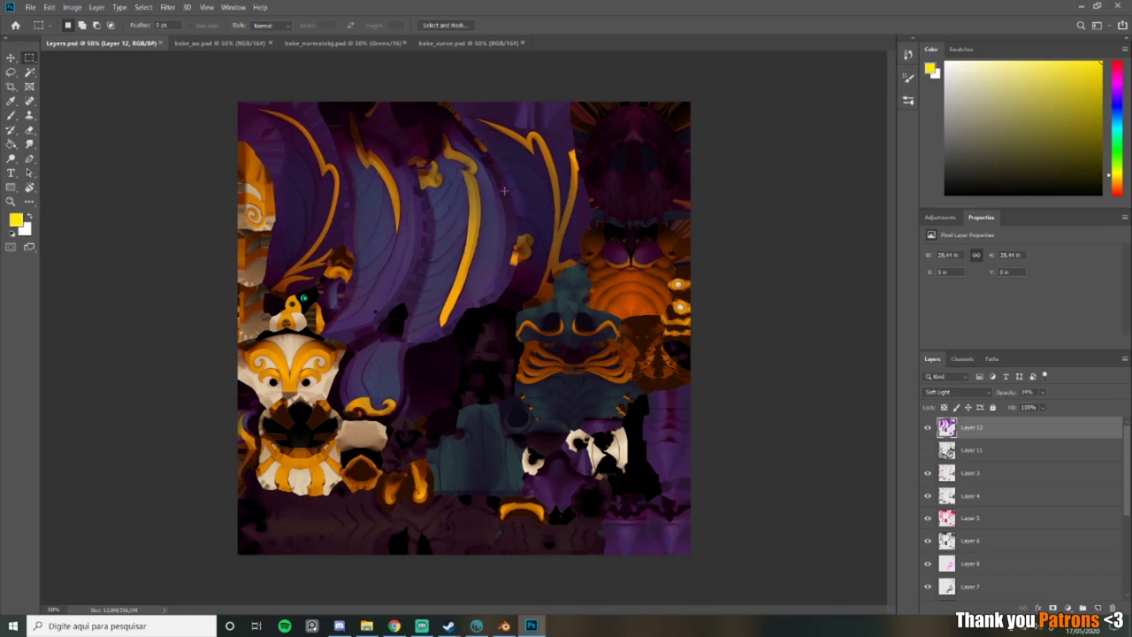
scroll(1005, 474, "down", 5)
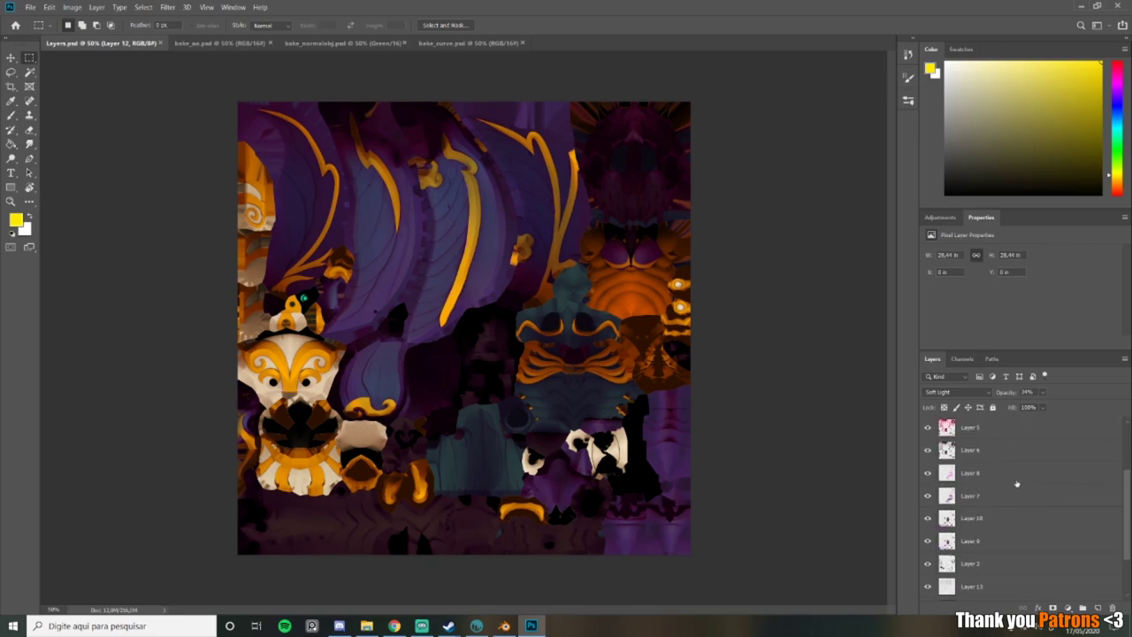
left_click(955, 544)
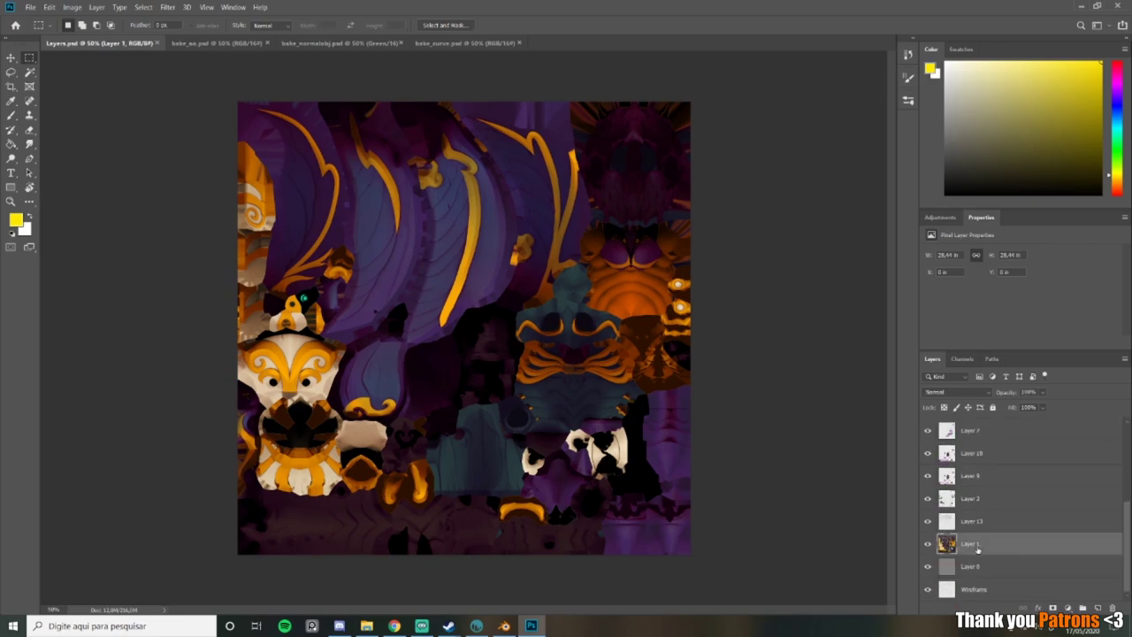
key("ctrl+j")
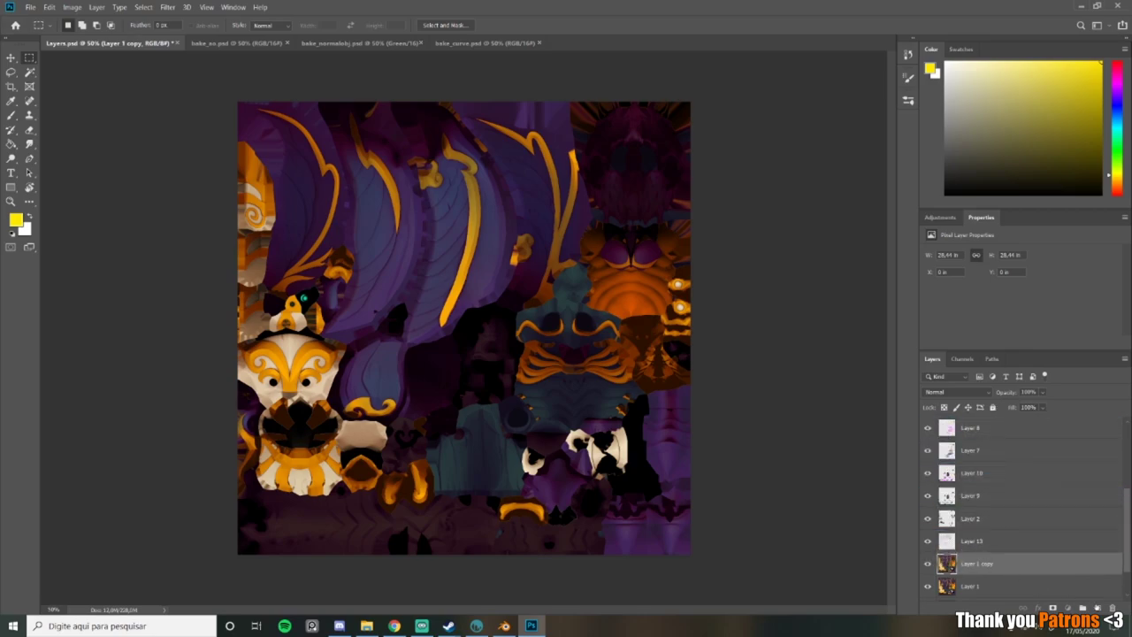
key("ctrl+z")
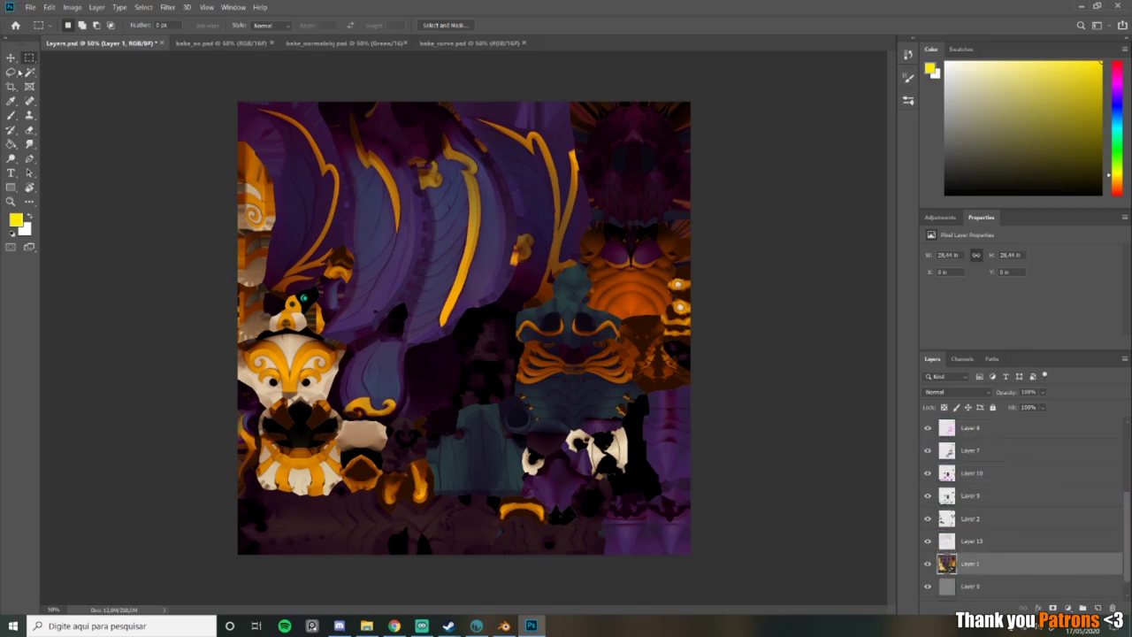
Step: Select the gold ornament areas of Layer 1 with the Magic Wand and copy them to a new layer
left_click(28, 73)
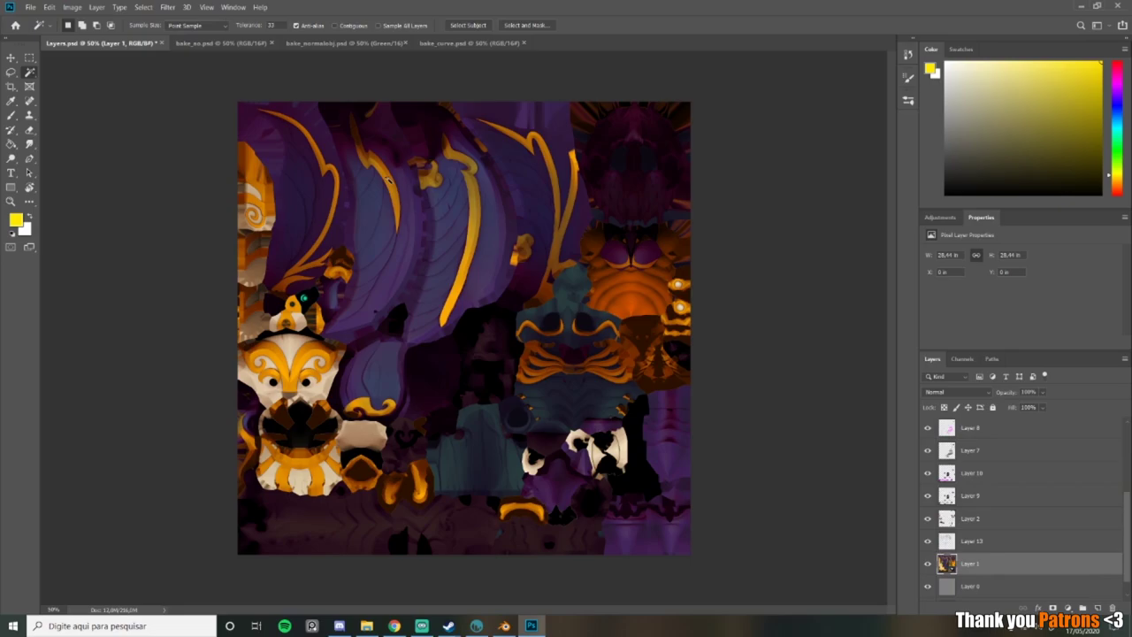
left_click(387, 179)
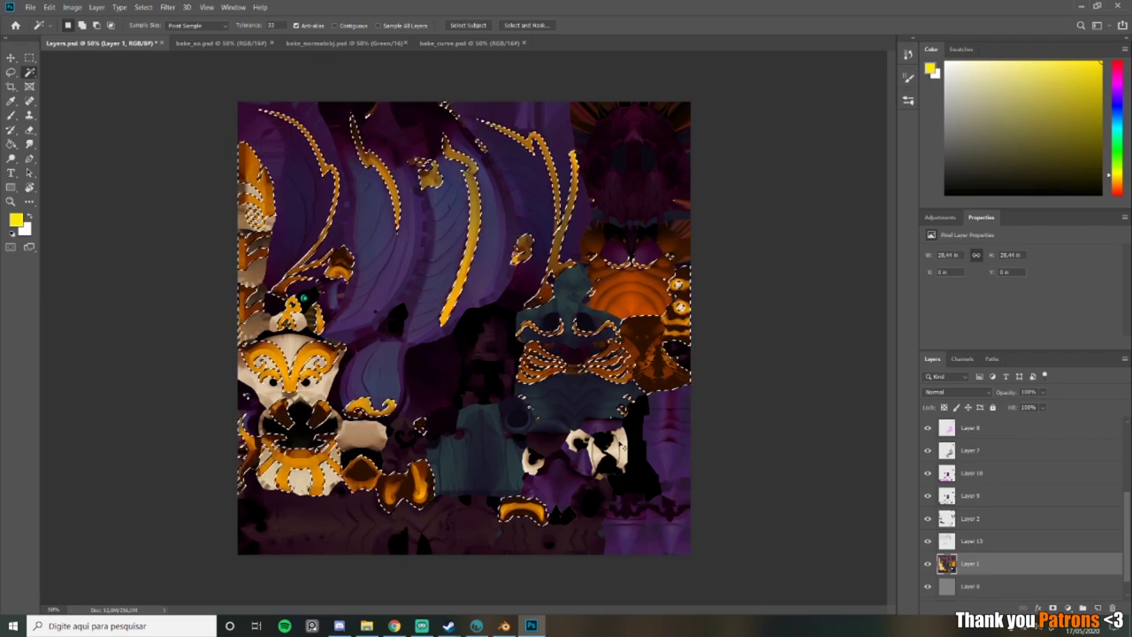
key("ctrl+j")
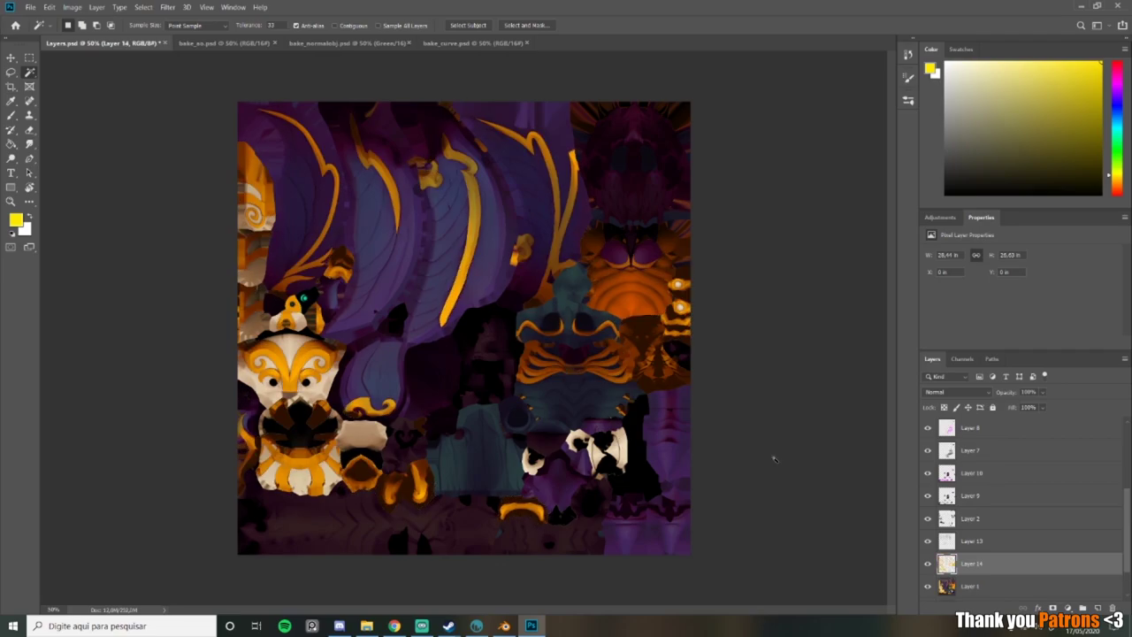
Step: Rename the new gold layer Yellow, save Layers.psd and switch back to 3D-Coat
scroll(959, 567, "down", 2)
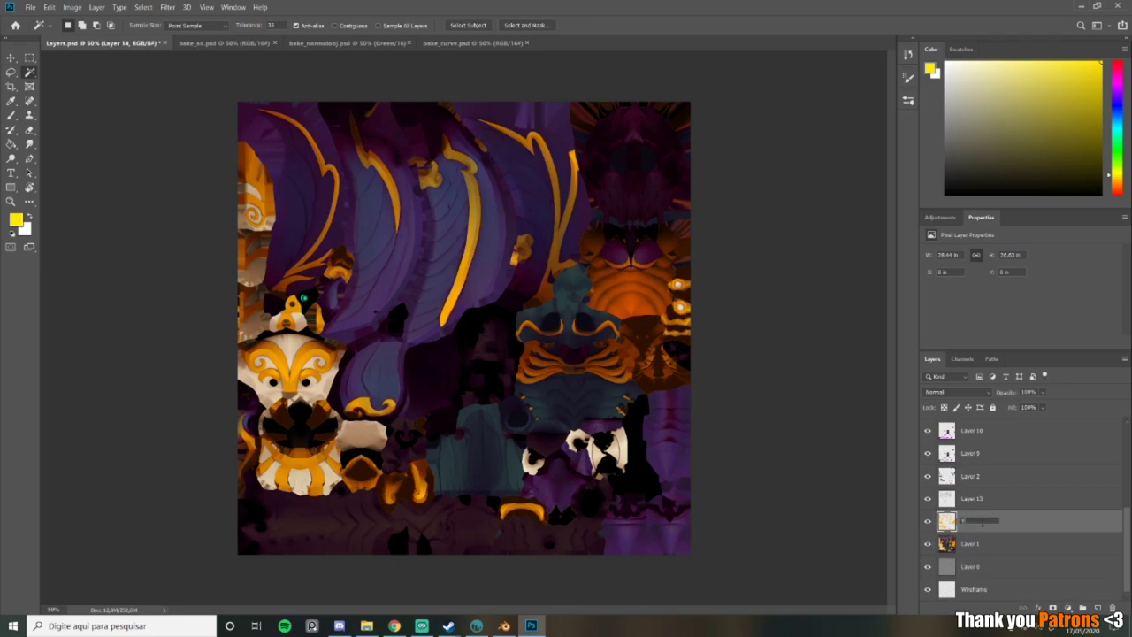
key("Return")
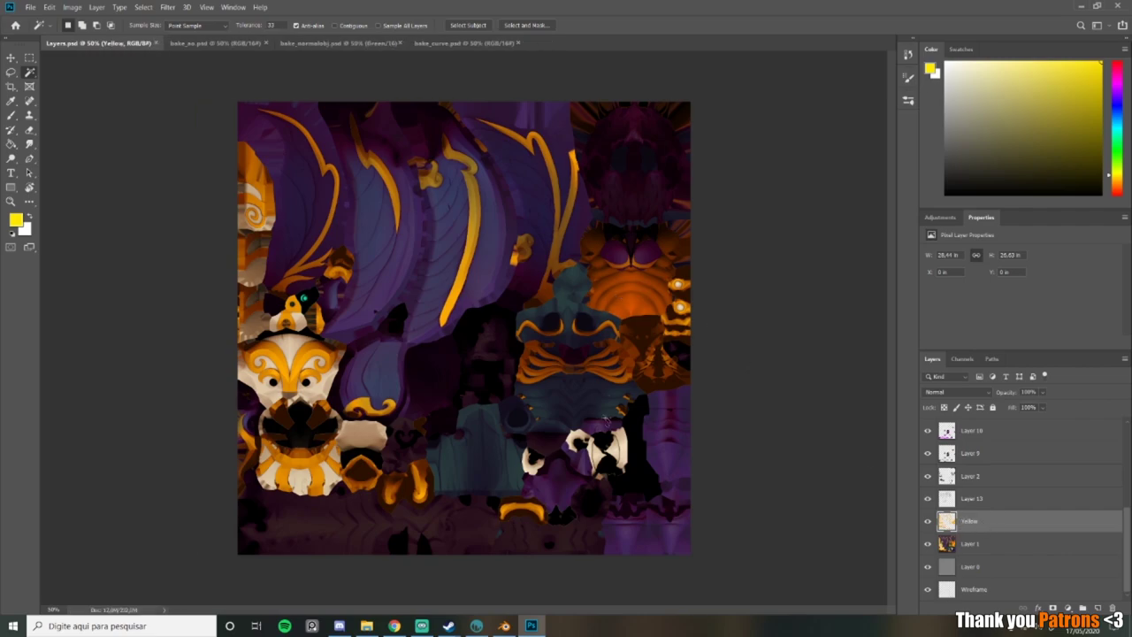
key("alt+Tab")
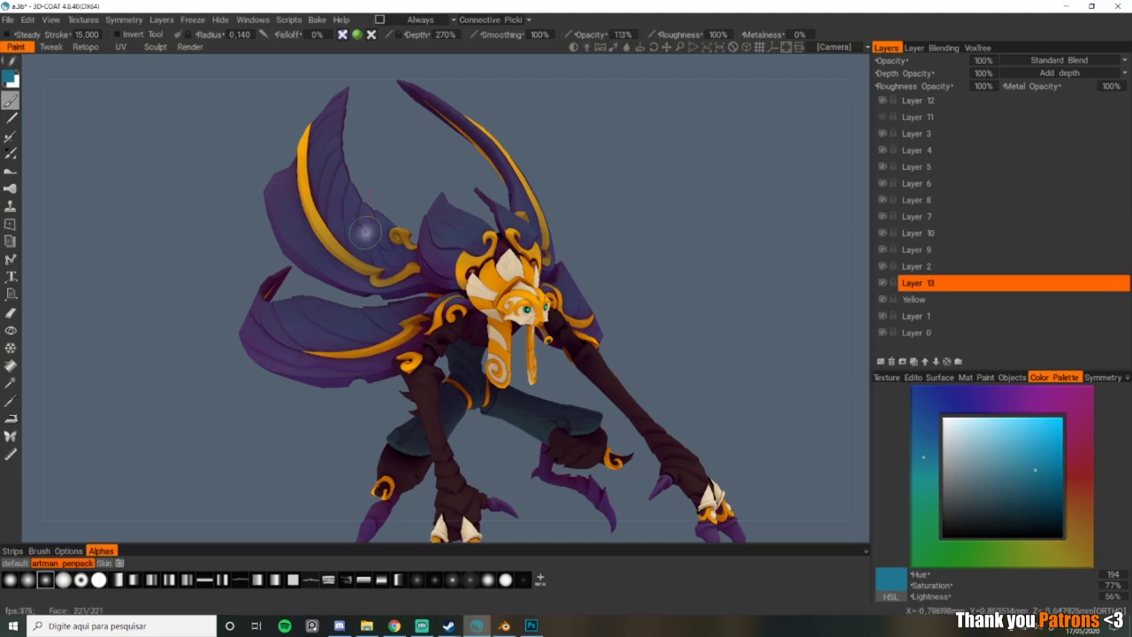
Step: Make the Yellow layer the only selected layer and isolate it on the model
scroll(466, 243, "up", 2)
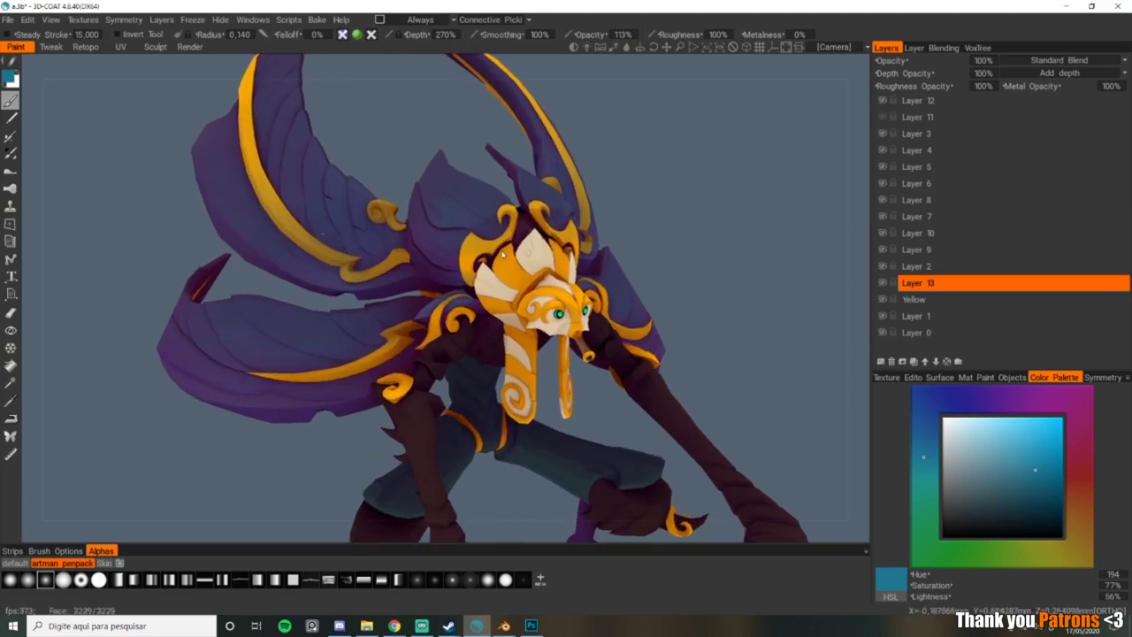
left_click(914, 300)
left_click(911, 316, "ctrl")
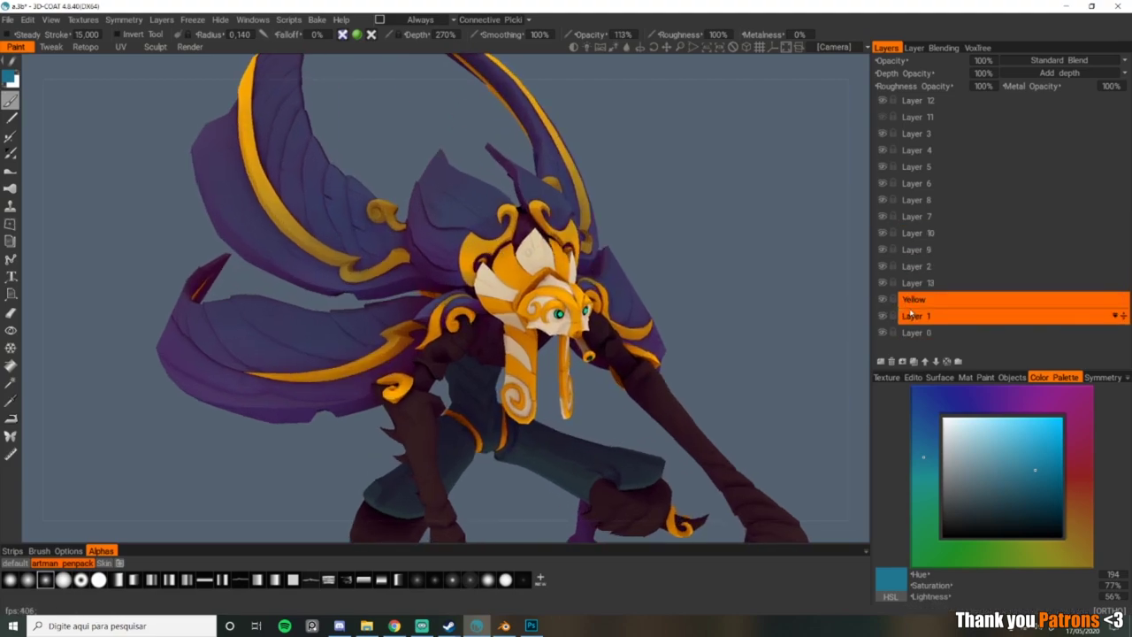
left_click(922, 300)
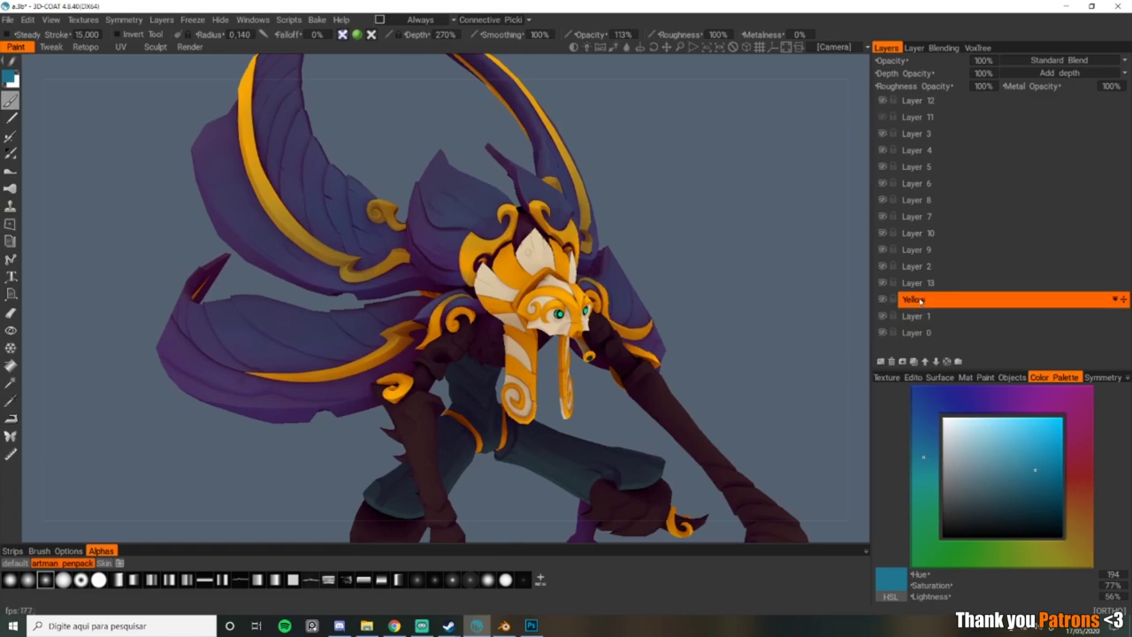
left_click(917, 302, "alt")
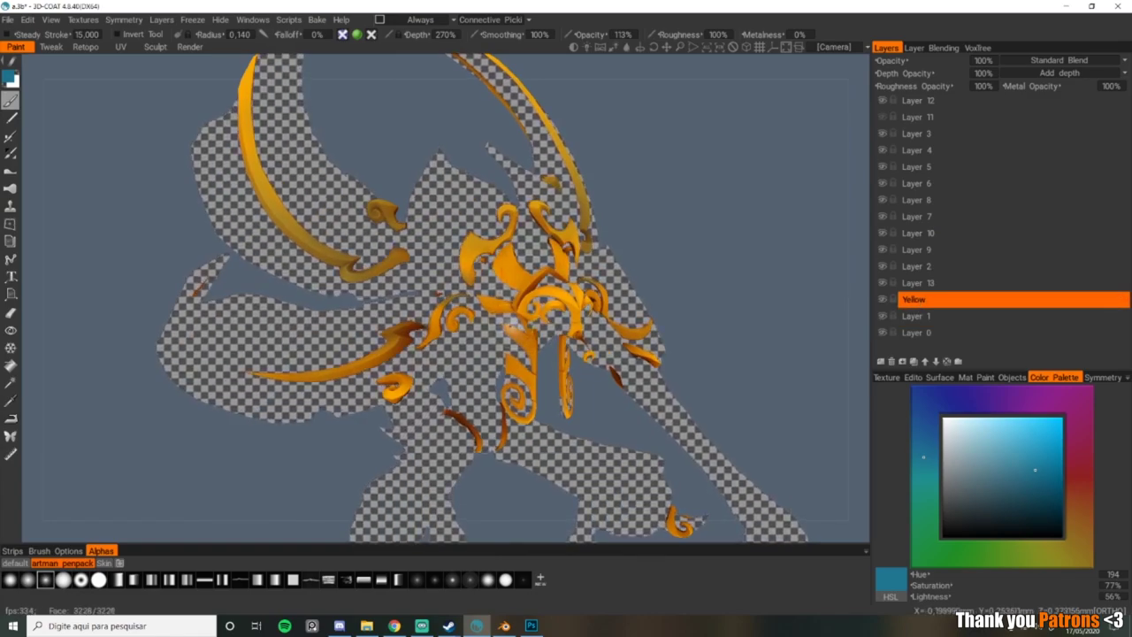
Step: Compare the isolated gold parts of the Yellow layer with the fully textured creature by toggling between both displays
scroll(440, 262, "up", 1)
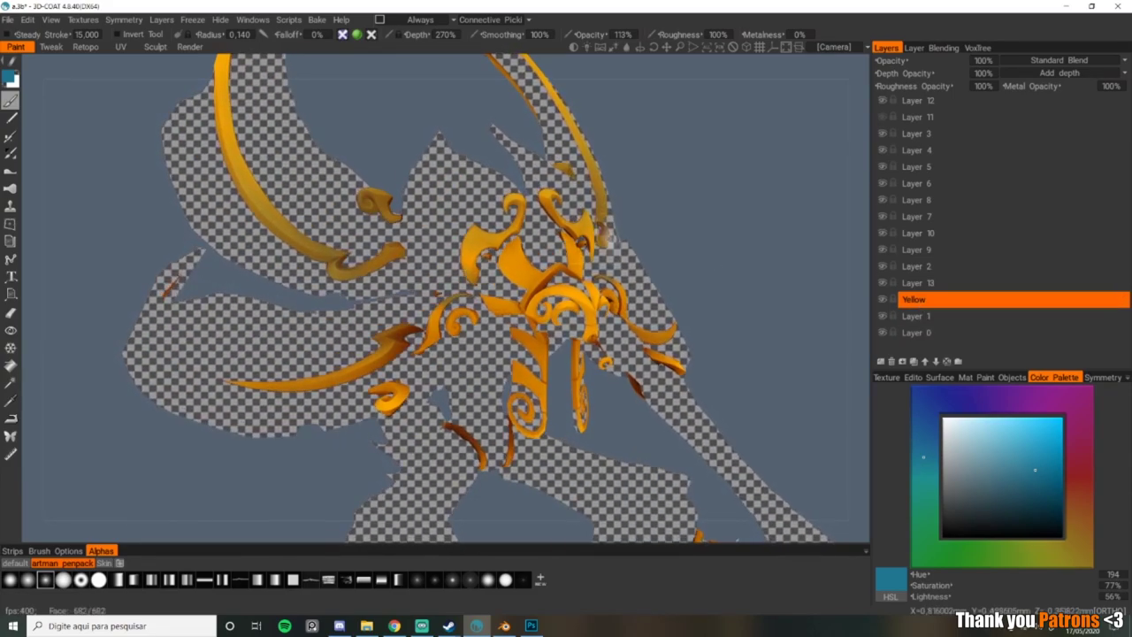
middle_click_drag(458, 242, 484, 270, "alt")
scroll(485, 270, "up", 1)
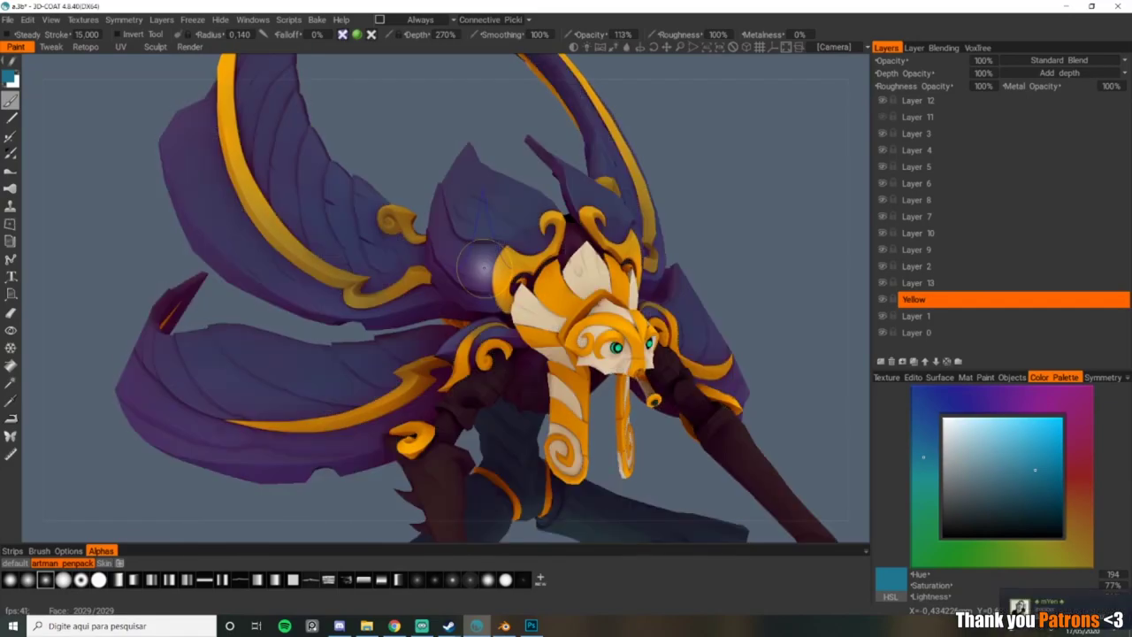
key("0")
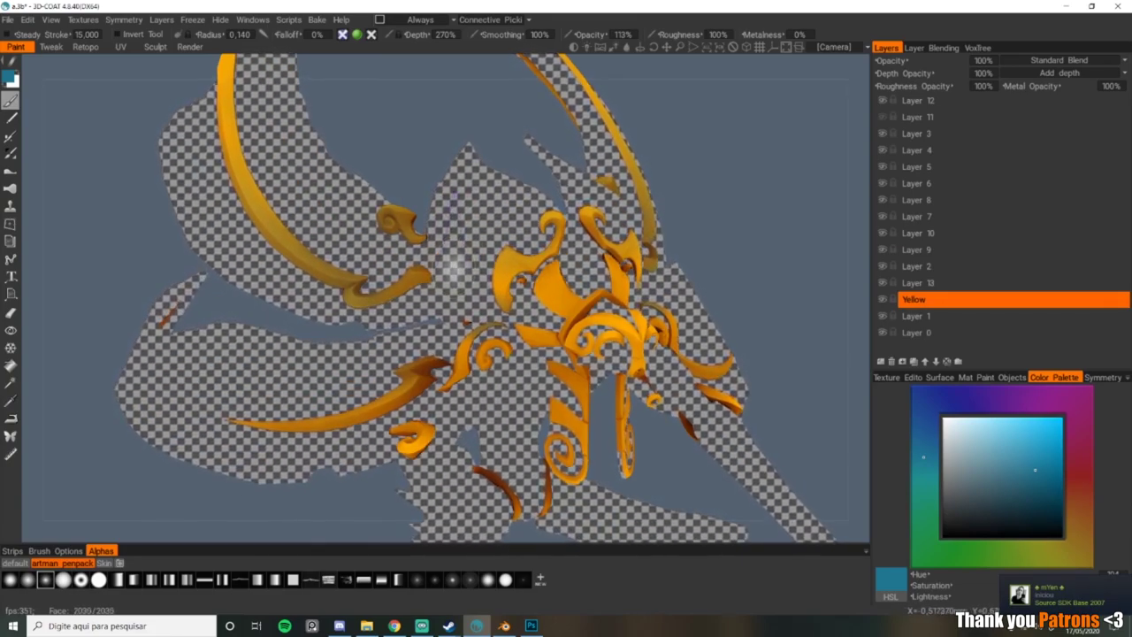
key("2")
key("0")
key("2")
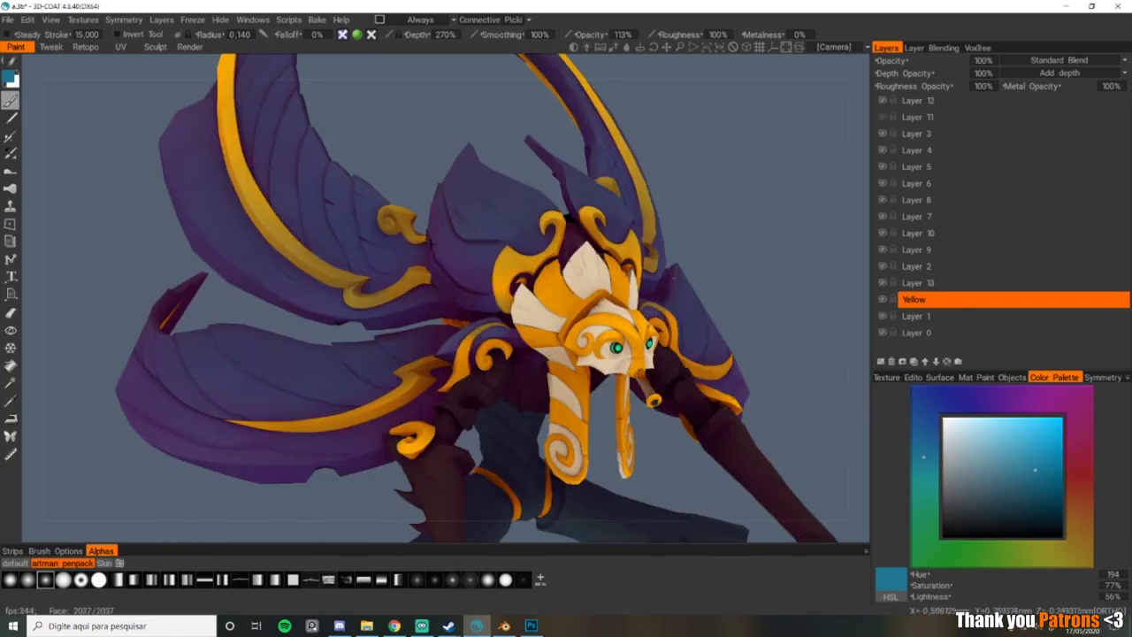
Step: Select Layer 13, invert the freeze mask to protect the gold ornaments instead of the body, and hide the freeze overlay
scroll(469, 407, "down", 2)
left_click(919, 282)
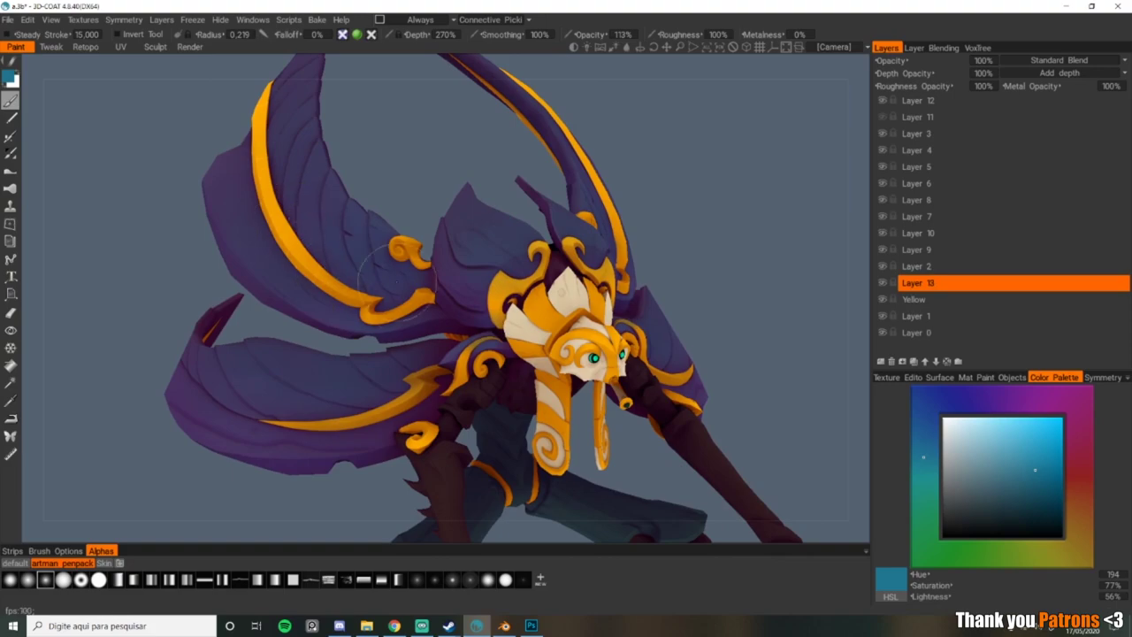
middle_click_drag(477, 246, 433, 207)
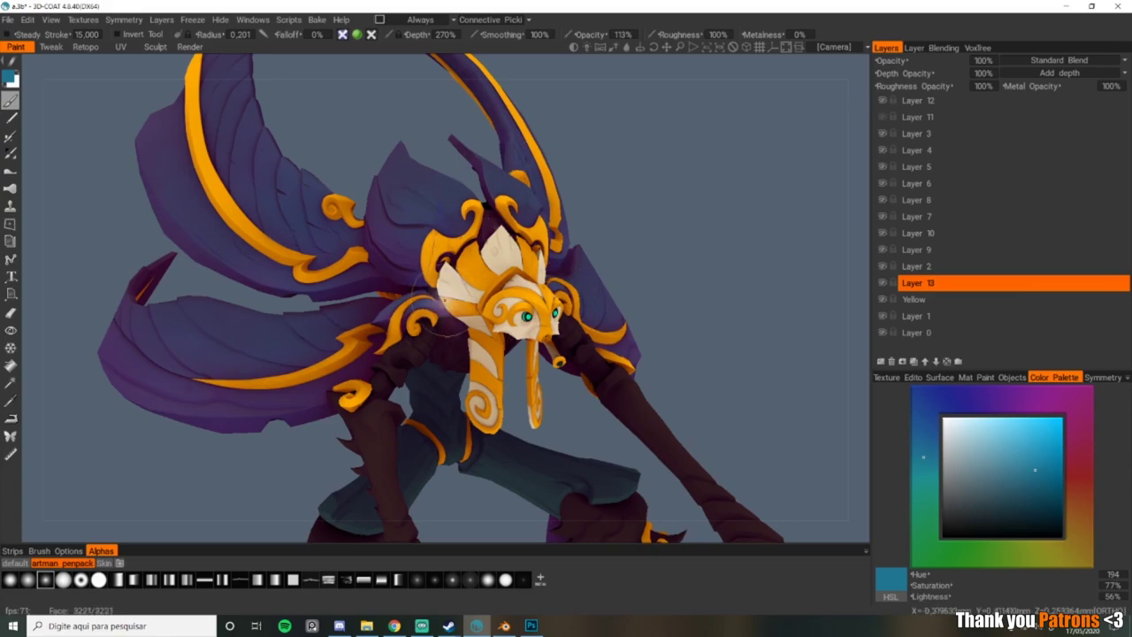
key("ctrl+f")
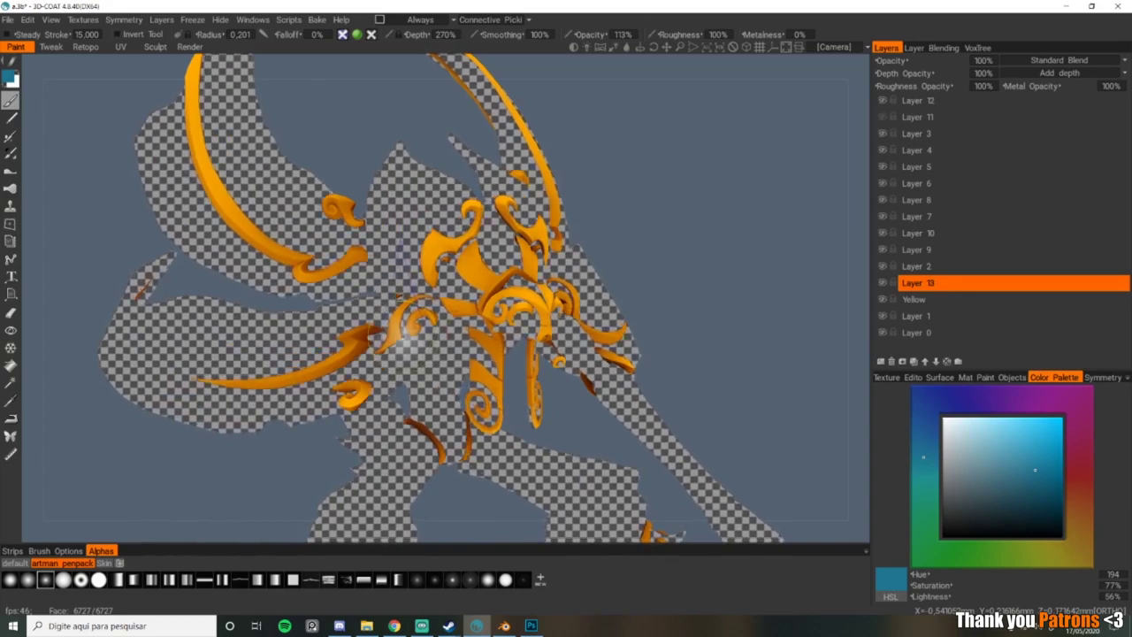
key("ctrl+shift+i")
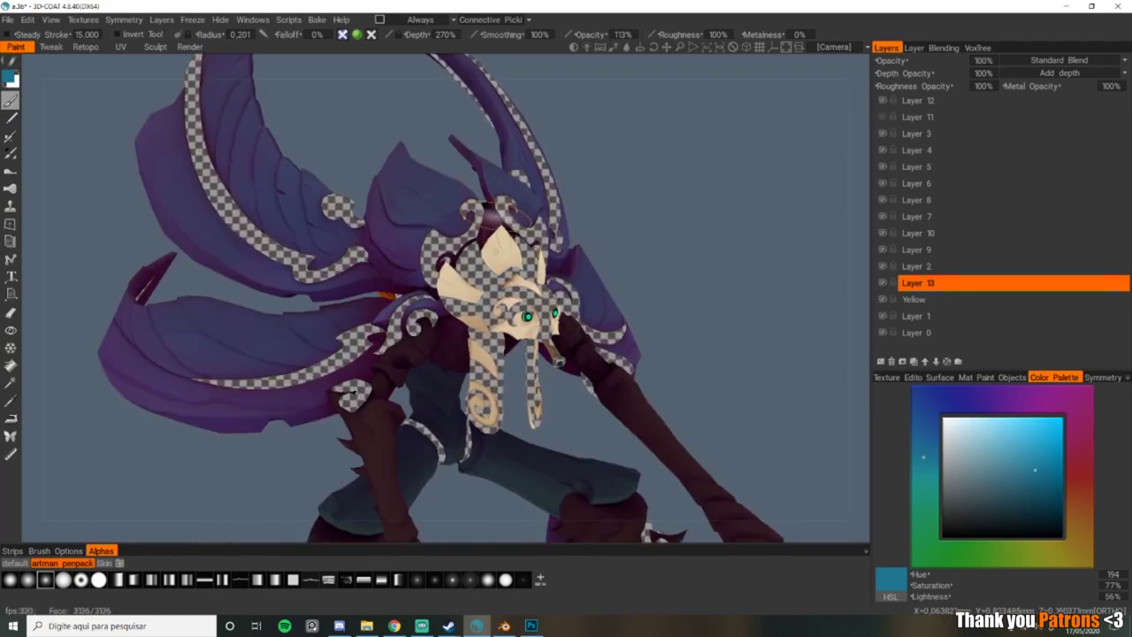
key("ctrl+f")
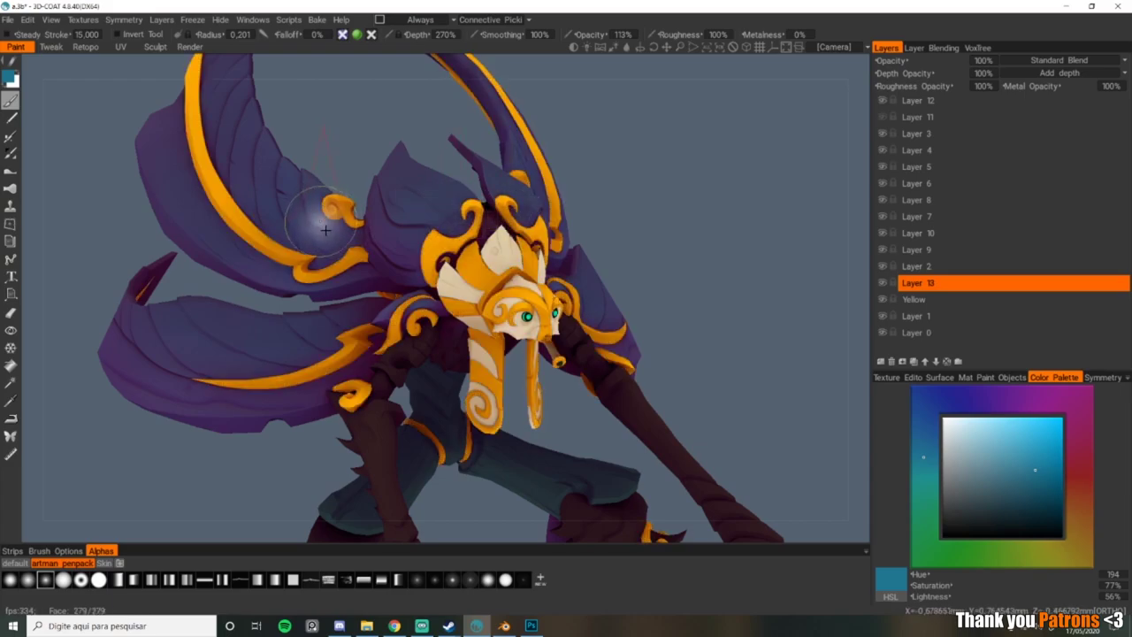
Step: Test the frozen gold trim by painting a broad teal stroke across the upper wing on Layer 13, and undo it
middle_click_drag(323, 227, 360, 258, "alt")
right_click_drag(307, 230, 320, 230)
mouse_move(291, 203)
left_mouse_down()
mouse_move(314, 265)
mouse_move(204, 186)
mouse_move(230, 133)
mouse_move(200, 196)
left_mouse_up()
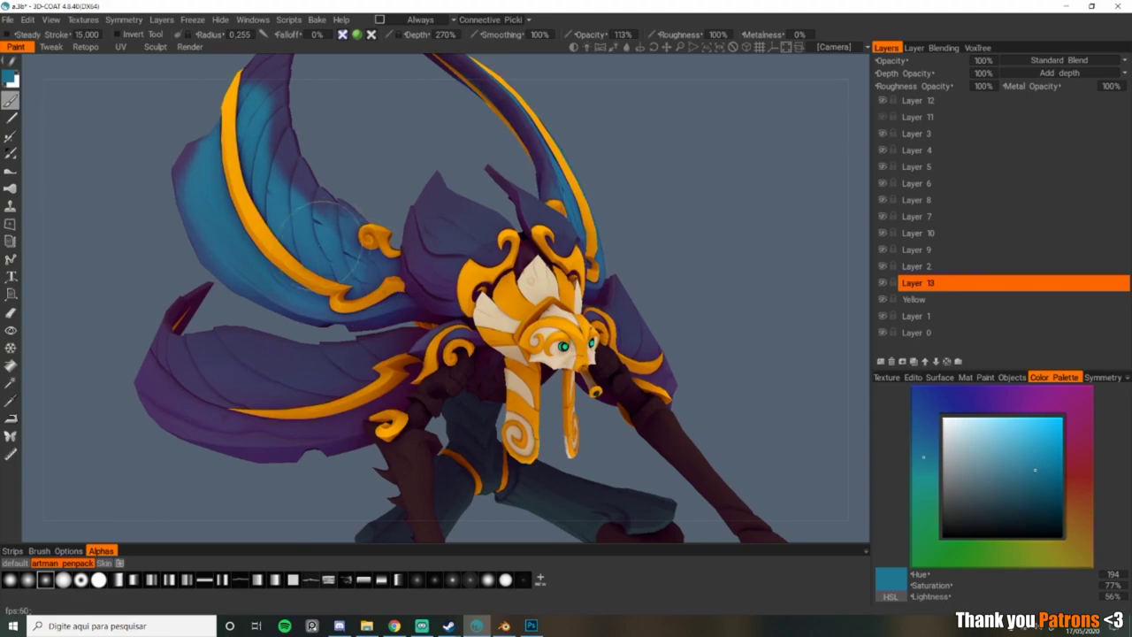
key("ctrl+z")
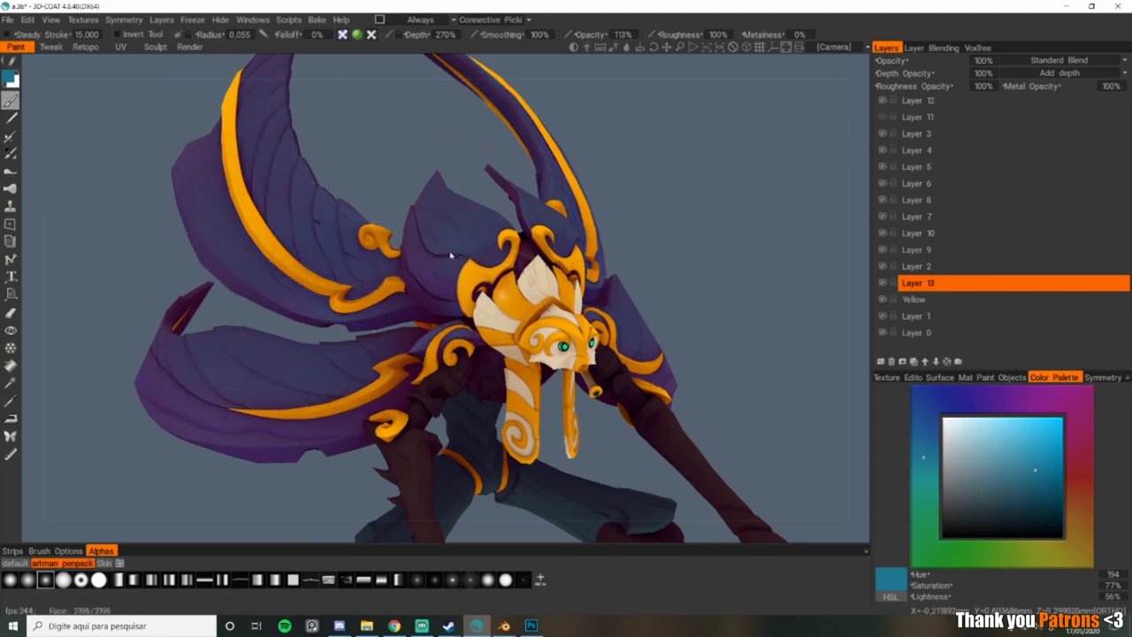
Step: Switch to Photoshop with the Layers.psd document
right_click_drag(498, 287, 486, 271)
middle_click_drag(485, 270, 455, 205, "alt")
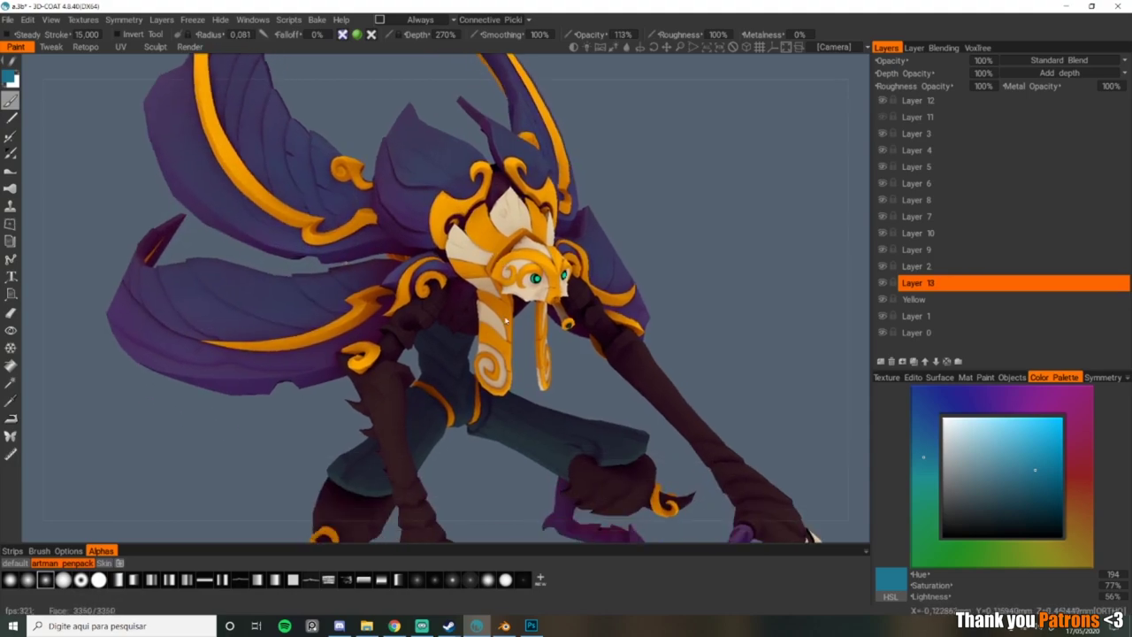
right_click_drag(455, 205, 456, 258, "alt")
left_click_drag(457, 258, 454, 233, "alt")
middle_click_drag(455, 232, 469, 232)
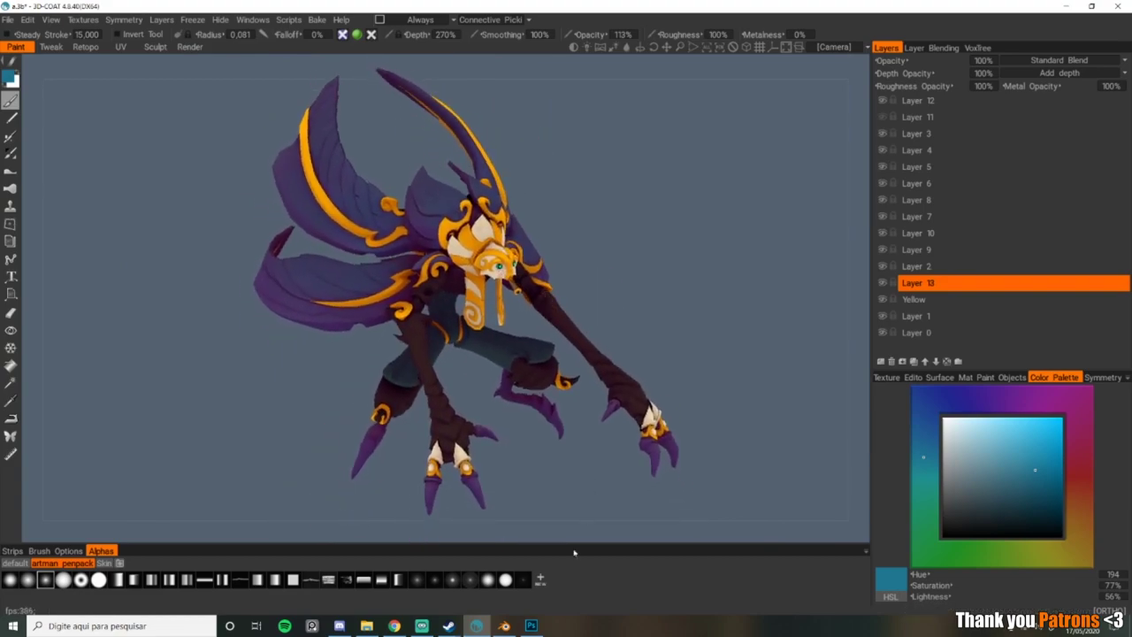
left_click(541, 630)
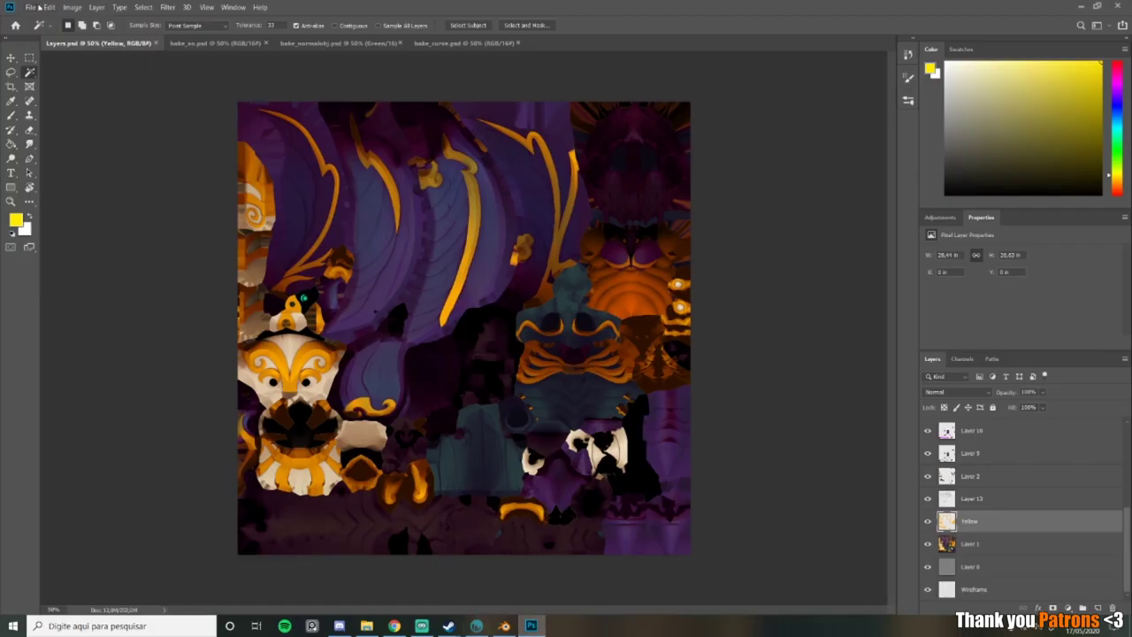
left_click(31, 7)
left_click(41, 29)
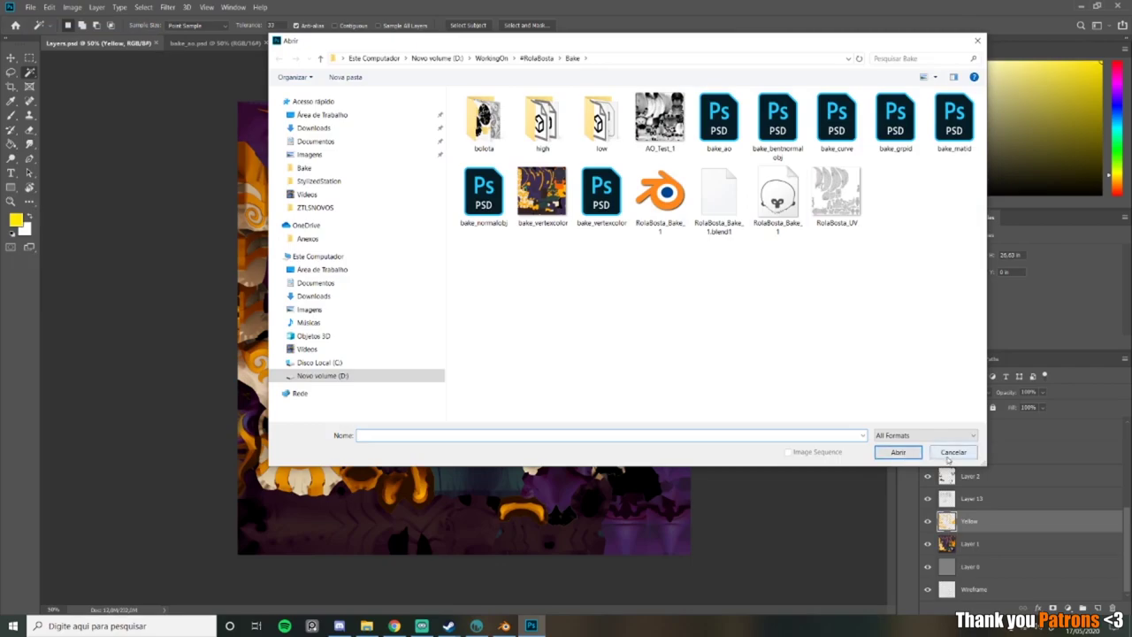
left_click(951, 452)
Step: Bring the curvature map from bake_curve.psd into Layers.psd as a new layer above Layer 12
left_click(476, 43)
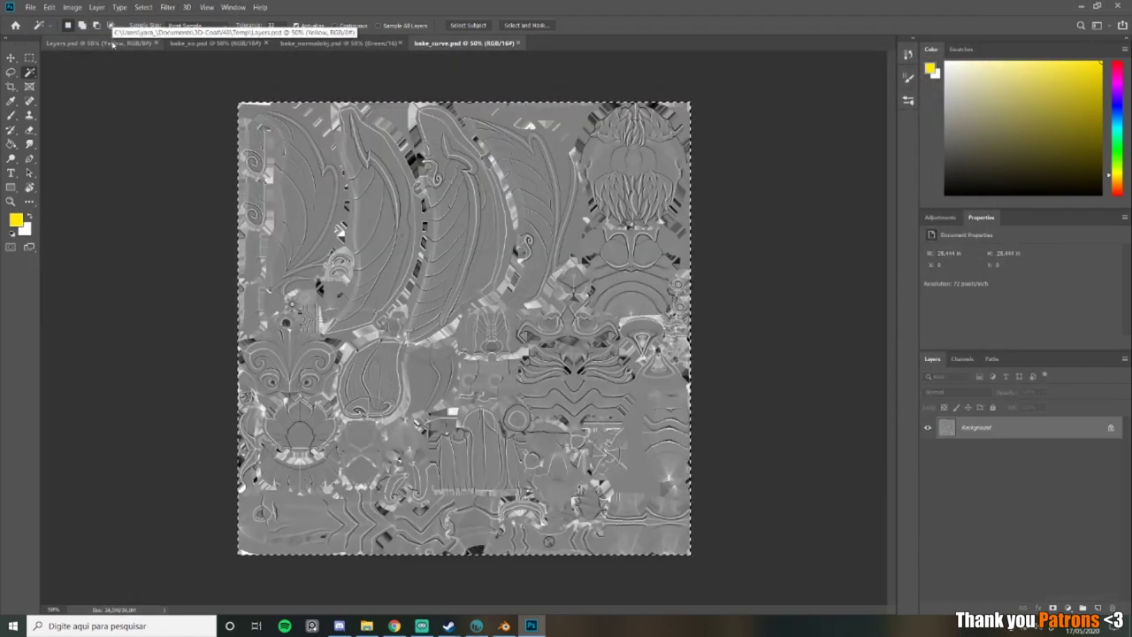
left_click(115, 44)
left_click(30, 59)
scroll(971, 456, "up", 5)
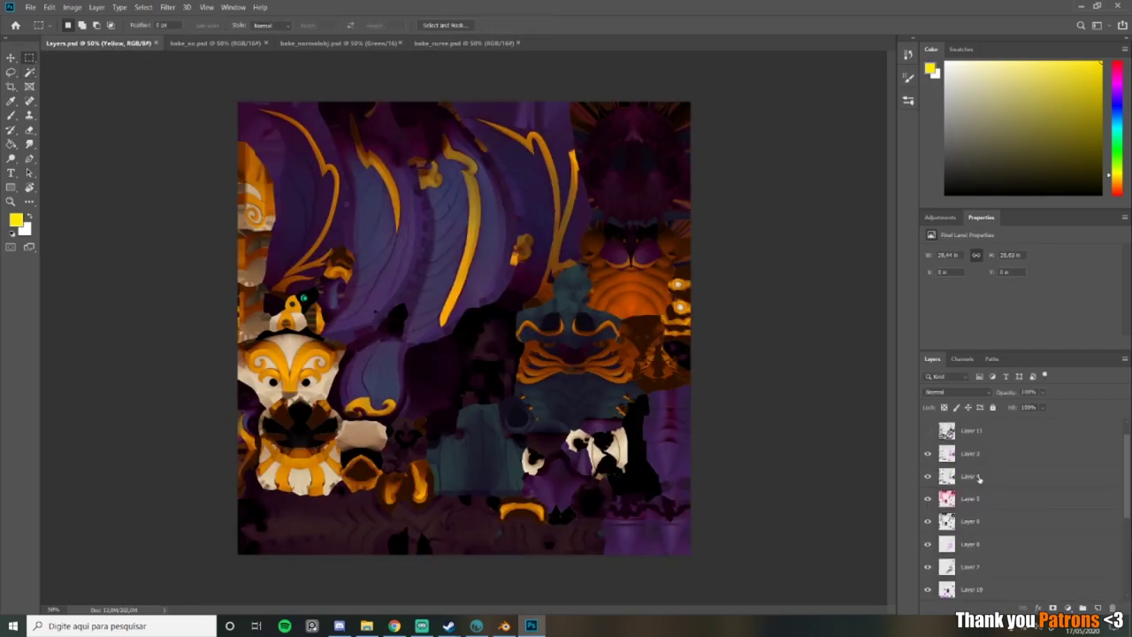
left_click(968, 431)
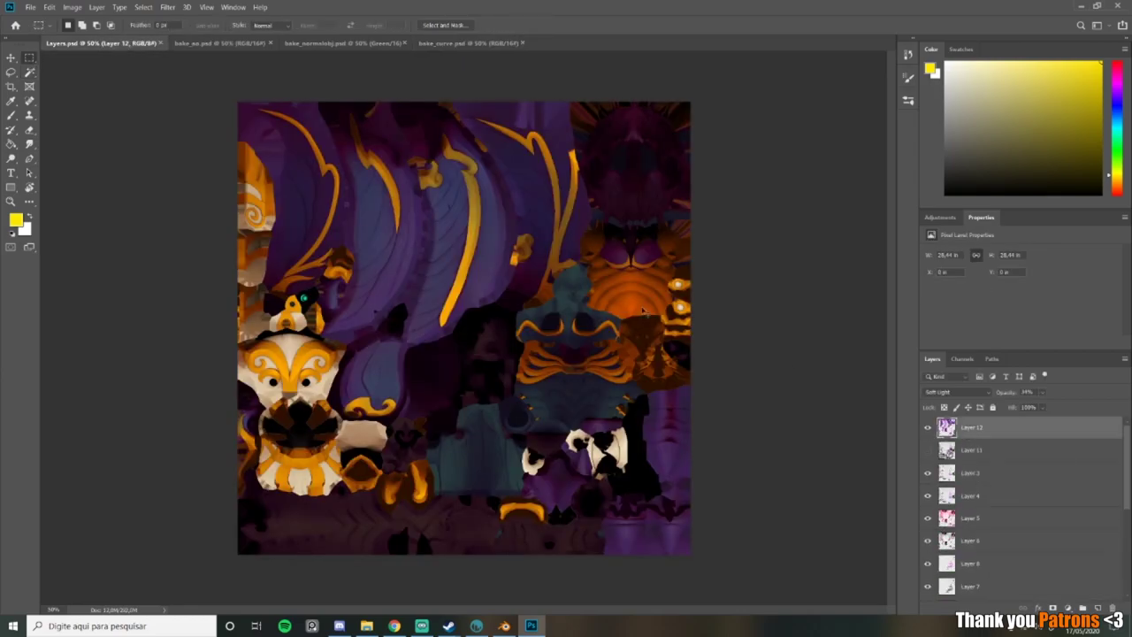
key("ctrl+v")
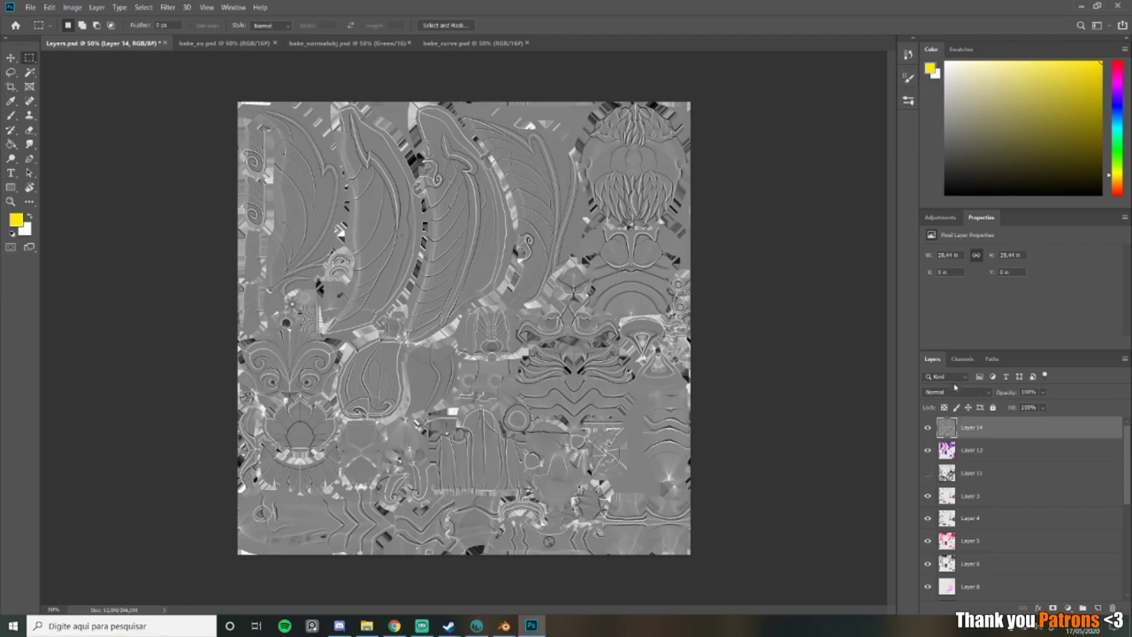
Step: Set the pasted curvature layer to Overlay blending at 25% opacity and save Layers.psd
left_click(958, 393)
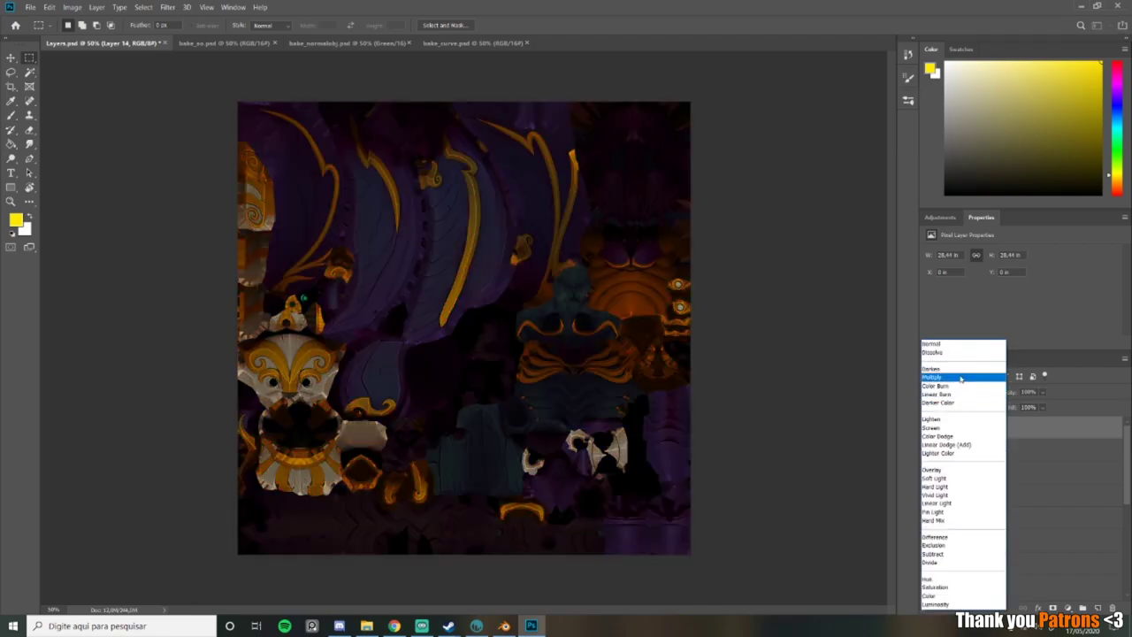
left_click(938, 470)
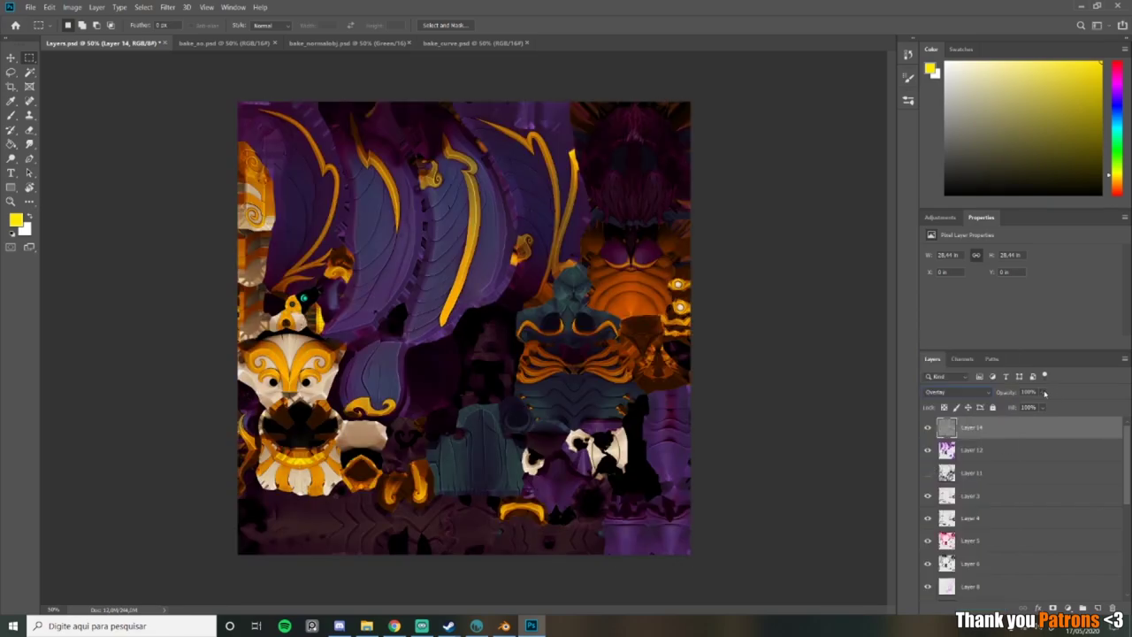
left_click_drag(1018, 407, 1016, 407)
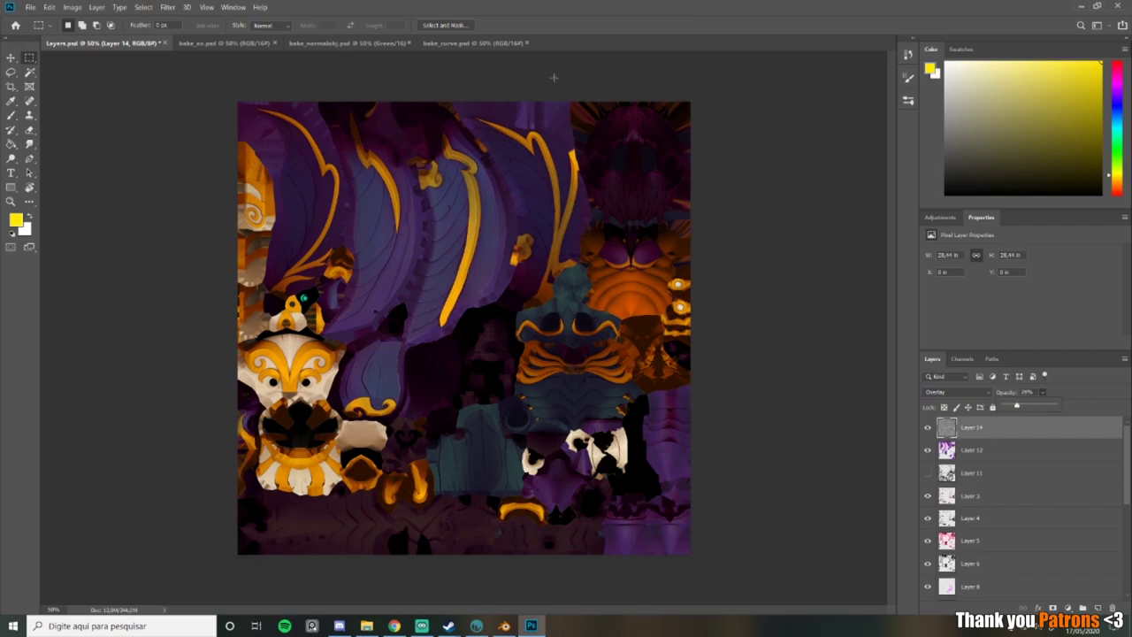
key("ctrl+s")
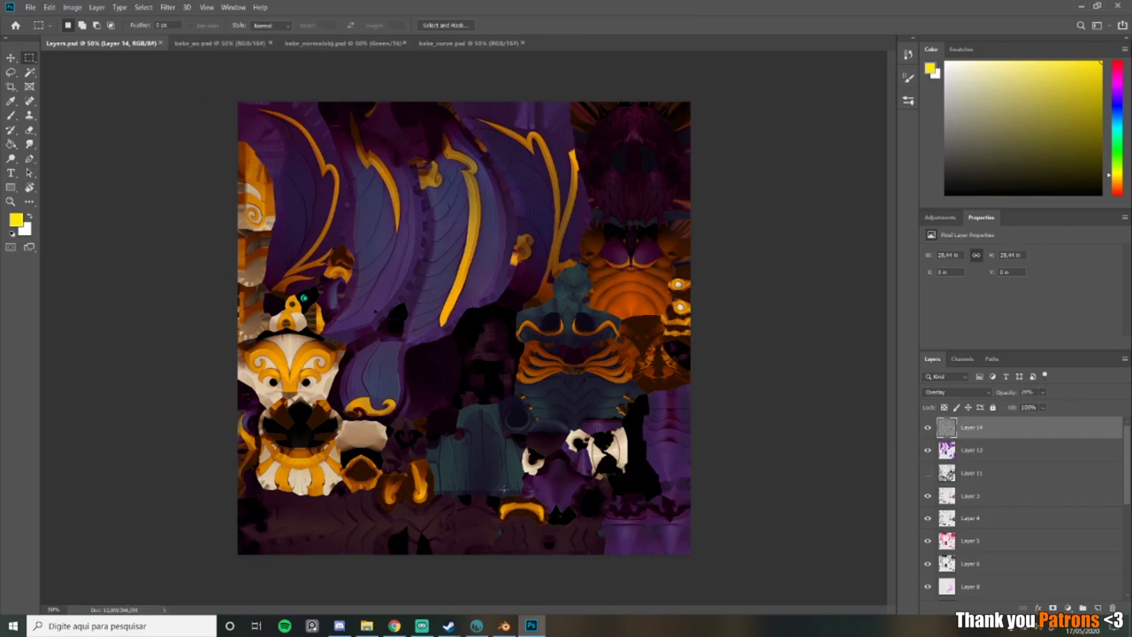
Step: Switch back to 3D-Coat and make the newly imported curvature layer, Layer 14, the active layer
left_click(477, 626)
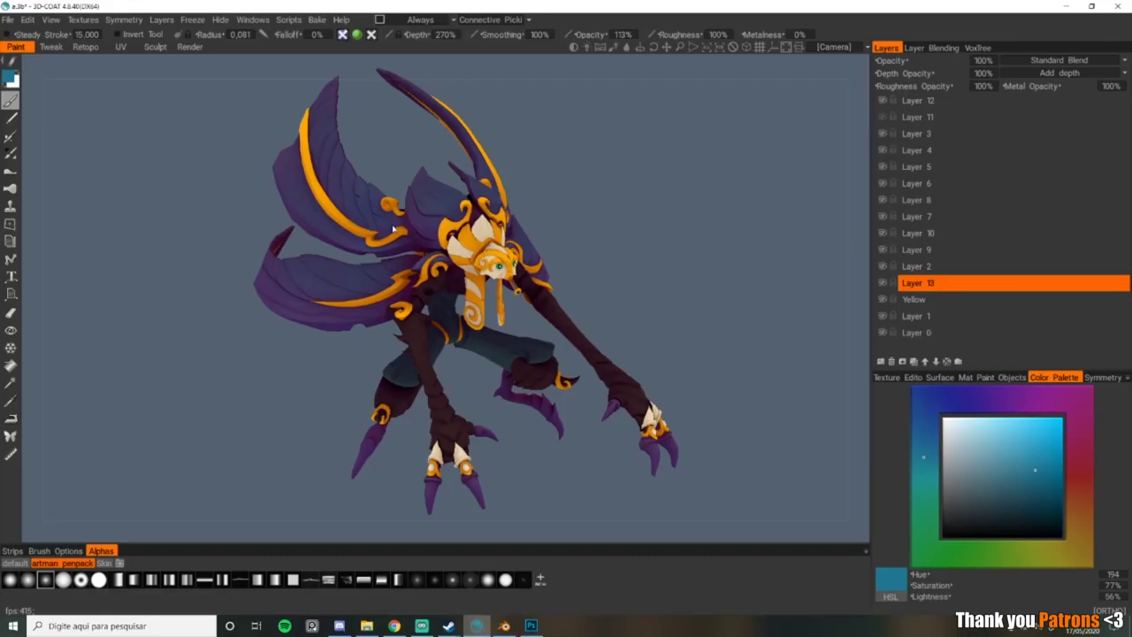
scroll(579, 361, "up", 6)
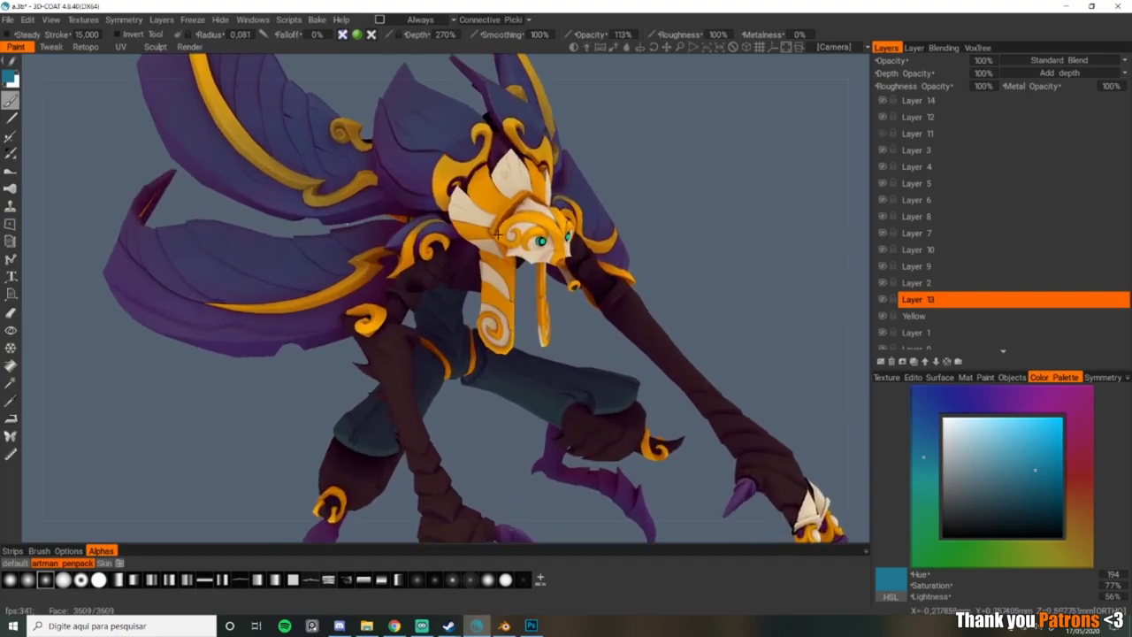
scroll(580, 361, "up", 2)
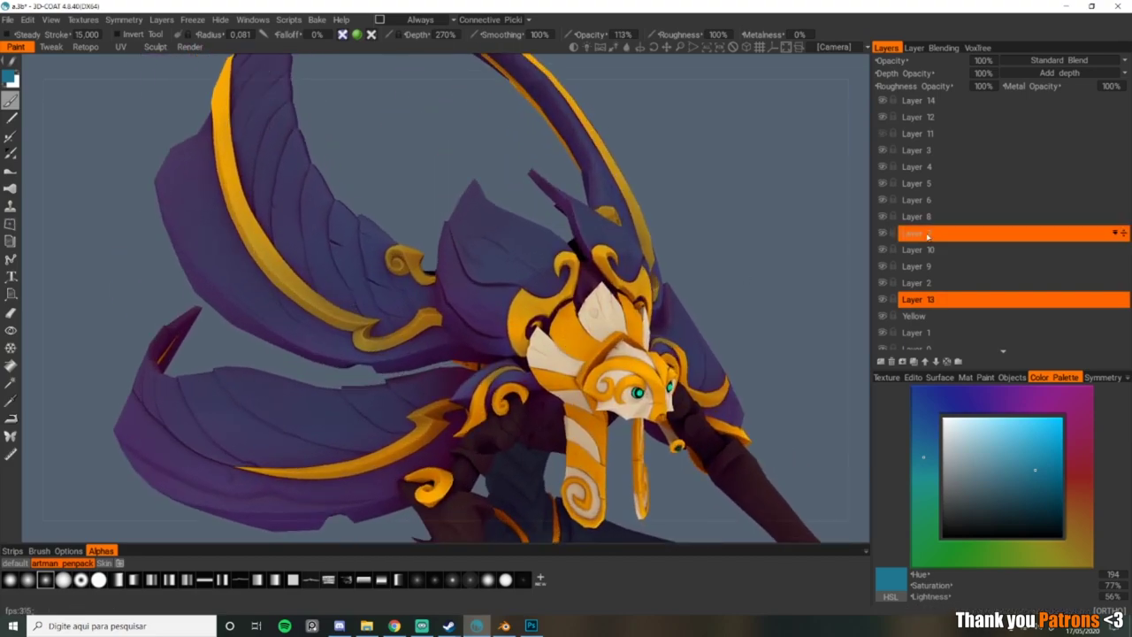
left_click(920, 100)
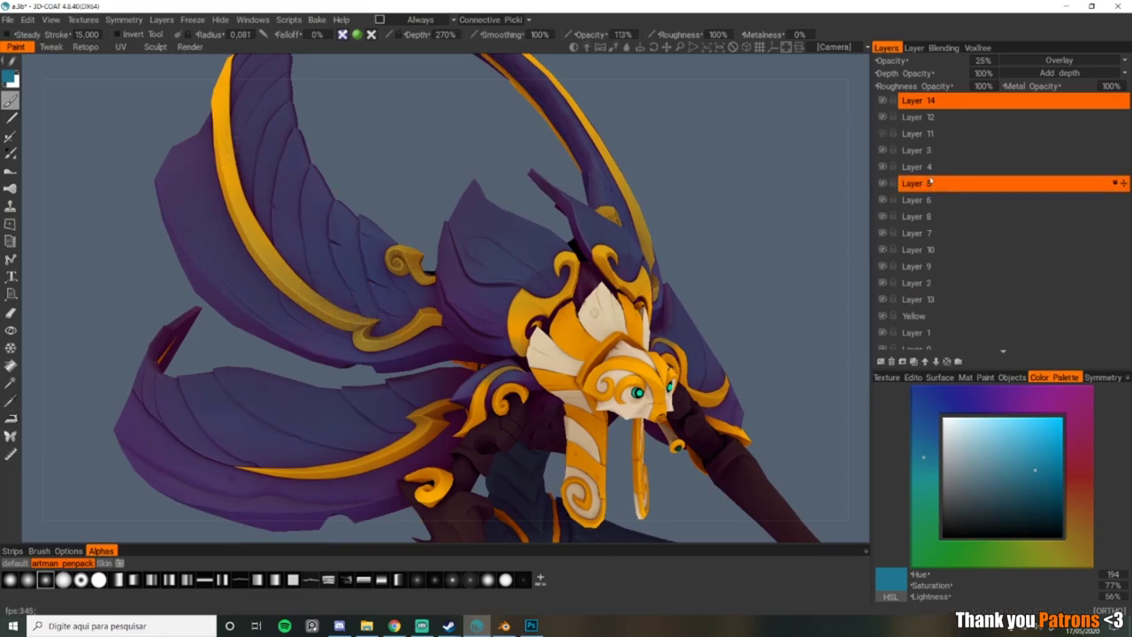
Step: Examine from several angles how the curvature overlay affects the wing veins, feather edges and gold trim
left_click_drag(466, 236, 516, 258, "alt")
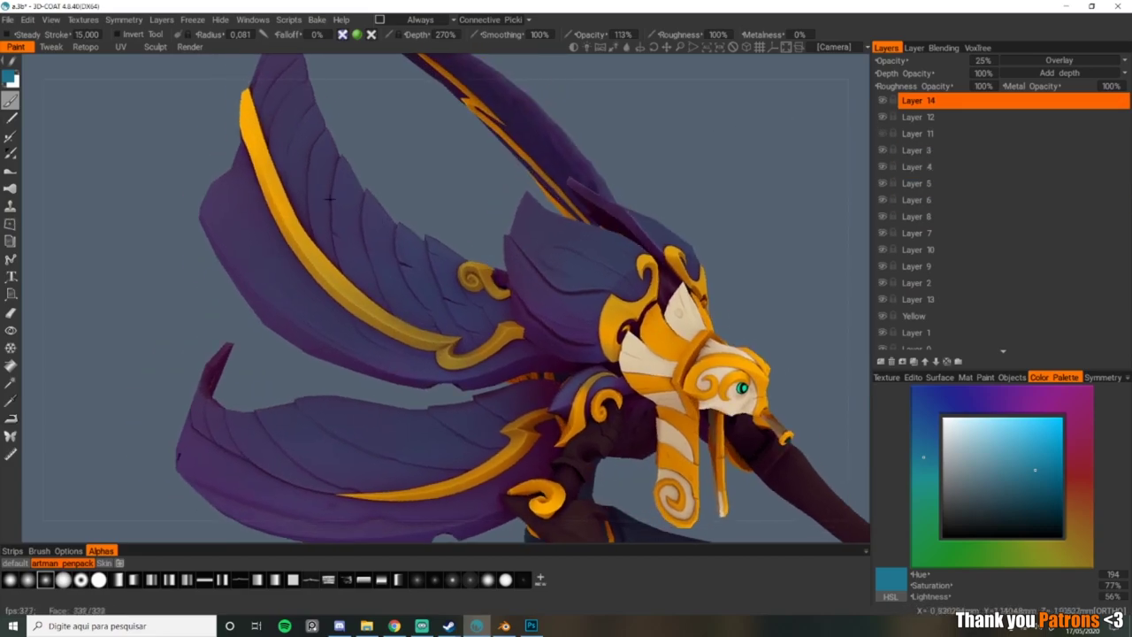
left_click_drag(405, 240, 344, 219)
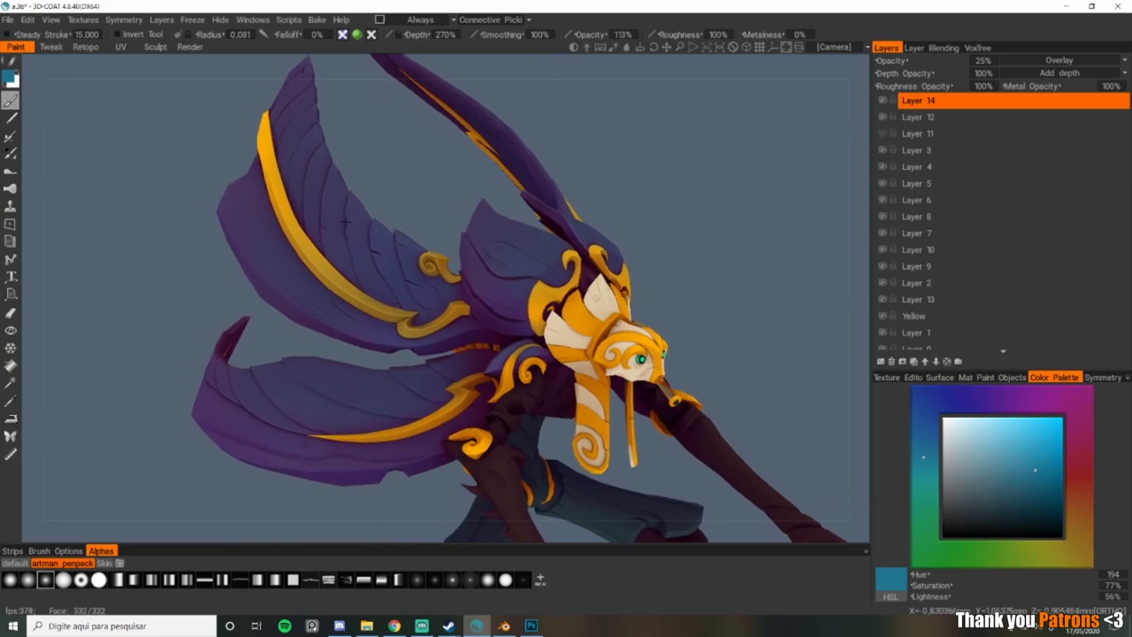
scroll(382, 315, "up", 3)
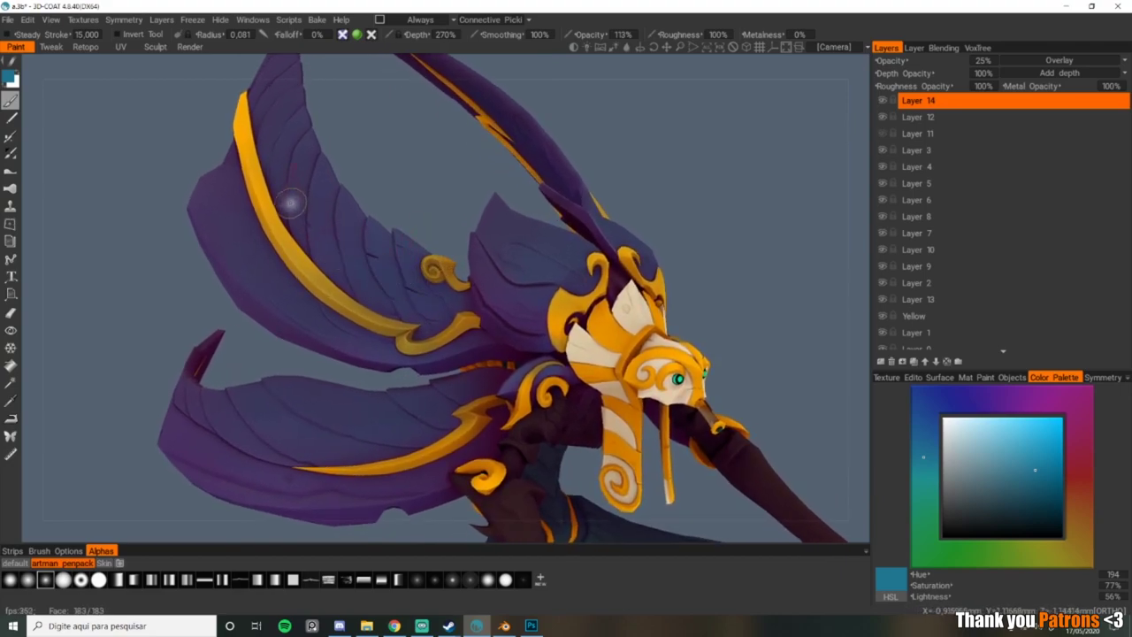
left_click_drag(278, 153, 341, 214)
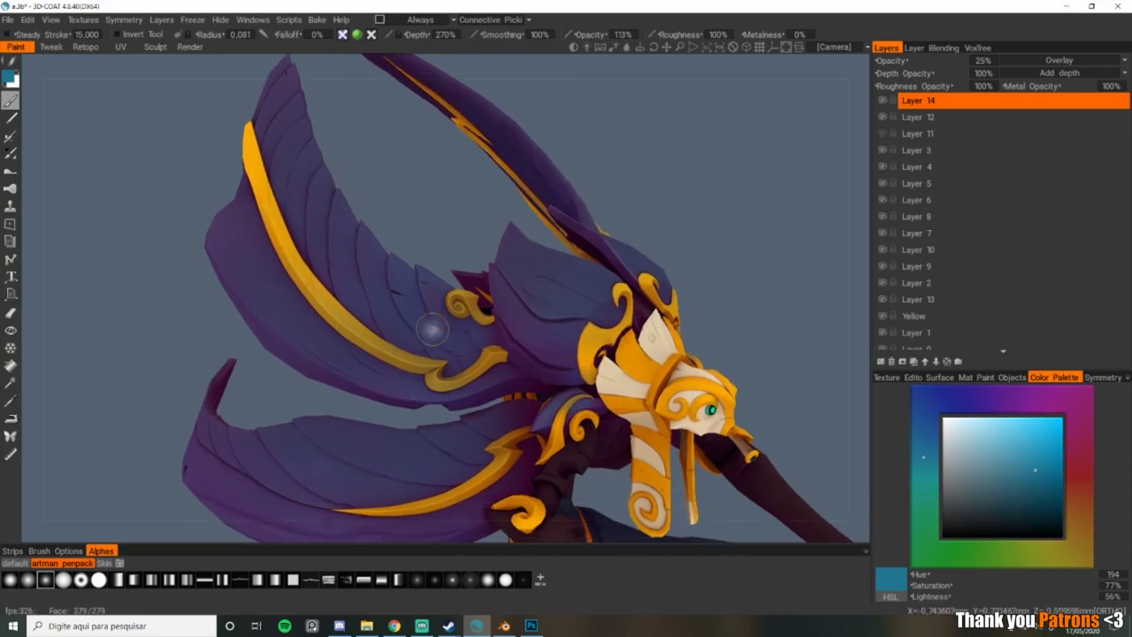
middle_click_drag(521, 372, 505, 332, "alt")
right_click_drag(505, 332, 450, 278, "alt")
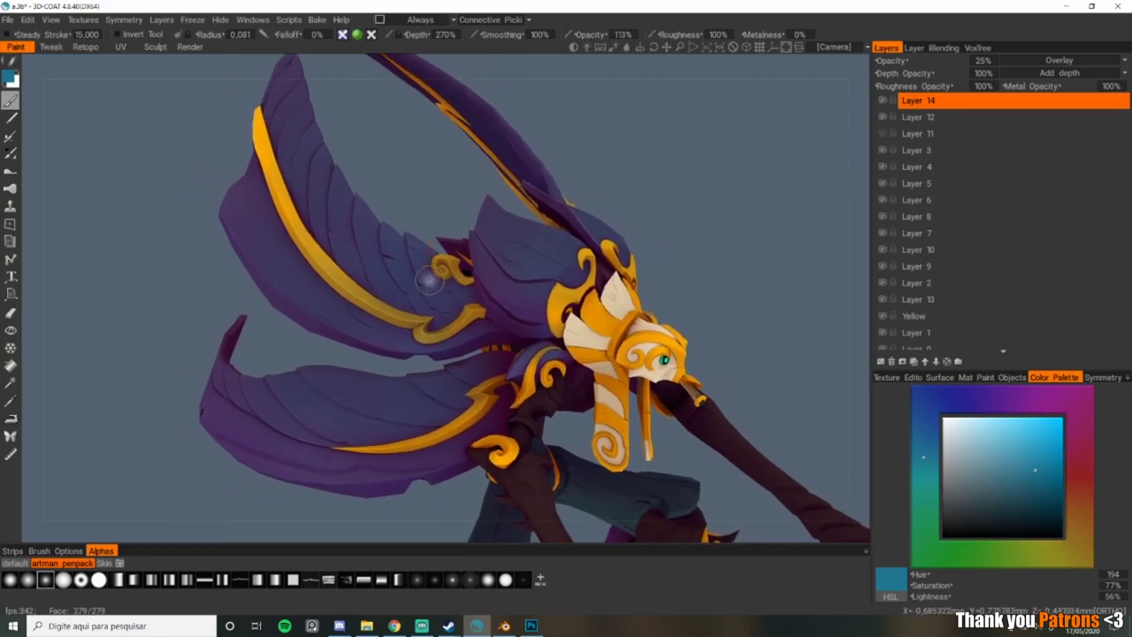
scroll(420, 266, "up", 3)
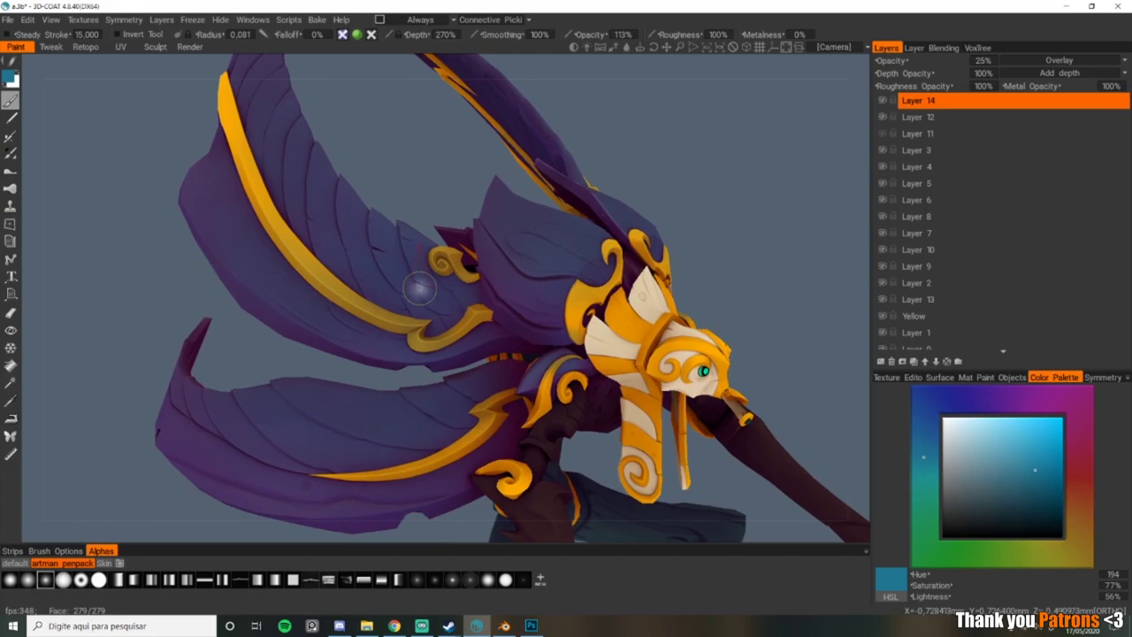
middle_click_drag(420, 287, 444, 363)
middle_click_drag(343, 242, 340, 256, "alt")
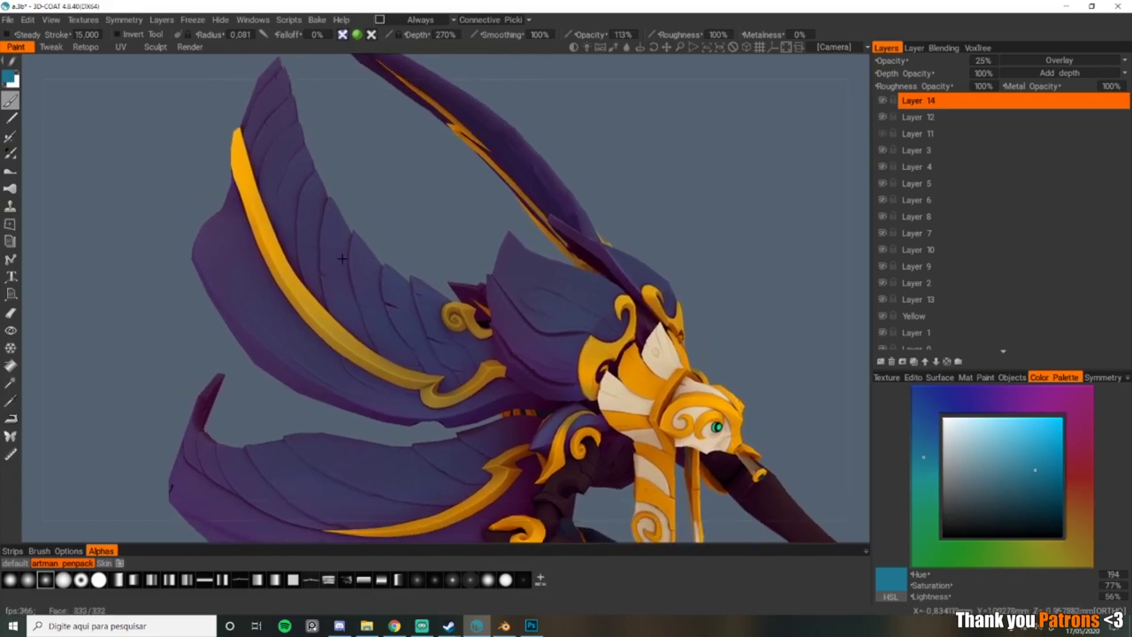
left_click_drag(339, 256, 316, 263, "alt")
middle_click_drag(316, 262, 348, 287, "alt")
left_click_drag(349, 288, 339, 276, "alt")
right_click_drag(338, 276, 331, 244, "alt")
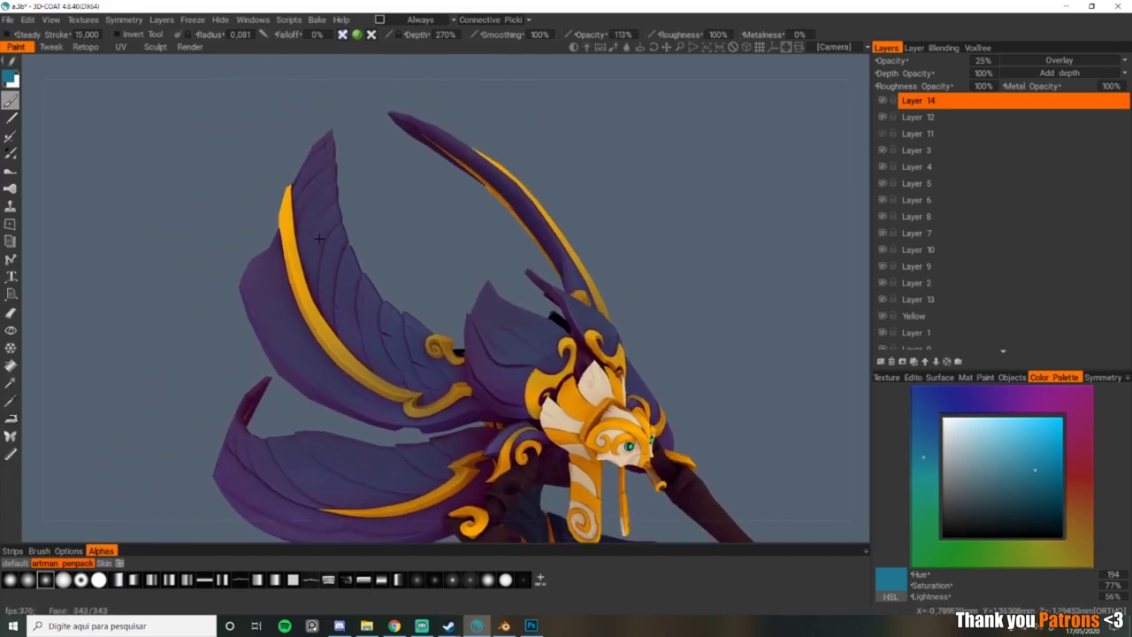
right_click_drag(311, 203, 333, 207)
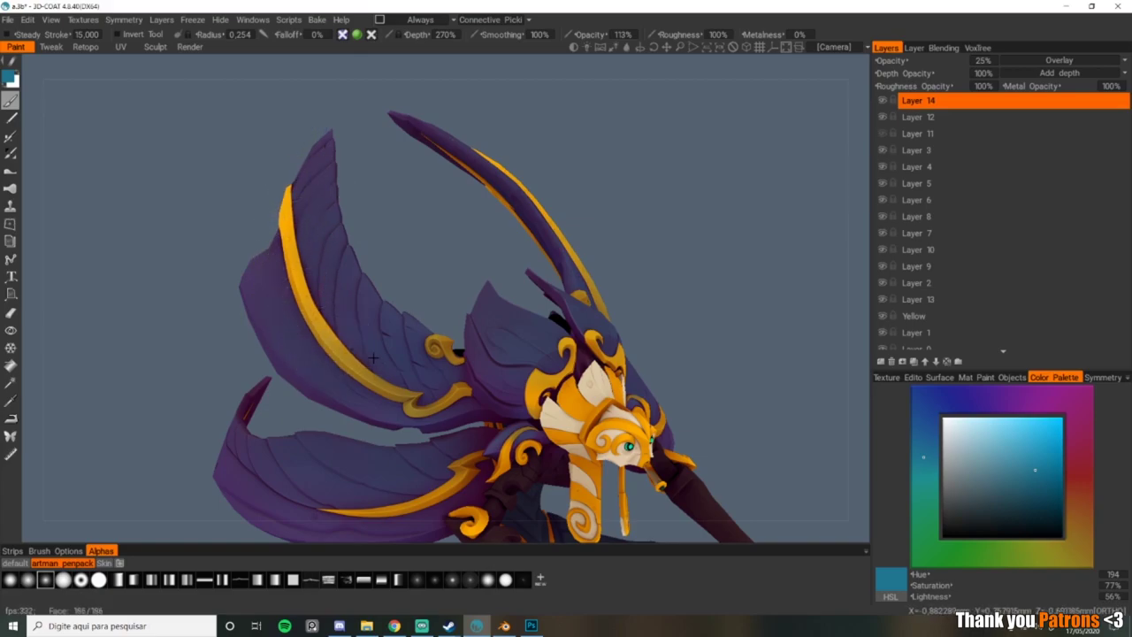
right_click_drag(368, 372, 366, 315, "alt")
mouse_move(365, 315)
middle_mouse_down("alt")
mouse_move(346, 278)
mouse_move(336, 205)
middle_mouse_up("alt")
right_click_drag(337, 205, 383, 349, "alt")
left_click_drag(383, 348, 506, 339, "alt")
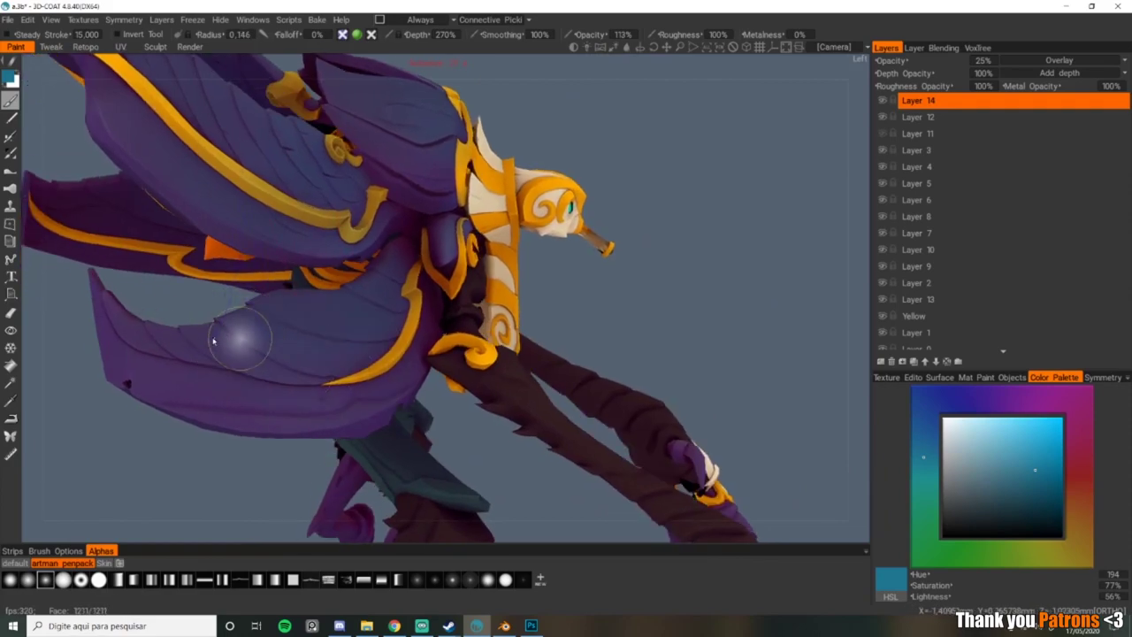
Step: Set the brush radius to 0.118, invert the freeze mask so only the gold ornaments are paintable, and hide the freeze overlay
key("bracketleft")
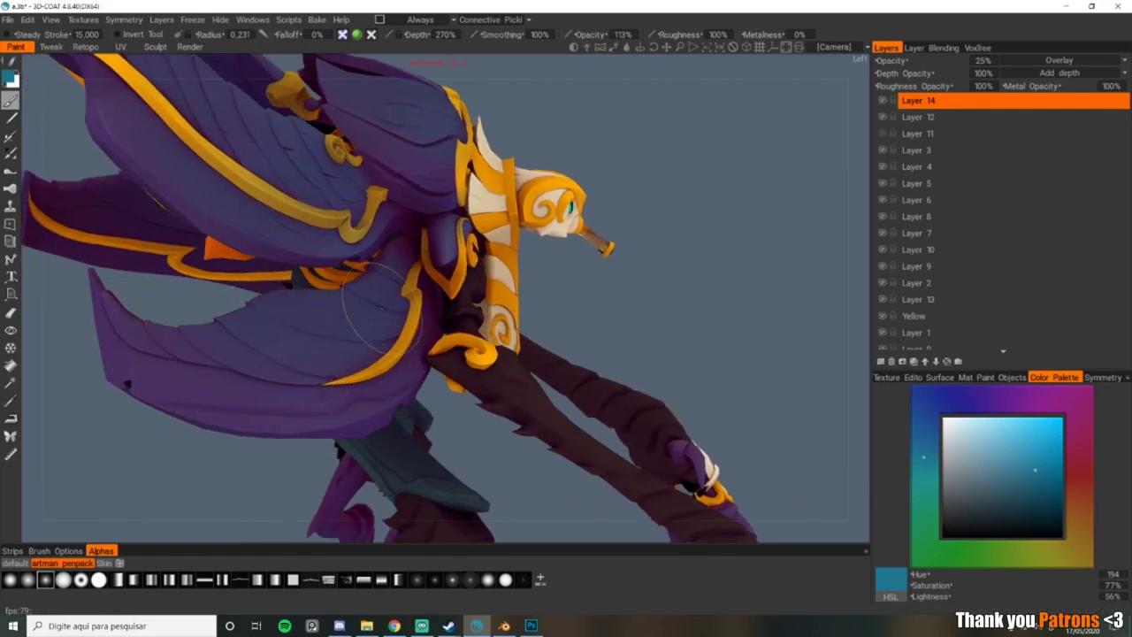
right_click_drag(353, 352, 329, 357)
key("ctrl+f")
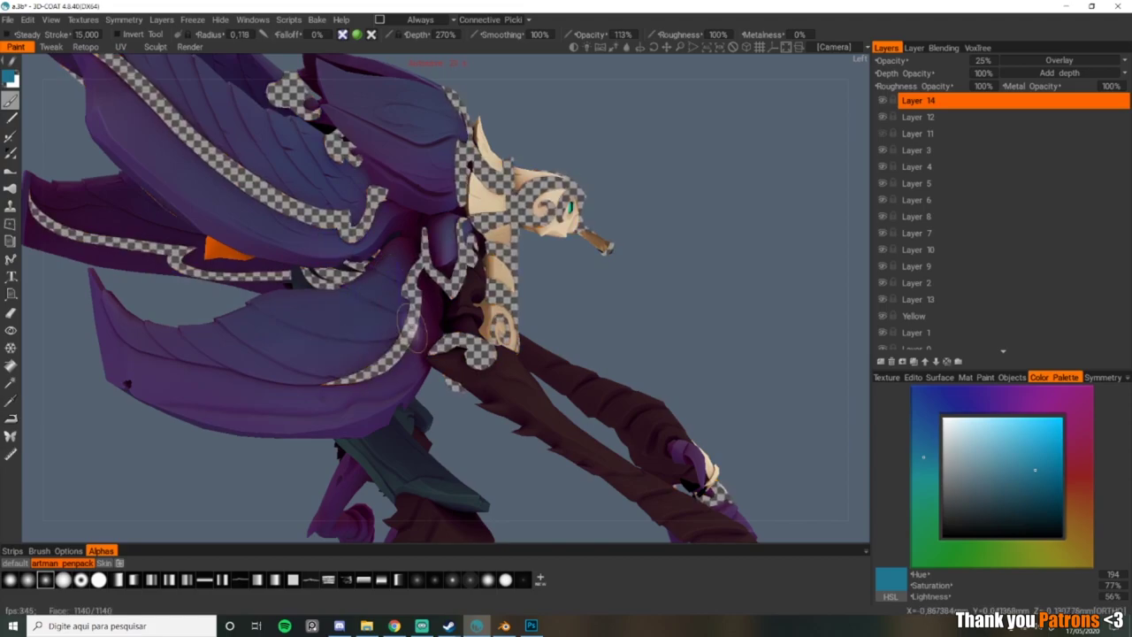
key("ctrl+shift+i")
key("ctrl+f")
left_click_drag(552, 353, 428, 333, "alt")
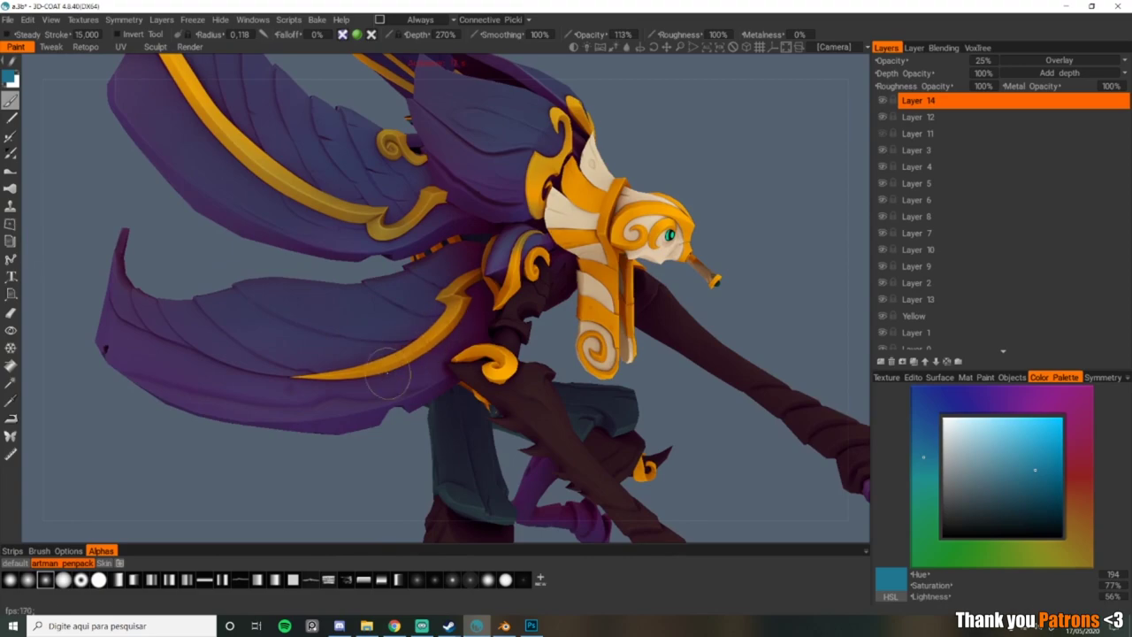
Step: Select Layer 13 in the layer stack
right_click_drag(396, 304, 316, 286)
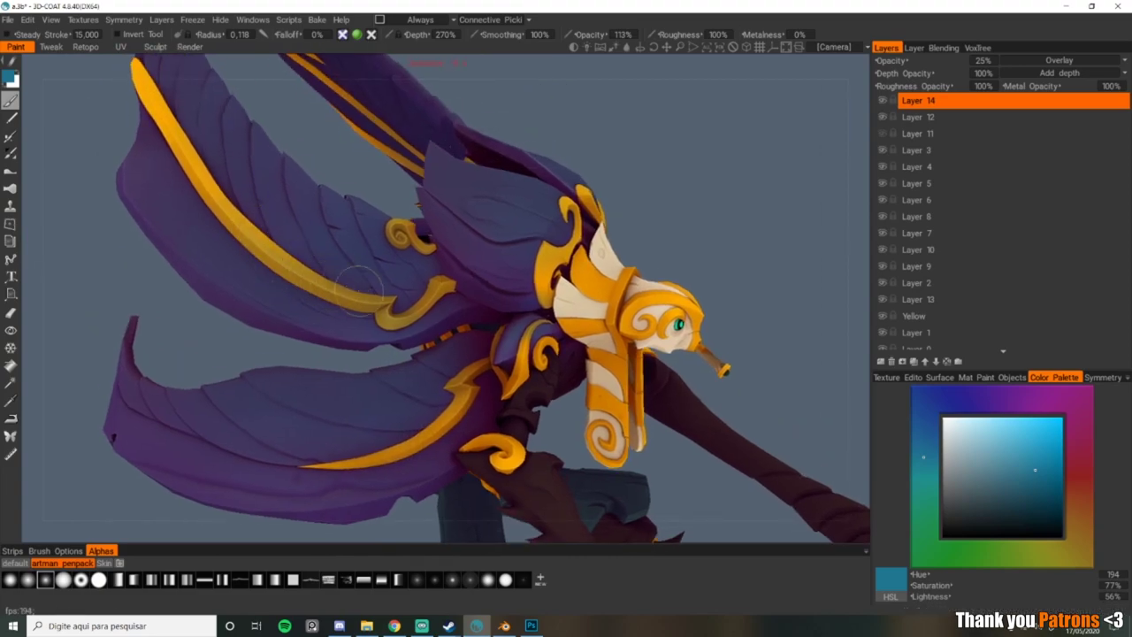
left_click(924, 299)
scroll(929, 294, "down", 1)
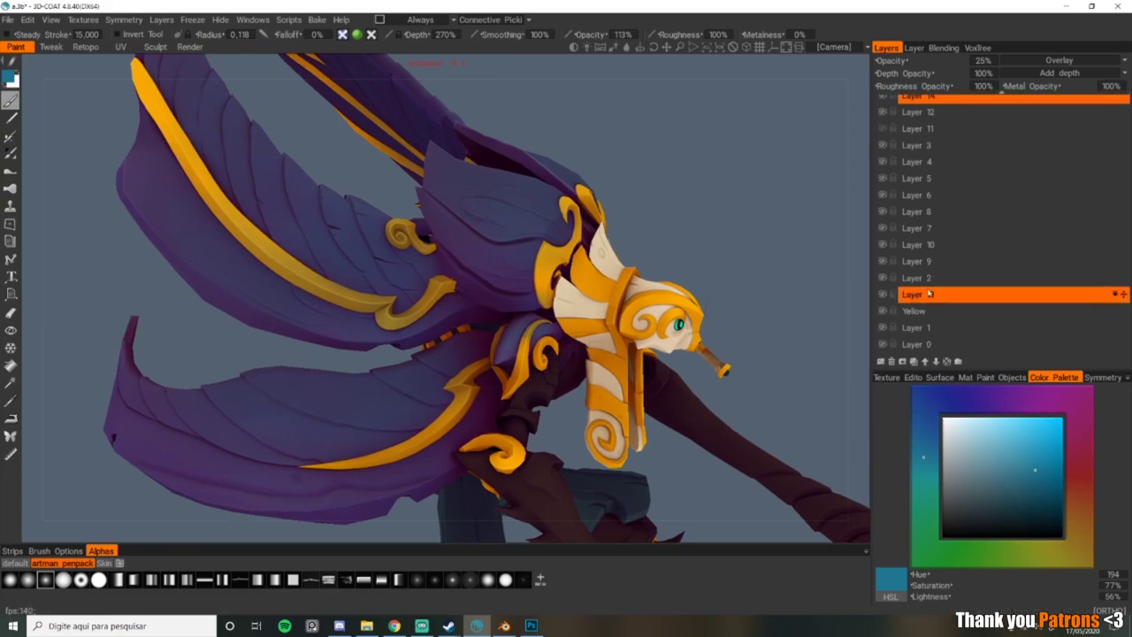
left_click(924, 310)
left_click(924, 294)
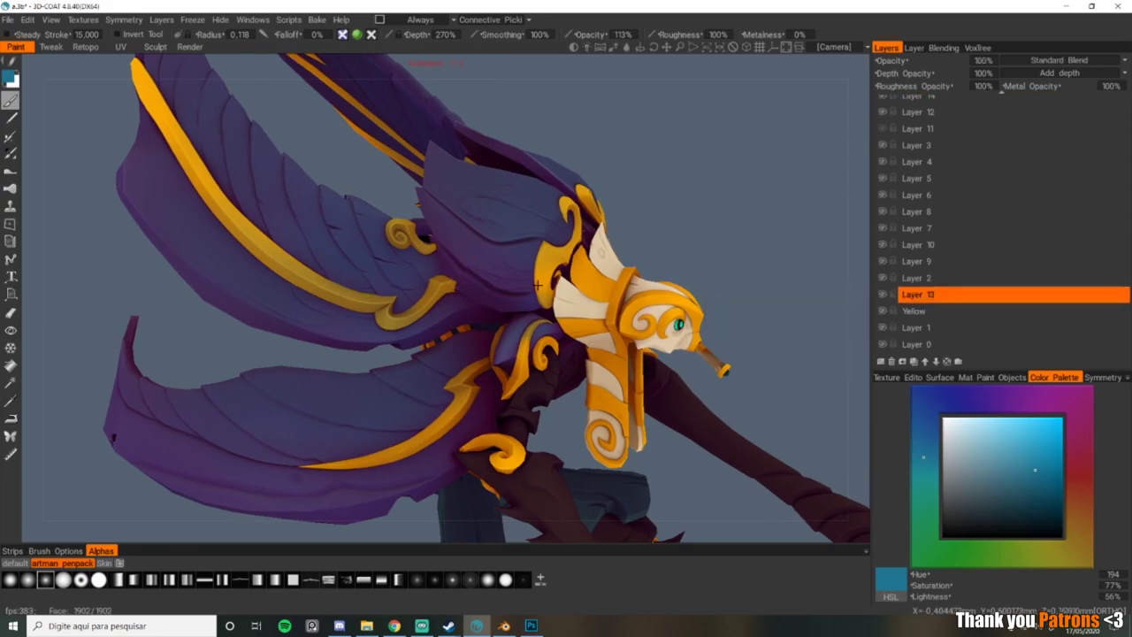
Step: Examine the painted character's wings, head and limbs from several angles and distances
mouse_move(575, 221)
middle_mouse_down()
mouse_move(387, 216)
mouse_move(408, 294)
middle_mouse_up()
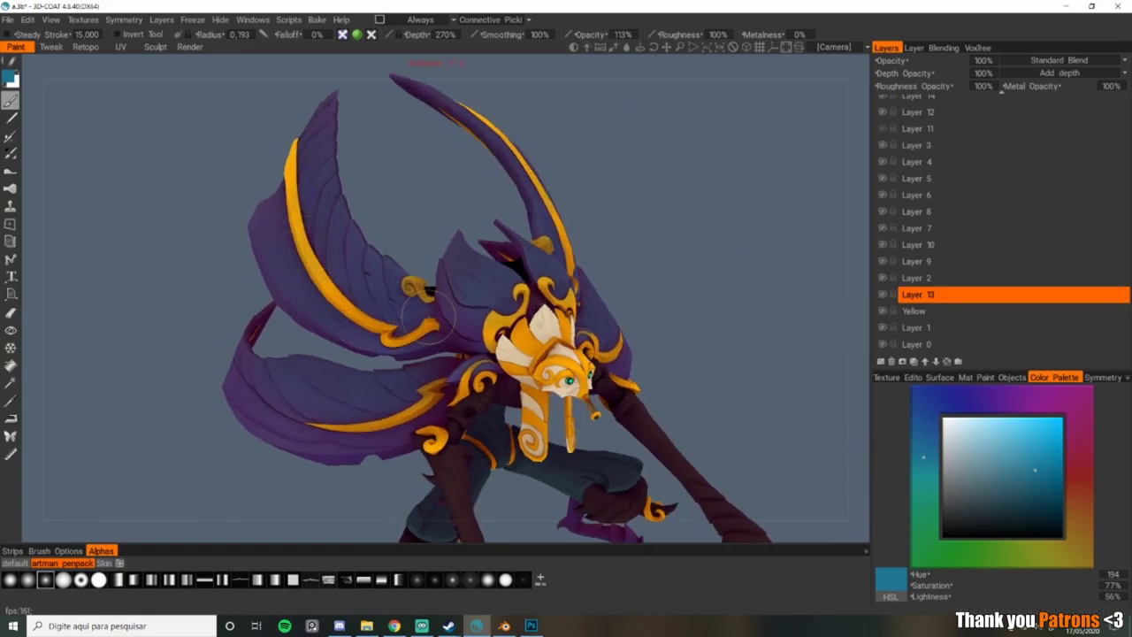
right_click_drag(360, 275, 360, 252, "alt")
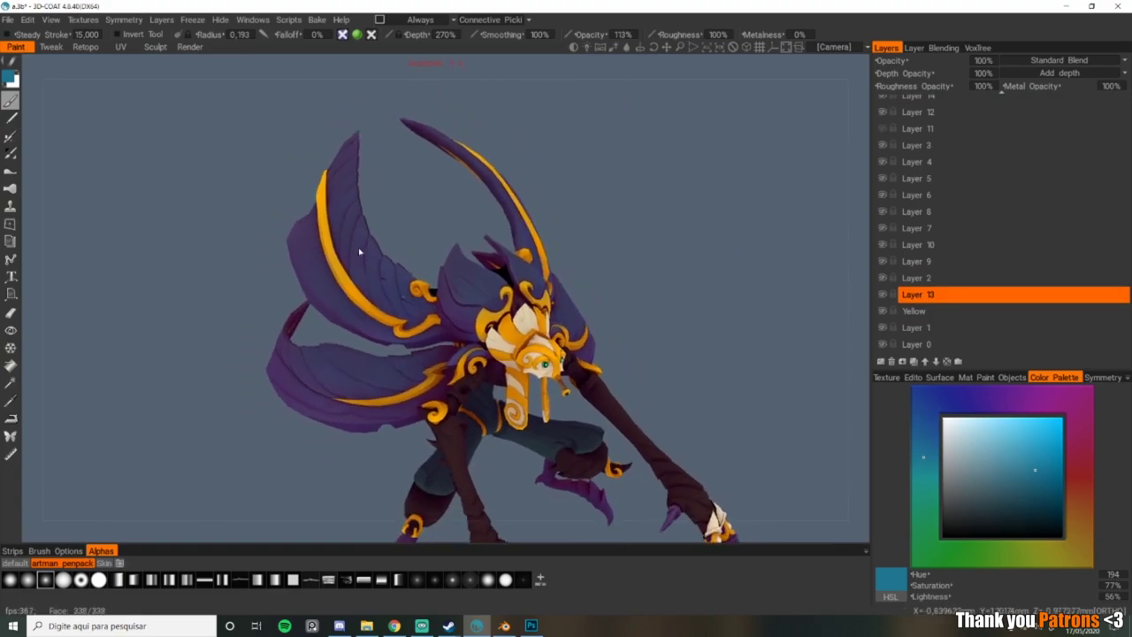
left_click_drag(360, 252, 352, 253, "alt")
middle_click_drag(352, 254, 332, 218, "alt")
right_click_drag(353, 226, 474, 268, "alt")
left_click_drag(495, 265, 478, 257, "alt")
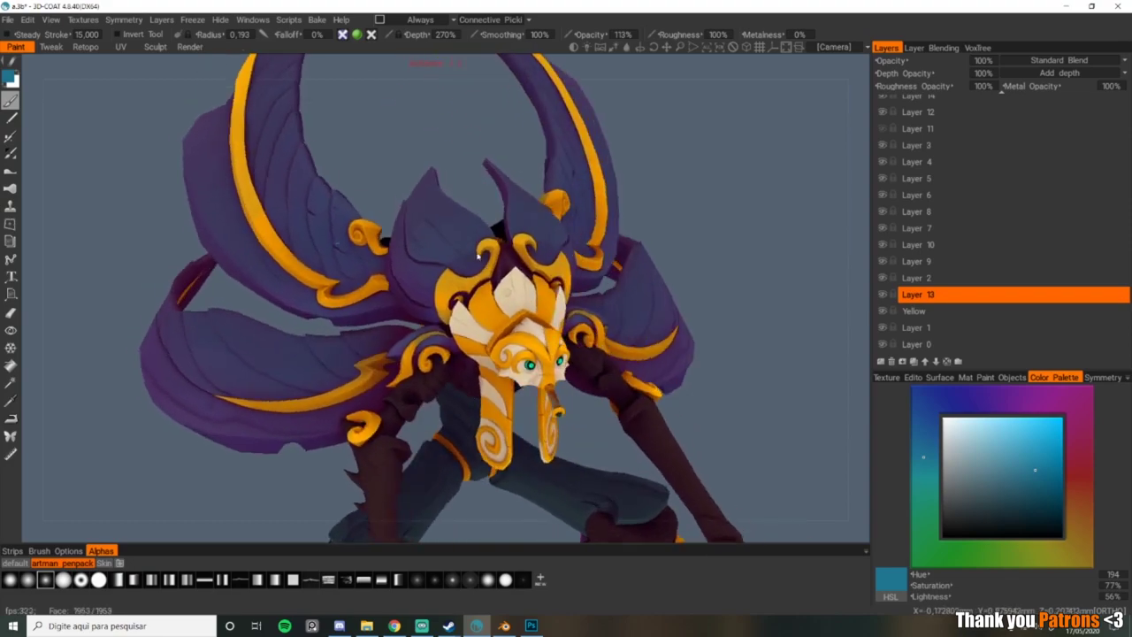
middle_click_drag(477, 256, 491, 233)
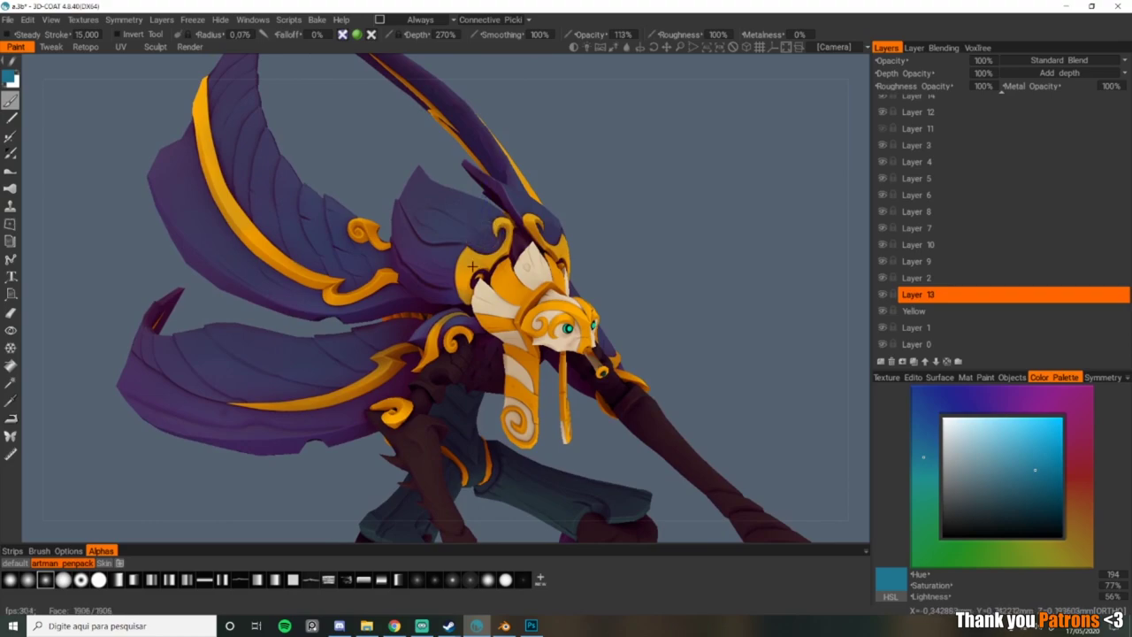
middle_click_drag(472, 266, 402, 342)
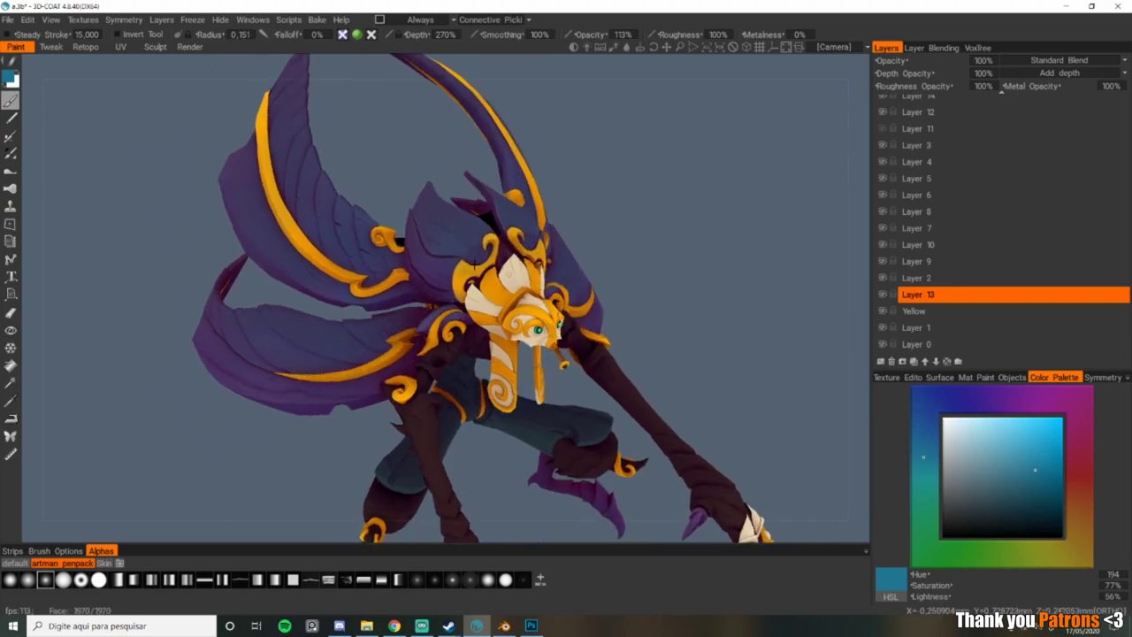
middle_click_drag(475, 263, 389, 234)
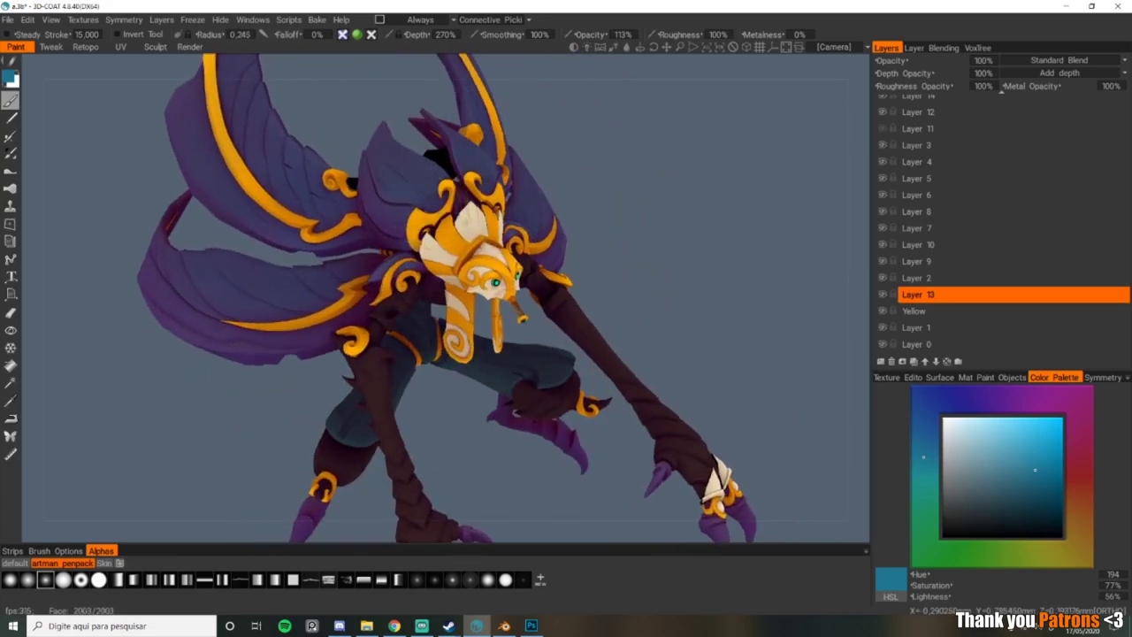
middle_click_drag(394, 177, 460, 261)
scroll(412, 231, "down", 4)
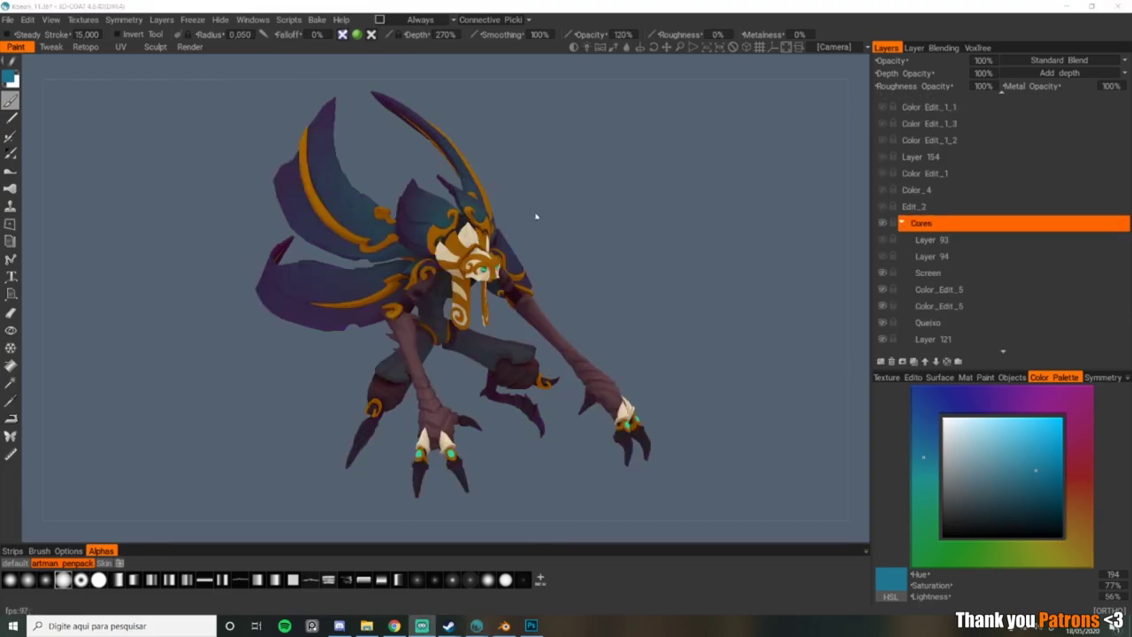
Step: Examine the base colours of the Khepri_11 version from the front and side
left_click(536, 217)
right_click_drag(575, 259, 604, 278)
left_click_drag(604, 278, 677, 301)
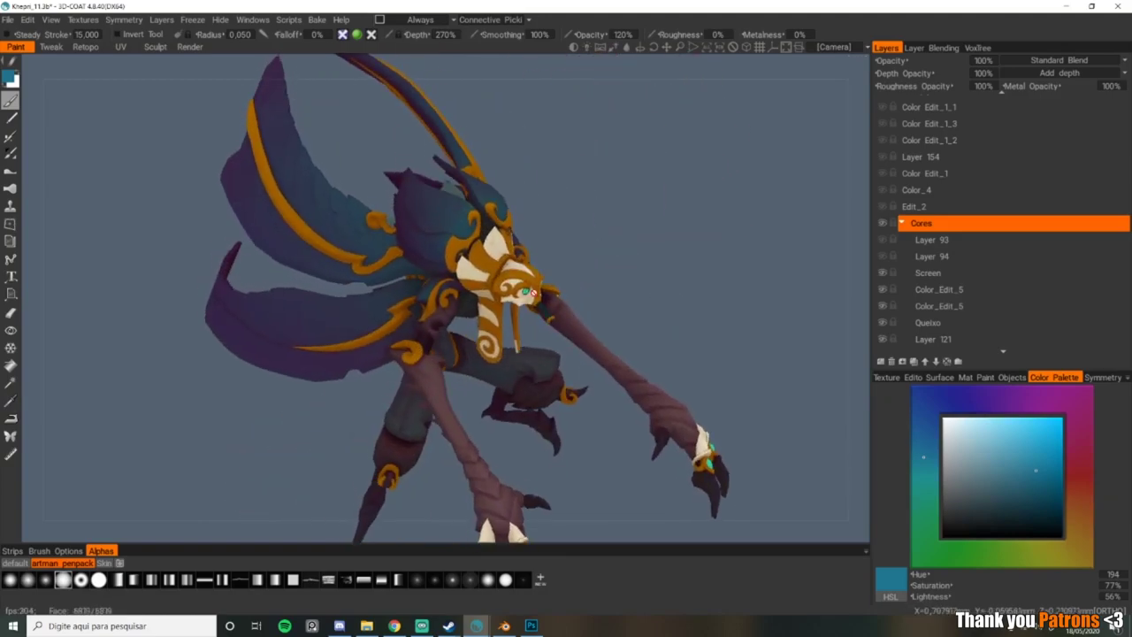
left_click_drag(533, 291, 587, 272)
right_click_drag(587, 273, 460, 266)
mouse_move(452, 264)
left_mouse_down()
mouse_move(545, 267)
mouse_move(410, 260)
mouse_move(449, 282)
left_mouse_up()
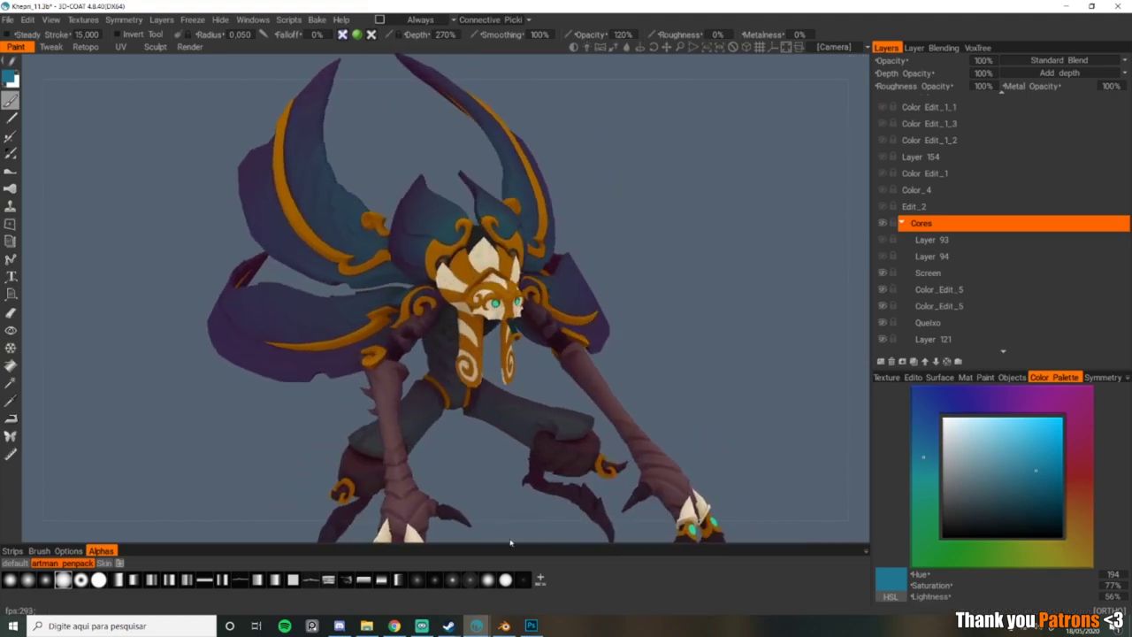
left_click_drag(513, 544, 515, 563)
middle_click_drag(571, 444, 538, 404)
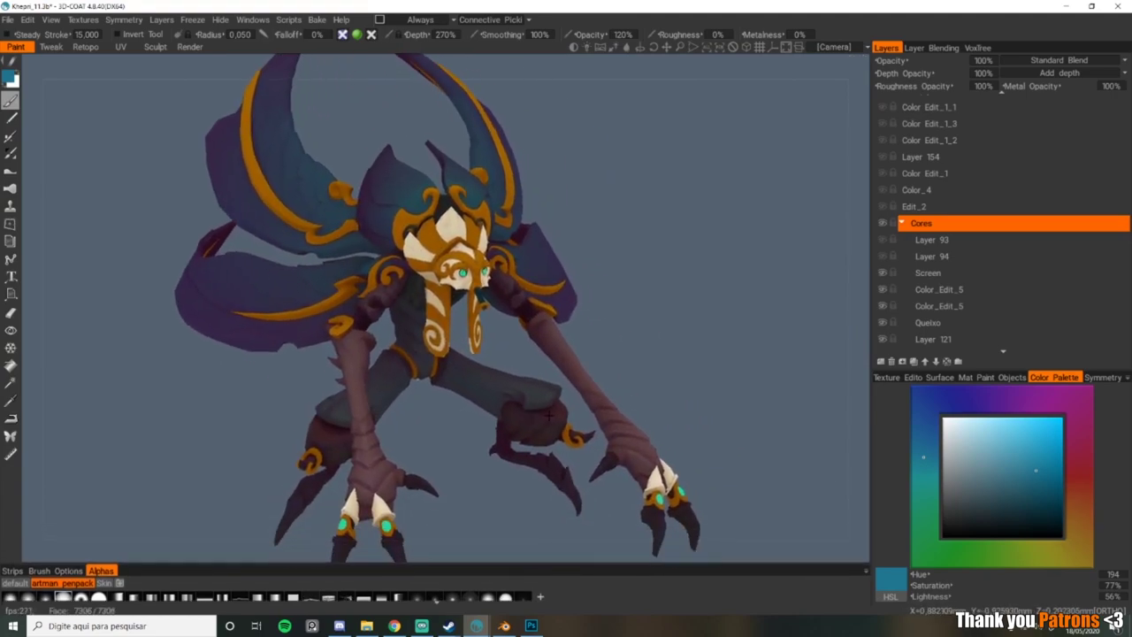
scroll(538, 404, "down", 2)
left_click_drag(539, 405, 557, 408)
Step: Collapse the Cores layer group in the layer stack
scroll(920, 248, "up", 10)
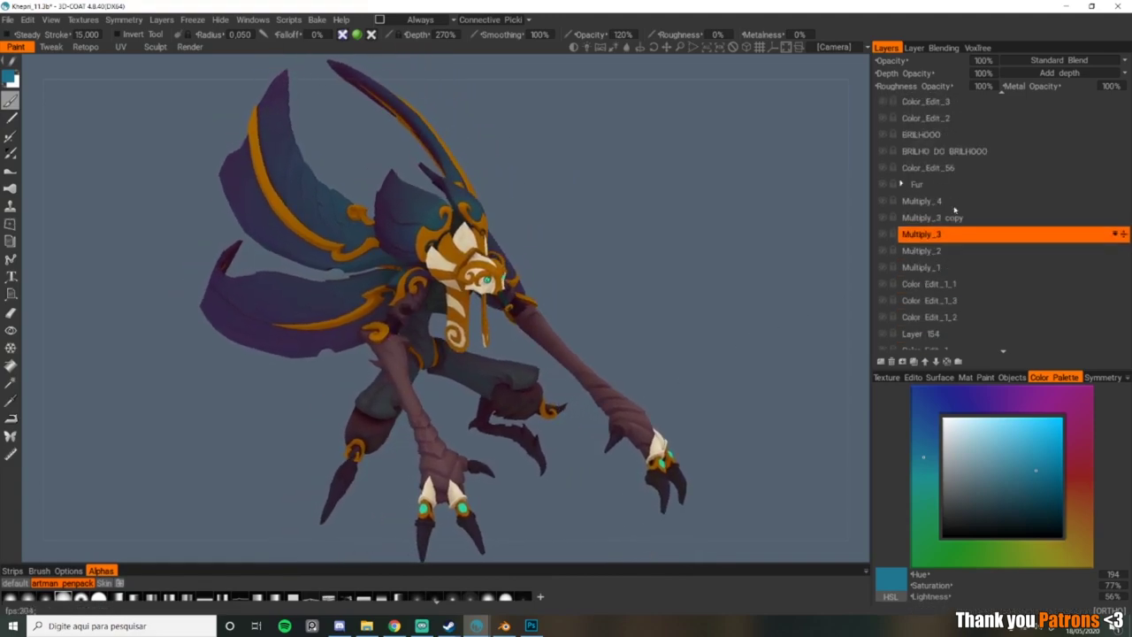
left_click(925, 184)
scroll(916, 243, "down", 4)
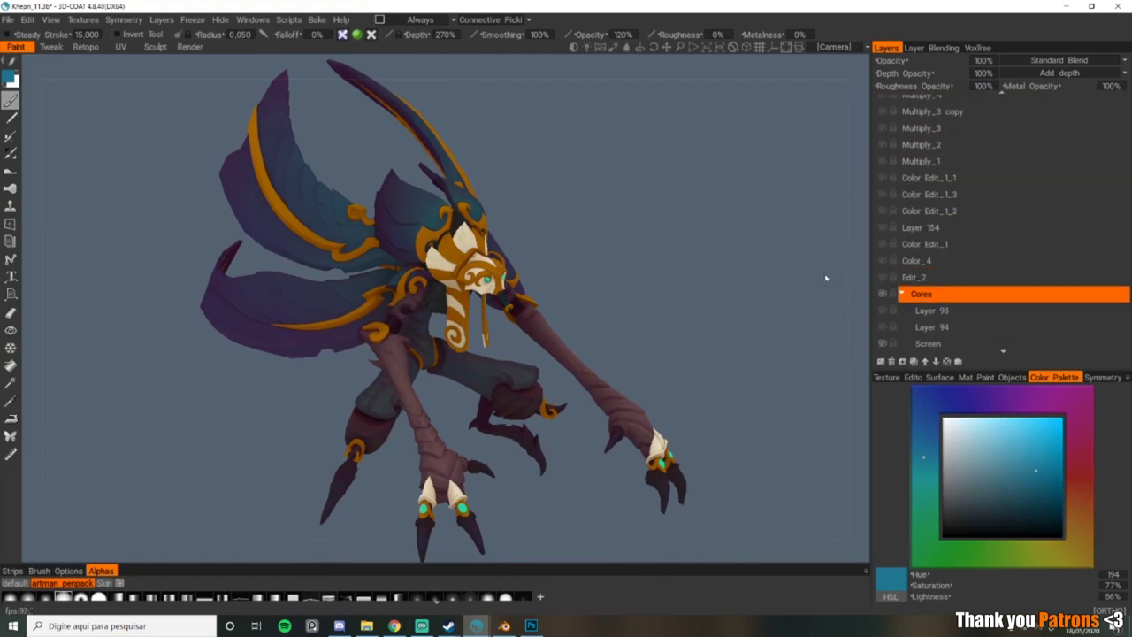
left_click(901, 294)
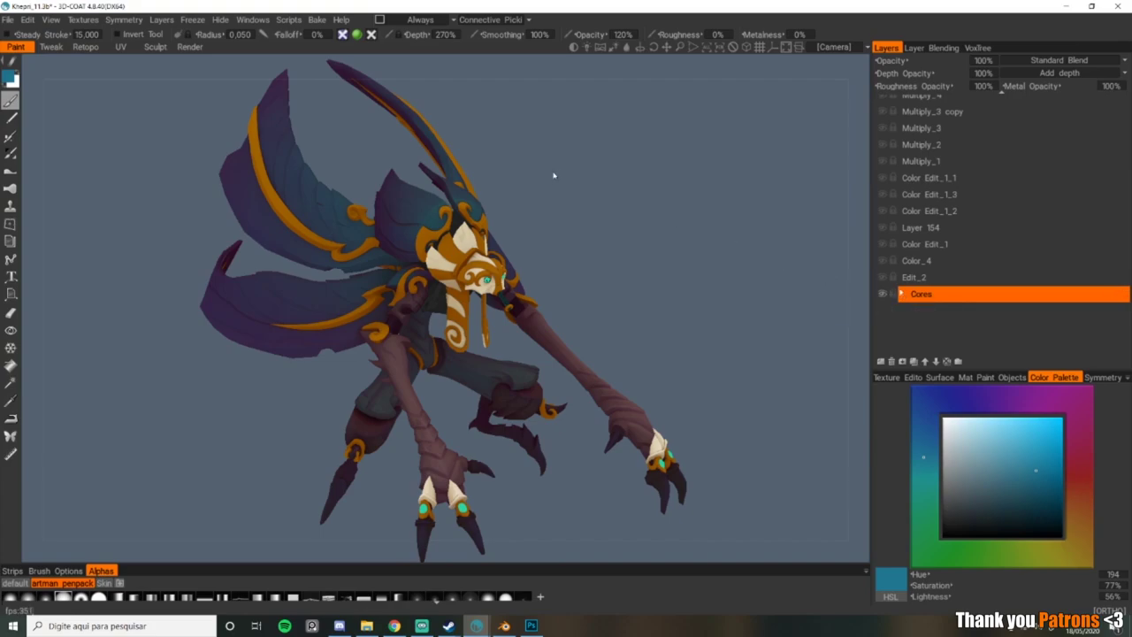
Step: Show the Edit_2 layer above the Cores group and check its effect on the wings and body
right_click_drag(554, 175, 566, 222)
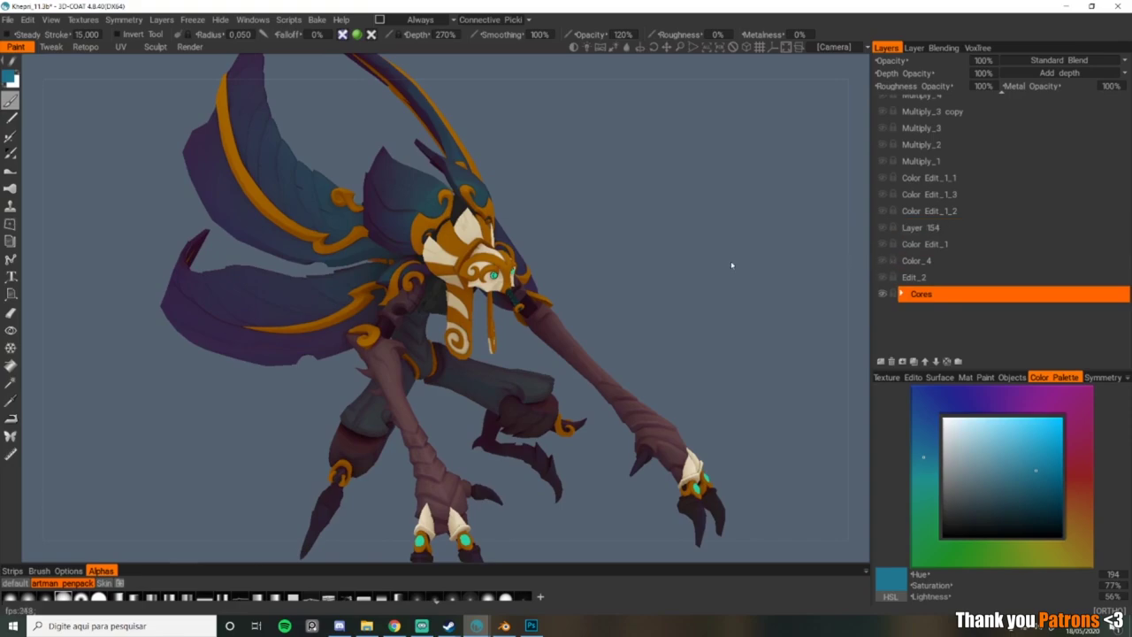
right_click_drag(582, 276, 548, 265)
left_click_drag(548, 265, 562, 266)
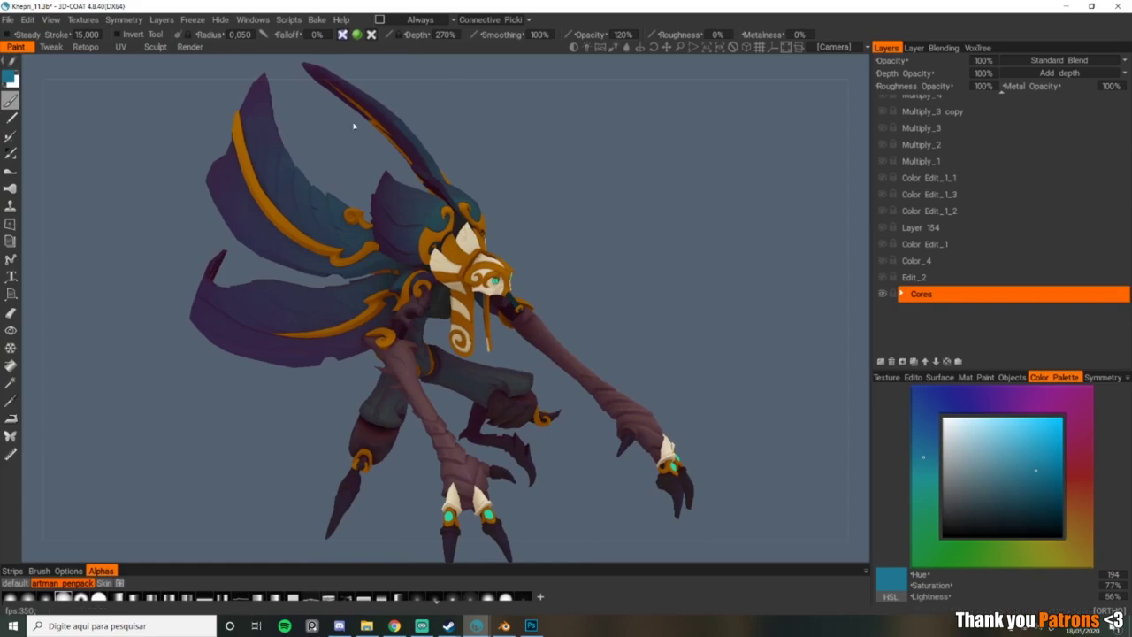
left_click_drag(533, 370, 485, 364, "alt")
scroll(880, 292, "up", 3)
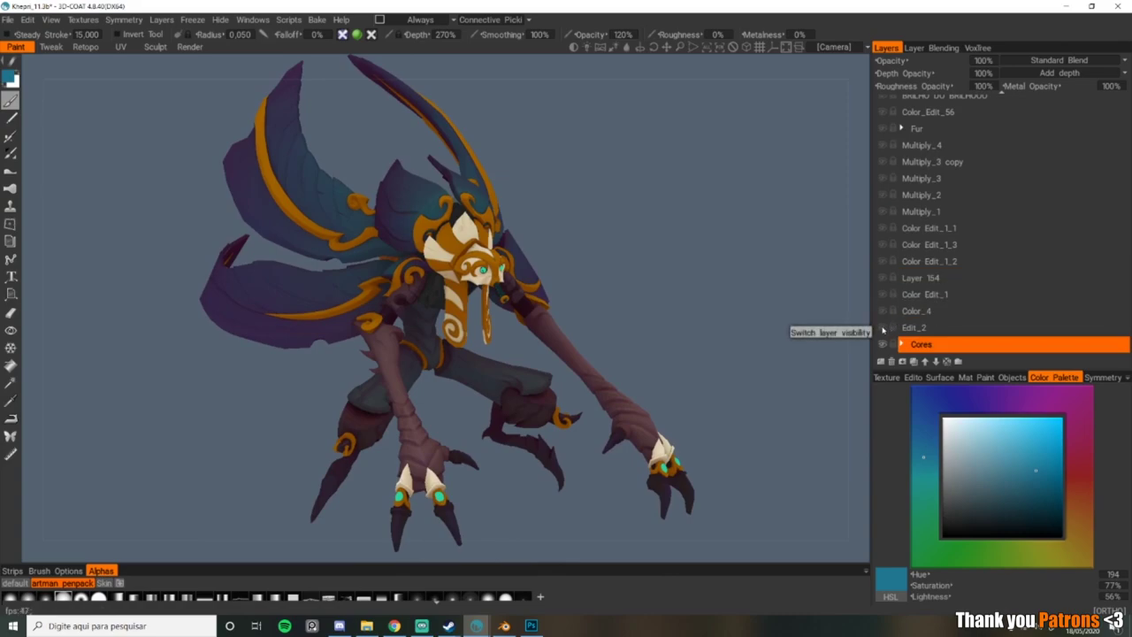
scroll(883, 330, "up", 4)
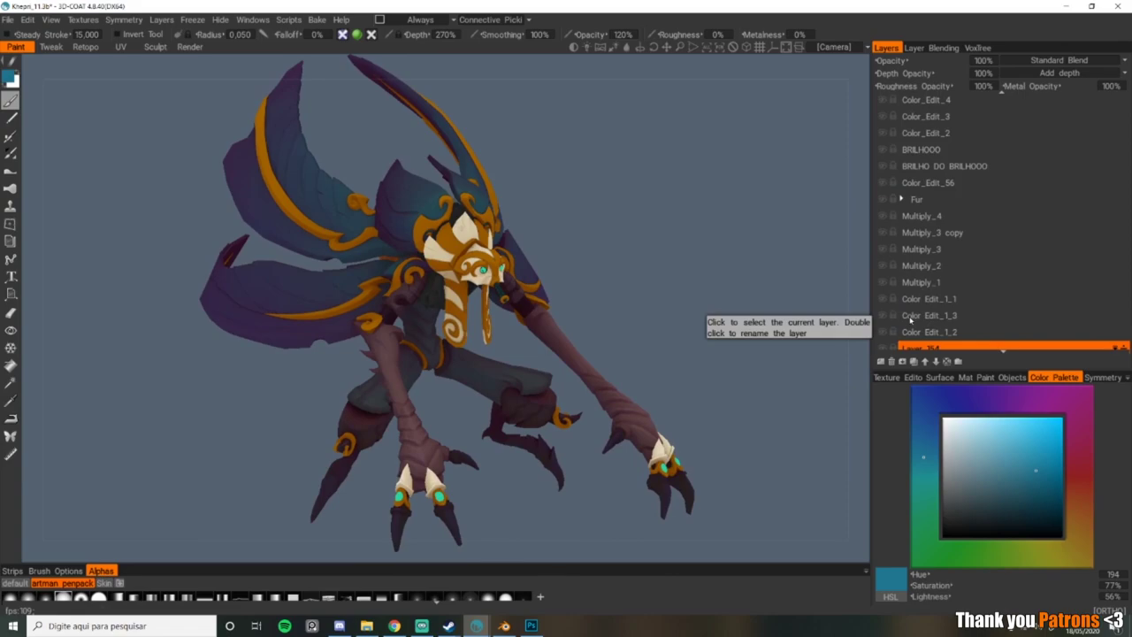
scroll(911, 320, "down", 4)
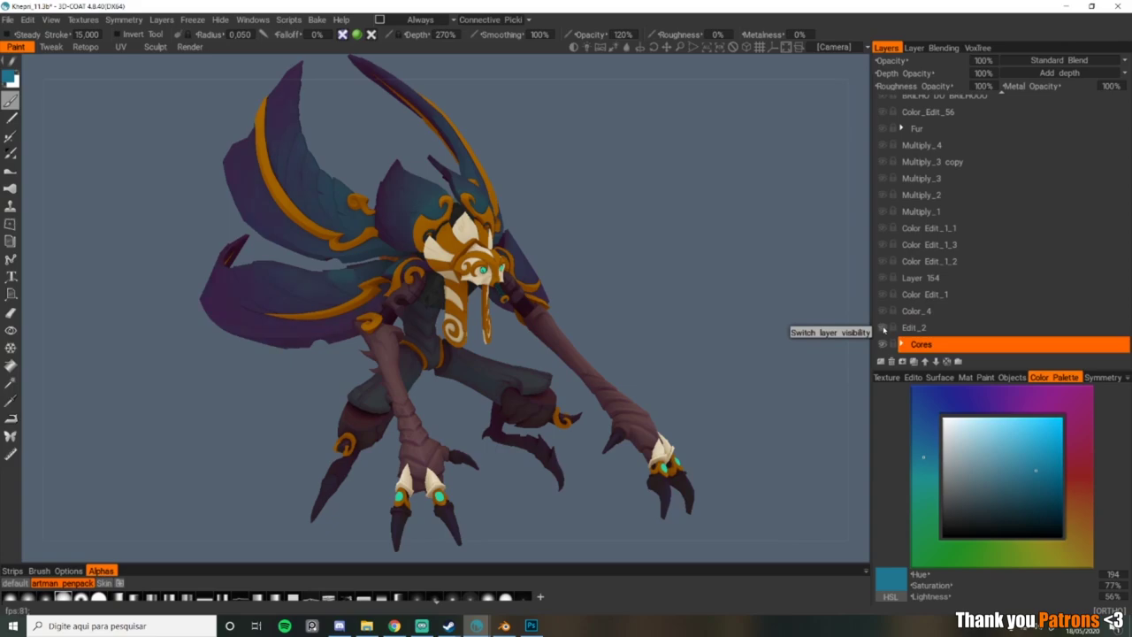
mouse_move(543, 251)
left_mouse_down()
mouse_move(595, 249)
mouse_move(543, 258)
left_mouse_up()
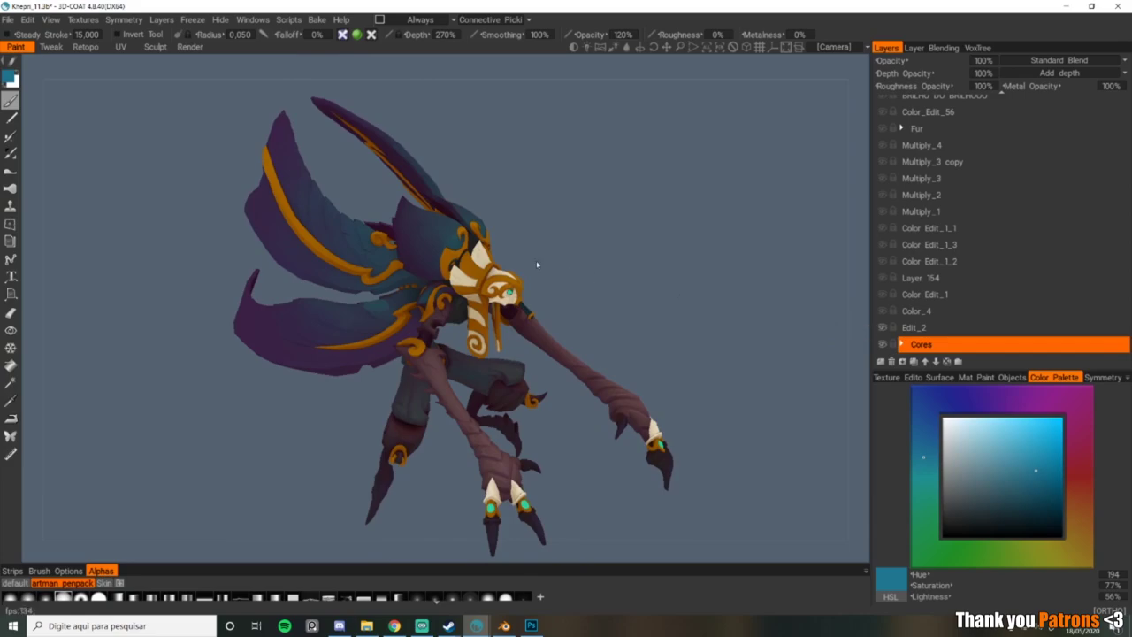
scroll(379, 208, "up", 3)
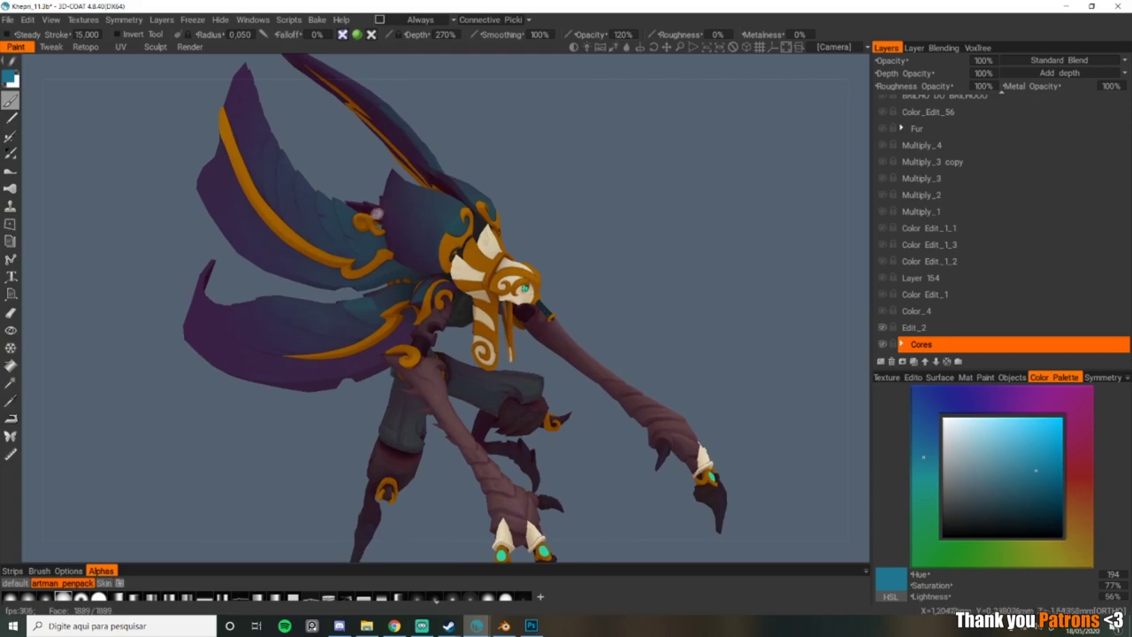
left_click_drag(377, 213, 354, 231, "alt")
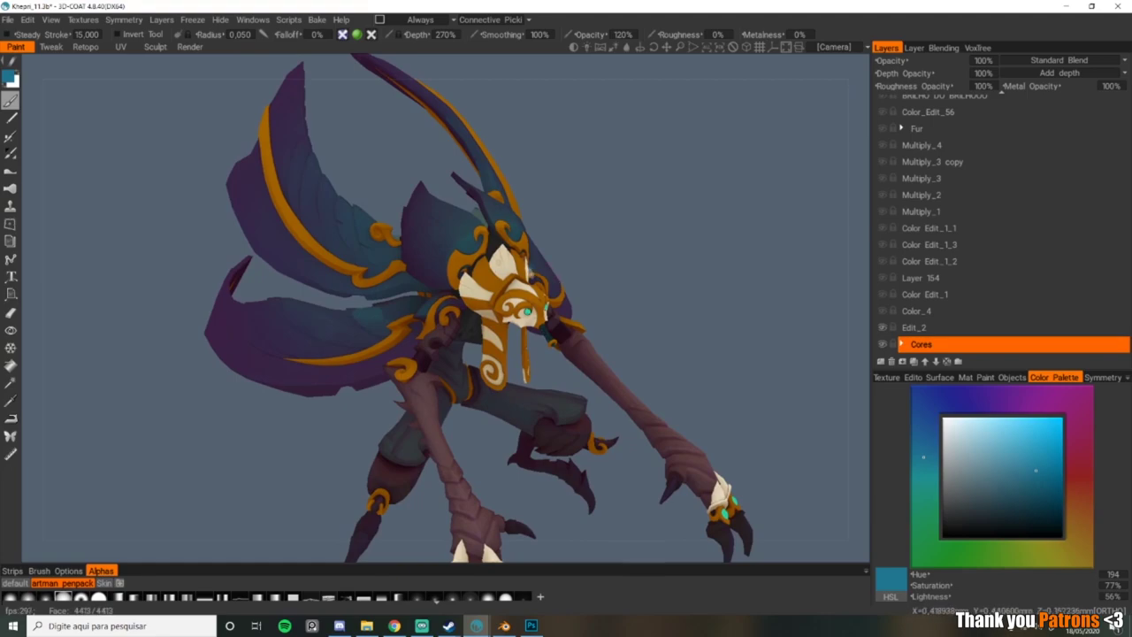
Step: Review the layers inside the Cores group, leaving the group collapsed and the Edit_2 layer selected
left_click(923, 315)
left_click(905, 327)
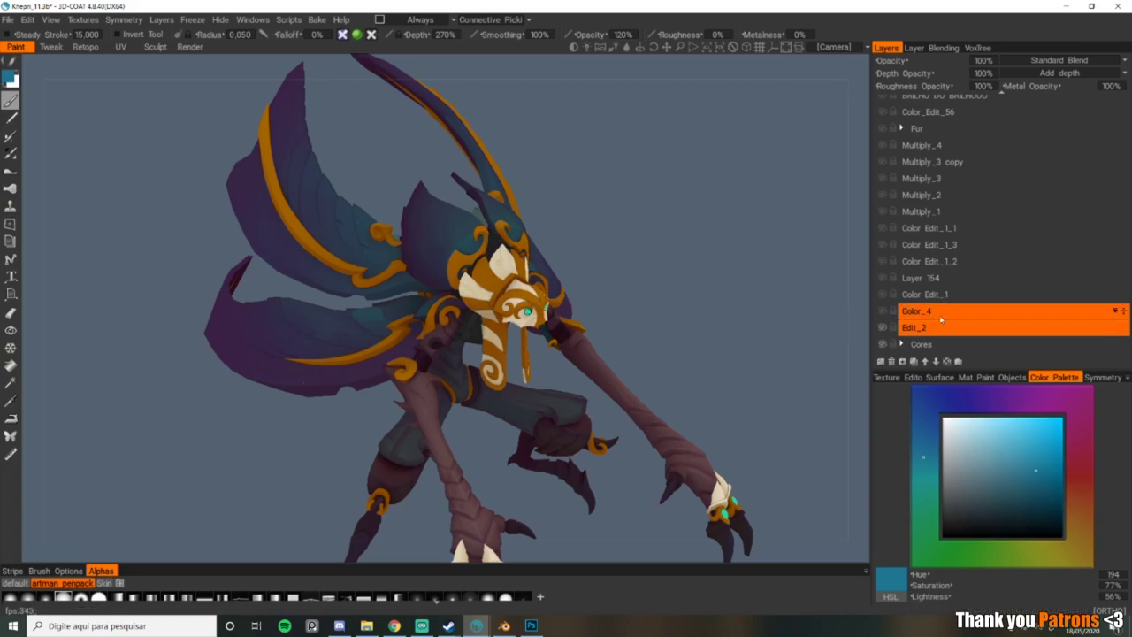
left_click(903, 344)
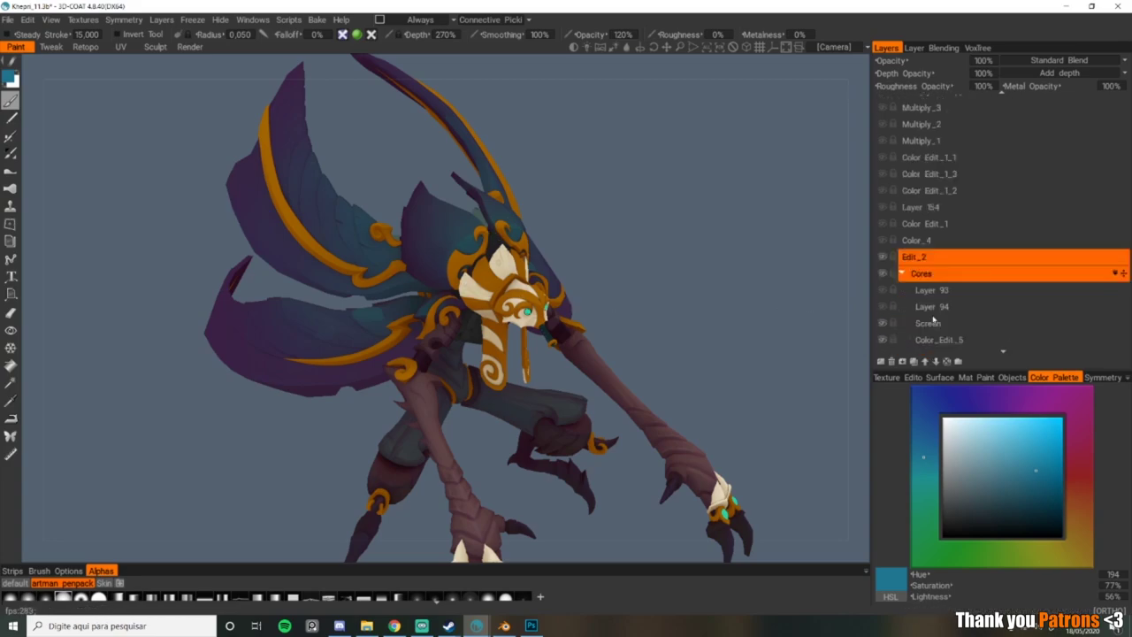
scroll(939, 229, "down", 5)
scroll(946, 274, "up", 5)
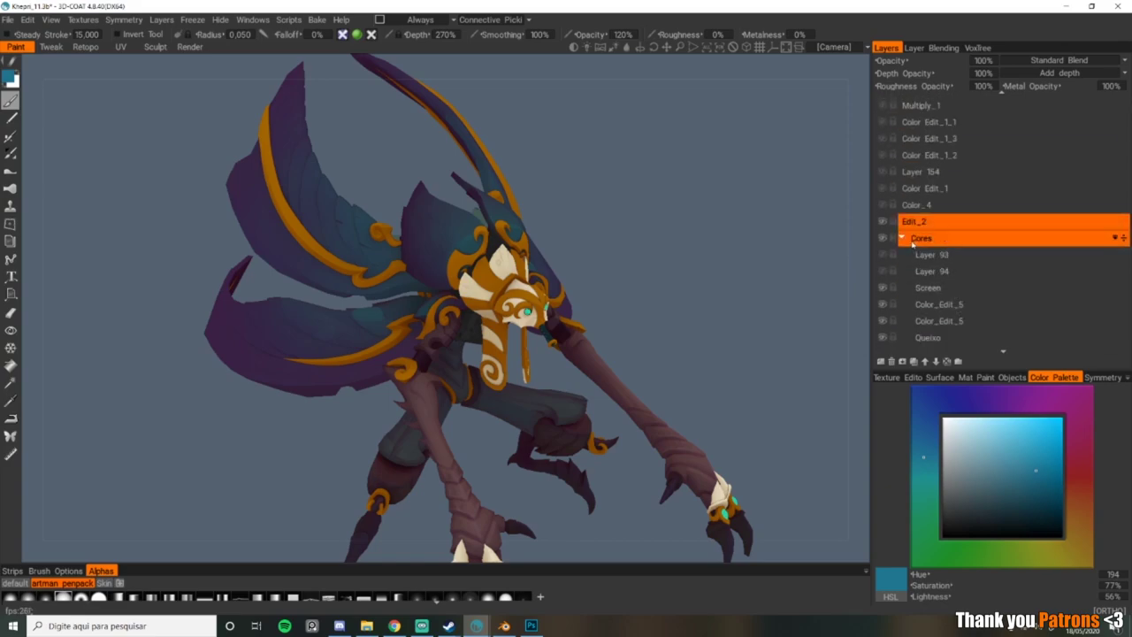
left_click(902, 239)
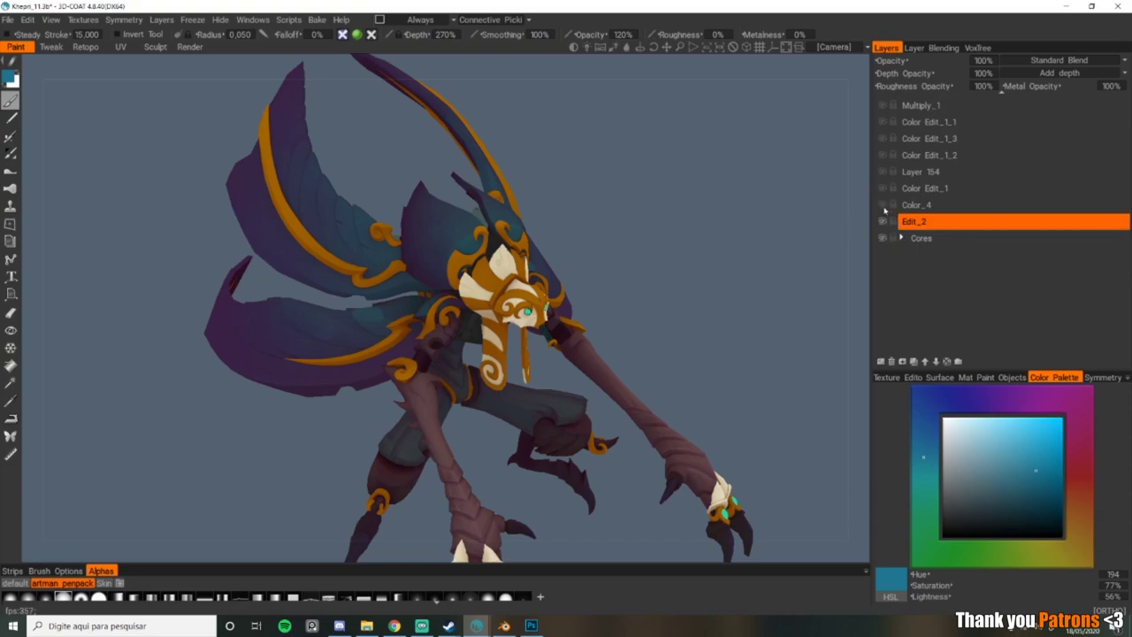
Step: Show the Color_4 layer and check the character's colours from the back and side
scroll(606, 210, "up", 2)
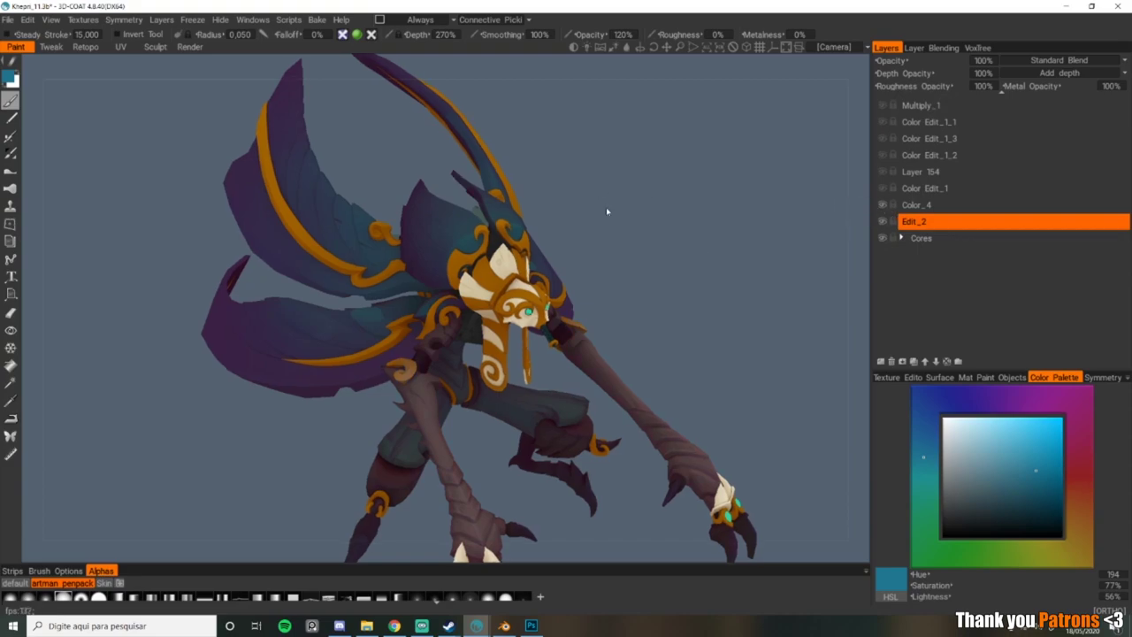
left_click(887, 208)
left_click_drag(543, 233, 758, 195, "alt")
middle_click_drag(758, 195, 594, 207, "alt")
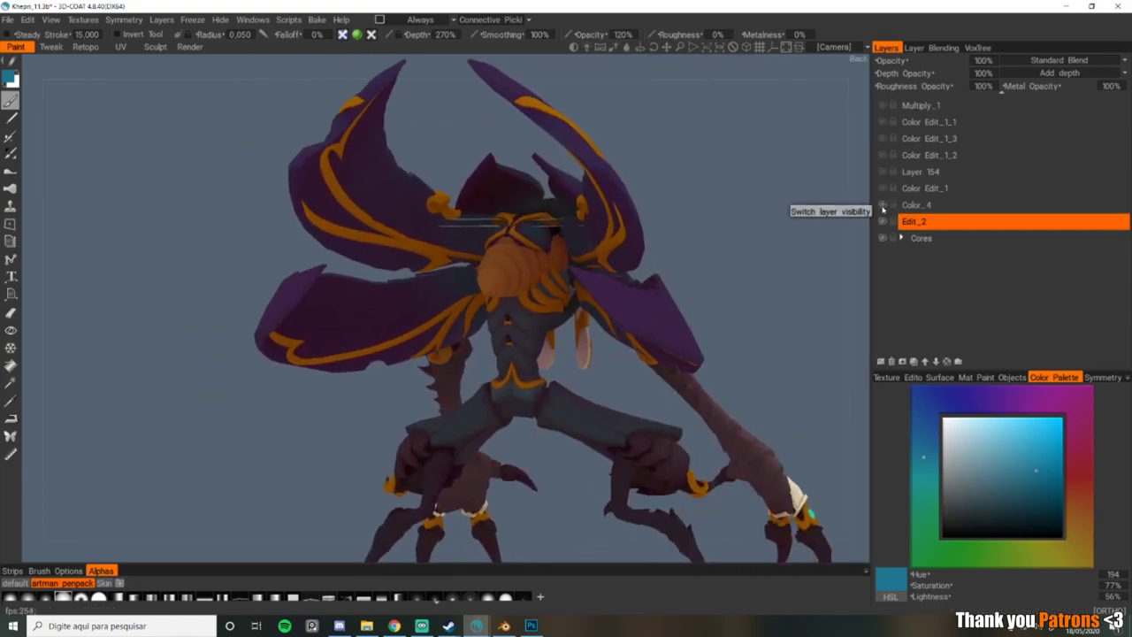
middle_click_drag(840, 217, 535, 214)
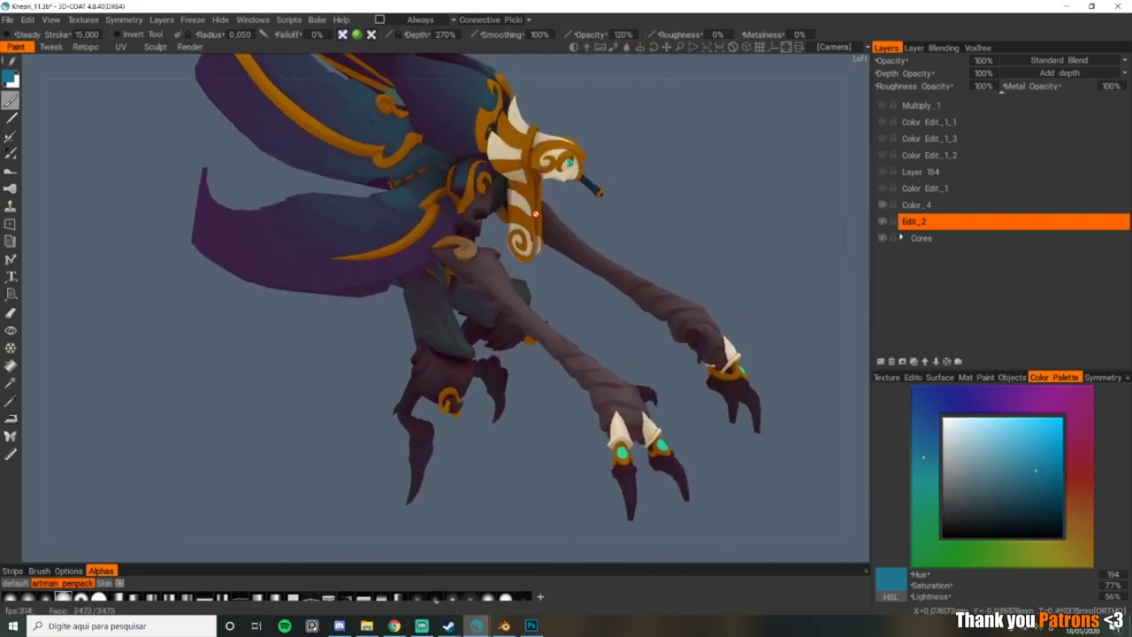
left_click_drag(535, 214, 508, 283, "alt")
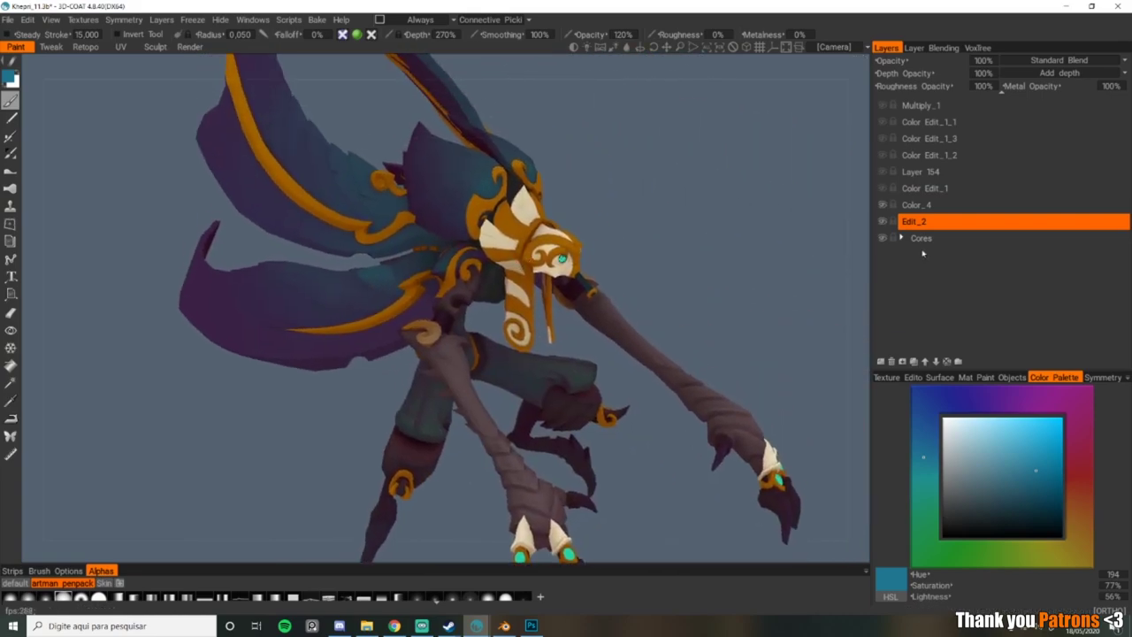
Step: Toggle the Color_4 layer to compare the colours on the arms, keep it shown and select it
left_click(882, 205)
middle_click_drag(617, 309, 601, 280)
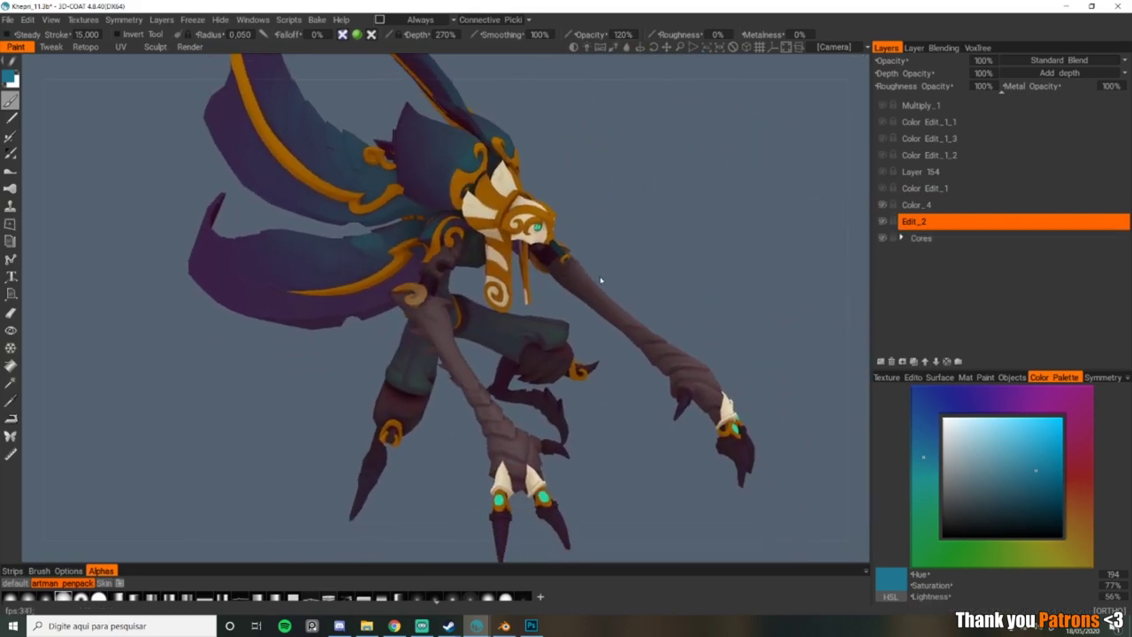
left_click(937, 209)
left_click_drag(611, 287, 605, 293, "alt")
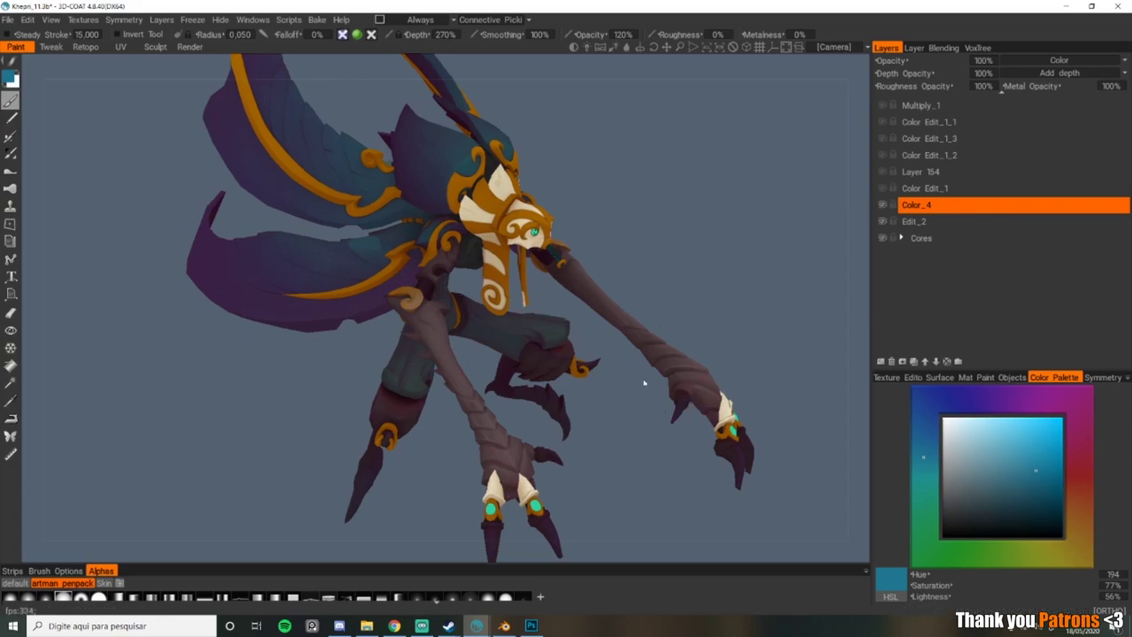
left_click_drag(644, 383, 646, 375)
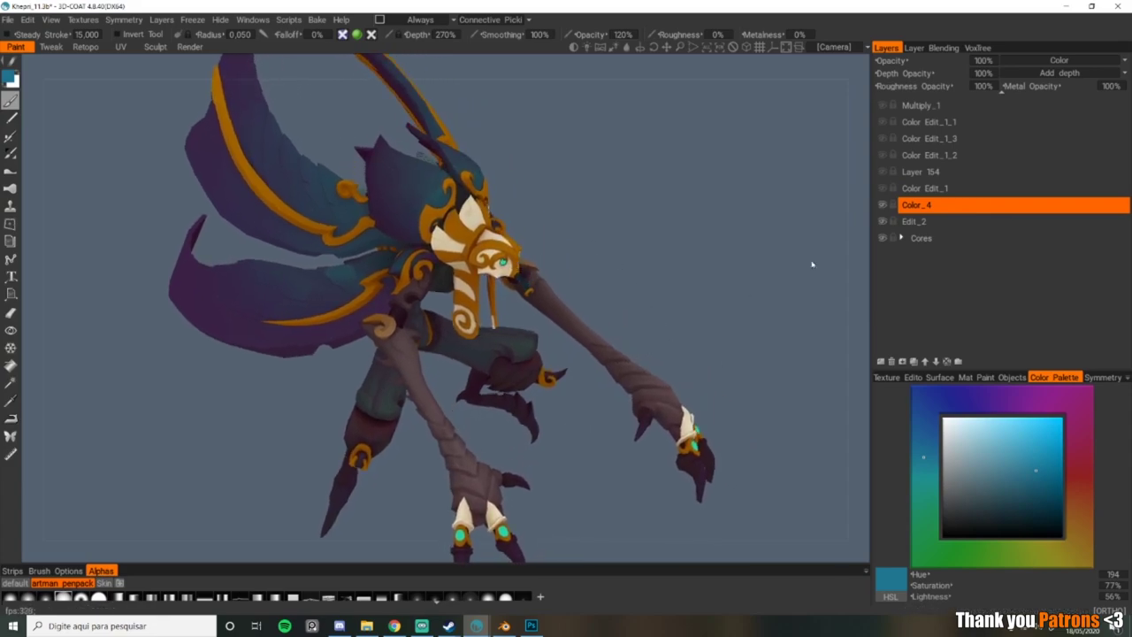
Step: Show the Color Edit_1 layer and toggle it to compare the wing colours, leaving it shown
left_click(882, 188)
right_click_drag(531, 197, 611, 256)
scroll(973, 230, "up", 3)
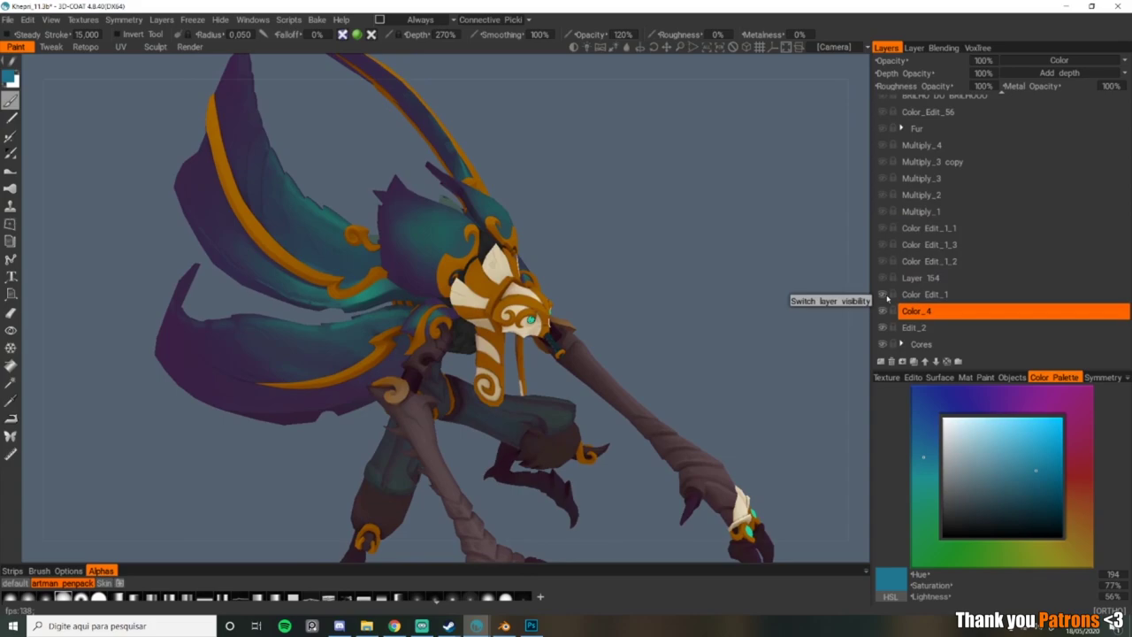
left_click(887, 298)
left_click(886, 298)
left_click(887, 298)
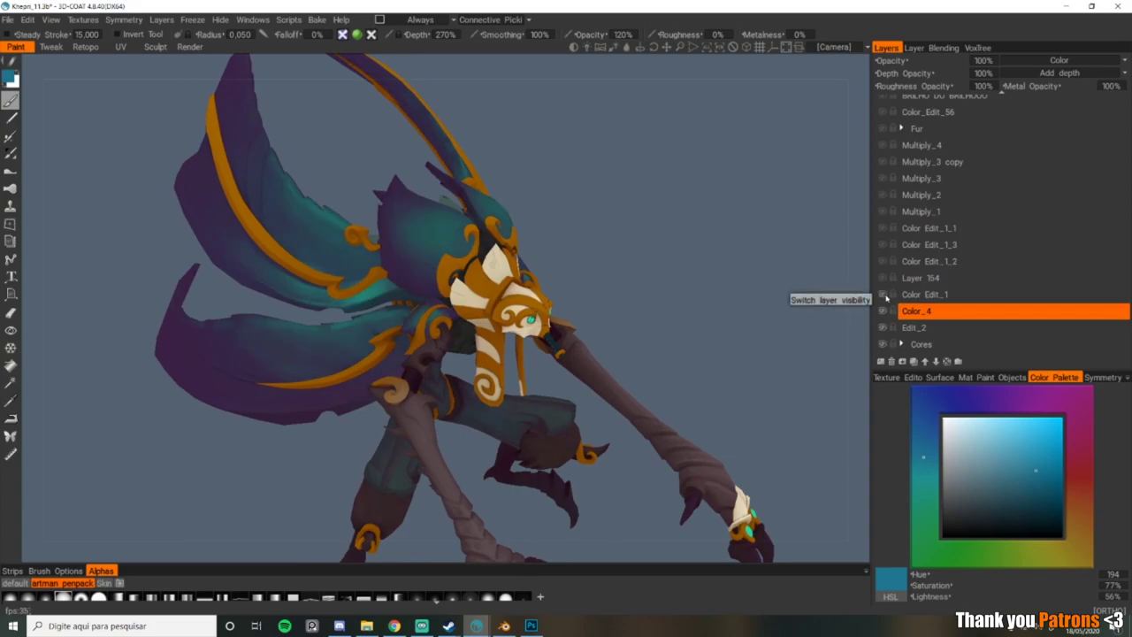
left_click(885, 296)
left_click(884, 296)
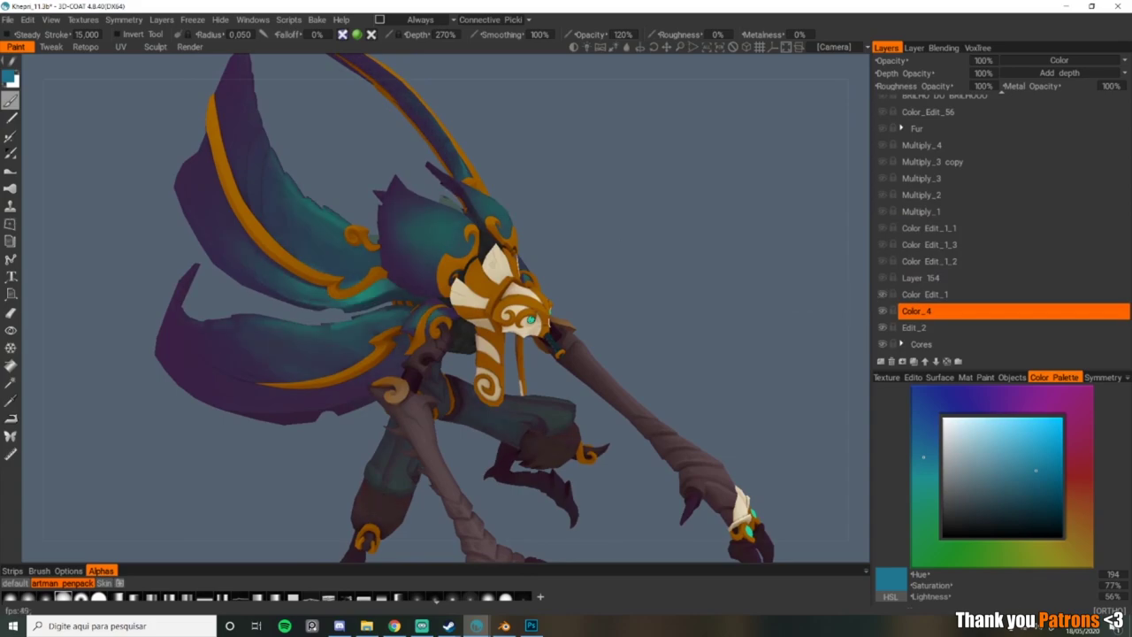
Step: Show Layer 154 and compare its effect from the back and side of the character, keeping the layer shown
left_click(883, 281)
left_click_drag(769, 248, 809, 248)
left_click(911, 279, "ctrl")
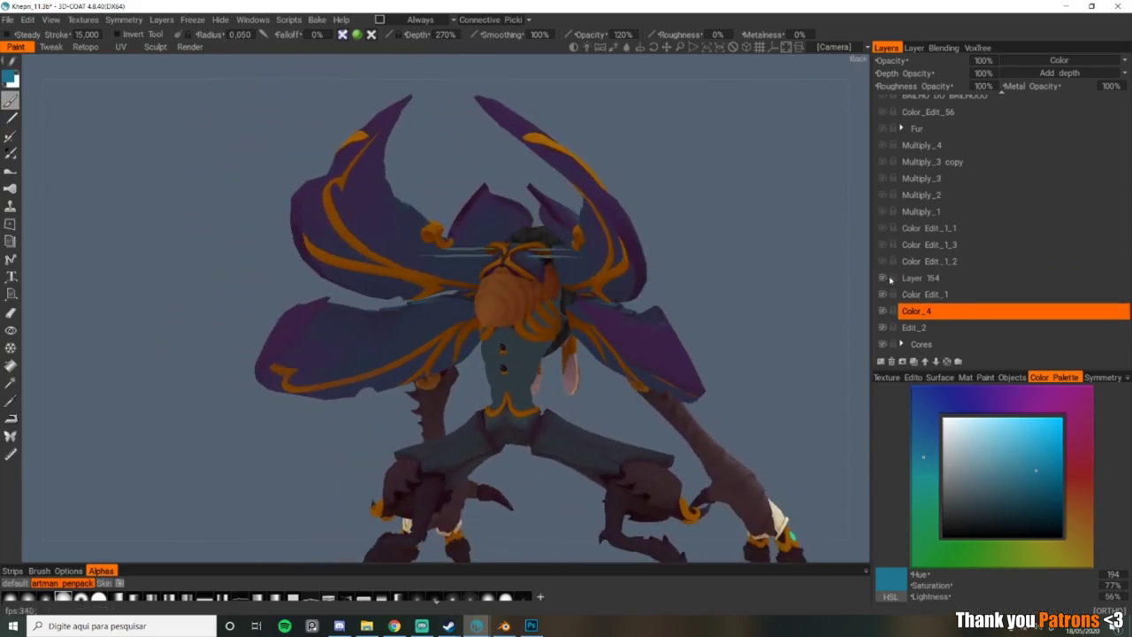
left_click(883, 279)
left_click(884, 280)
mouse_move(673, 318)
left_mouse_down()
mouse_move(549, 323)
mouse_move(673, 325)
left_mouse_up()
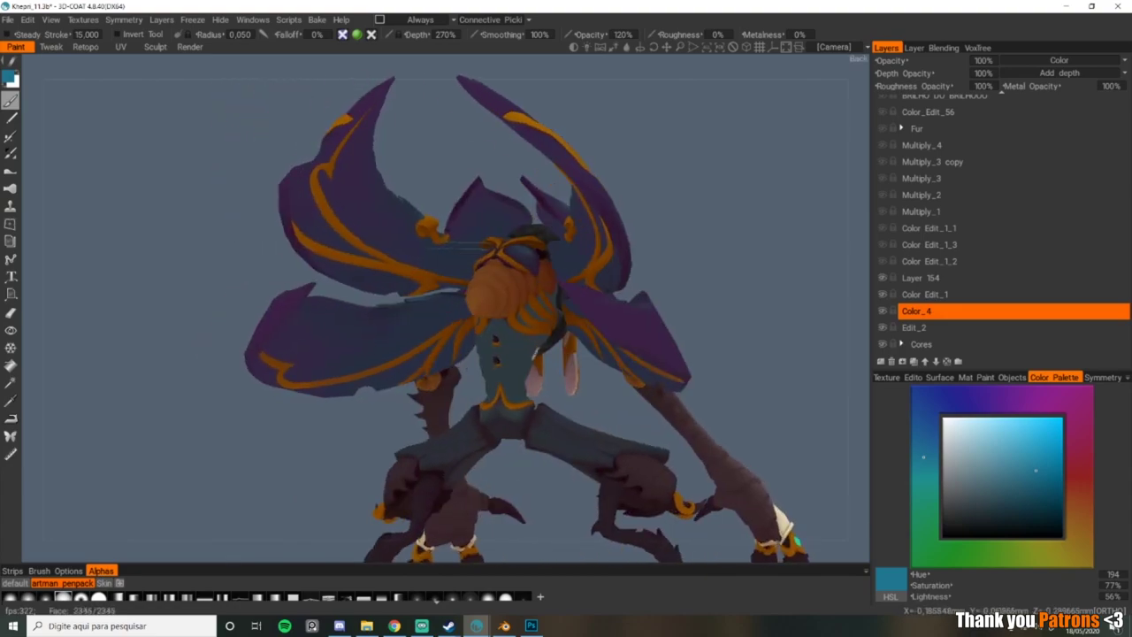
left_click(883, 281)
left_click_drag(496, 314, 358, 326)
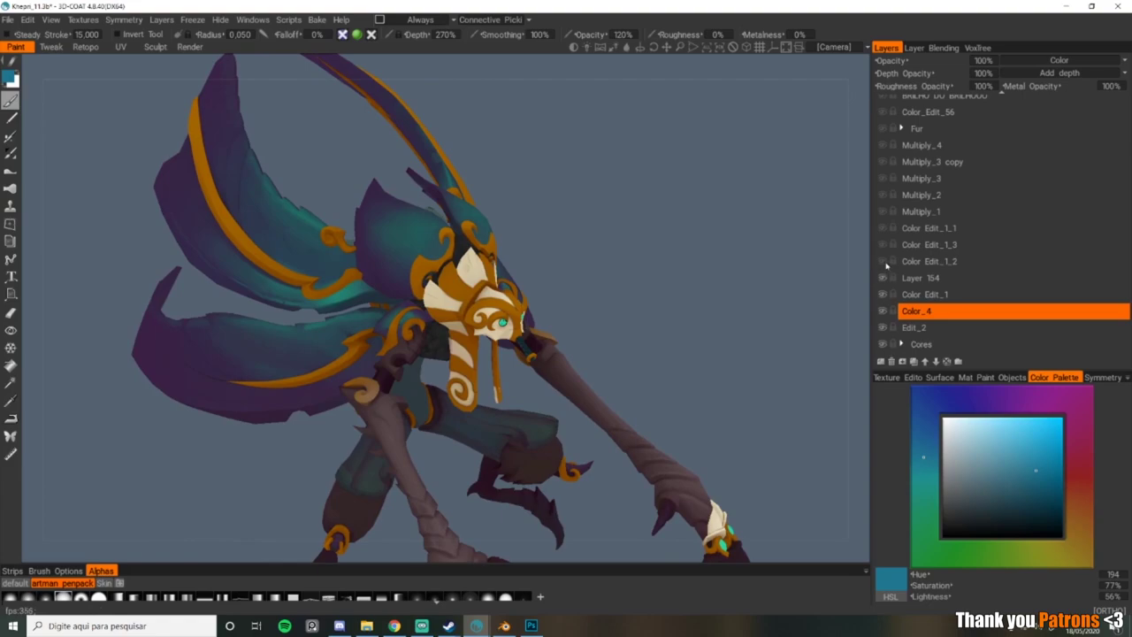
Step: Show and select the Color Edit_1_2 layer, and check the wings and helmet
left_click(883, 263)
left_click_drag(693, 263, 581, 262)
left_click(916, 262)
scroll(580, 262, "up", 2)
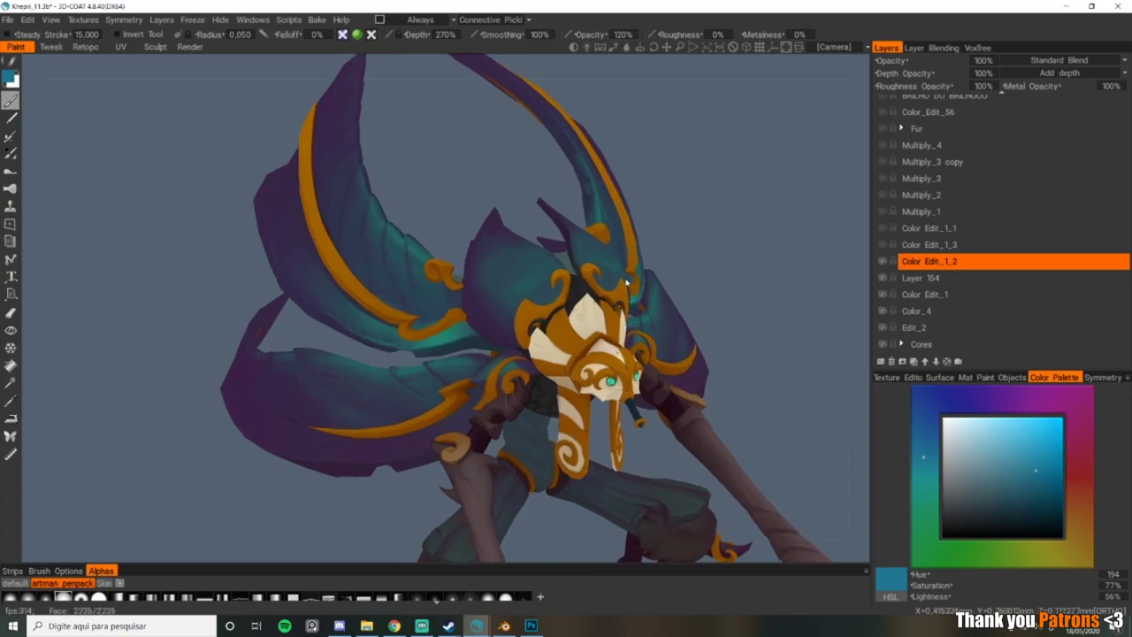
Step: Show the Color Edit_1_3 and Color Edit_1_1 layers and check their effect on the wings
left_click(884, 246)
scroll(693, 326, "down", 1)
middle_click_drag(694, 326, 649, 326)
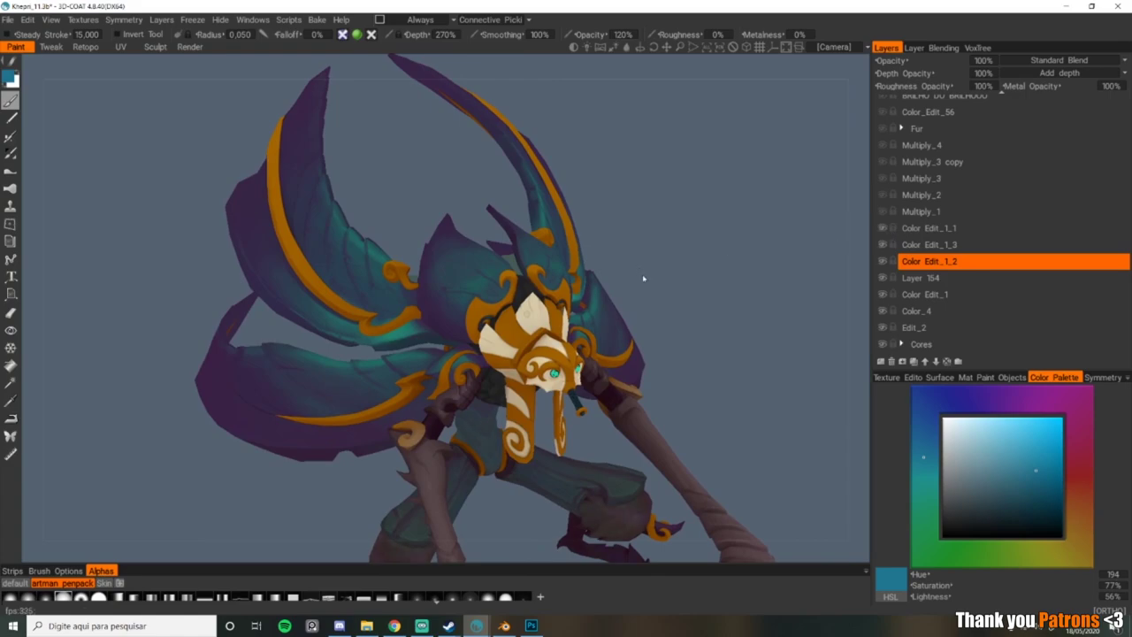
right_click_drag(644, 278, 653, 308)
scroll(941, 239, "up", 2)
scroll(942, 205, "down", 2)
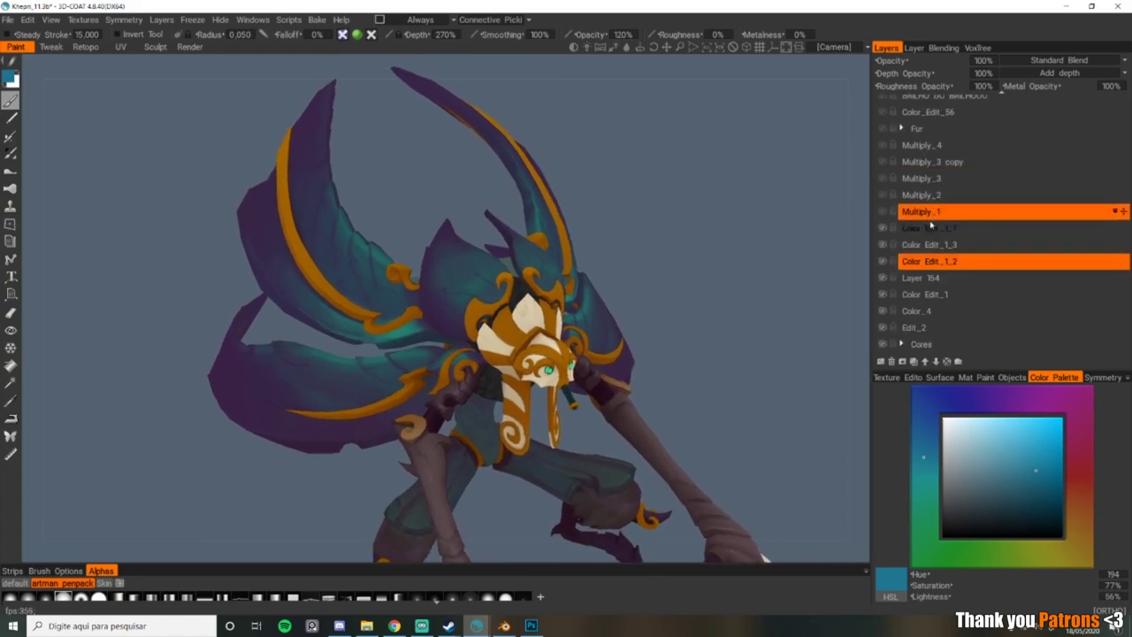
mouse_move(930, 225)
left_mouse_down()
mouse_move(933, 245)
mouse_move(940, 236)
left_mouse_up()
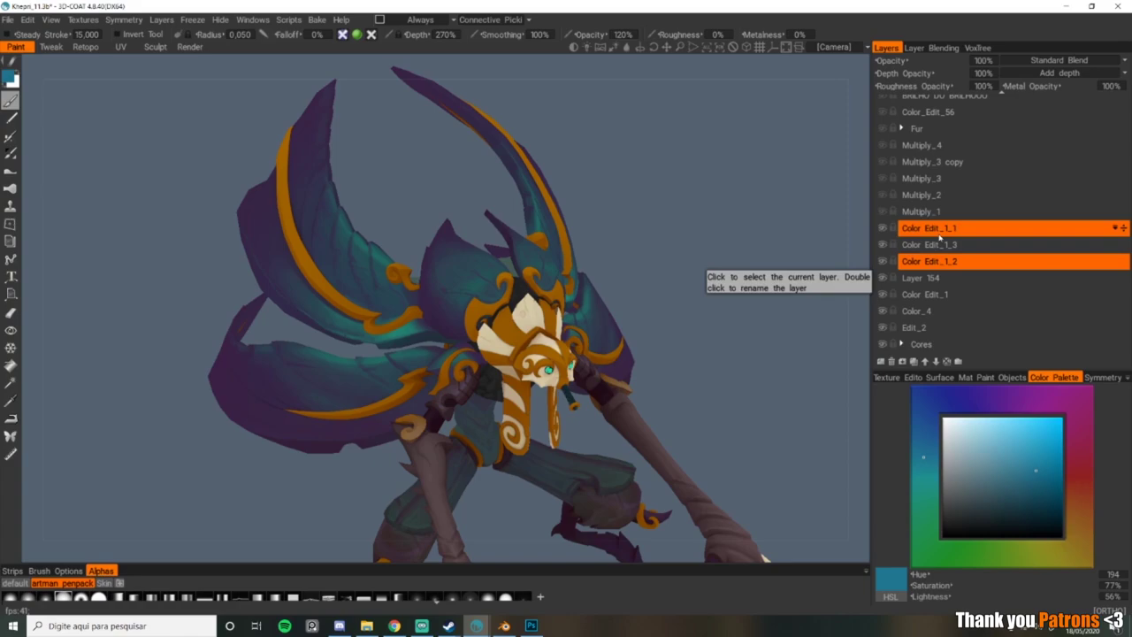
Step: Show the Multiply_1 layer over the Color Edit layers to check its shading on the character
scroll(940, 249, "up", 2)
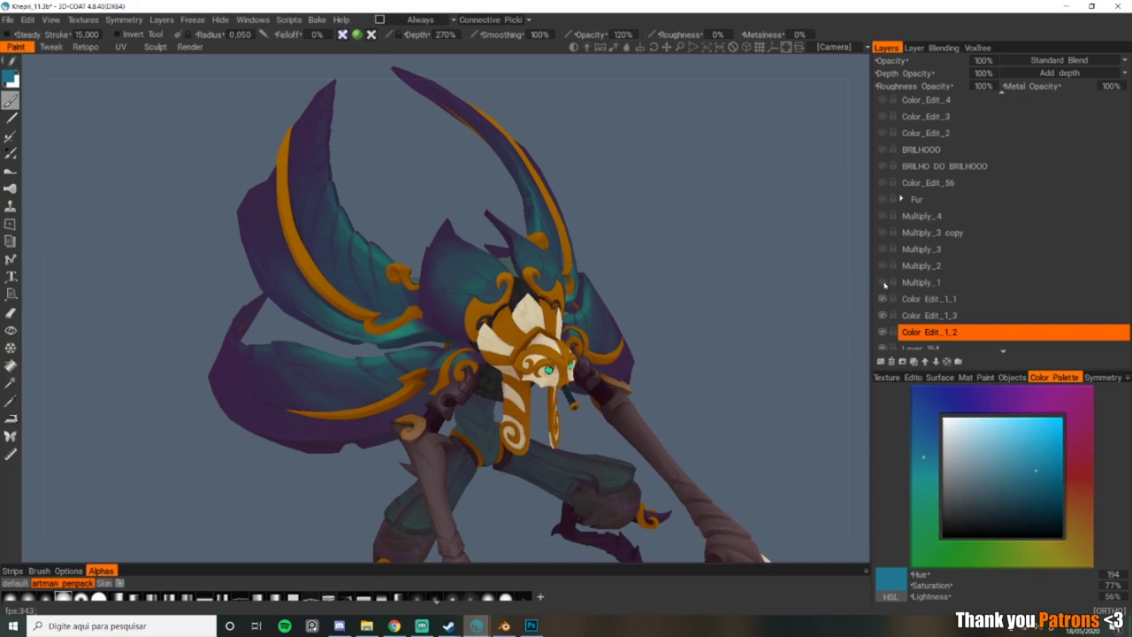
left_click(881, 285)
scroll(948, 297, "down", 2)
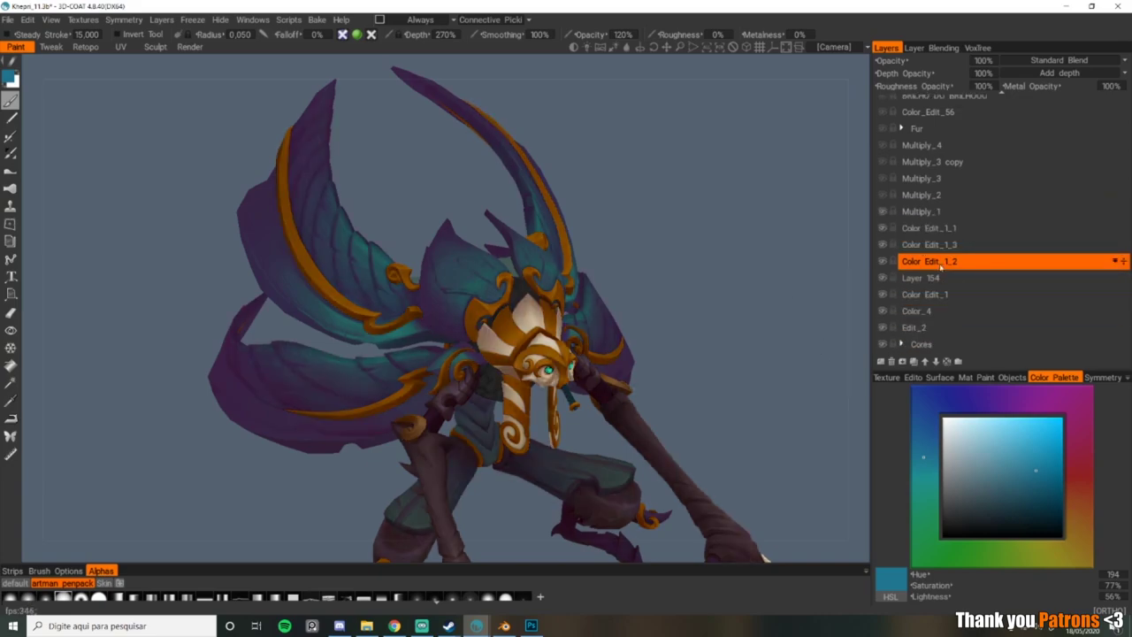
left_click(935, 246, "ctrl")
scroll(935, 265, "up", 2)
scroll(934, 282, "down", 2)
left_click(919, 244, "ctrl")
Step: Hide the layers between Cores and Multiply_1, and show only Edit_2, Color_4 and Color Edit_1 again
left_click(883, 280)
left_click(883, 295)
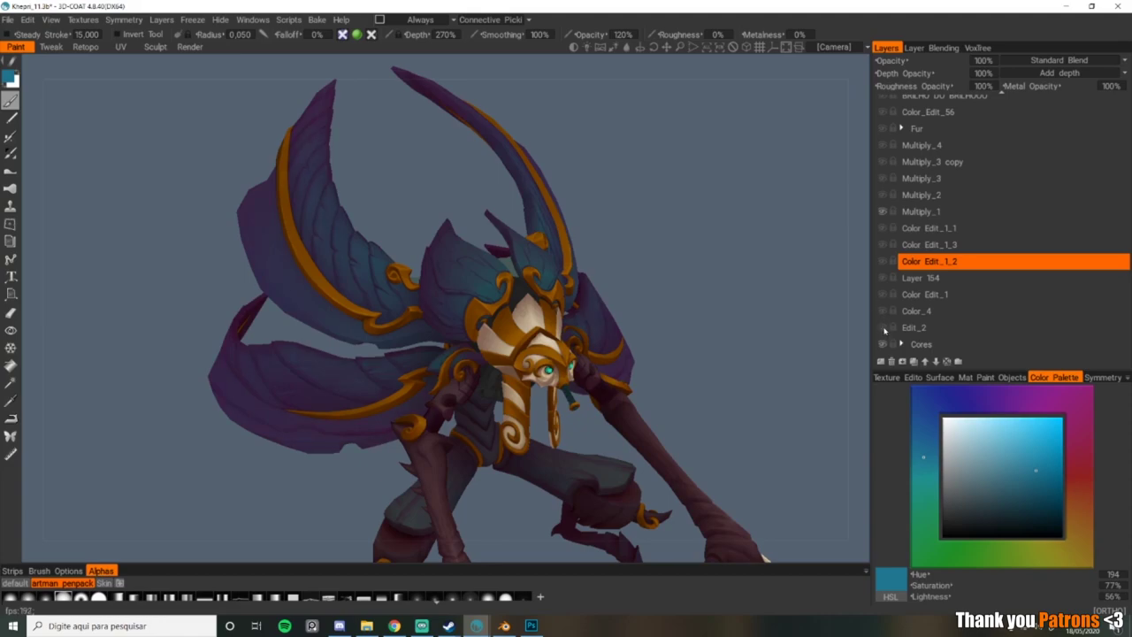
left_click(883, 327)
left_click(882, 296)
Step: Preview the Multiply_2 and Multiply_3 layers, and hide all the Multiply layers again
scroll(882, 230, "up", 1)
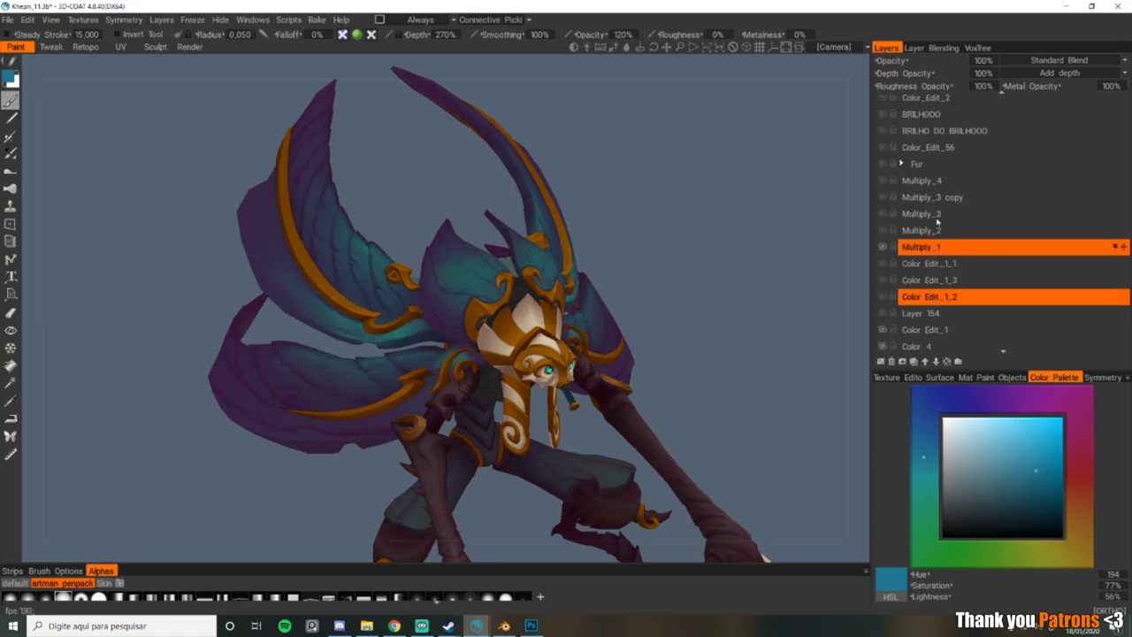
left_click(883, 231)
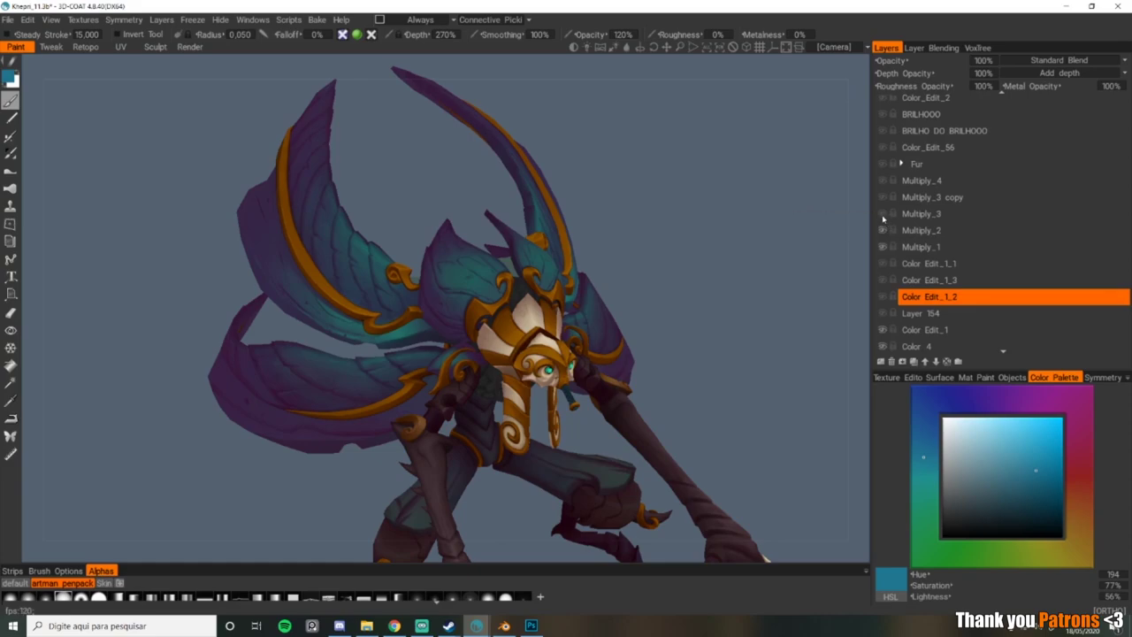
left_click(883, 214)
left_click(882, 218)
left_click(881, 230)
left_click(881, 248)
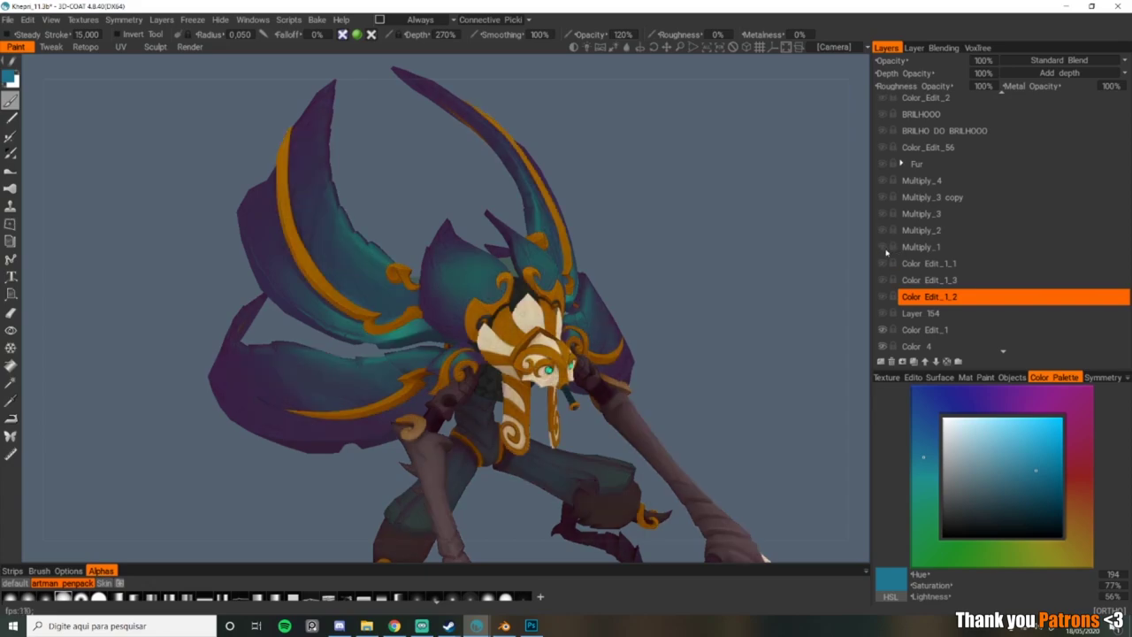
Step: Show and select the Multiply_1 layer, and examine its shading on the wings and helmet up close
left_click(882, 246)
left_click(920, 246)
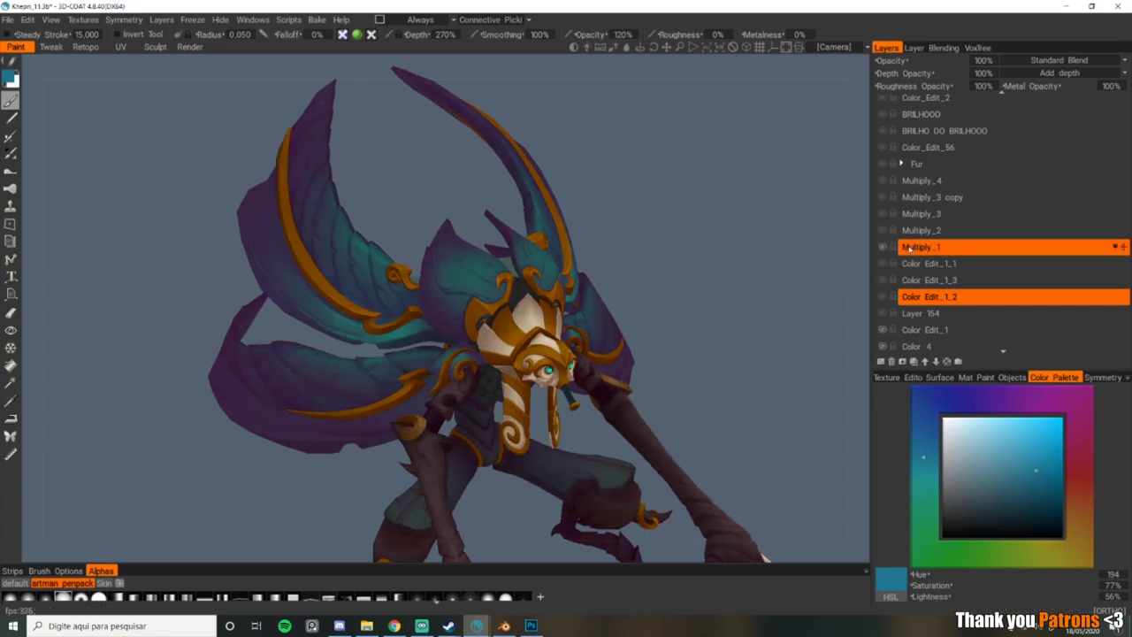
scroll(593, 240, "up", 3)
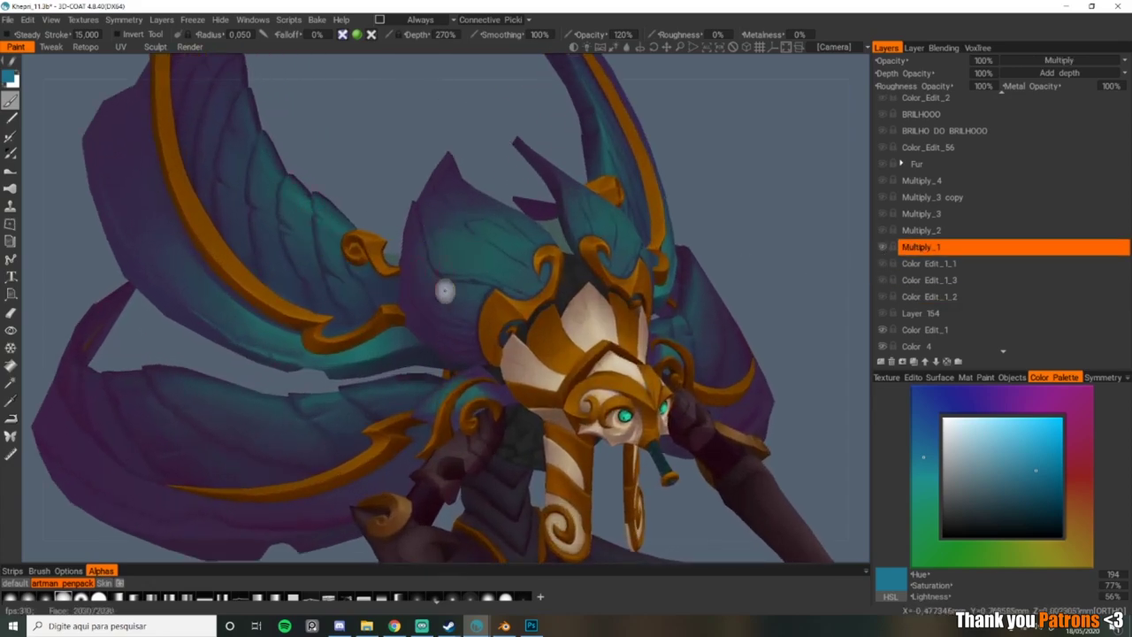
right_click_drag(286, 165, 505, 303)
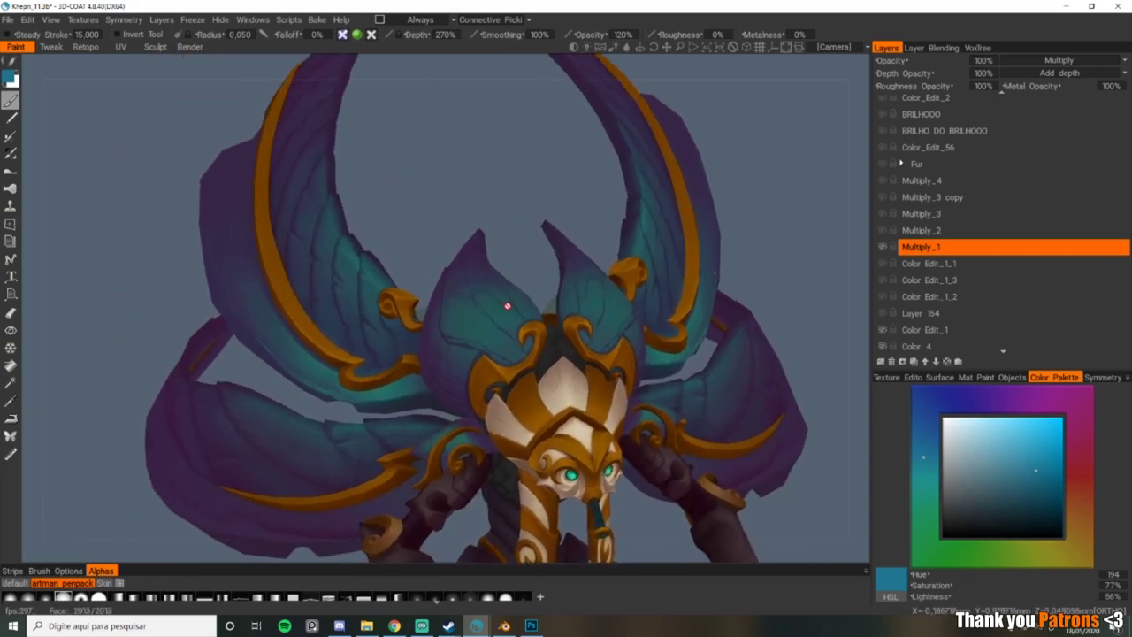
Step: Preview the Multiply_2 layer's line details on the wings up close, and hide the layer again
left_click(884, 231)
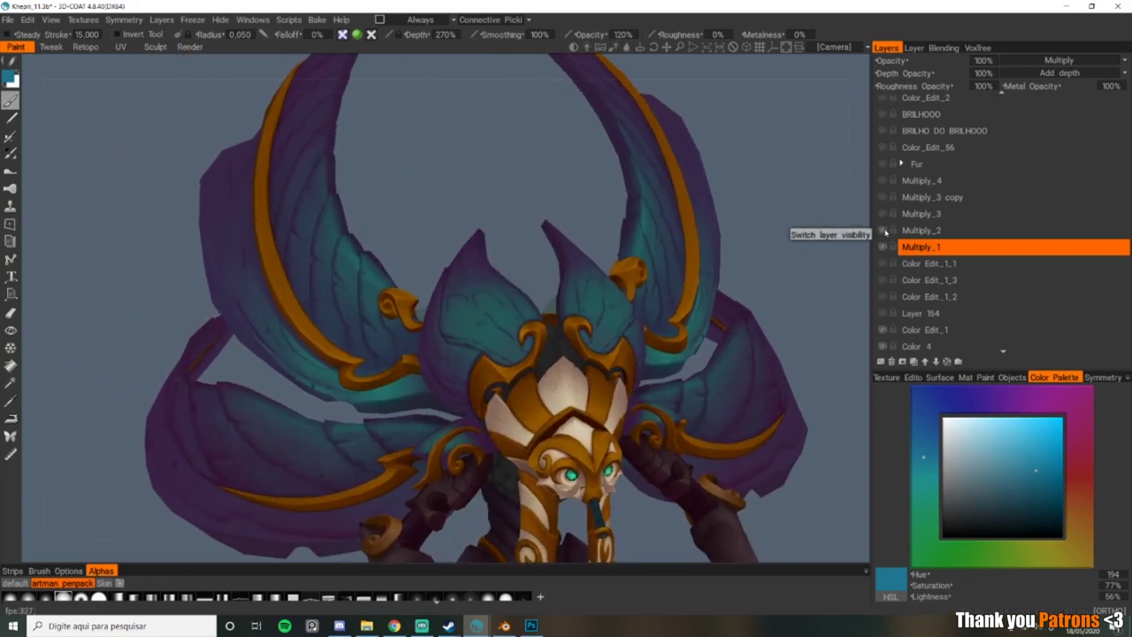
scroll(253, 221, "up", 5)
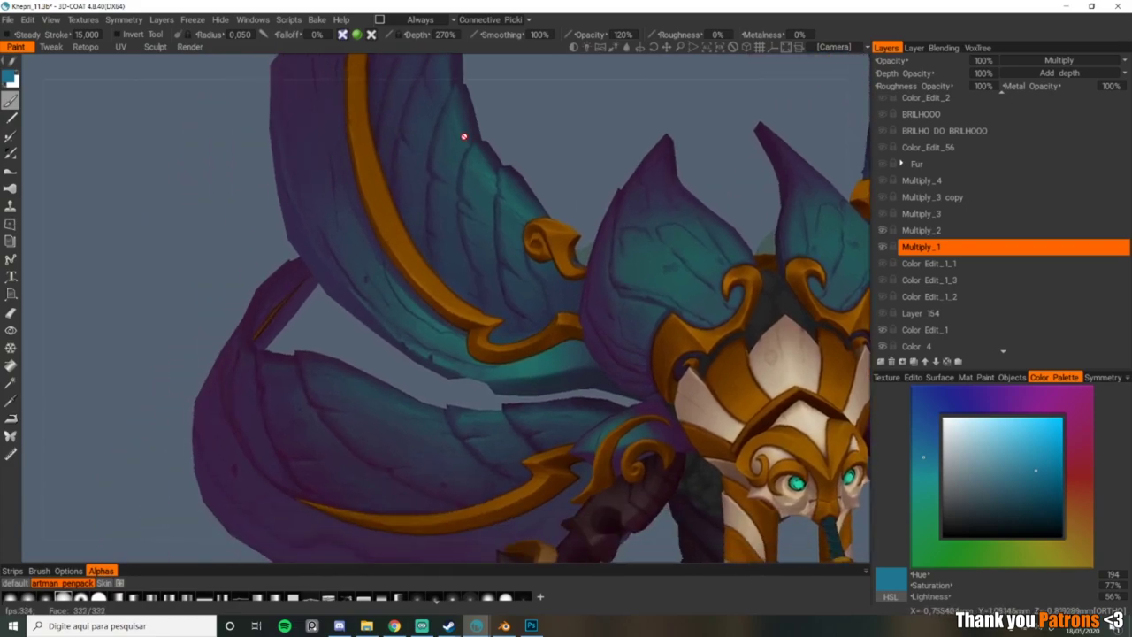
left_click_drag(406, 407, 412, 355, "alt")
middle_click_drag(411, 356, 420, 300, "alt")
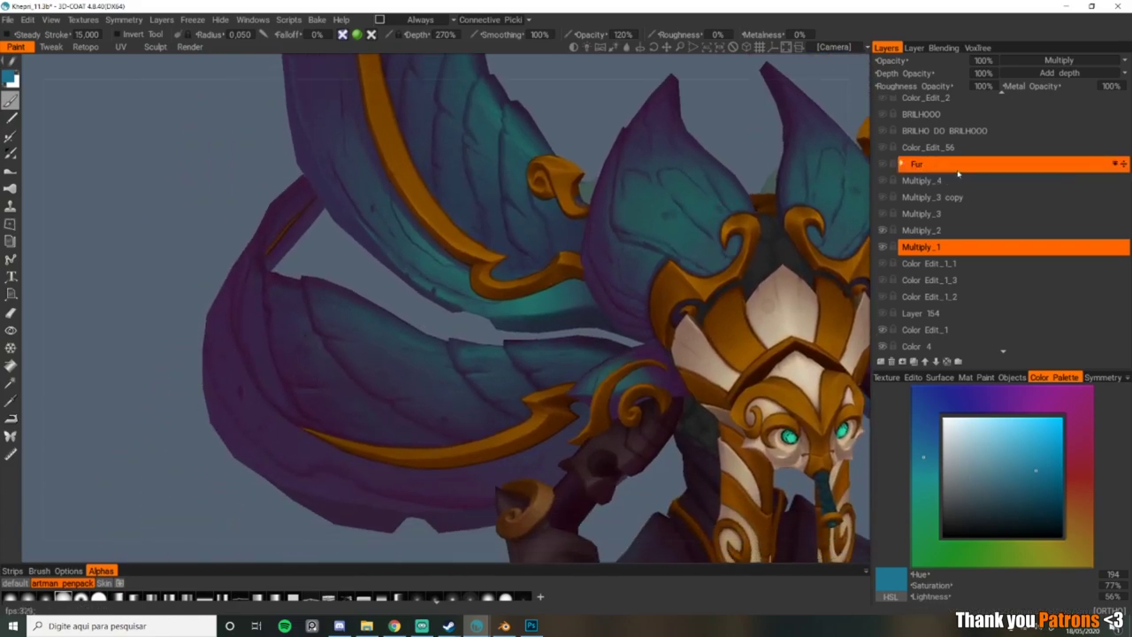
left_click(883, 231)
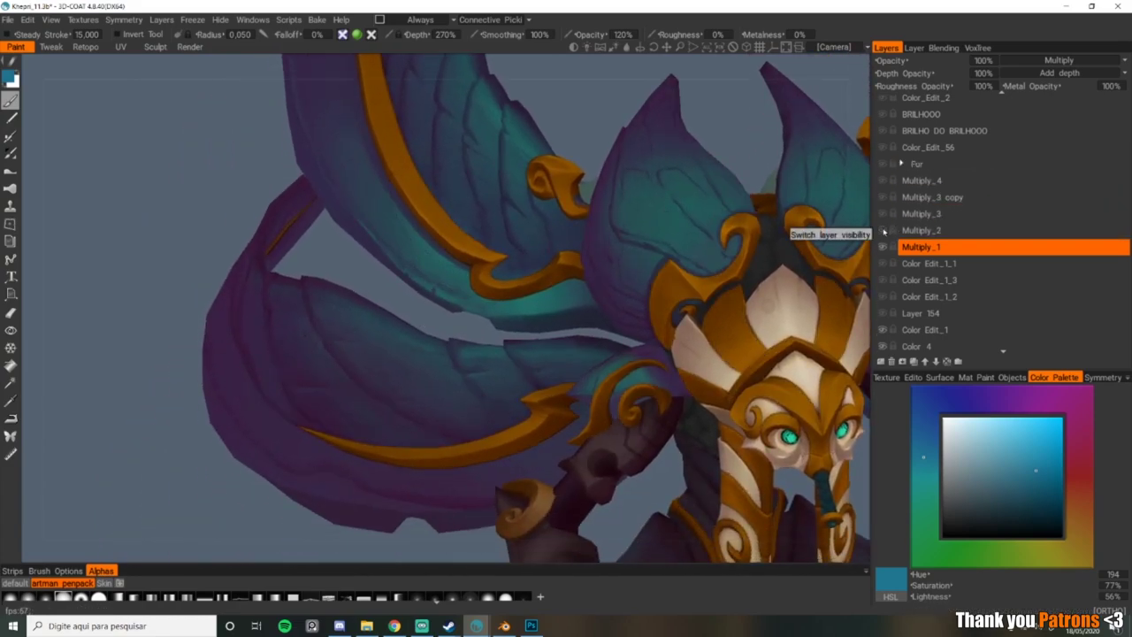
Step: Toggle the Multiply_1 layer to compare the wing shading with and without it, leaving it shown
left_click(881, 248)
left_click(882, 248)
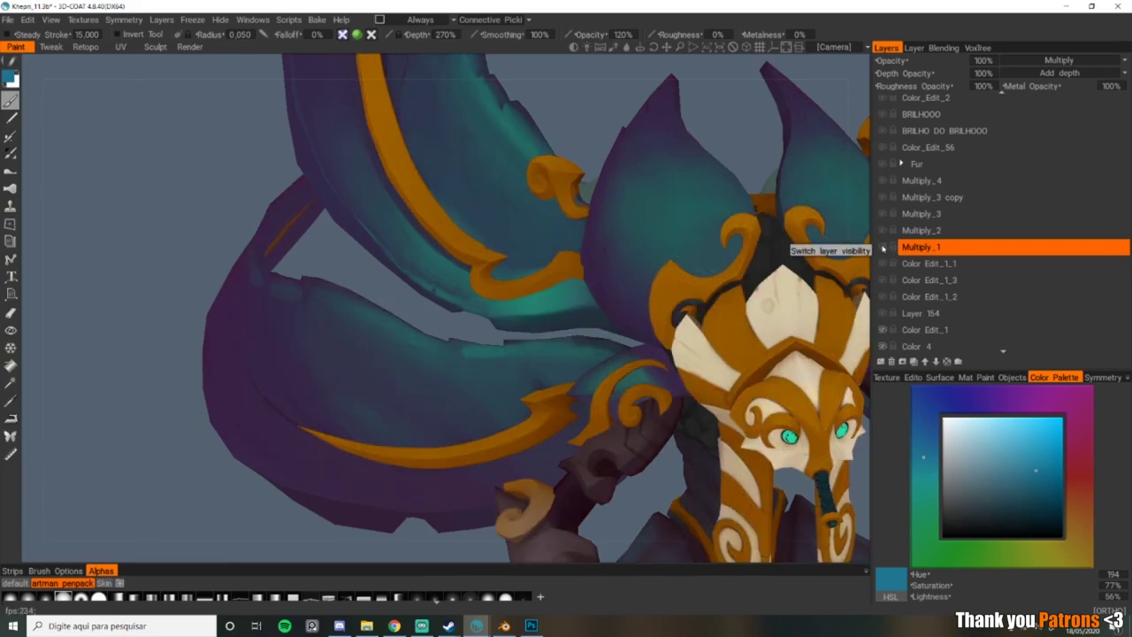
left_click(883, 249)
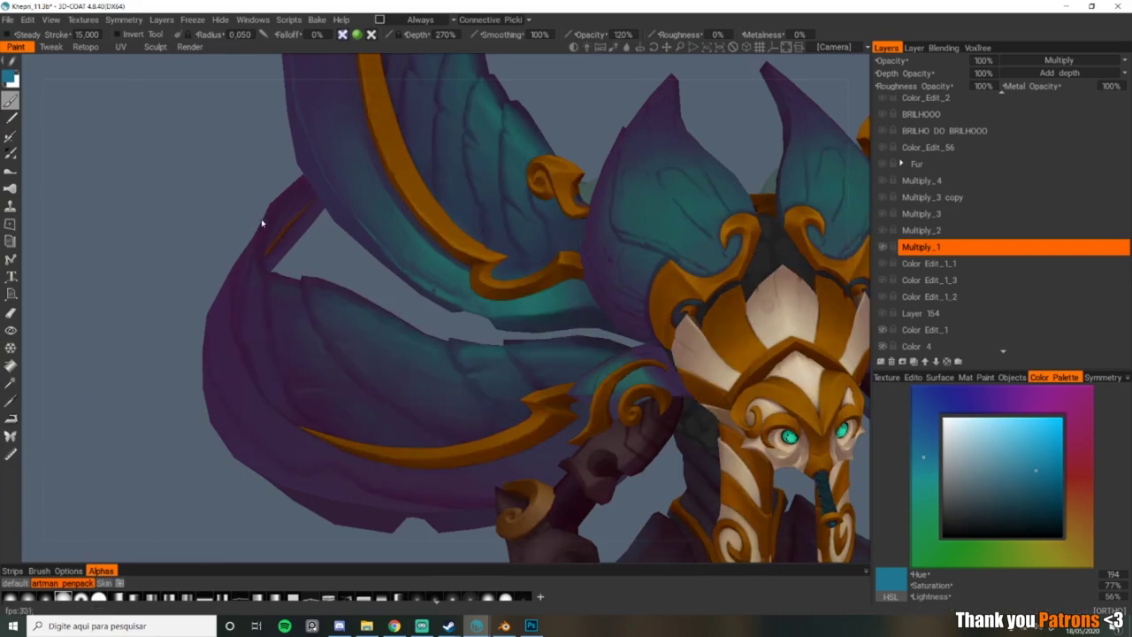
mouse_move(348, 280)
left_mouse_down()
mouse_move(392, 261)
mouse_move(402, 299)
mouse_move(494, 393)
left_mouse_up()
mouse_move(614, 349)
left_mouse_down("alt")
mouse_move(566, 379)
mouse_move(514, 312)
left_mouse_up("alt")
middle_click_drag(514, 312, 523, 364, "alt")
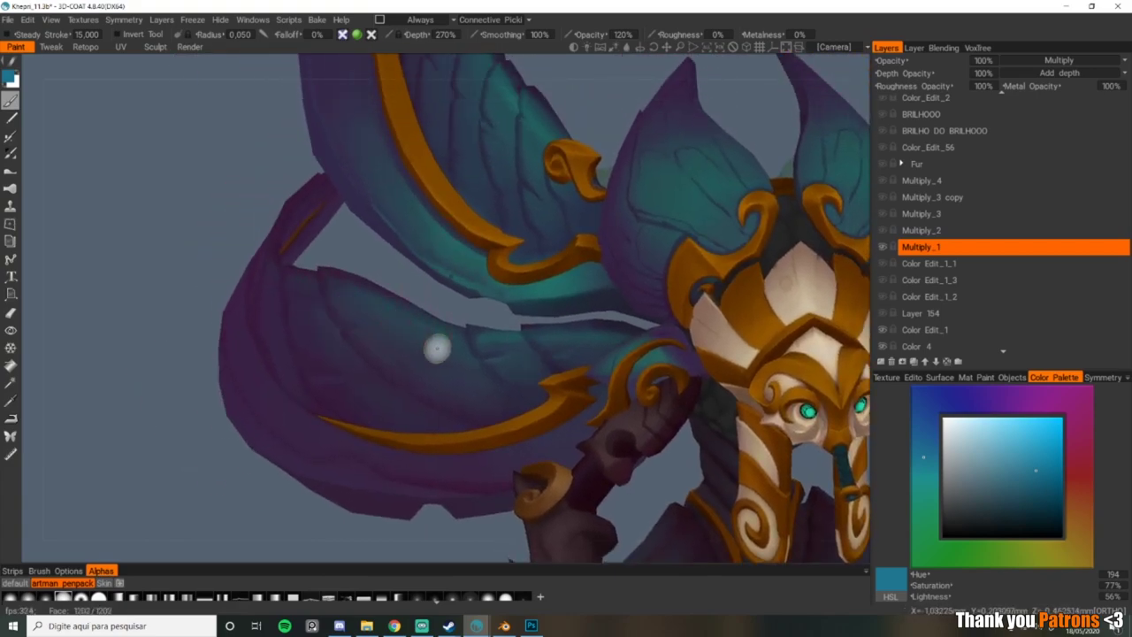
Step: Show the Multiply_2 layer and examine the darker crease lines on the upper and lower wings
left_click(883, 231)
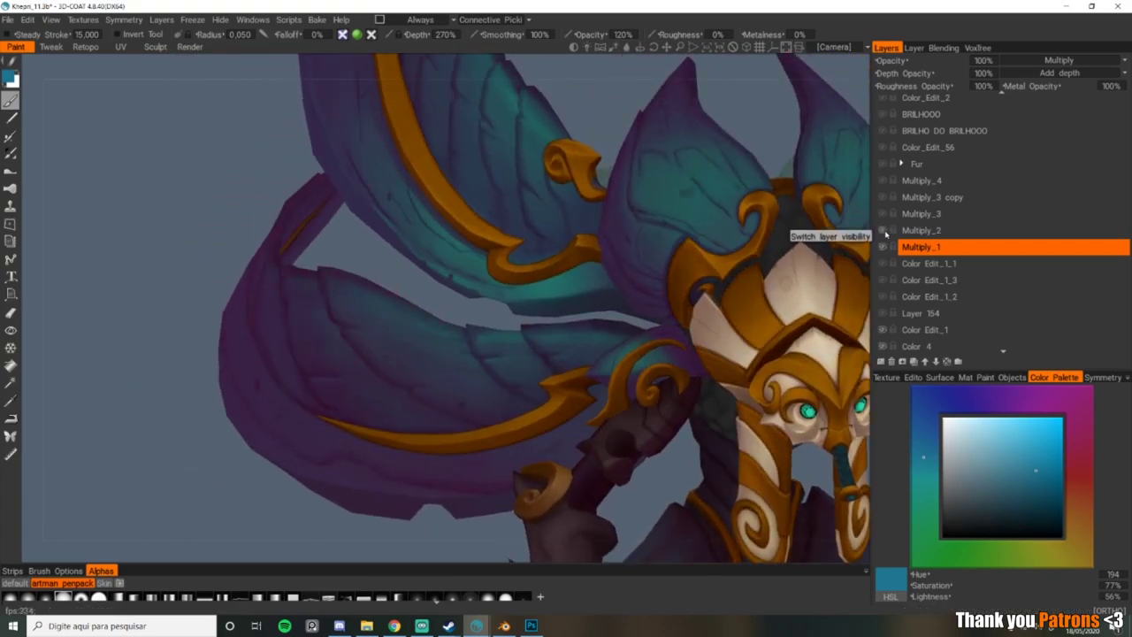
right_click_drag(510, 243, 523, 237, "alt")
middle_click_drag(522, 238, 532, 372, "alt")
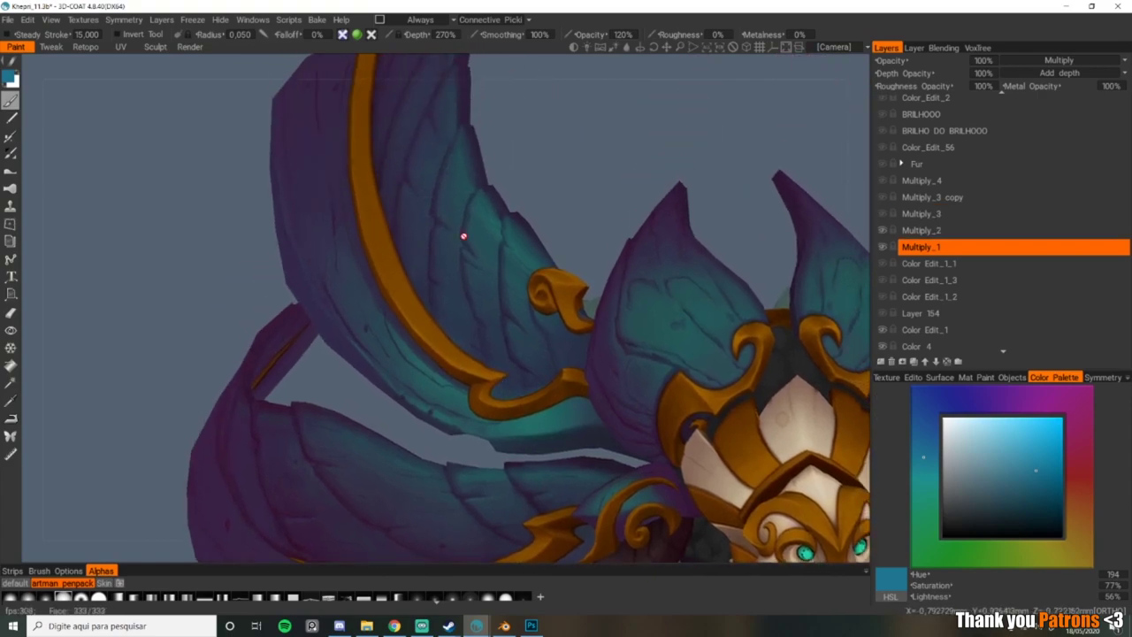
right_click_drag(463, 235, 431, 195, "alt")
scroll(431, 195, "down", 5)
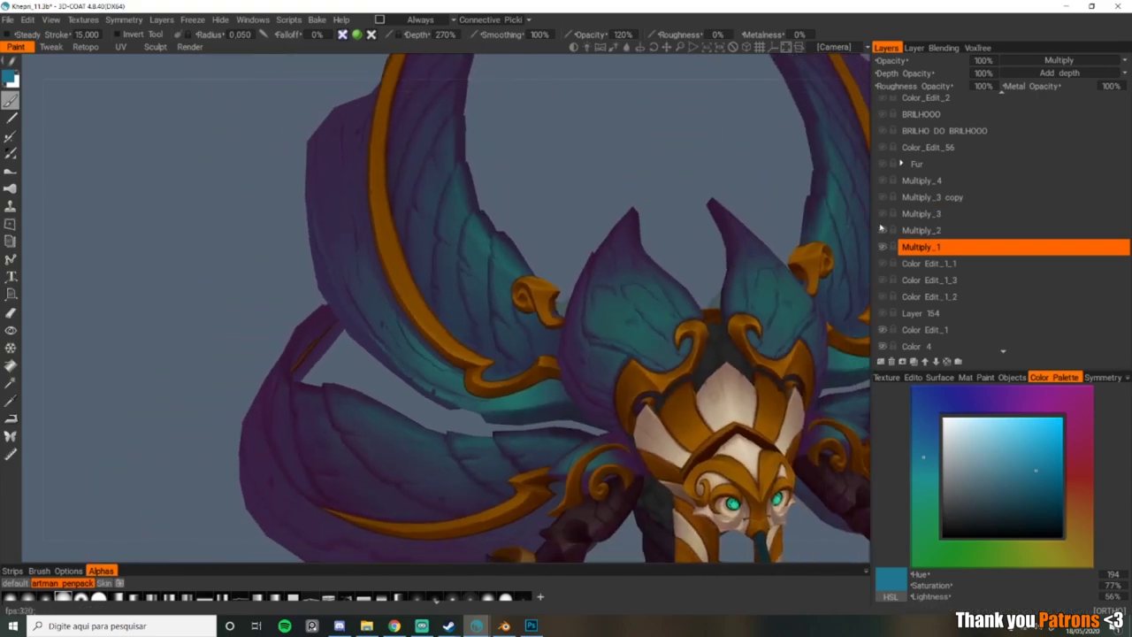
Step: Show the Multiply_3 layer and check the added shading from the front and side
left_click(884, 214)
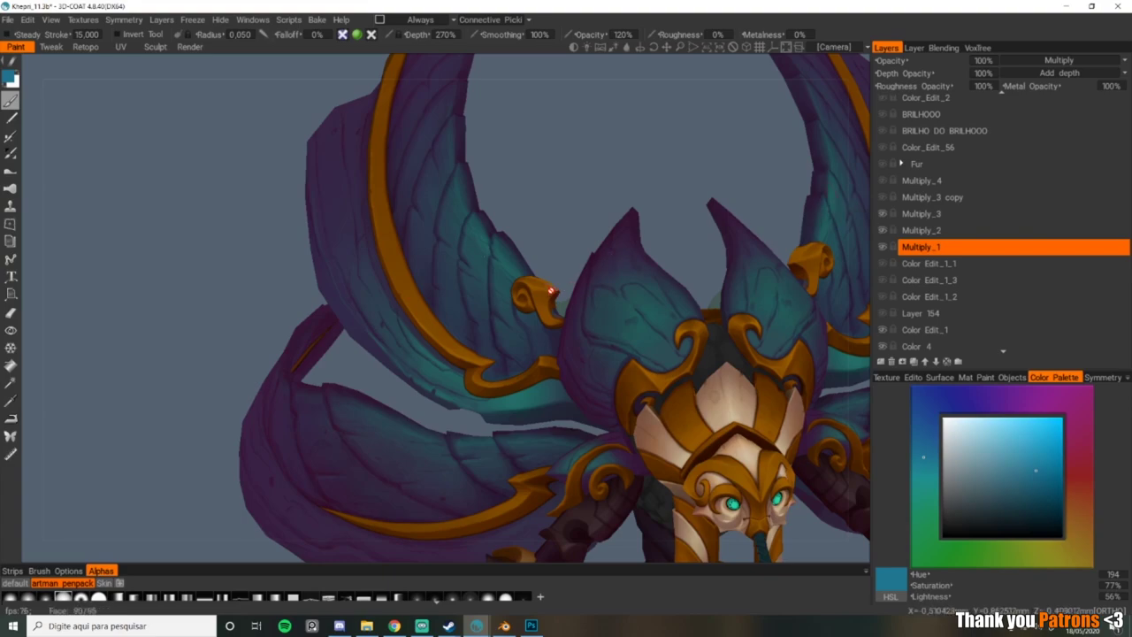
left_click_drag(551, 291, 632, 227, "alt")
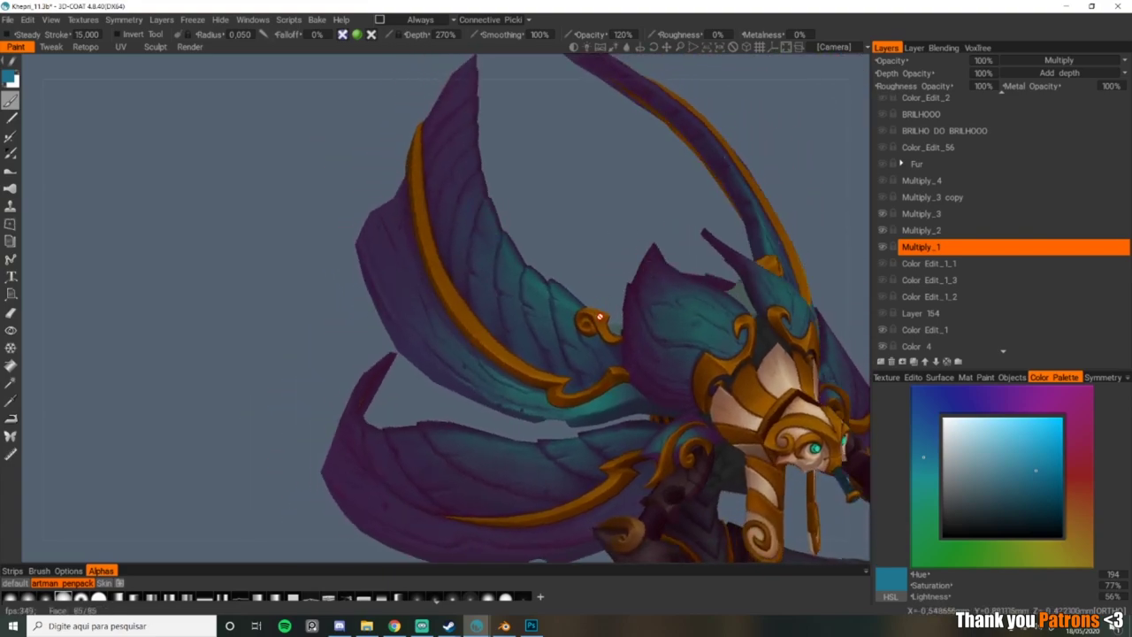
middle_click_drag(599, 315, 658, 300)
right_click_drag(658, 299, 632, 328, "alt")
Step: Toggle Layer 154 beneath the Multiply layers, leave it shown, and check the head, arms and legs up close
left_click(883, 314)
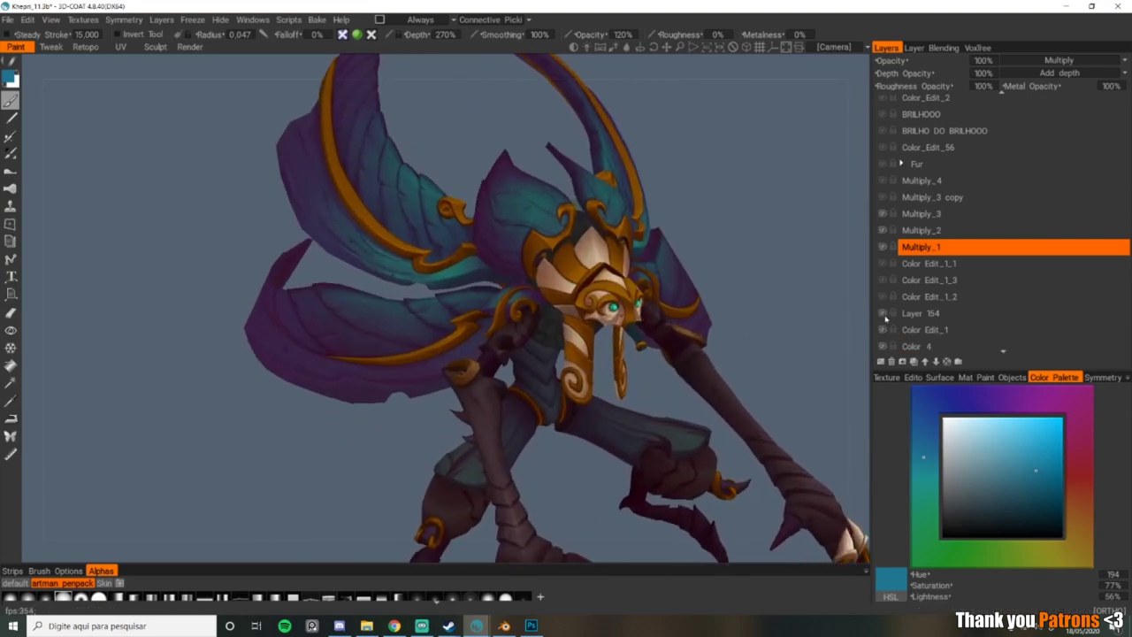
left_click(884, 315)
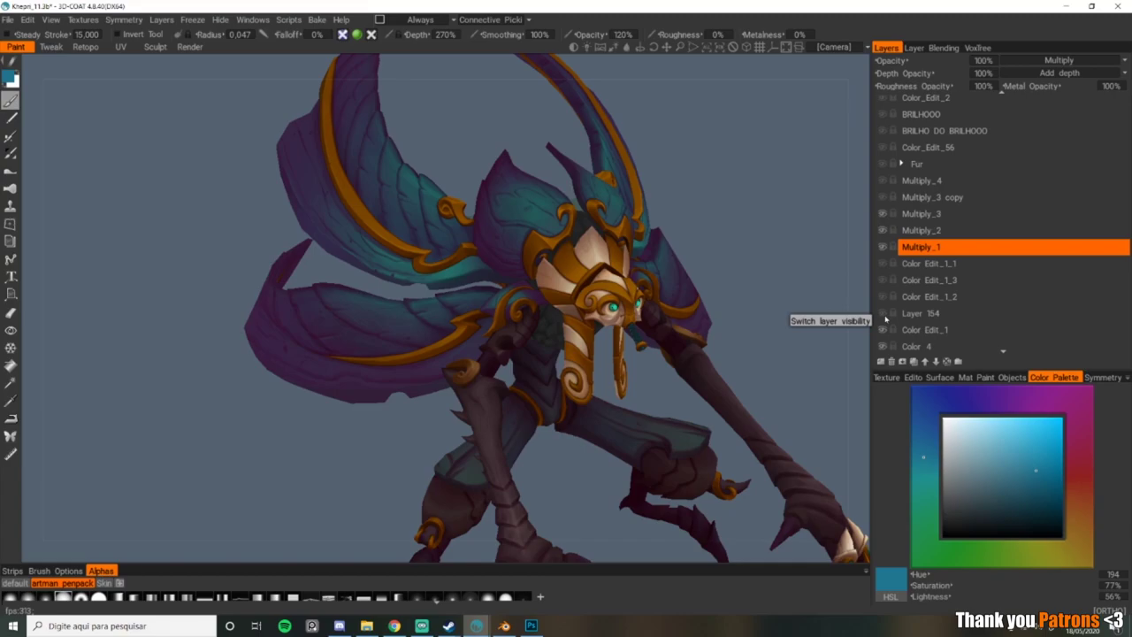
left_click(885, 316)
left_click_drag(699, 329, 567, 341, "alt")
right_click_drag(566, 341, 584, 371, "alt")
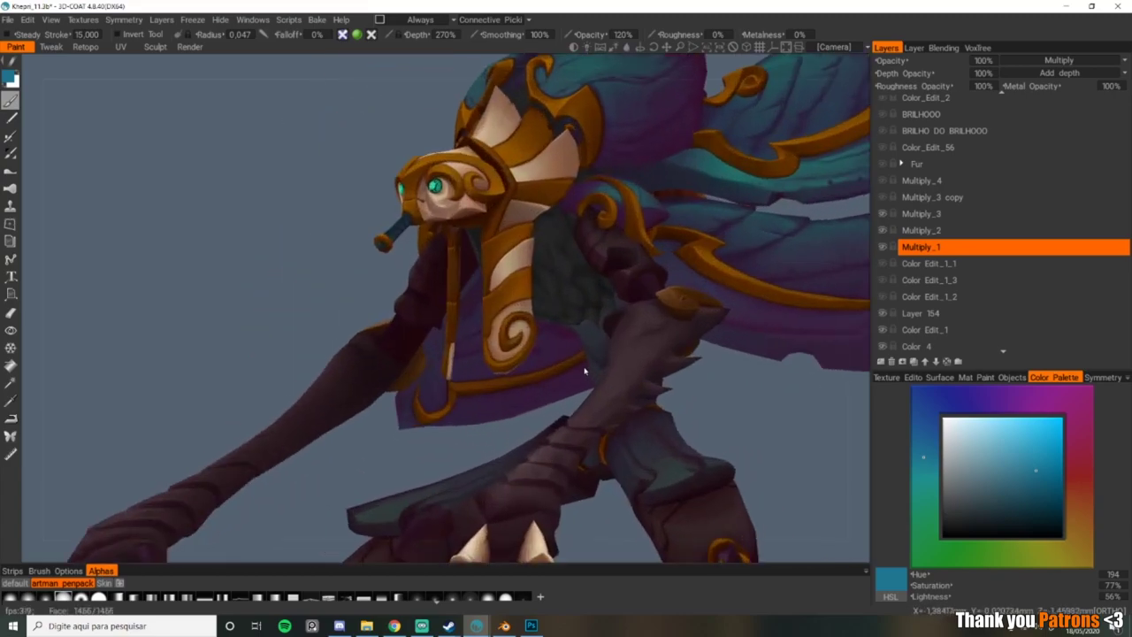
left_click_drag(584, 371, 641, 358, "alt")
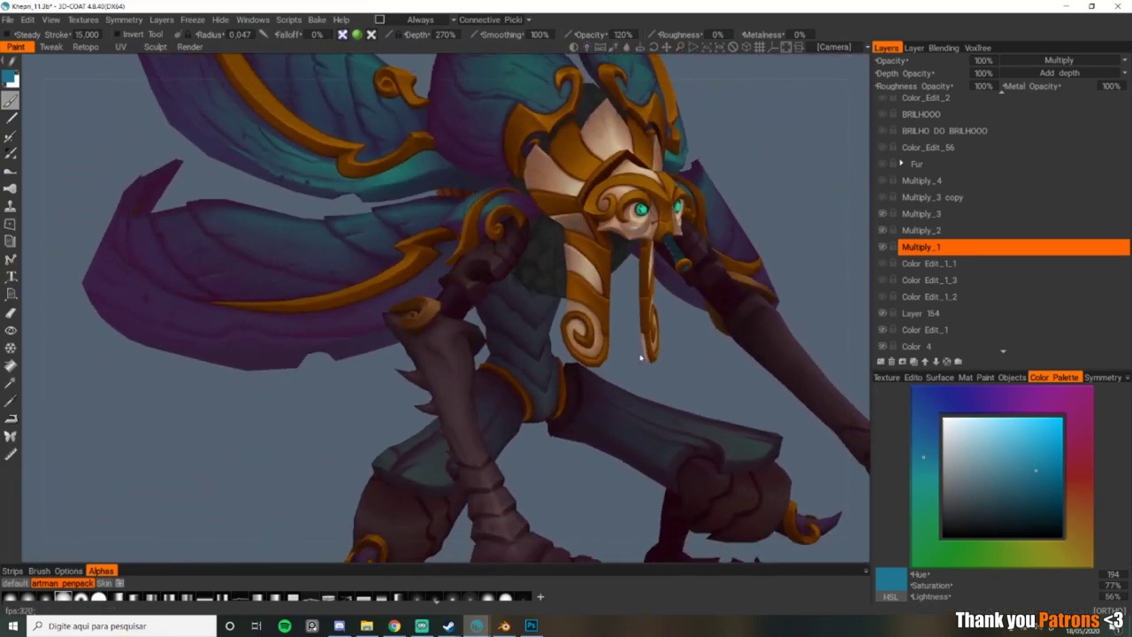
Step: Compare the shading of the Multiply_1, Multiply_2 and Multiply_3 layers by switching each off and on, leaving all three shown
left_click(884, 248)
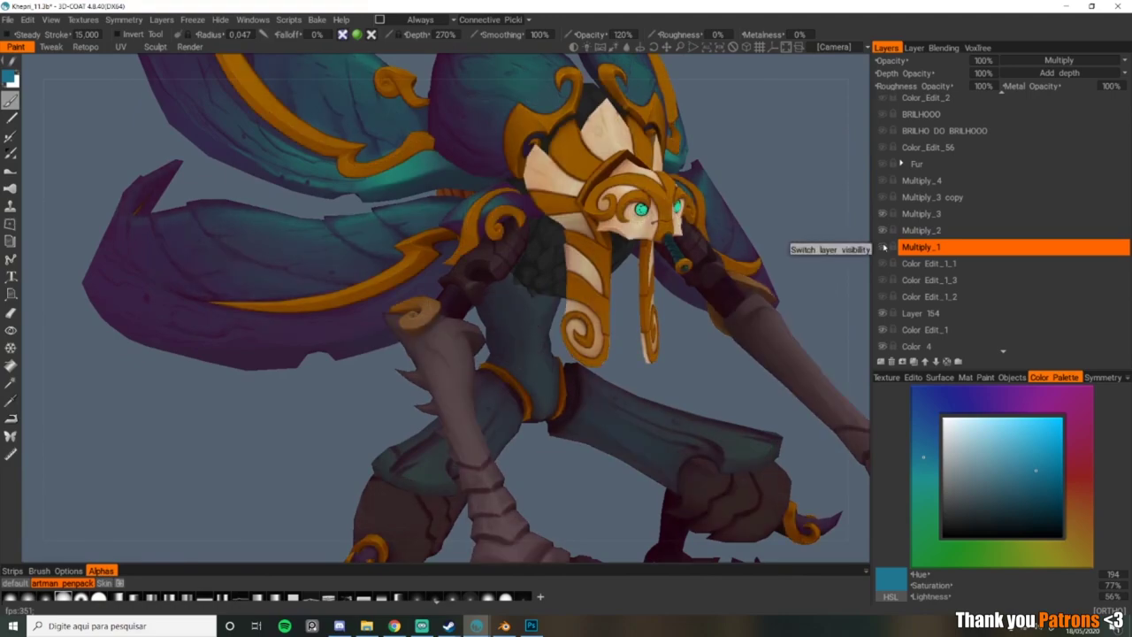
left_click(883, 247)
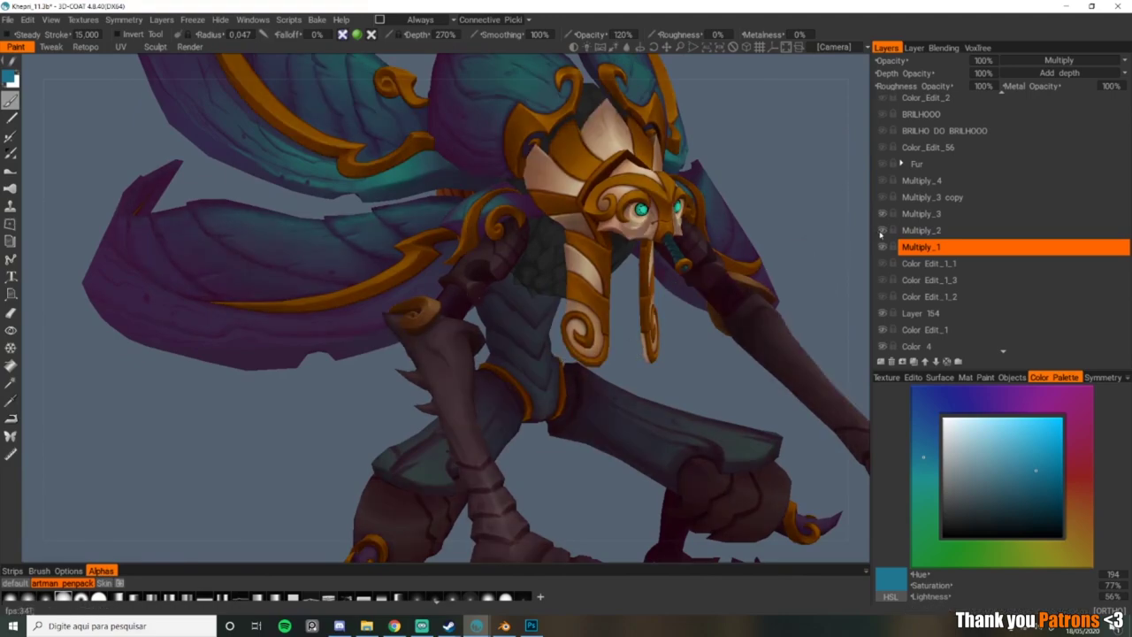
left_click(883, 231)
left_click(884, 231)
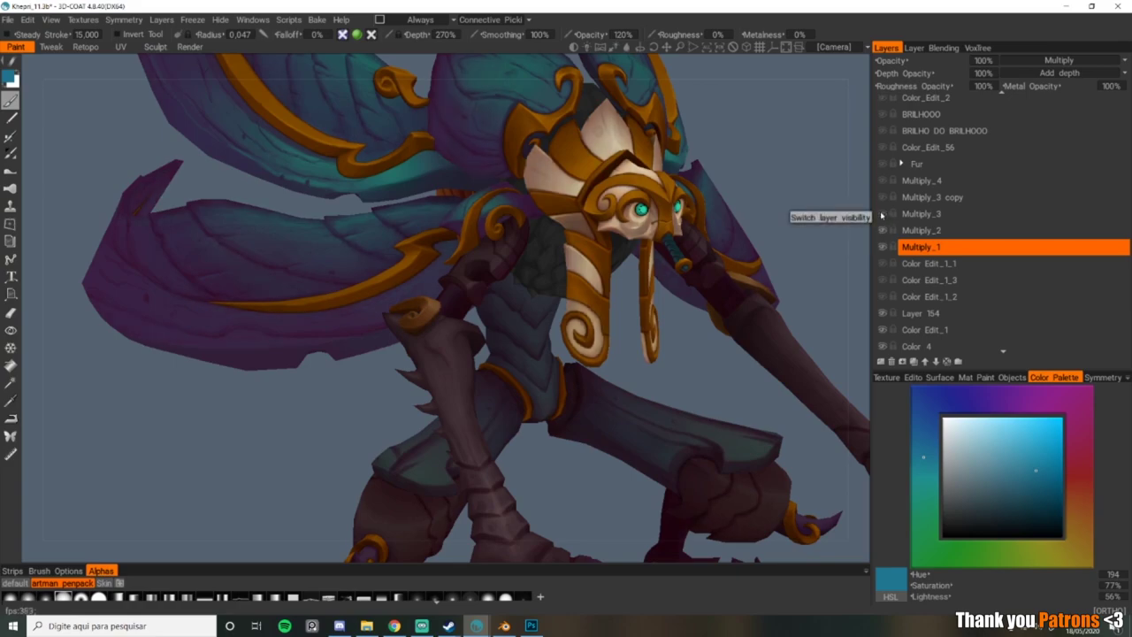
left_click(882, 215)
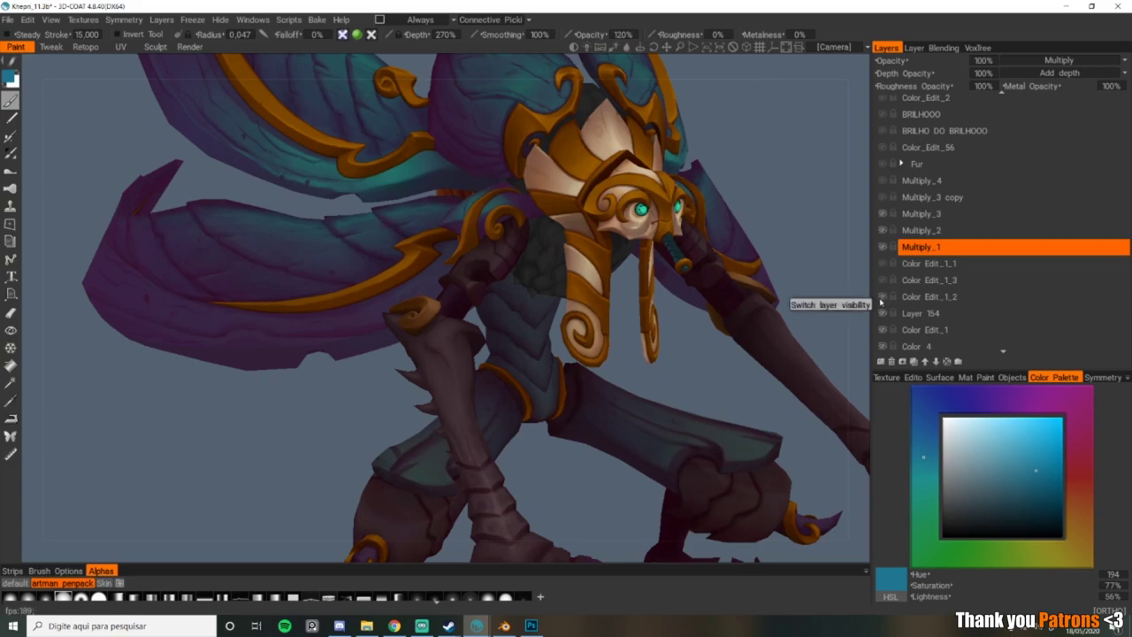
Step: Show the Color Edit_1_2, Color Edit_1_3 and Color Edit_1_1 layers and check them on the whole character
scroll(667, 247, "down", 3)
middle_click_drag(622, 230, 621, 298)
scroll(655, 302, "down", 1)
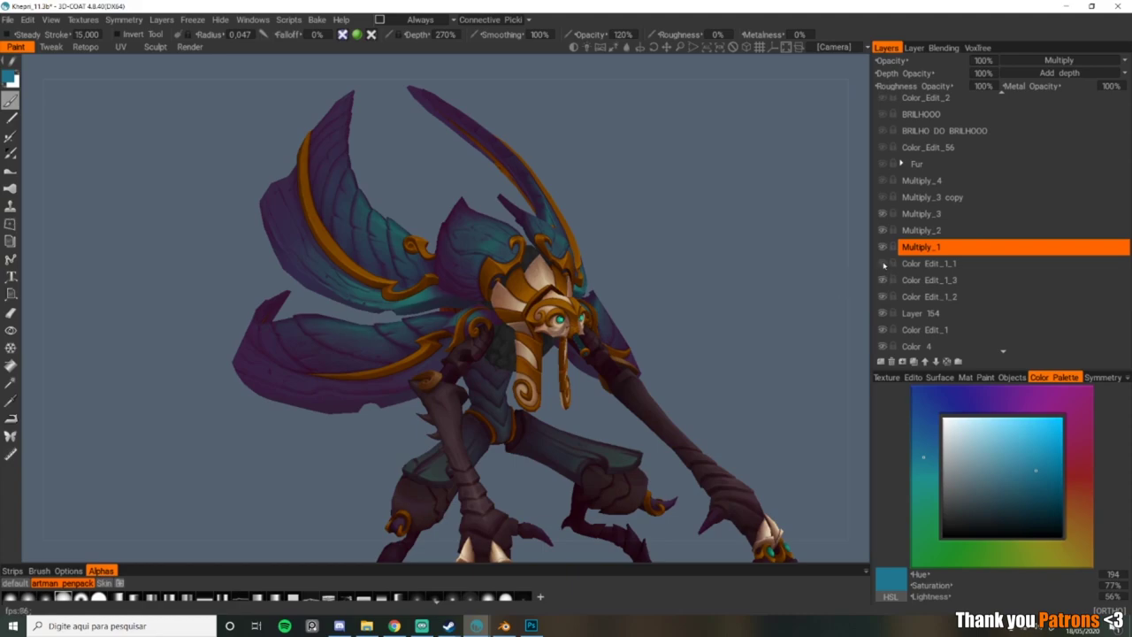
left_click(884, 265)
middle_click_drag(715, 330, 705, 289)
scroll(702, 291, "up", 1)
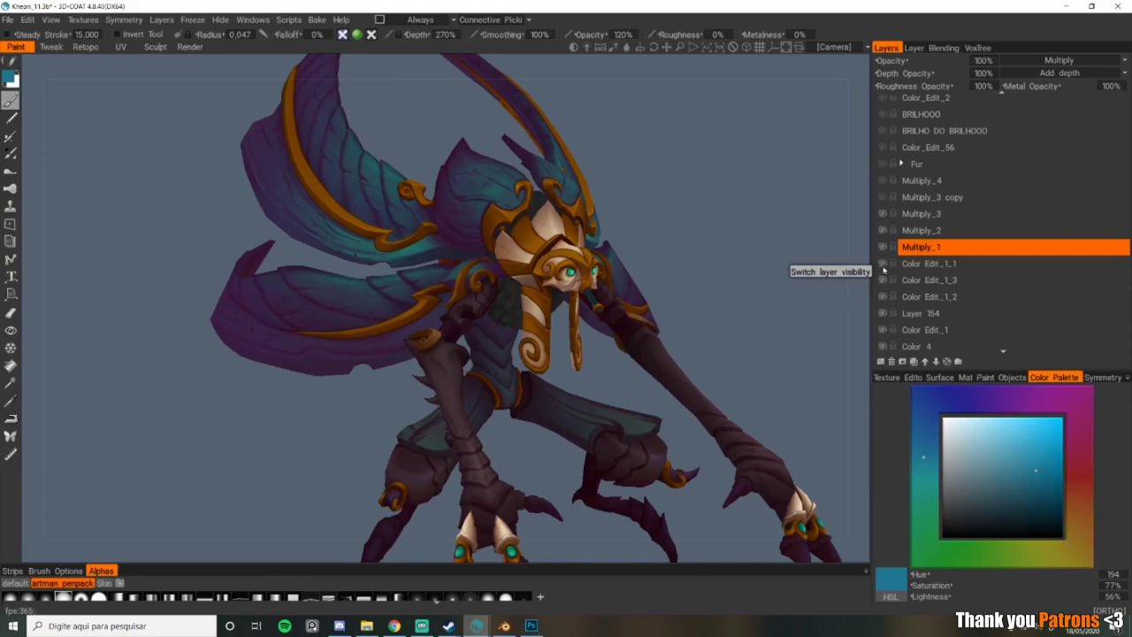
Step: Show the Multiply_3 copy layer, check it from a slightly rotated angle, and make it the active layer
scroll(885, 283, "up", 3)
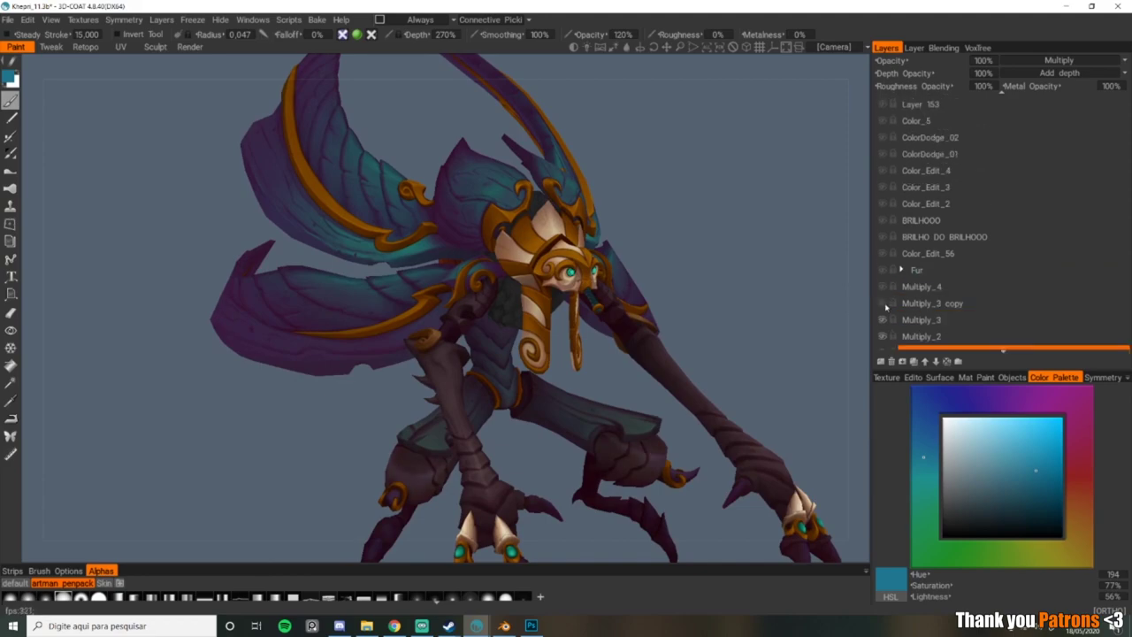
left_click(884, 305)
left_click_drag(732, 281, 699, 283)
left_click(924, 303)
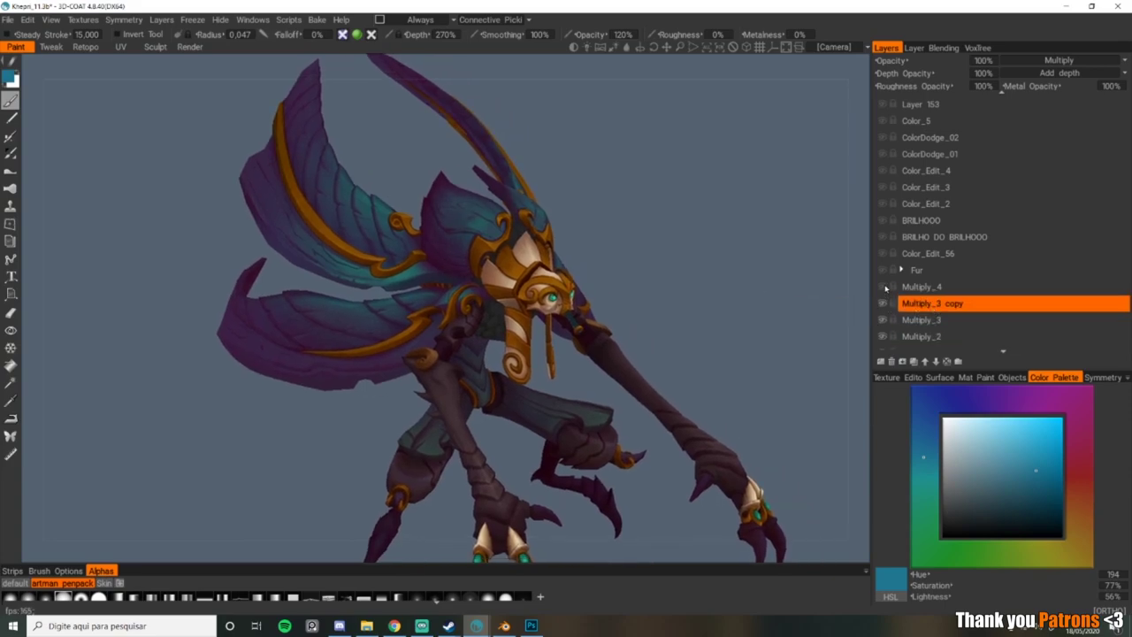
Step: Show the Multiply_4 layer, compare the character with and without it, and examine the shading from the front
scroll(587, 320, "up", 5)
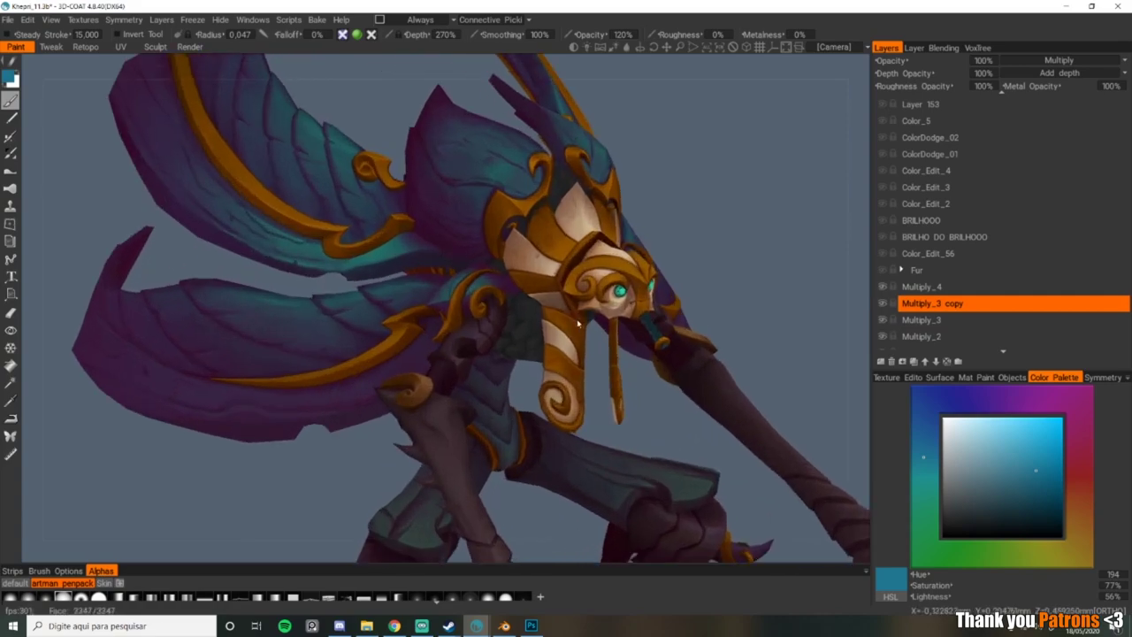
scroll(587, 319, "down", 1)
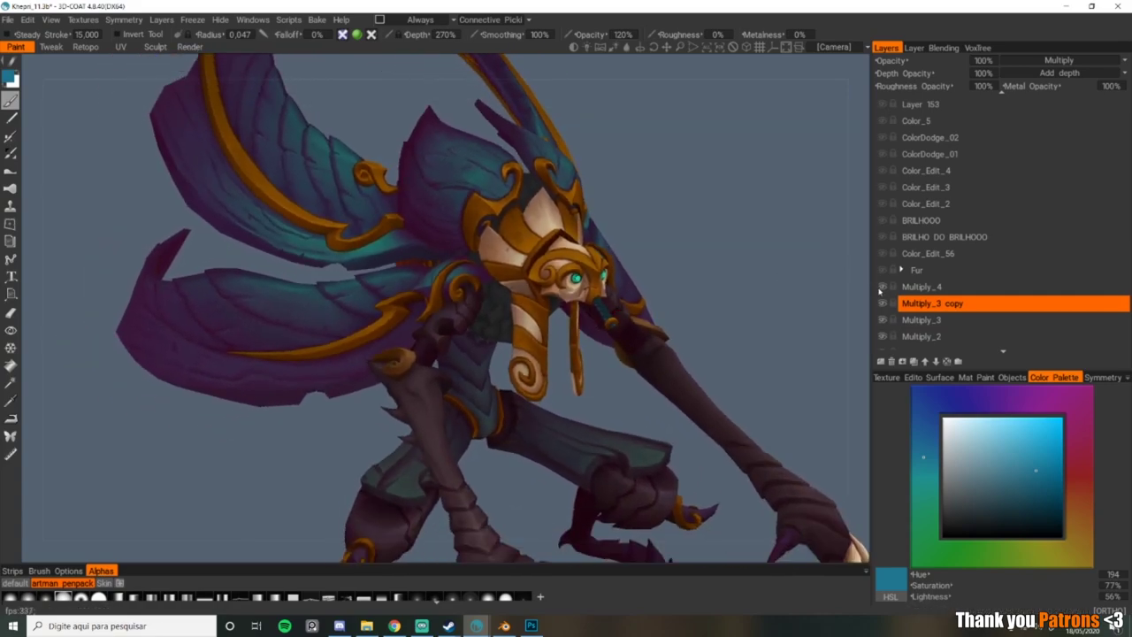
left_click(880, 291)
left_click(880, 291)
scroll(593, 250, "down", 3)
left_click_drag(594, 251, 495, 206)
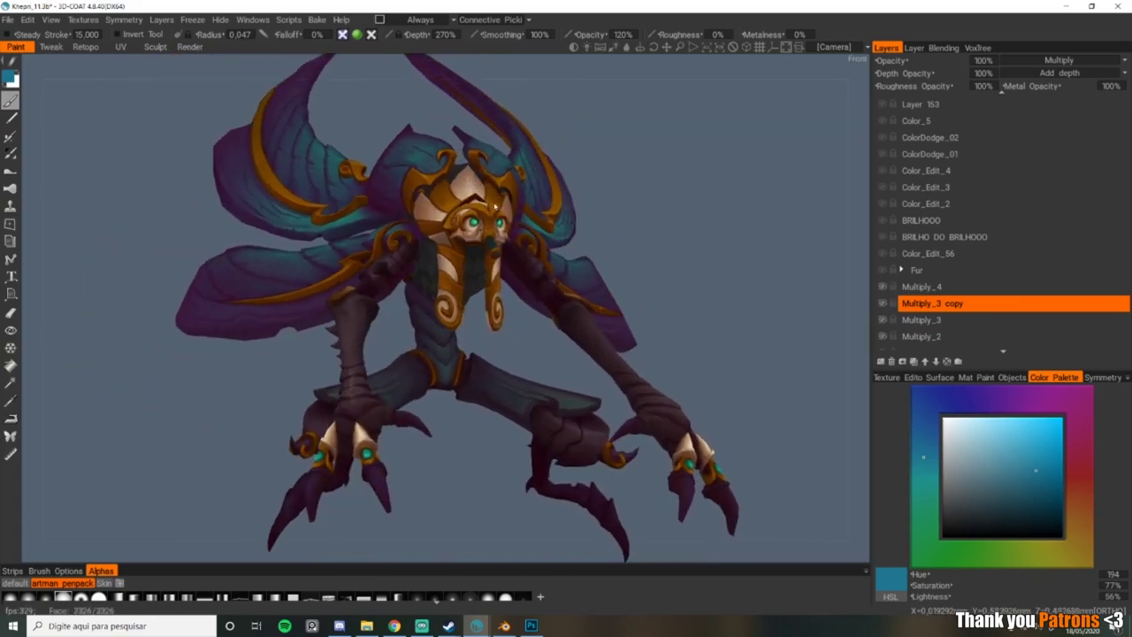
scroll(543, 253, "up", 5)
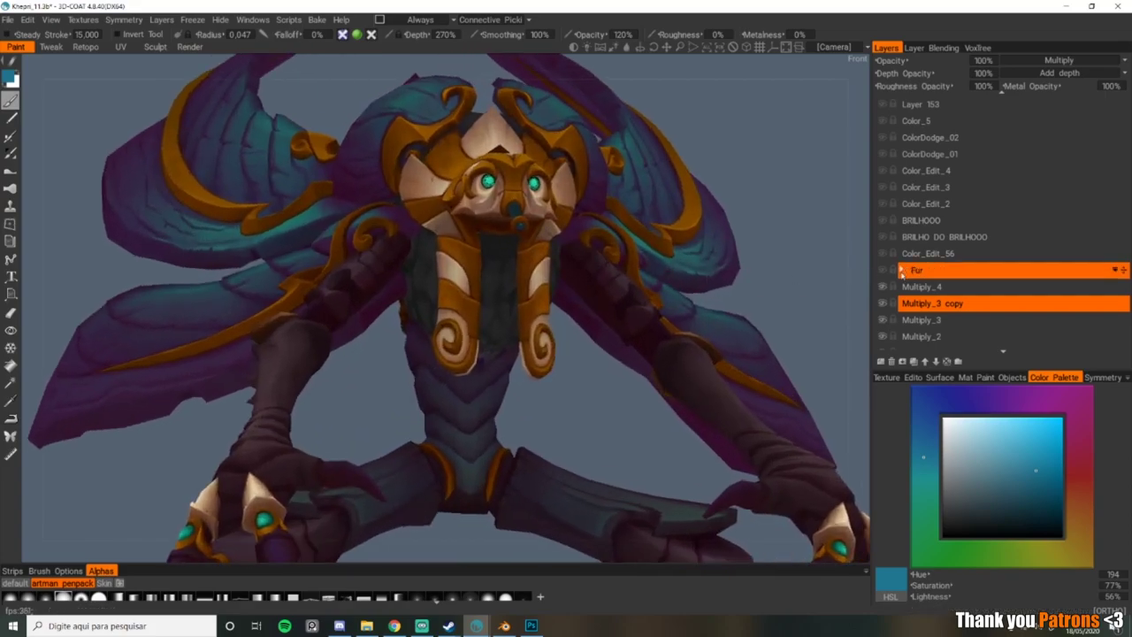
Step: Show and expand the Fur group, and toggle its Fur Edit_2 layer to compare the neck fur up close
left_click_drag(719, 269, 622, 292, "alt")
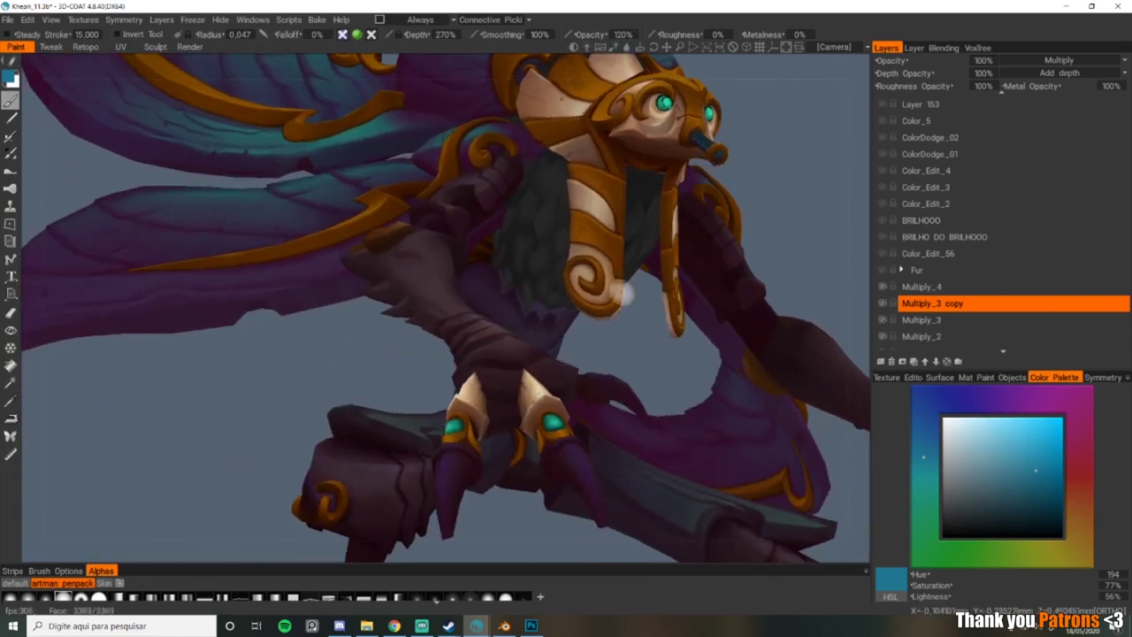
left_click(902, 269)
left_click(944, 285, "ctrl")
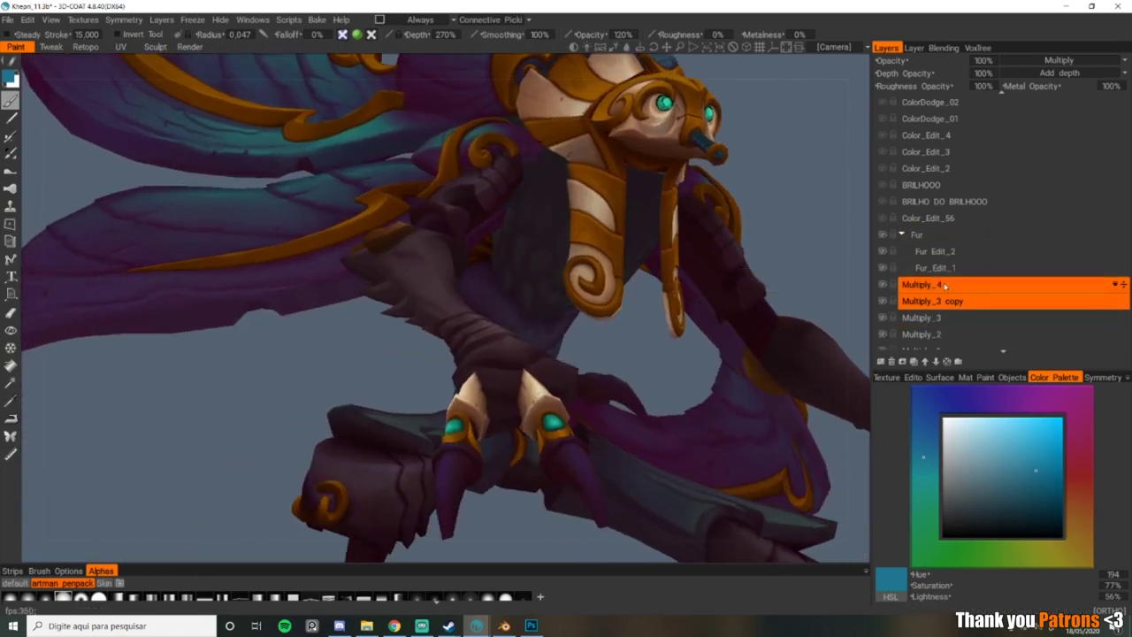
left_click(945, 285, "ctrl")
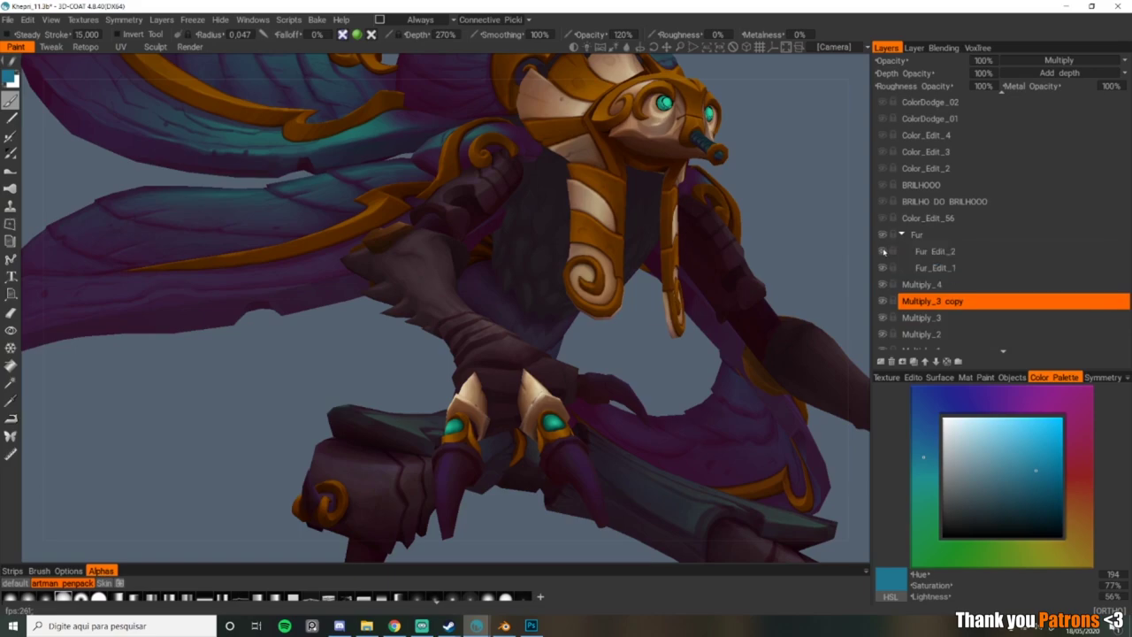
left_click(882, 251)
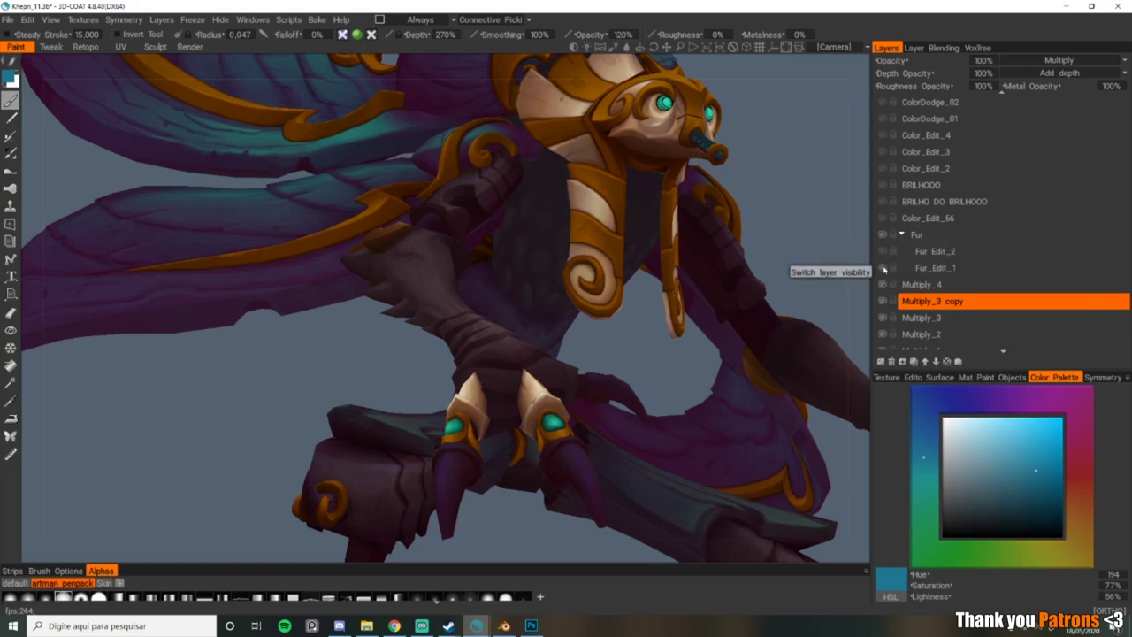
Step: Check the neck fur from the front and side, and collapse the Fur group
left_click_drag(743, 253, 717, 261, "alt")
right_click_drag(716, 260, 571, 241, "alt")
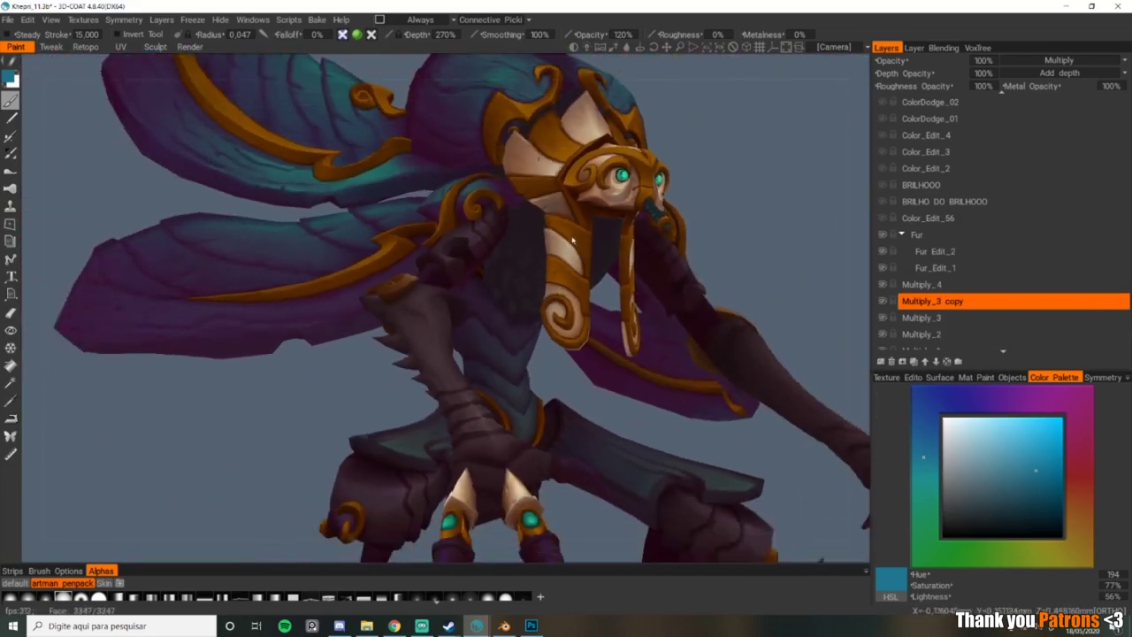
left_click_drag(570, 241, 589, 257, "alt")
middle_click_drag(588, 258, 619, 258)
scroll(919, 283, "up", 2)
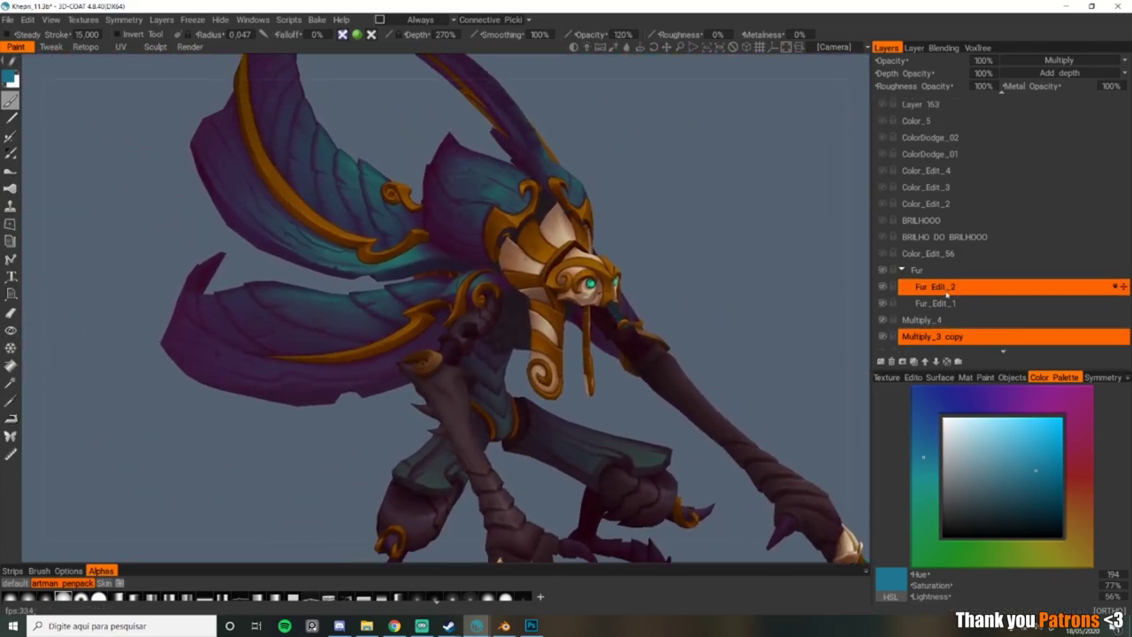
left_click(902, 271)
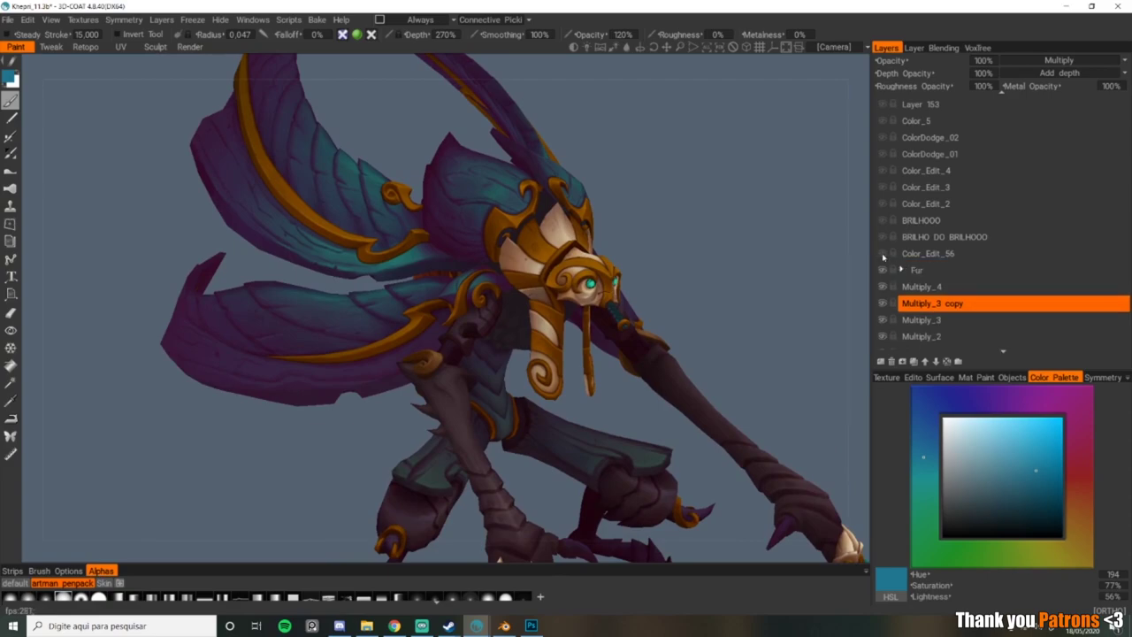
Step: Show the Color_Edit_56 layer and compare the wings and headdress up close and on the whole character
scroll(883, 266, "up", 2)
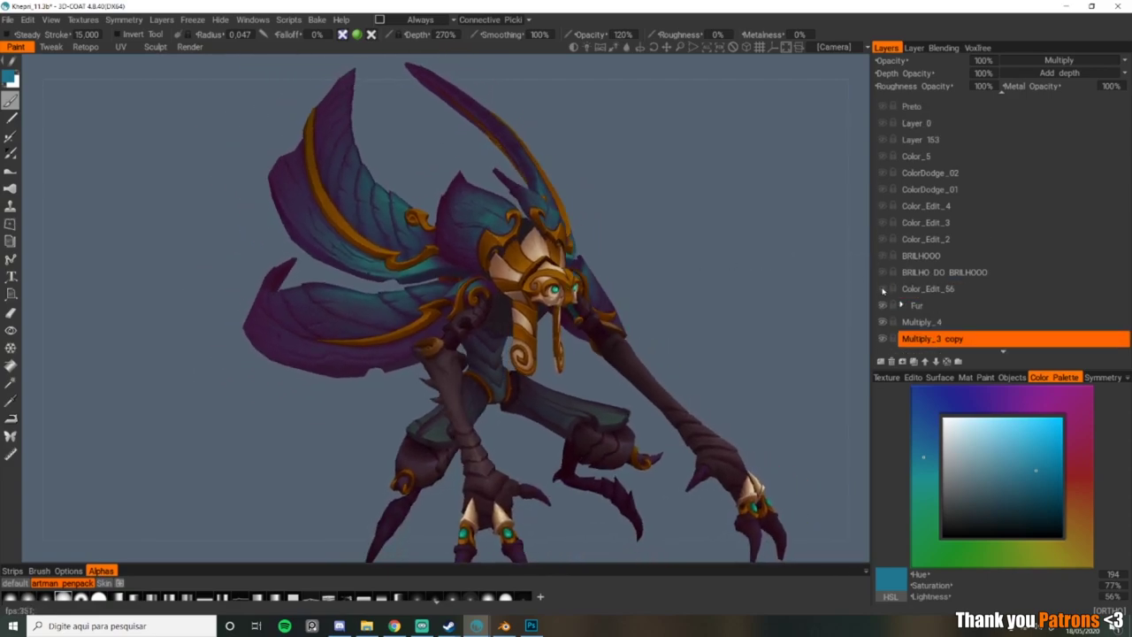
scroll(469, 224, "up", 8)
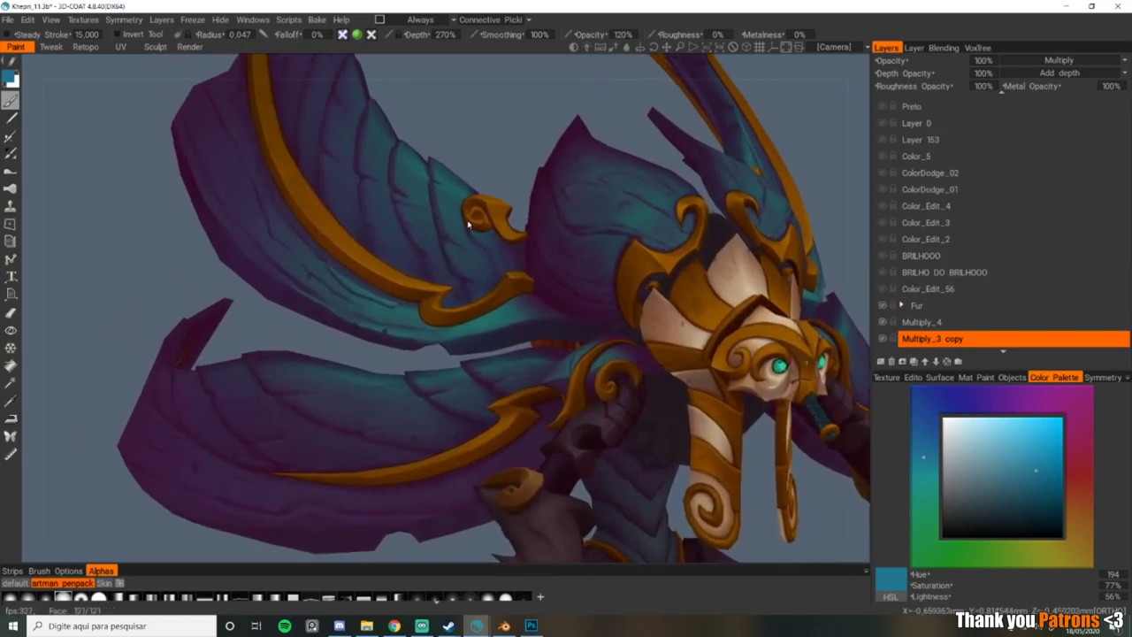
right_click_drag(468, 224, 511, 230, "alt")
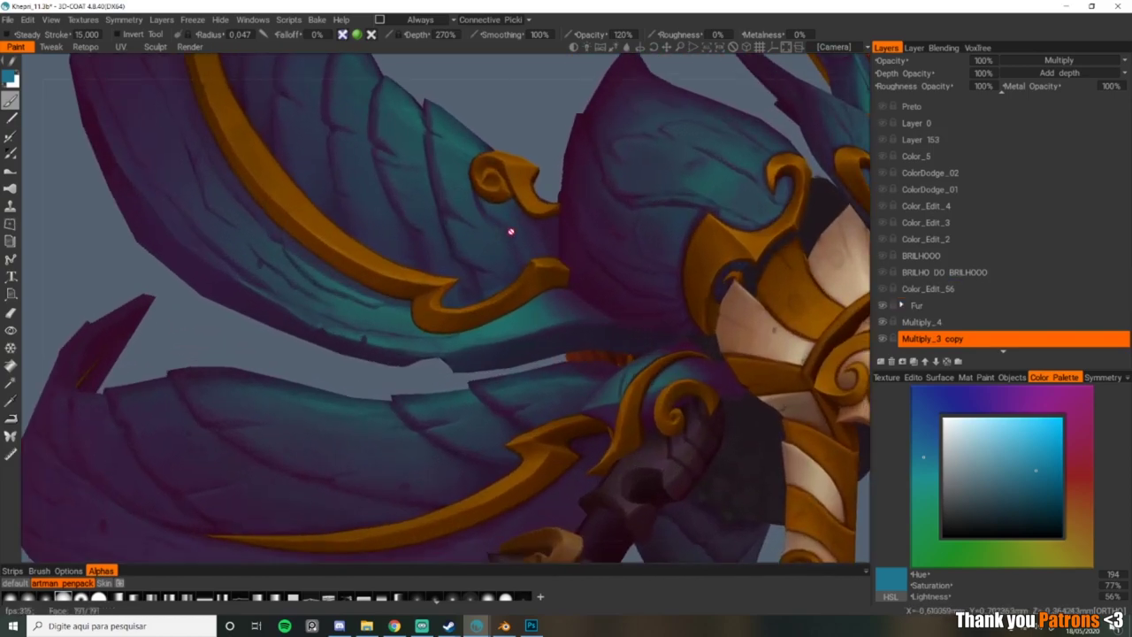
middle_click_drag(510, 230, 521, 278, "alt")
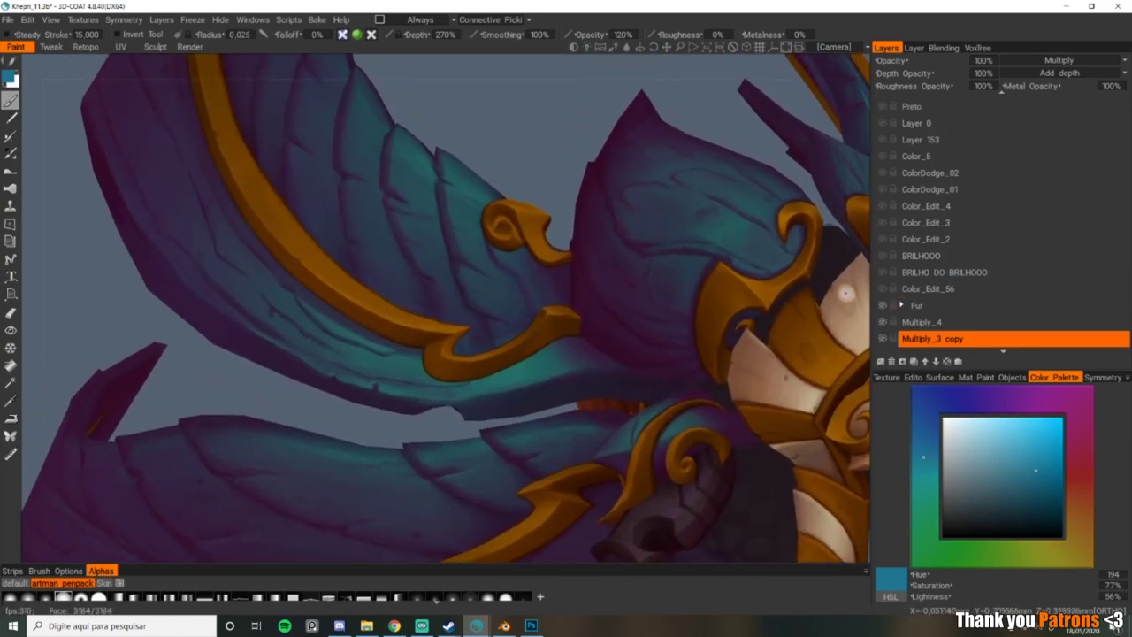
left_click(882, 289)
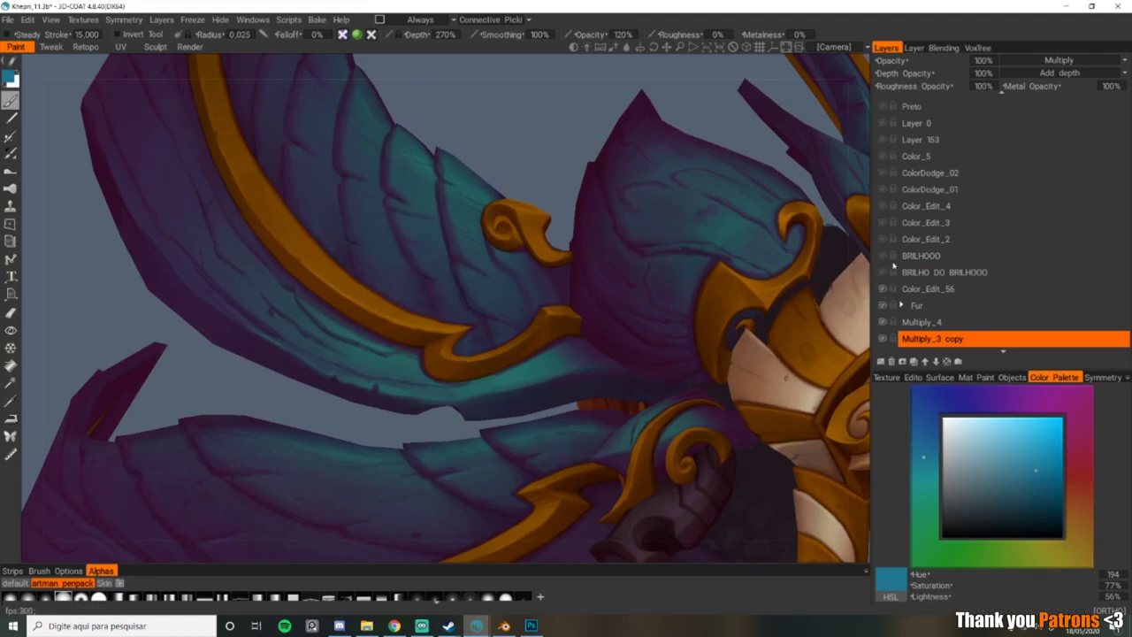
scroll(469, 278, "down", 5)
middle_click_drag(598, 340, 516, 315)
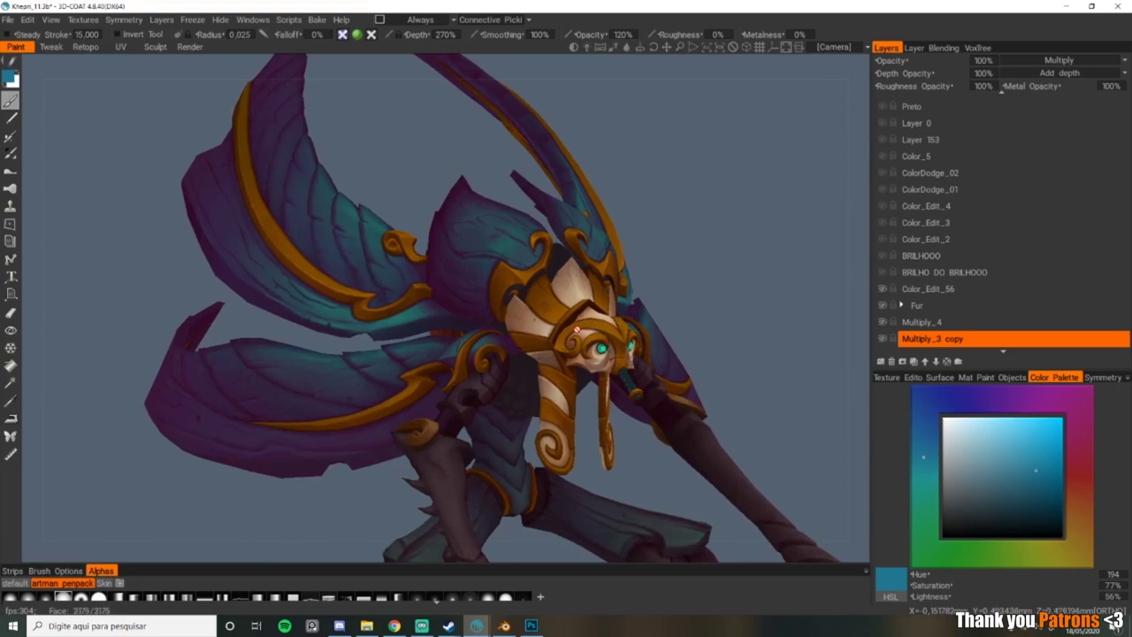
scroll(515, 315, "down", 3)
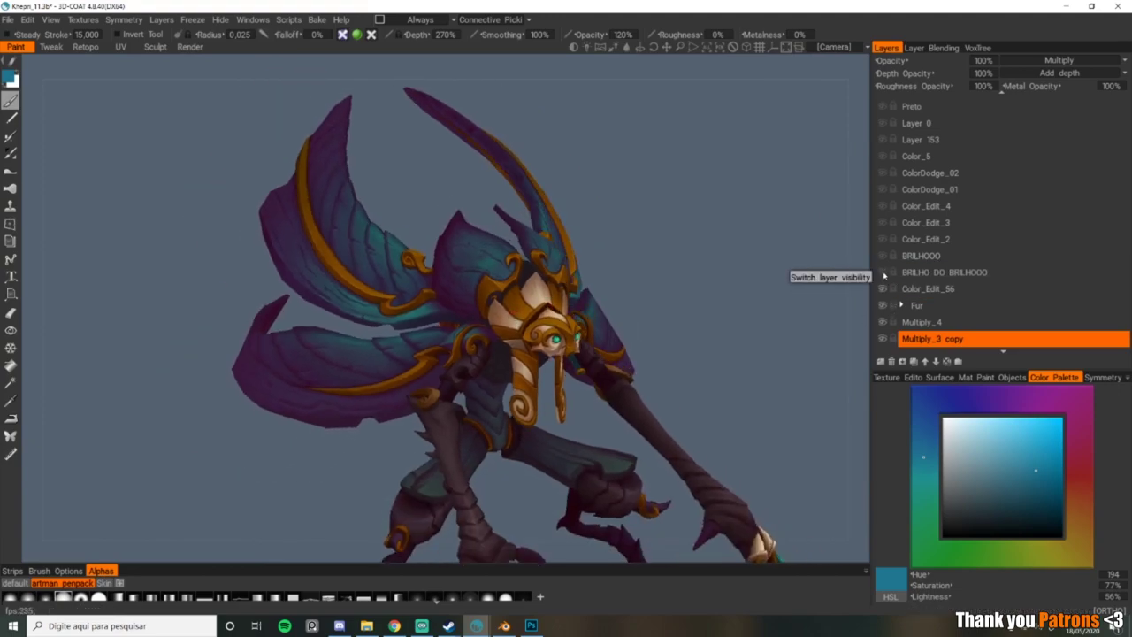
Step: Show the BRILHO DO BRILHOOO layer and bring the forearms and claws into view to examine it
left_click(884, 275)
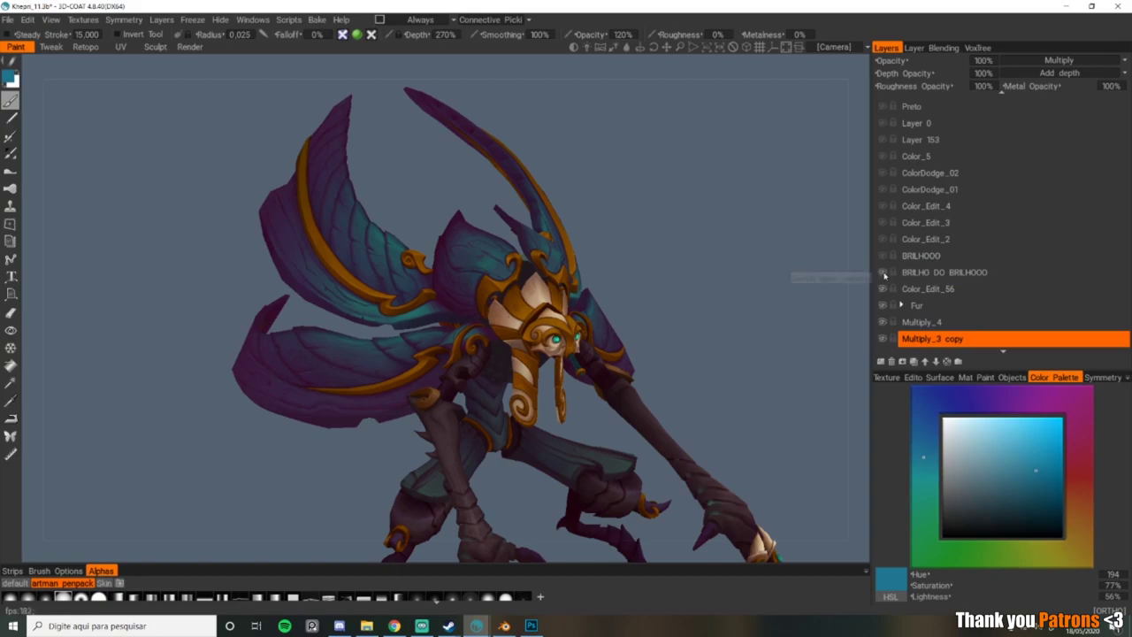
middle_click_drag(680, 370, 677, 306, "alt")
right_click_drag(677, 306, 708, 308, "alt")
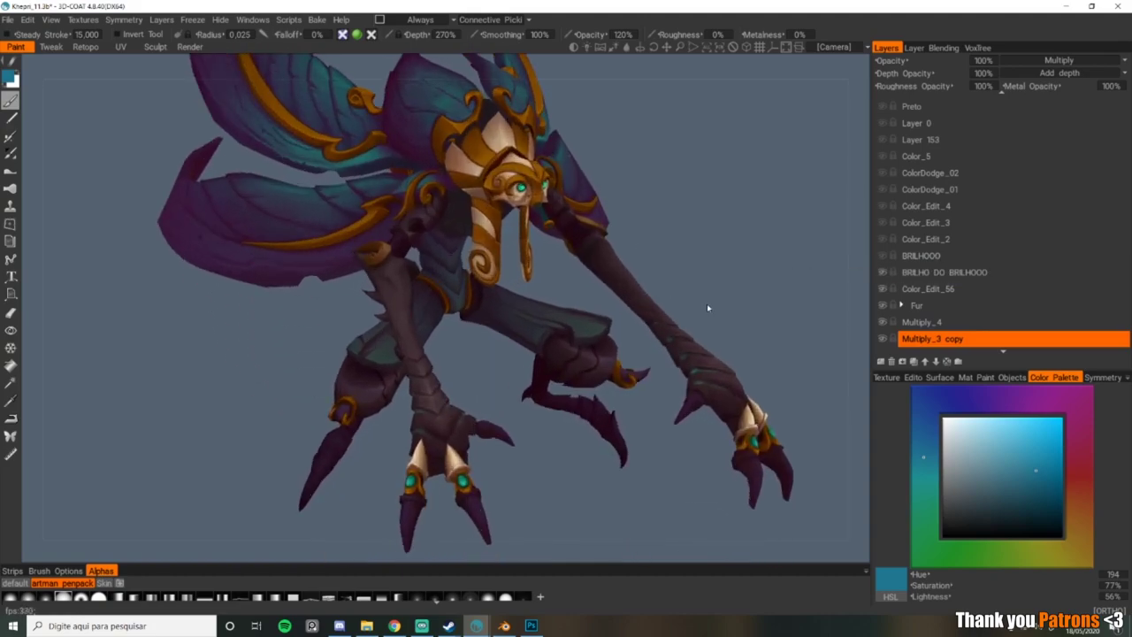
Step: Toggle the BRILHOOO layer, leave it shown, and examine the glowing turquoise lines on both forearms
left_click(883, 257)
left_click(884, 257)
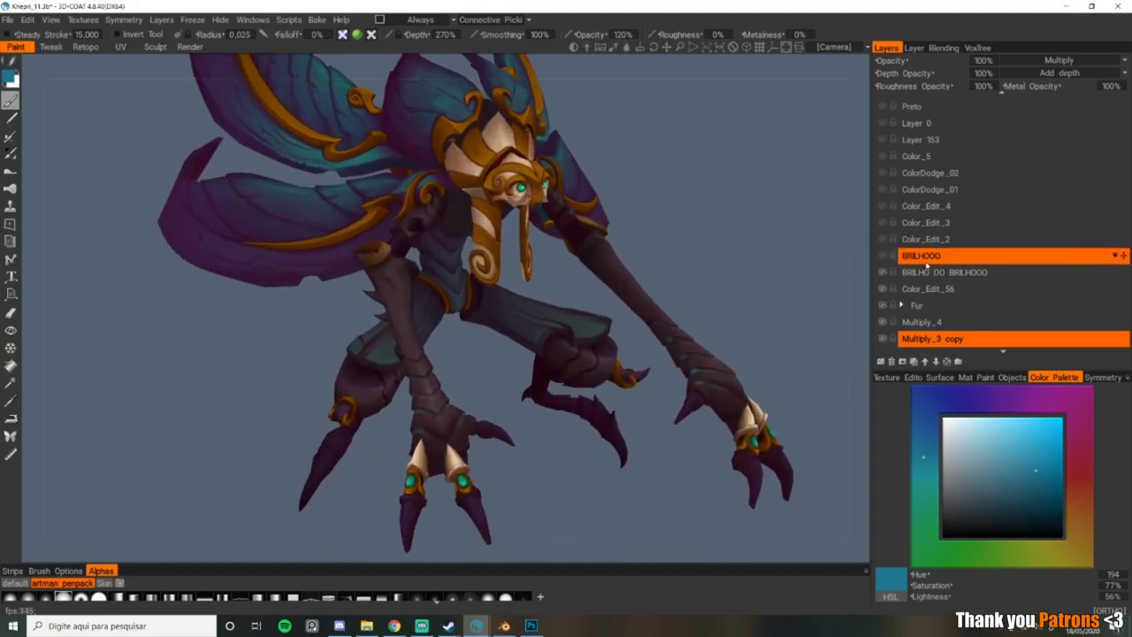
right_click_drag(509, 405, 659, 376, "alt")
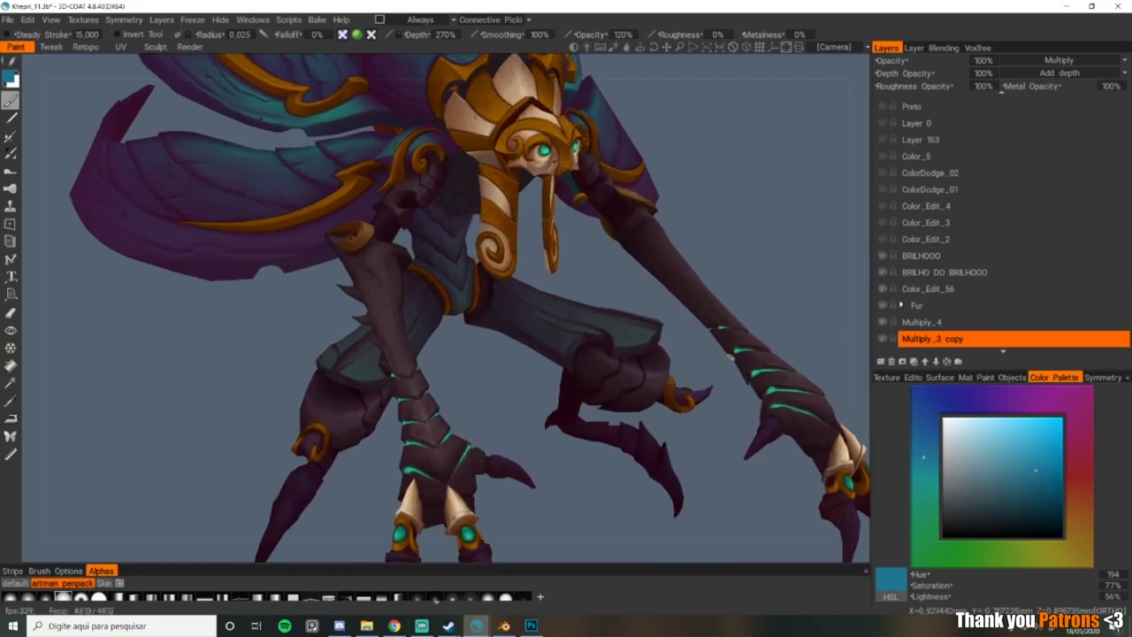
right_click_drag(743, 354, 647, 349, "alt")
middle_click_drag(647, 348, 636, 380, "alt")
right_click_drag(636, 381, 619, 351, "alt")
Step: Show and activate the Color_Edit_2 layer, toggle it for comparison, and show and select Color_Edit_3
left_click(882, 239)
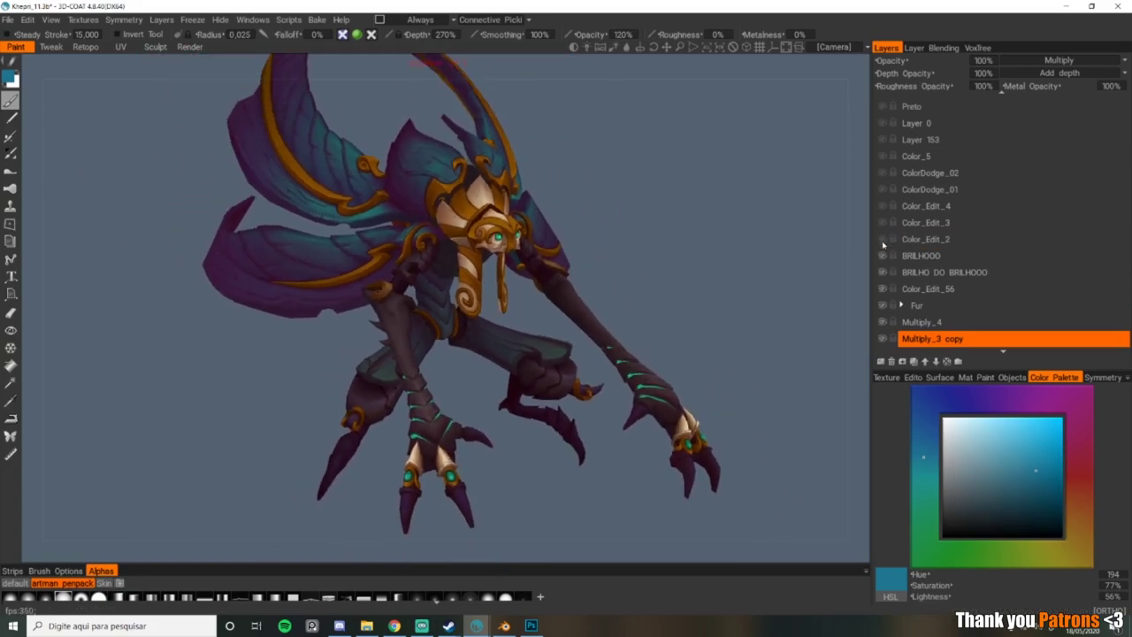
left_click_drag(754, 247, 665, 280)
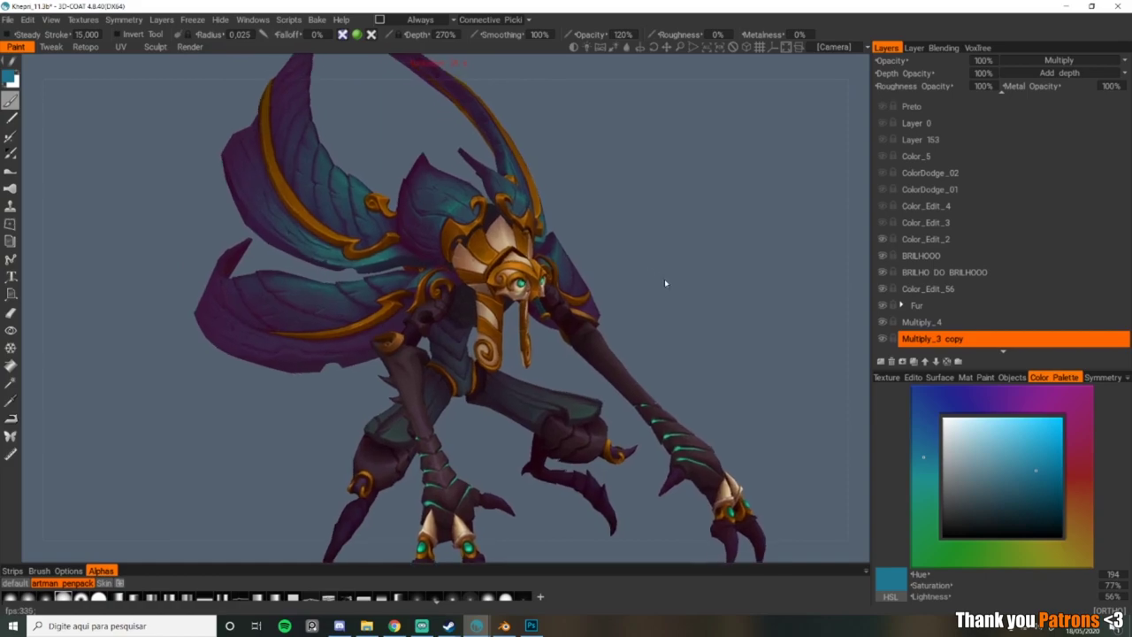
left_click(938, 240)
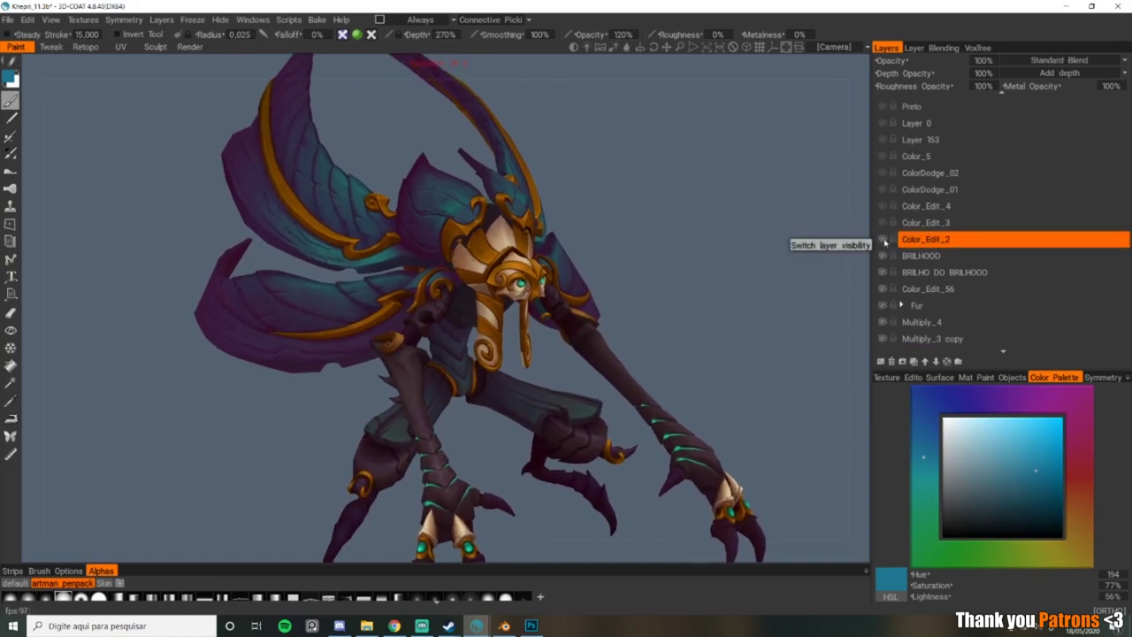
left_click(884, 240)
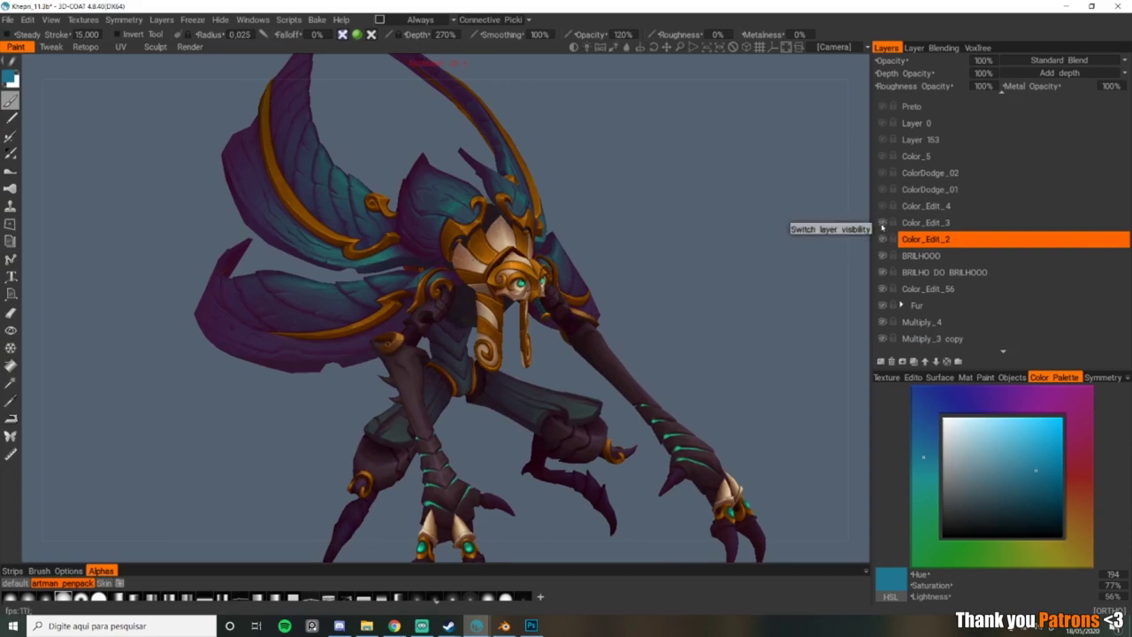
left_click(912, 223)
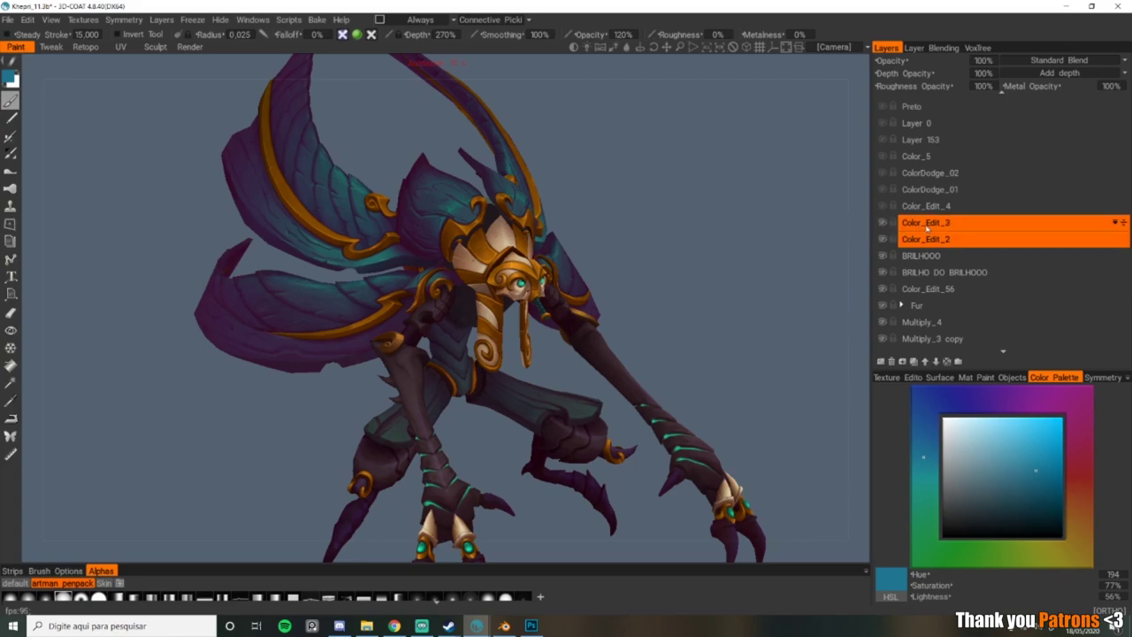
Step: Show and select the Color_Edit_4 layer, and show the ColorDodge_01 and ColorDodge_02 layers
left_click(884, 206)
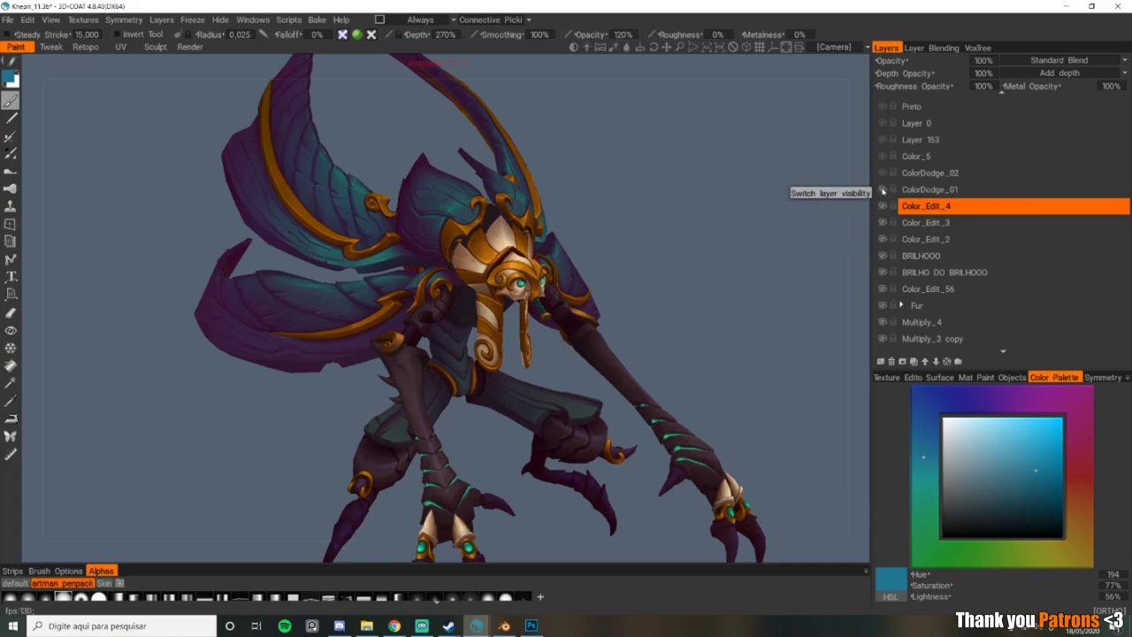
left_click(881, 190)
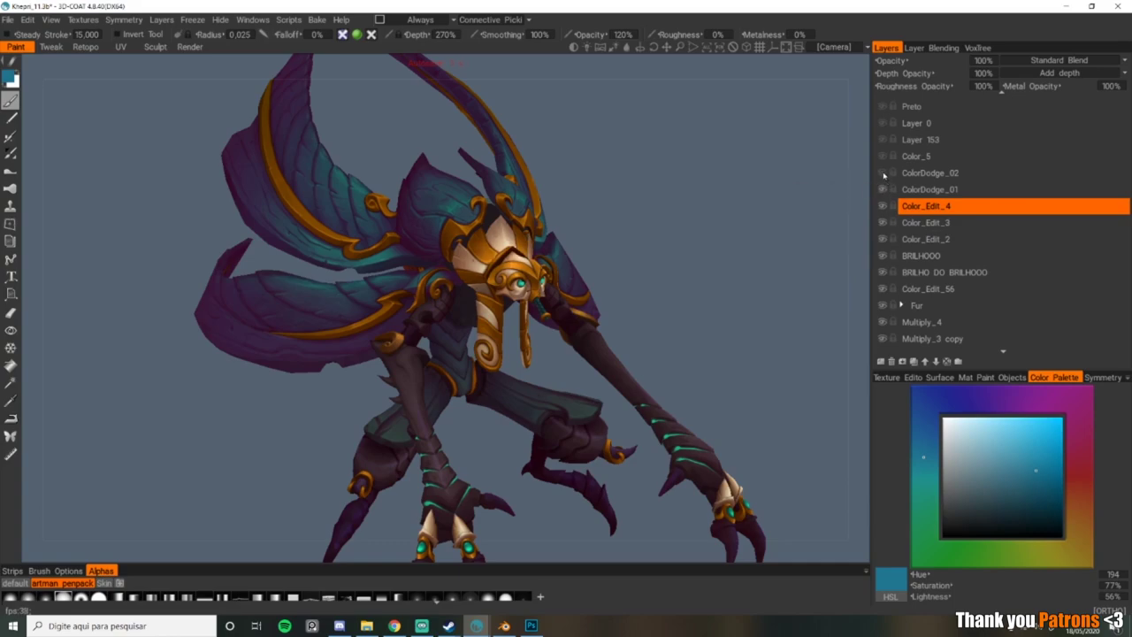
left_click(883, 173)
right_click_drag(749, 289, 714, 284)
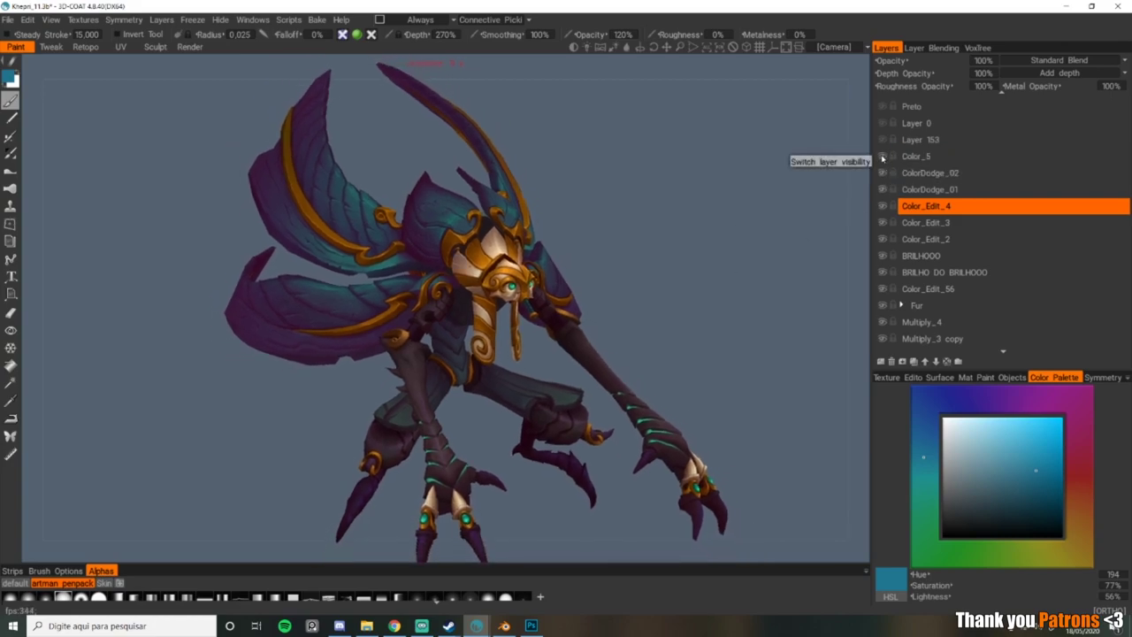
Step: Show the Color_5 and Layer 153 layers and examine the headdress and mask up close from the front
left_click(882, 156)
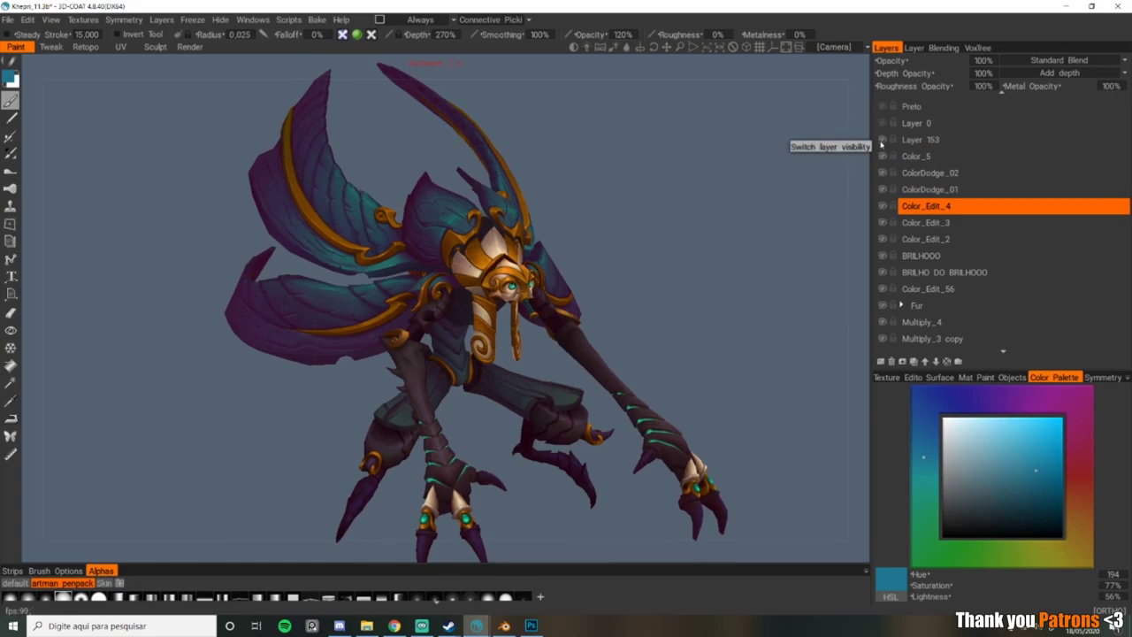
left_click(882, 140)
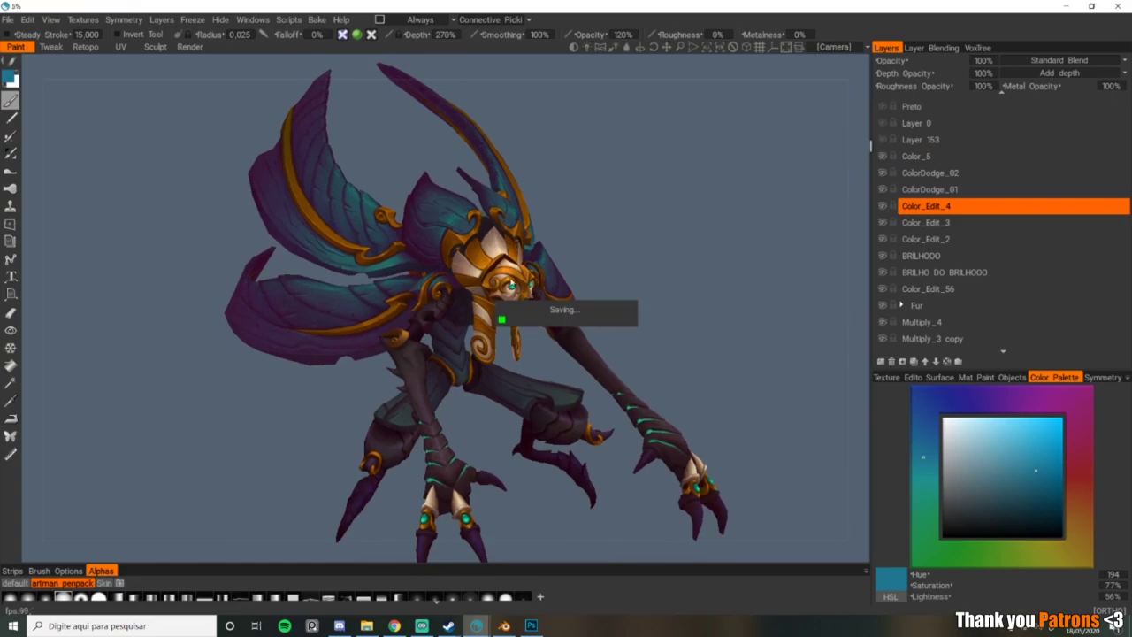
scroll(587, 295, "up", 5)
left_click_drag(586, 295, 504, 252, "alt")
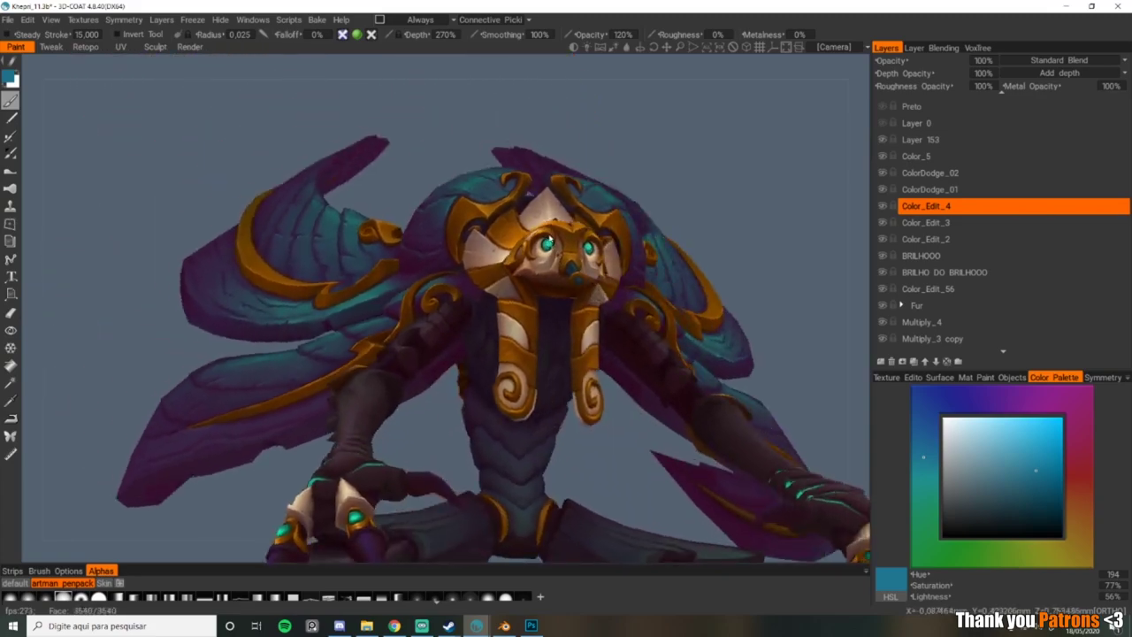
left_click_drag(726, 182, 799, 184, "alt")
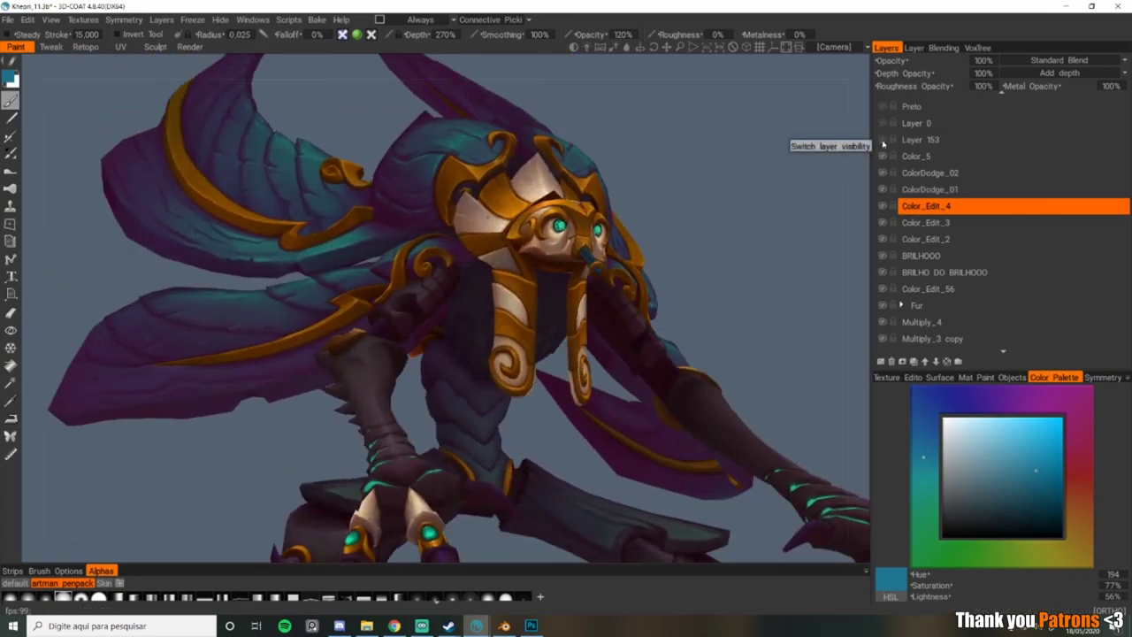
Step: Compare Layer 153 off and on across the whole character and leave it shown
left_click_drag(741, 205, 660, 242)
scroll(657, 287, "down", 3)
left_click_drag(655, 305, 599, 324)
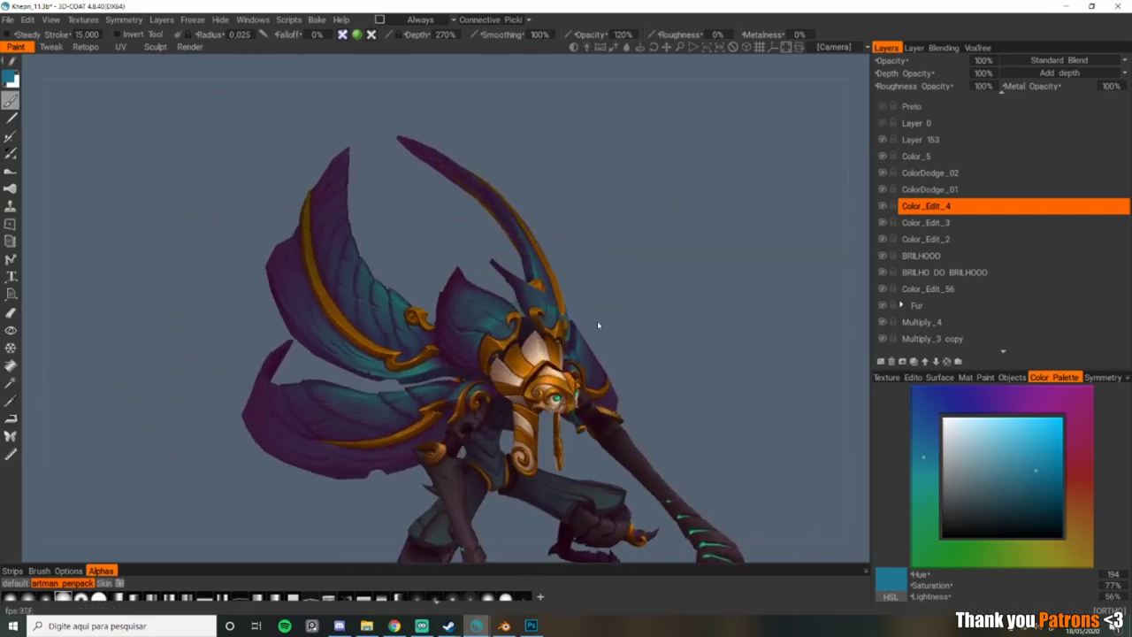
middle_click_drag(598, 324, 584, 257)
Step: Show the Preto layer from the upper part of the layer stack and bring the upper body closer
scroll(907, 191, "up", 5)
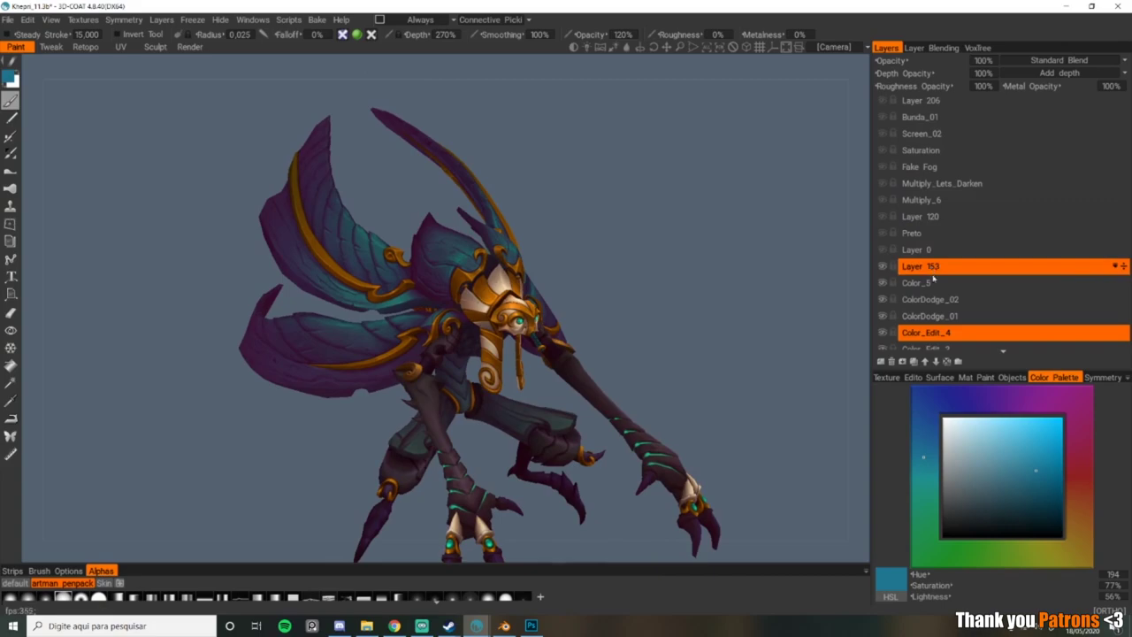
mouse_move(672, 270)
middle_mouse_down()
mouse_move(620, 280)
mouse_move(592, 260)
mouse_move(607, 278)
mouse_move(683, 279)
middle_mouse_up()
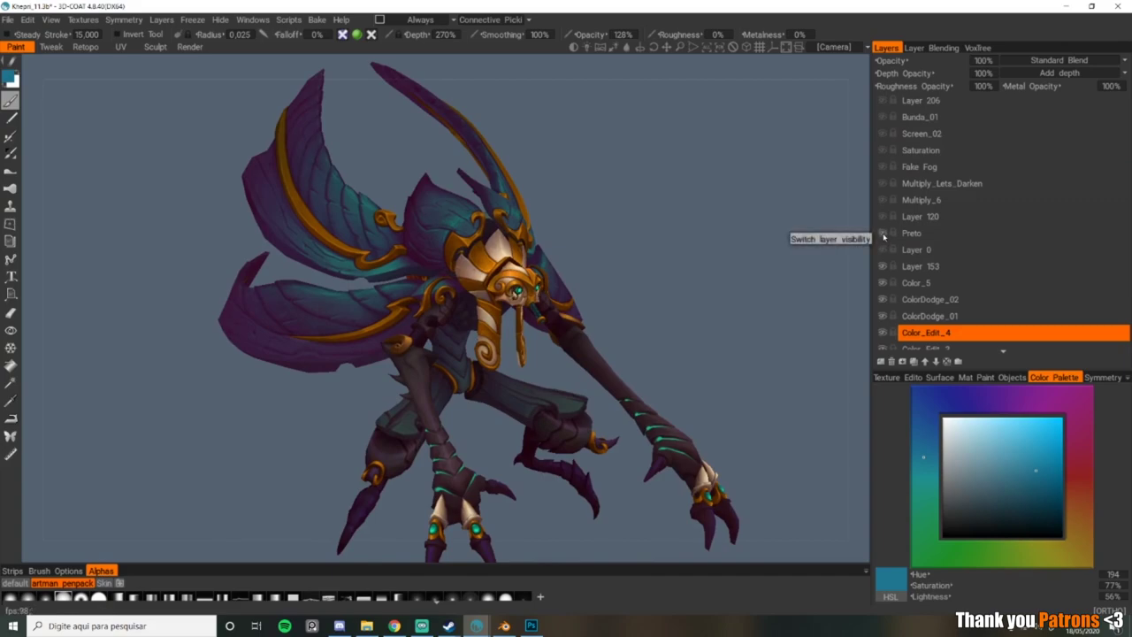
scroll(773, 270, "up", 3)
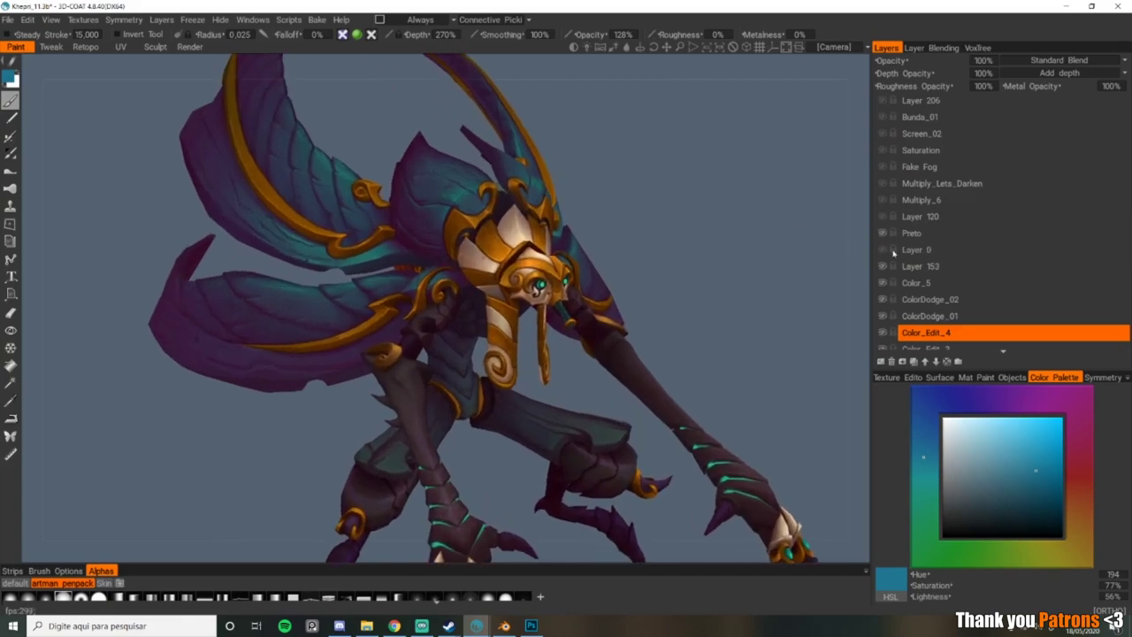
middle_click_drag(845, 254, 682, 288)
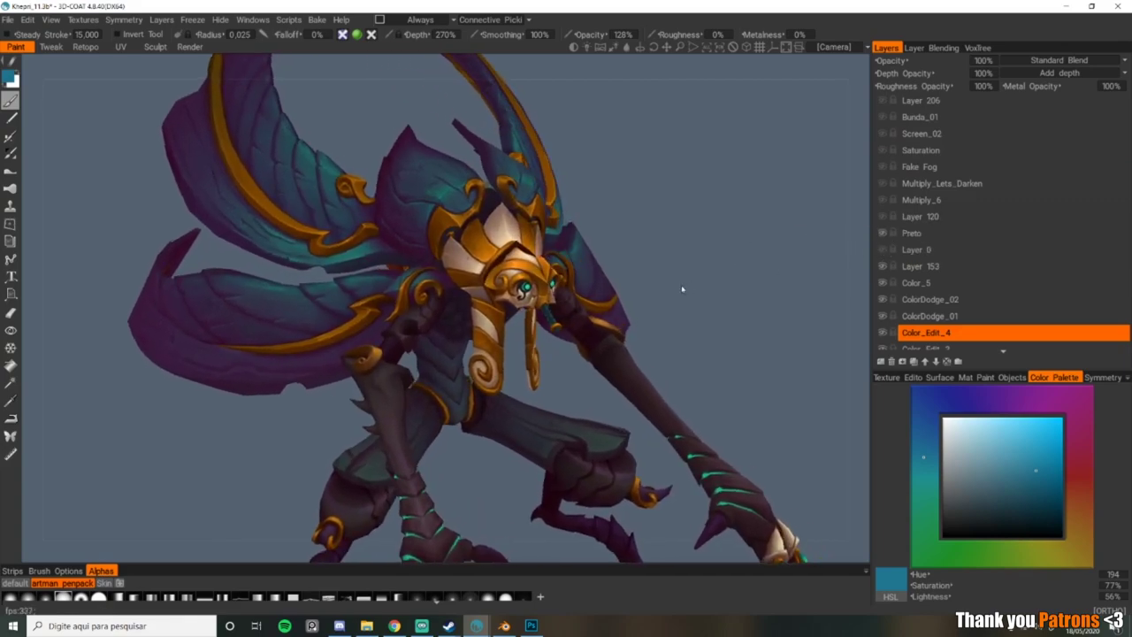
Step: Toggle Layer 0 and leave it hidden, toggle the Preto layer and leave it shown and selected
left_click(883, 253)
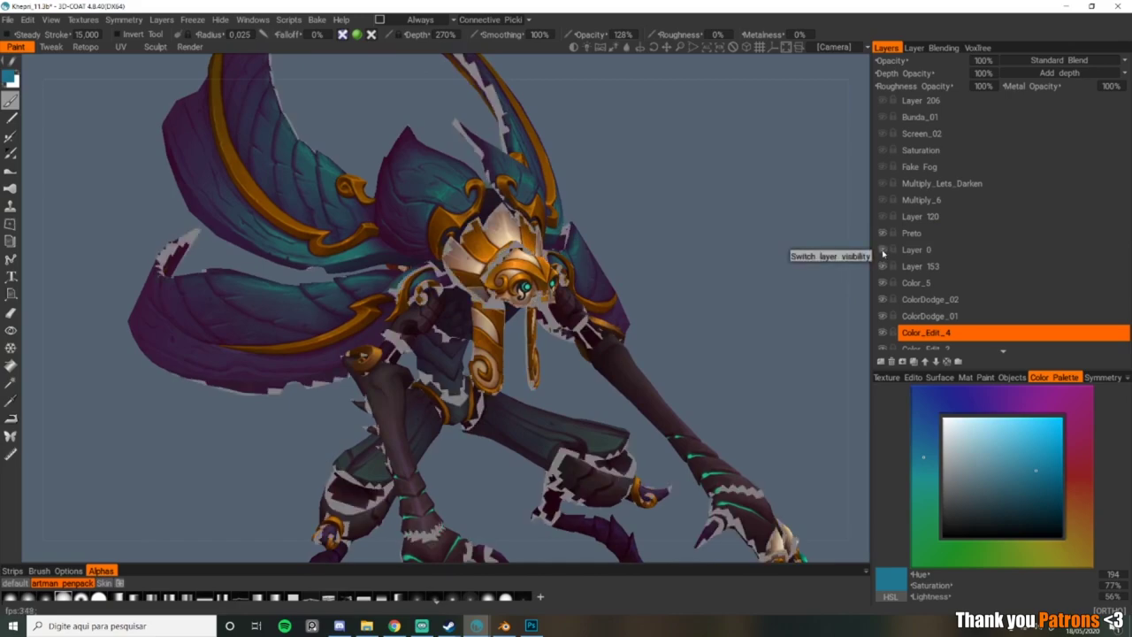
left_click(882, 252)
left_click(882, 234)
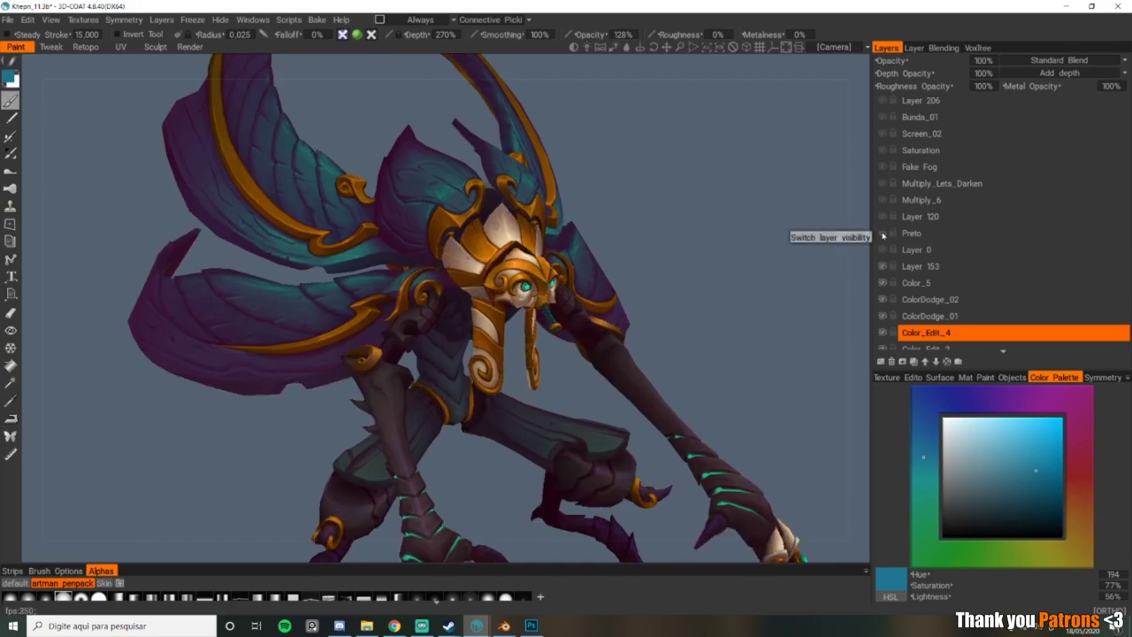
left_click(882, 235)
left_click(911, 233)
Step: Examine the Preto layer's black markings around the mask's eyes up close and from the whole-character view
right_click_drag(663, 281, 705, 306, "alt")
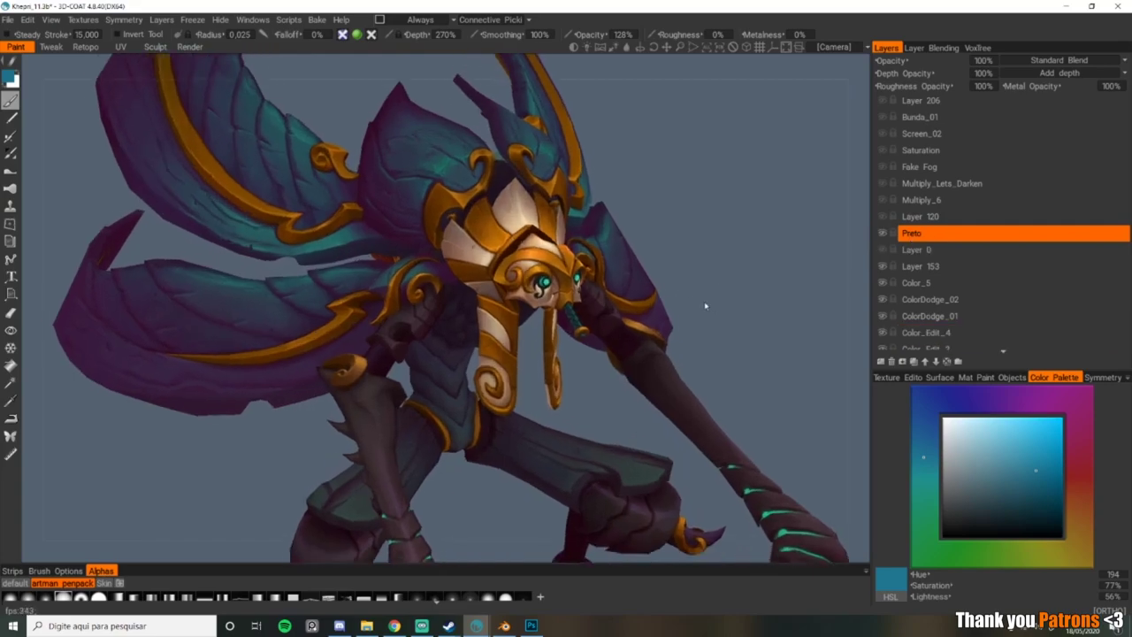
left_click_drag(705, 306, 647, 298, "alt")
right_click_drag(646, 298, 701, 291, "alt")
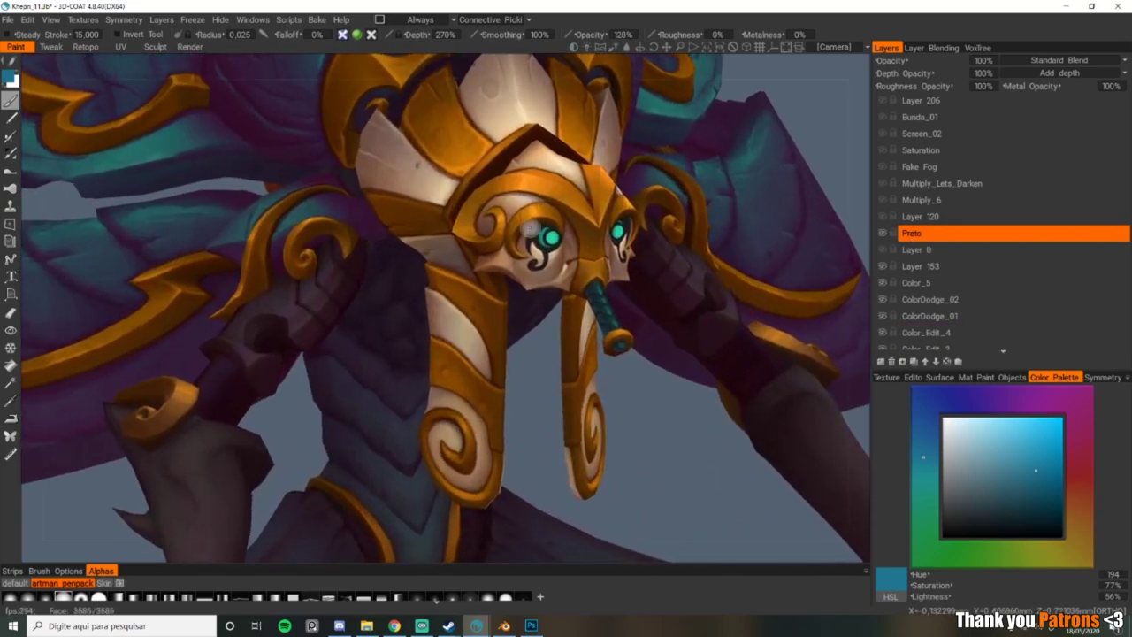
scroll(557, 252, "down", 5)
right_click_drag(573, 272, 535, 279, "alt")
mouse_move(535, 279)
left_mouse_down("alt")
mouse_move(597, 281)
mouse_move(605, 291)
mouse_move(530, 296)
left_mouse_up("alt")
right_click_drag(558, 299, 641, 303, "alt")
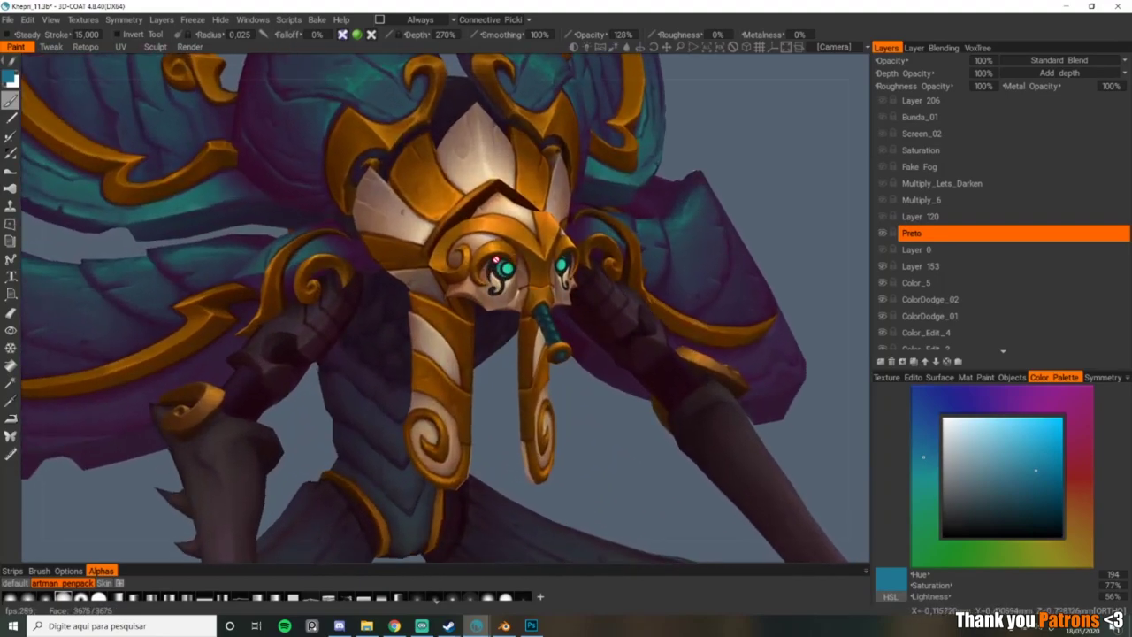
scroll(509, 265, "up", 2)
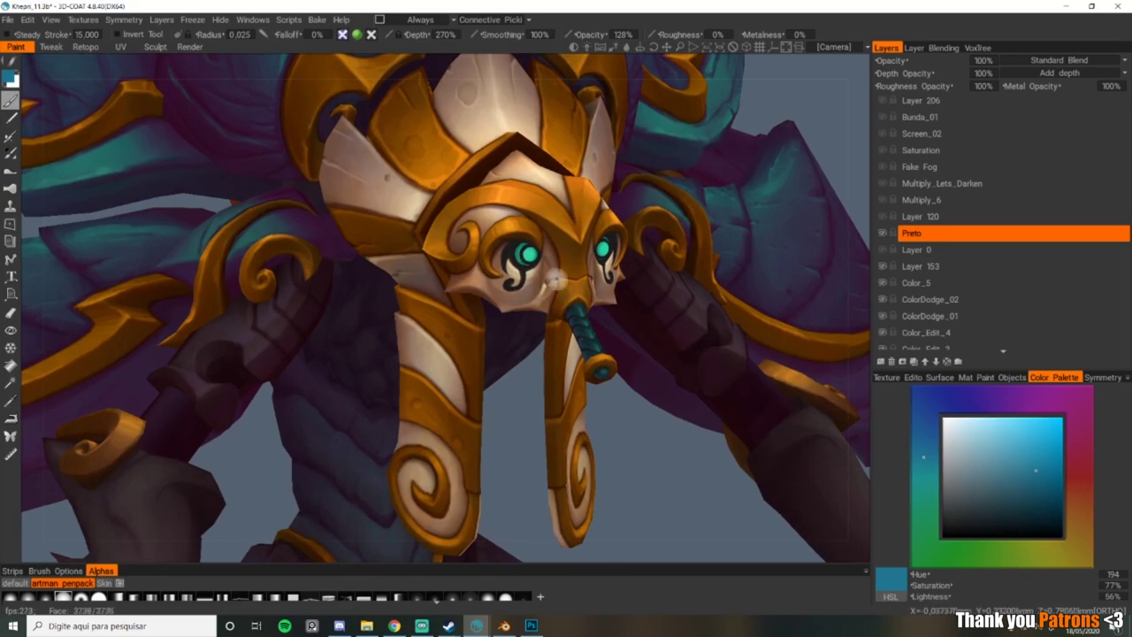
scroll(530, 261, "down", 5)
scroll(491, 267, "down", 1)
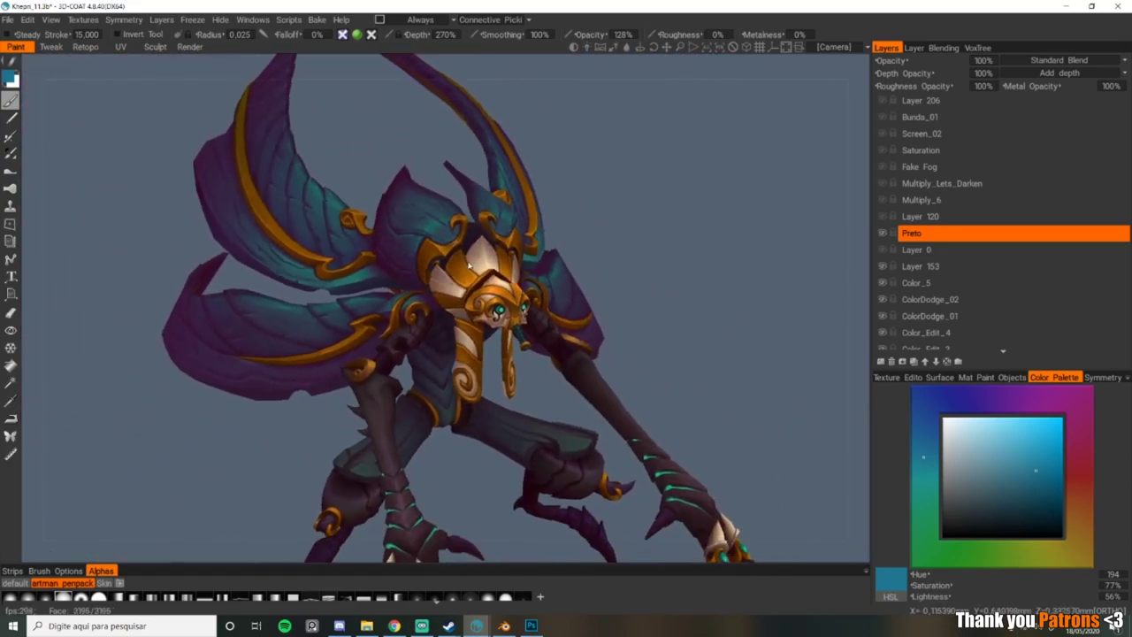
Step: Show the Layer 120 and Multiply_6 layers and turn the character to view its back
left_click(881, 217)
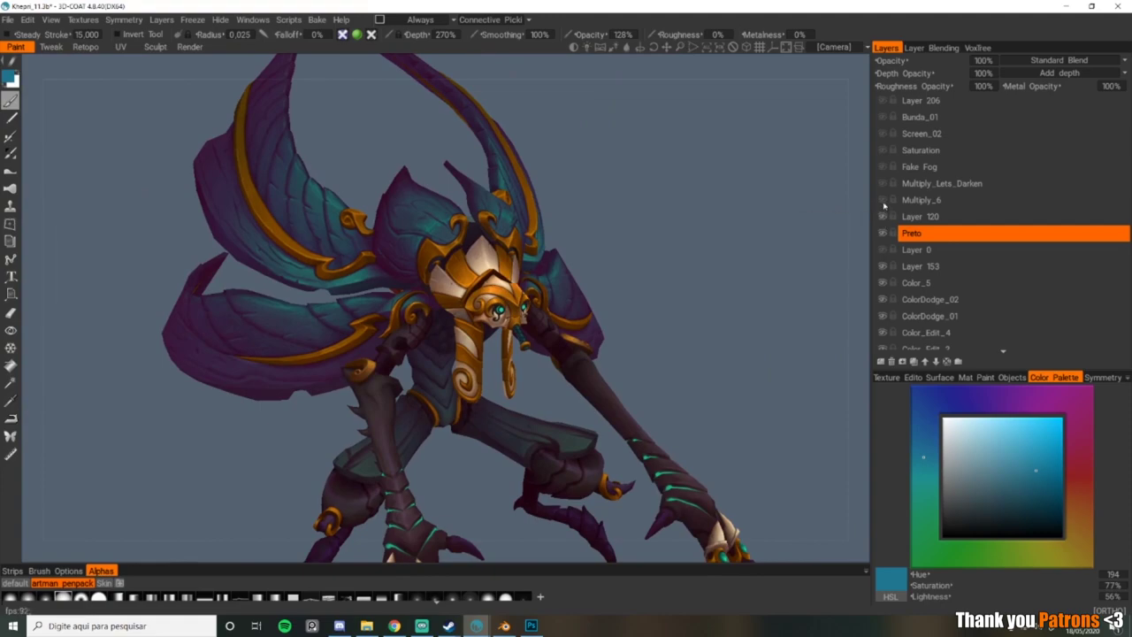
scroll(697, 272, "down", 2)
left_click_drag(697, 271, 693, 281)
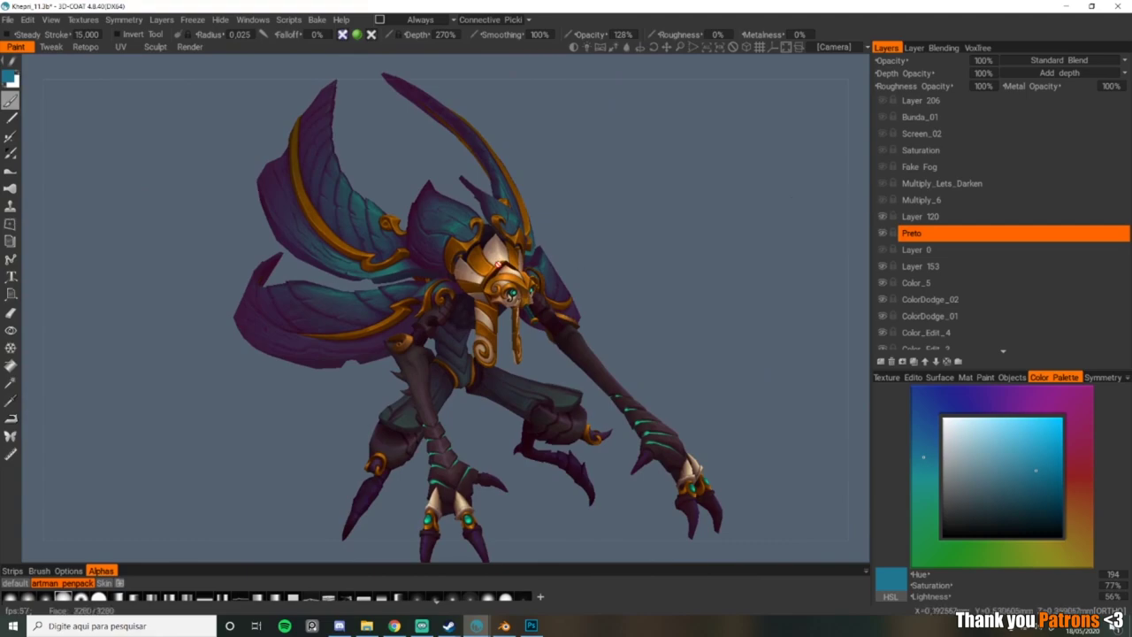
left_click_drag(497, 273, 719, 281)
scroll(604, 296, "up", 2)
middle_click_drag(718, 281, 566, 297)
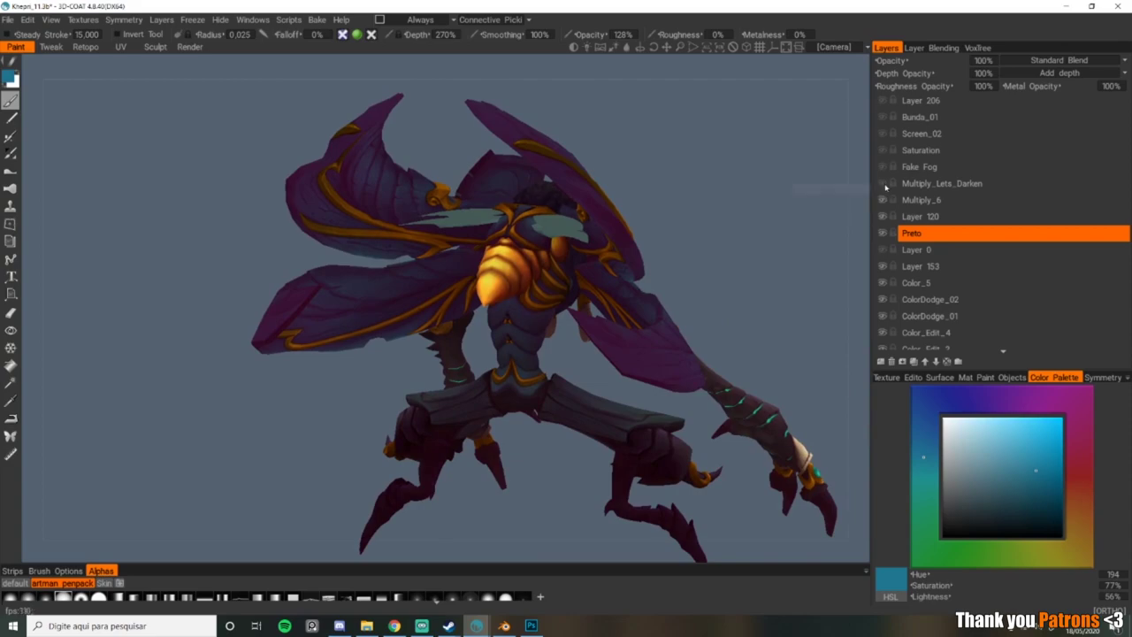
Step: Show the Multiply_Lets_Darken layer, toggle it for comparison on the character's back, and leave it shown
left_click(886, 186)
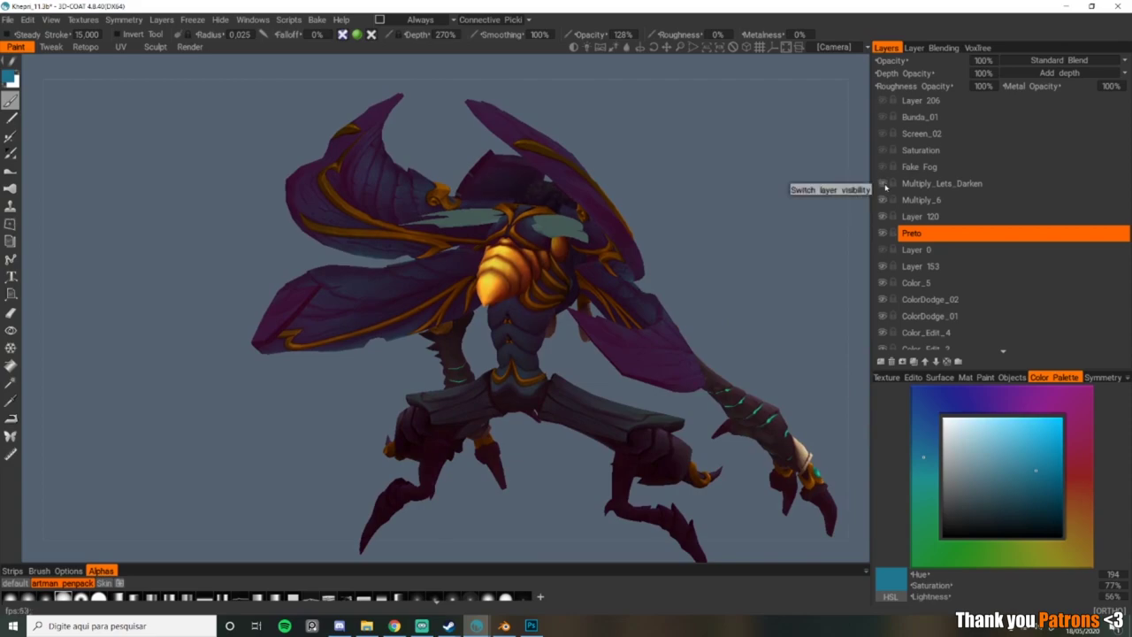
left_click(886, 186)
left_click(886, 185)
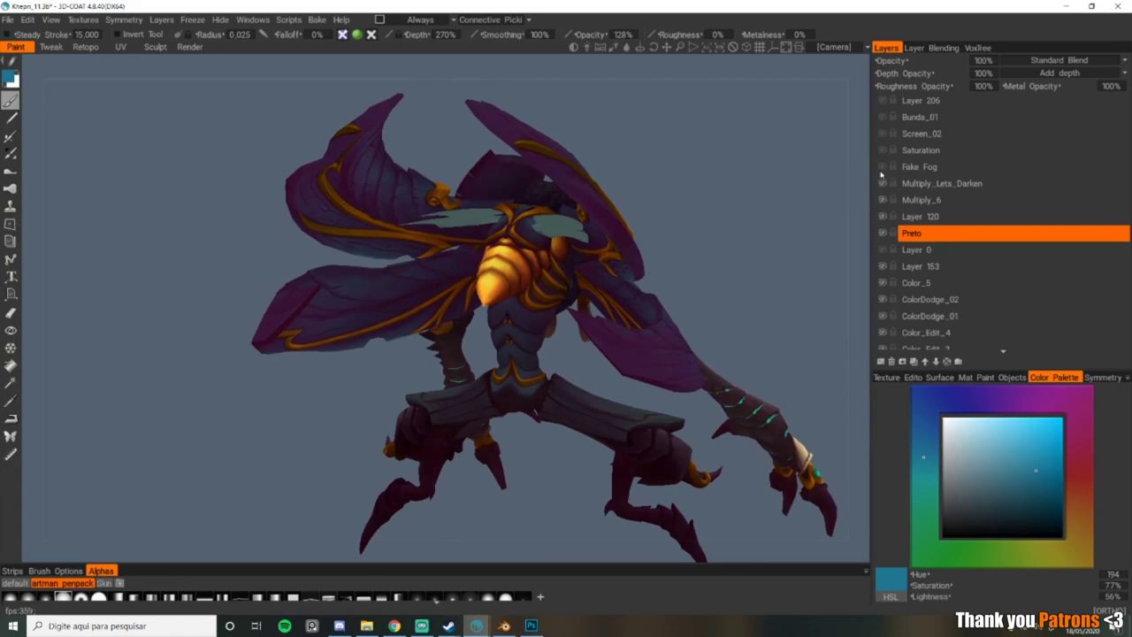
Step: Show the Fake Fog layer and toggle it to compare the torso and legs from the front, leaving it shown
left_click_drag(682, 272, 462, 258, "alt")
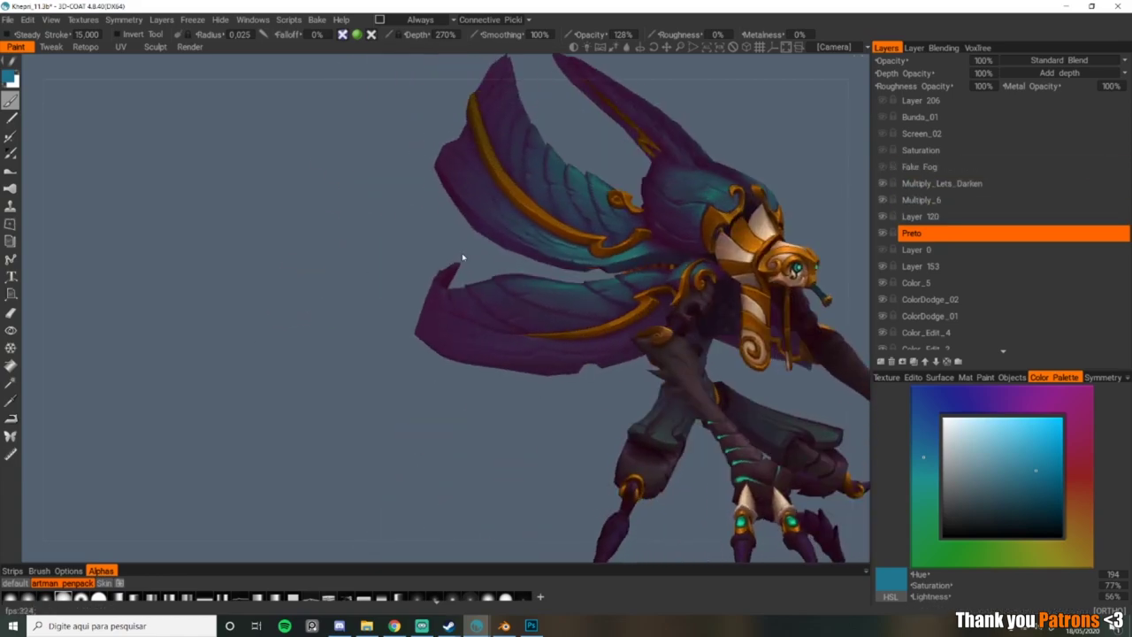
middle_click_drag(584, 283, 410, 265, "alt")
right_click_drag(409, 265, 496, 239, "alt")
left_click_drag(561, 191, 531, 188, "alt")
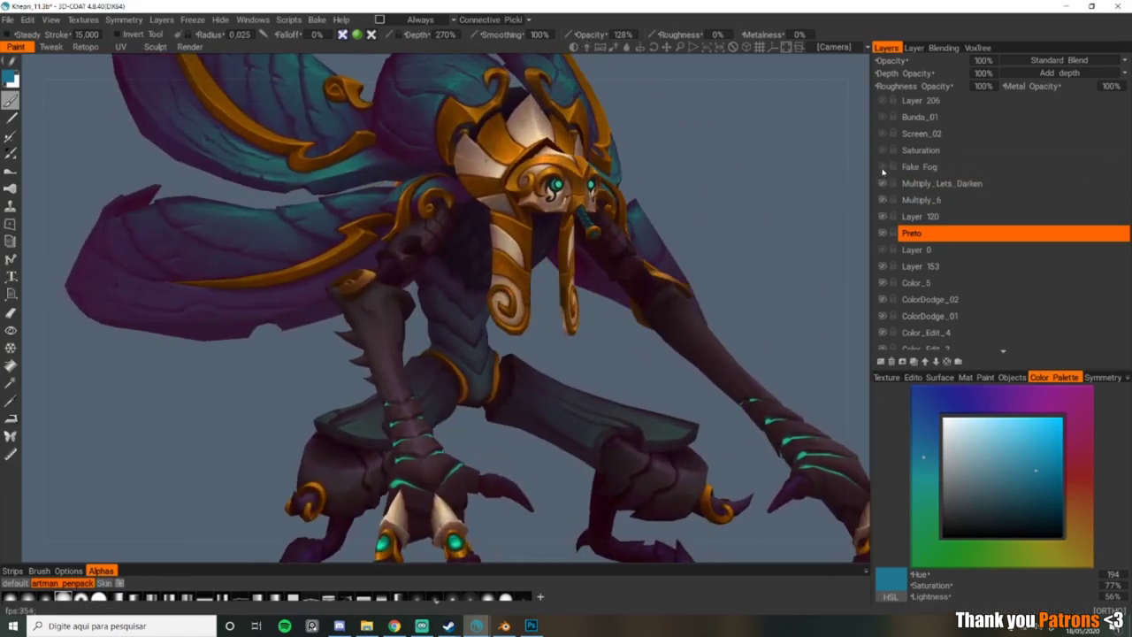
left_click(882, 167)
left_click(883, 172)
left_click(882, 171)
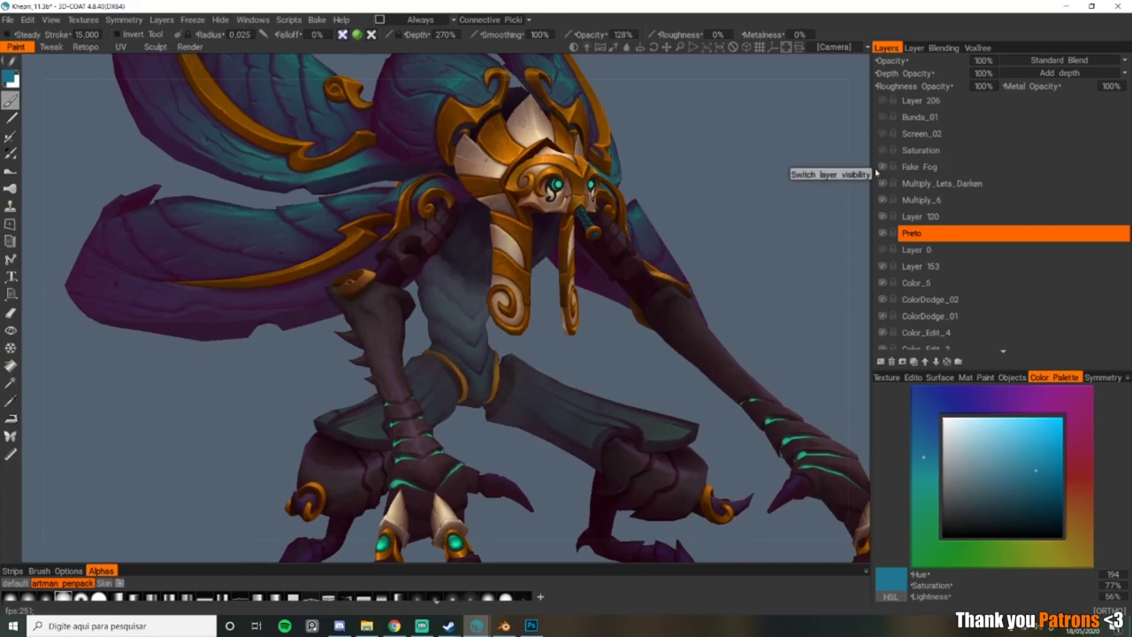
right_click_drag(659, 252, 576, 271, "alt")
left_click_drag(575, 271, 584, 301, "alt")
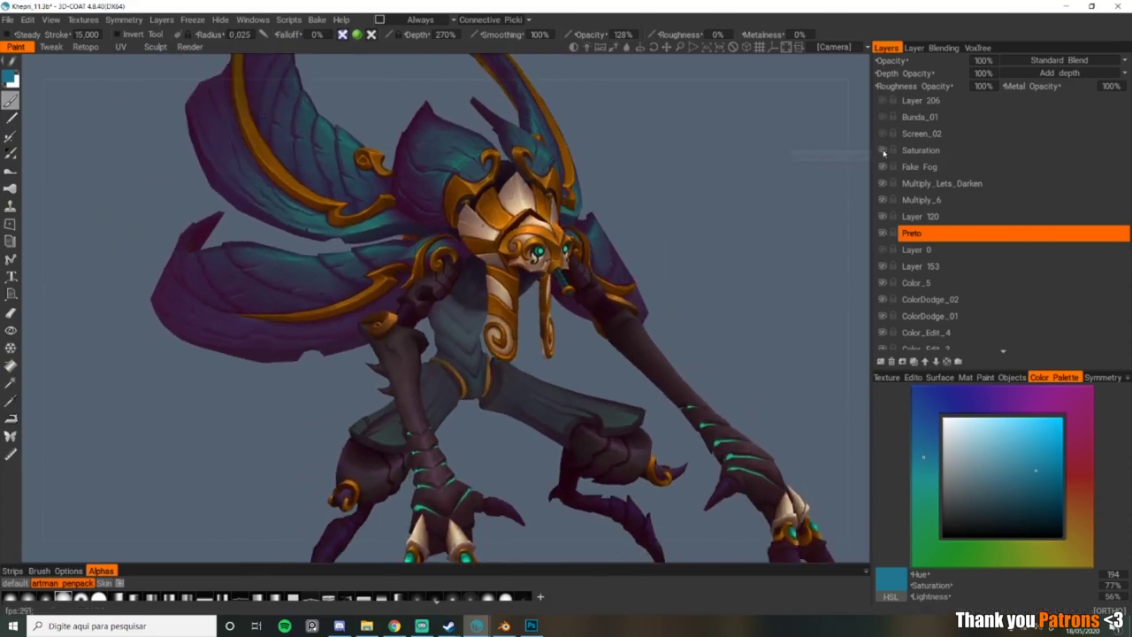
Step: Show the Saturation, Screen_02 and Bunda_01 layers while examining the character from the side and back
mouse_move(709, 235)
left_mouse_down()
mouse_move(673, 247)
mouse_move(752, 243)
mouse_move(640, 281)
mouse_move(720, 229)
left_mouse_up()
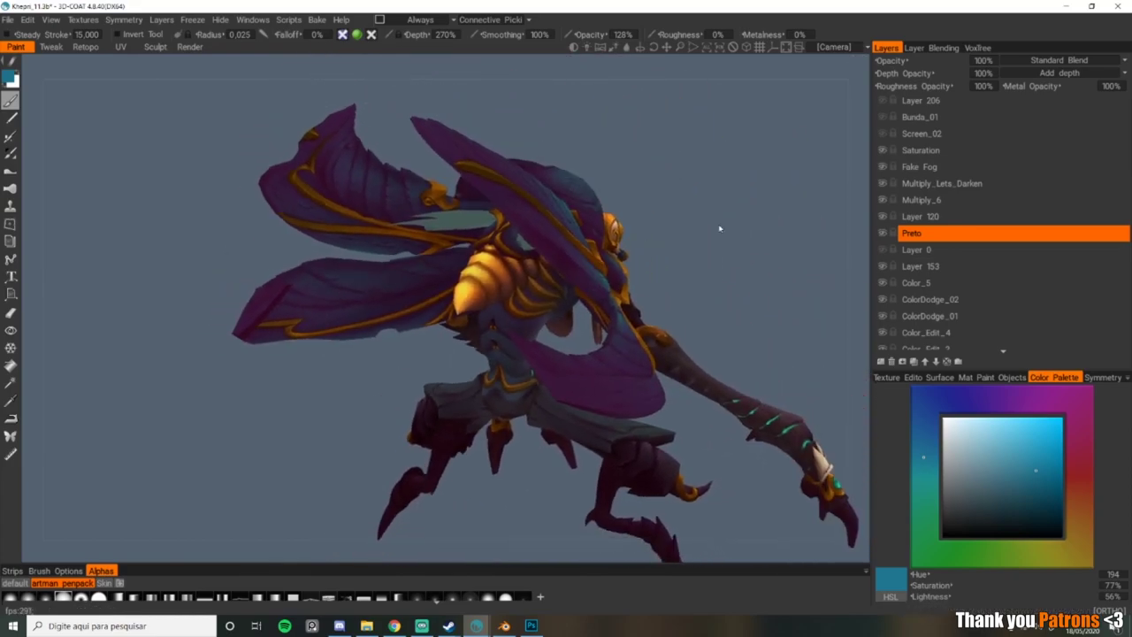
left_click(883, 136)
left_click_drag(843, 171, 752, 168)
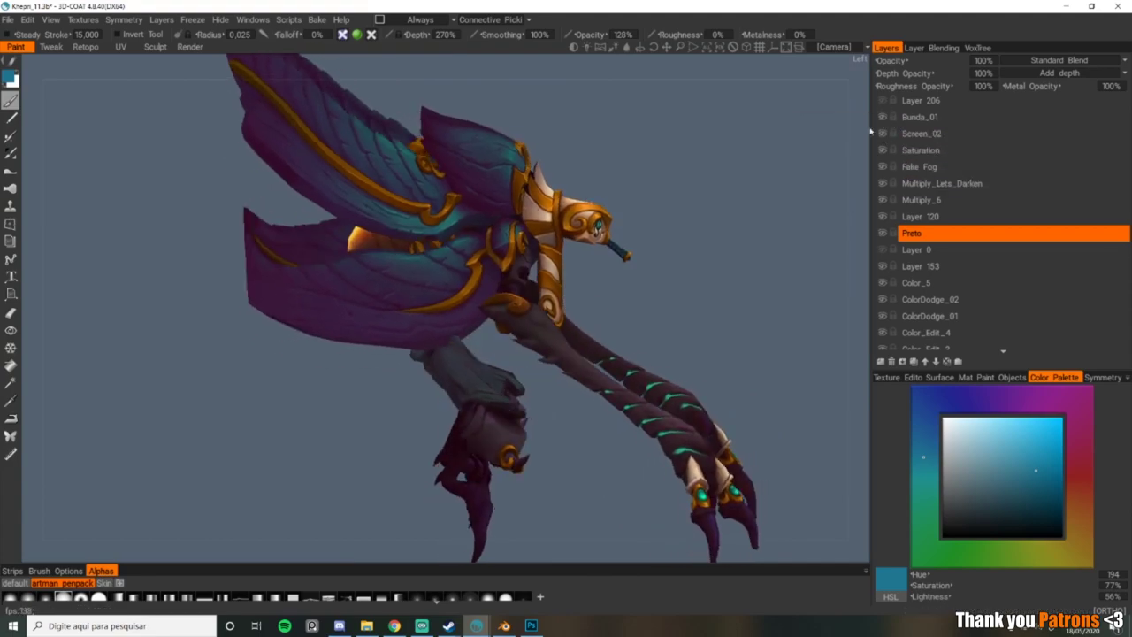
left_click_drag(712, 256, 779, 291)
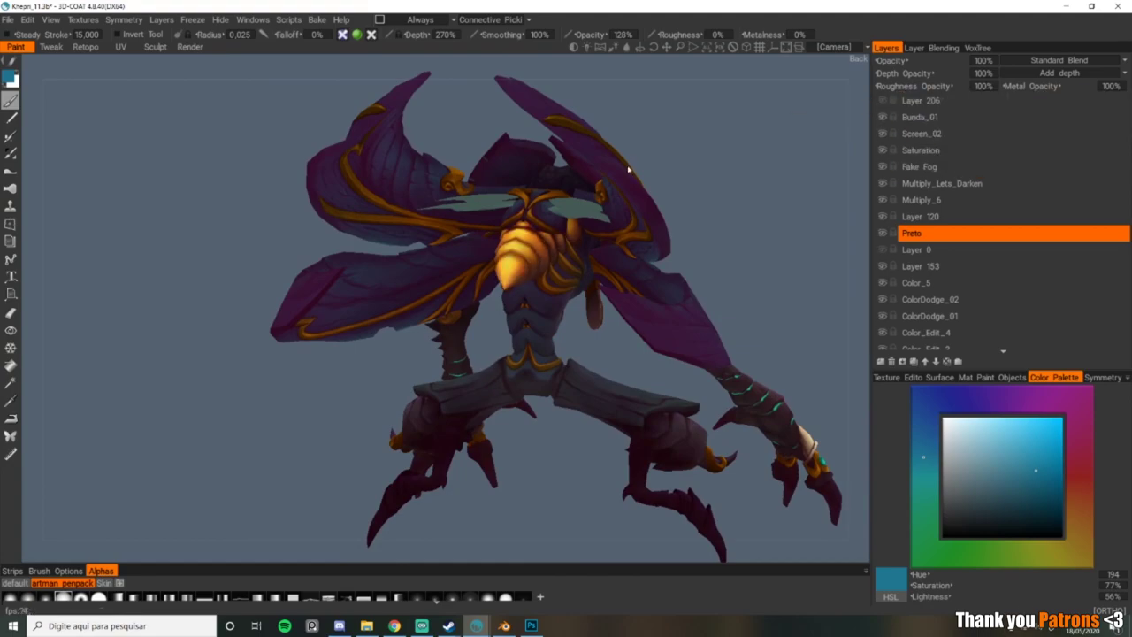
Step: Select Layer 206, toggle it to compare the golden abdomen up close, leave it shown, and review the whole character
scroll(628, 168, "up", 5)
left_click(948, 101)
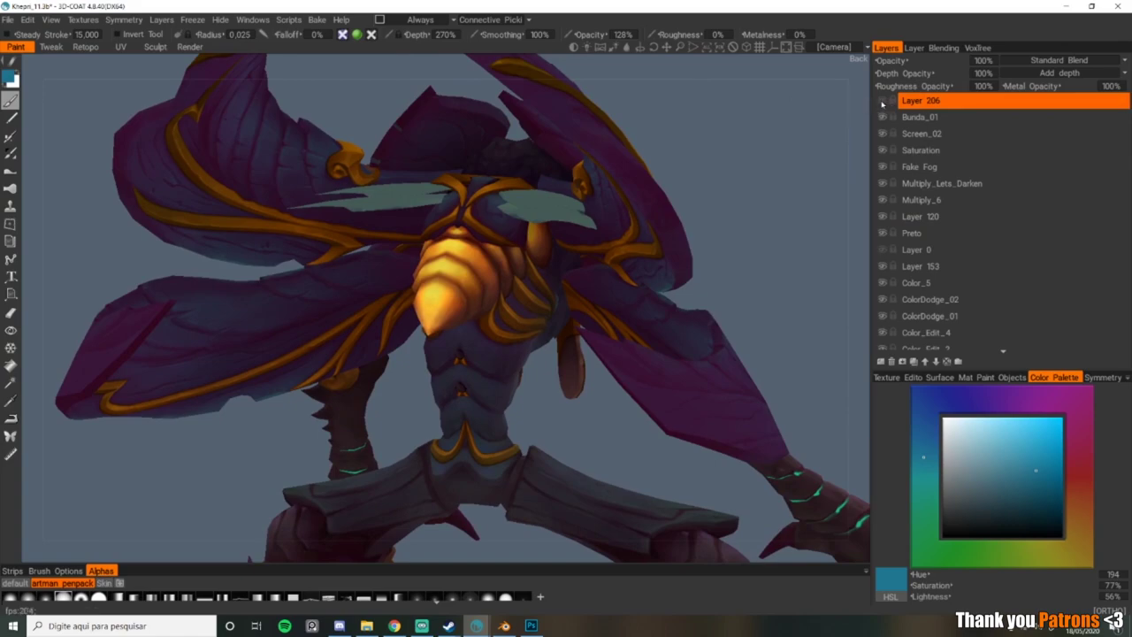
left_click(882, 101)
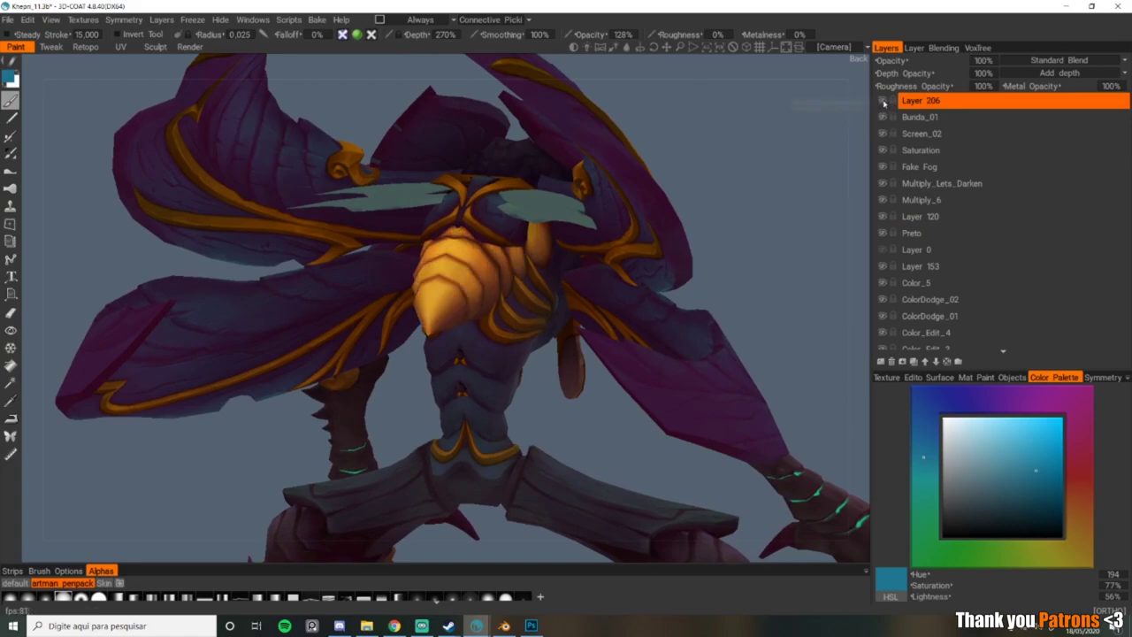
left_click(882, 100)
left_click(882, 101)
left_click_drag(622, 217, 651, 215, "alt")
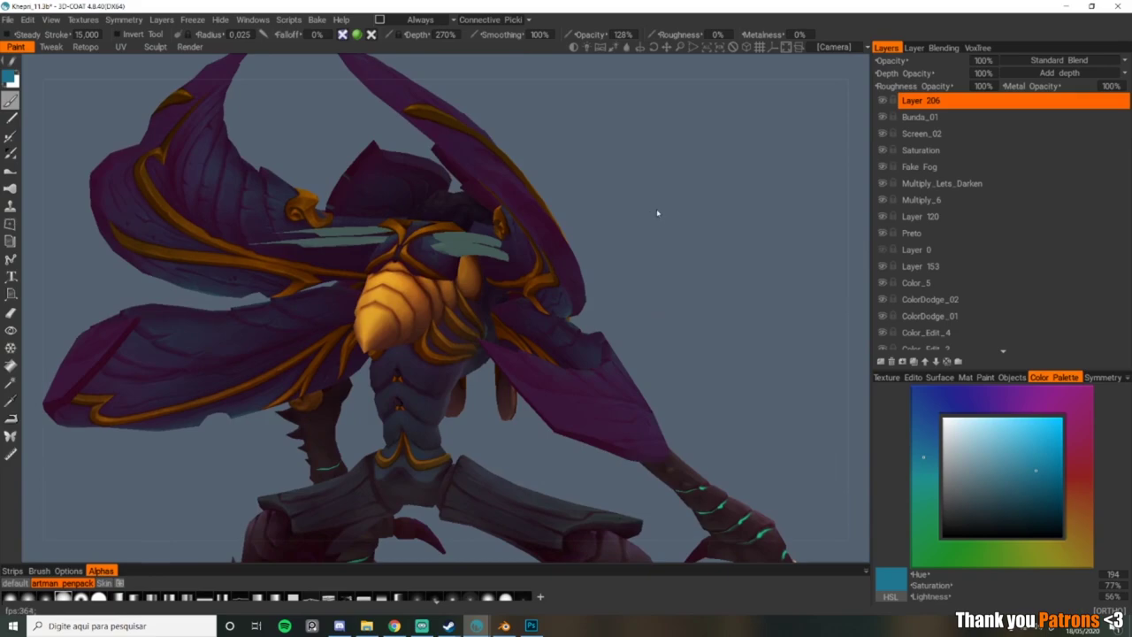
right_click_drag(586, 203, 619, 281)
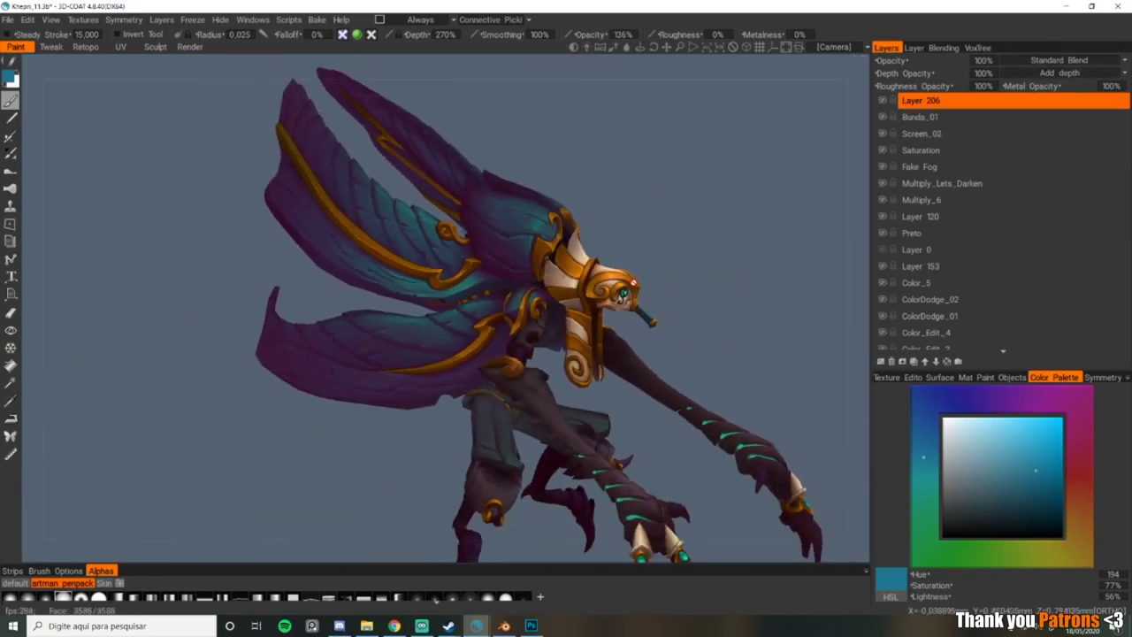
Step: Review the layer stack from Layer 153 down to the Multiply layers and back up to ColorDodge_02
left_click_drag(619, 282, 575, 305, "alt")
middle_click_drag(575, 305, 473, 258, "alt")
left_click_drag(473, 259, 497, 274, "alt")
right_click_drag(497, 276, 655, 261)
scroll(897, 200, "down", 8)
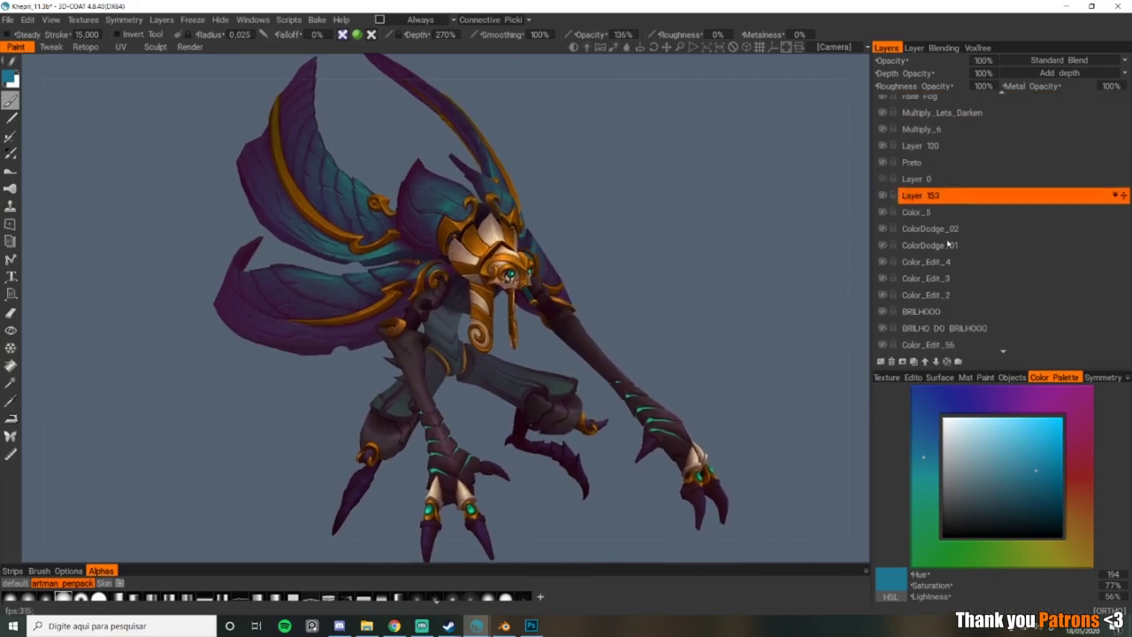
left_click(968, 211)
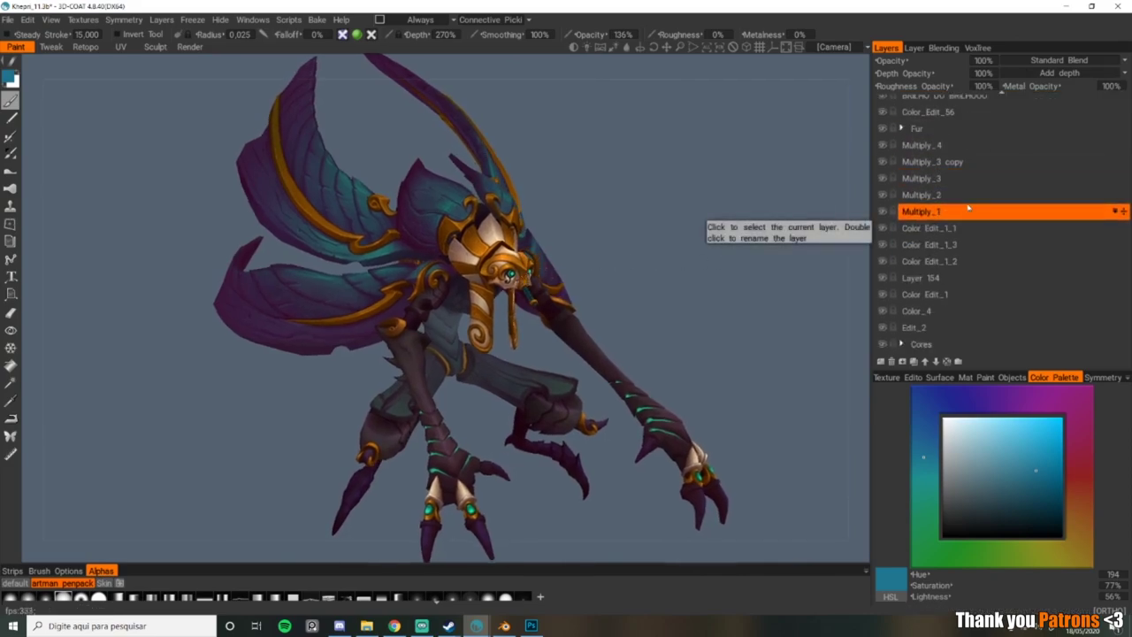
left_click(968, 202)
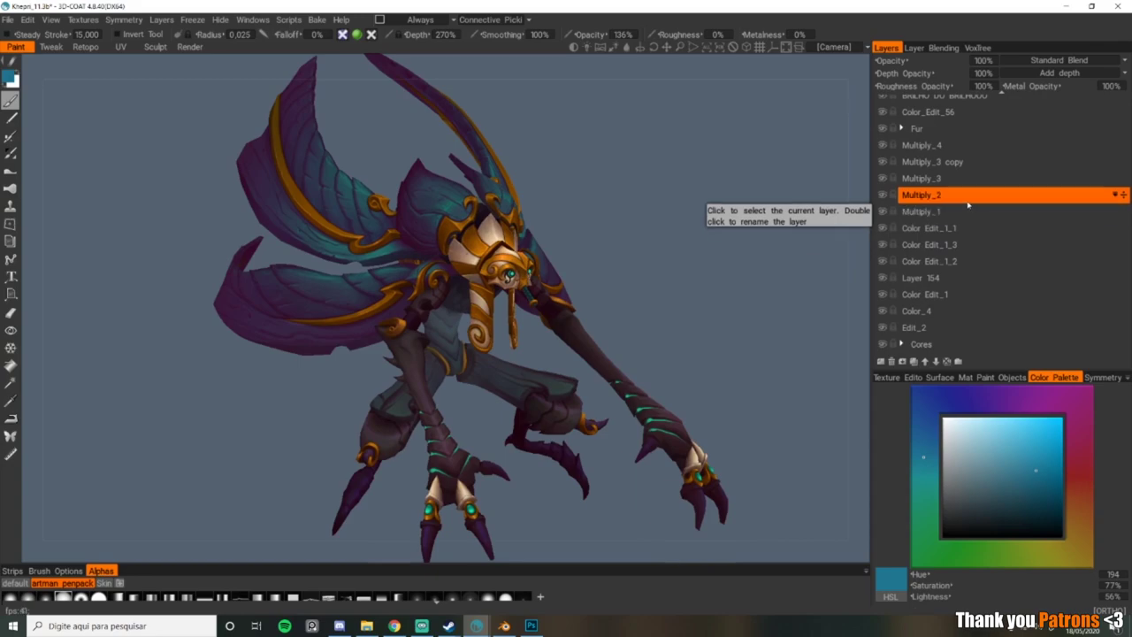
scroll(969, 204, "up", 2)
key("Up")
key("Up")
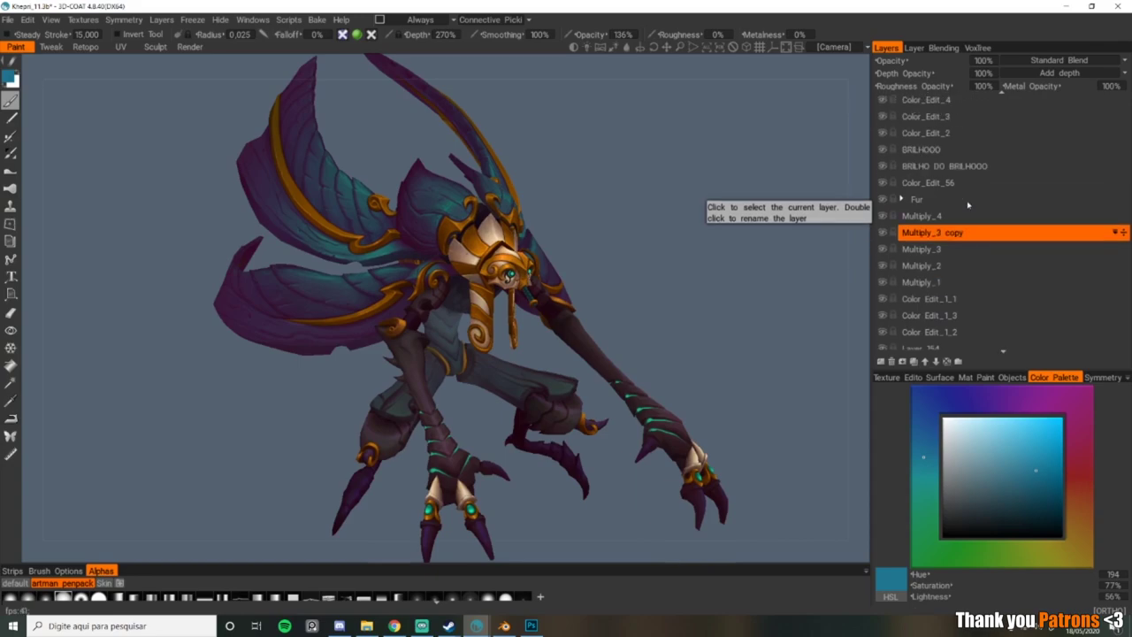
scroll(968, 205, "up", 2)
left_click(950, 186)
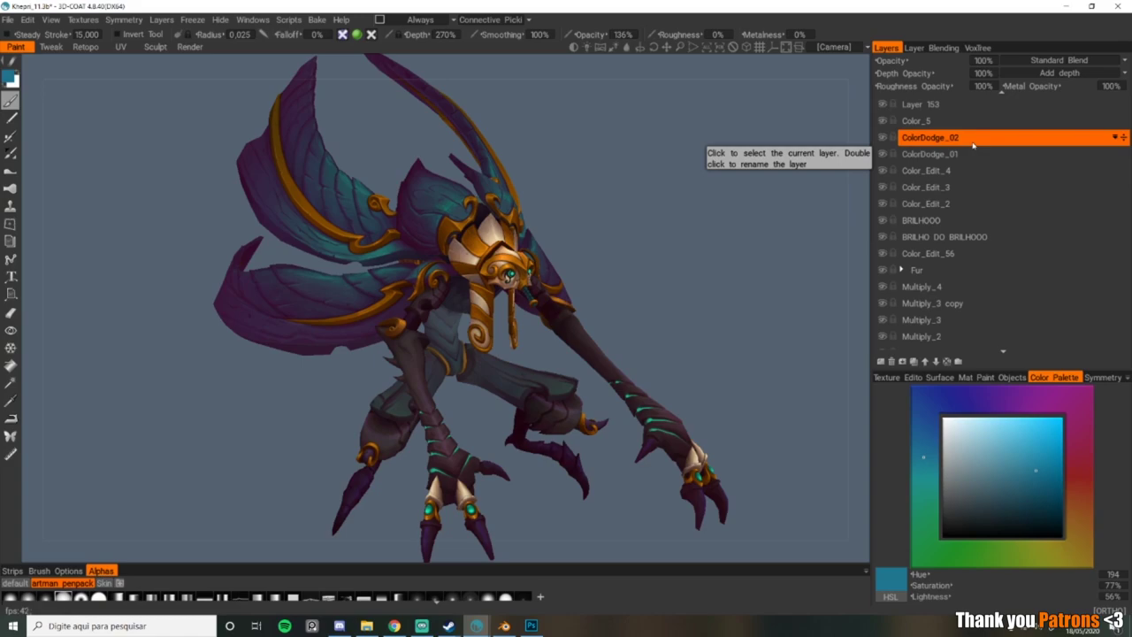
Step: Examine the character's values in greyscale from the front, side and back, and compare them with the full-colour view
left_click_drag(644, 266, 609, 323)
scroll(552, 320, "up", 2)
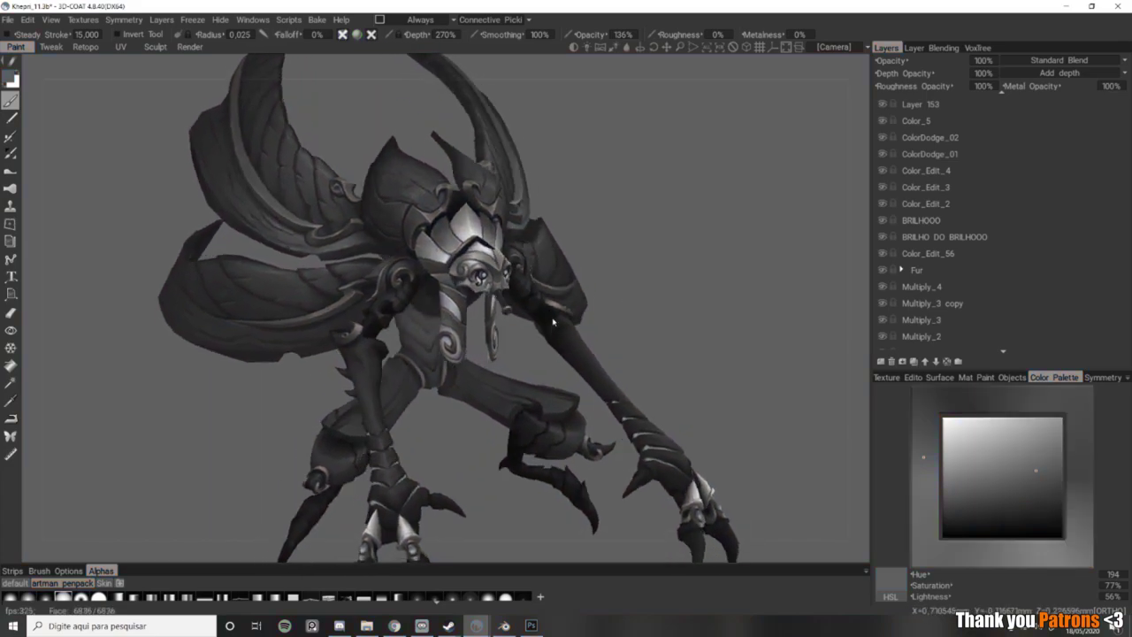
scroll(553, 322, "up", 3)
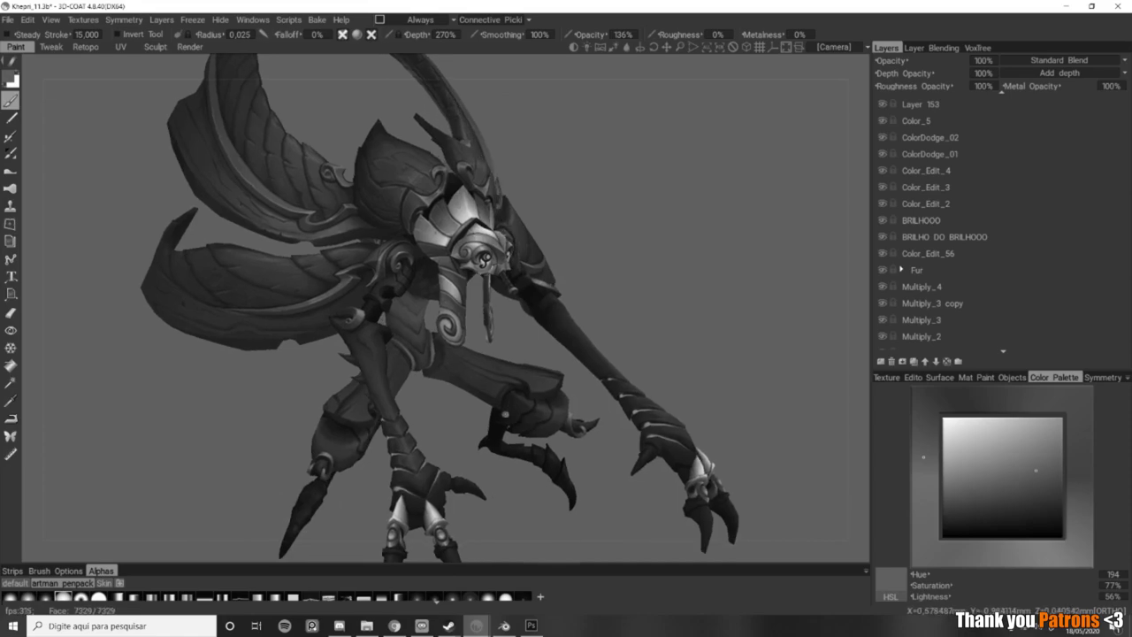
scroll(511, 341, "down", 1)
left_click_drag(561, 336, 467, 310)
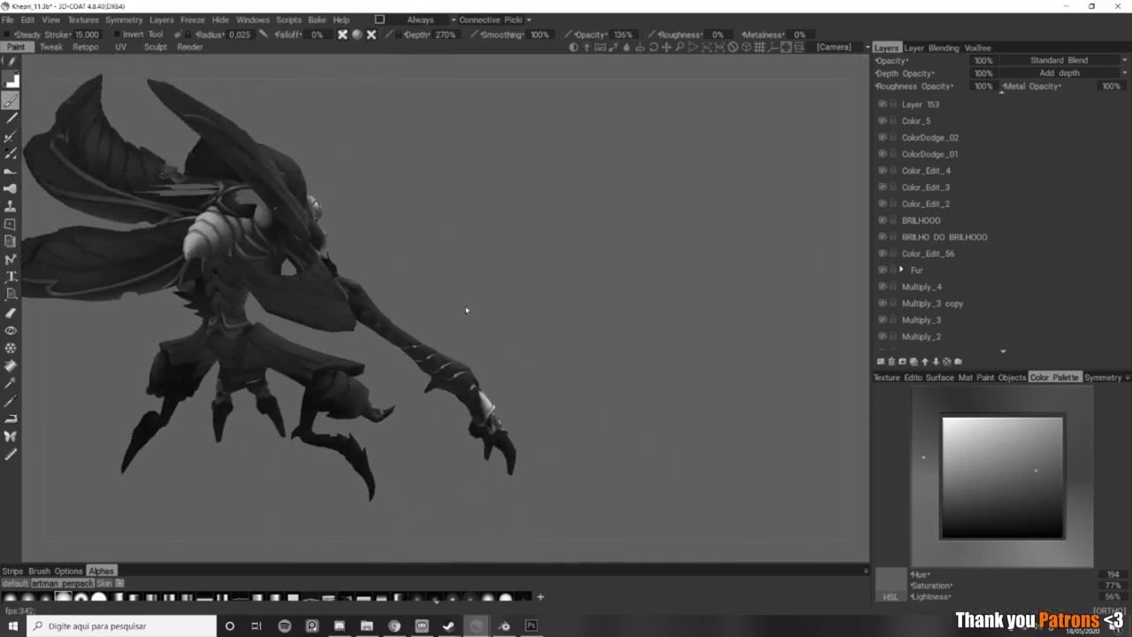
middle_click_drag(466, 310, 621, 349)
scroll(473, 294, "up", 3)
left_click_drag(473, 294, 328, 298)
middle_click_drag(474, 343, 285, 344)
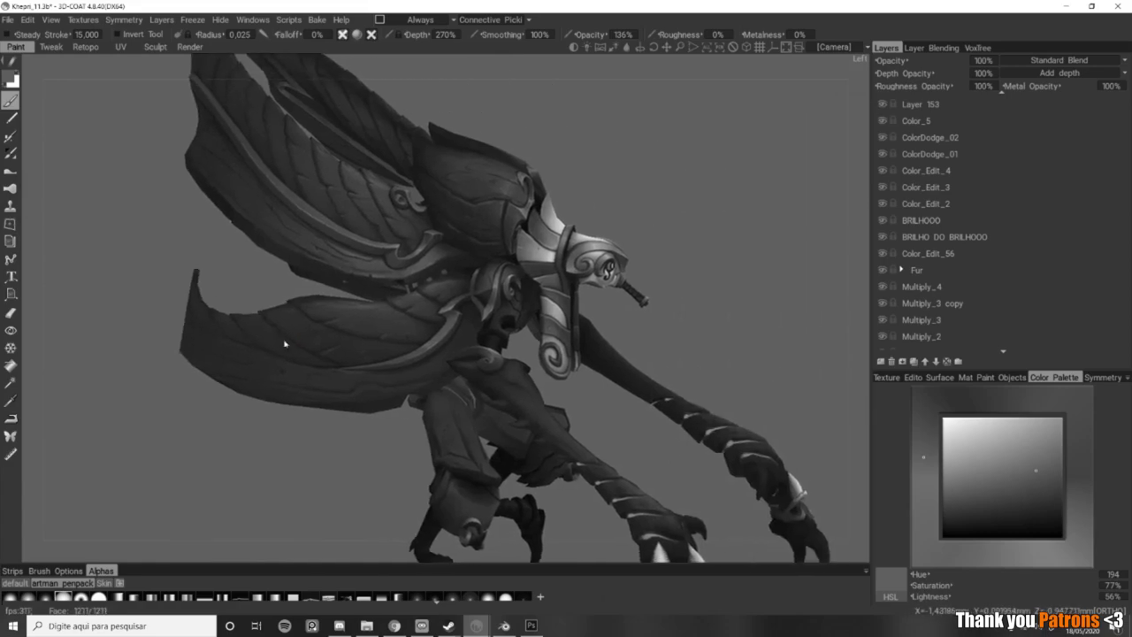
left_click_drag(285, 343, 404, 251)
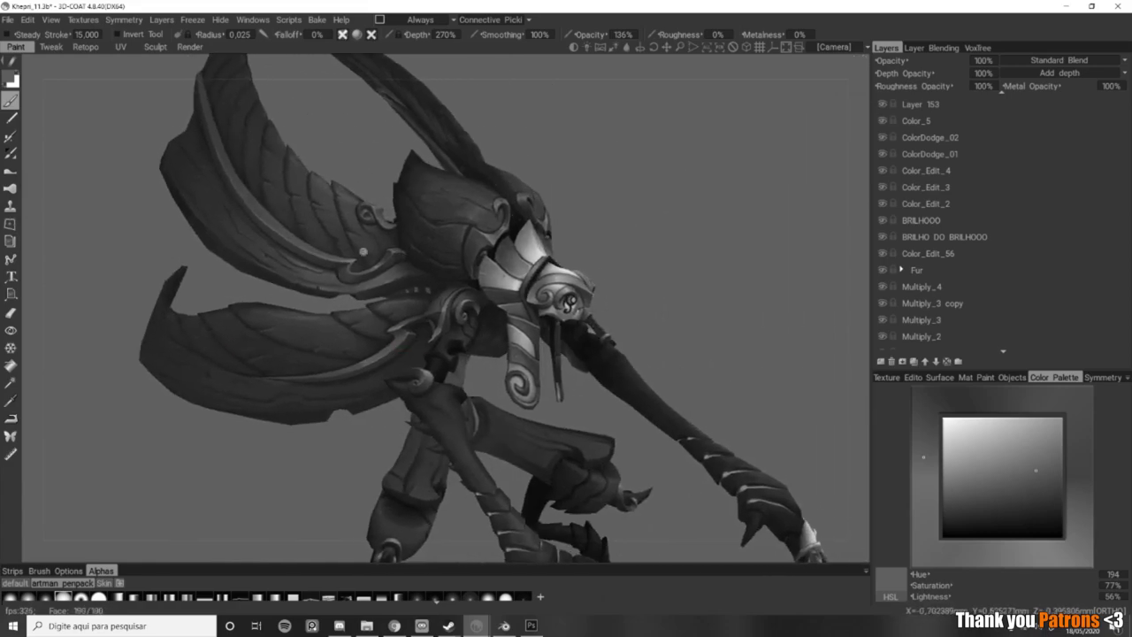
scroll(501, 281, "down", 2)
left_click_drag(529, 277, 476, 276, "alt")
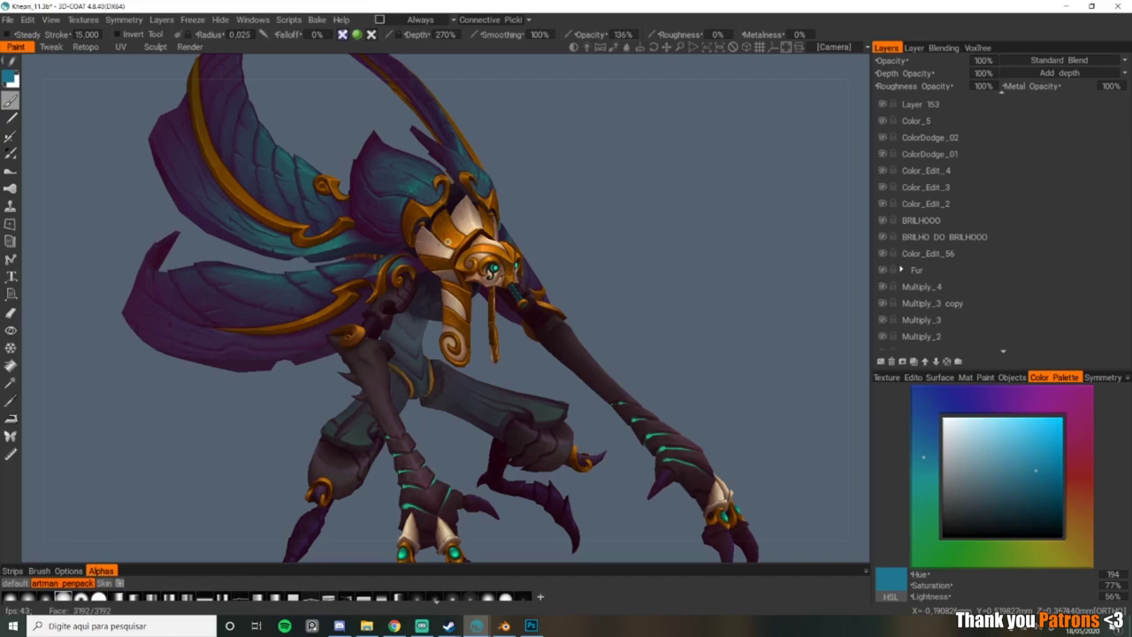
left_click_drag(524, 289, 486, 272, "alt")
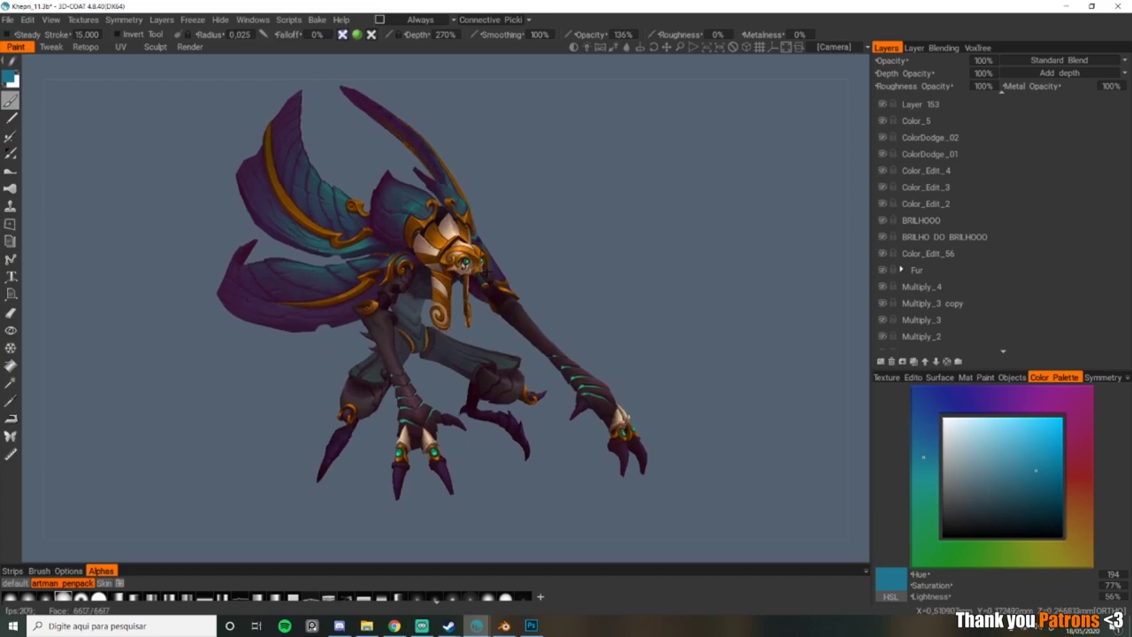
middle_click_drag(485, 272, 498, 291, "alt")
right_click_drag(498, 291, 505, 295, "alt")
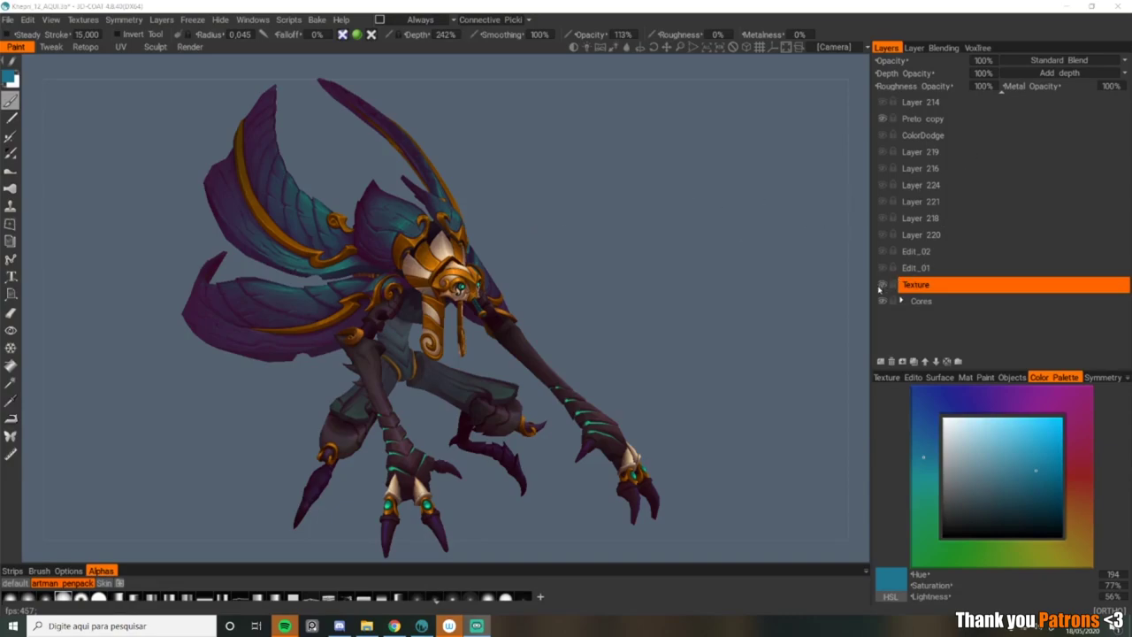
Step: Select the Edit_01 layer and examine the whole character's values in greyscale from the front
left_click(923, 268)
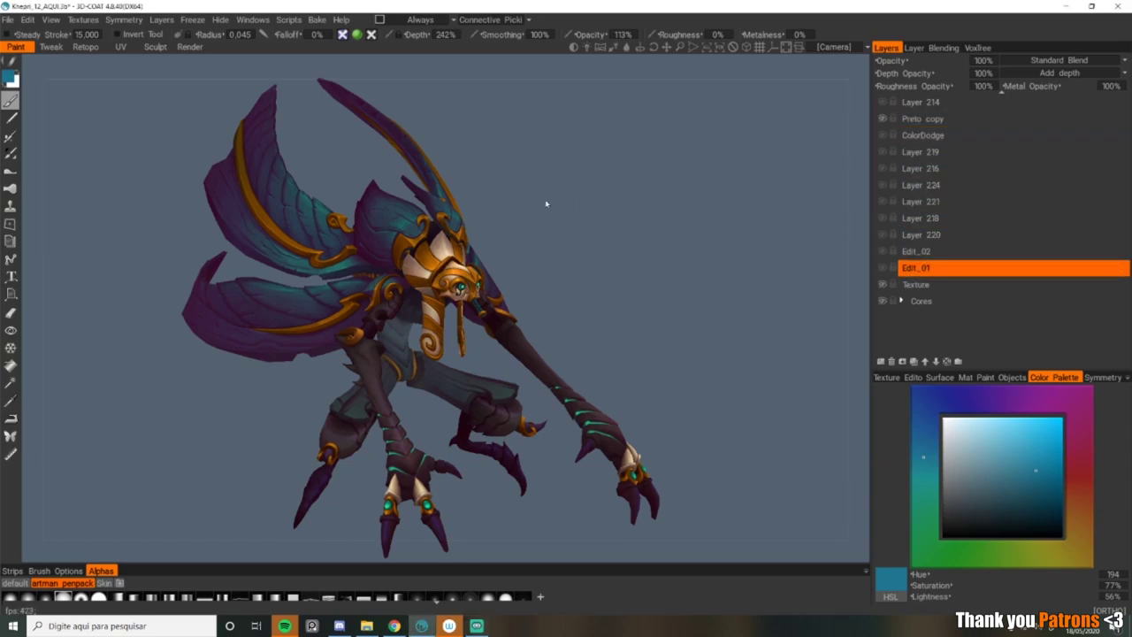
left_click_drag(584, 283, 548, 319)
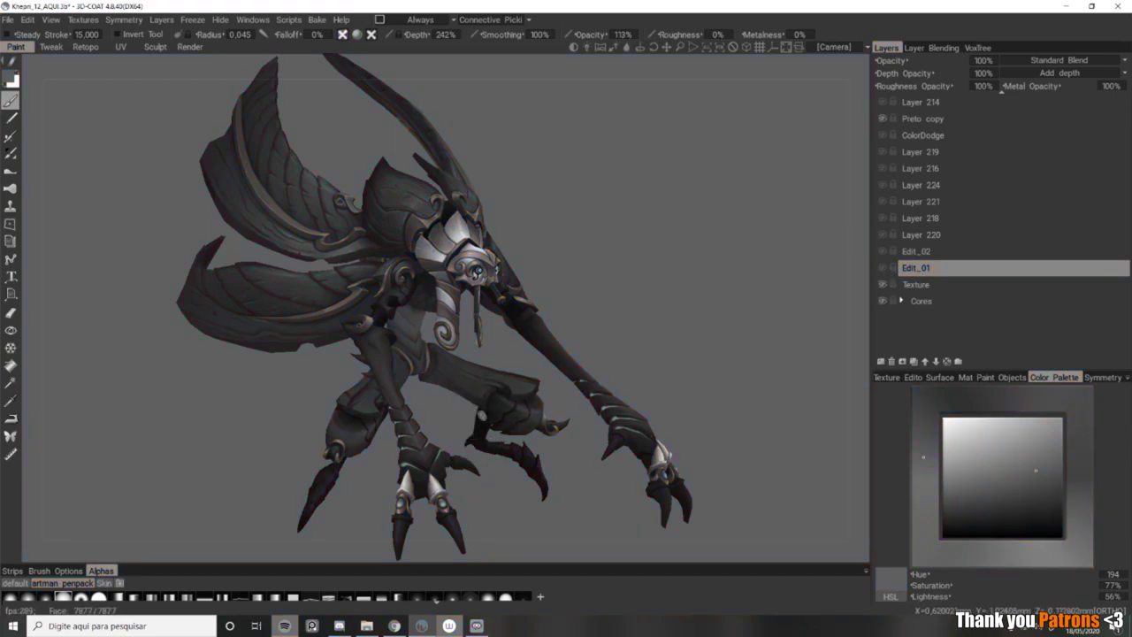
left_click_drag(500, 351, 499, 362)
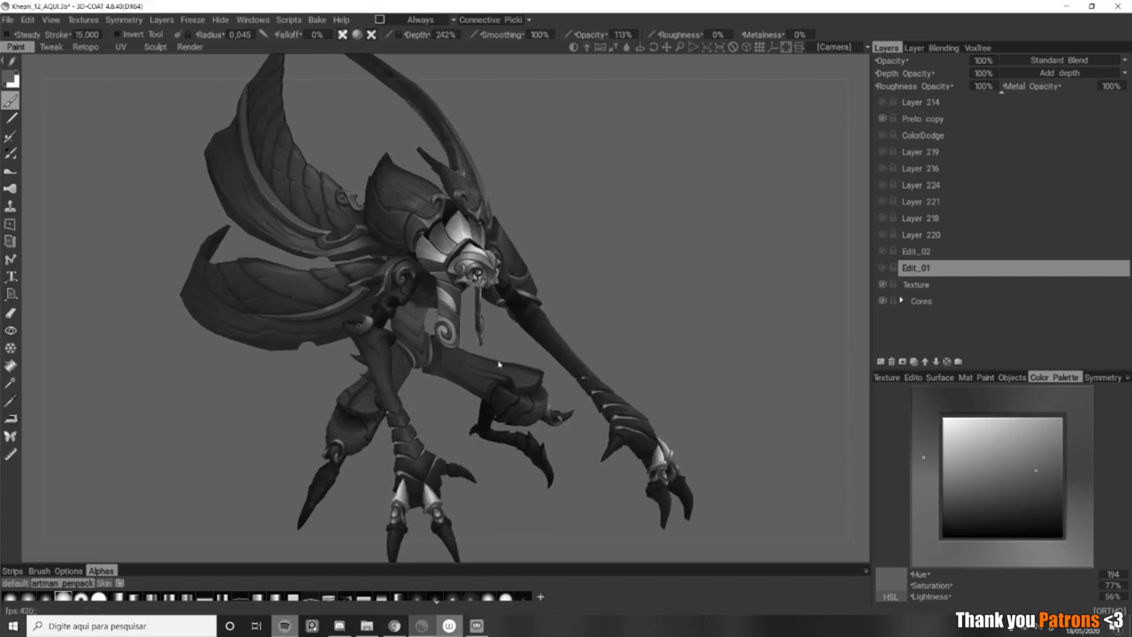
left_click_drag(498, 476, 494, 462)
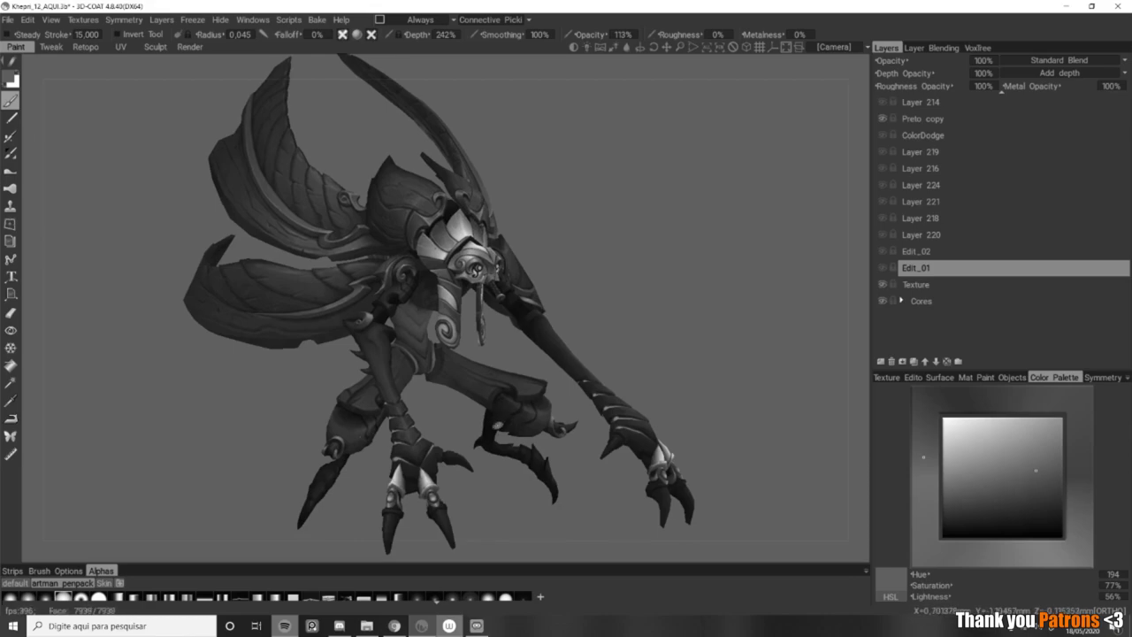
Step: Toggle the Edit_01 layer repeatedly to compare the body colours, leaving it shown together with Edit_02
left_click(883, 270)
left_click(883, 270)
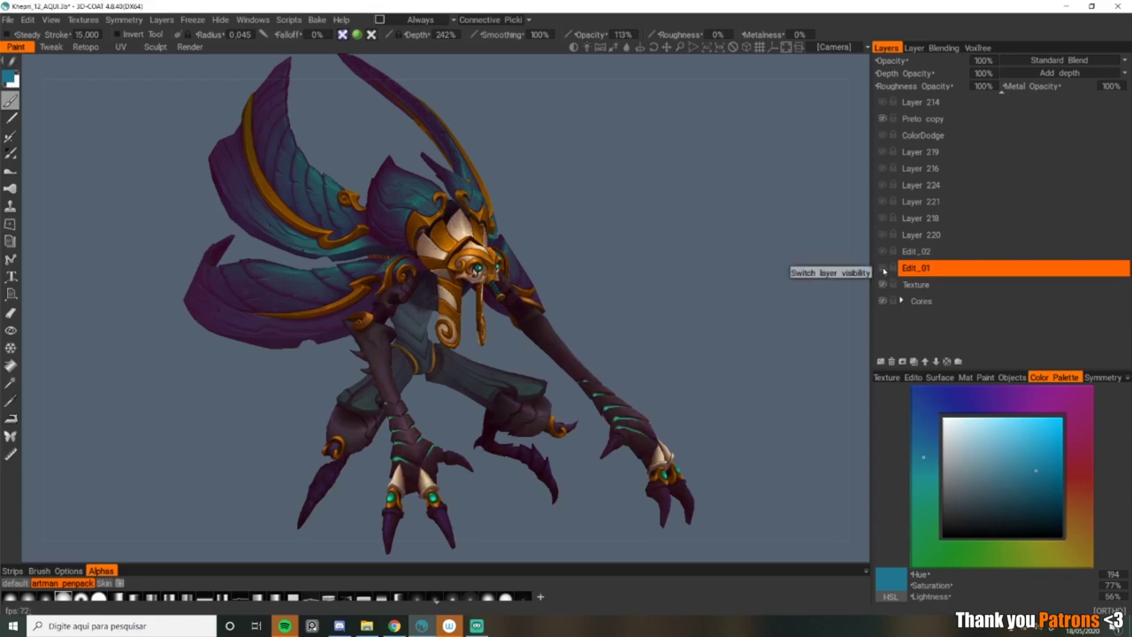
left_click(883, 270)
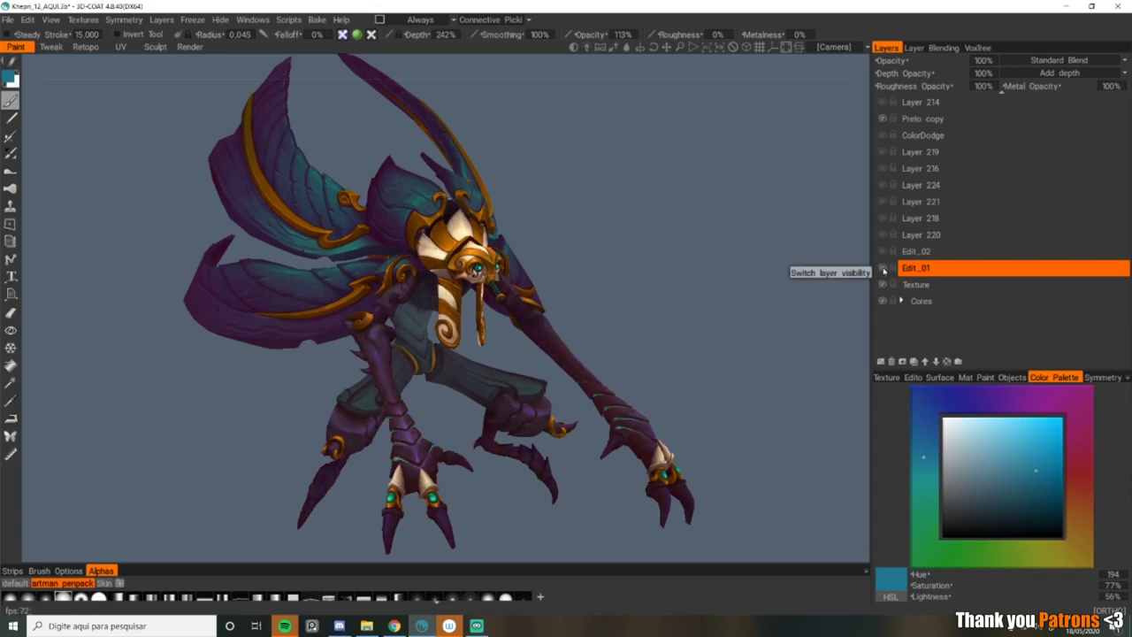
left_click(882, 270)
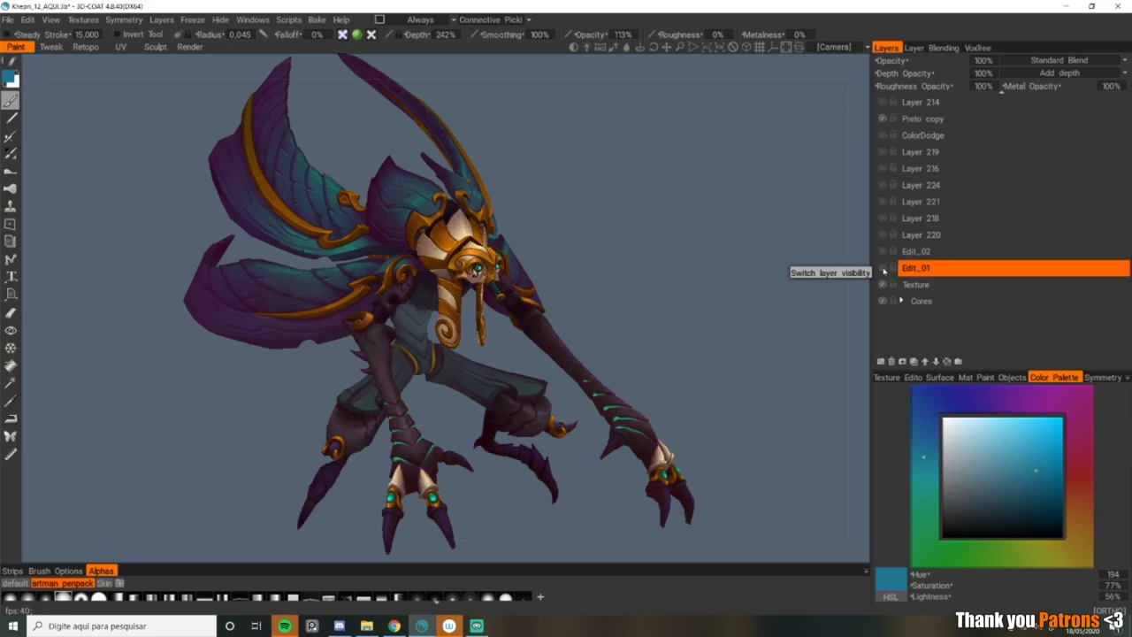
left_click(883, 270)
left_click(883, 270)
left_click(883, 270)
left_click(883, 270)
left_click(883, 270)
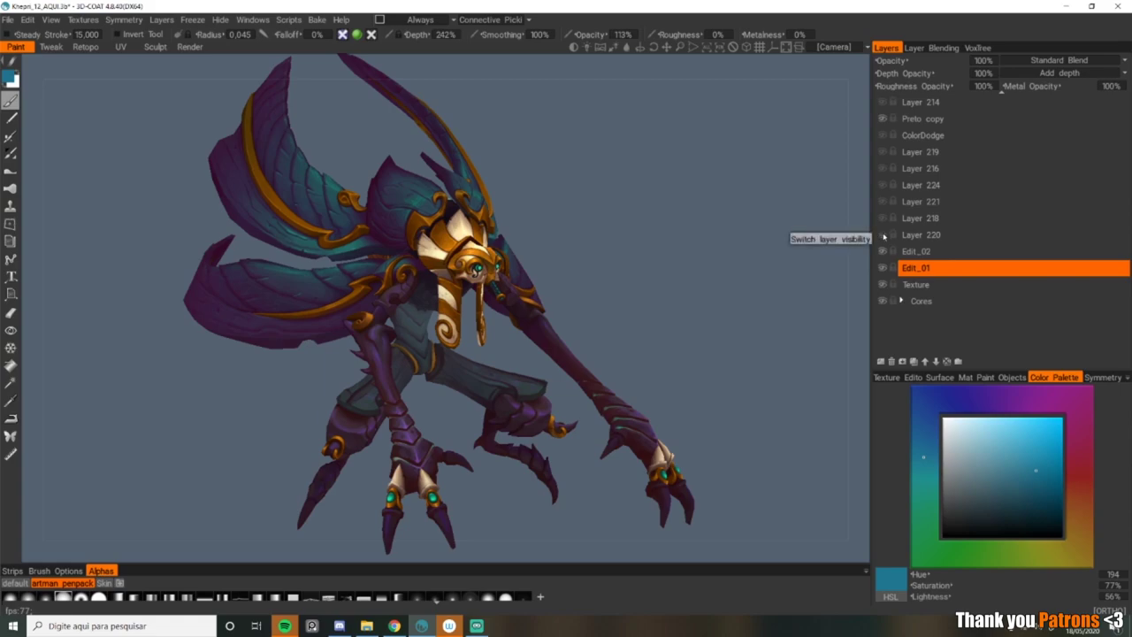
Step: Show Layers 220, 218, 221, 224, 216 and 219 and the ColorDodge layer while viewing the inner wings from behind
left_click_drag(572, 203, 638, 177)
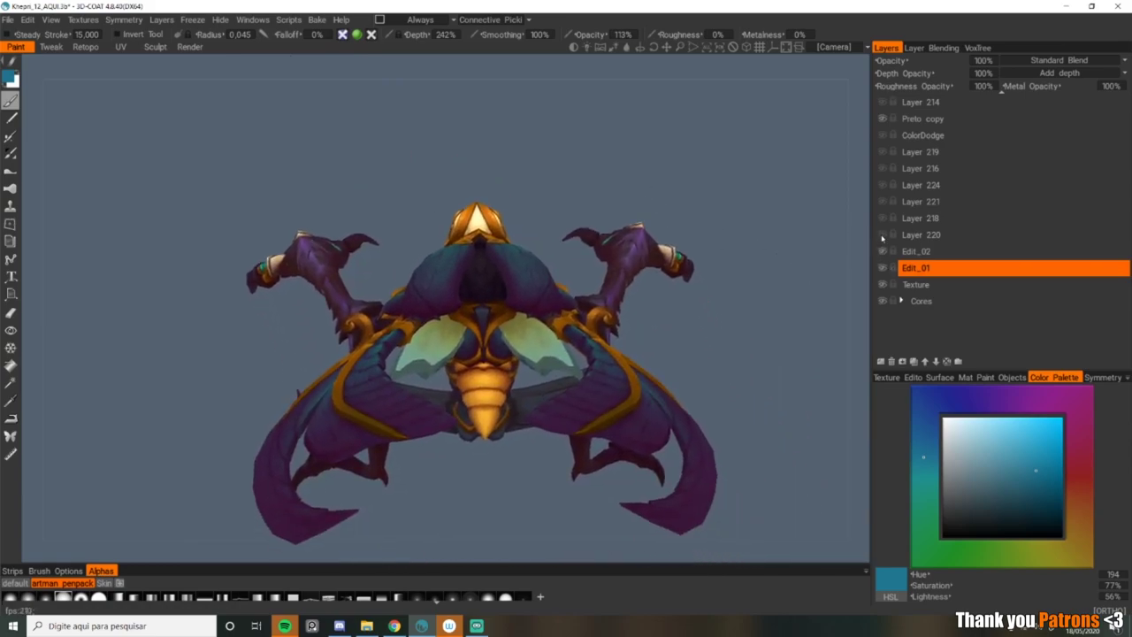
scroll(746, 251, "up", 3)
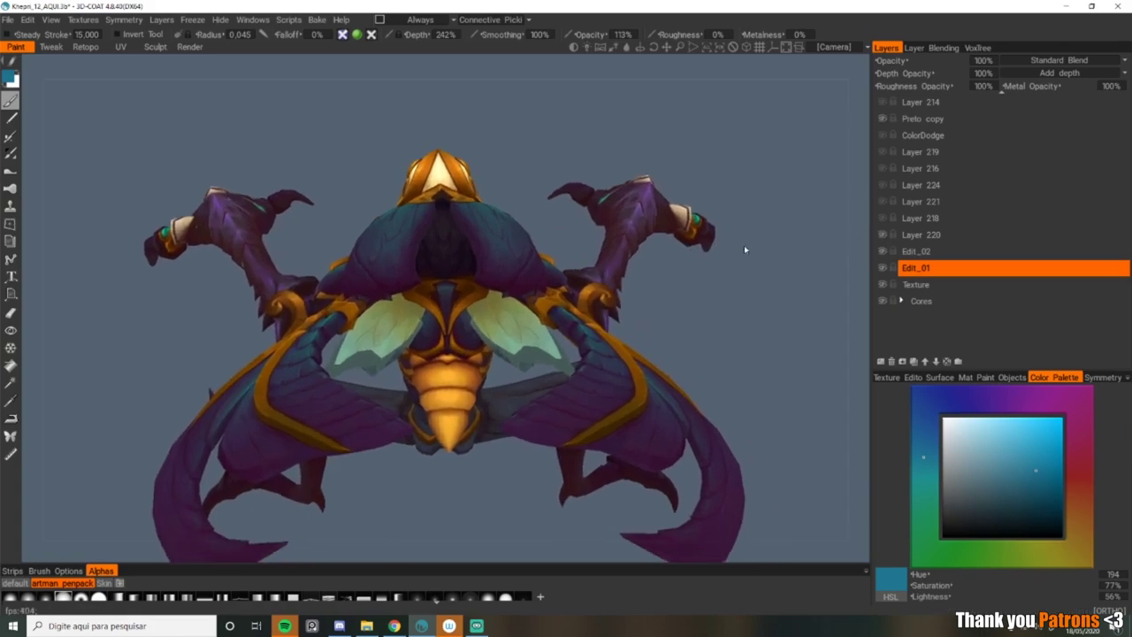
left_click(883, 218)
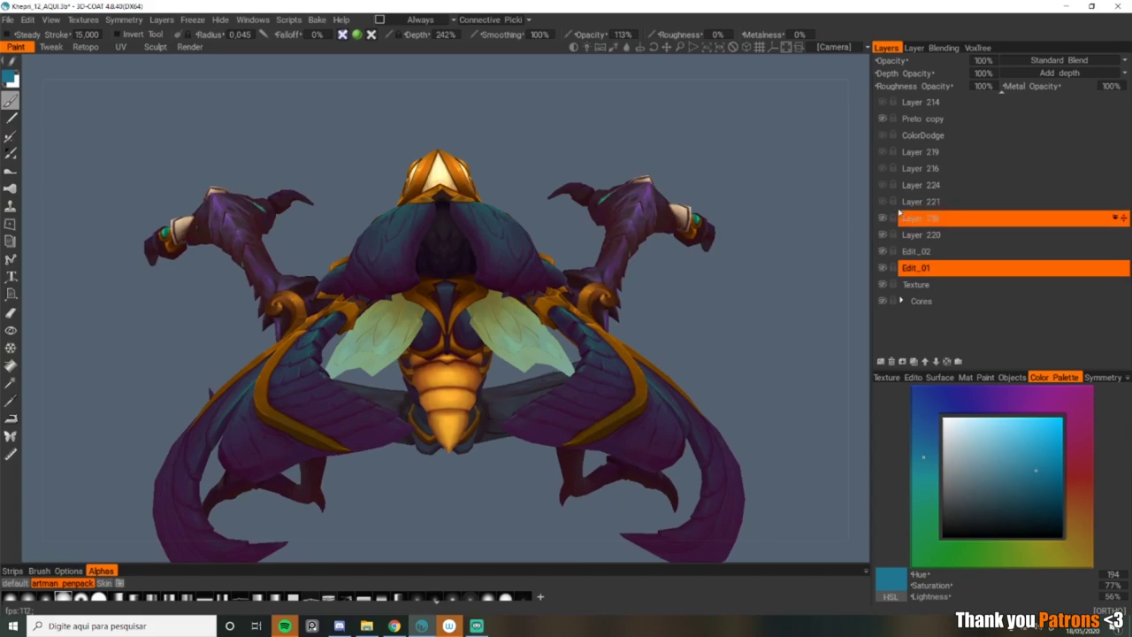
left_click(882, 202)
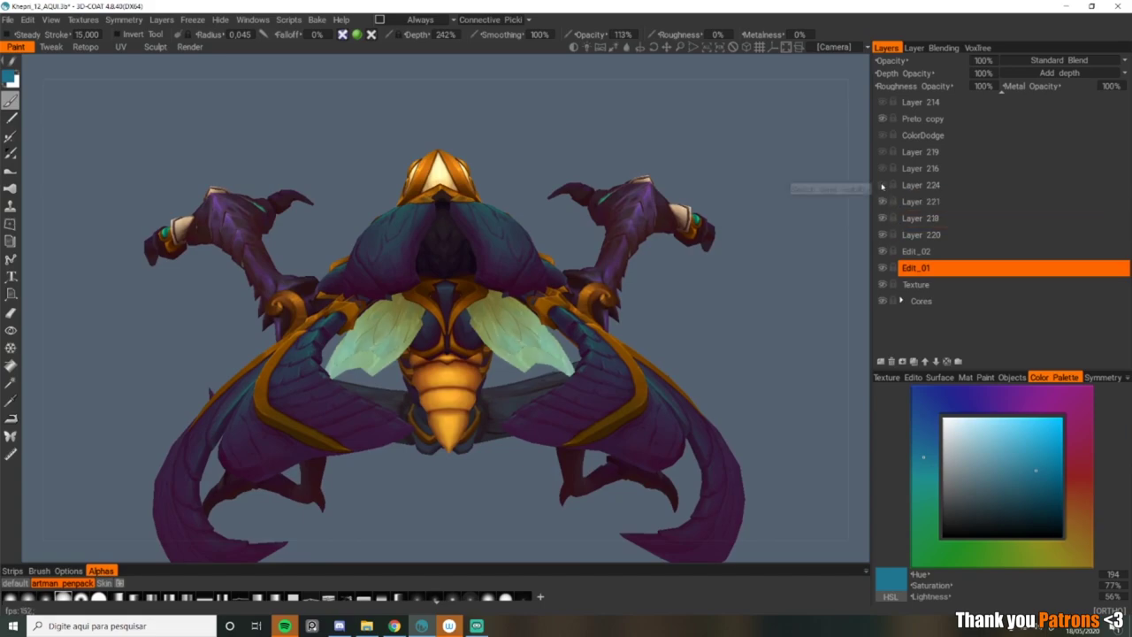
left_click(883, 185)
left_click(883, 169)
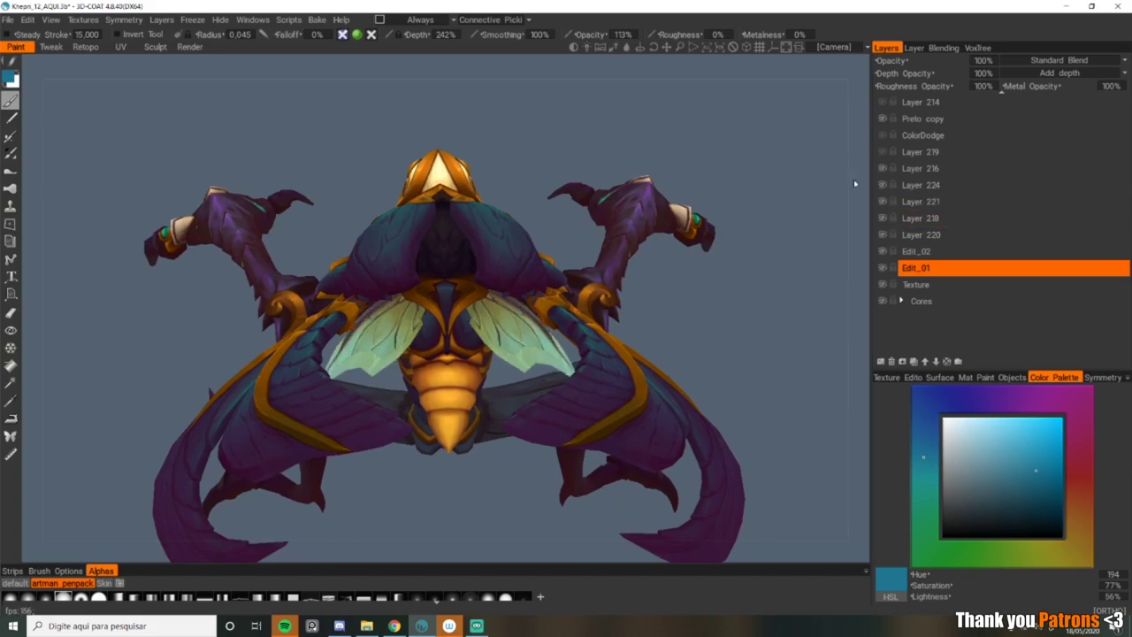
left_click(885, 155)
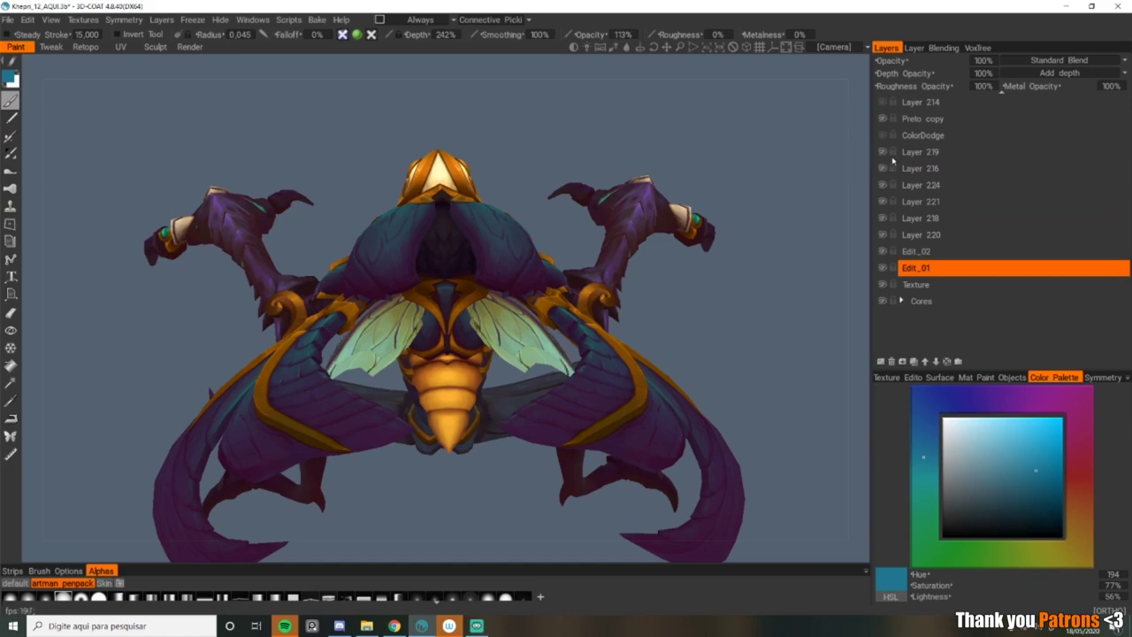
left_click(883, 138)
Step: Show the ColorDodge layer beneath Preto copy and examine the whole character from a front three-quarter view
left_click_drag(715, 430, 482, 402, "alt")
middle_click_drag(658, 168, 659, 402, "alt")
right_click_drag(659, 402, 677, 316, "alt")
left_click_drag(678, 315, 623, 290, "alt")
middle_click_drag(624, 290, 650, 332, "alt")
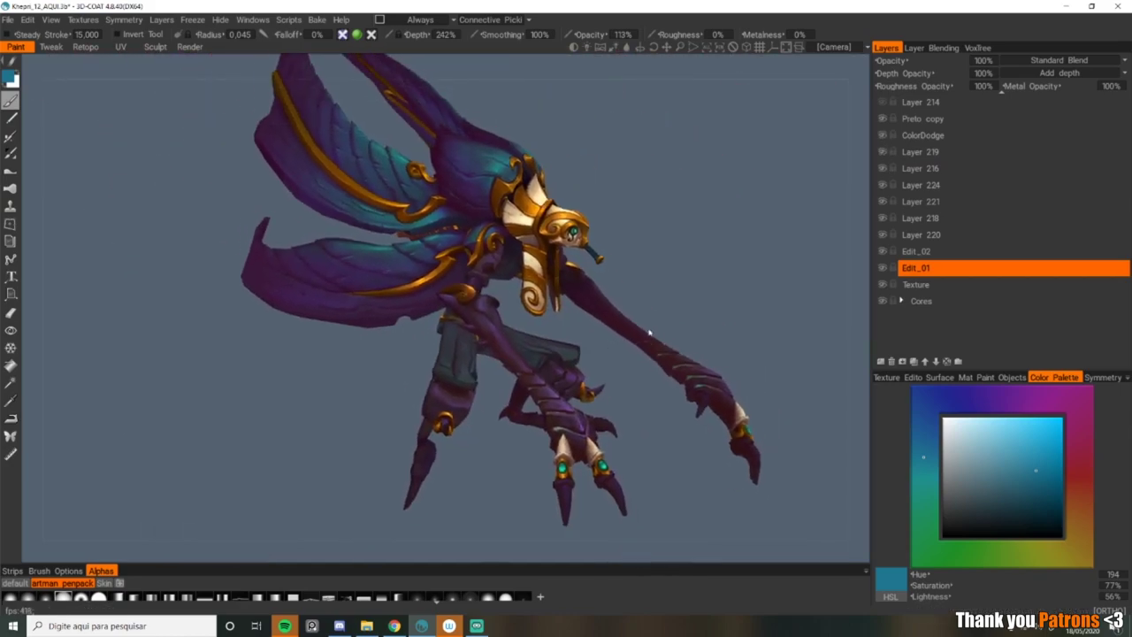
left_click_drag(650, 332, 655, 301, "alt")
scroll(973, 221, "up", 4)
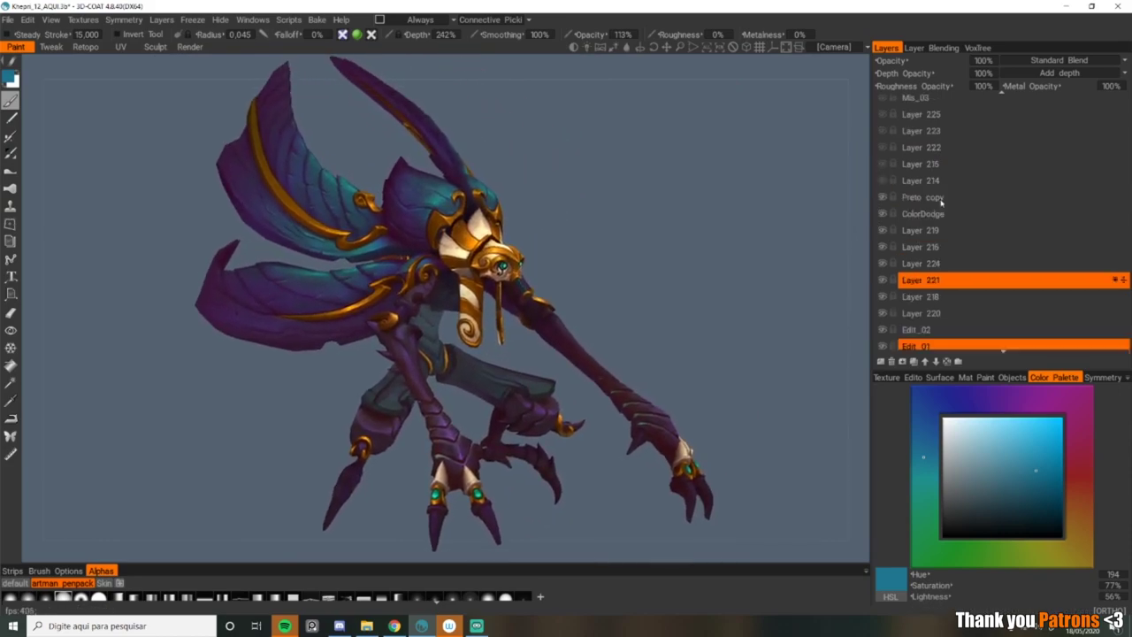
left_click(920, 199)
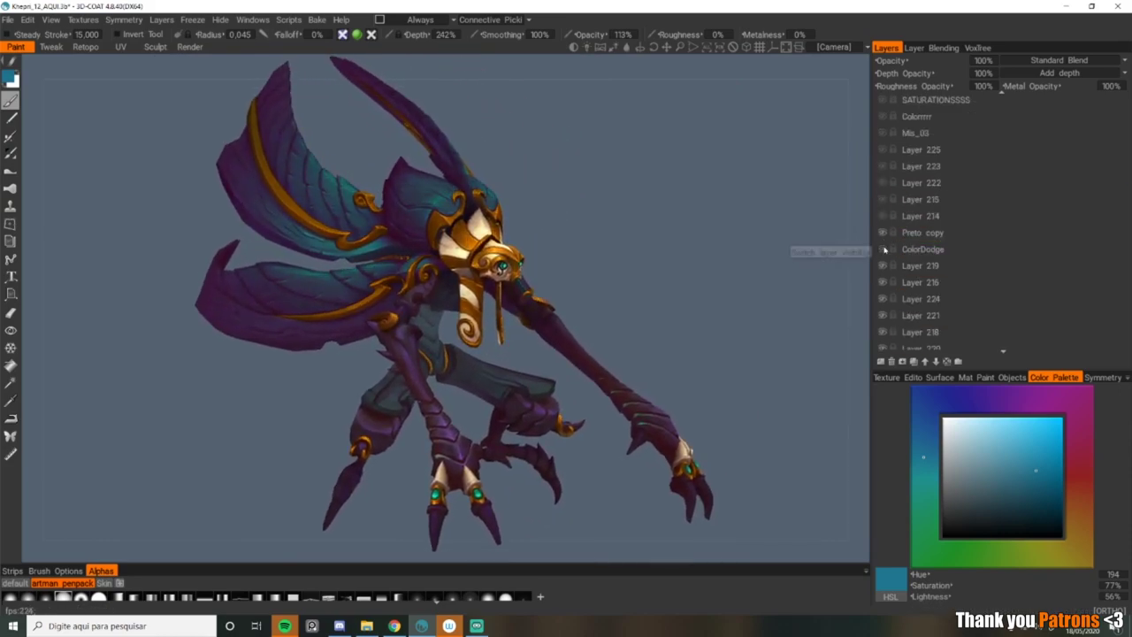
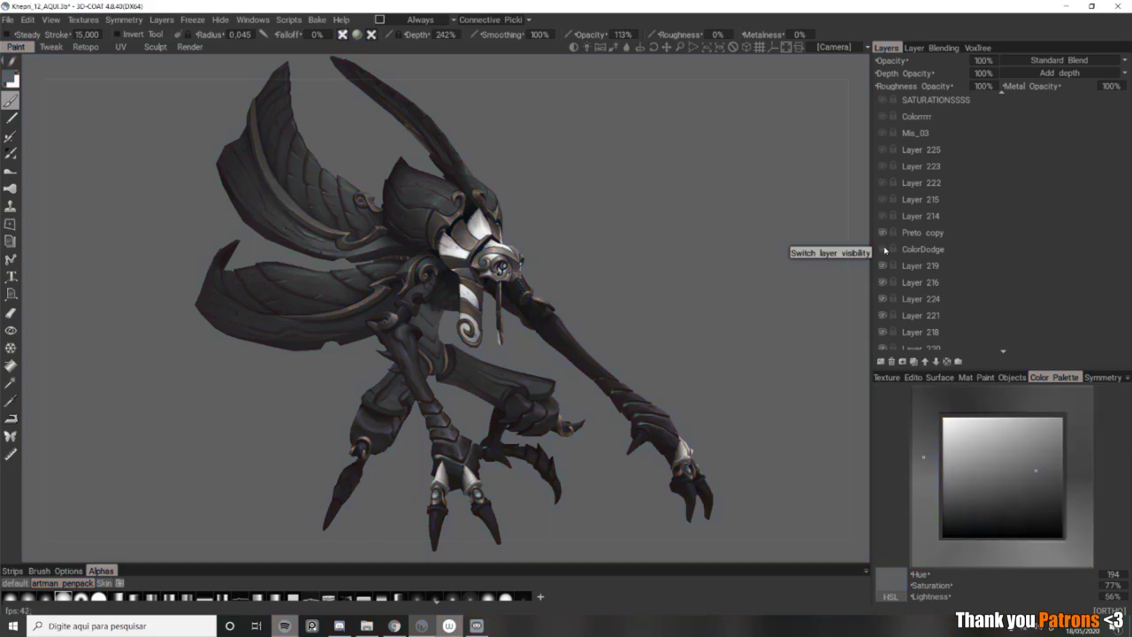
Step: Toggle the ColorDodge layer in greyscale and in full colour to compare its effect, leaving it shown
left_click(904, 251)
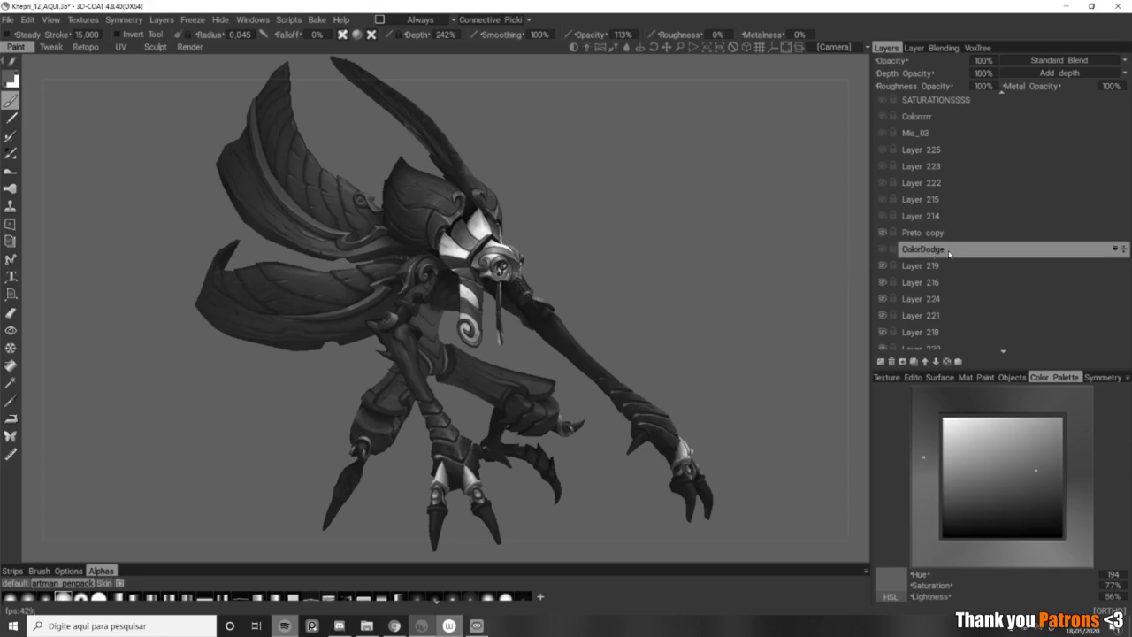
left_click(881, 252)
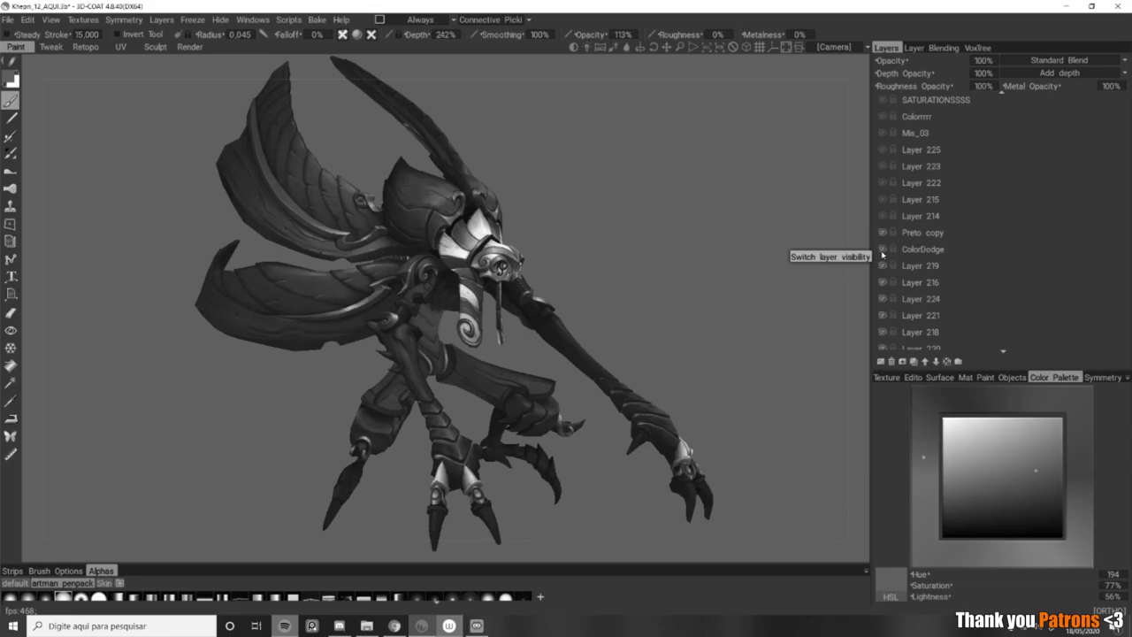
left_click_drag(692, 255, 619, 286)
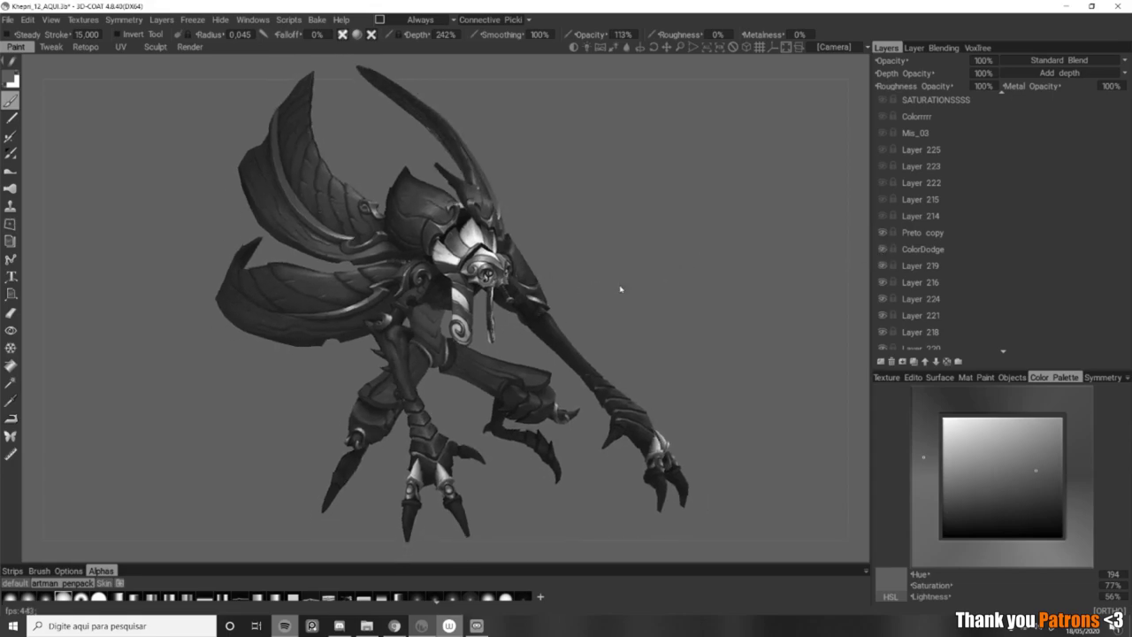
left_click(882, 253)
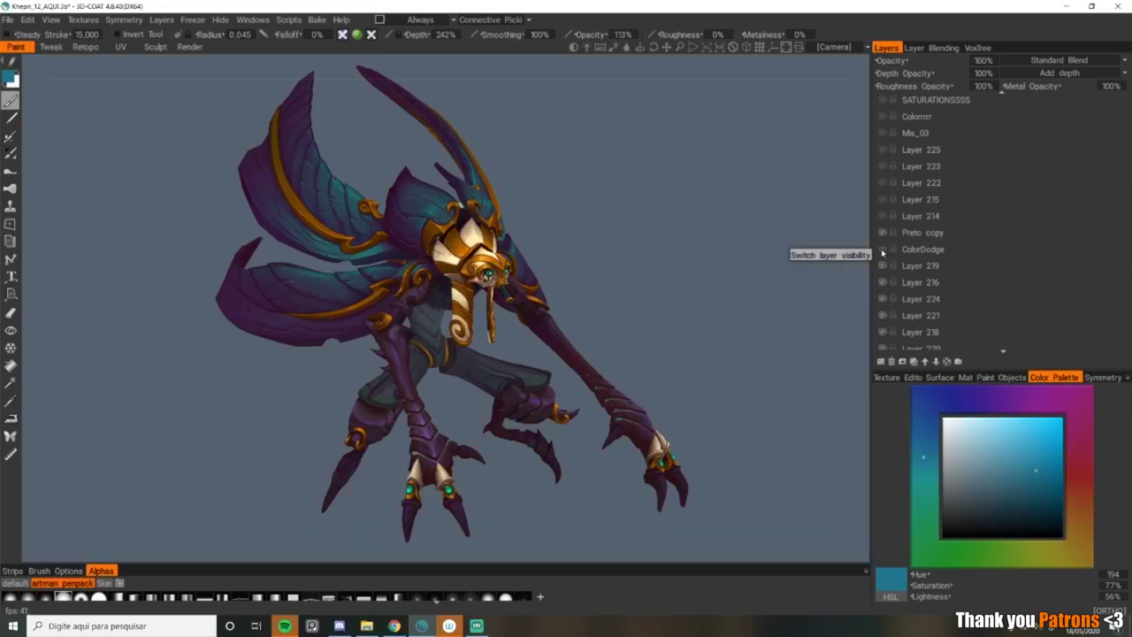
left_click(886, 253)
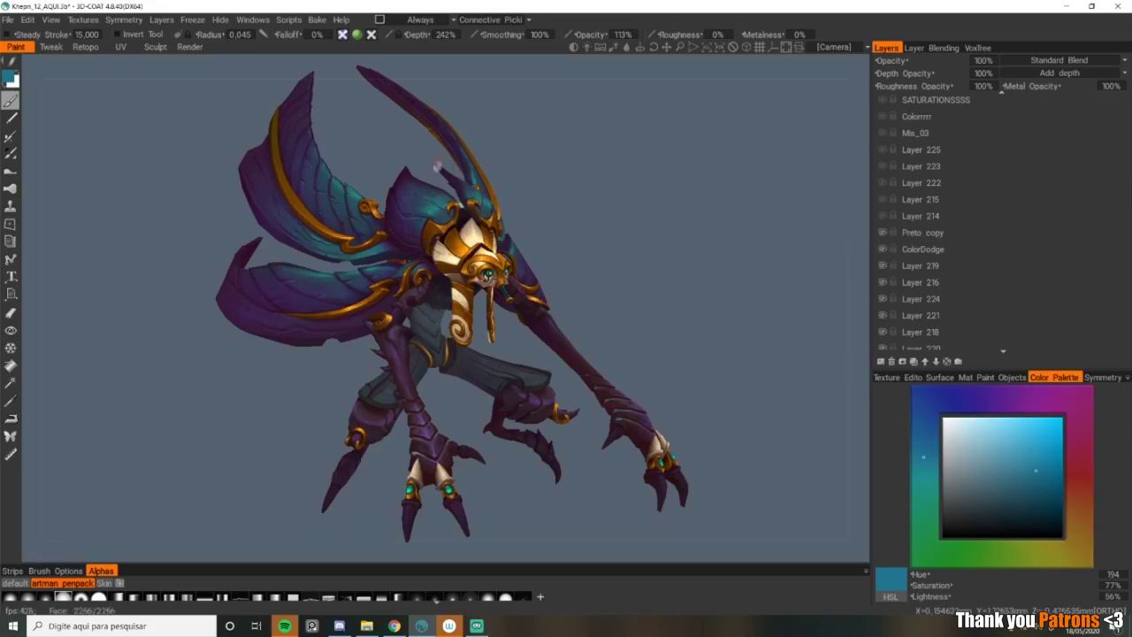
Step: Compare the head and wings up close with the ColorDodge layer hidden and shown, leaving it shown
scroll(433, 199, "up", 3)
left_click_drag(496, 266, 504, 287, "alt")
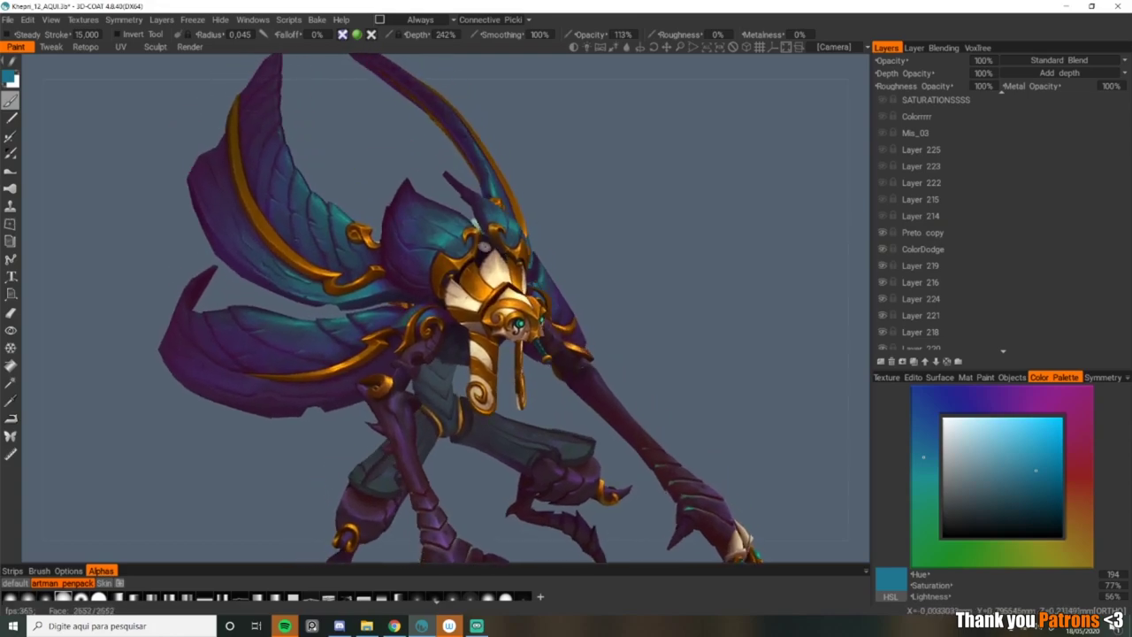
left_click(884, 251)
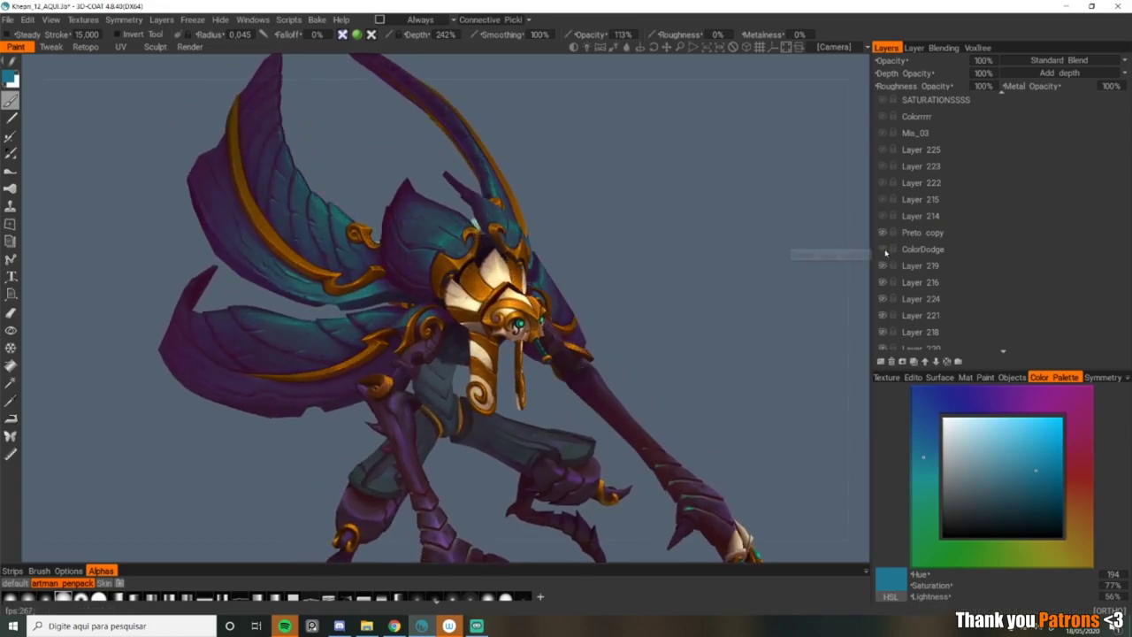
left_click(884, 252)
left_click(884, 252)
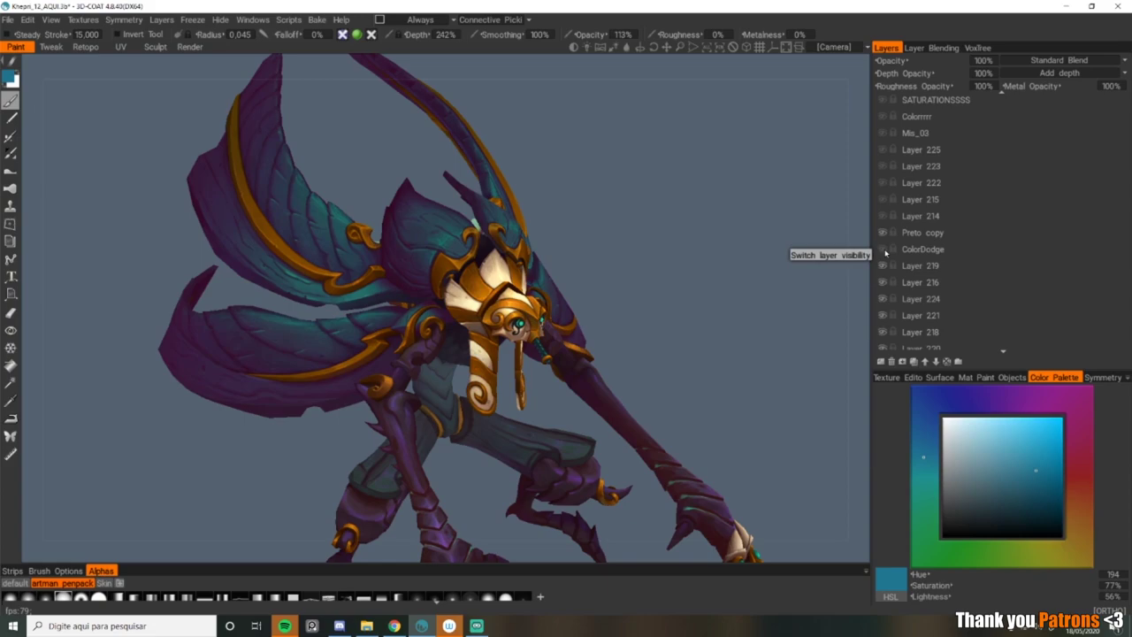
left_click(886, 254)
scroll(622, 316, "down", 5)
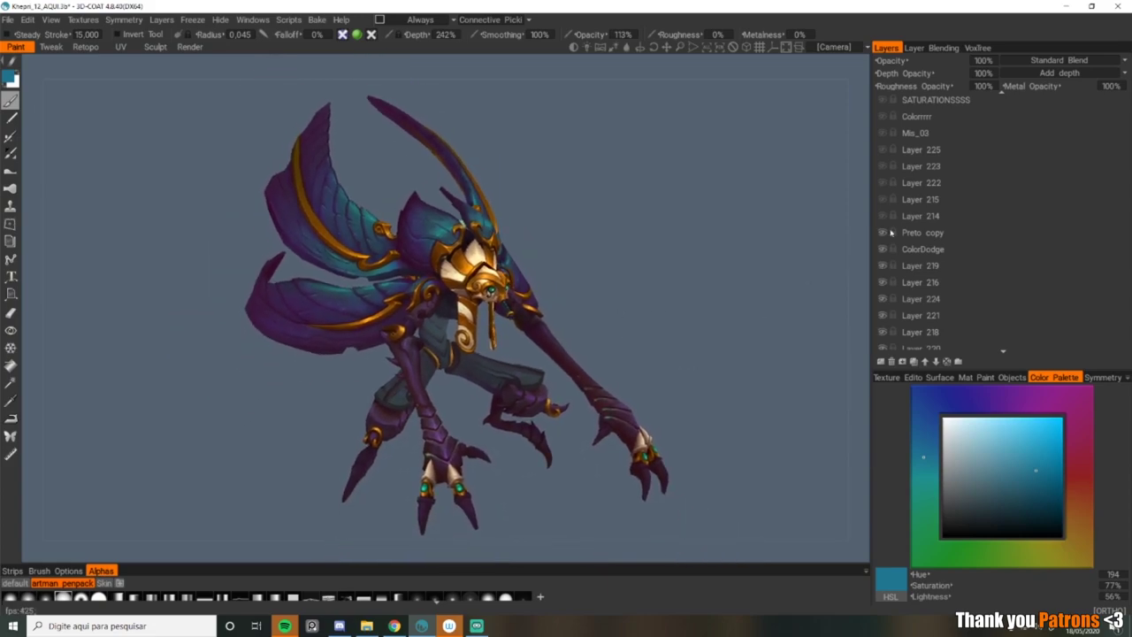
Step: Show Layers 214, 215, 222 and 223 while viewing the character from the front and from behind
left_click(882, 216)
scroll(752, 261, "up", 2)
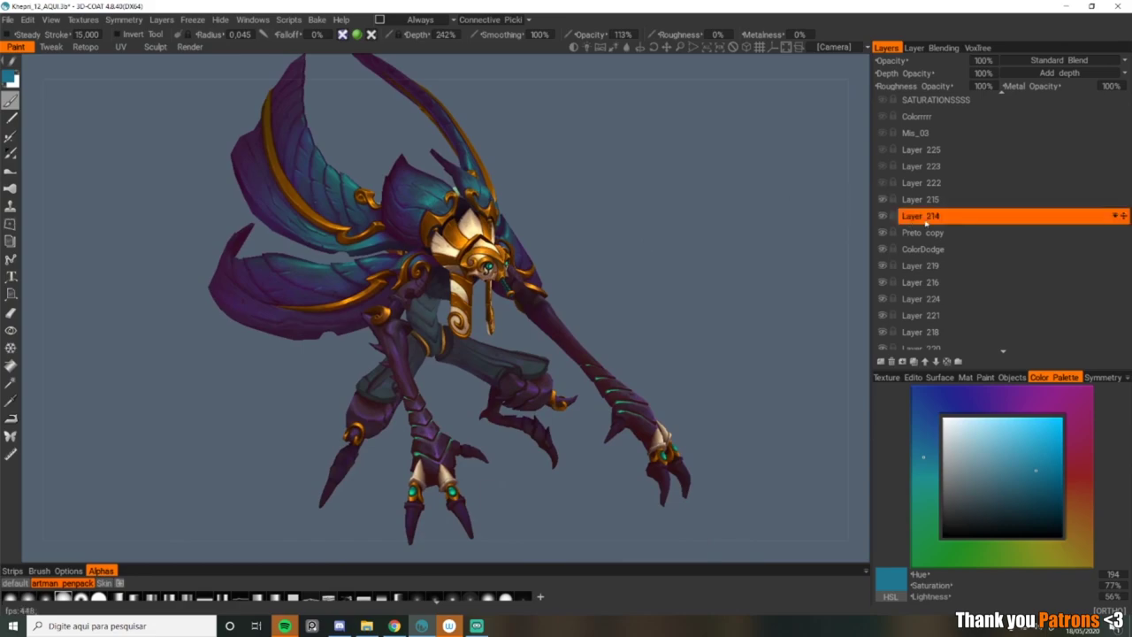
scroll(678, 273, "up", 4)
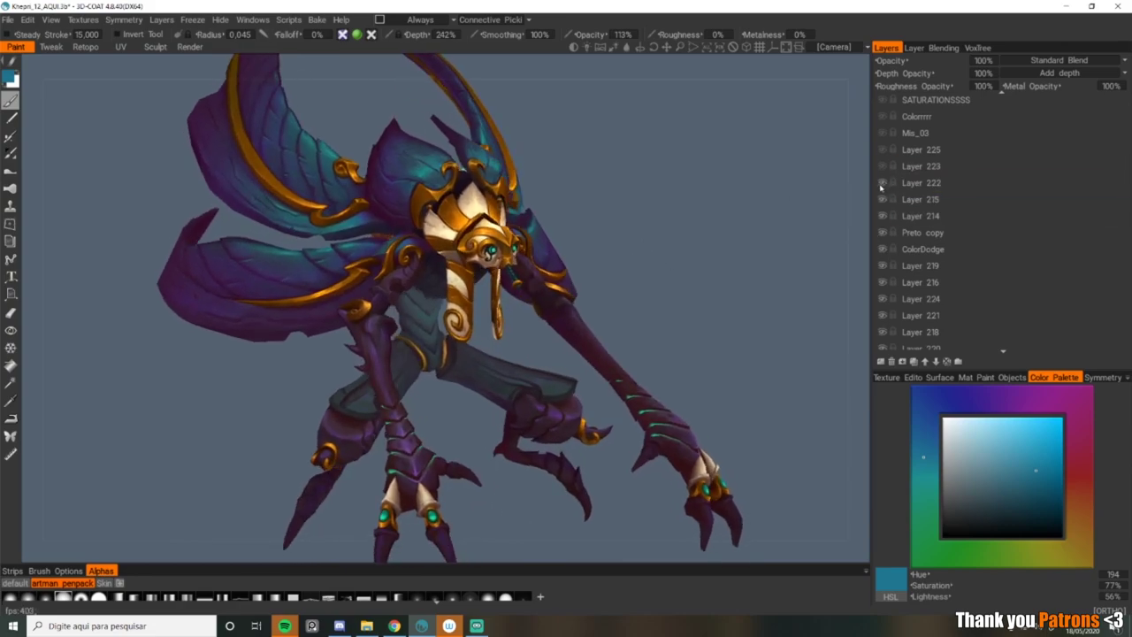
left_click_drag(531, 290, 738, 296, "alt")
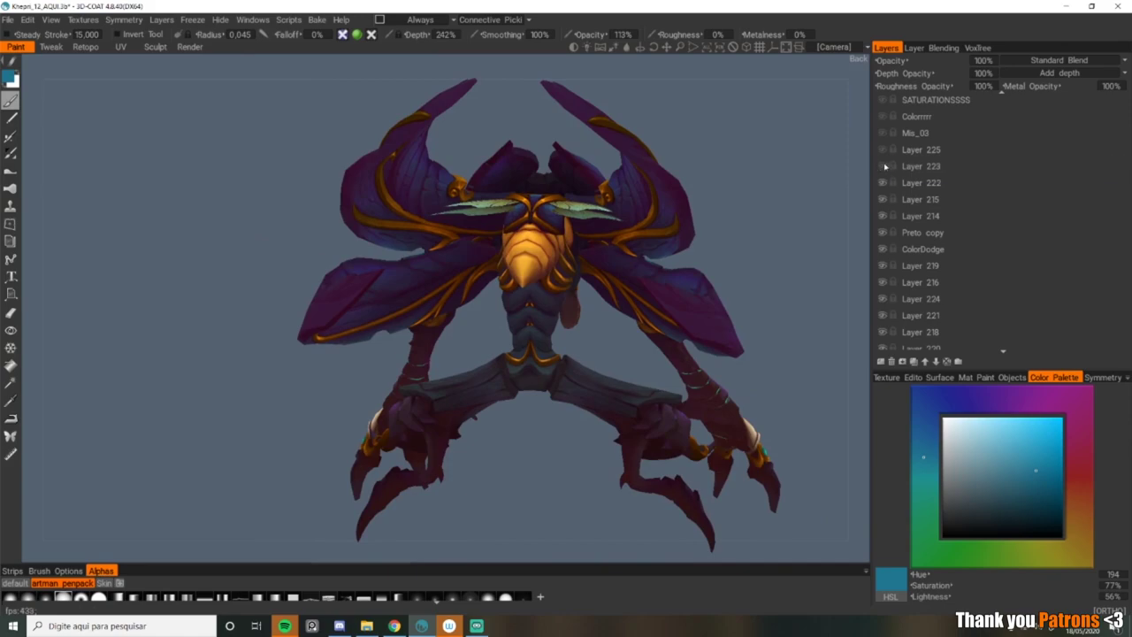
left_click_drag(789, 174, 739, 229, "alt")
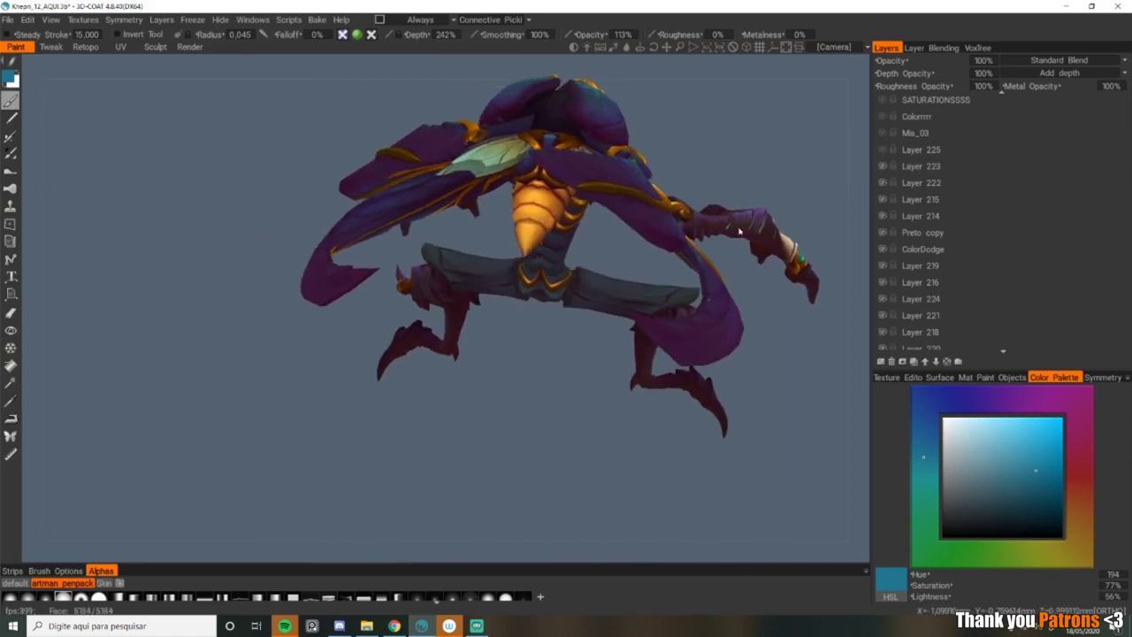
Step: Show Layer 225 and the Mis_03 layer while viewing the character from a front three-quarter angle
middle_click_drag(740, 229, 683, 301, "alt")
left_click_drag(783, 213, 596, 250, "alt")
middle_click_drag(596, 251, 488, 221, "alt")
left_click_drag(488, 221, 575, 288, "alt")
middle_click_drag(575, 288, 511, 244, "alt")
scroll(511, 244, "down", 1)
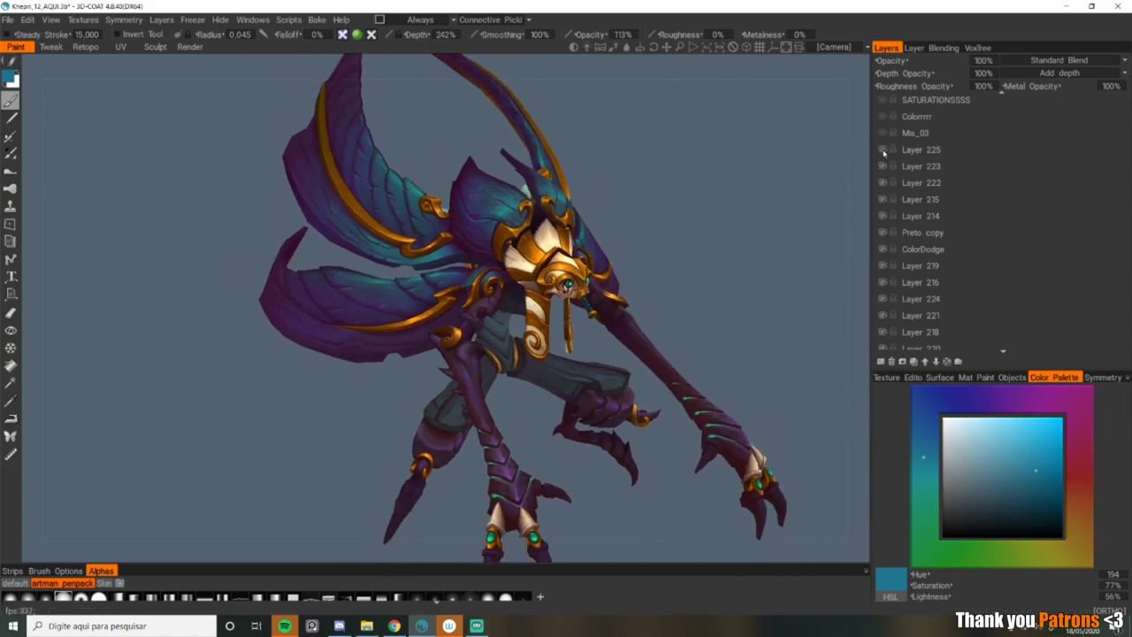
scroll(905, 191, "up", 2)
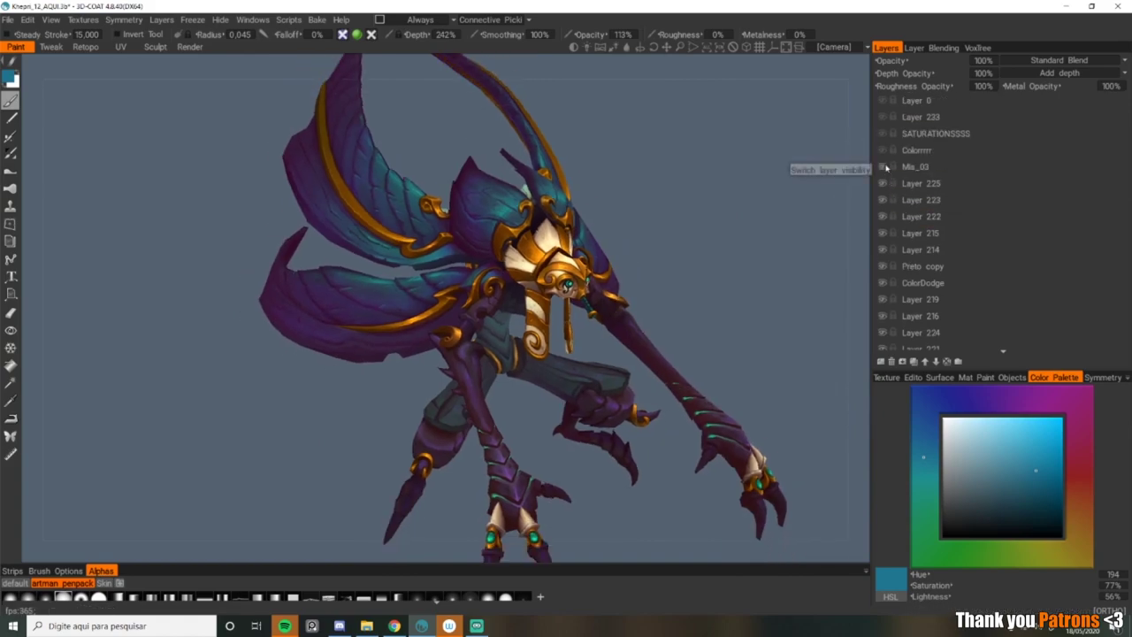
left_click(885, 167)
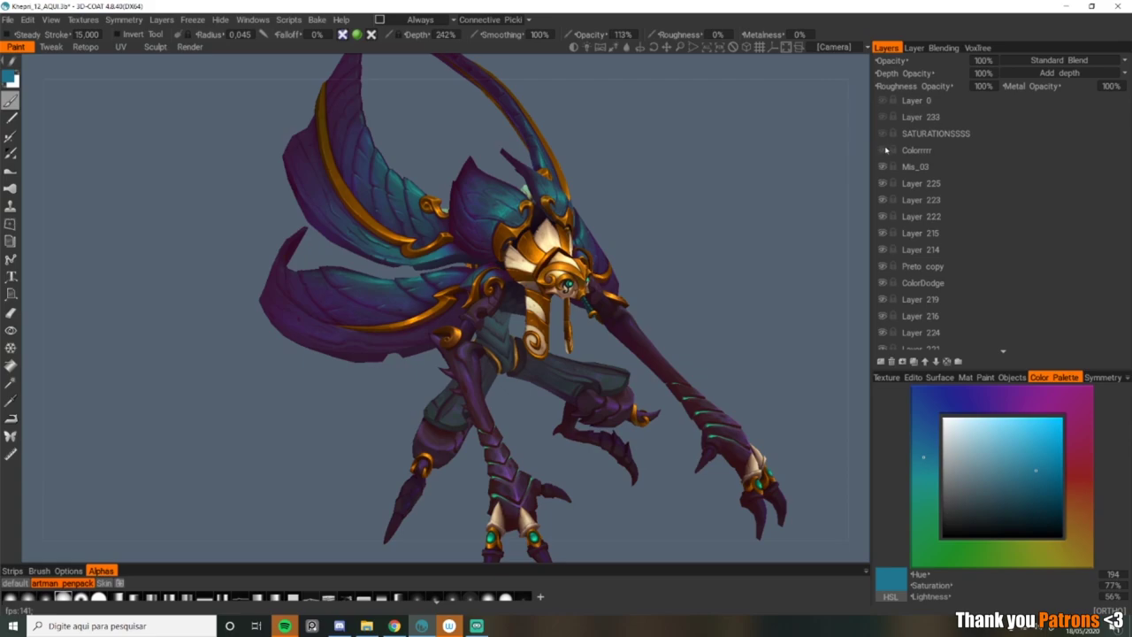
Step: Show the Colorrrr layer and inspect its effect on the character's back and wings
left_click_drag(818, 184, 655, 243, "alt")
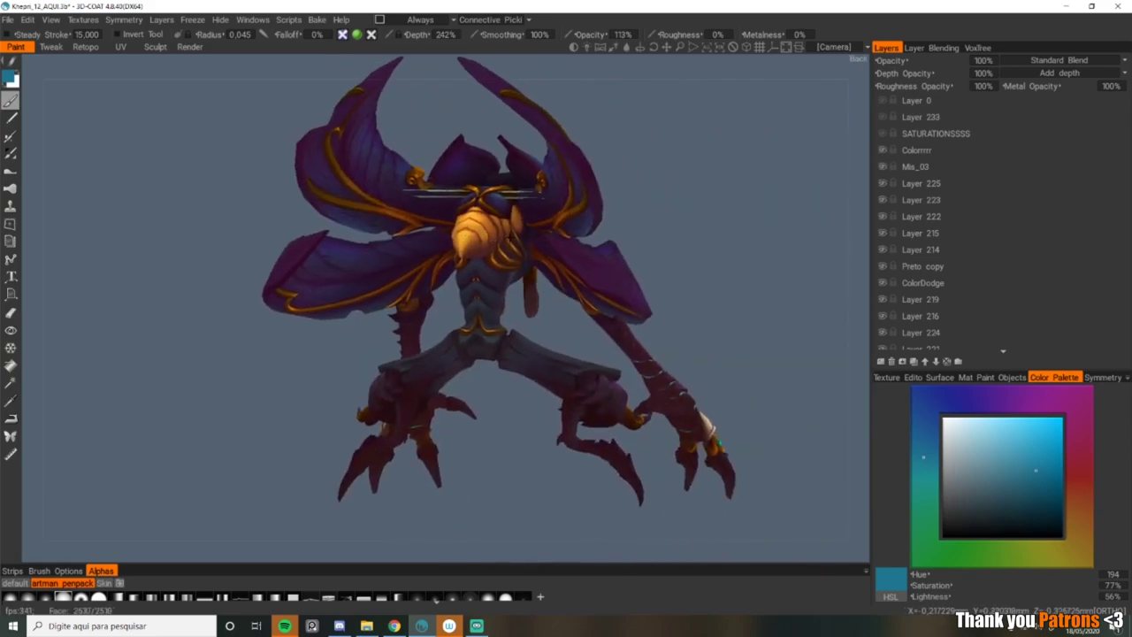
right_click_drag(655, 243, 624, 245, "alt")
left_click_drag(624, 245, 772, 193, "alt")
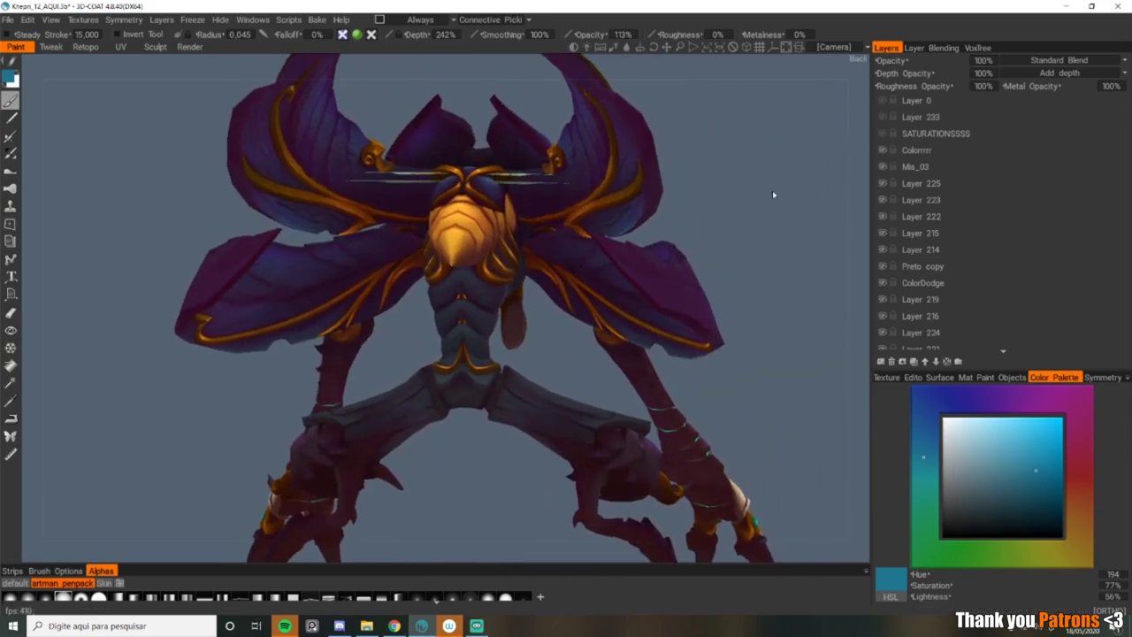
left_click(882, 152)
Step: Show the SATURATIONSSSS layer and Layer 233, and view the whole character from a front three-quarter angle
left_click_drag(857, 149, 500, 286, "alt")
middle_click_drag(501, 286, 345, 256, "alt")
left_click_drag(345, 257, 433, 252, "alt")
scroll(446, 307, "down", 2)
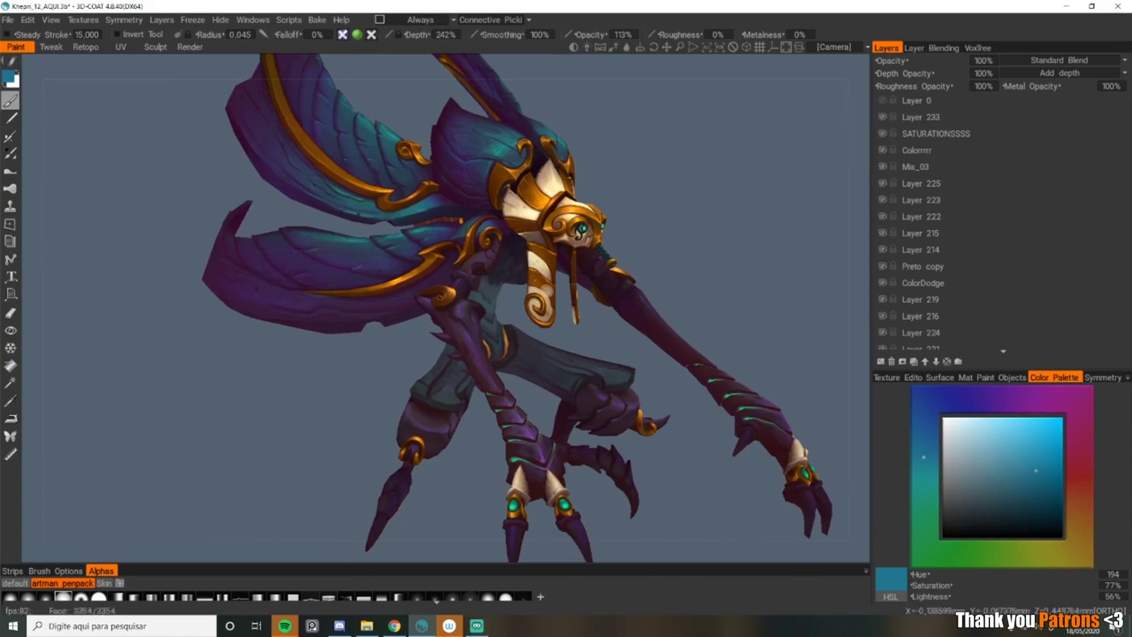
left_click_drag(547, 291, 593, 306)
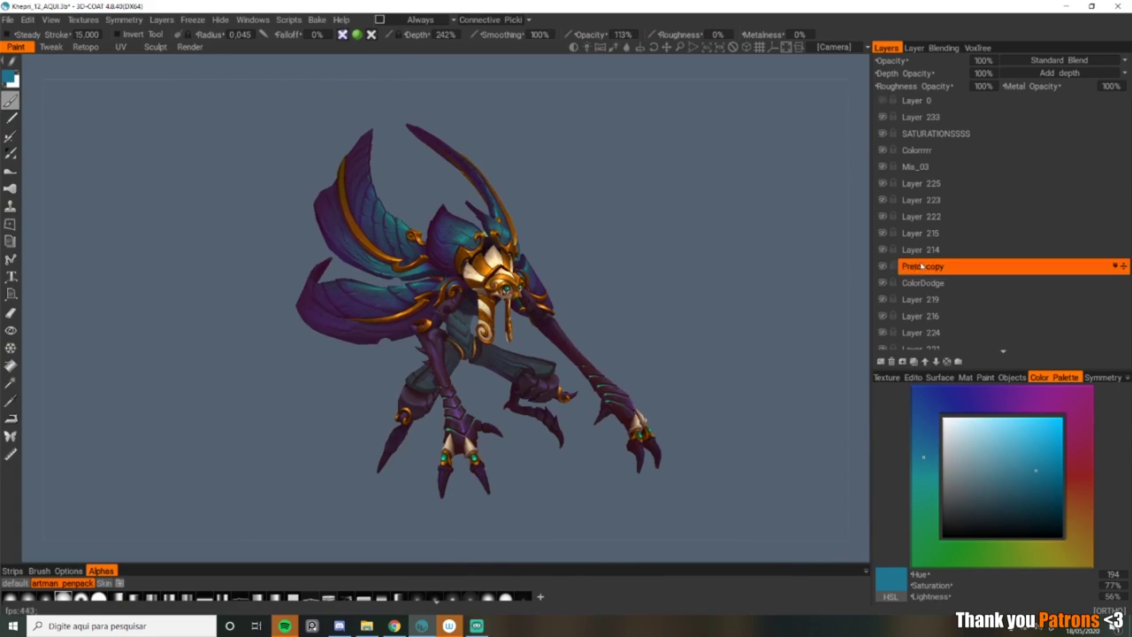
Step: Duplicate the Texture layer and move the copy to the top of the layer stack, above Layer 0
scroll(924, 301, "down", 3)
left_click(927, 328)
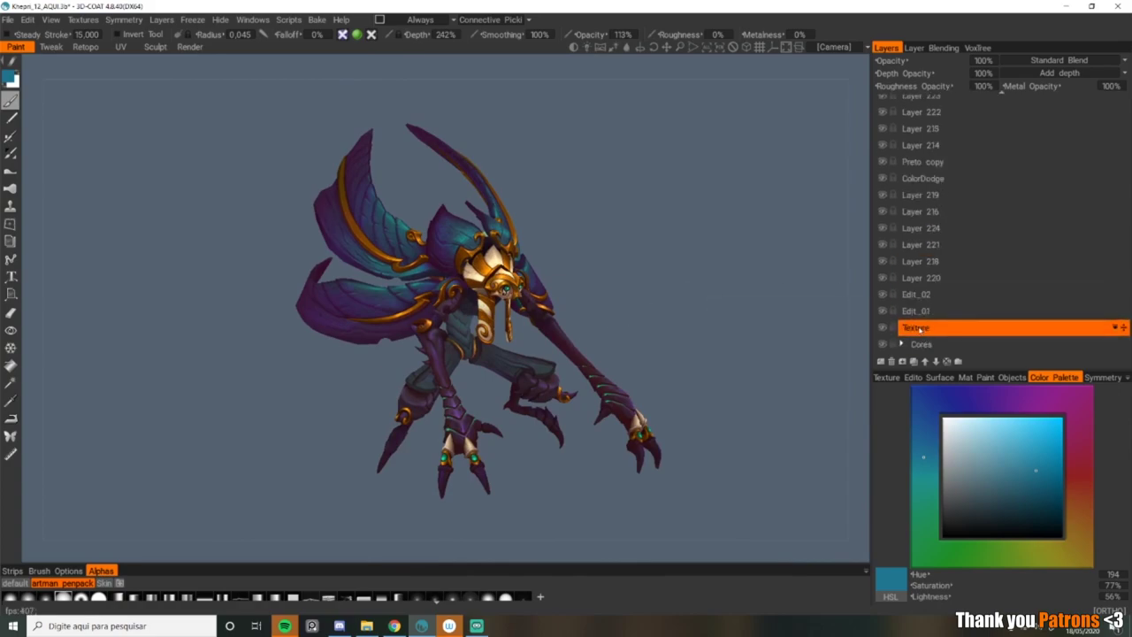
right_click(927, 327)
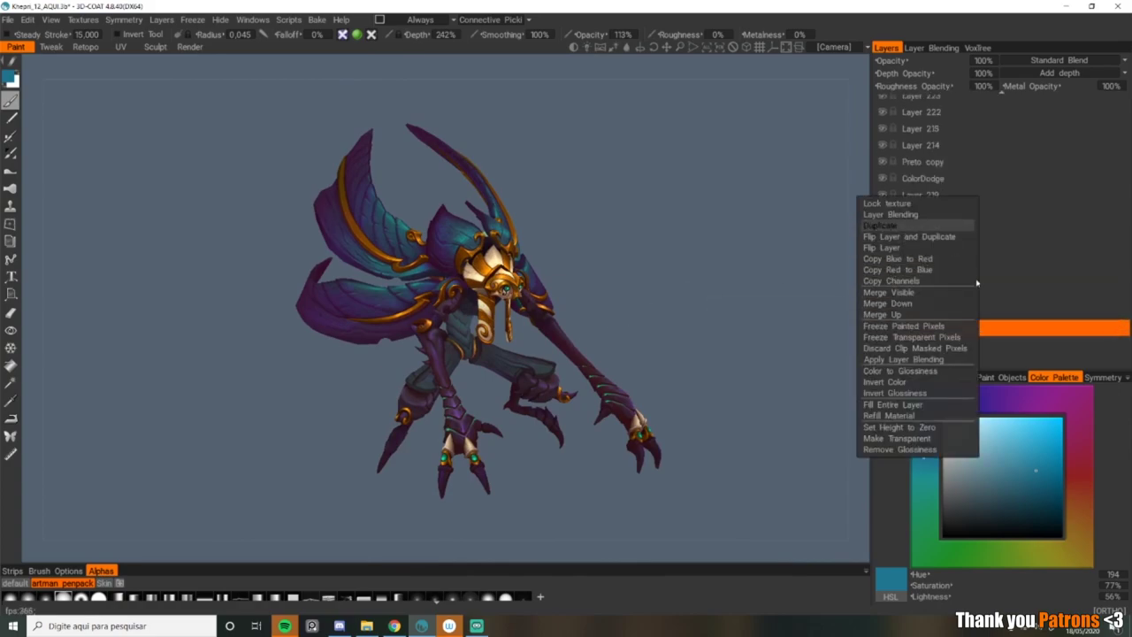
left_click(1116, 327)
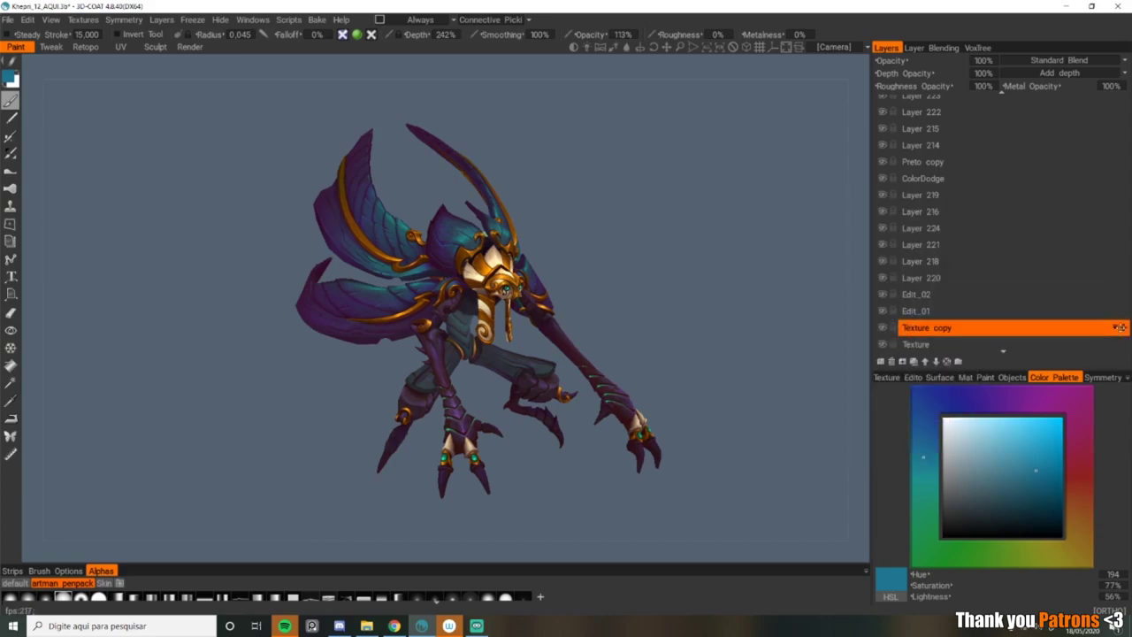
left_click_drag(1122, 327, 1114, 106)
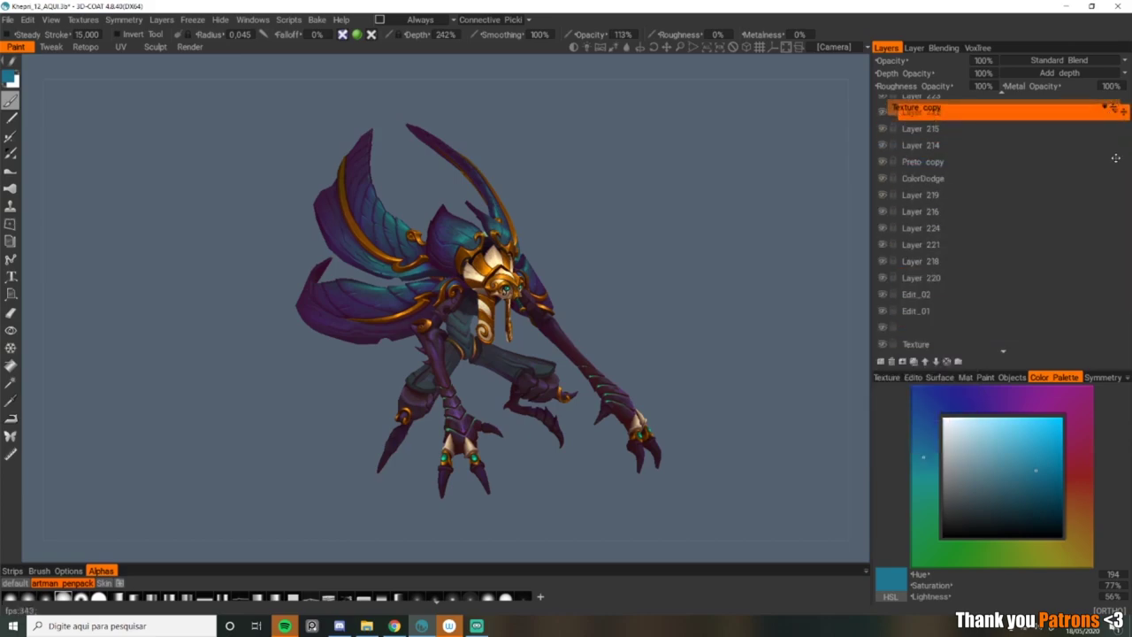
left_click_drag(1116, 158, 1114, 103)
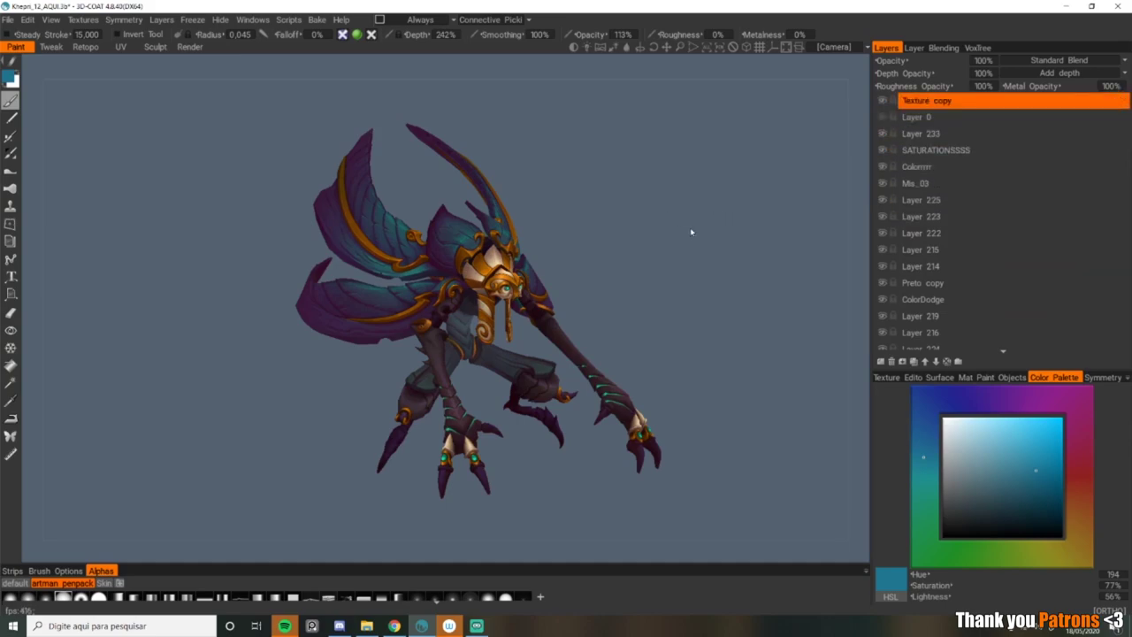
Step: Toggle the Texture copy layer repeatedly to compare the original texture with the final edited paint layers
scroll(690, 233, "up", 4)
scroll(755, 266, "down", 1)
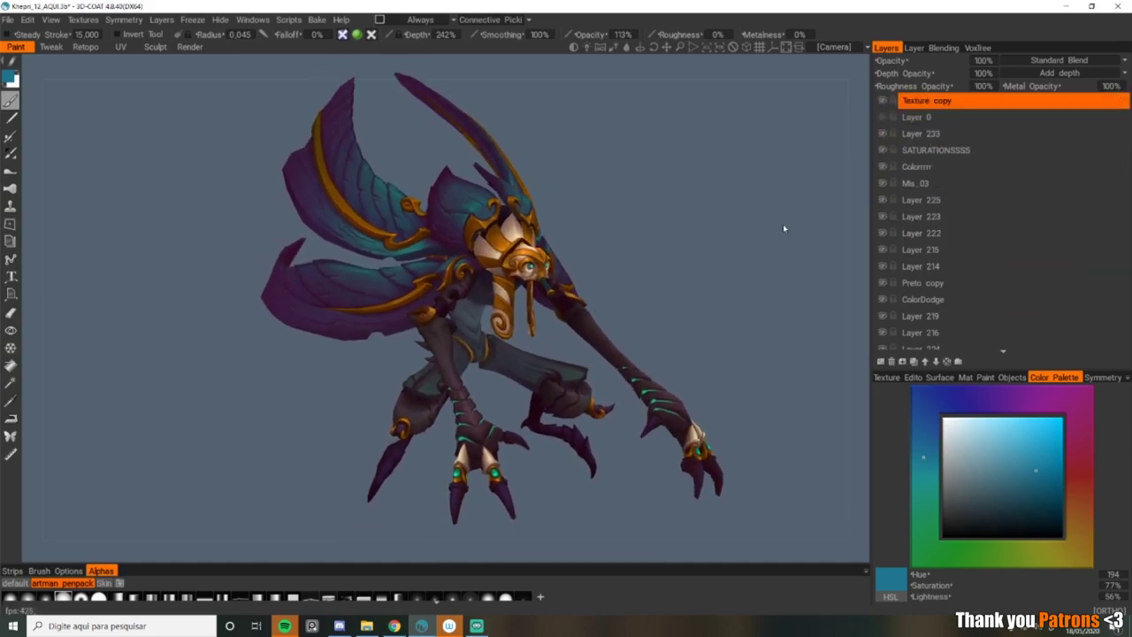
scroll(723, 262, "down", 1)
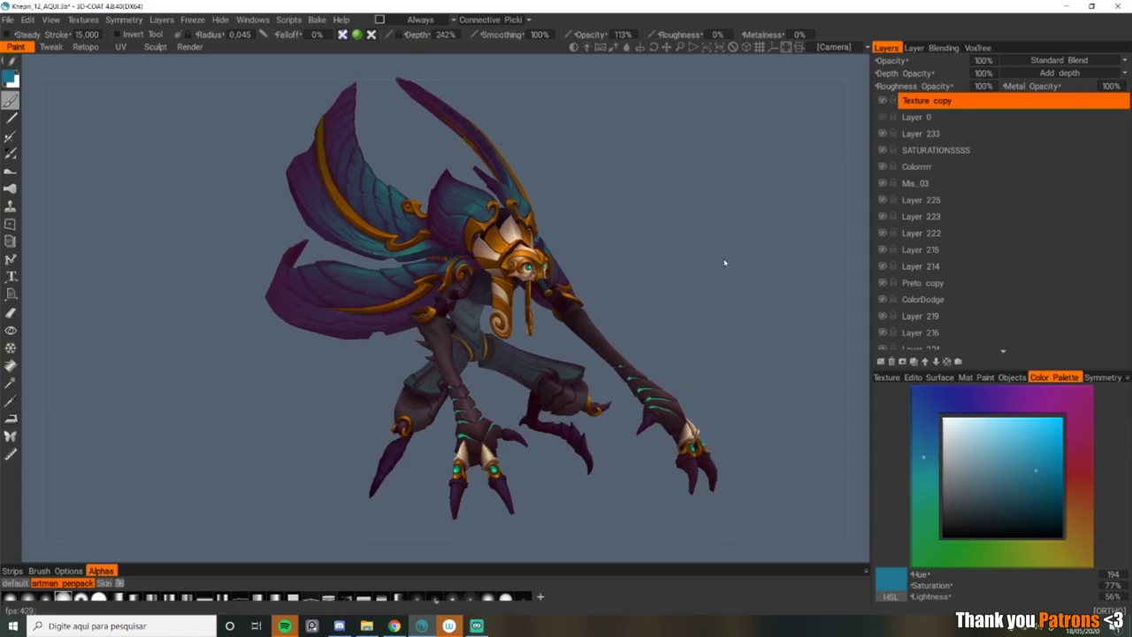
left_click(883, 104)
left_click(883, 104)
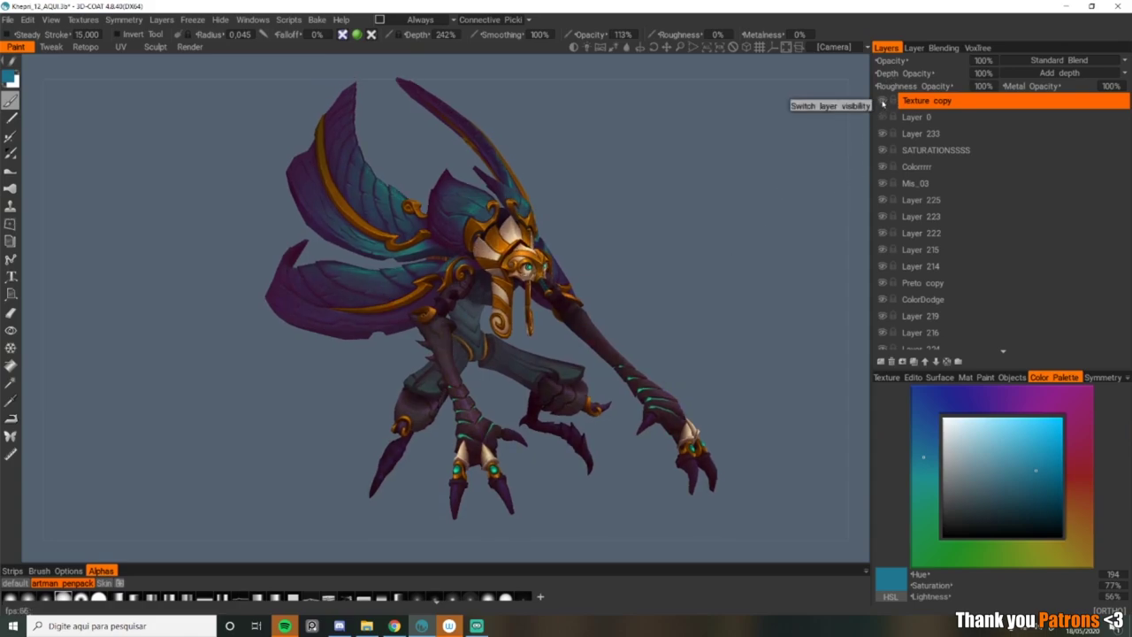
left_click(881, 101)
left_click(882, 103)
left_click(881, 103)
left_click_drag(794, 153, 705, 293)
left_click(922, 299)
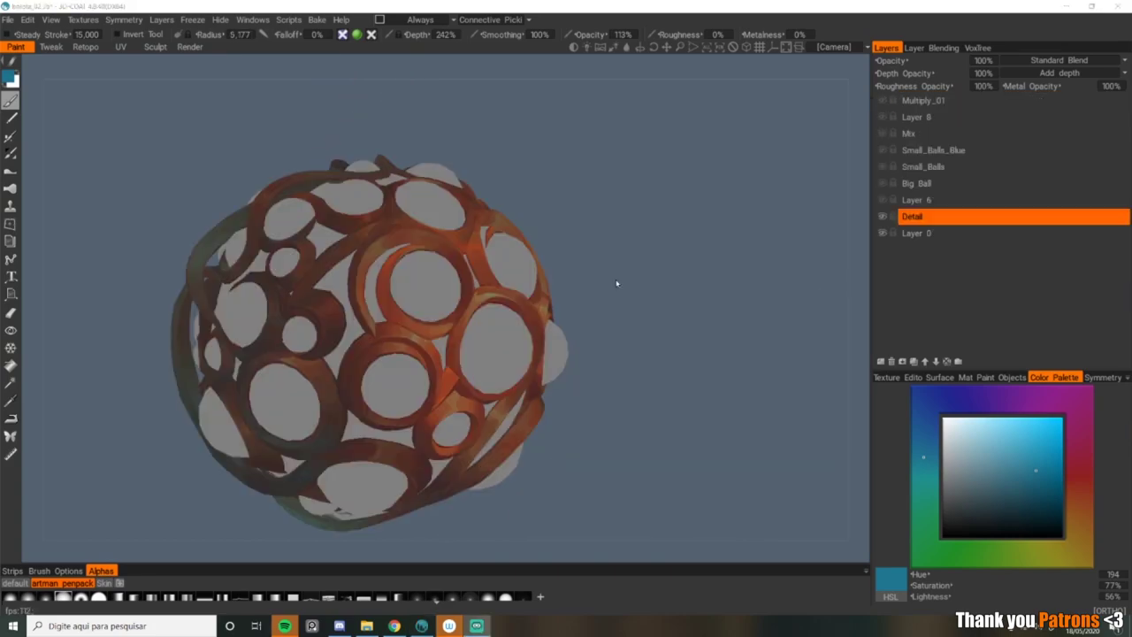
Step: Examine the painted rings of the Detail layer on the ball from the front, the side and at different distances
left_click_drag(563, 251, 530, 263)
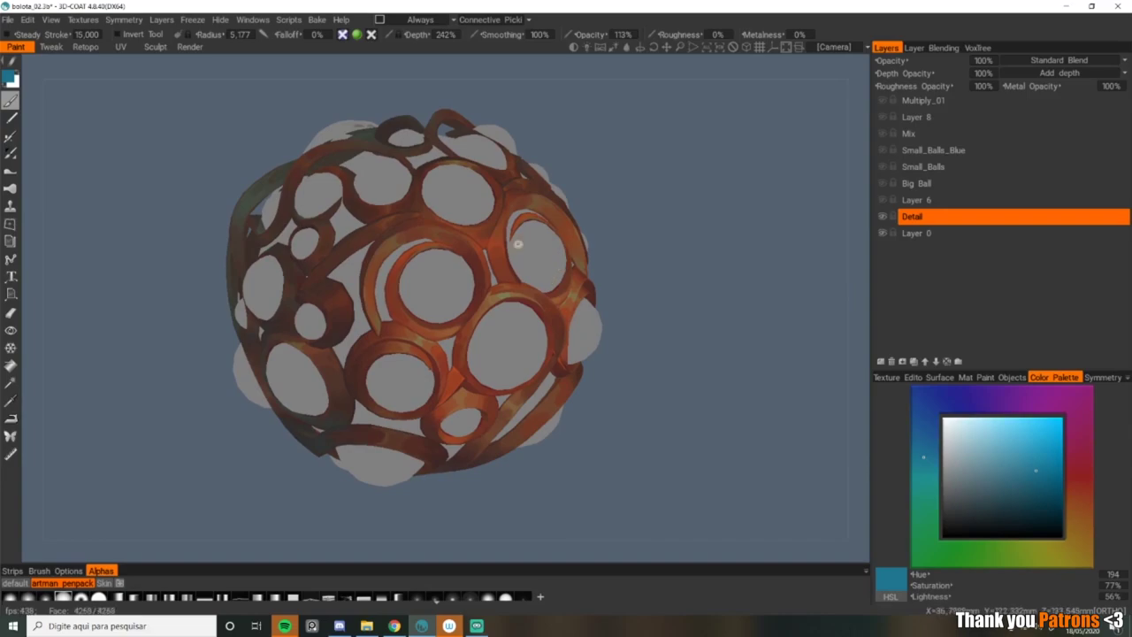
left_click_drag(496, 239, 587, 313)
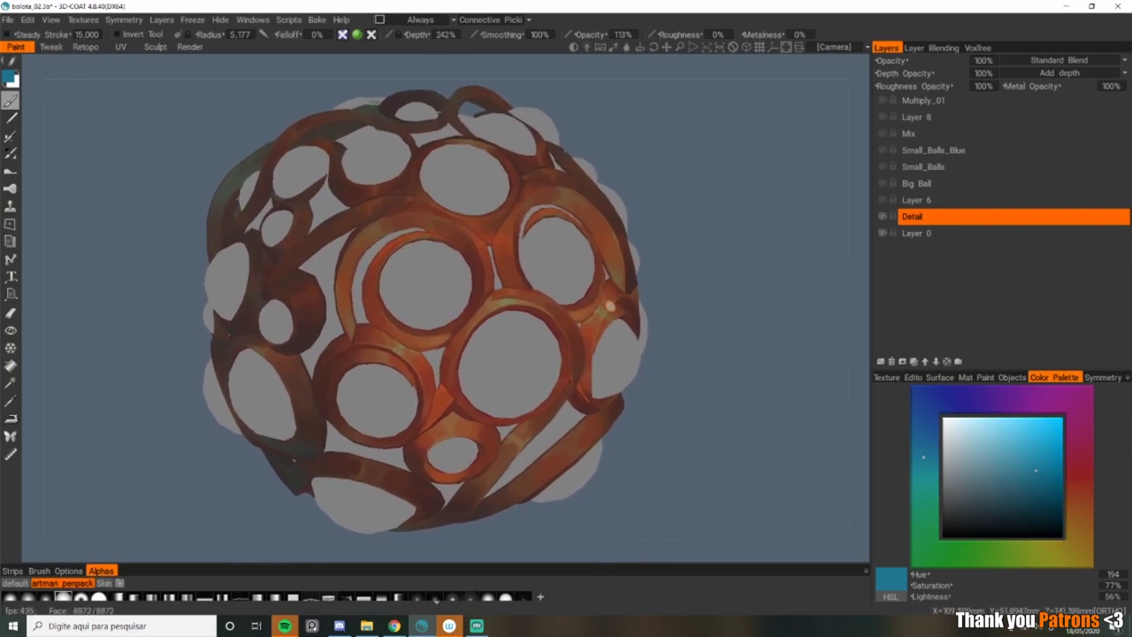
scroll(609, 271, "down", 1)
left_click_drag(609, 270, 522, 273)
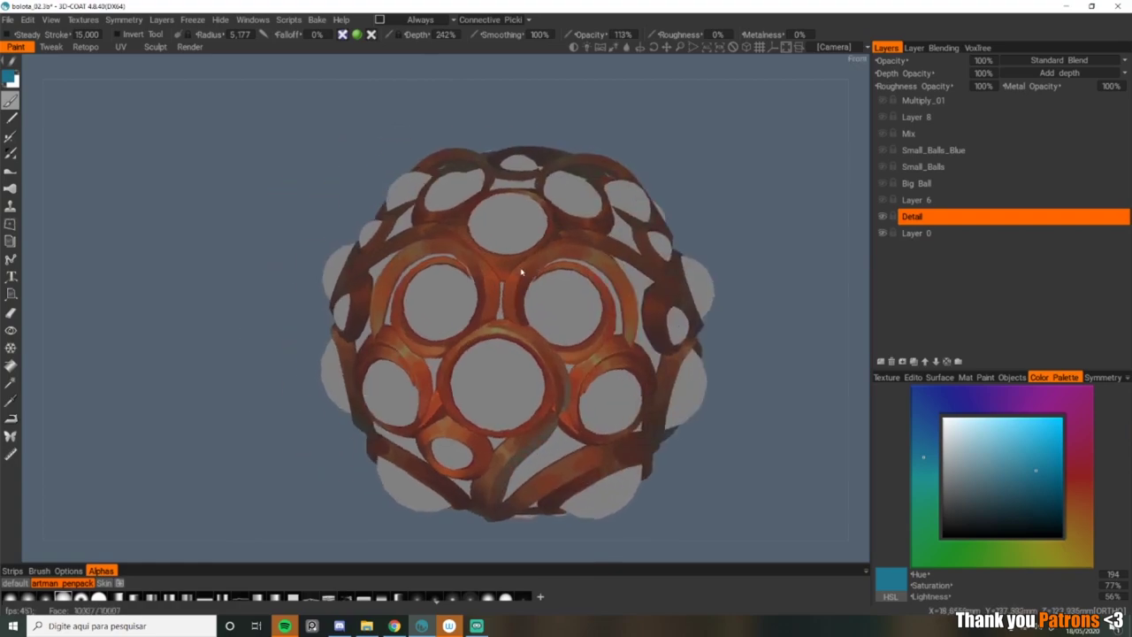
middle_click_drag(521, 271, 469, 210, "alt")
left_click_drag(469, 210, 602, 250, "alt")
middle_click_drag(383, 288, 584, 268, "alt")
right_click_drag(433, 247, 495, 270, "alt")
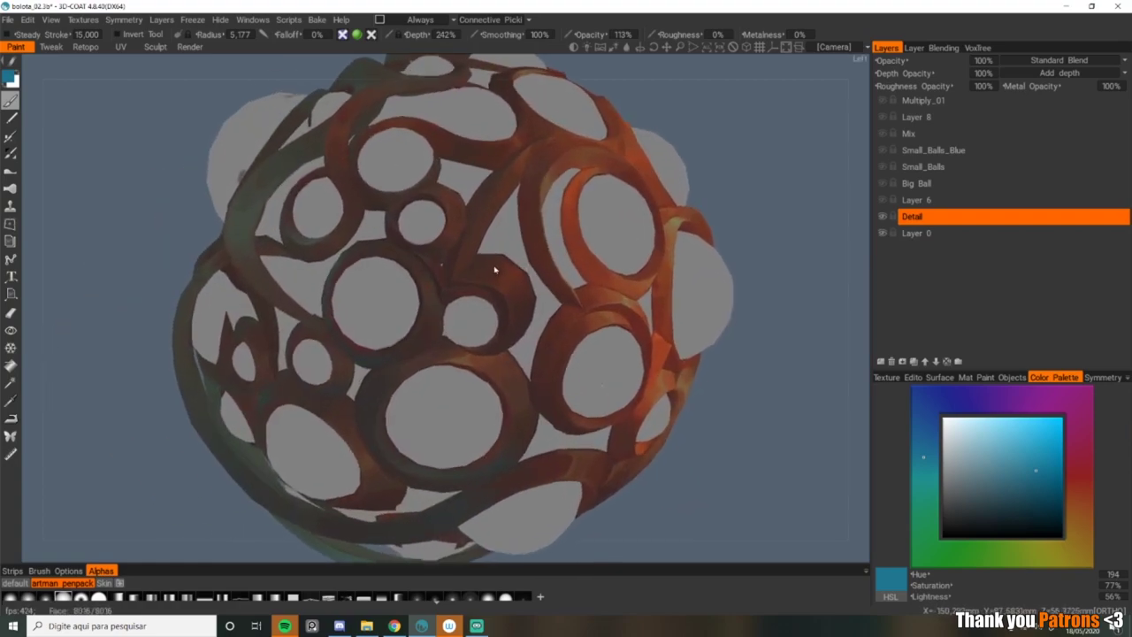
mouse_move(496, 270)
left_mouse_down()
mouse_move(450, 253)
mouse_move(436, 269)
left_mouse_up()
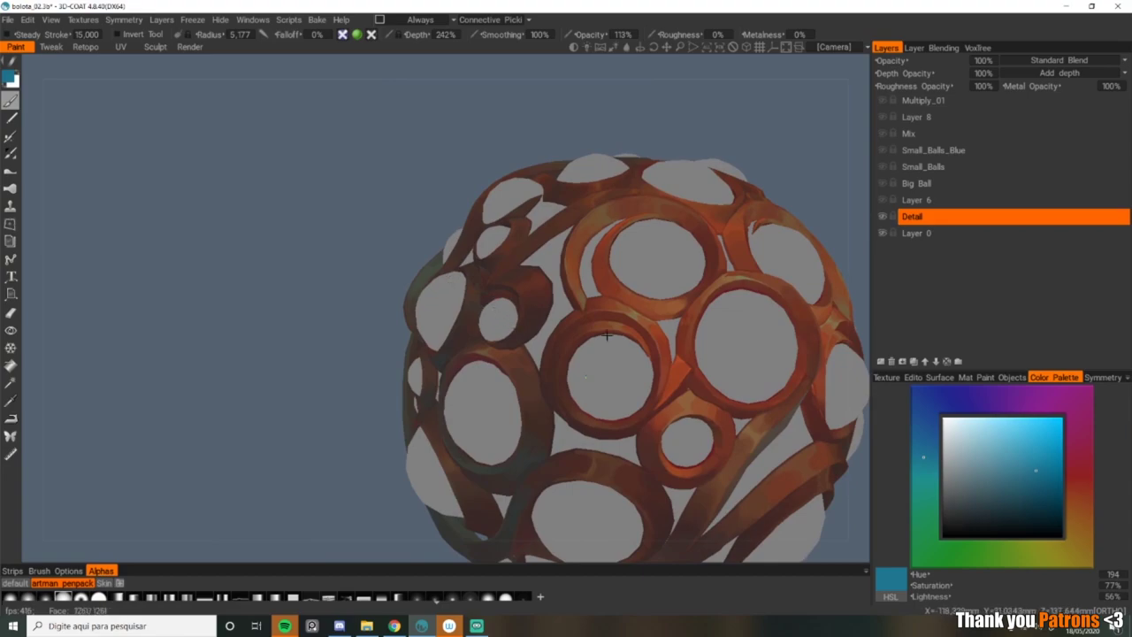
left_click_drag(607, 336, 624, 285)
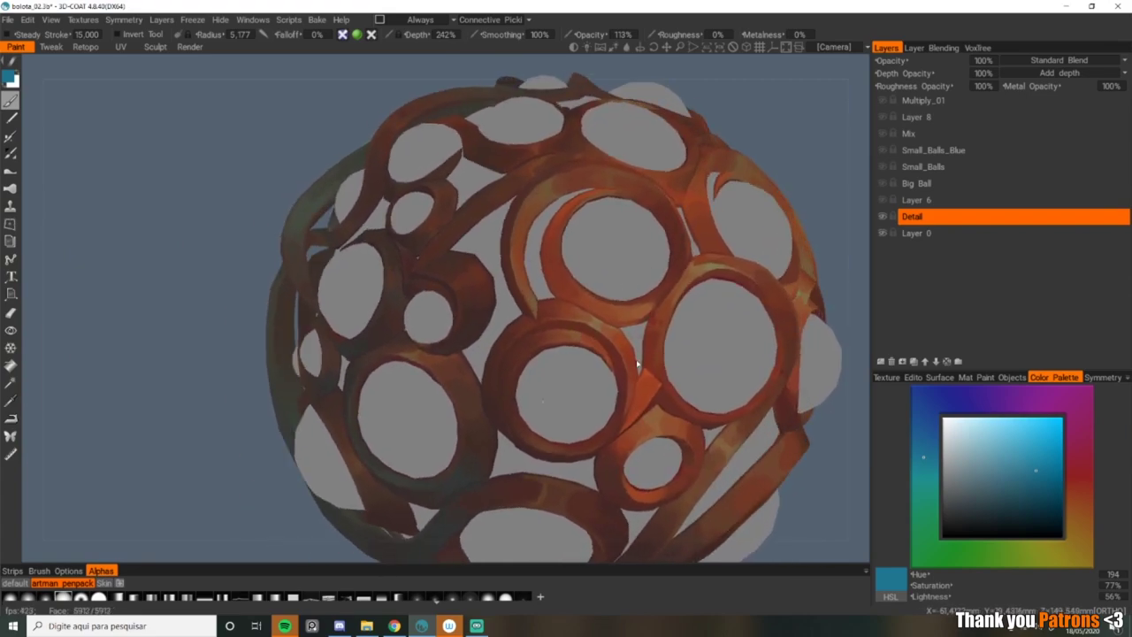
middle_click_drag(665, 354, 606, 344, "alt")
right_click_drag(614, 346, 567, 318, "alt")
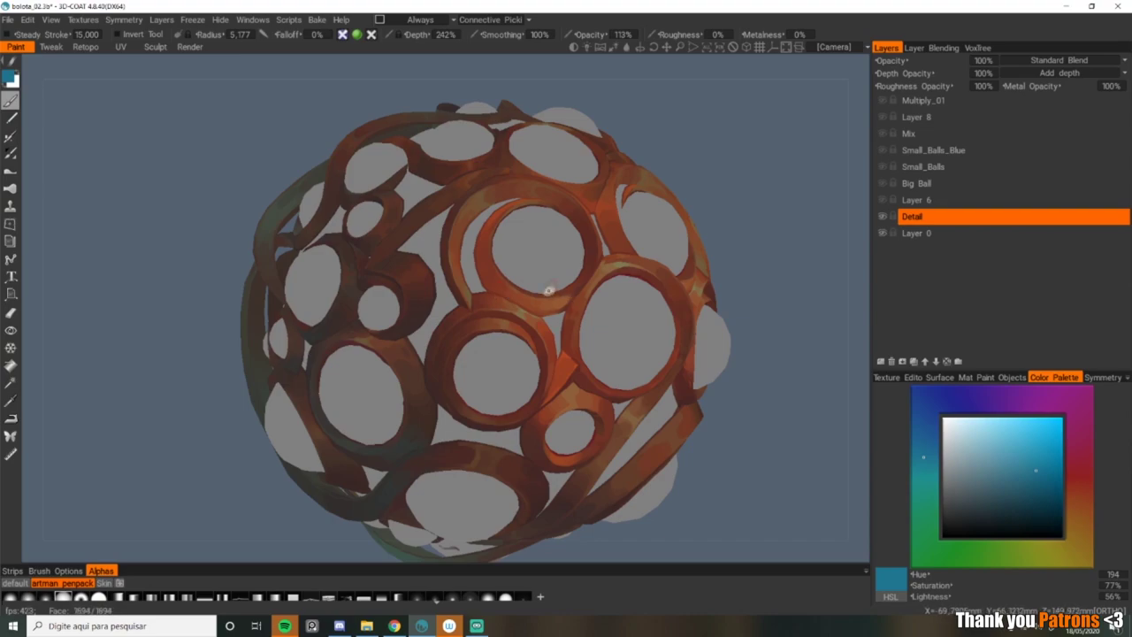
left_click_drag(550, 290, 534, 298, "alt")
left_click_drag(511, 385, 550, 345, "alt")
right_click_drag(724, 304, 699, 315, "alt")
middle_click_drag(699, 315, 705, 311)
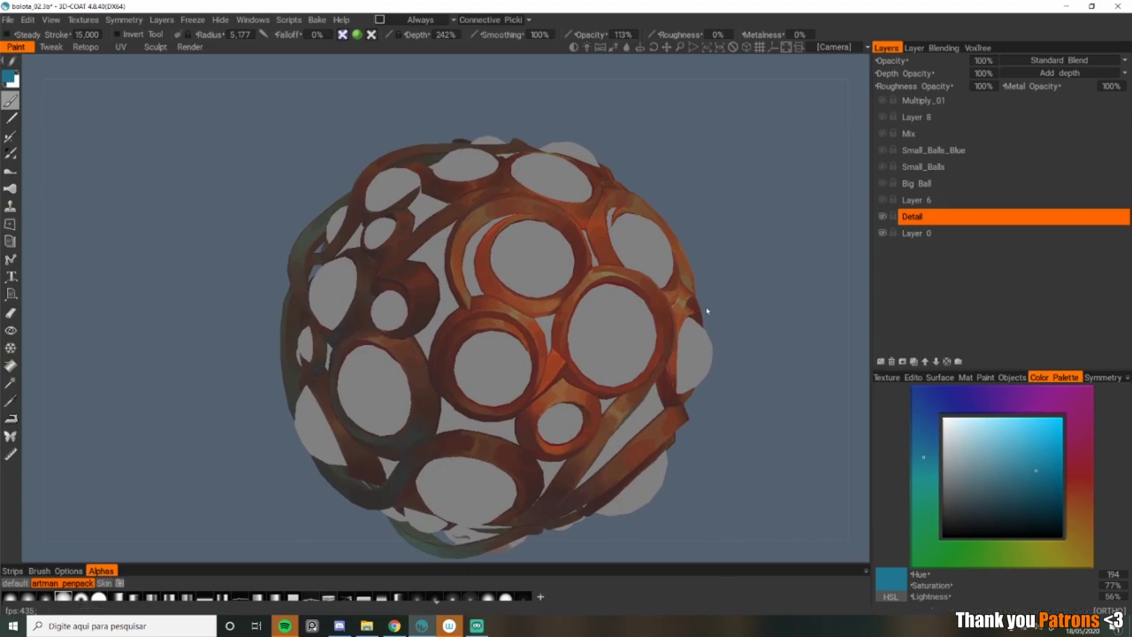
Step: Show the Big Ball and Small_Balls layers and inspect how they fill the ball between and inside the rings
left_click(884, 183)
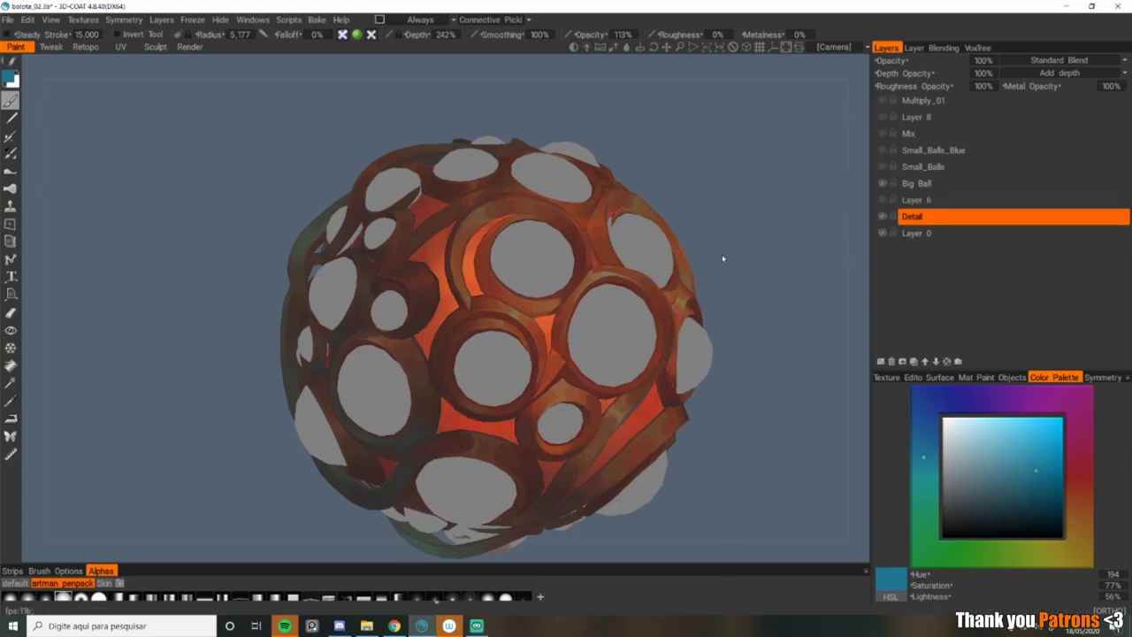
middle_click_drag(723, 255, 468, 286)
middle_click_drag(530, 401, 664, 316)
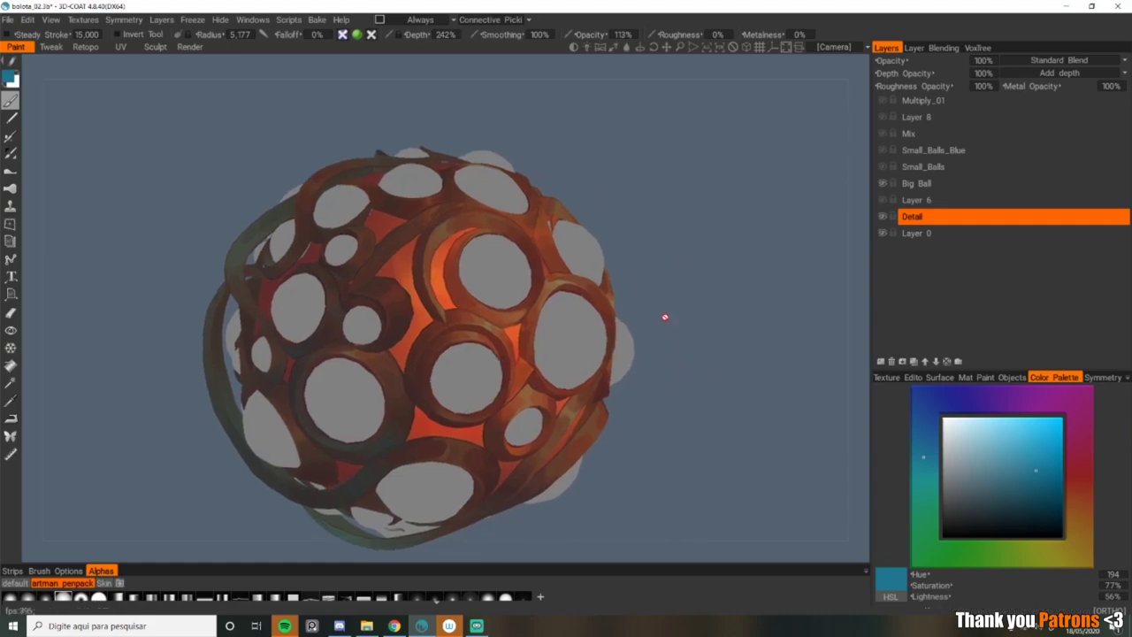
left_click(882, 167)
scroll(614, 268, "up", 2)
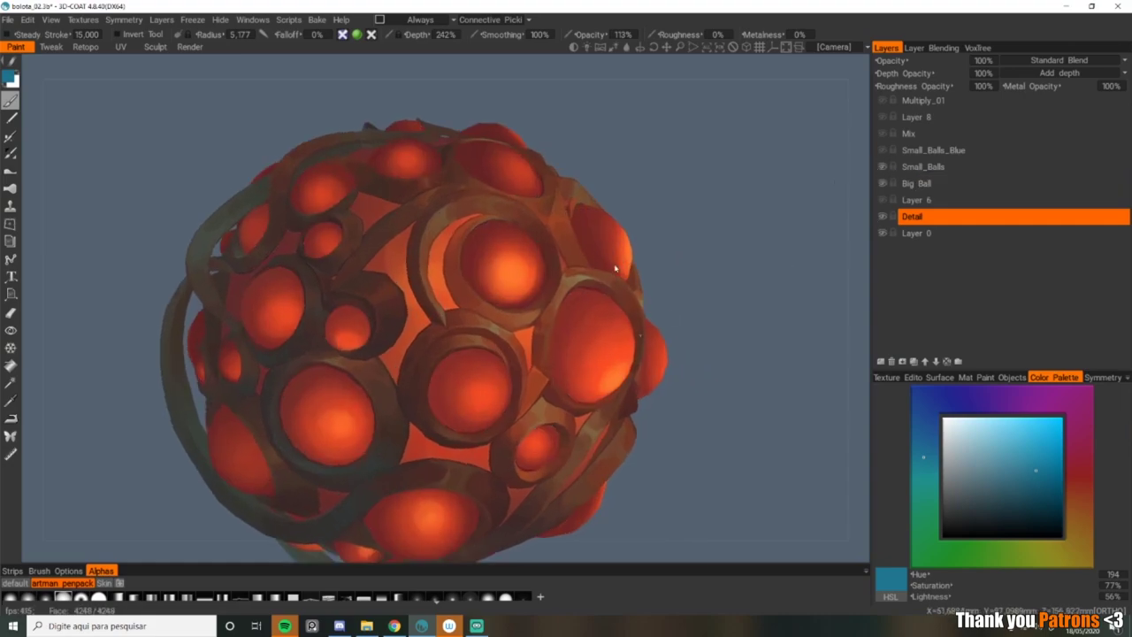
Step: Show Layer 6 and the Small_Balls_Blue layer, and compare the ball's shaded side with and without the blue
left_click(883, 150)
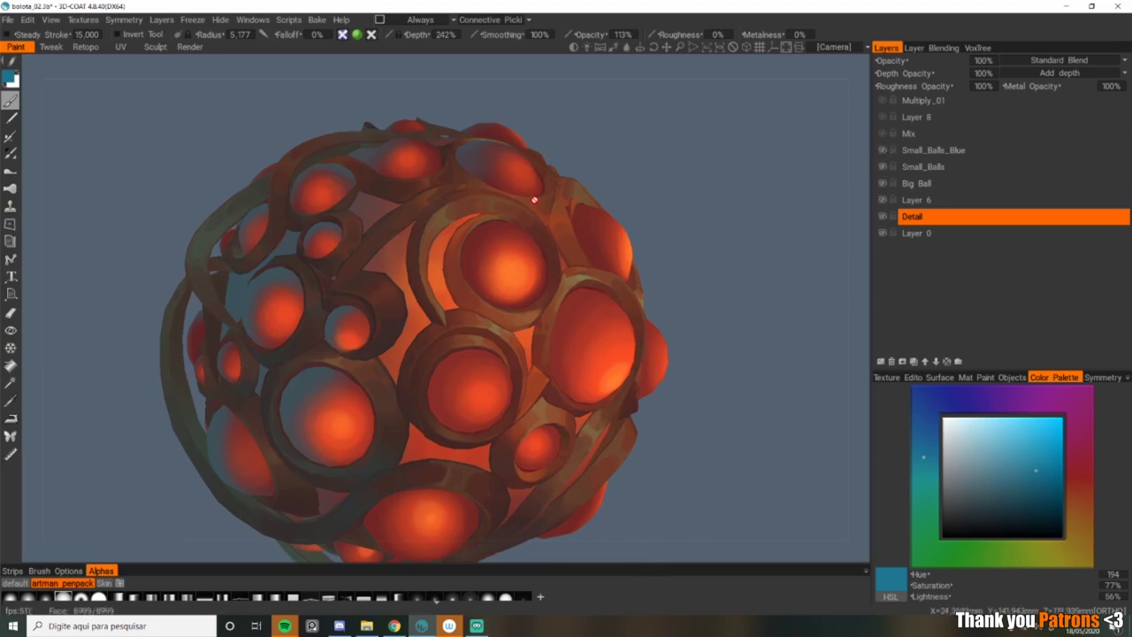
middle_click_drag(534, 197, 579, 218)
left_click(882, 151)
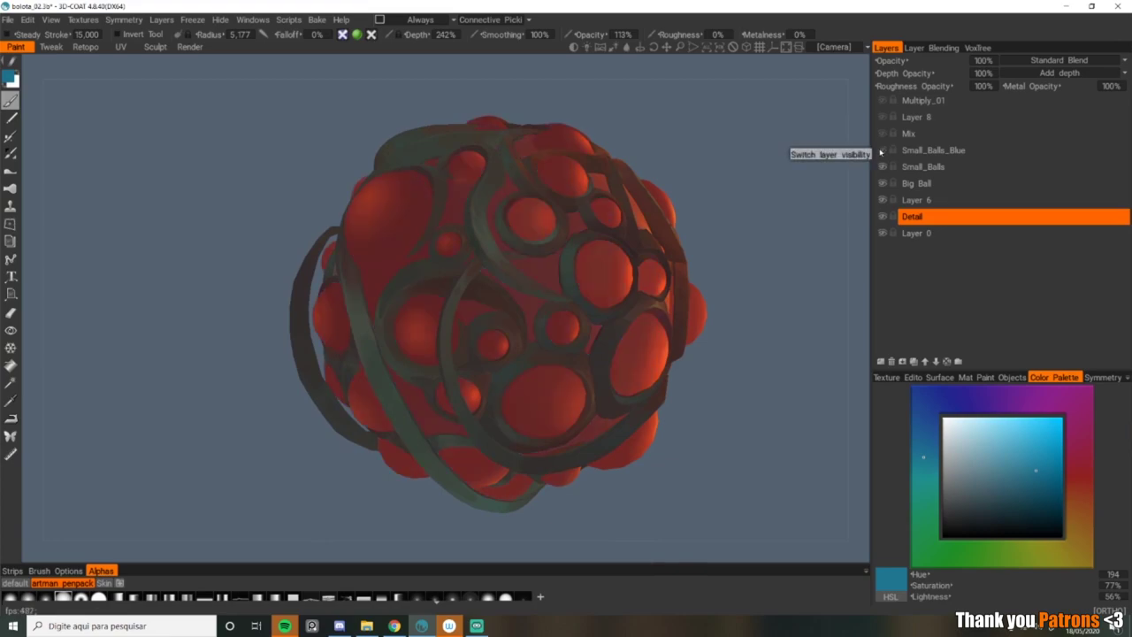
left_click(882, 151)
middle_click_drag(672, 225, 518, 215)
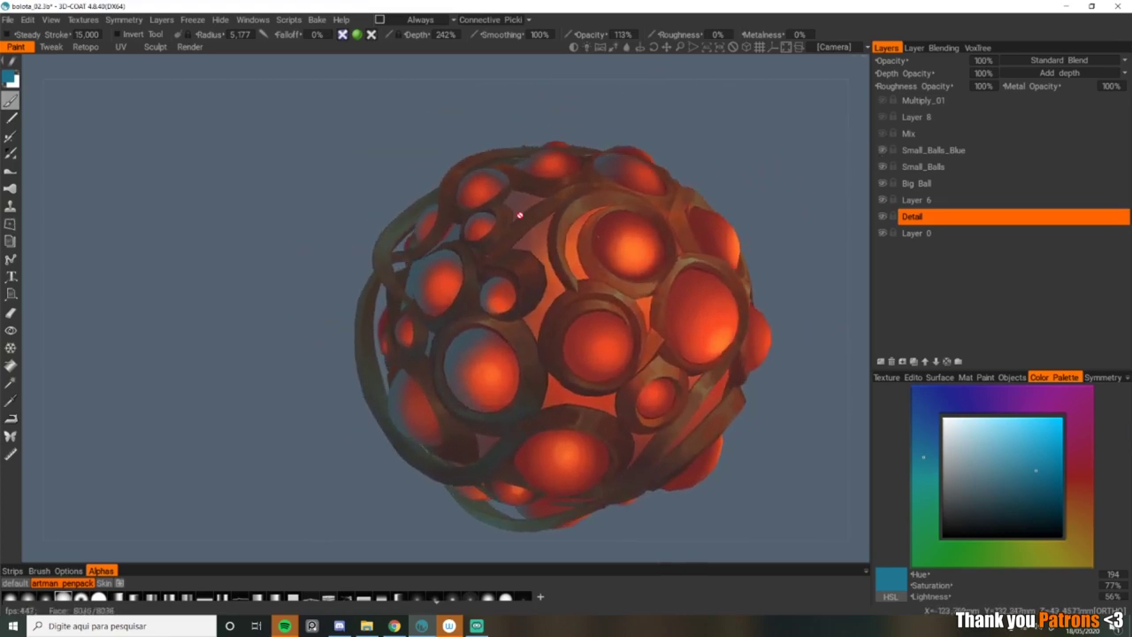
middle_click_drag(465, 254, 475, 251)
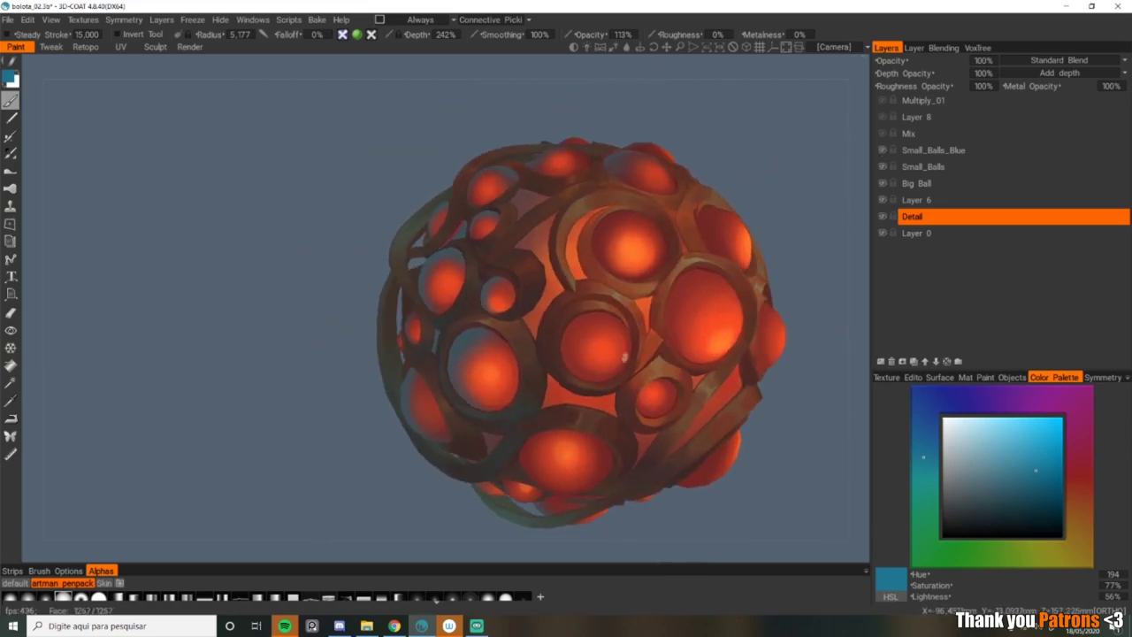
right_click_drag(706, 351, 657, 339, "alt")
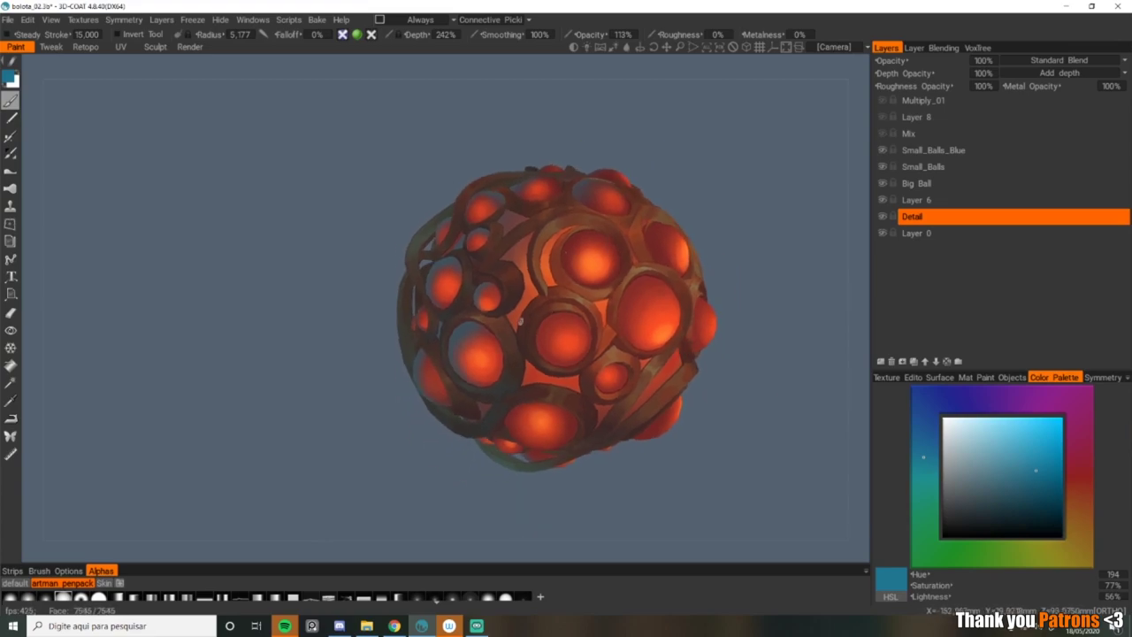
Step: Show the Mix layer and Layer 8, and inspect their effect on the ball's bluish side
scroll(682, 270, "up", 3)
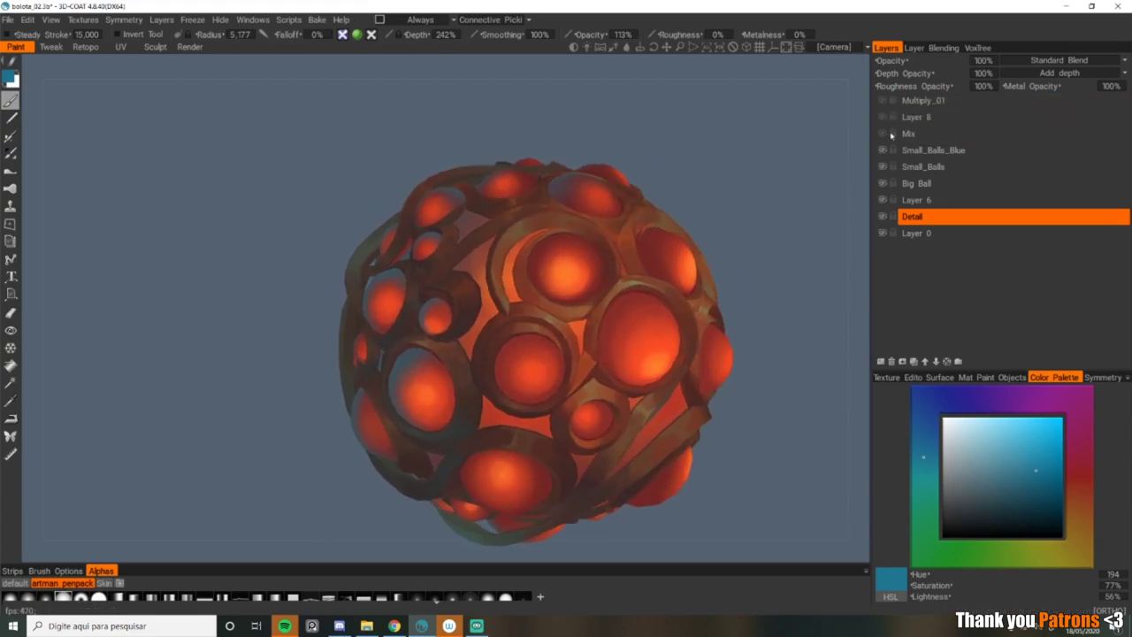
left_click(883, 135)
left_click(881, 119)
left_click_drag(542, 240, 680, 238, "alt")
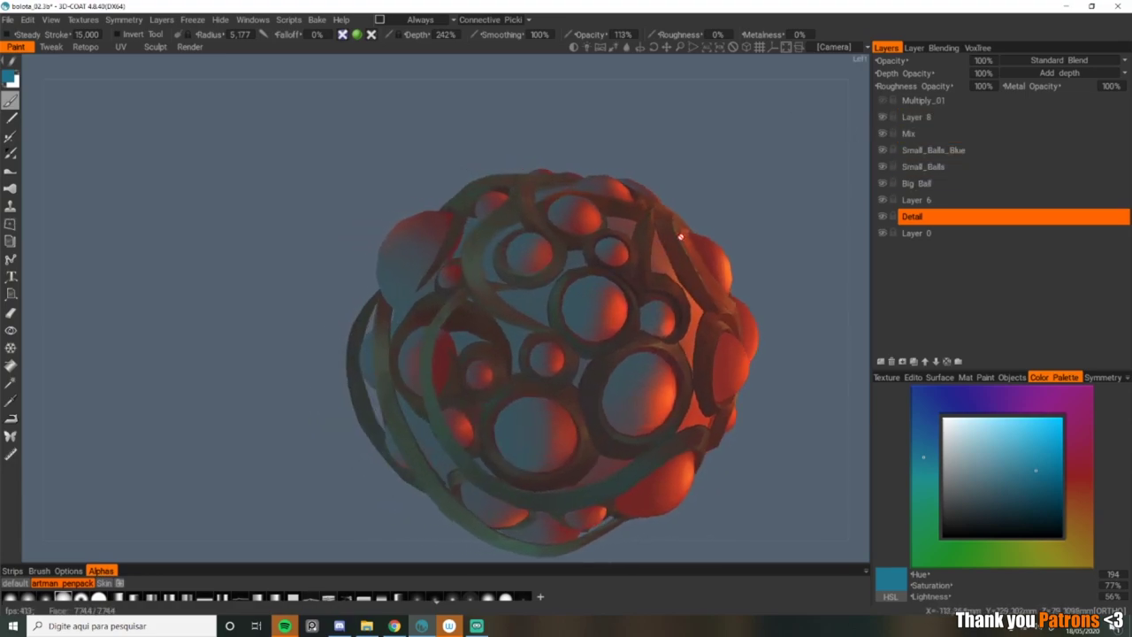
middle_click_drag(680, 238, 650, 218, "alt")
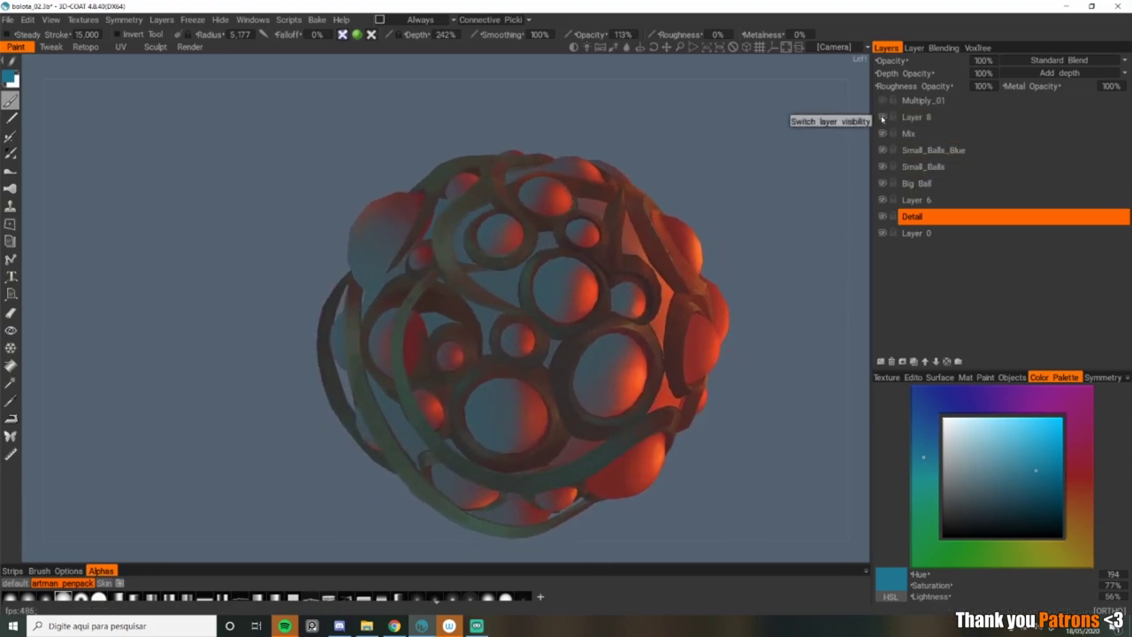
Step: Toggle Layer 8 off and on to compare its effect on the back and side of the ball
left_click(882, 118)
left_click(881, 118)
right_click_drag(625, 204, 677, 217, "alt")
left_click_drag(677, 218, 753, 245, "alt")
middle_click_drag(753, 245, 607, 238)
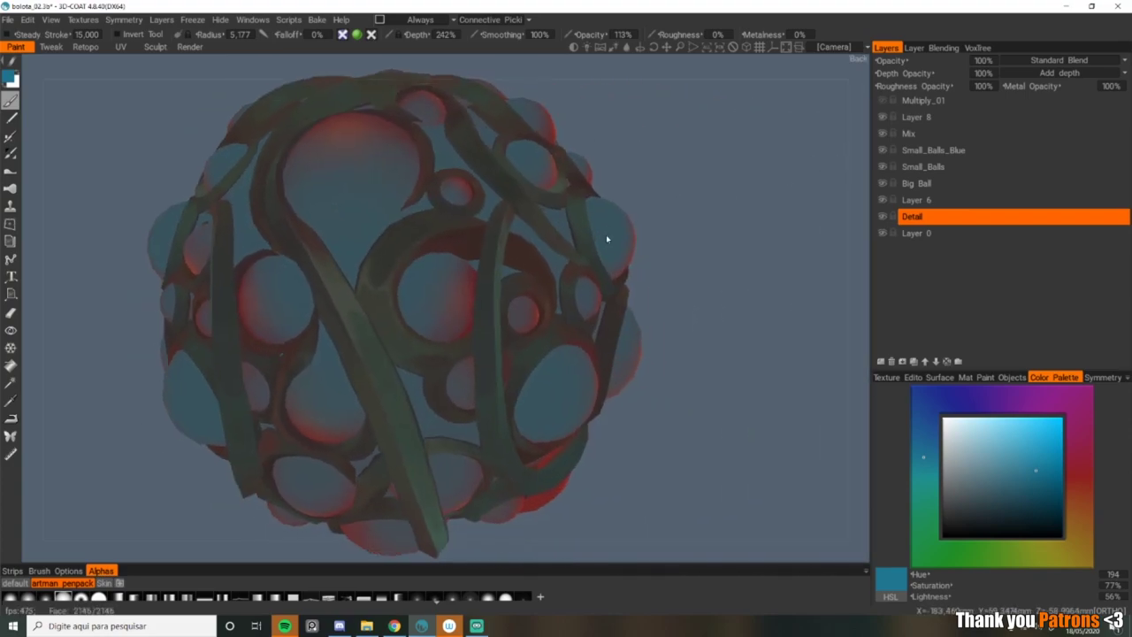
left_click(883, 120)
left_click_drag(629, 182, 855, 110)
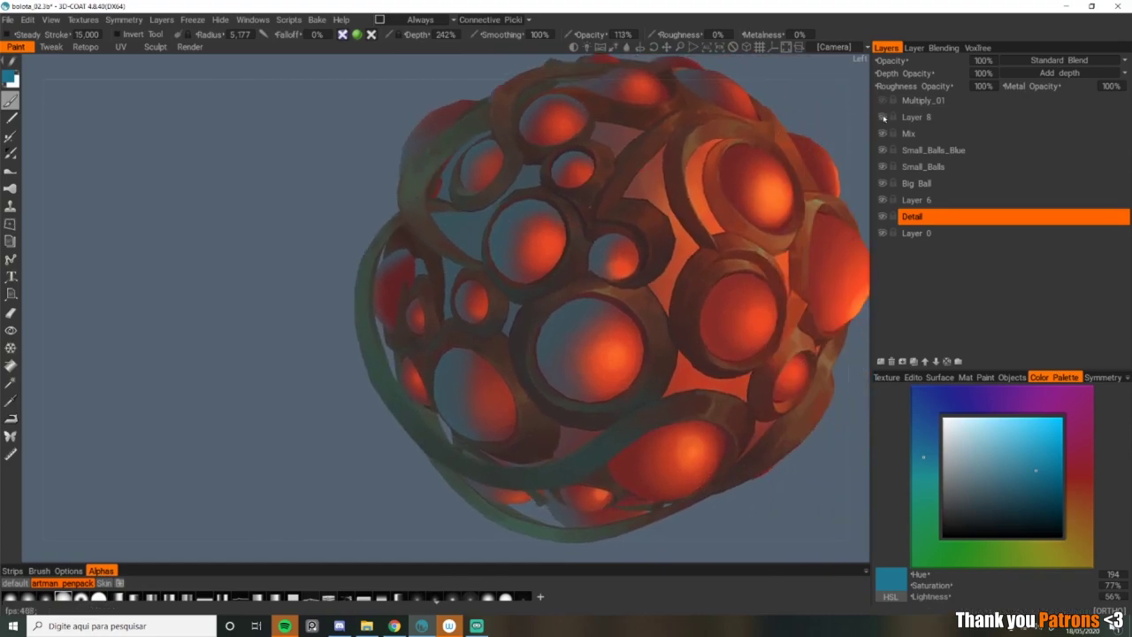
left_click_drag(784, 167, 687, 215)
Step: Select and show the Multiply_01 layer, and view the whole ball with all its layers visible
left_click(922, 103)
left_click(923, 103)
scroll(578, 180, "up", 2)
scroll(637, 235, "down", 2)
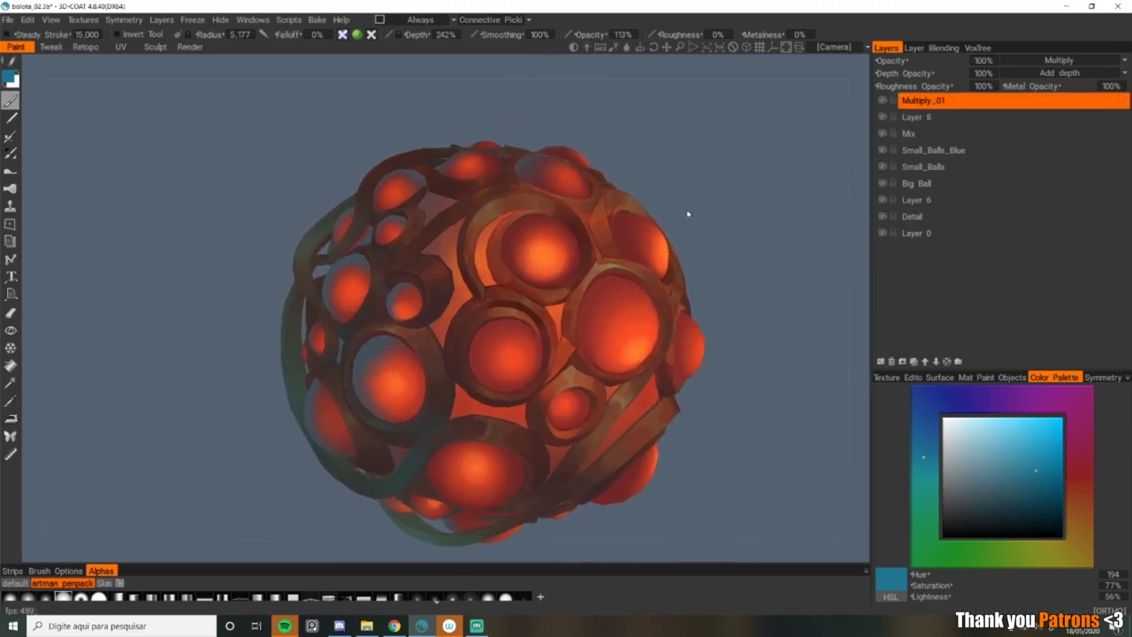
scroll(619, 213, "down", 3)
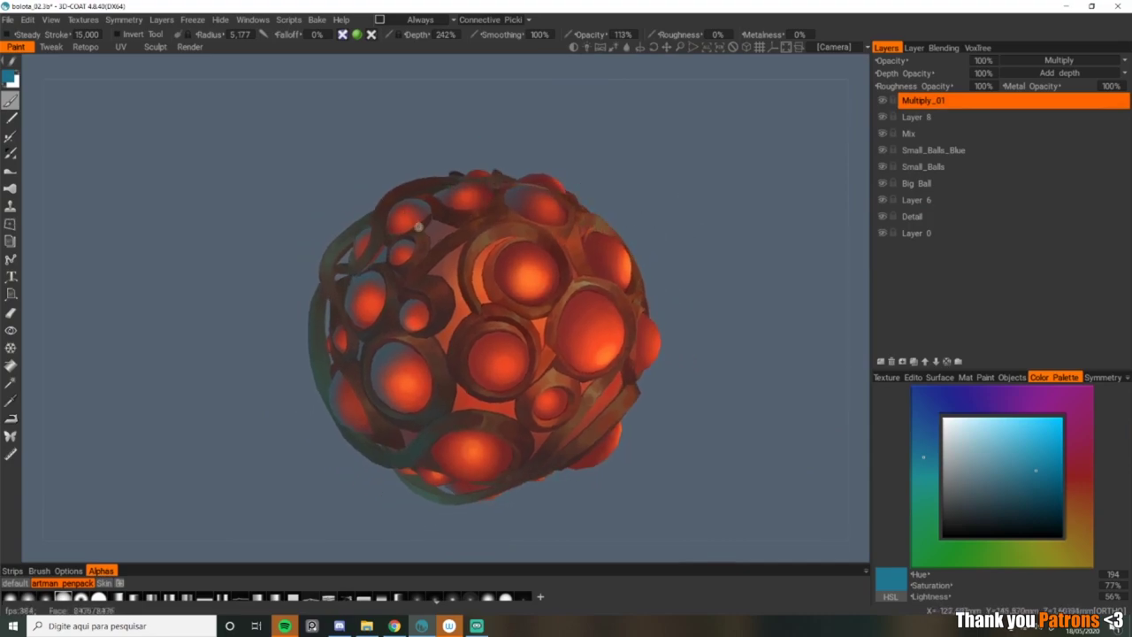
mouse_move(713, 261)
left_mouse_down()
mouse_move(726, 263)
mouse_move(701, 264)
mouse_move(726, 268)
left_mouse_up()
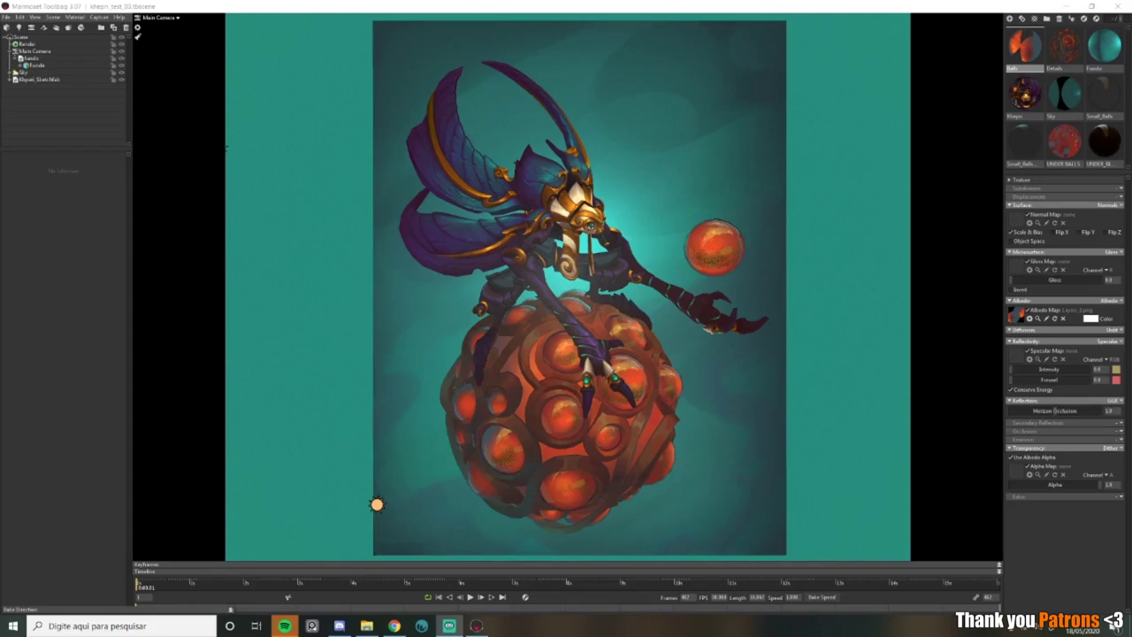
Step: Switch to the khepri_test_03 scene in Marmoset Toolbag, expand the Sketchfab model group and select the Khepri_Mesh object
key("super+e")
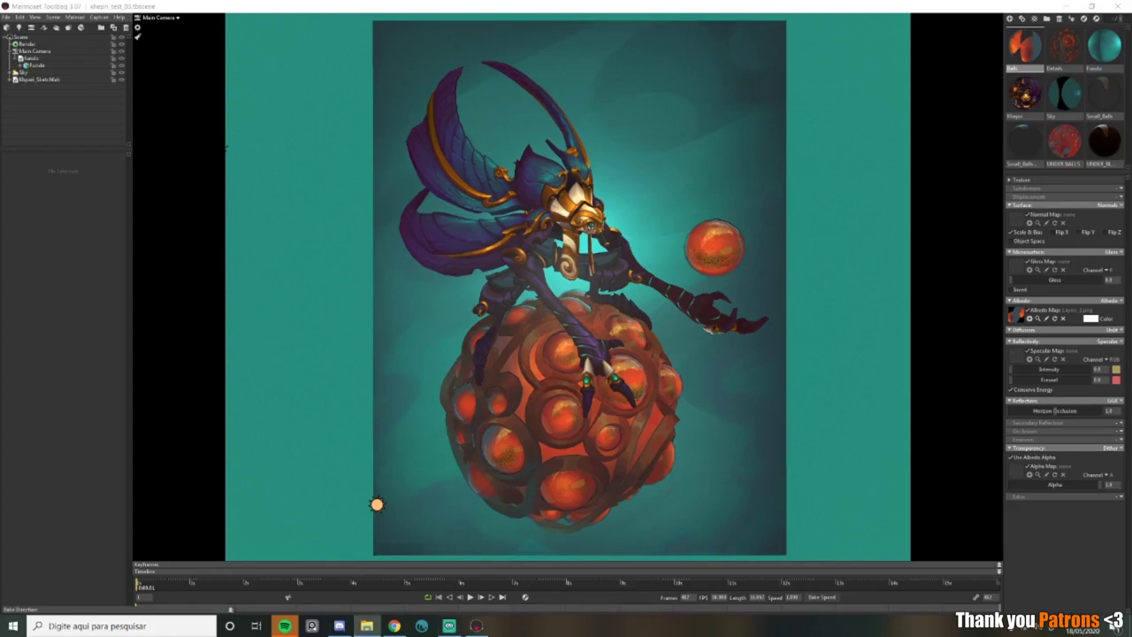
key("alt+Tab")
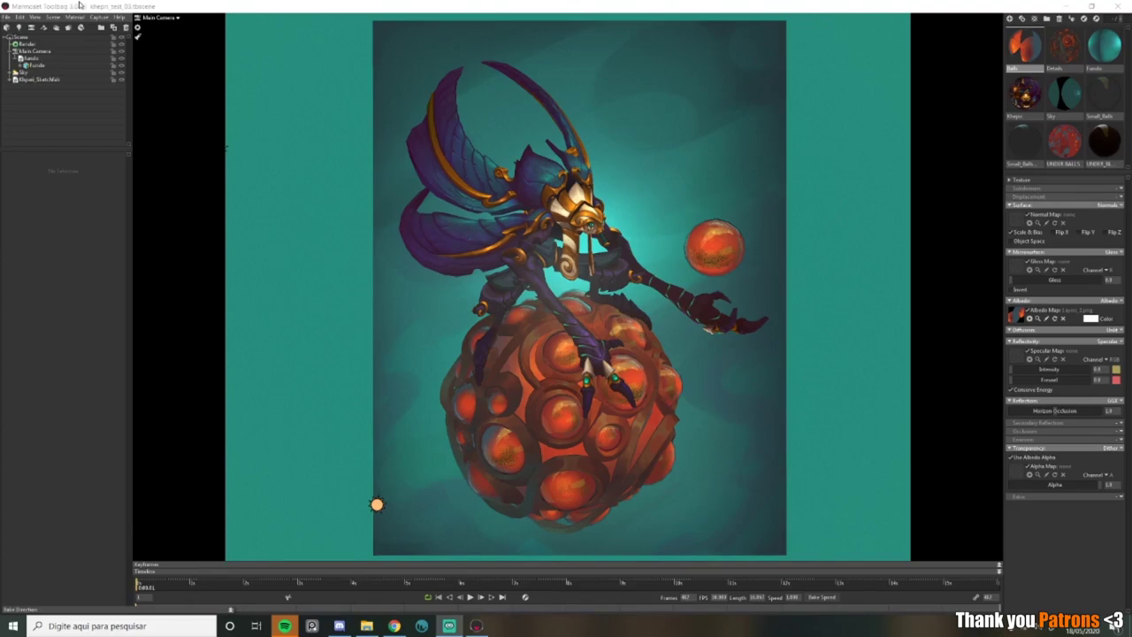
left_click(9, 81)
left_click(39, 89)
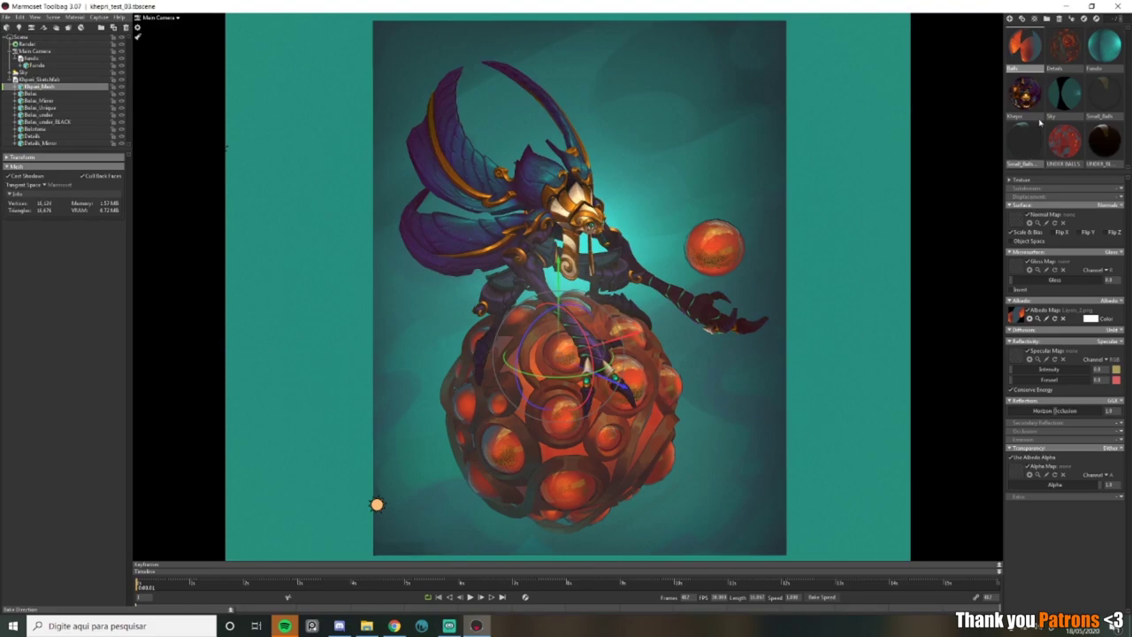
Step: Select the Khepri material and review its available diffusion modes, leaving the setting at Unlit
left_click(1025, 91)
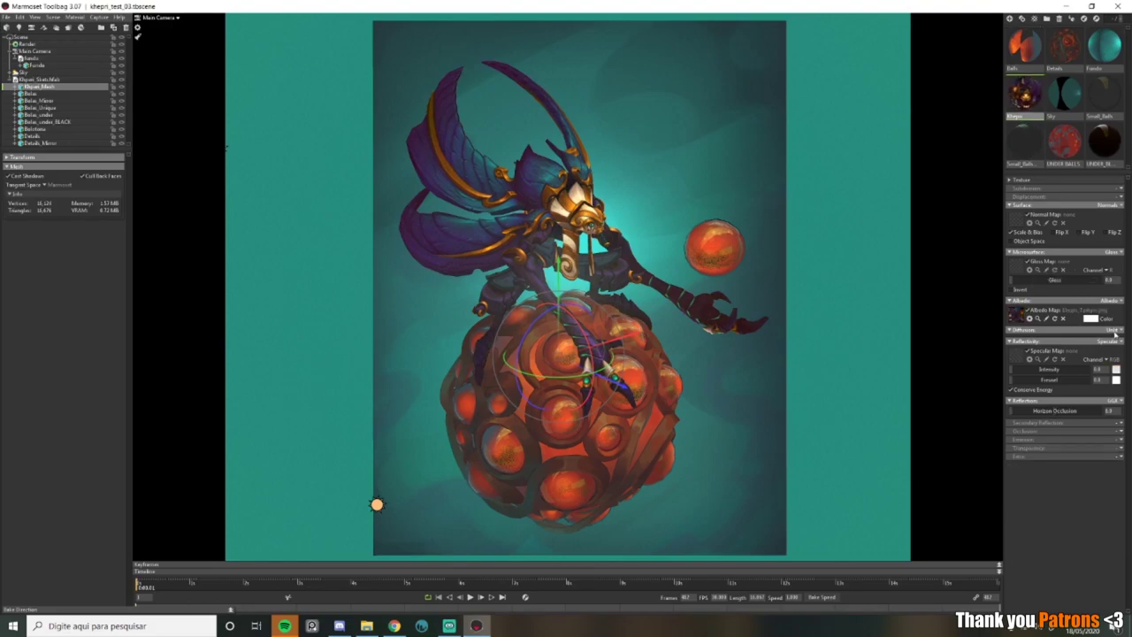
left_click(1112, 330)
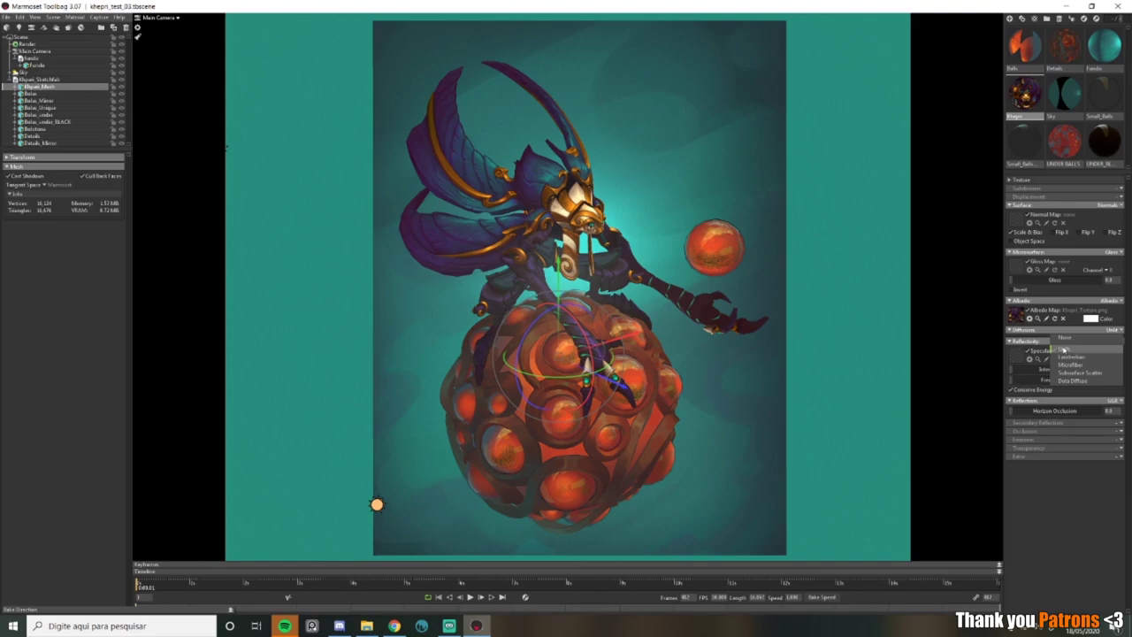
left_click(1091, 512)
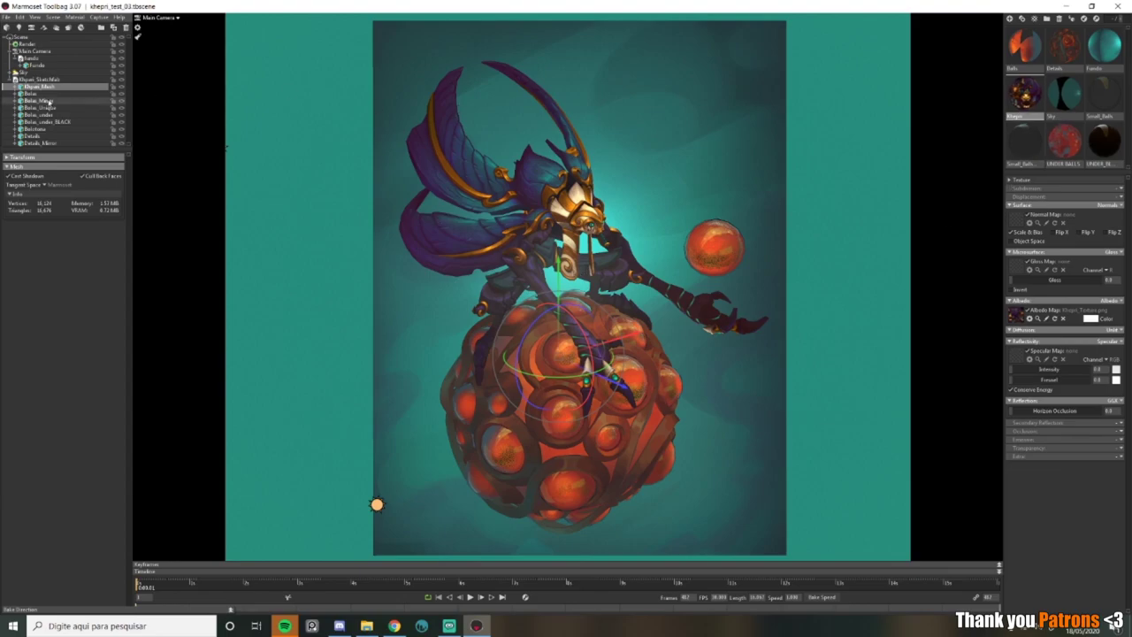
Step: Select the Bolas_Mirror mesh and examine the shading on the balls and the character from different angles and distances
left_click(40, 93)
left_click(50, 101)
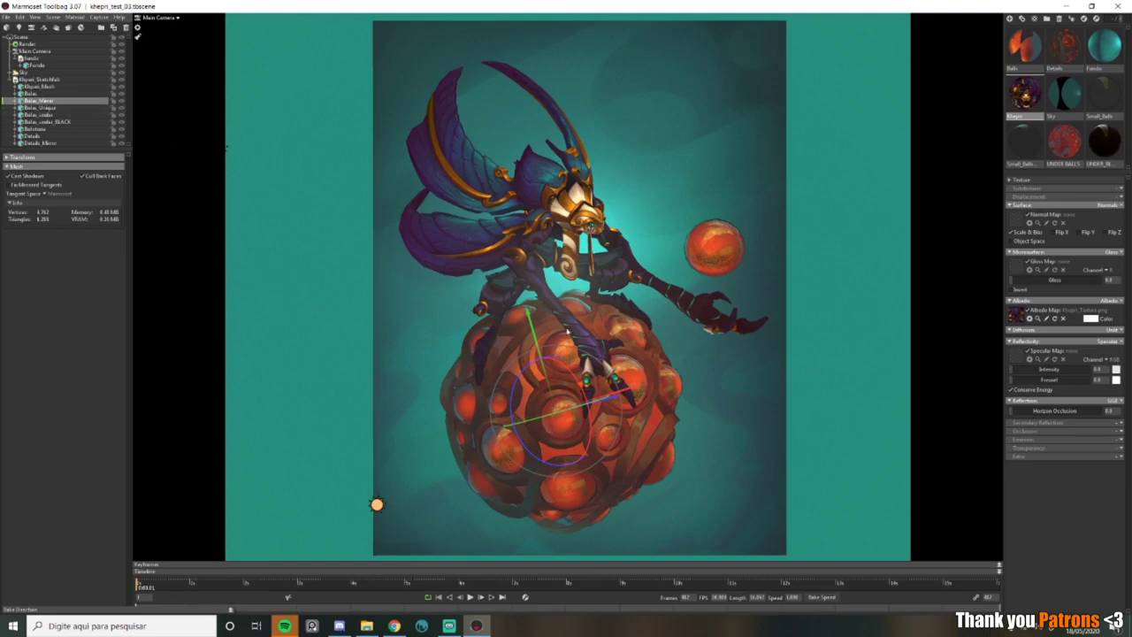
scroll(723, 300, "up", 5)
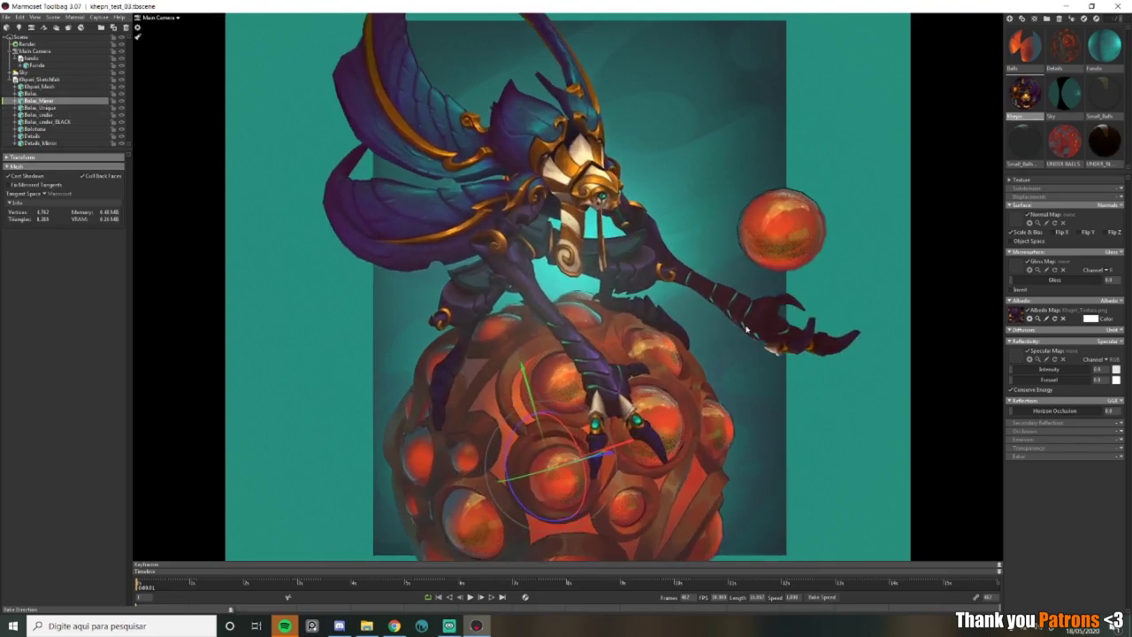
left_click_drag(737, 303, 703, 351)
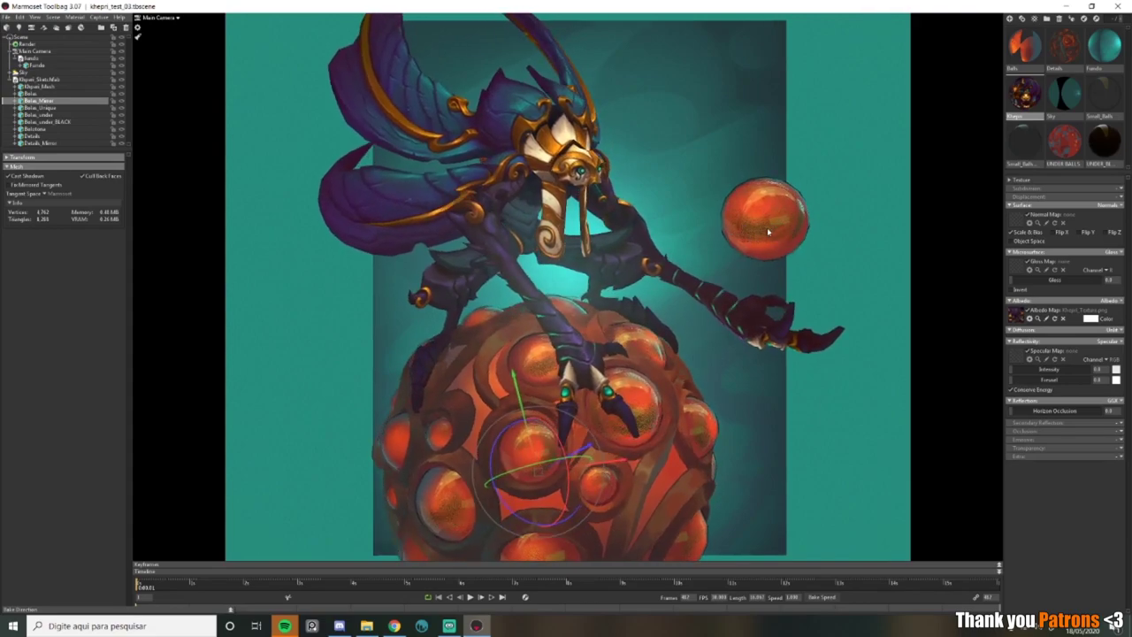
left_click_drag(682, 398, 674, 425)
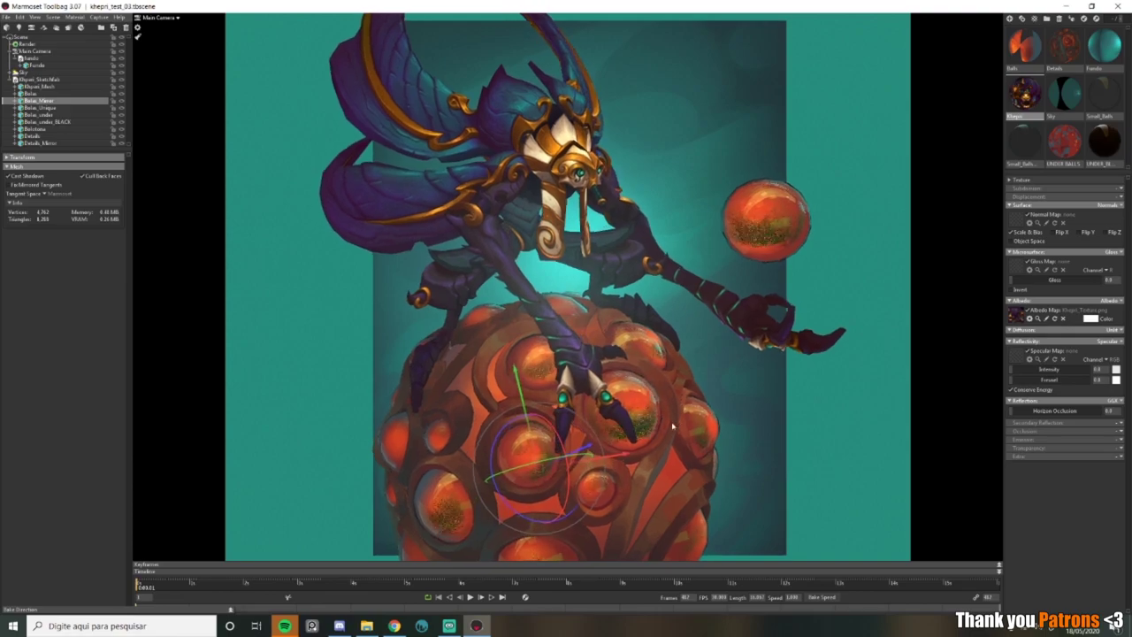
scroll(674, 426, "down", 3)
middle_click_drag(675, 425, 680, 383)
scroll(680, 383, "up", 4)
left_click_drag(680, 382, 772, 382)
scroll(724, 404, "down", 3)
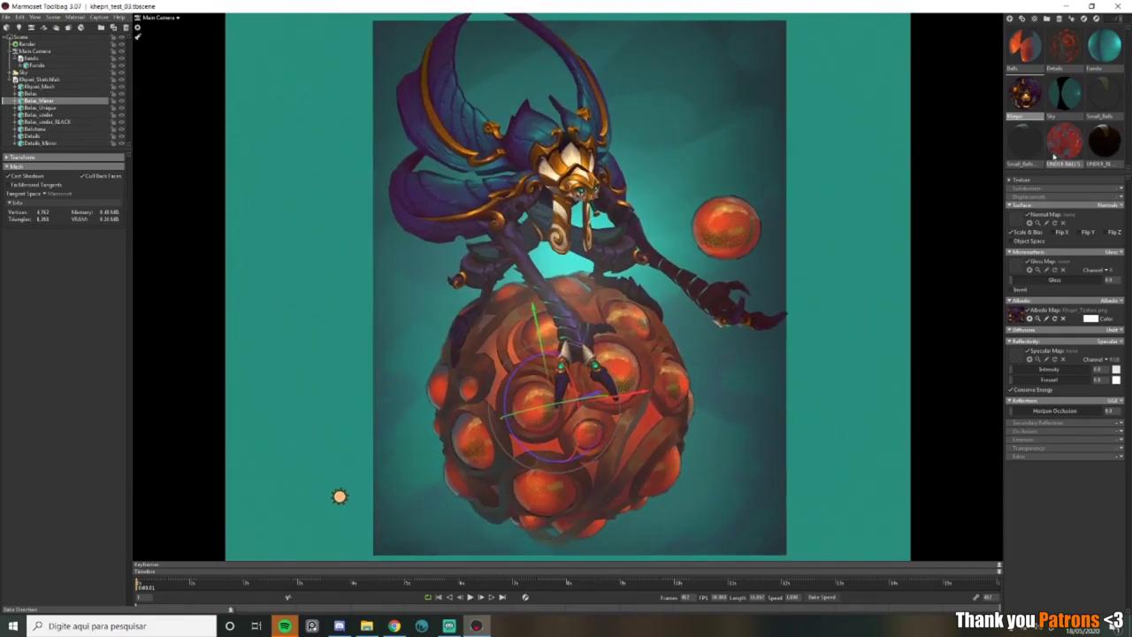
Step: Review the Refraction transparency settings of the two Small_Balls materials and examine the balls from different angles
left_click(1101, 99)
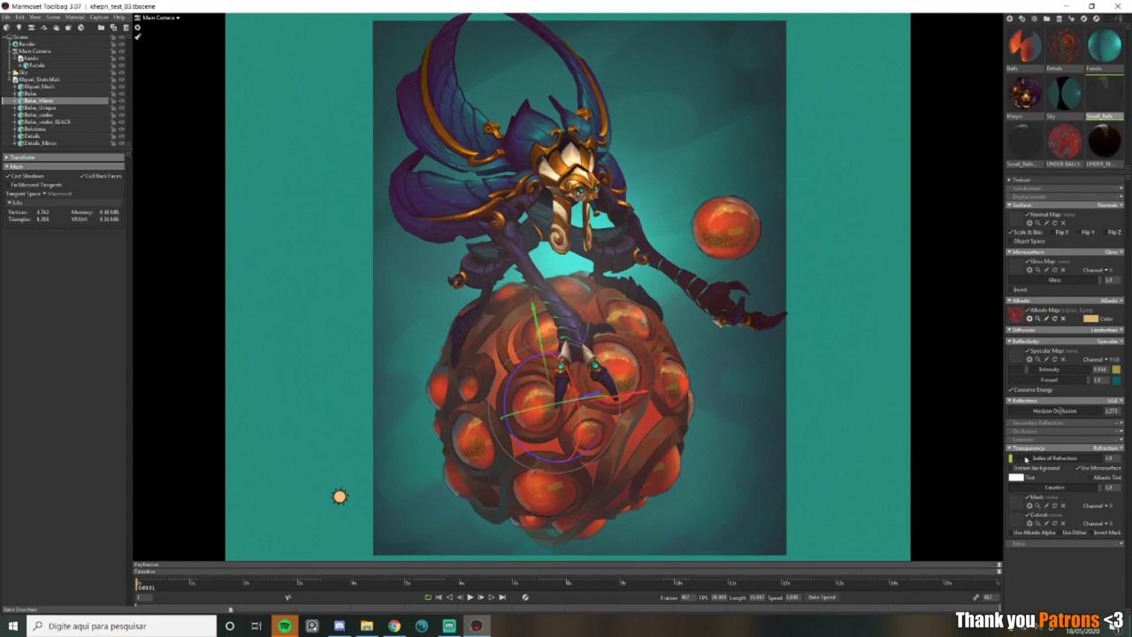
mouse_move(1013, 458)
left_mouse_down()
mouse_move(1026, 455)
mouse_move(1009, 452)
left_mouse_up()
left_click(1033, 139)
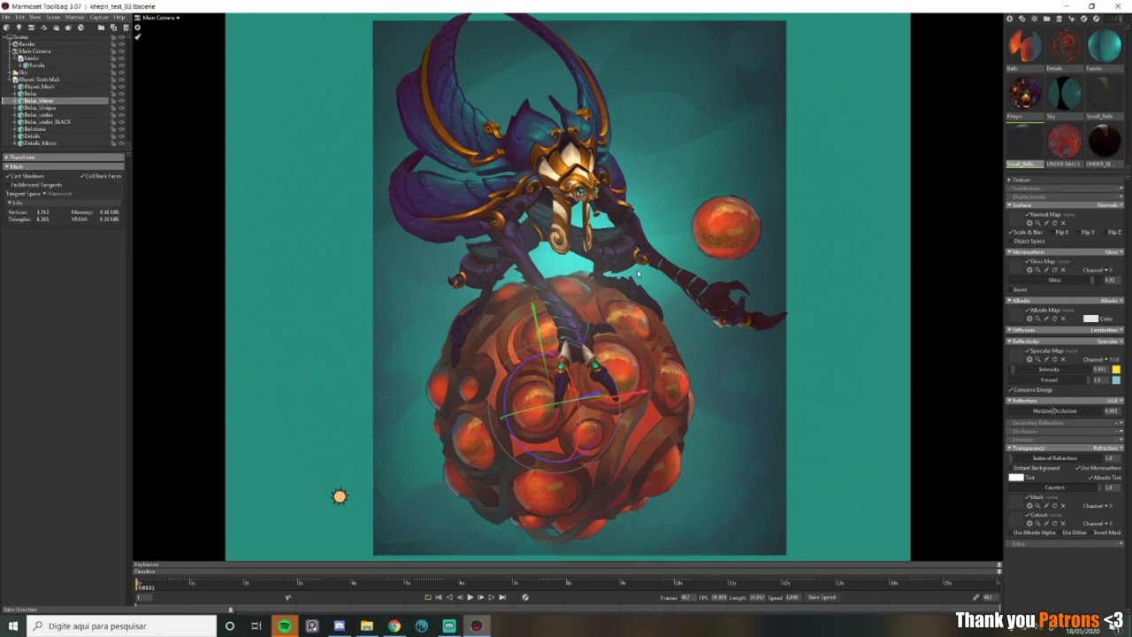
left_click_drag(638, 273, 524, 325)
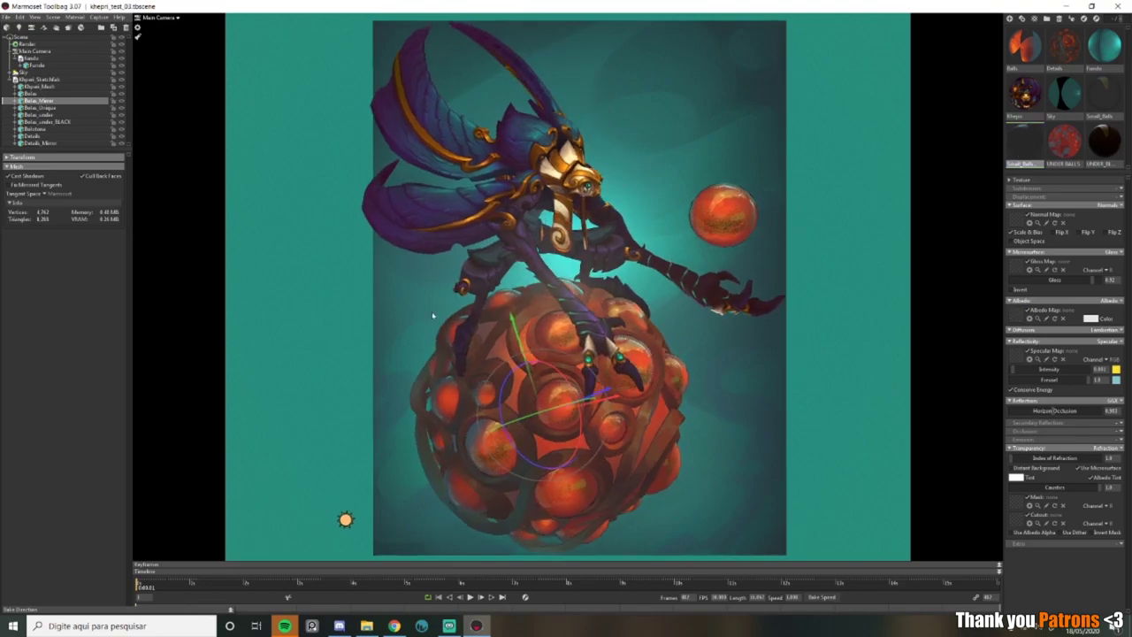
left_click_drag(507, 301, 590, 323)
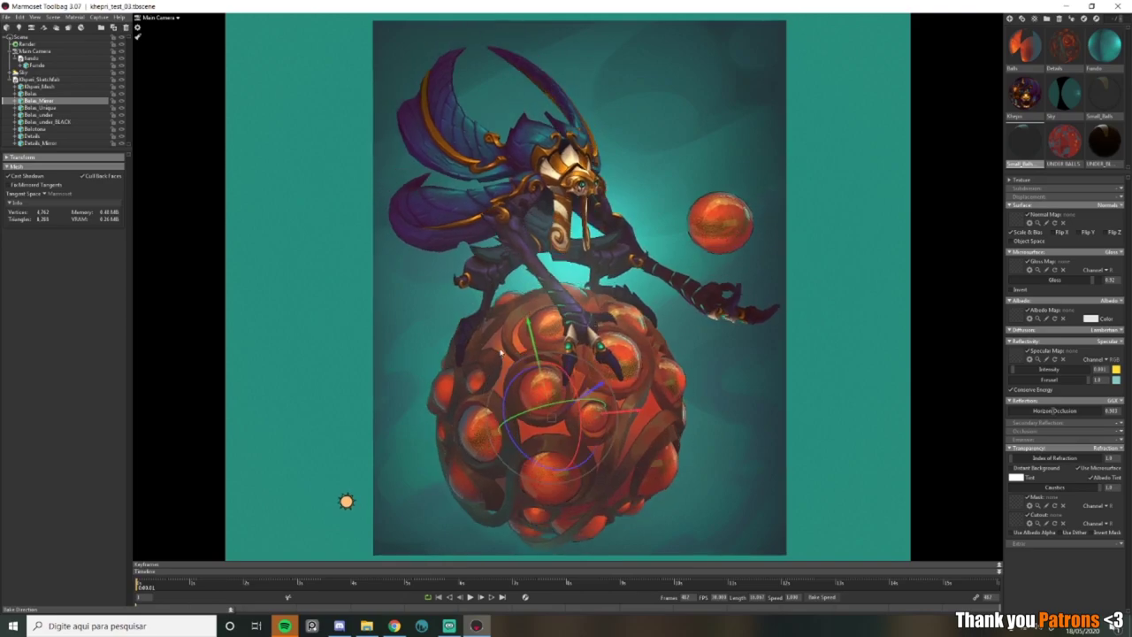
Step: Compare gloss and specular intensity between the two Small_Balls materials, testing the second one's intensity and restoring it before checking the balls' shine
left_click(1105, 93)
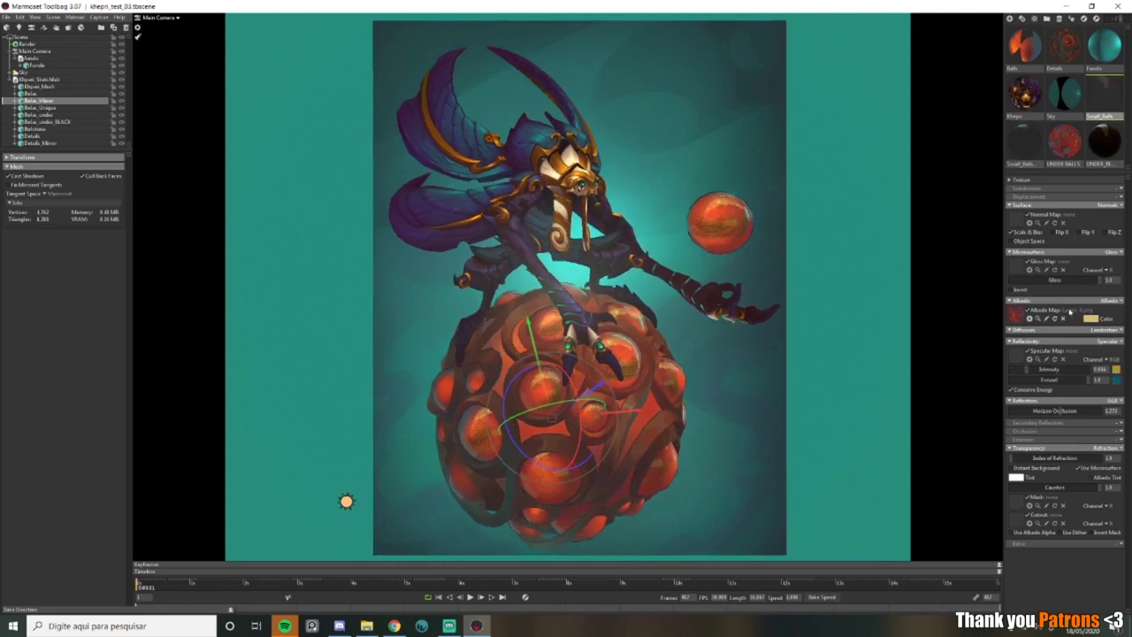
left_click_drag(1091, 280, 1100, 280)
left_click_drag(1027, 366, 1028, 366)
left_click(1024, 139)
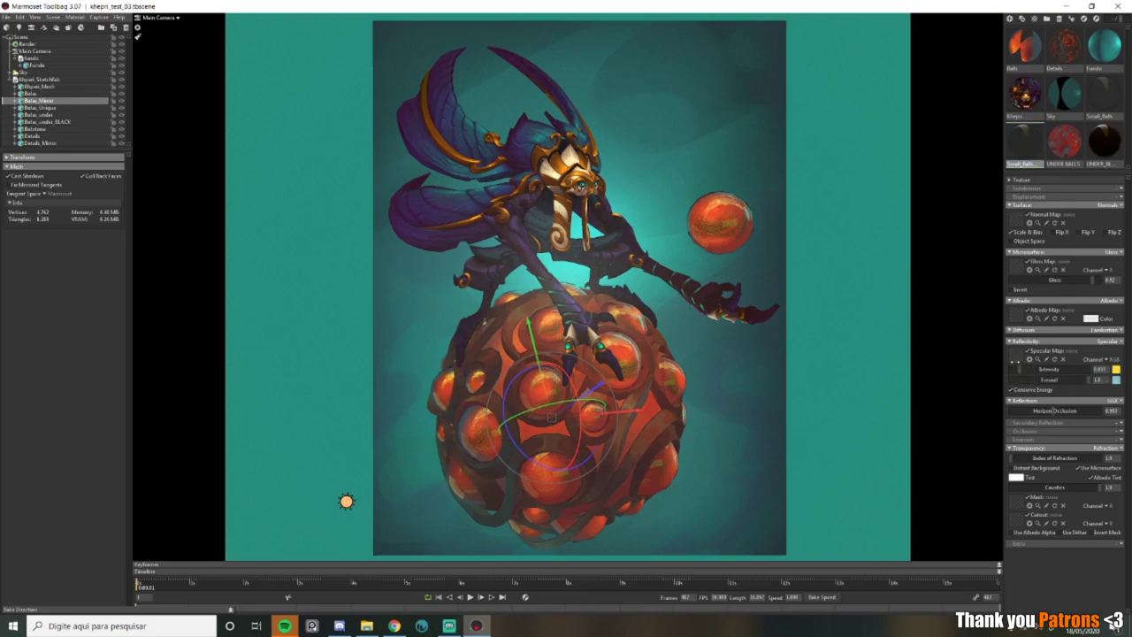
left_click_drag(1014, 361, 1013, 360)
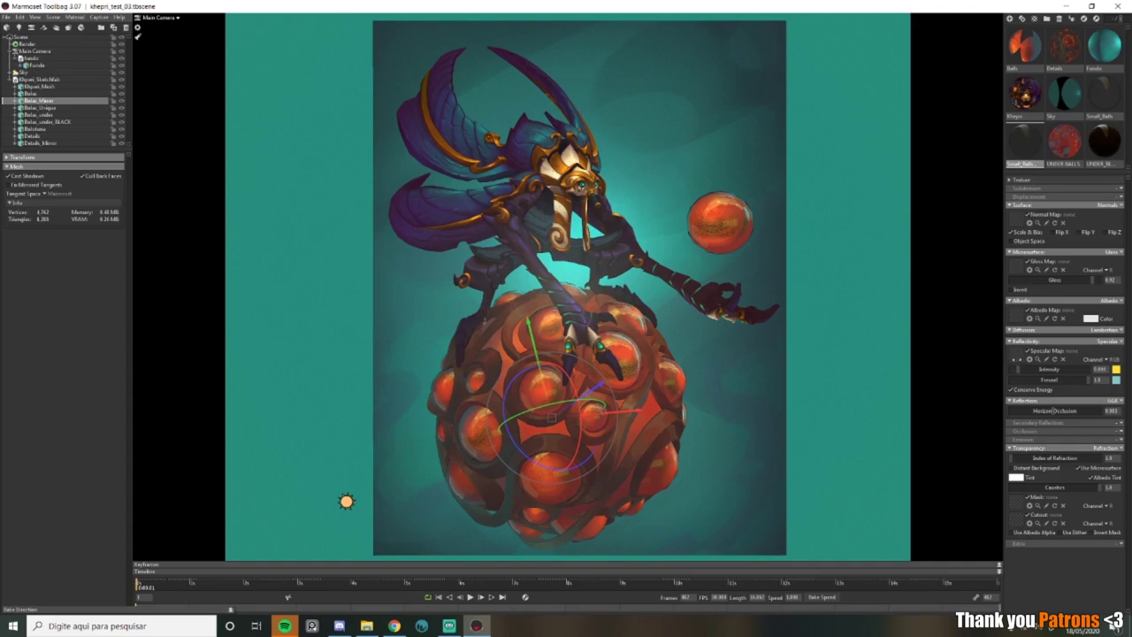
left_click_drag(738, 355, 699, 348)
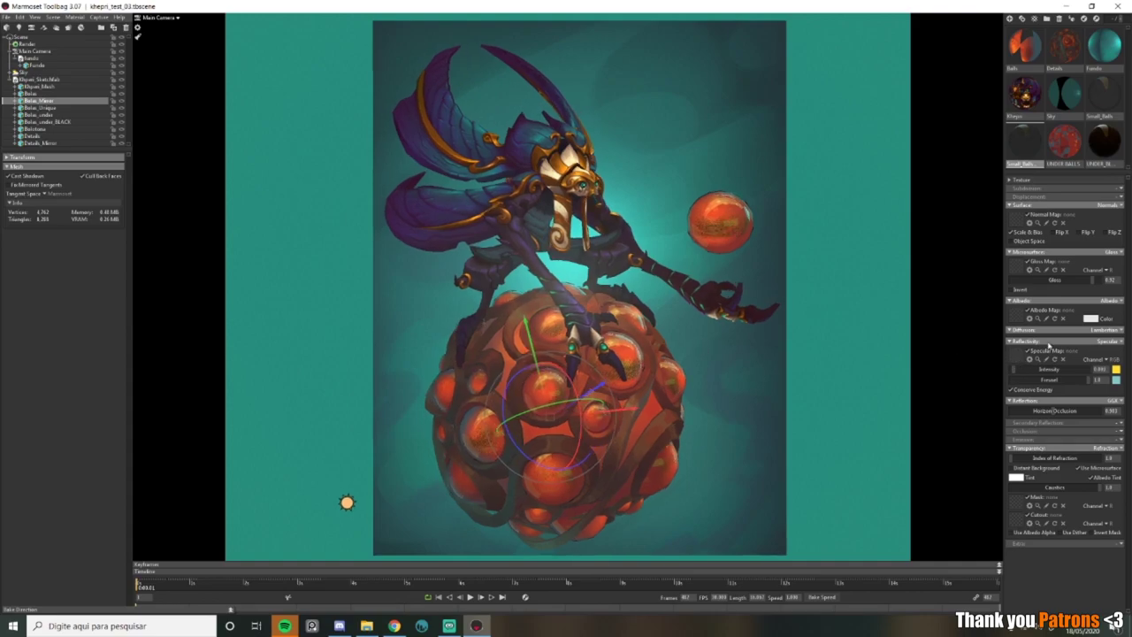
Step: Review the settings of the UNDER BALLS material and the dark material beside it, examining the ball up close and from farther away
left_click(1072, 142)
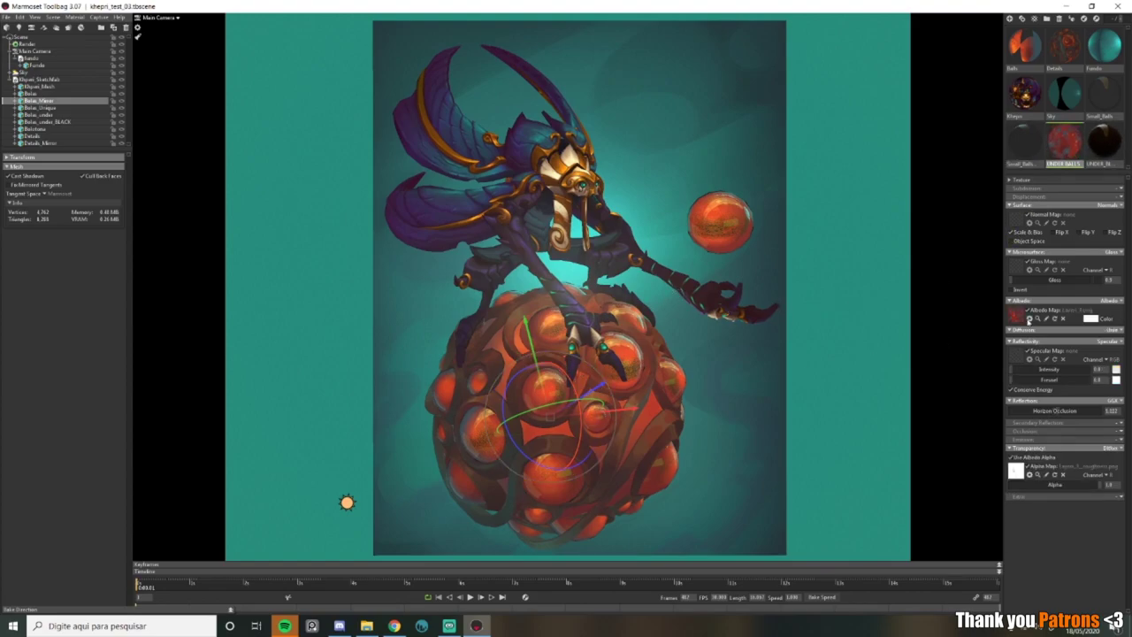
scroll(680, 350, "up", 5)
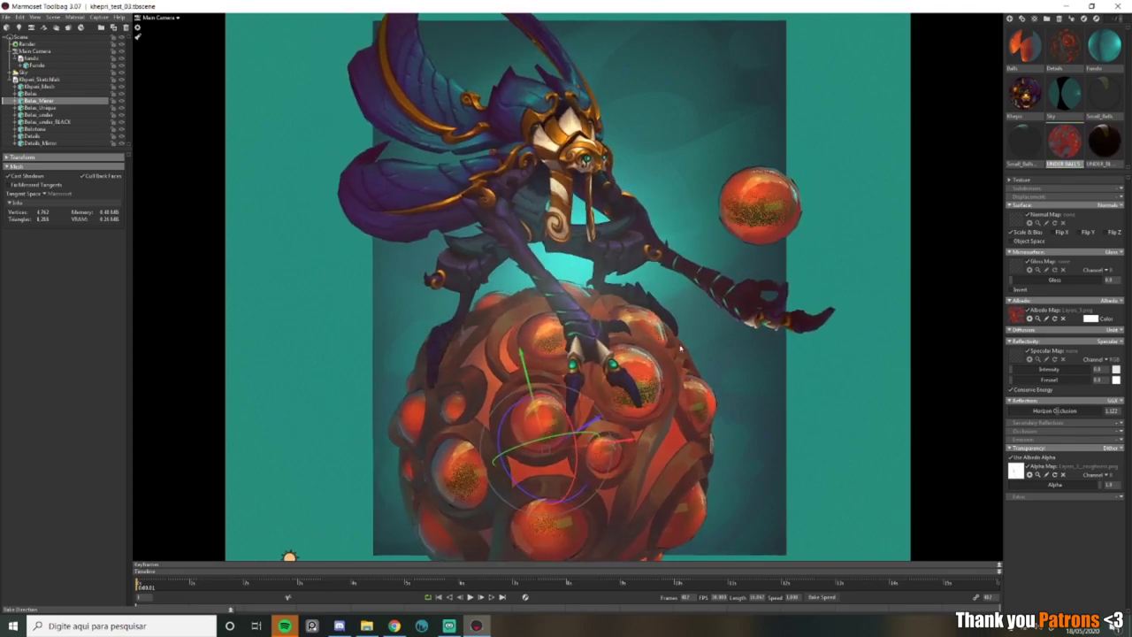
scroll(680, 350, "down", 4)
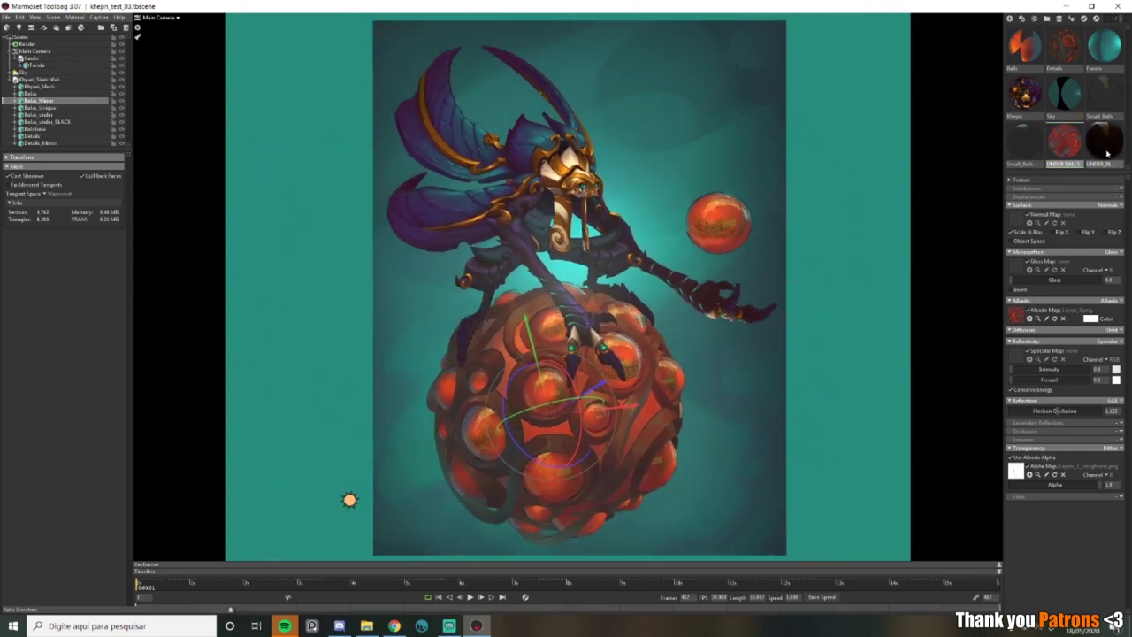
left_click(1104, 141)
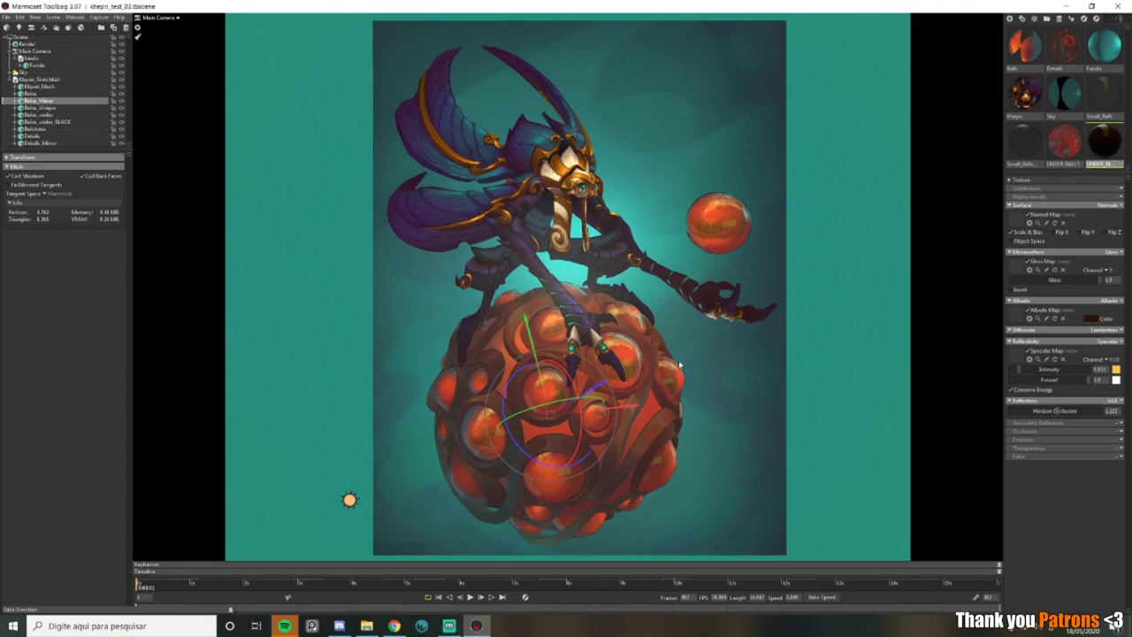
scroll(664, 357, "up", 2)
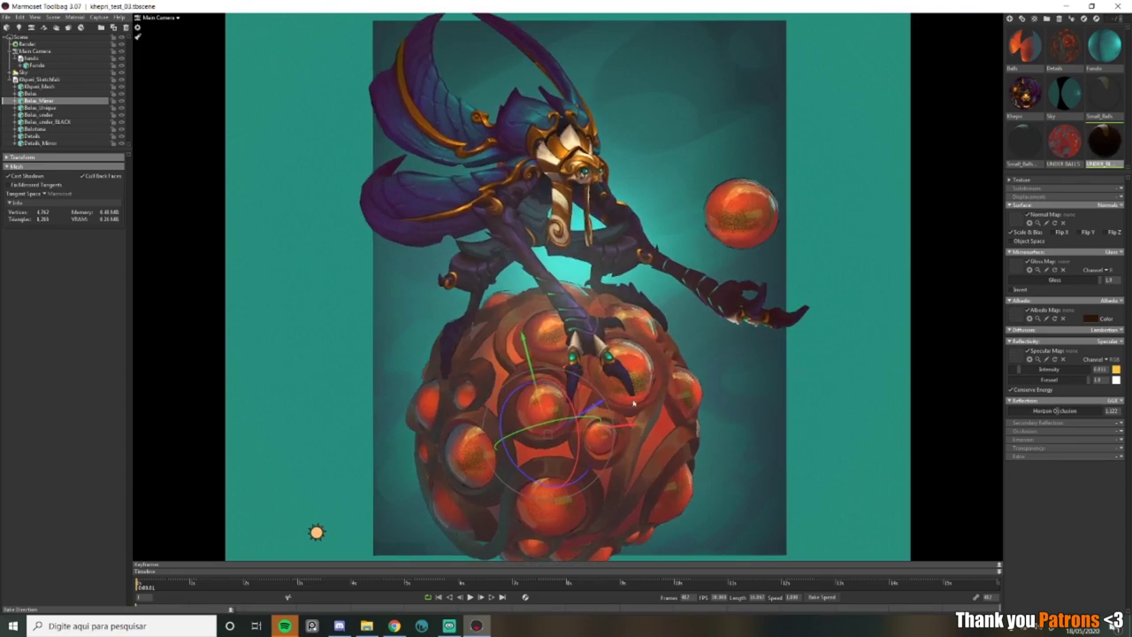
scroll(807, 412, "down", 2)
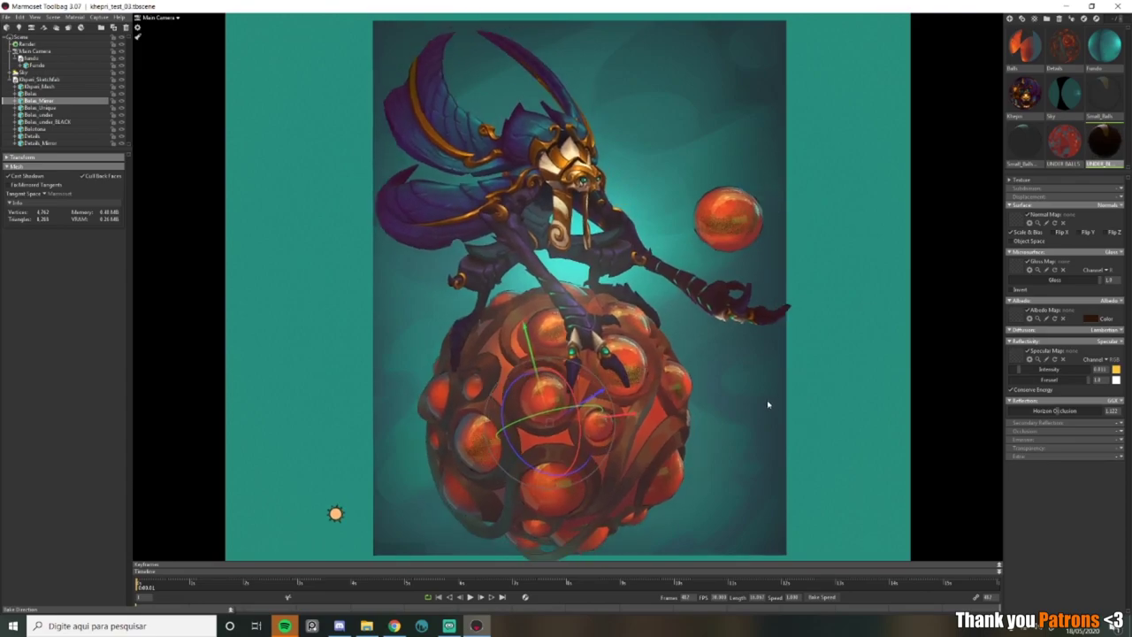
Step: Review the UNDER BALLS material's transparency modes, keeping Dither, and inspect the Small_Balls__UNDER__opacity image among the files for its alpha map
left_click(1072, 153)
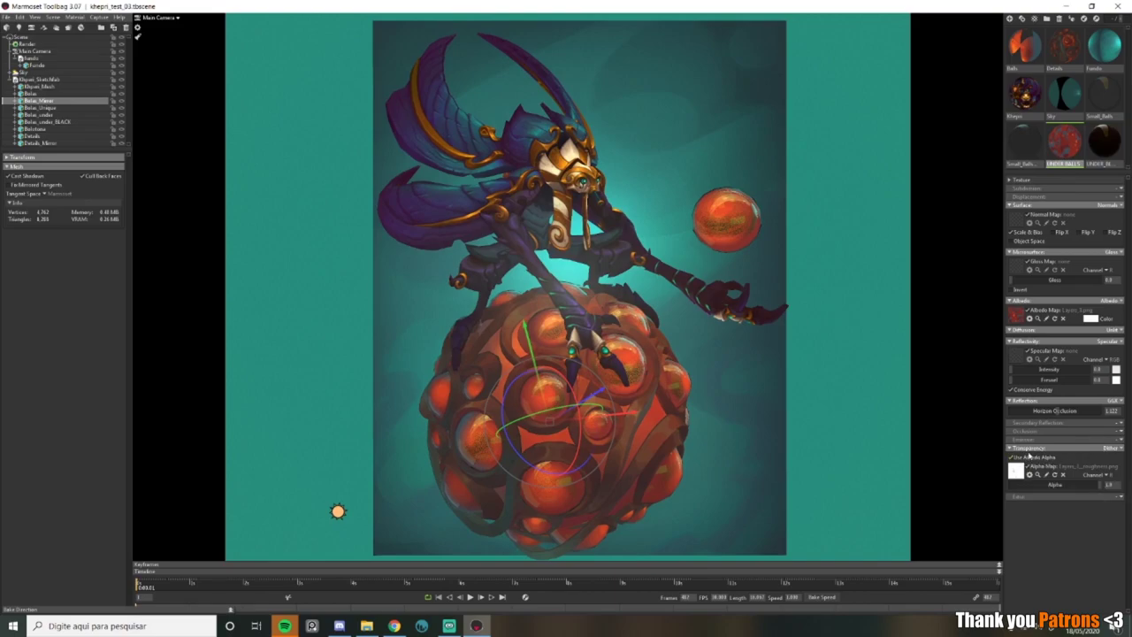
left_click(1113, 448)
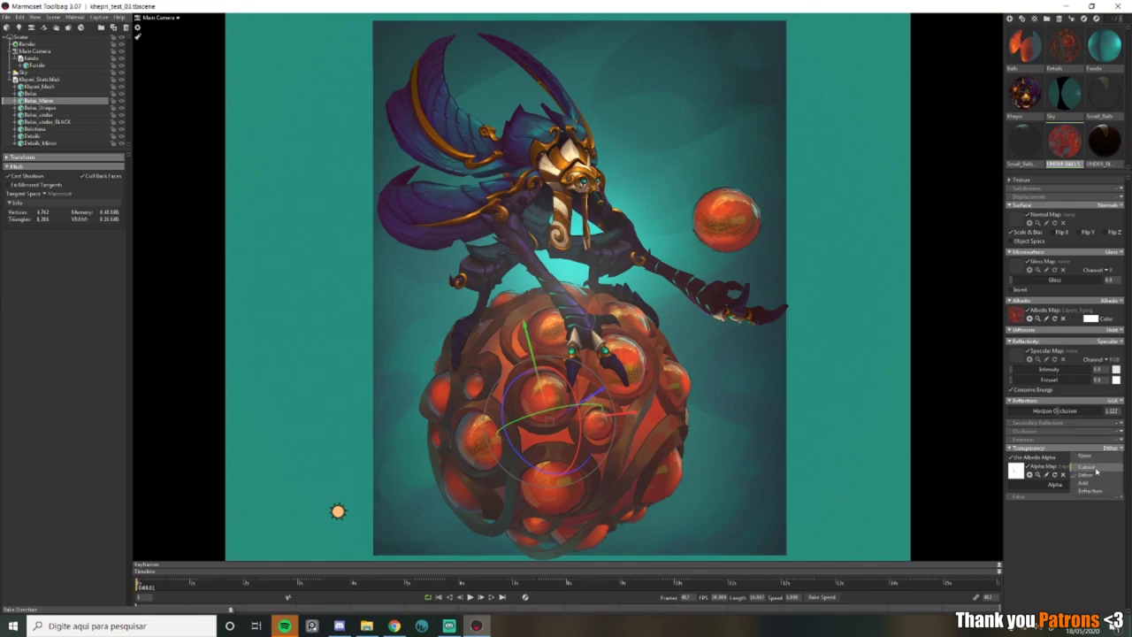
left_click(1088, 475)
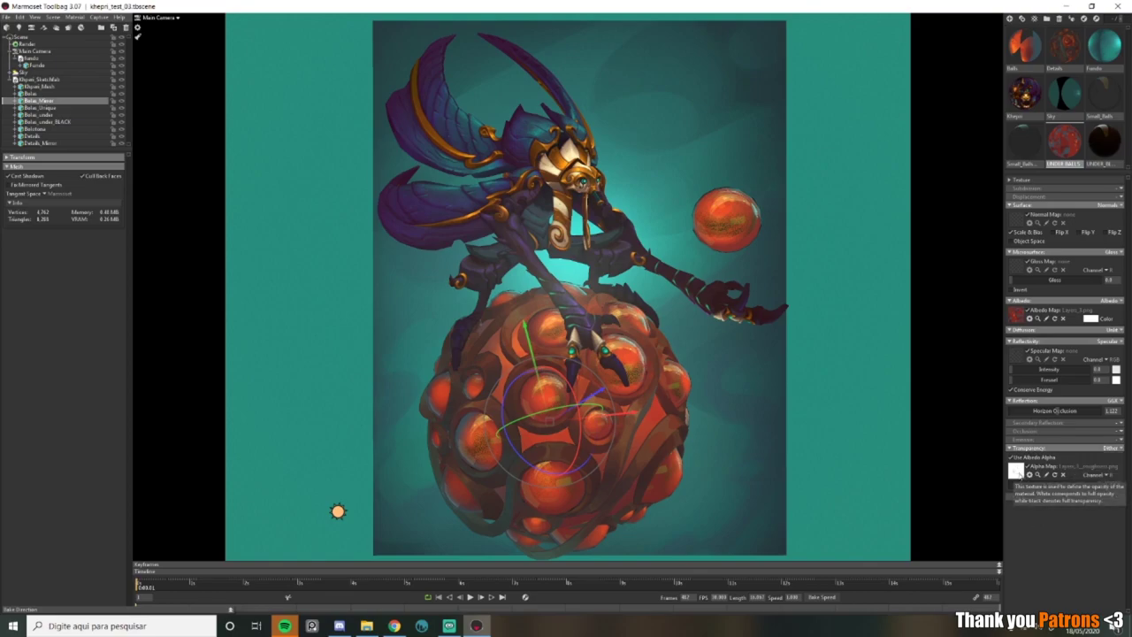
left_click(1017, 471)
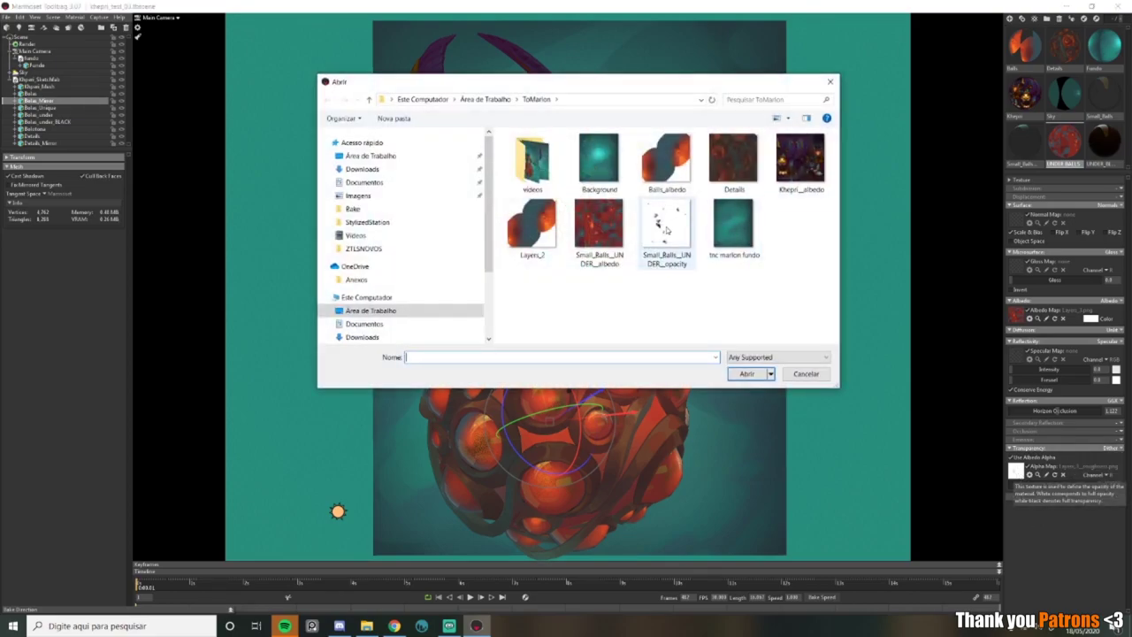
left_click(663, 228)
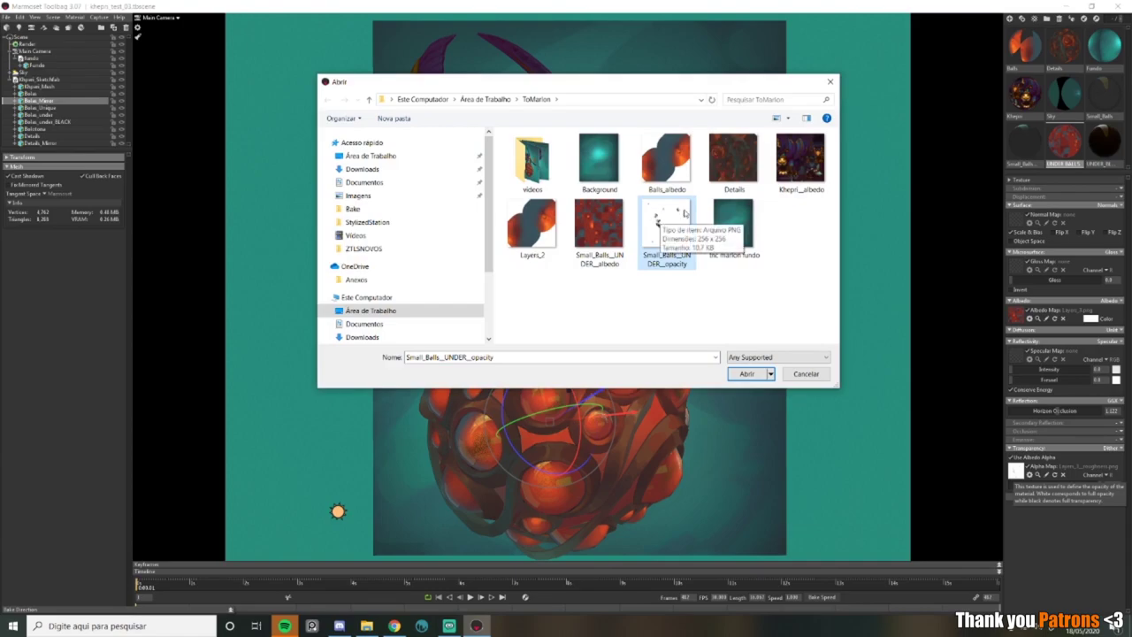
double_click(661, 226)
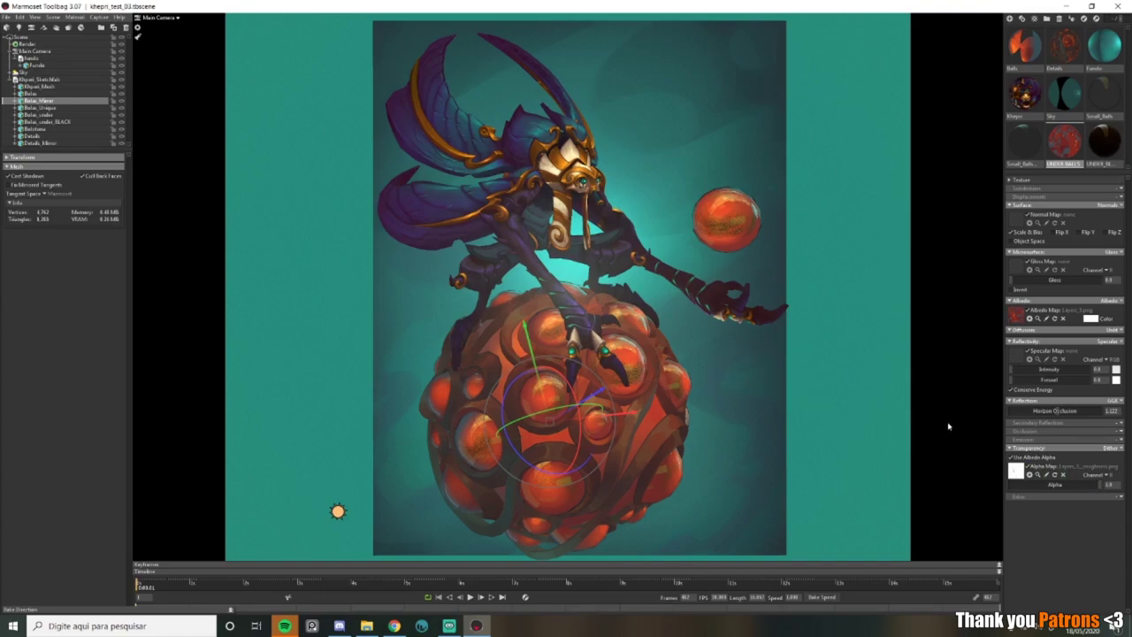
Step: Try Cutout transparency on the UNDER BALLS material and return it to Dither
left_click(1117, 448)
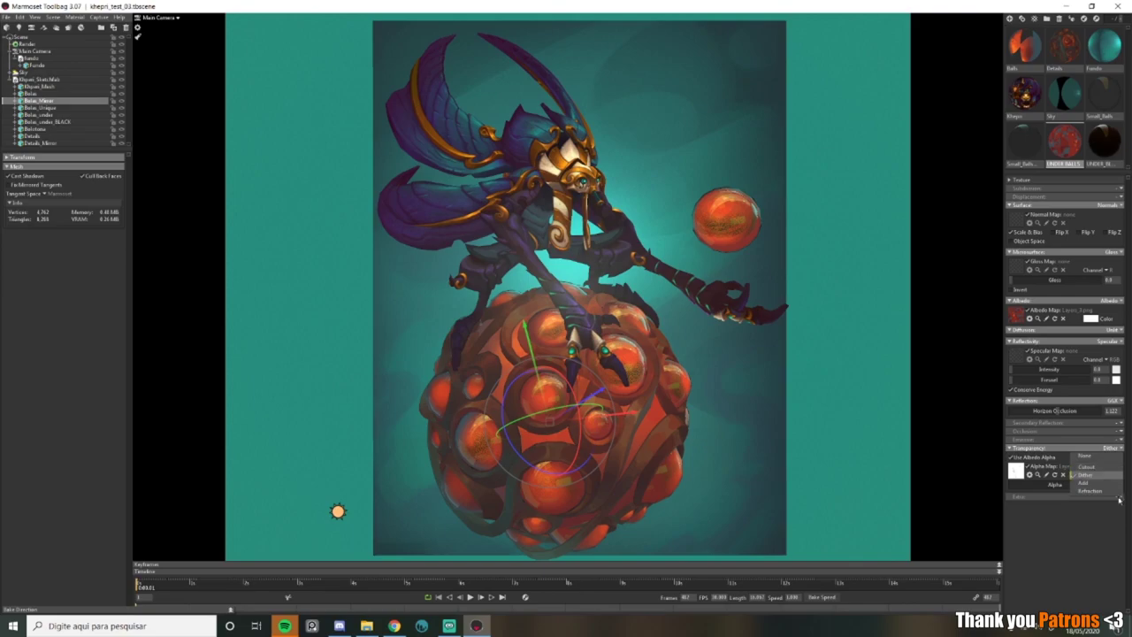
left_click(1074, 467)
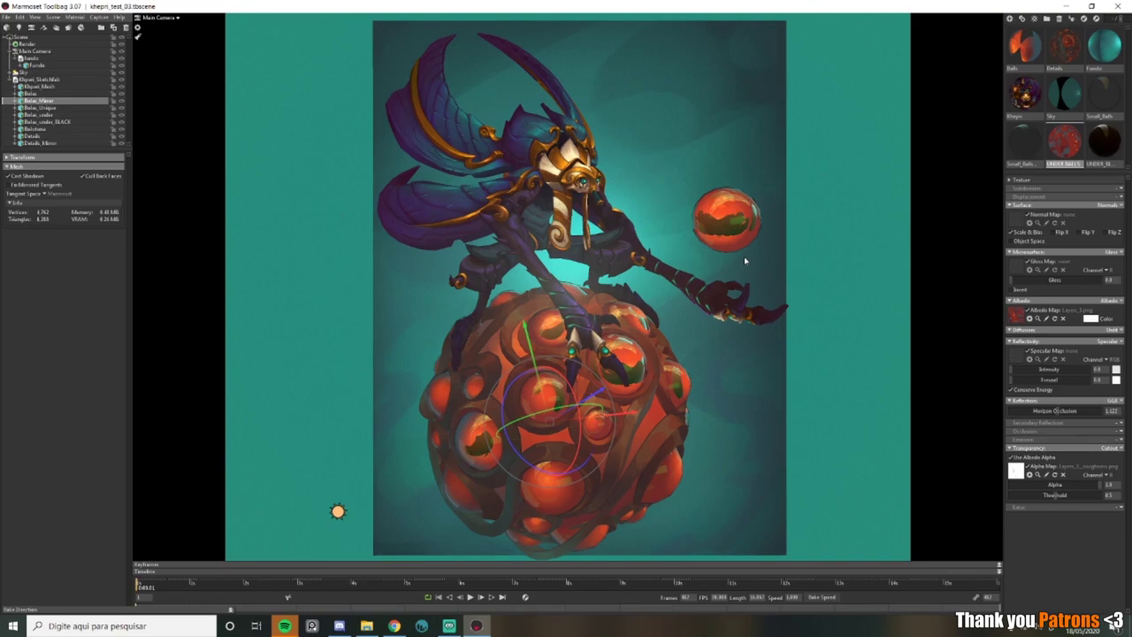
left_click(1105, 449)
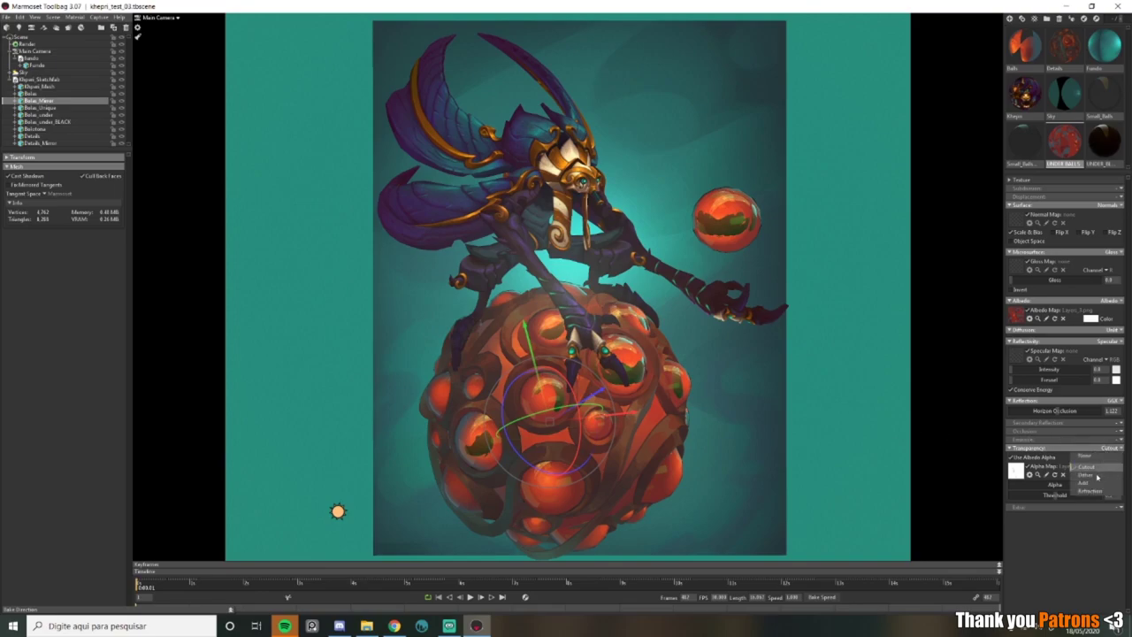
left_click(1088, 478)
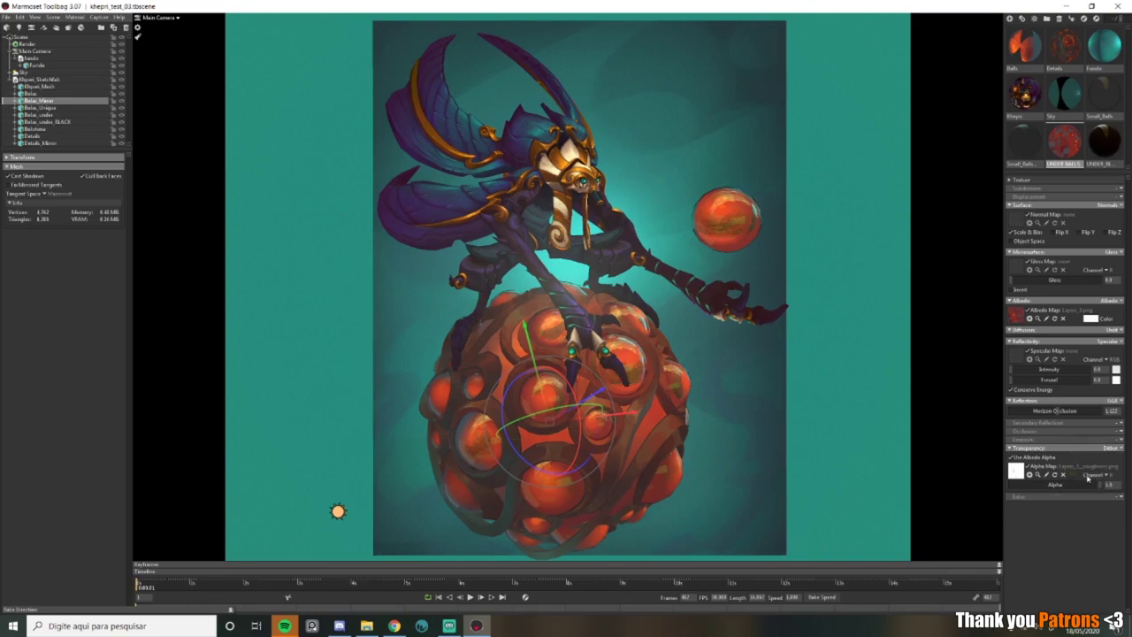
Step: Select the dark UNDER material and inspect its albedo color in the Color Picker without keeping any change
left_click(1104, 139)
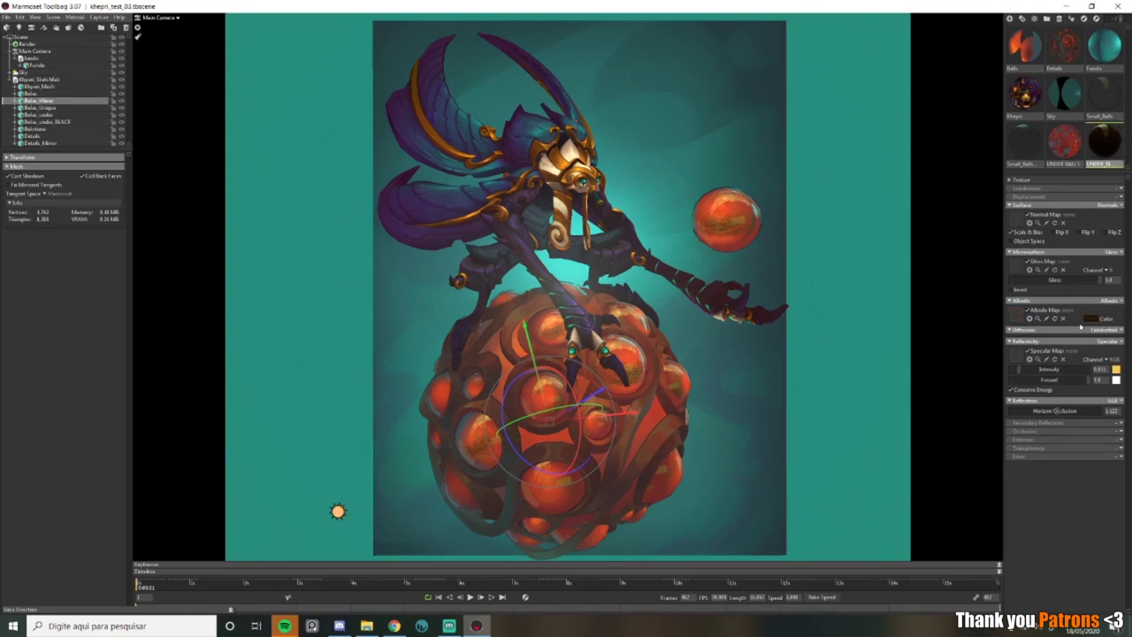
left_click(1090, 319)
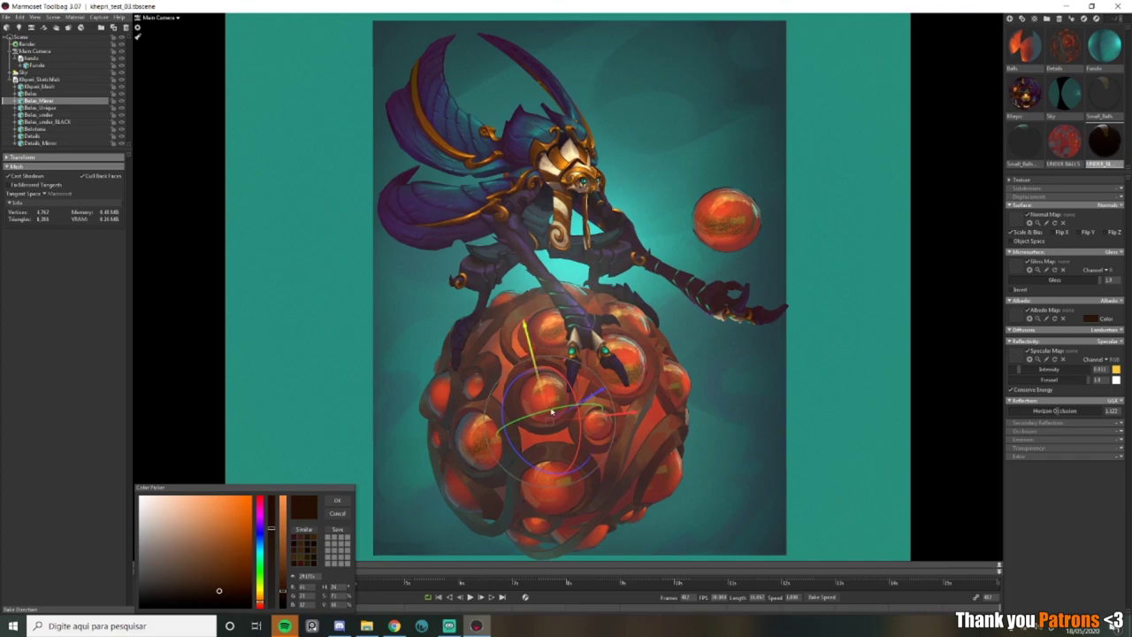
mouse_move(226, 566)
left_mouse_down()
mouse_move(232, 550)
mouse_move(215, 536)
mouse_move(203, 587)
mouse_move(200, 547)
mouse_move(203, 575)
mouse_move(259, 570)
mouse_move(233, 545)
left_mouse_up()
left_click(349, 515)
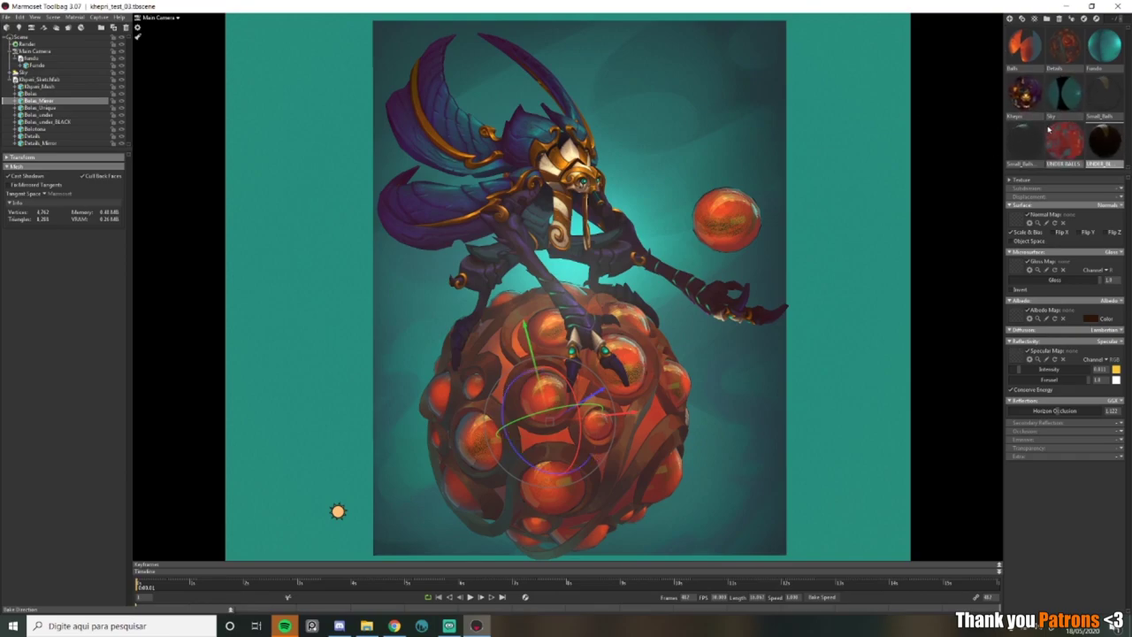
Step: Compare the settings of the Fundo and Sky materials, finishing with the Fundo material selected
left_click(1105, 50)
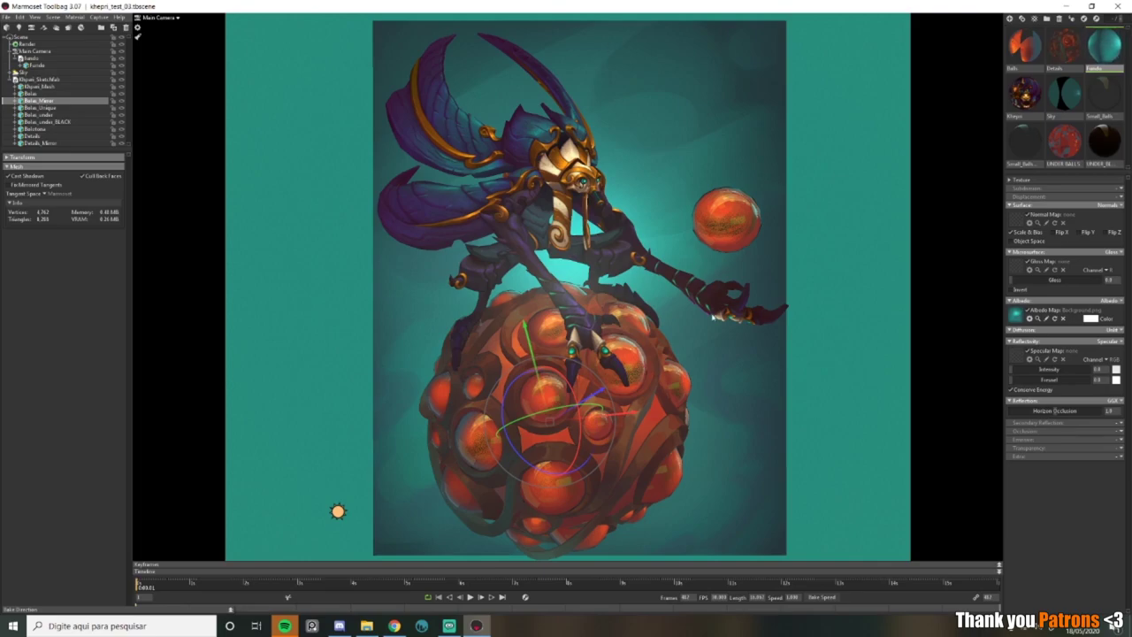
left_click(1071, 104)
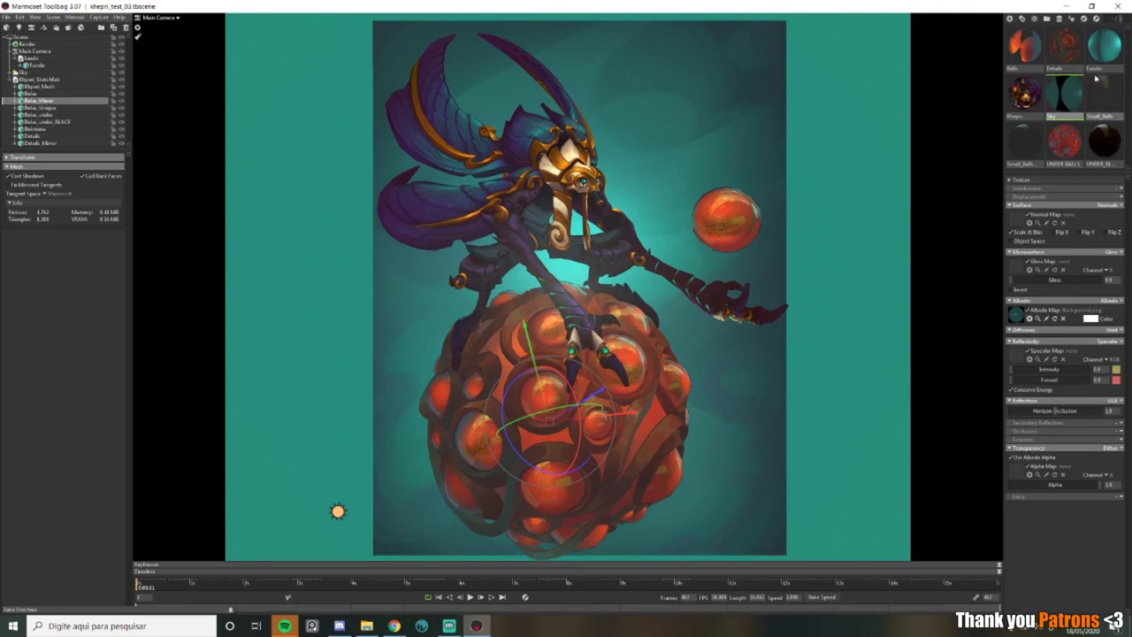
left_click(1110, 51)
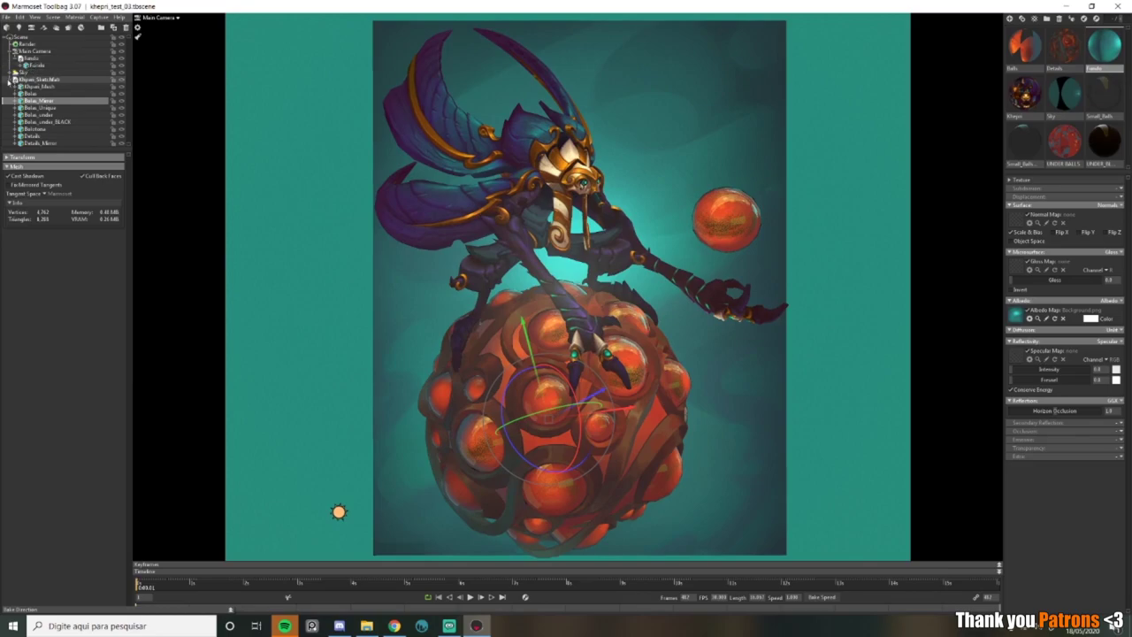
Step: Collapse the Khepri_Sketchfab group, select the Fundo object under Main Camera, and orbit the scene to examine how the background follows the camera
left_click(9, 79)
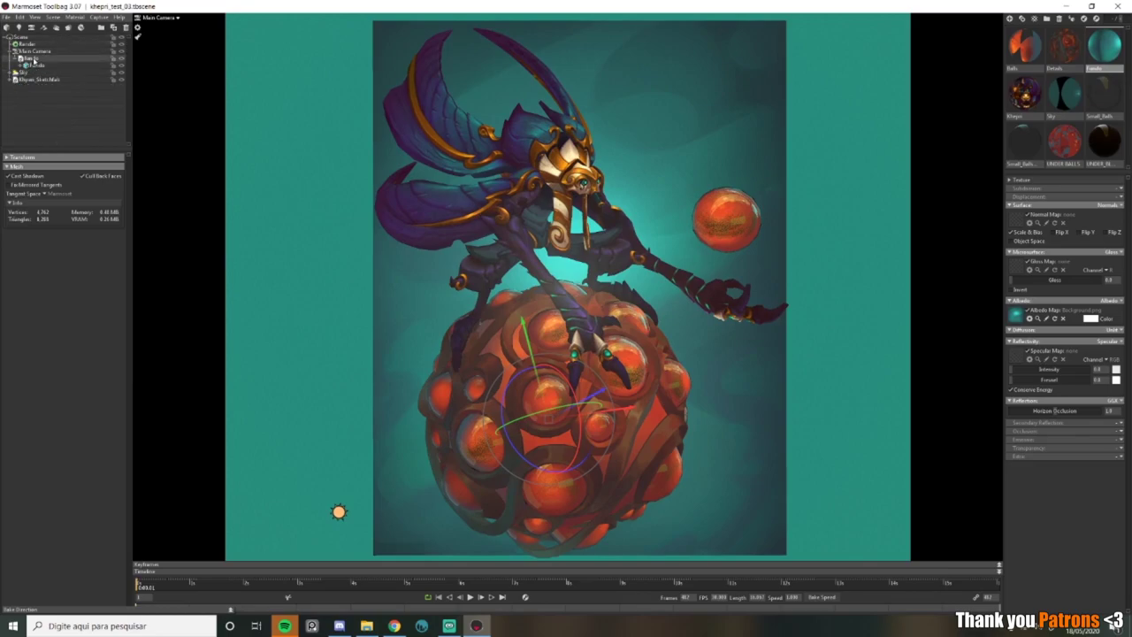
left_click(31, 59)
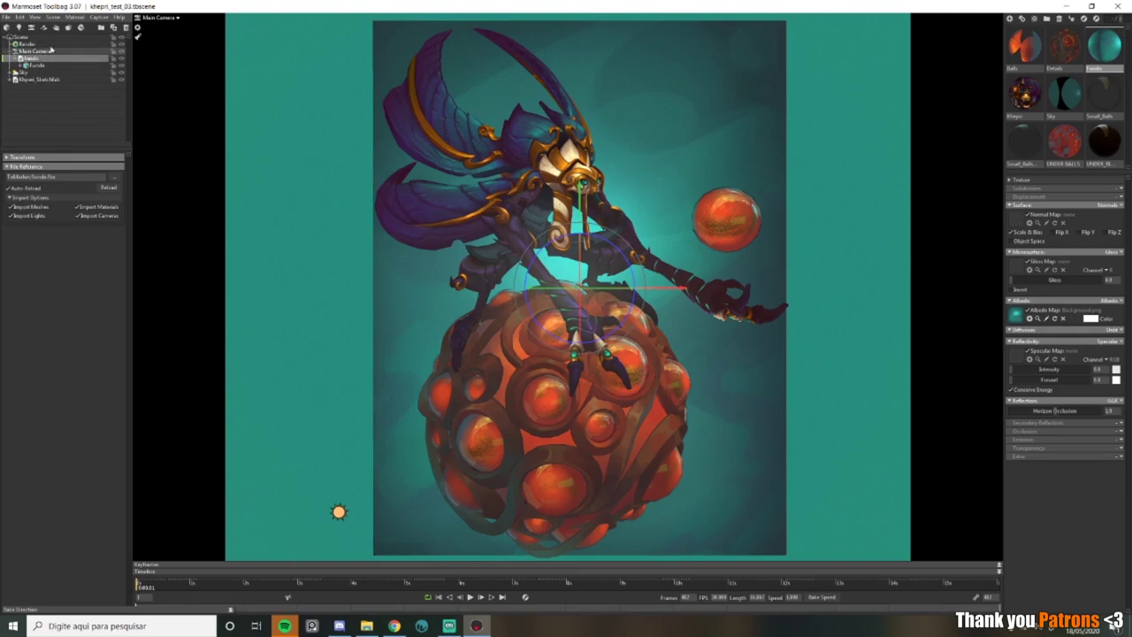
left_click_drag(678, 190, 663, 164)
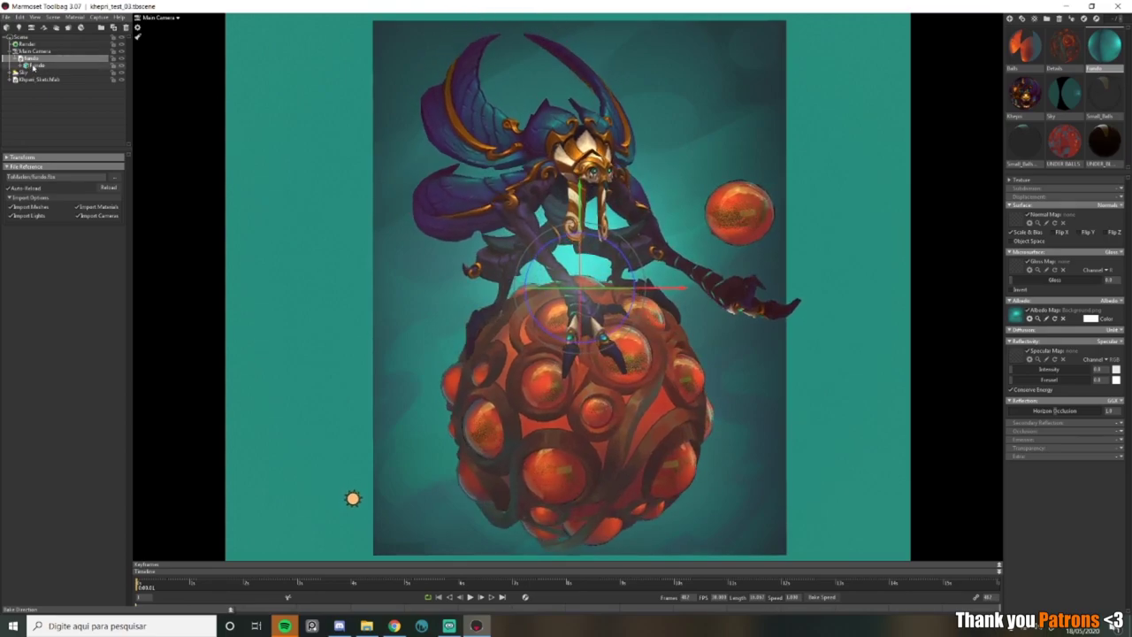
left_click(34, 67)
left_click(34, 59)
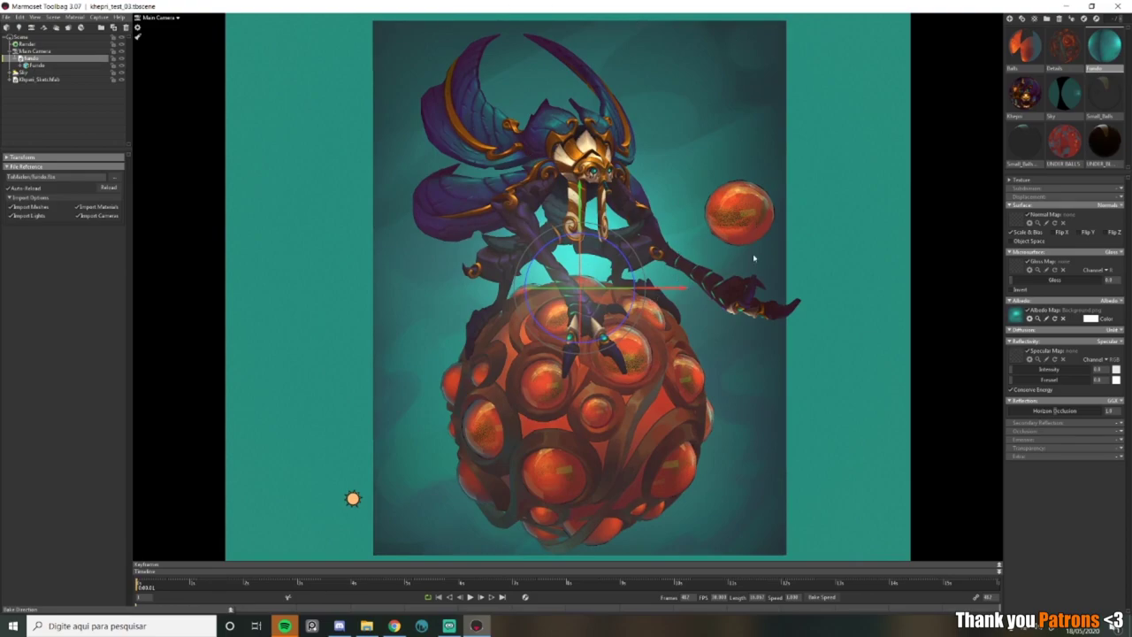
left_click_drag(686, 169, 685, 251)
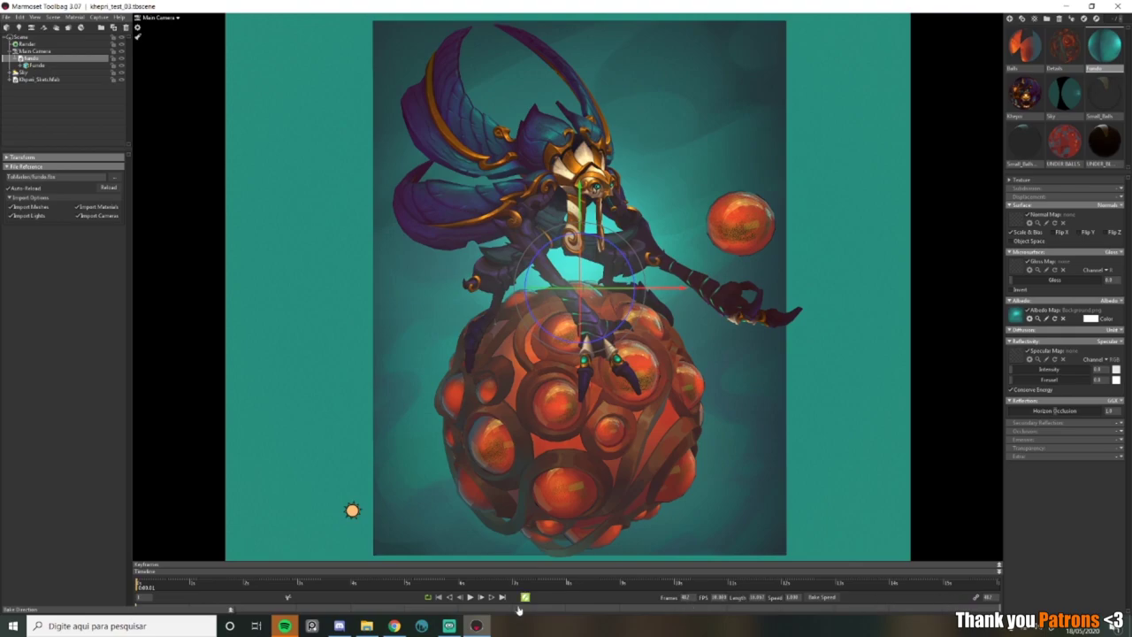
Step: Play the Khepri animation and clear the object selection to view the creature moving in front of the background
left_click(469, 597)
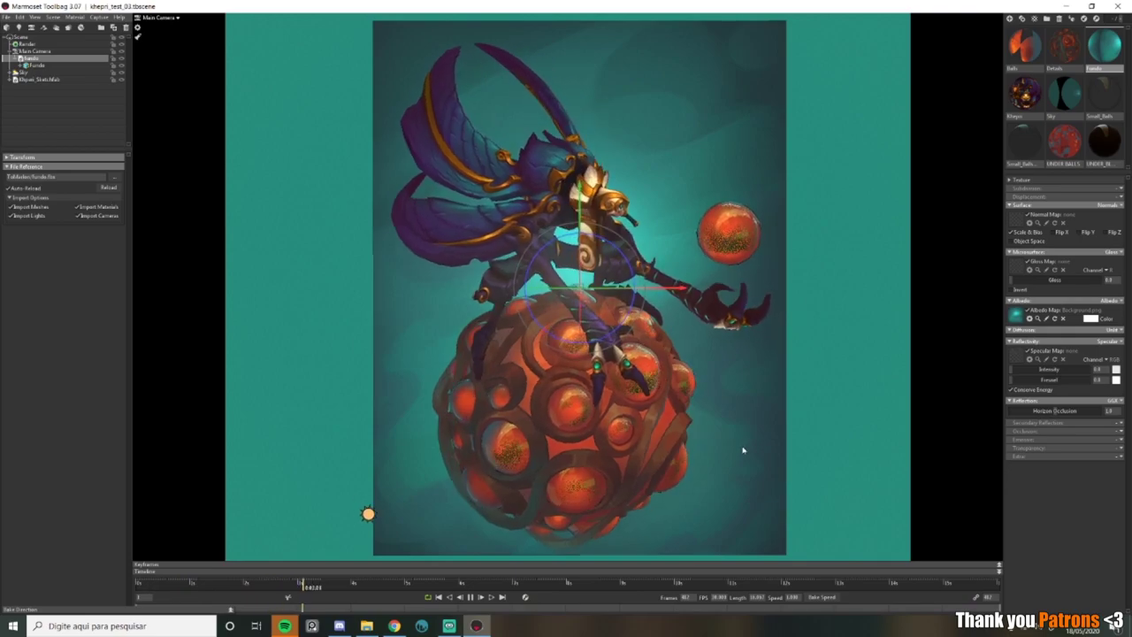
left_click(168, 259)
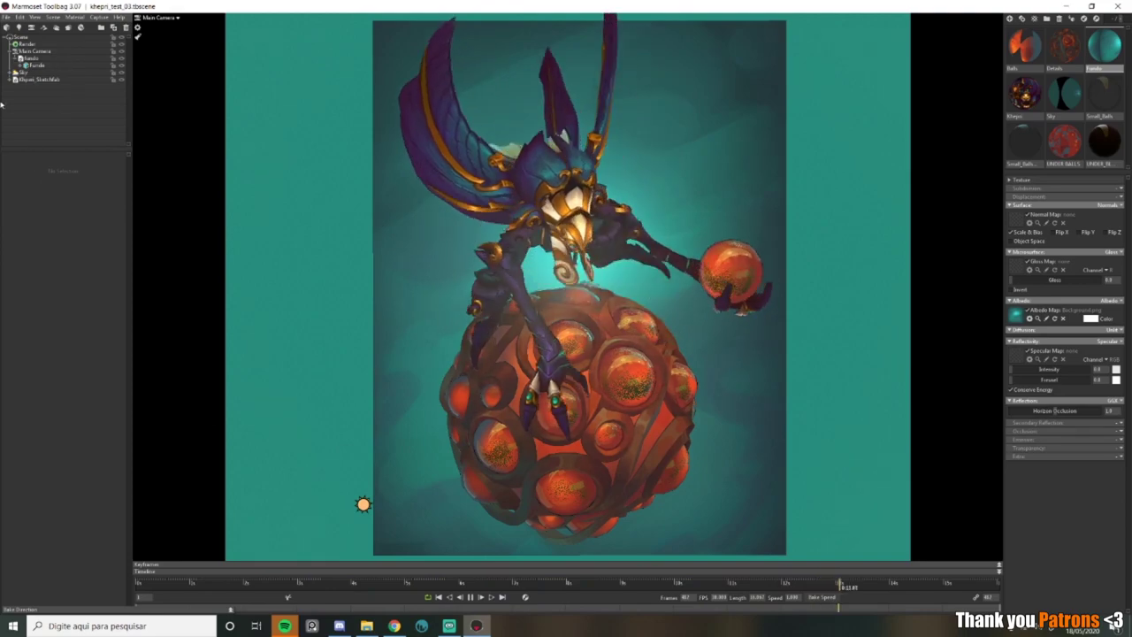
Step: Review the Render settings and the Sky object's settings and child lights, leaving the Sky and Main Camera groups collapsed
left_click(14, 71)
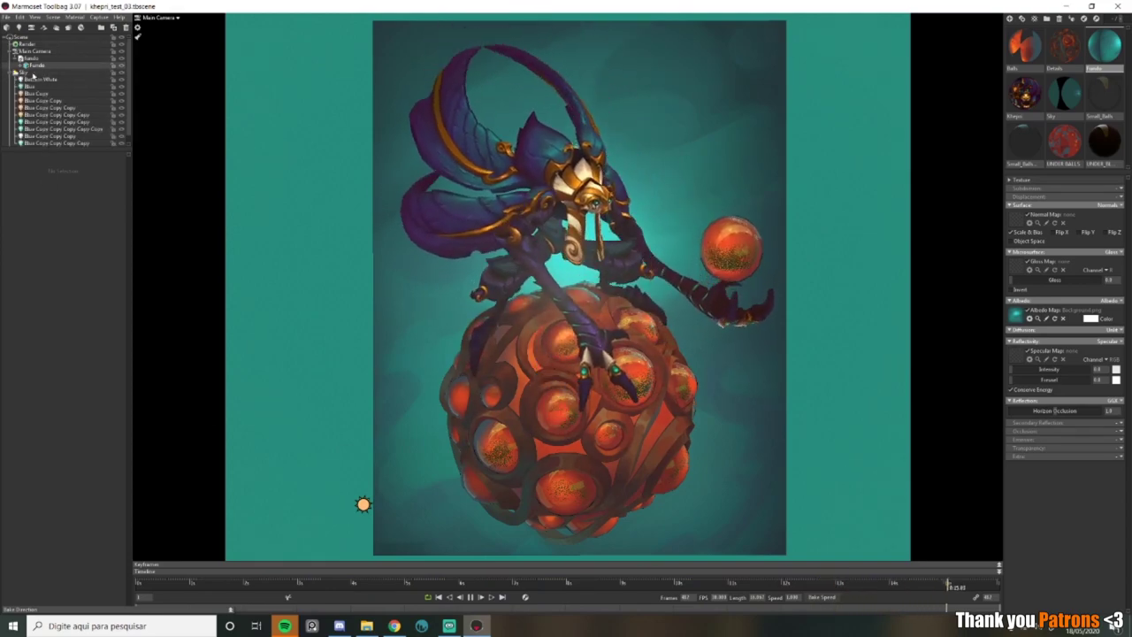
left_click(35, 50)
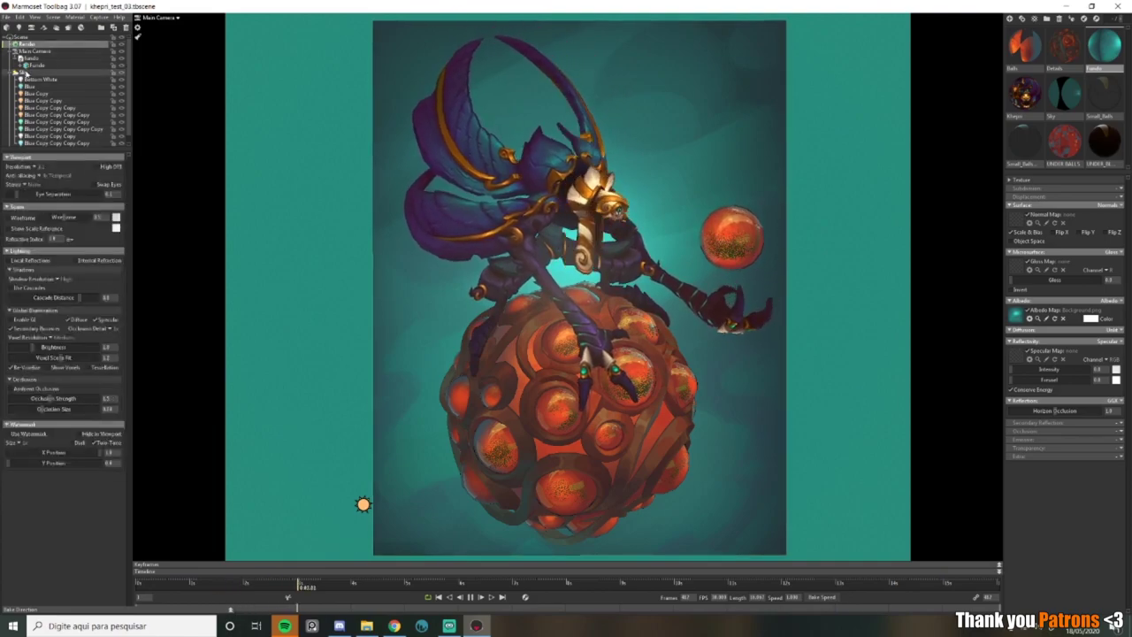
left_click(27, 73)
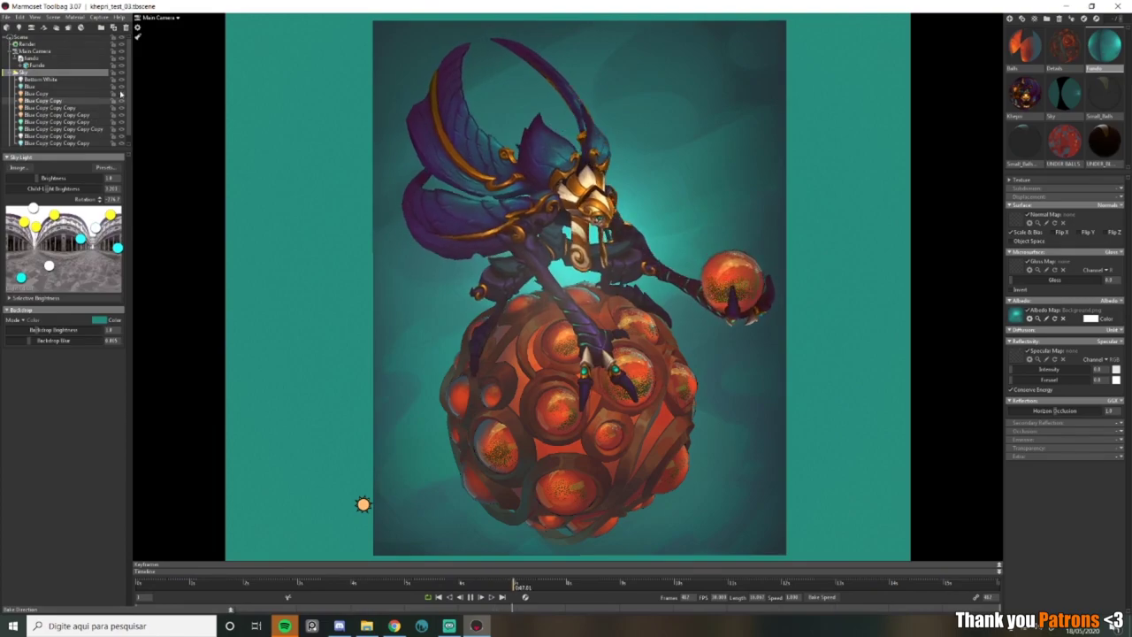
scroll(118, 77, "down", 1)
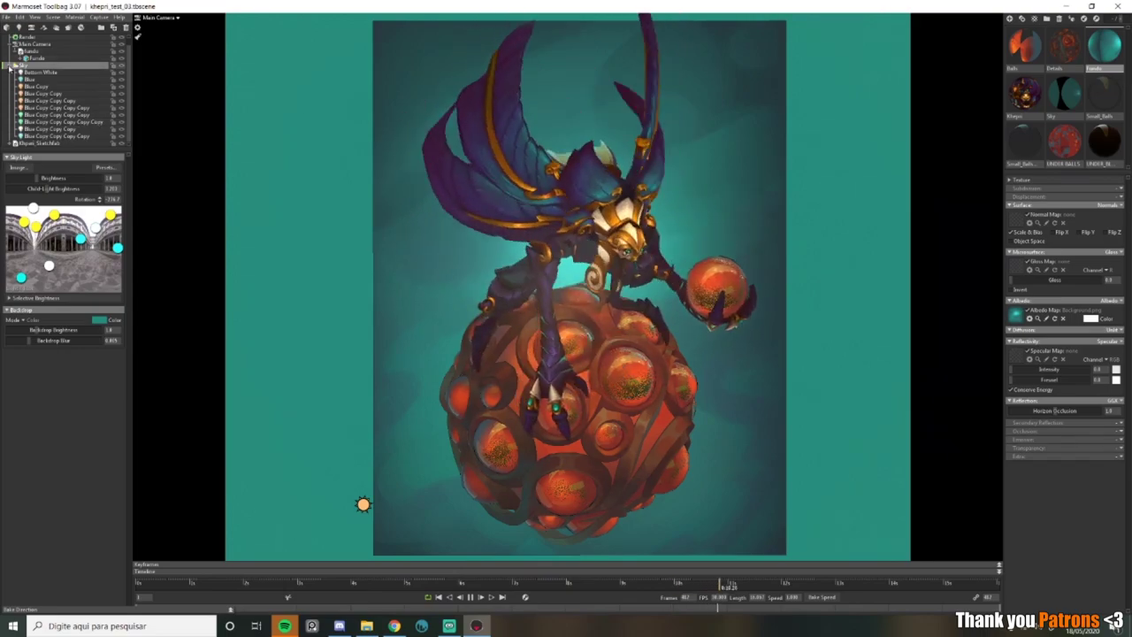
left_click(9, 66)
left_click(9, 52)
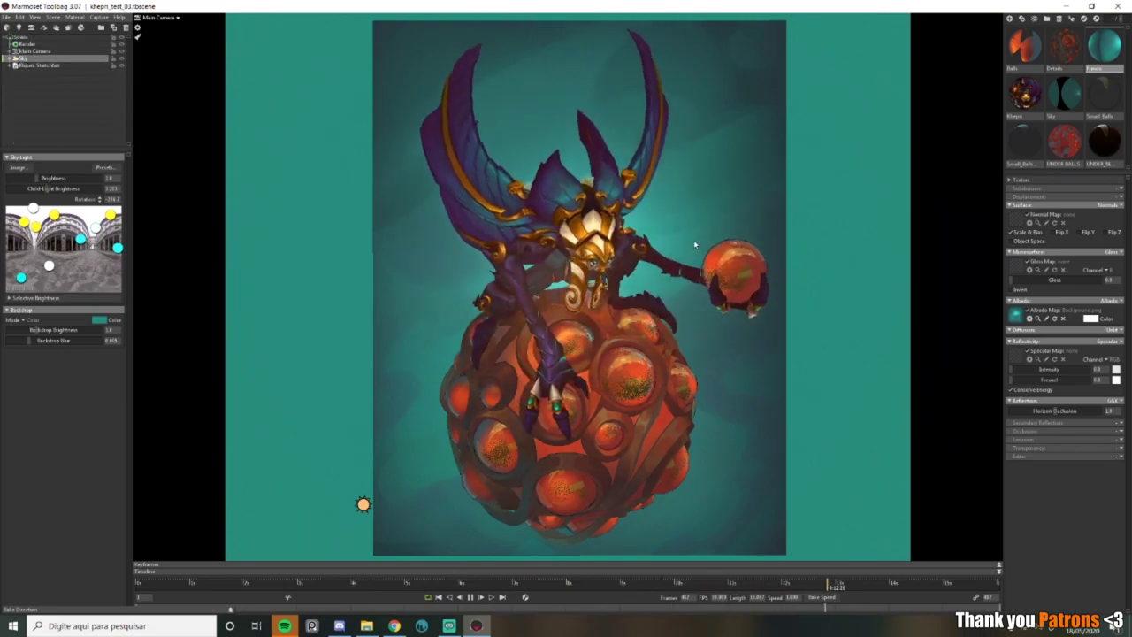